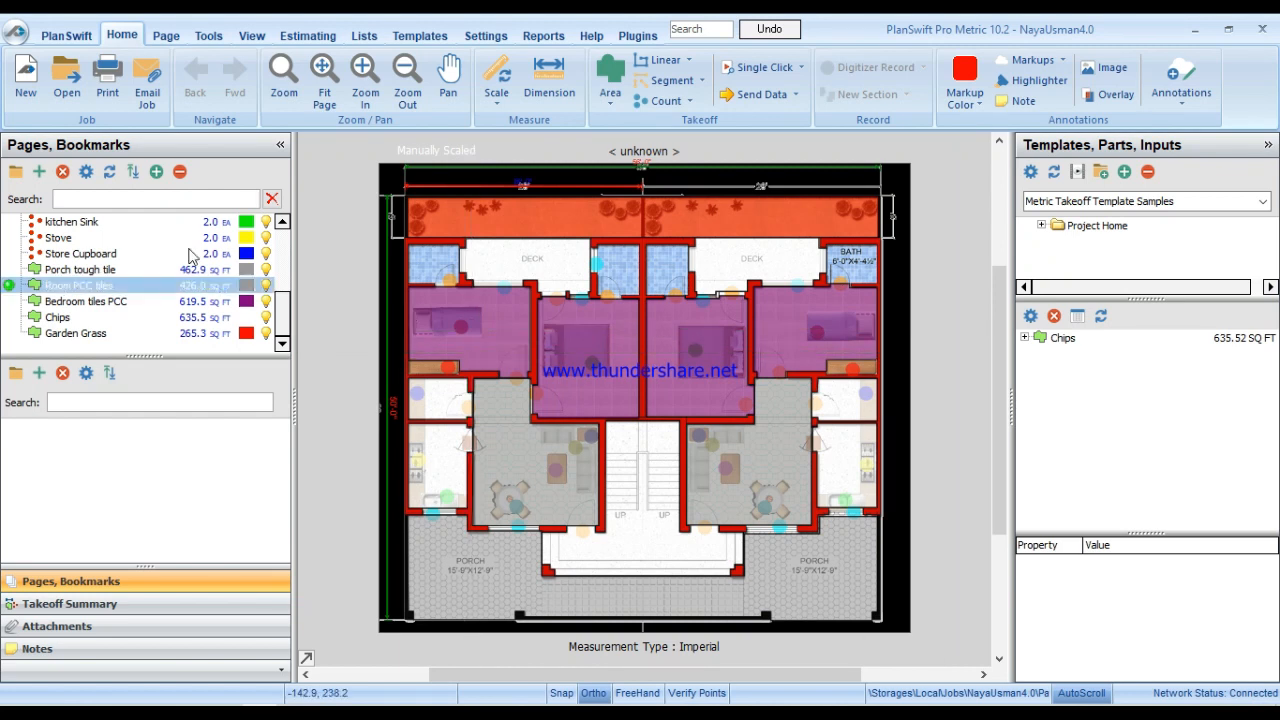
Review the takeoff items listed under page gf-5m-c, from the doors and furniture to the floor tiles and garden grass.
click(80, 33)
click(120, 36)
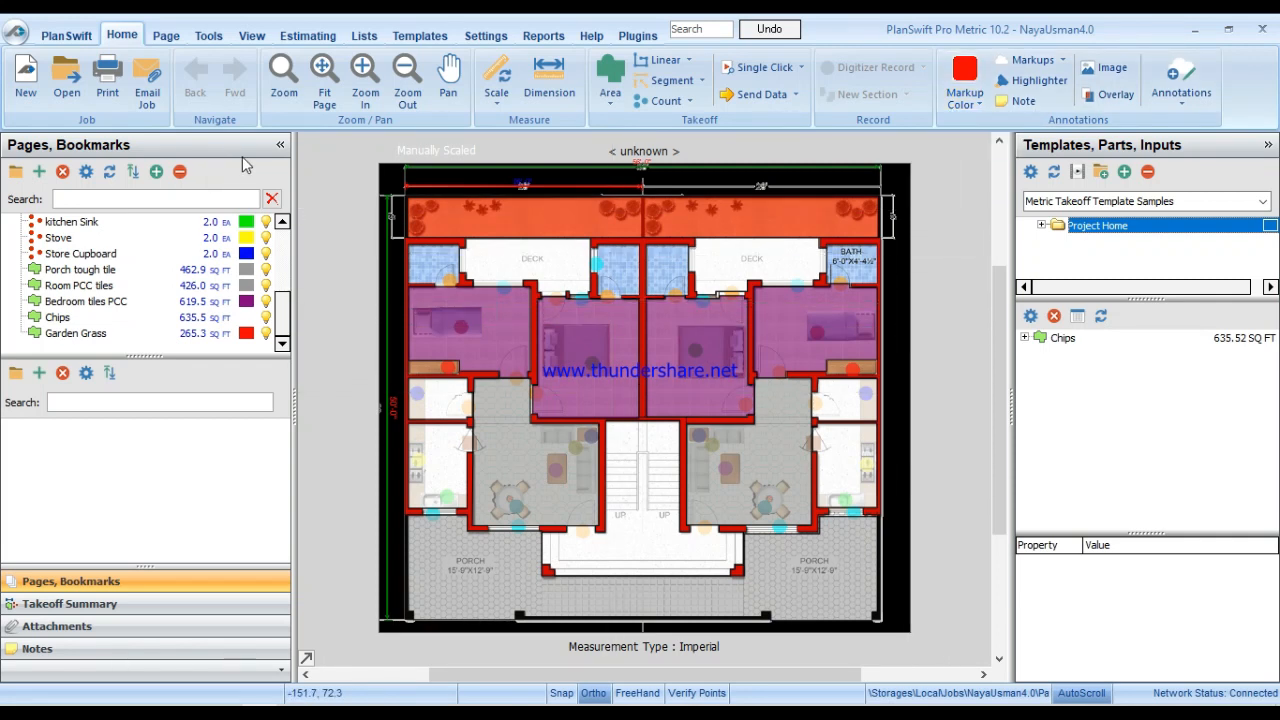
scroll(115, 287, up, 5)
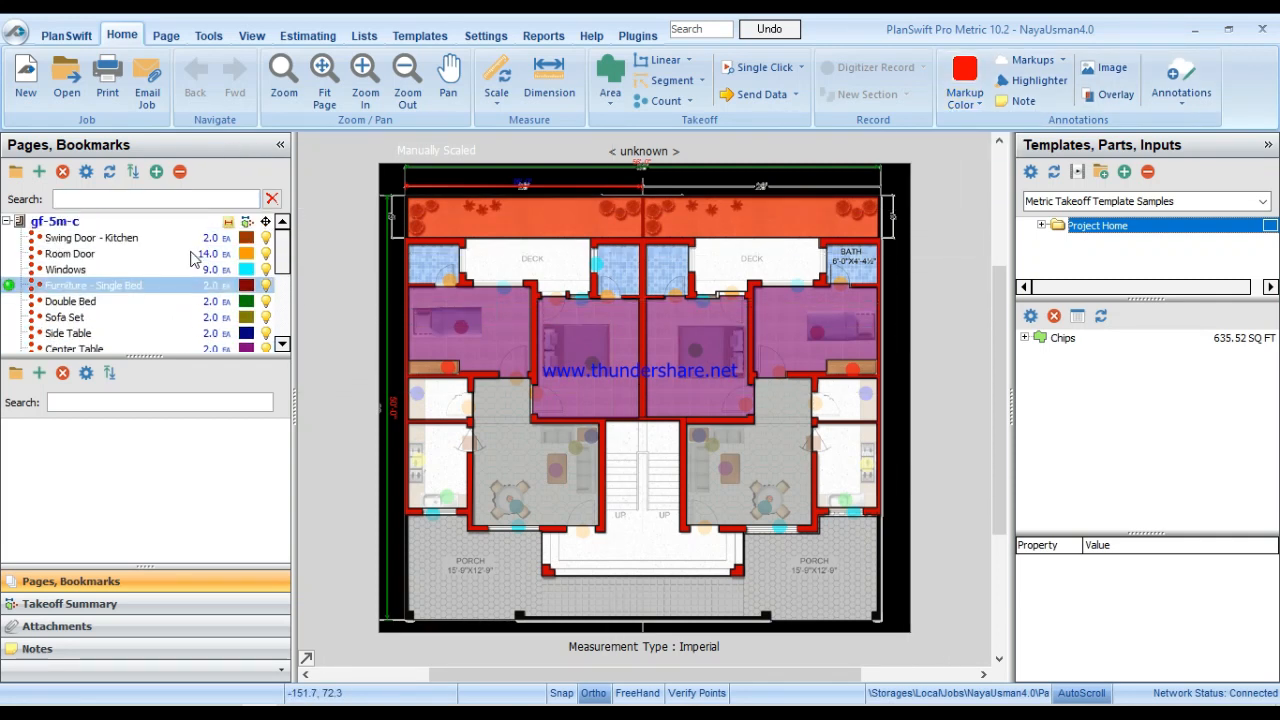
scroll(115, 277, down, 5)
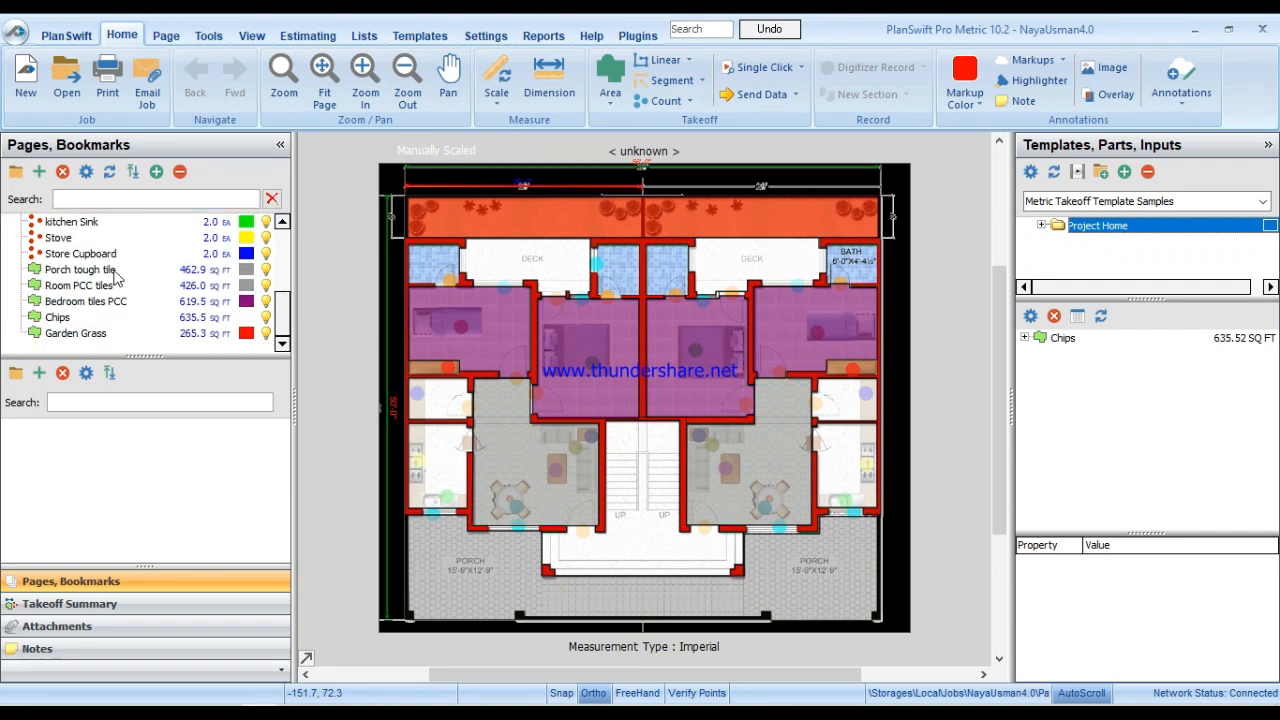
click(115, 270)
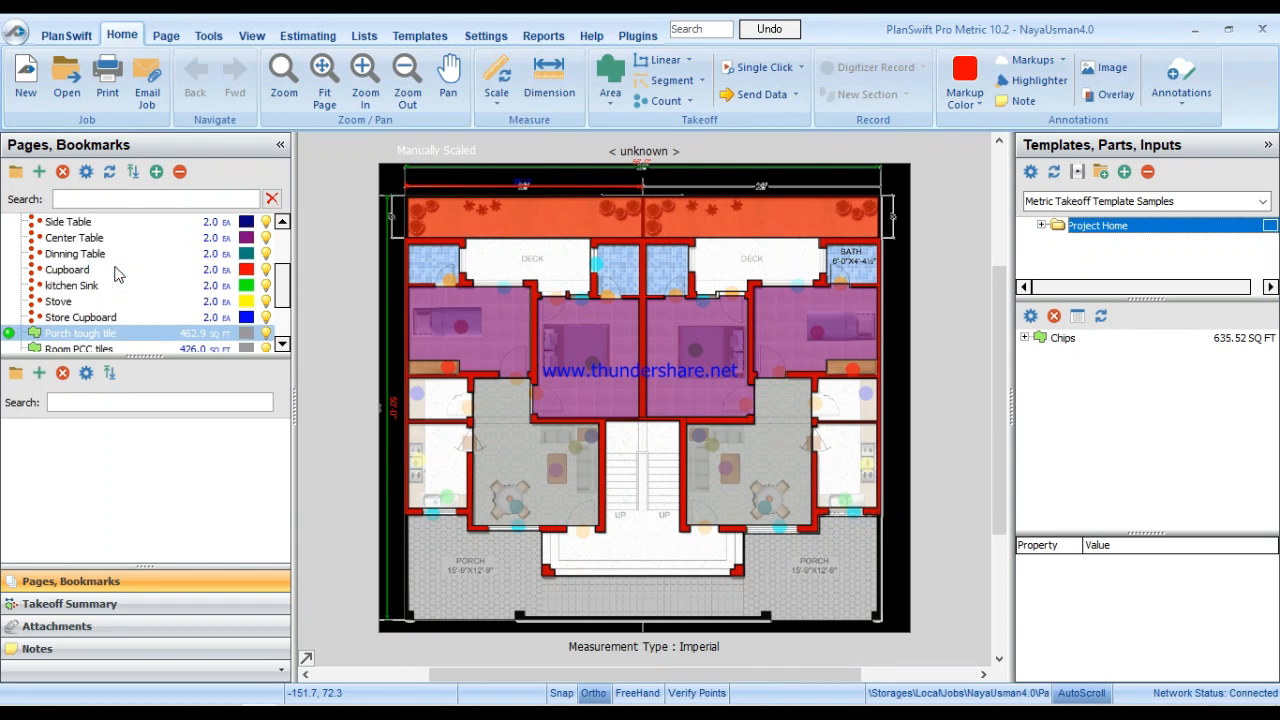
scroll(115, 268, up, 3)
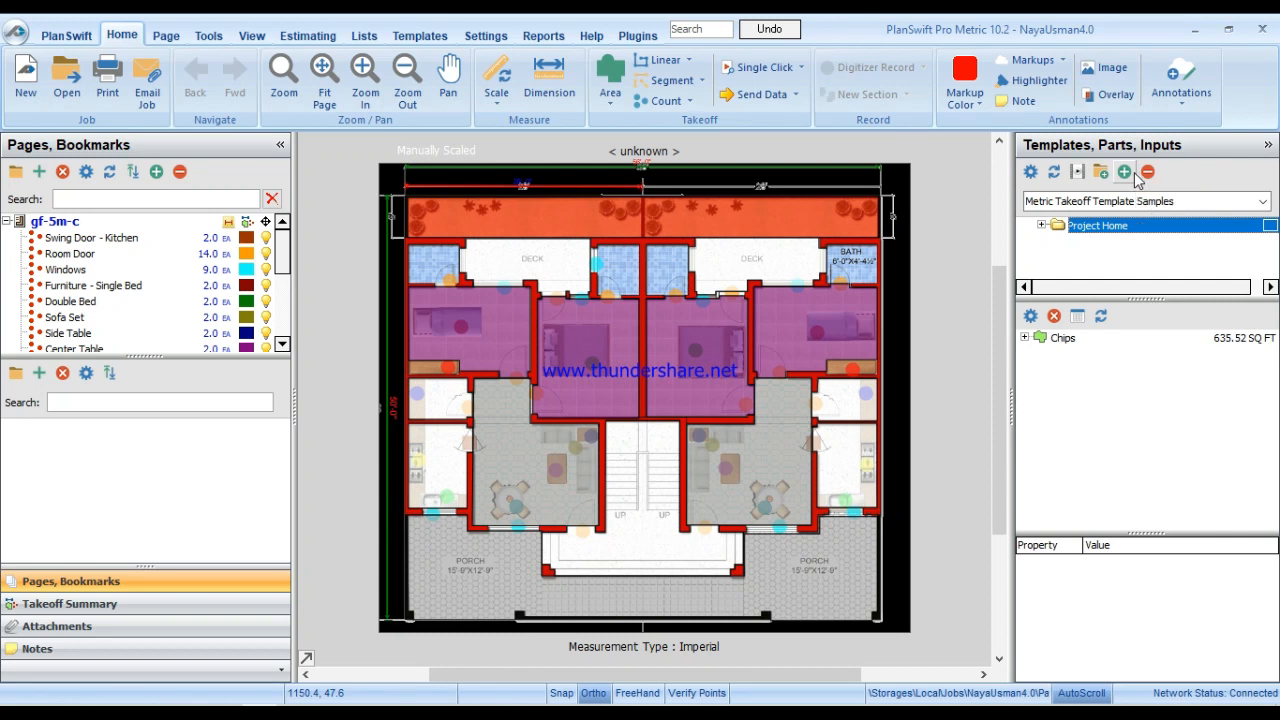
Look through the page, takeoff and visibility tools, the Default estimate, the lists, the templates and the settings, and return to the plan.
click(176, 37)
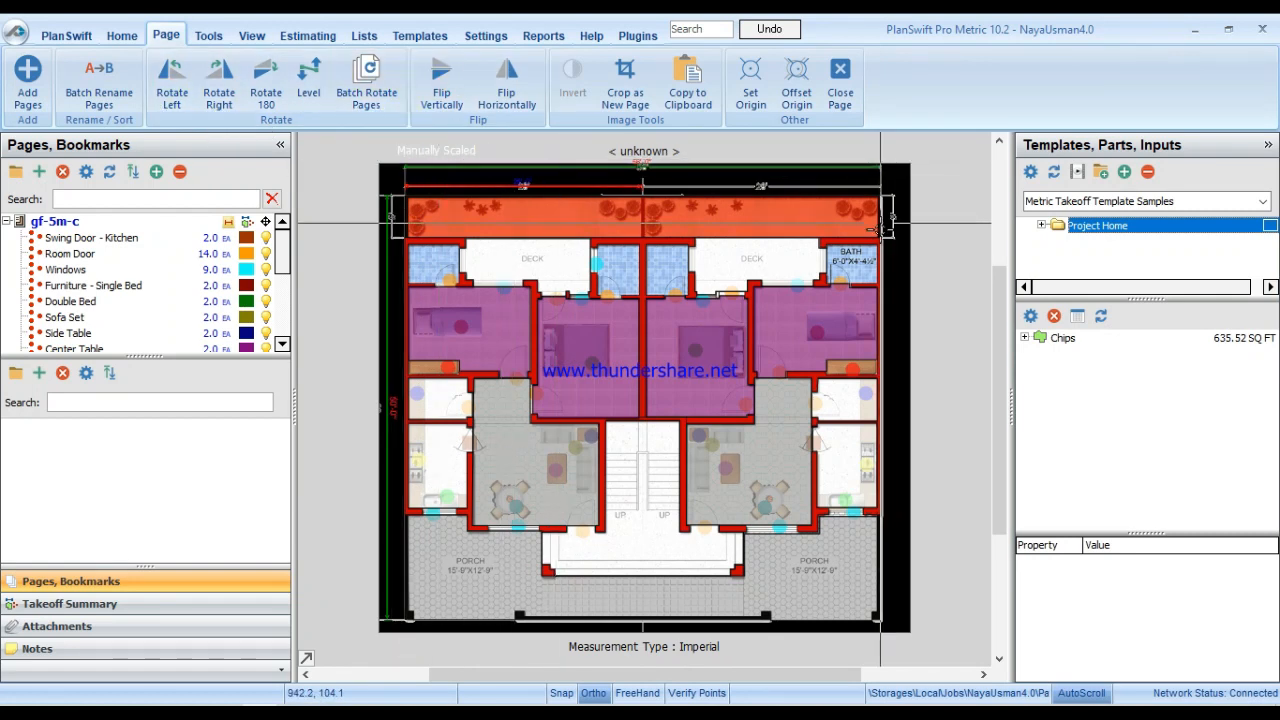
click(211, 36)
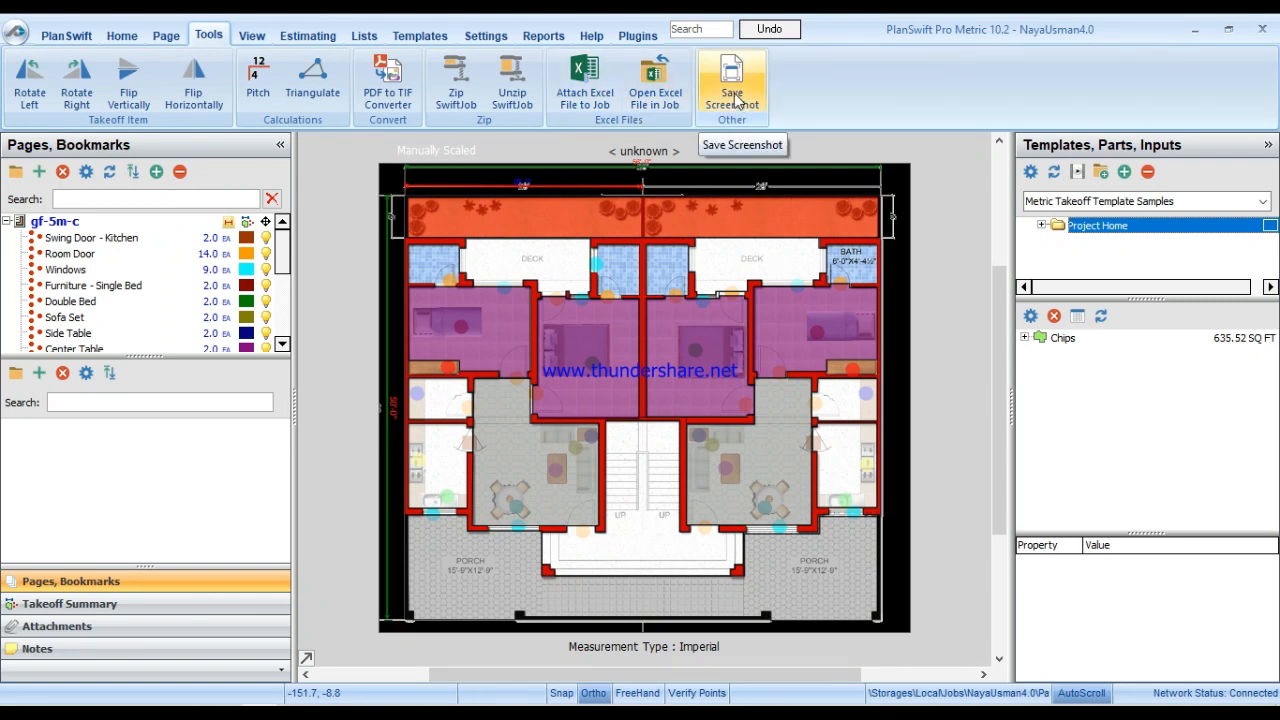
click(253, 37)
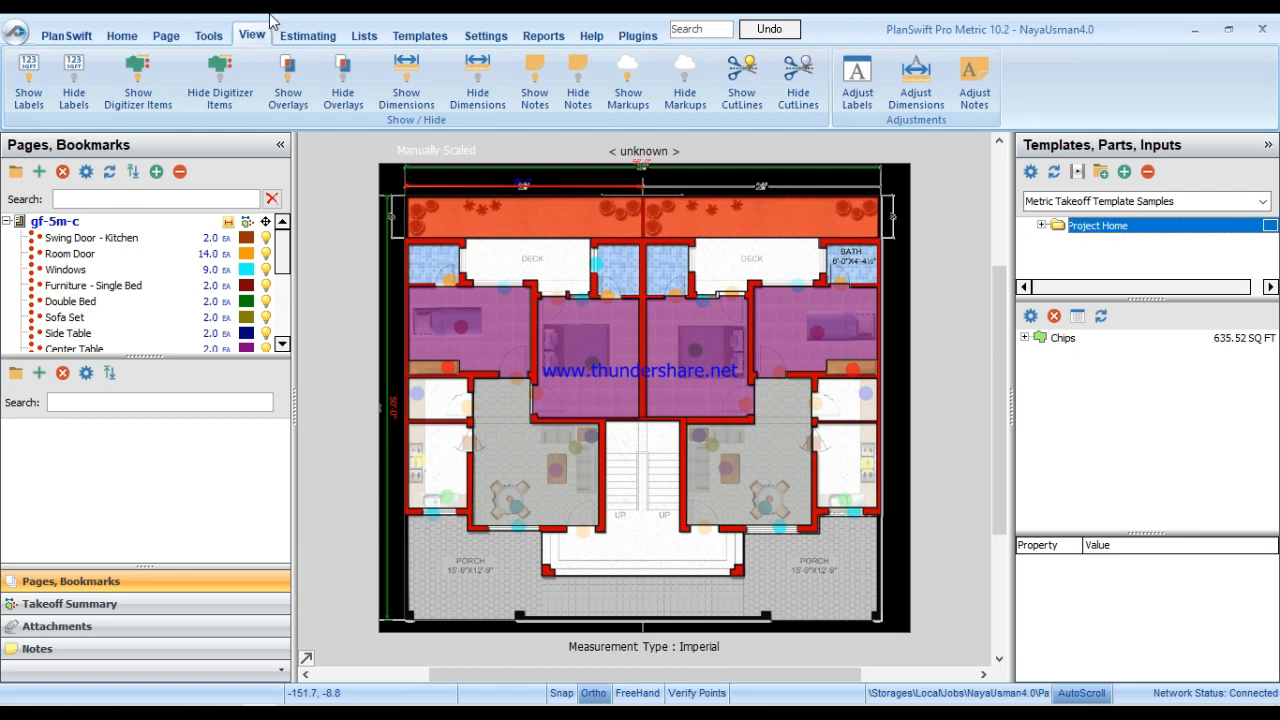
click(321, 48)
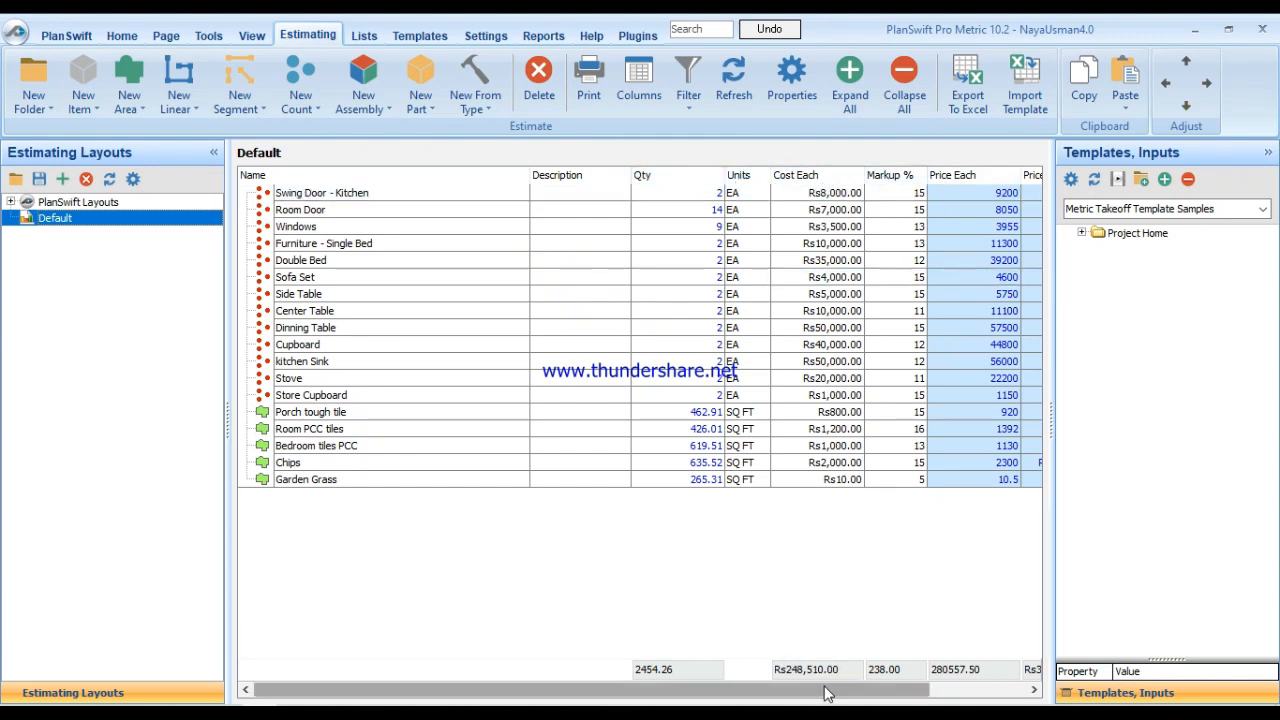
mouse_move(829, 689)
mouse_down()
mouse_move(949, 693)
mouse_move(820, 680)
mouse_up()
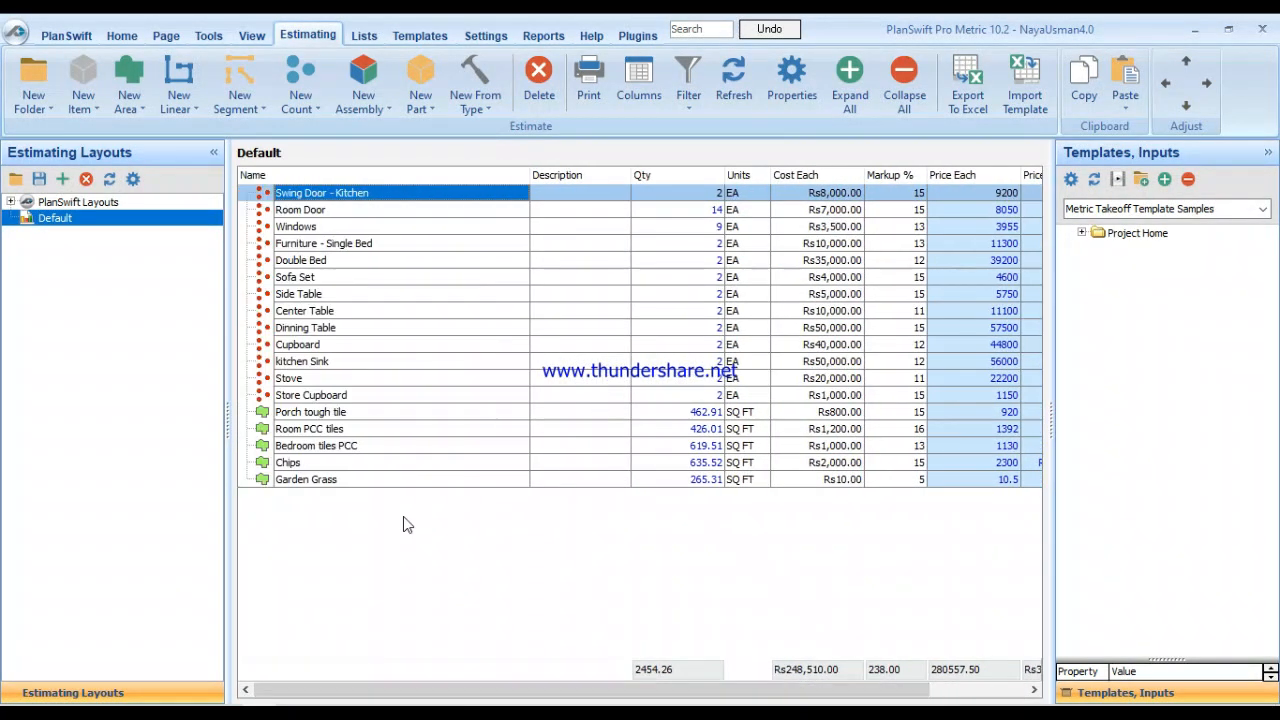
click(364, 35)
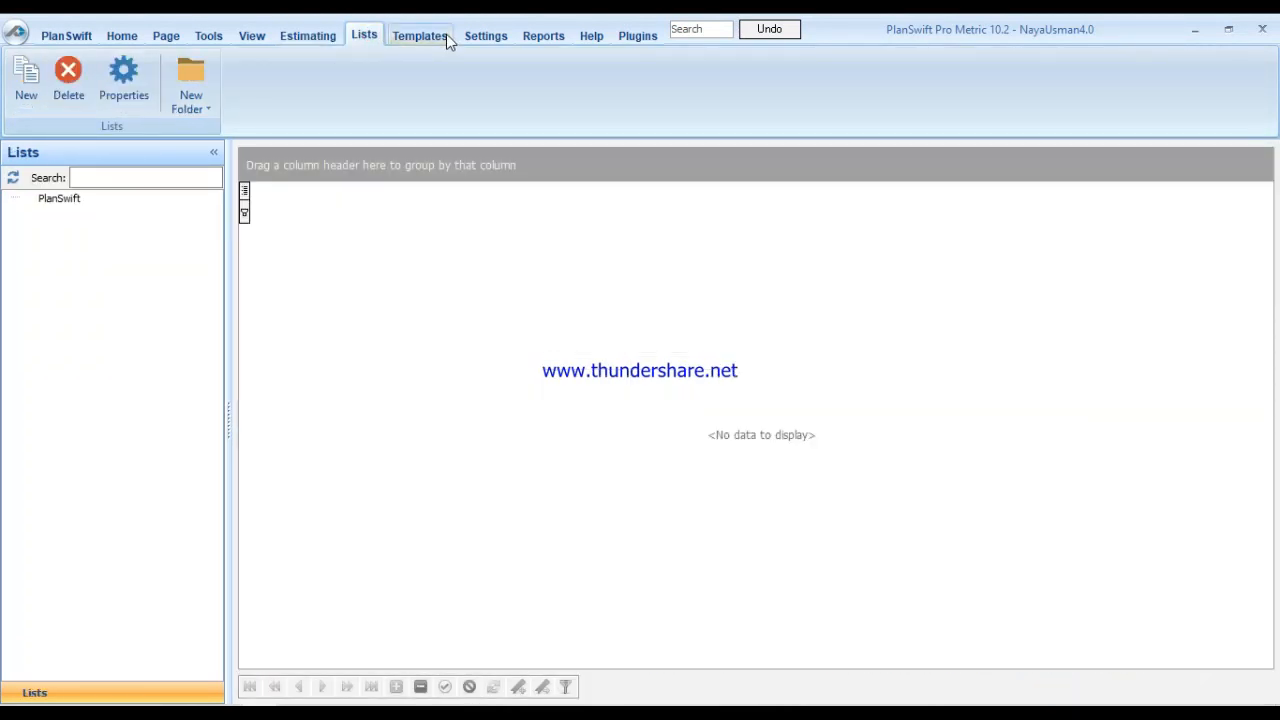
click(446, 34)
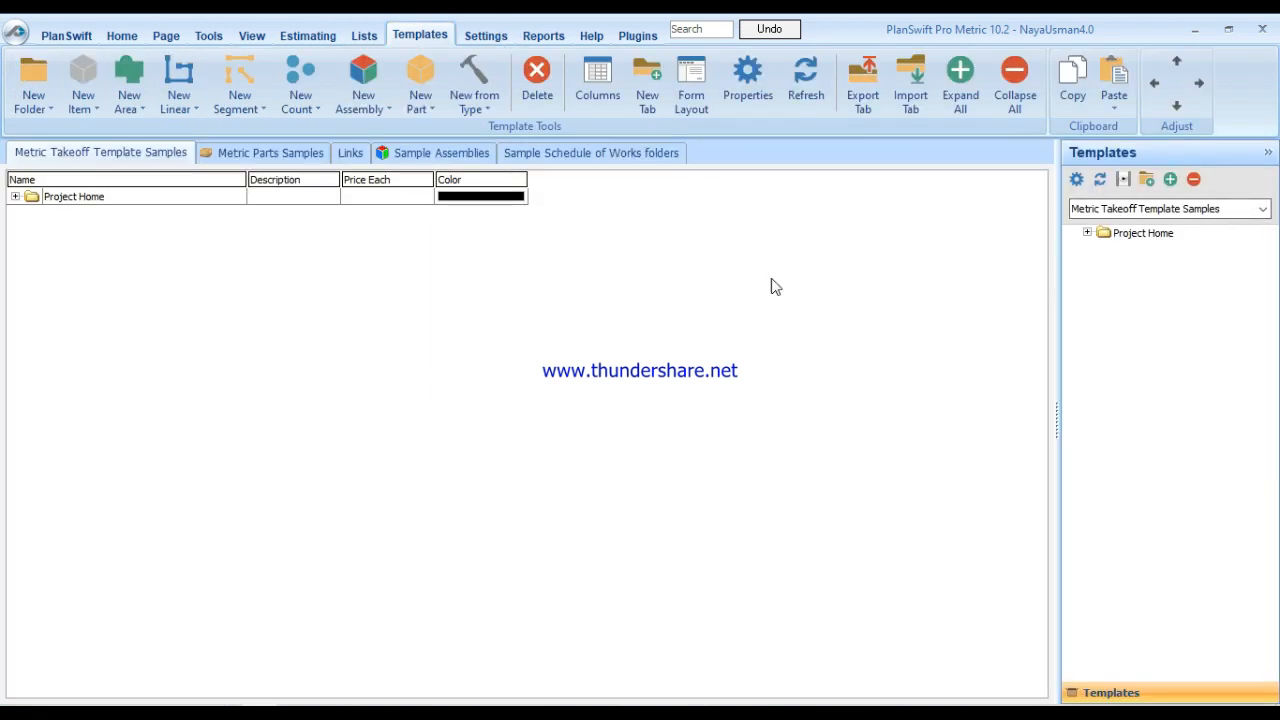
click(485, 34)
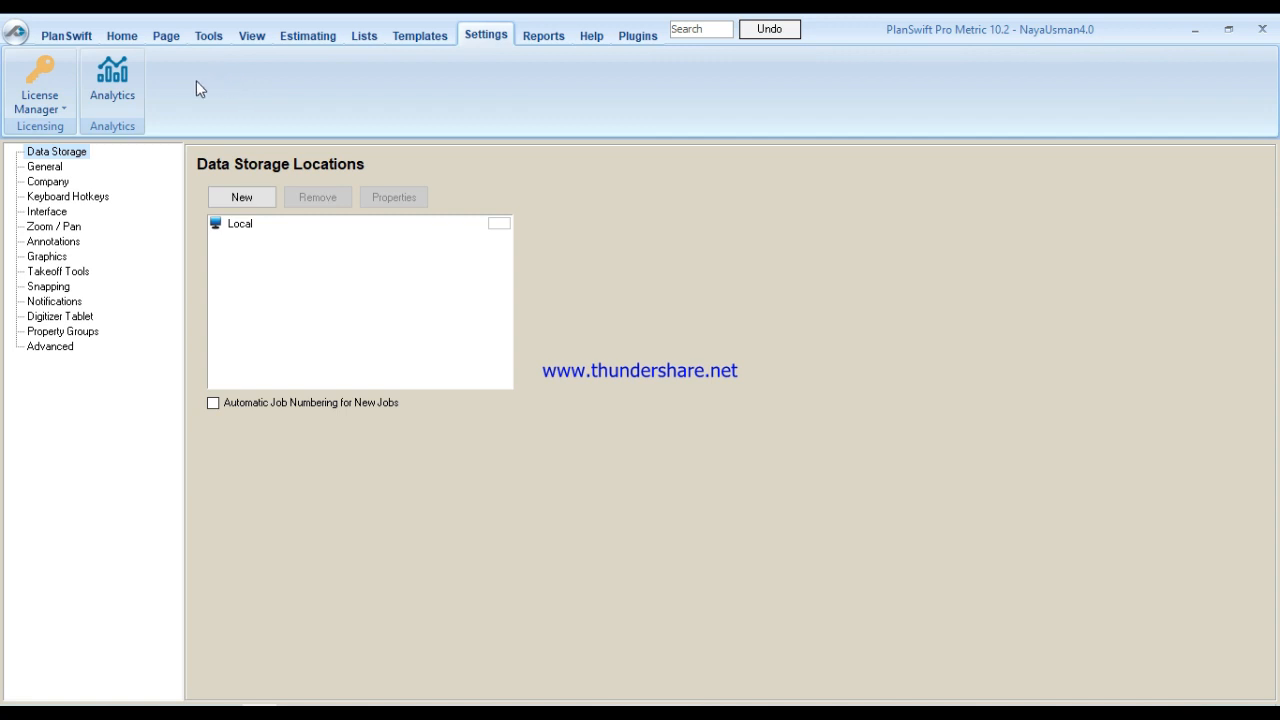
click(117, 37)
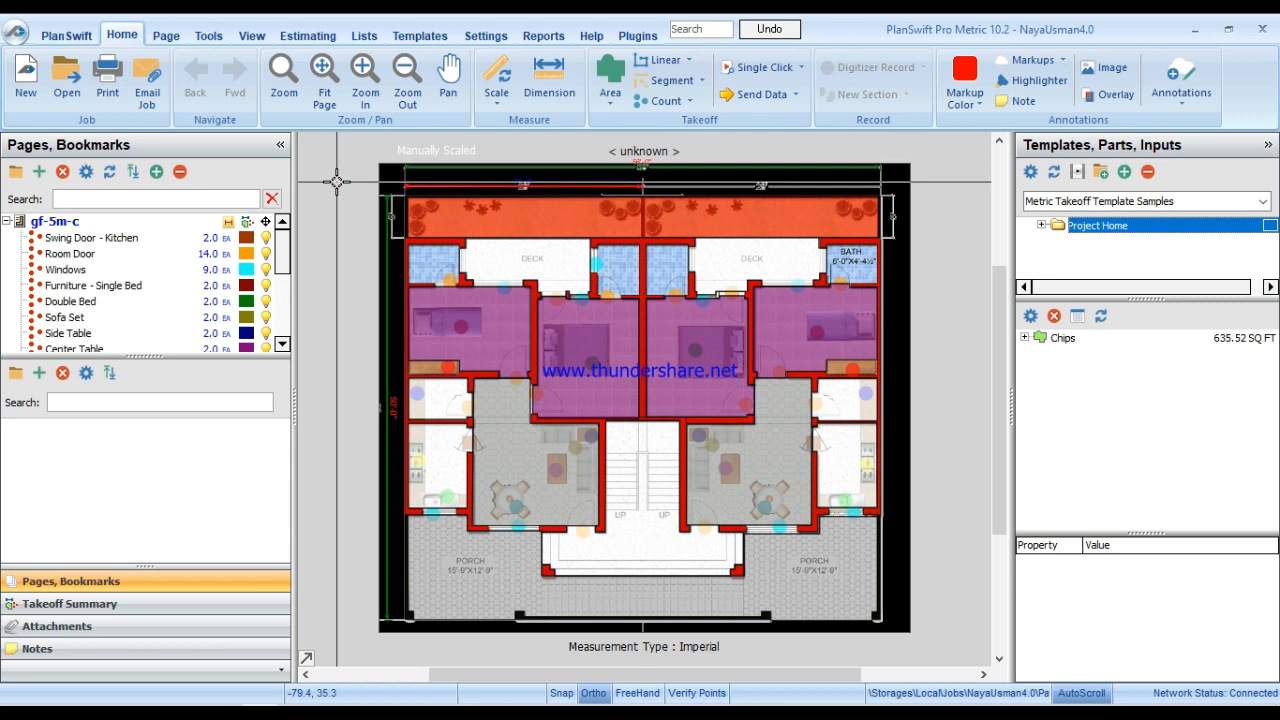
Start a new job with a job number, description "5M appatment Naya Pakistan Scheme Estimate", Local storage location and English measurement type.
click(13, 95)
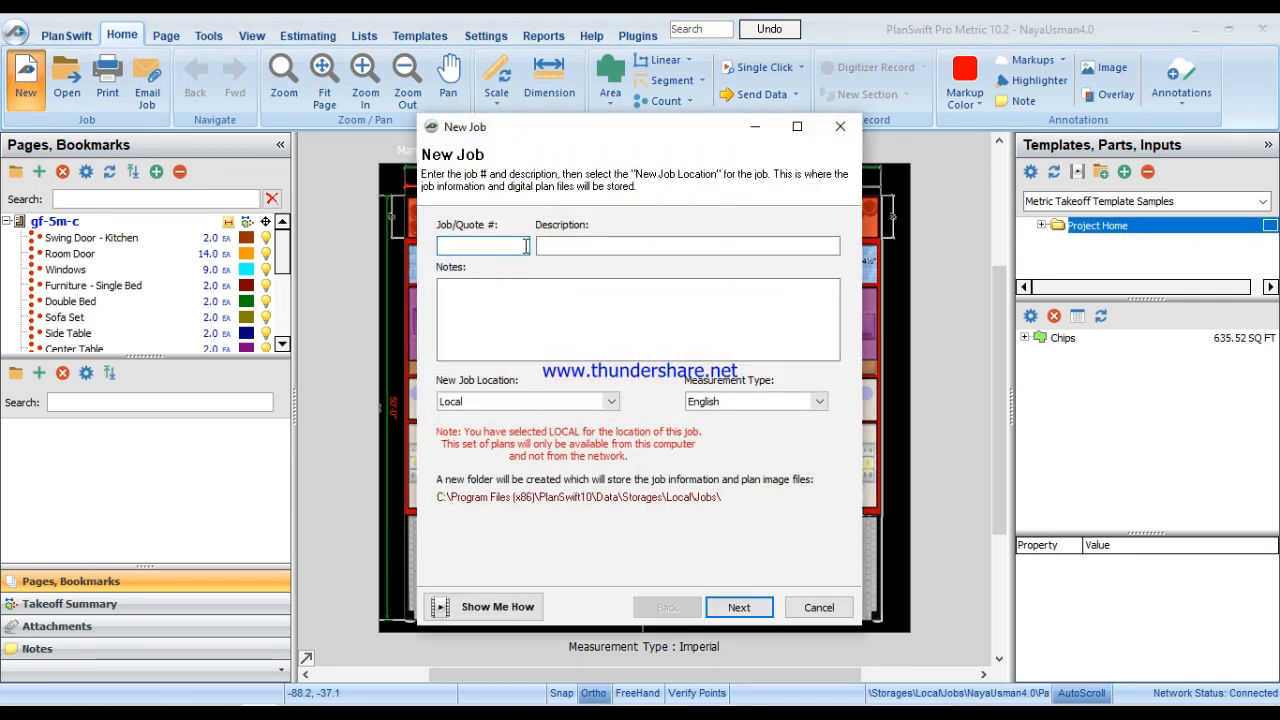
text(Usman101)
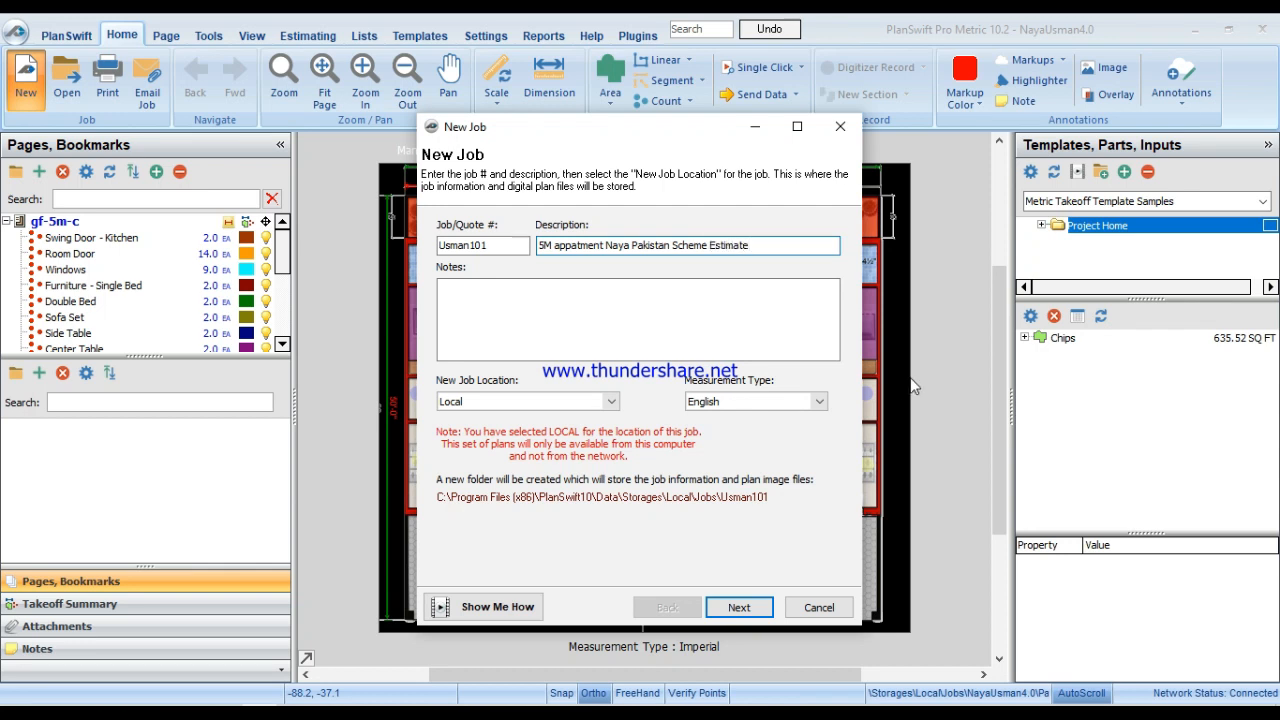
click(594, 402)
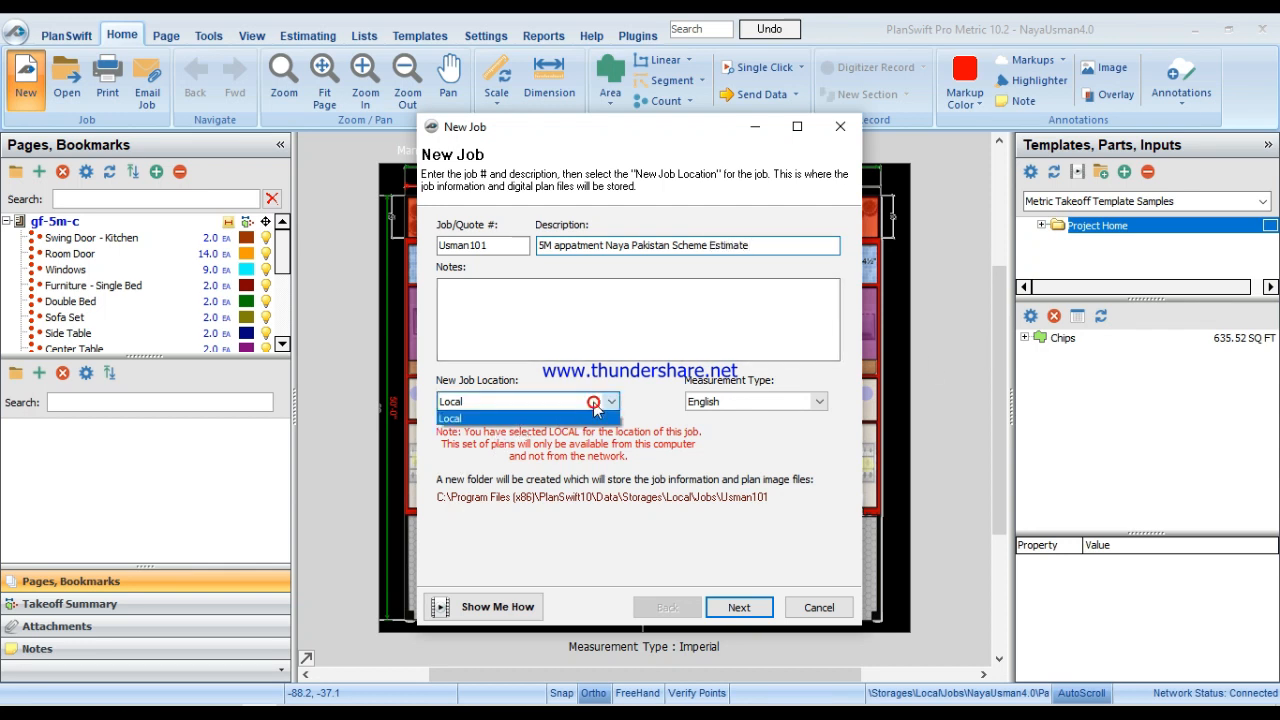
click(594, 402)
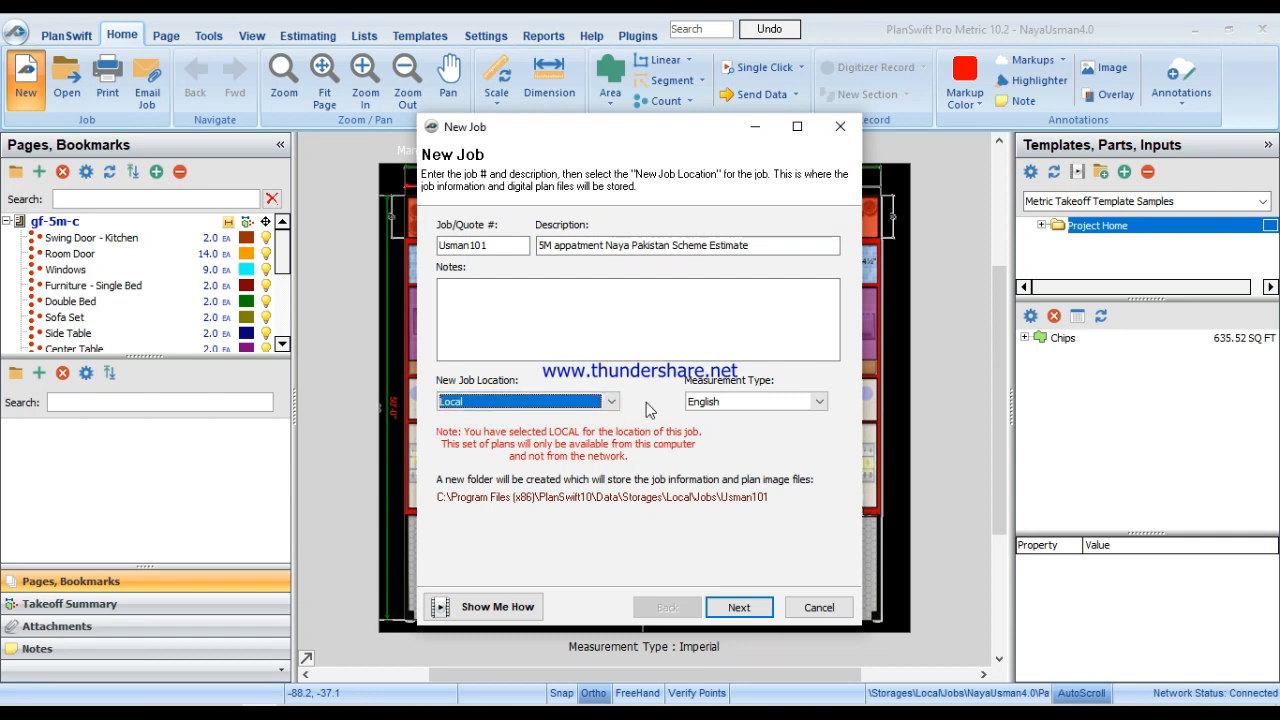
click(740, 403)
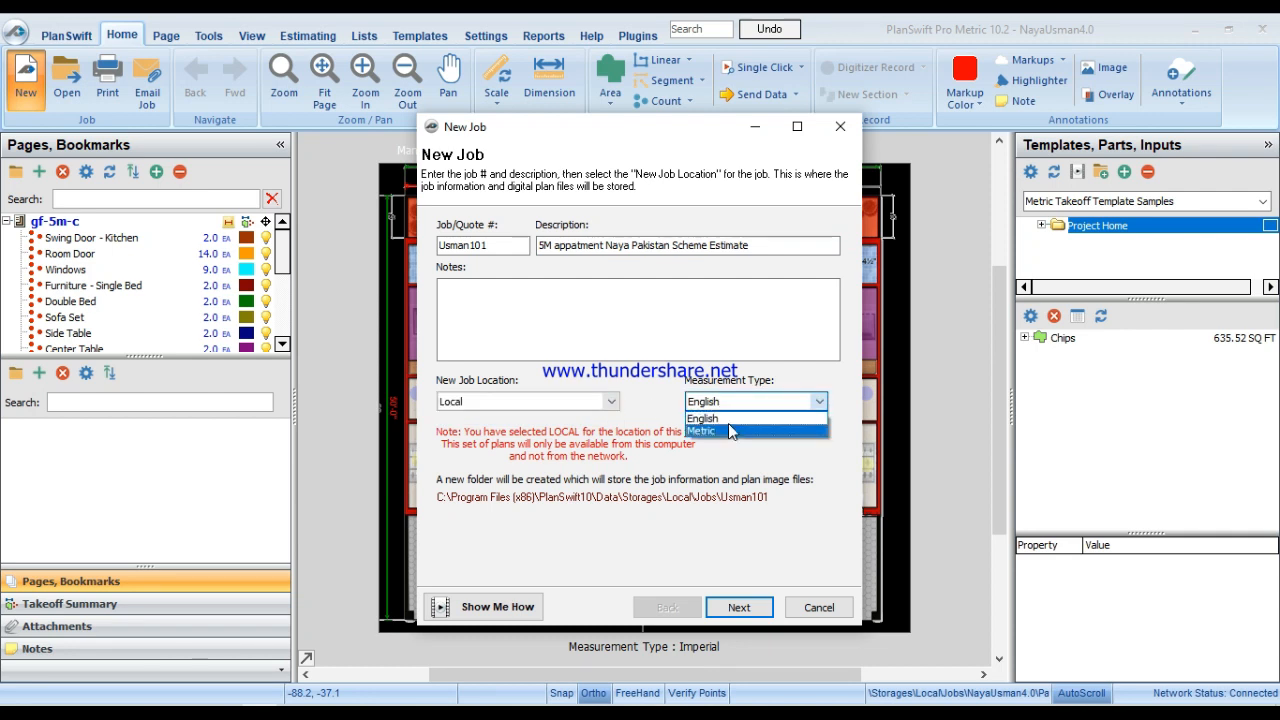
click(730, 429)
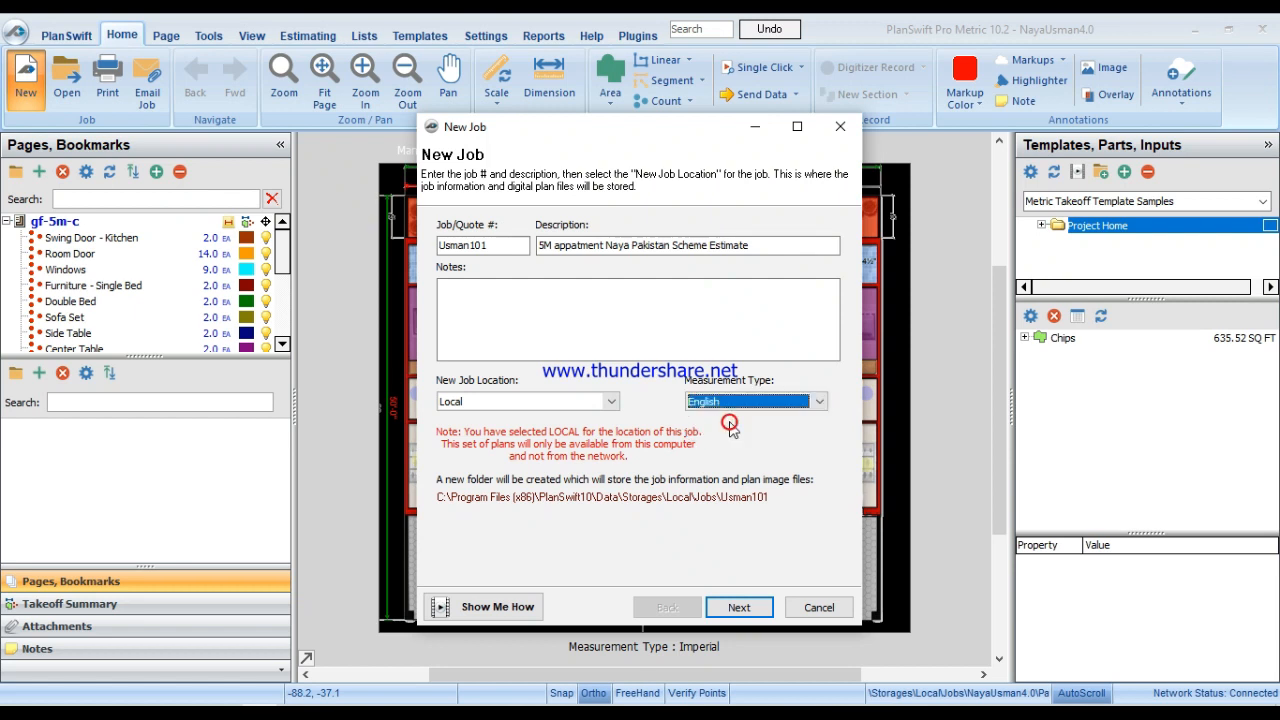
click(742, 610)
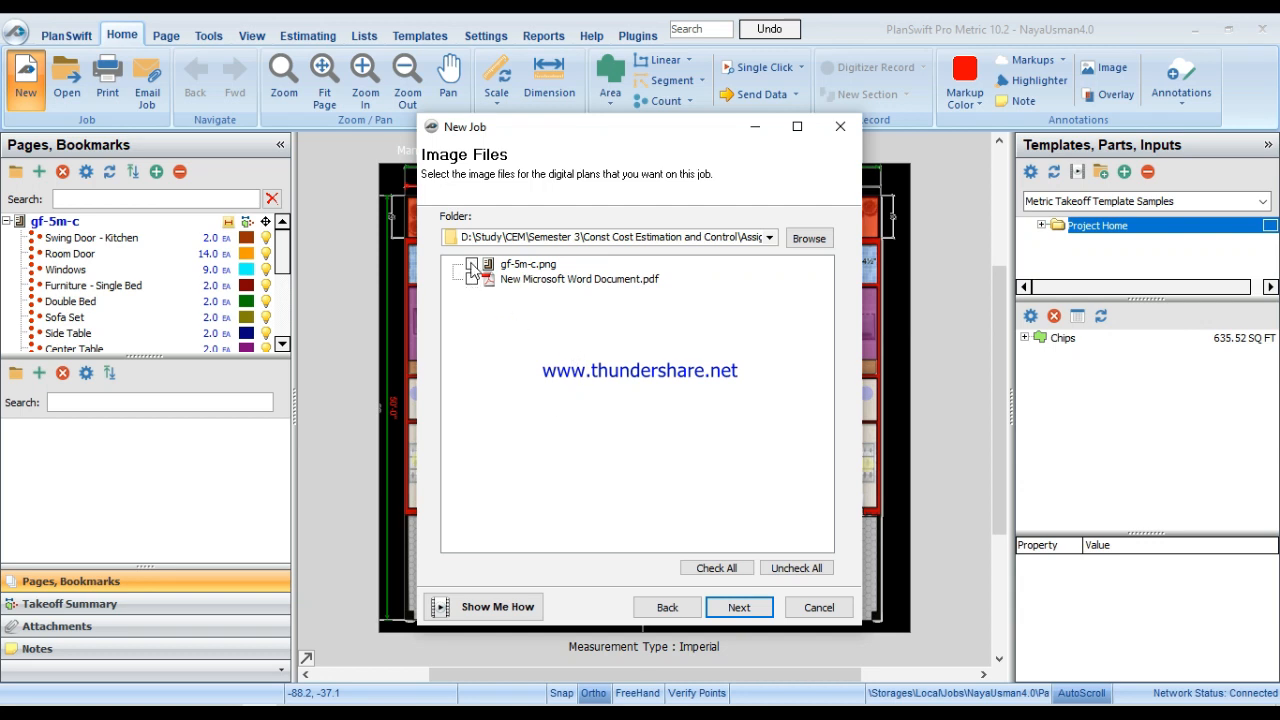
Include New Microsoft Word Document.pdf as the plan file, keep the default conversion settings and create the job.
click(539, 283)
click(472, 280)
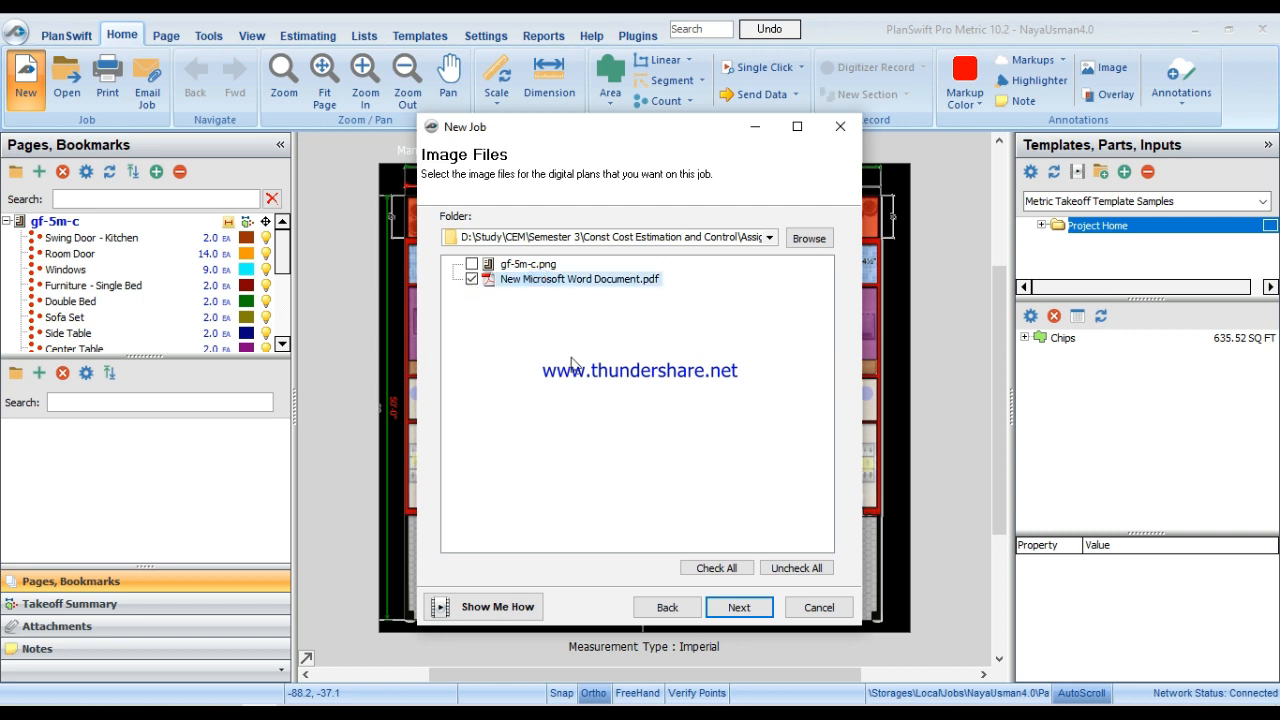
click(738, 610)
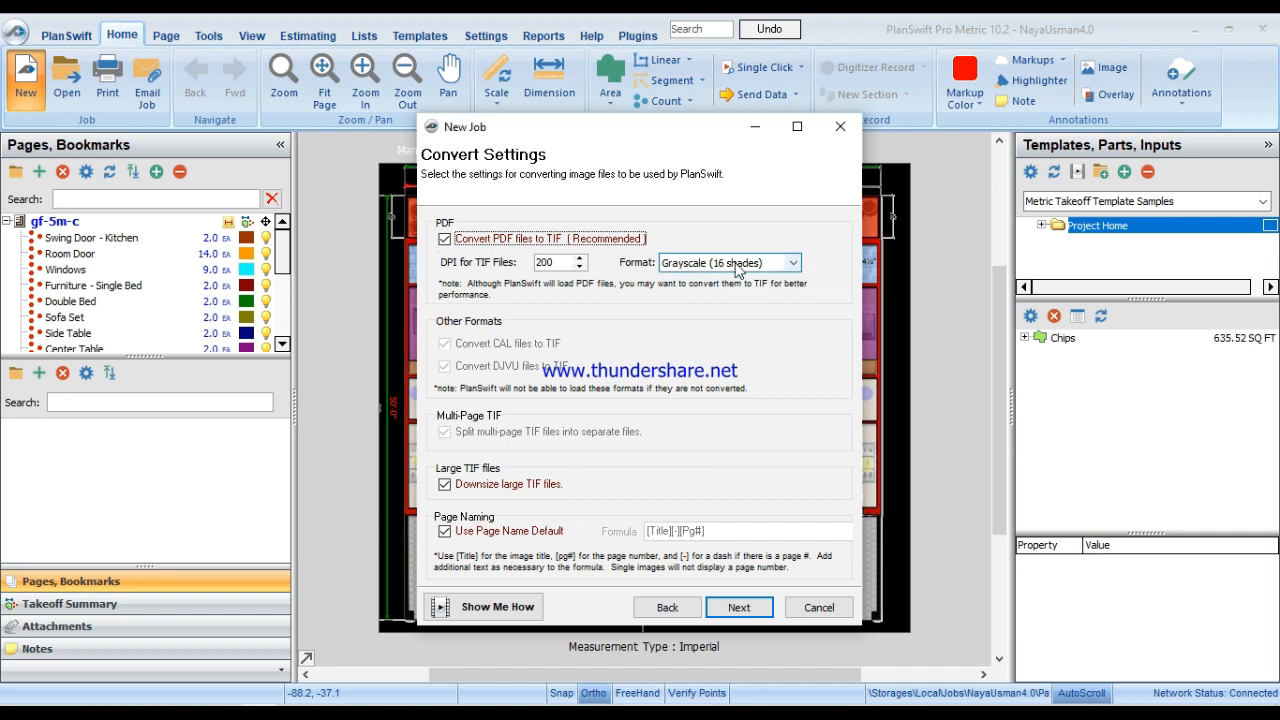
click(752, 612)
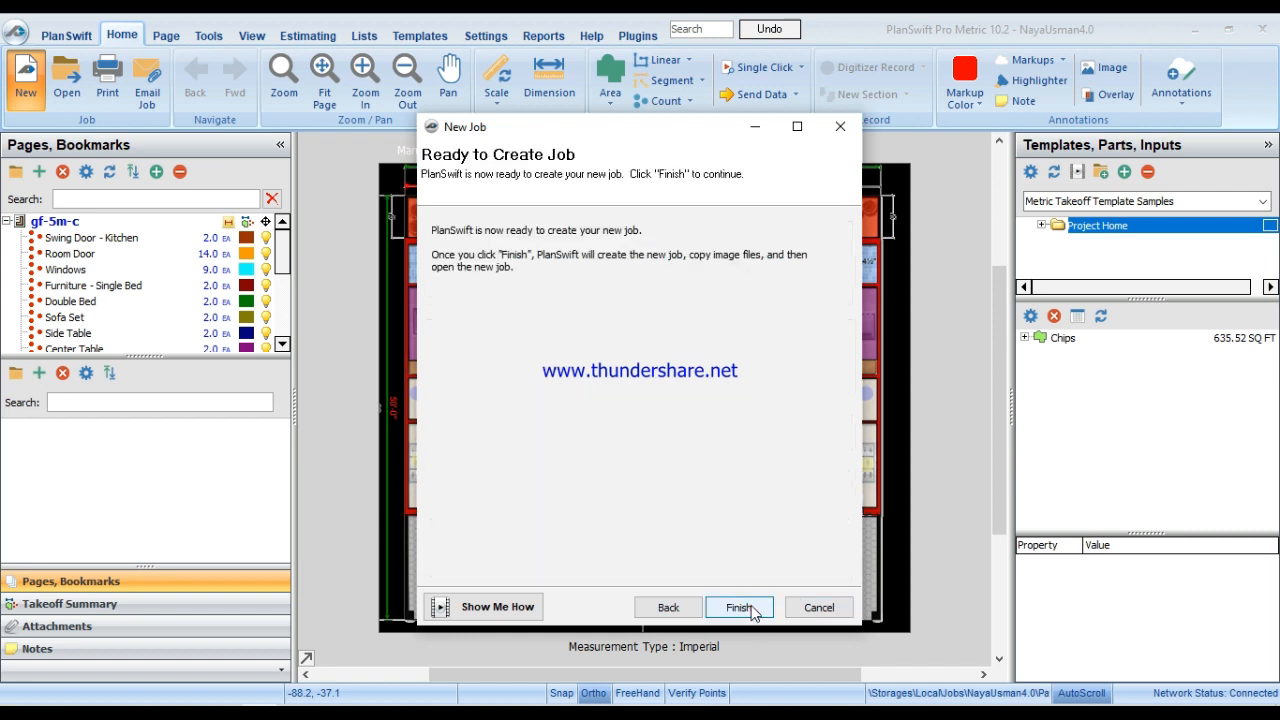
click(752, 612)
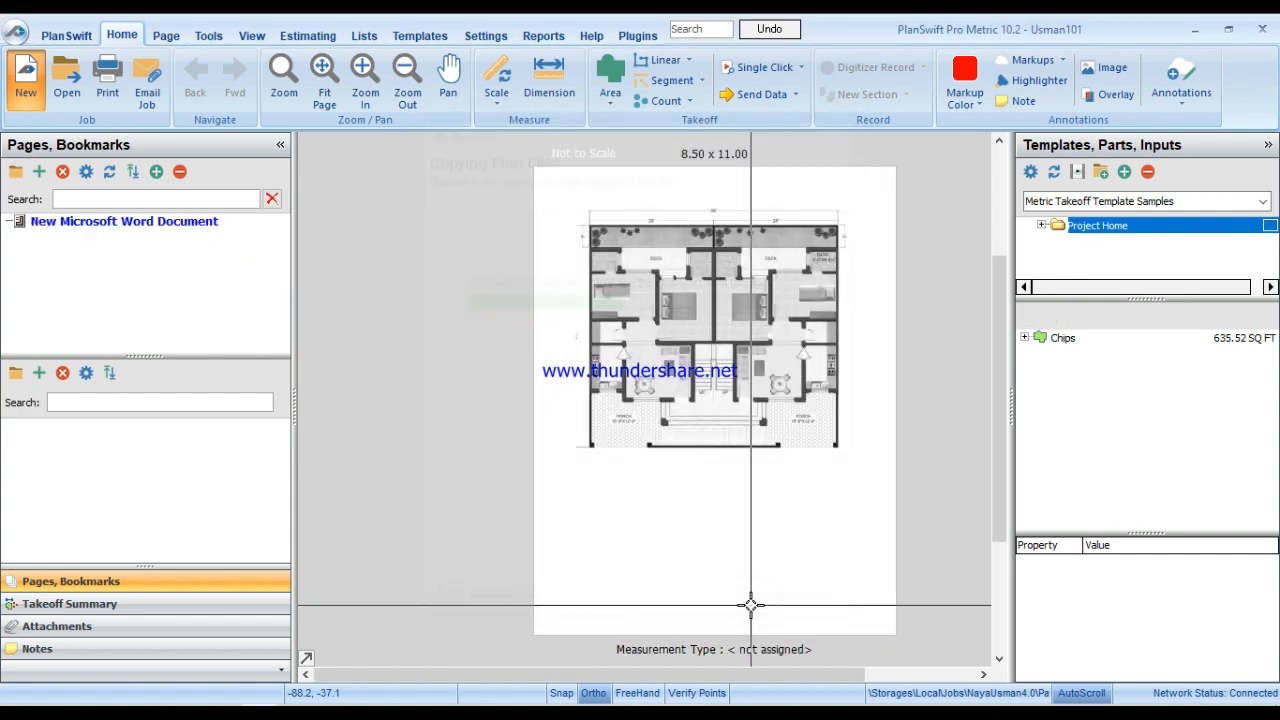
Examine the imported PDF floor plan close up, from the porches and stairs to the bedrooms, decks and overall dimensions.
scroll(694, 437, up, 5)
scroll(695, 436, down, 3)
scroll(760, 400, down, 1)
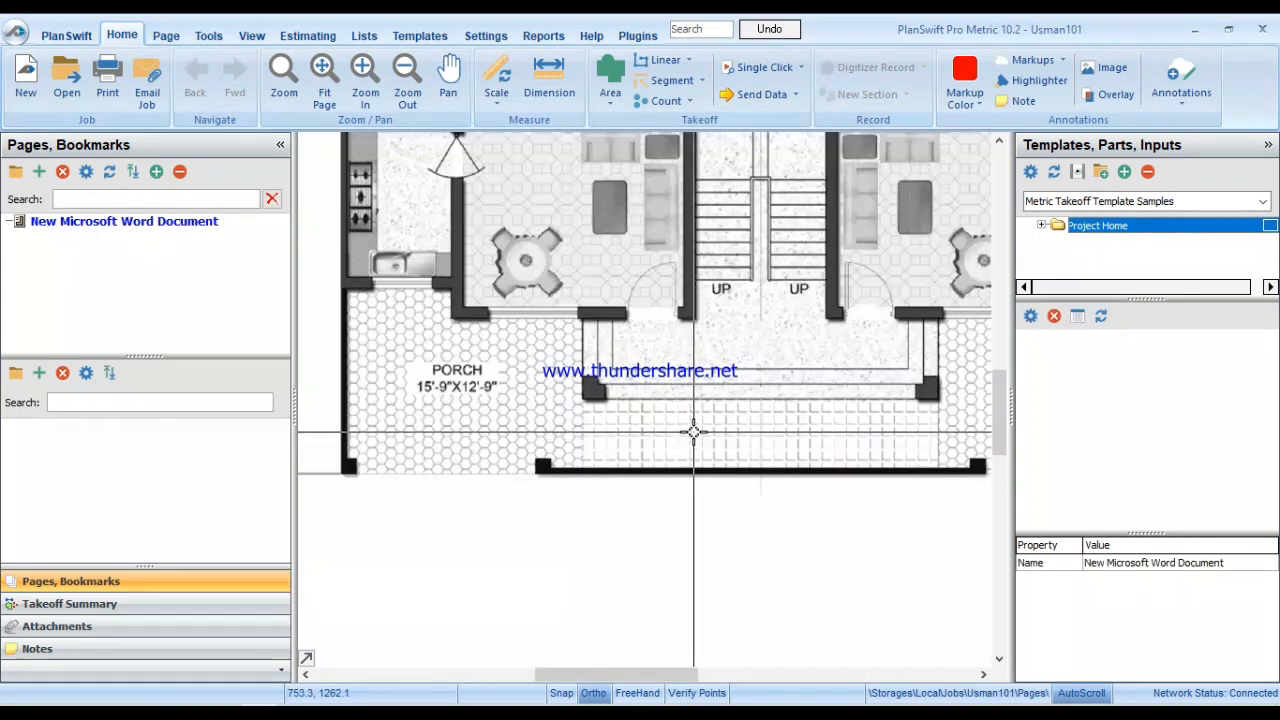
scroll(790, 330, down, 2)
scroll(808, 295, up, 3)
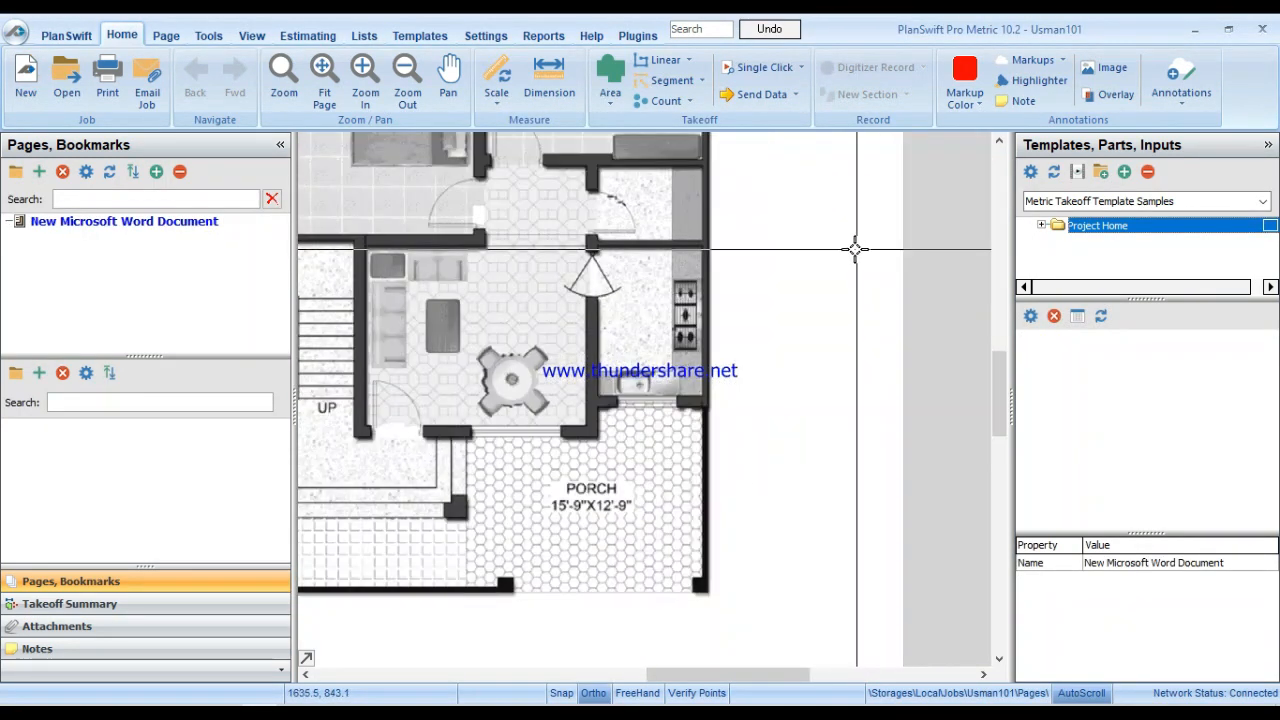
scroll(790, 275, down, 2)
scroll(793, 289, down, 1)
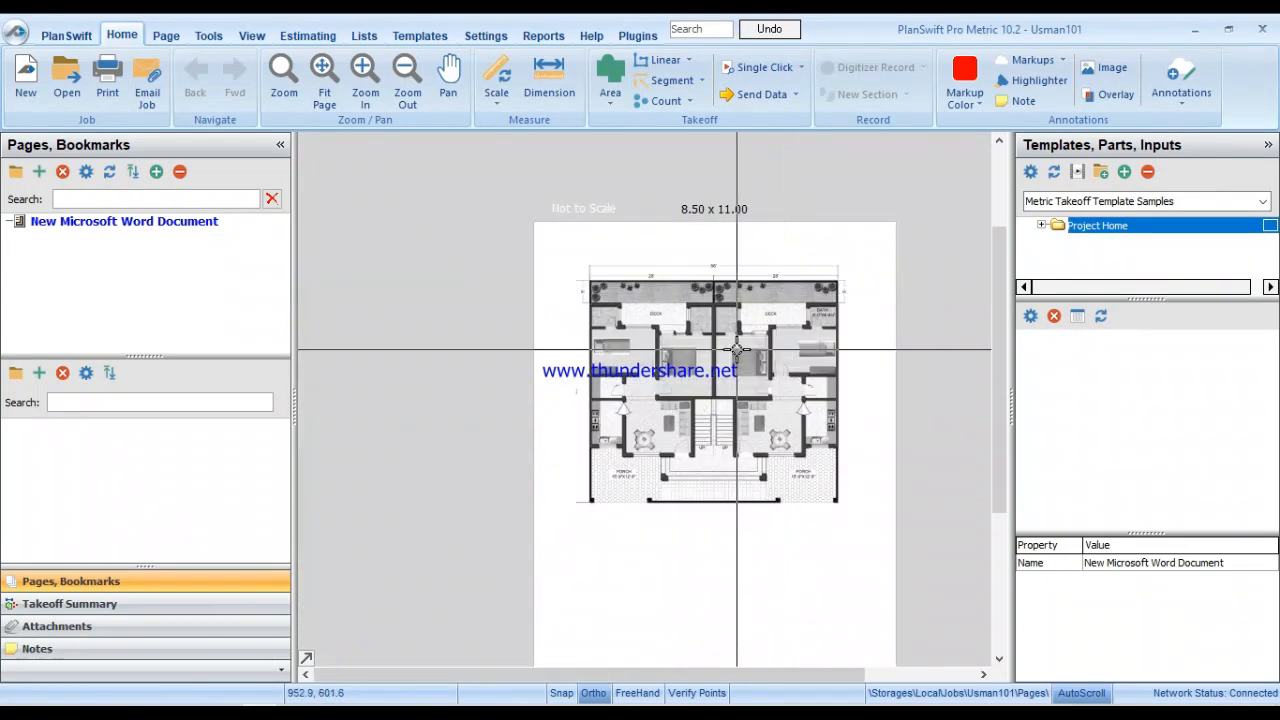
scroll(736, 350, up, 3)
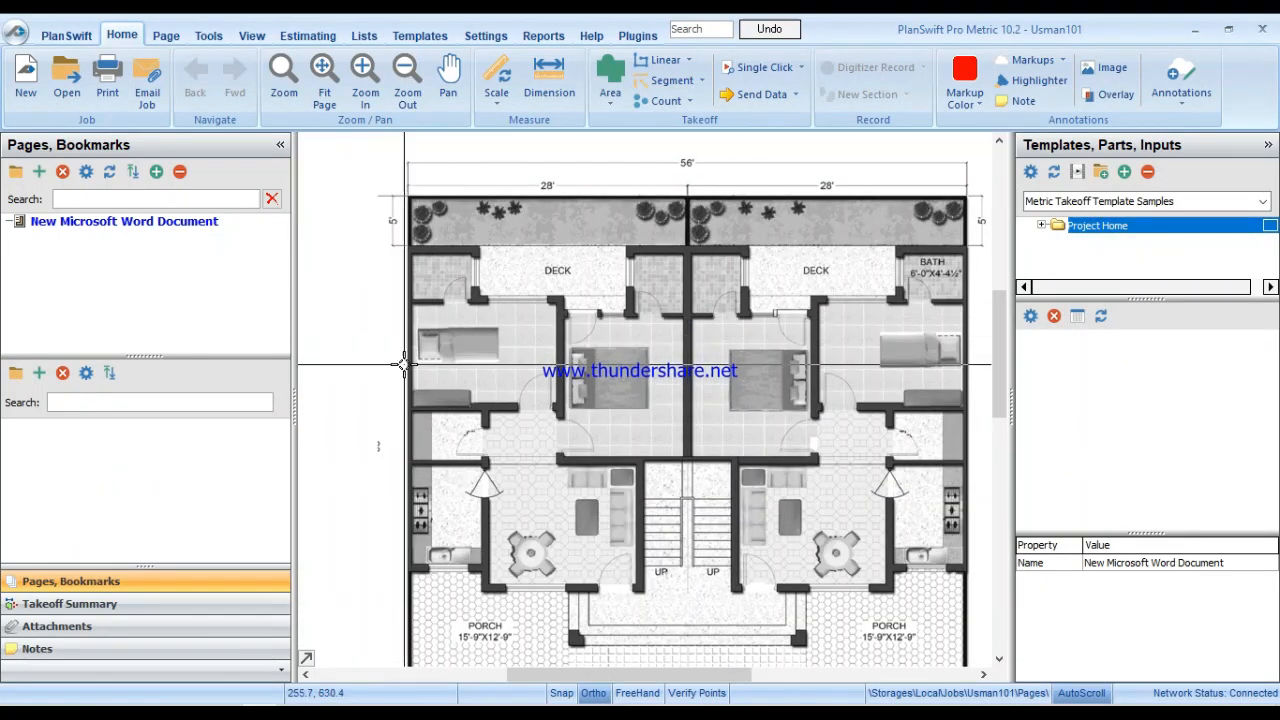
Start another new job with its own job number and the description "5M Naya Pakistan Estimate", keeping Local and English.
click(26, 76)
text(Us)
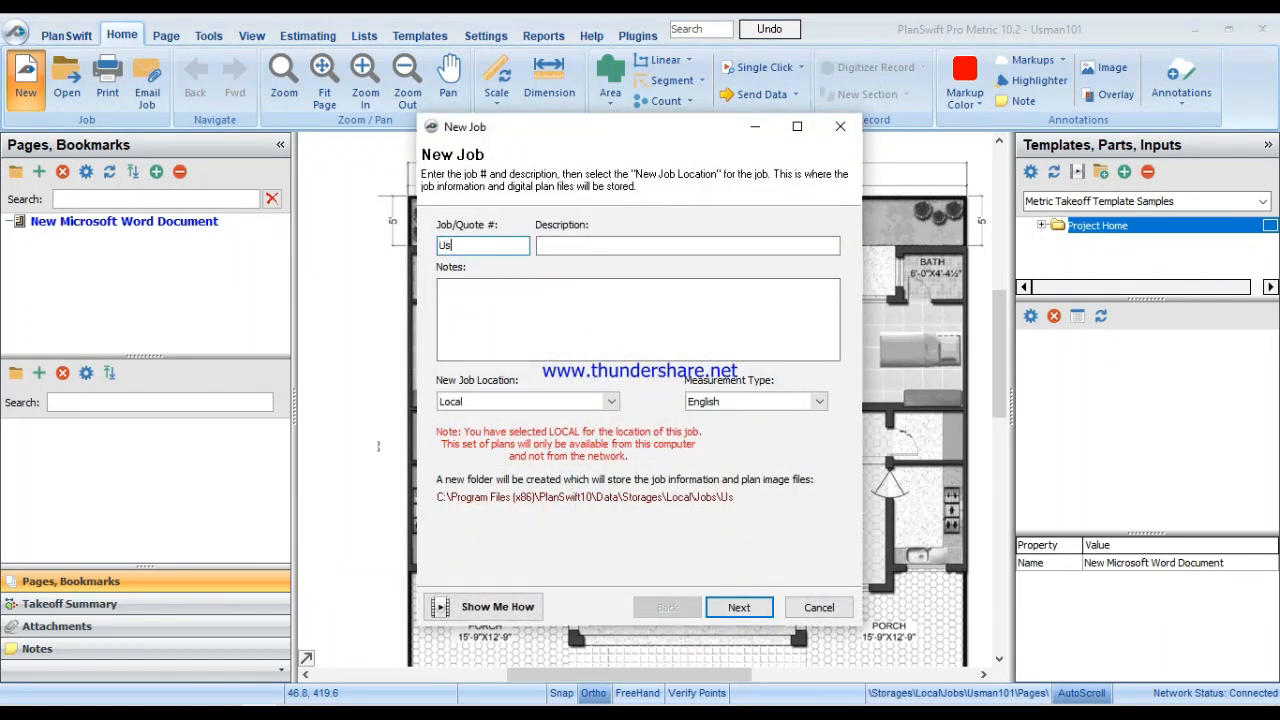
text(man202)
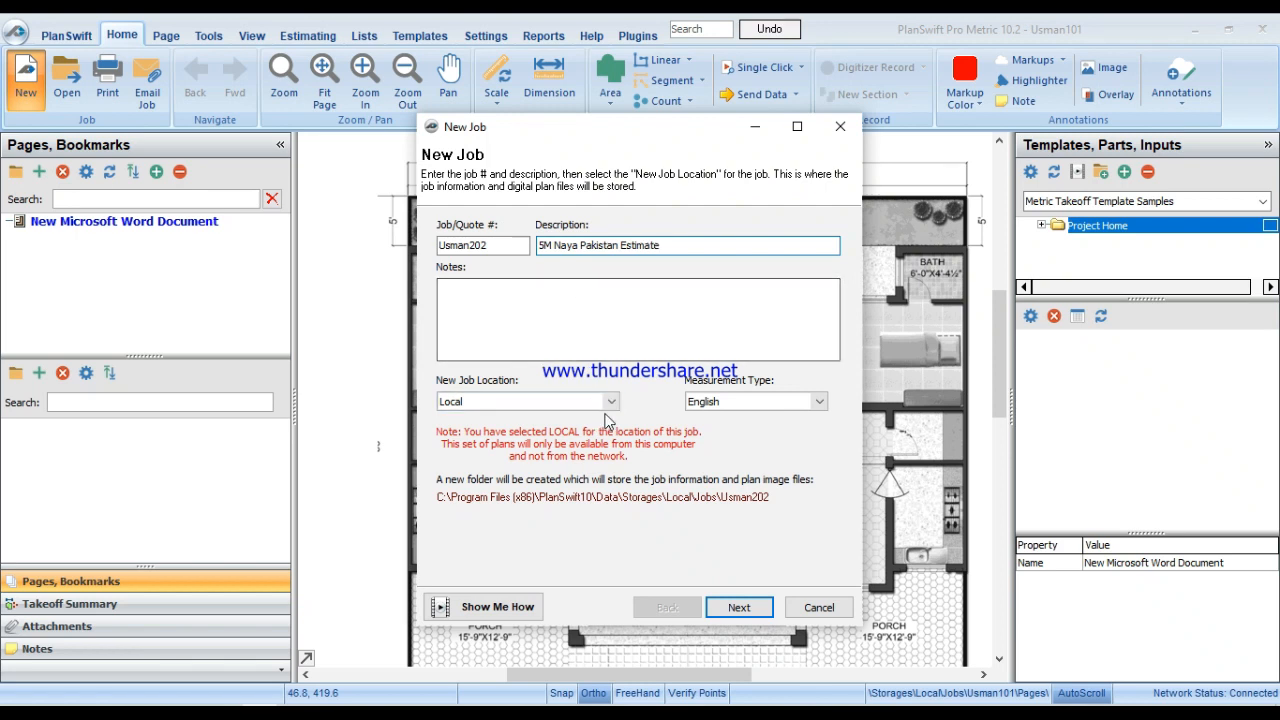
click(736, 606)
Include gf-5m-c.png as the plan image, keep the default conversion settings, create the job and center the plan.
click(471, 265)
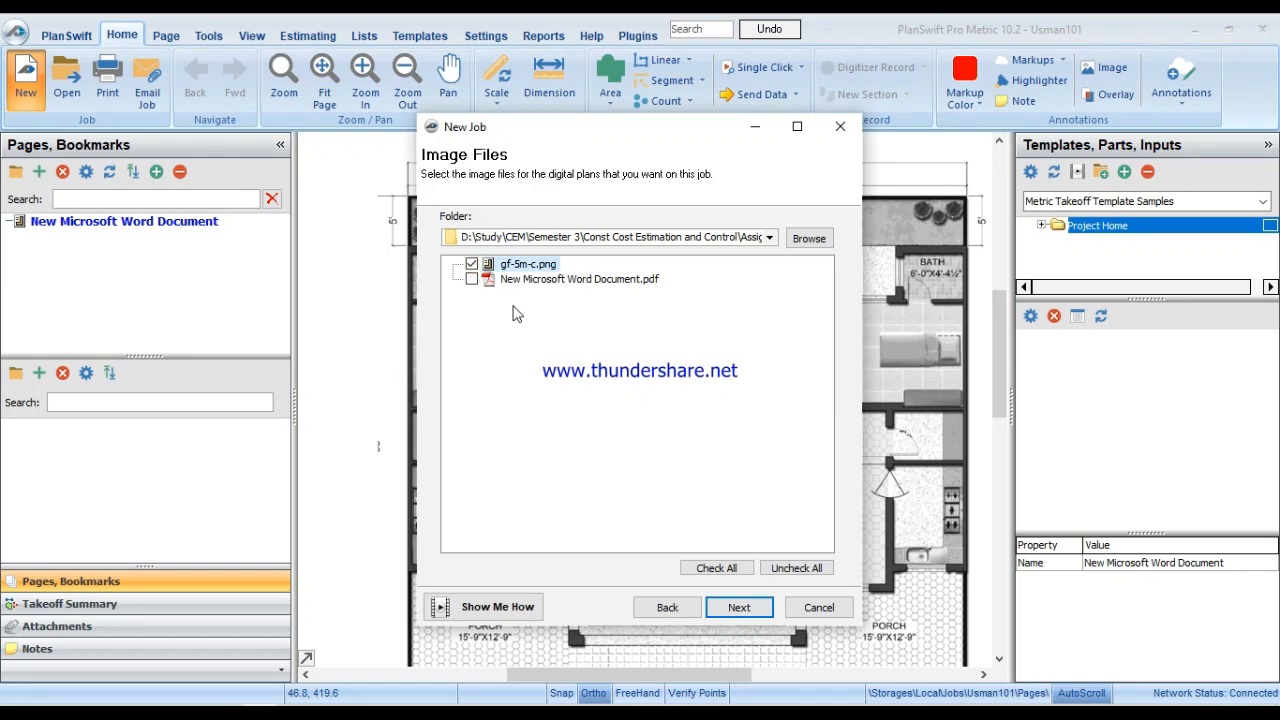
click(740, 612)
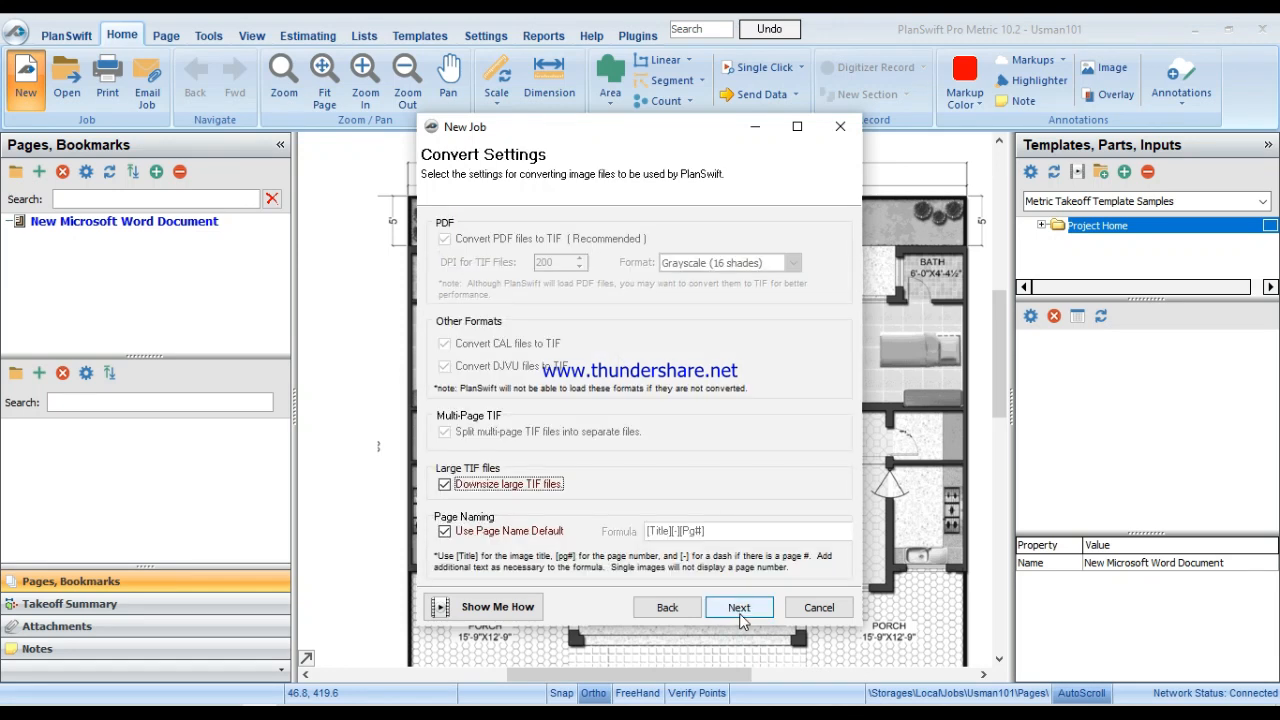
click(740, 612)
click(740, 610)
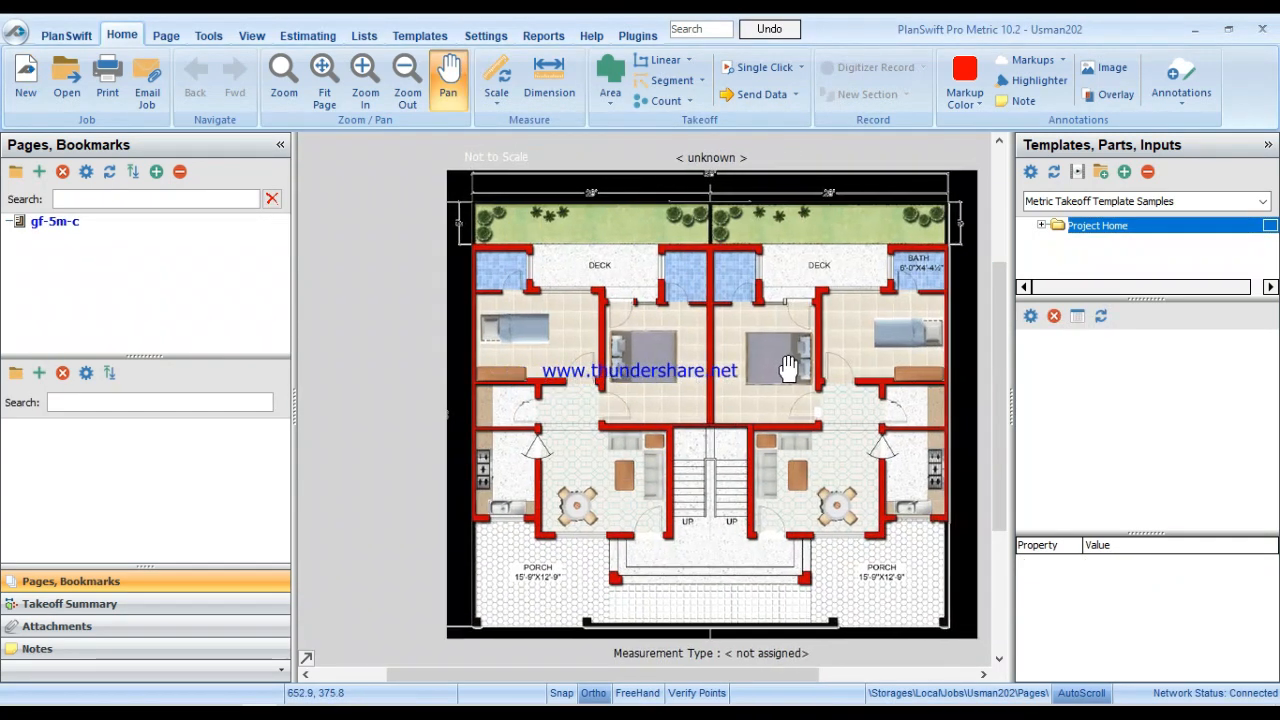
drag(788, 368, 754, 370)
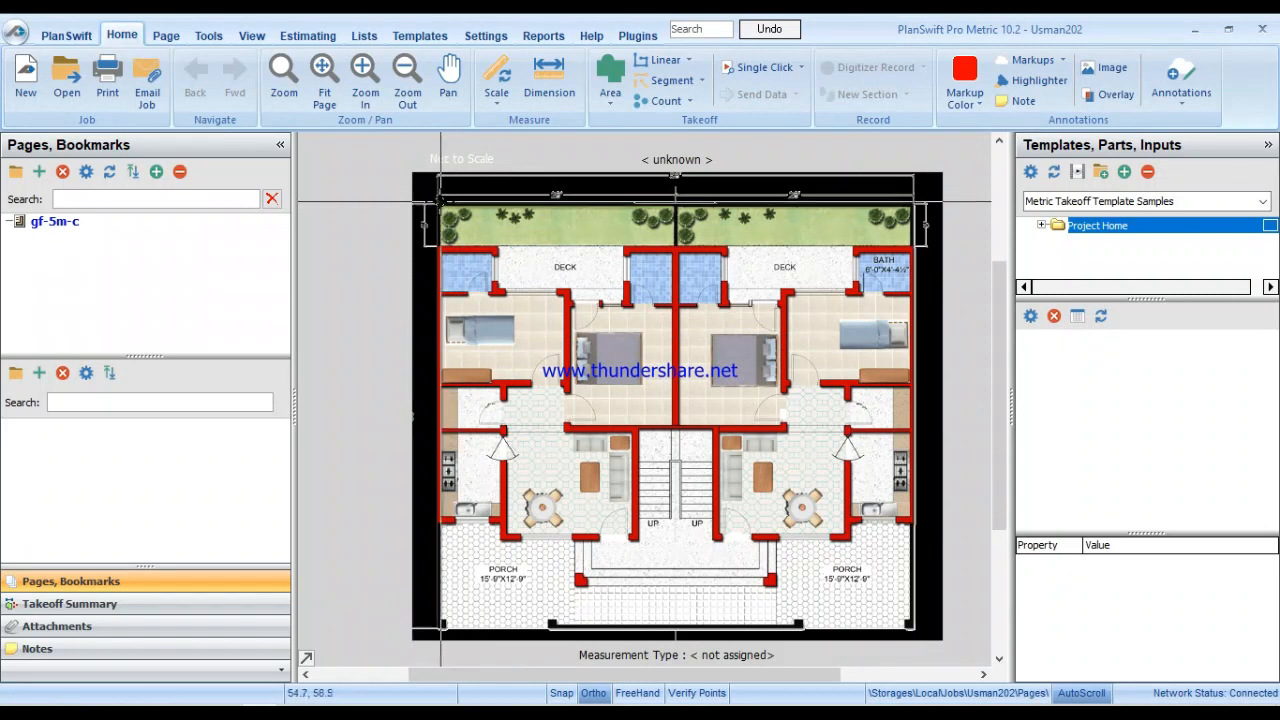
Begin manually scaling the floor plan with a standard reference length of 56 feet, keeping automatic dimension line creation on.
scroll(541, 479, up, 3)
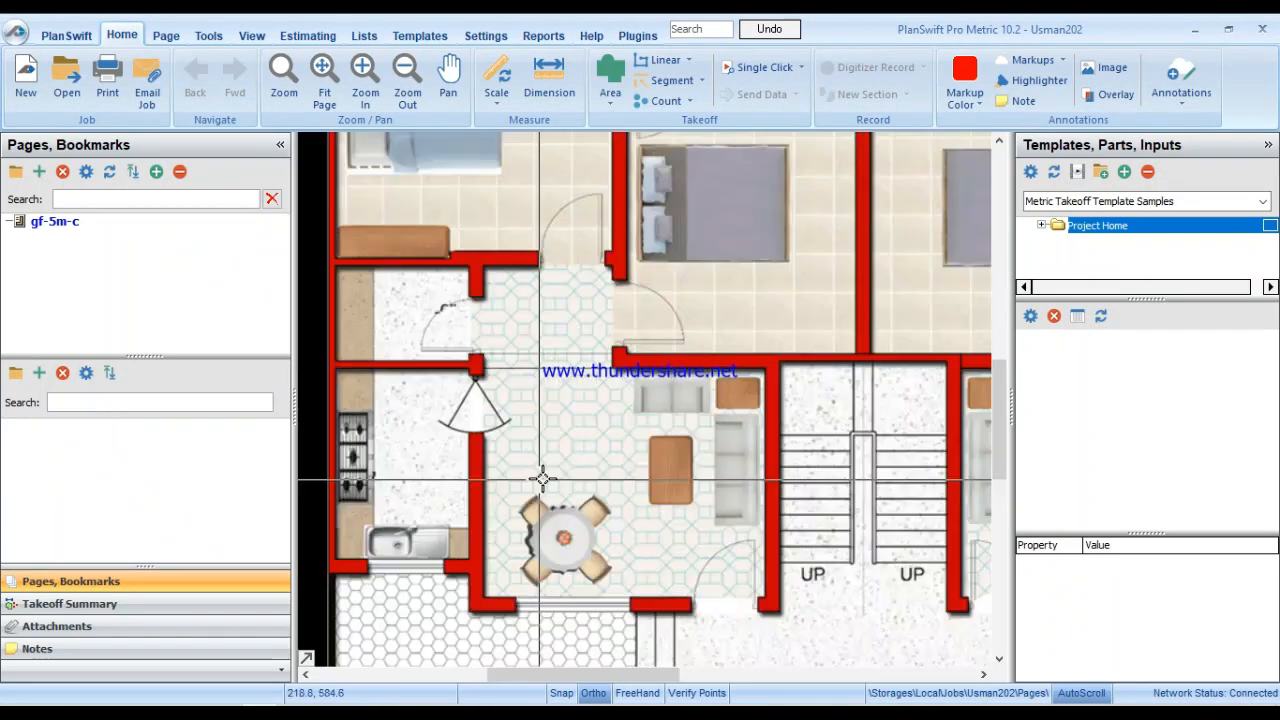
scroll(541, 479, down, 3)
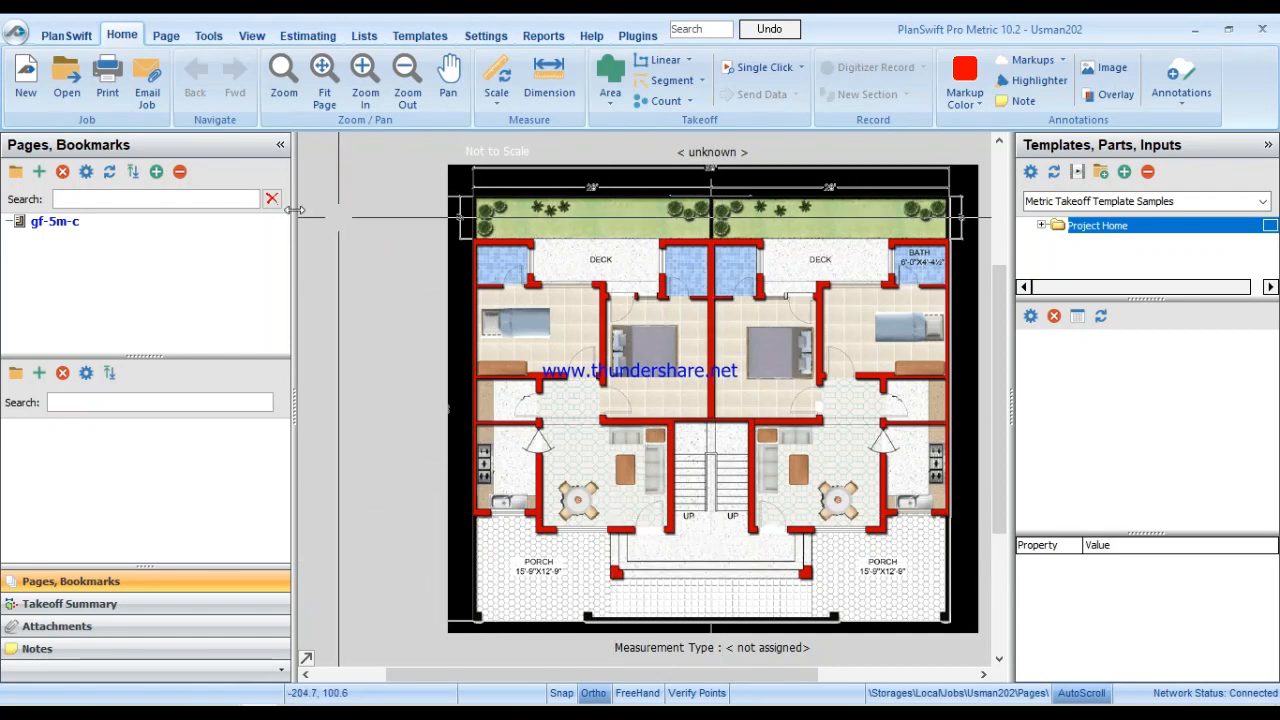
click(498, 106)
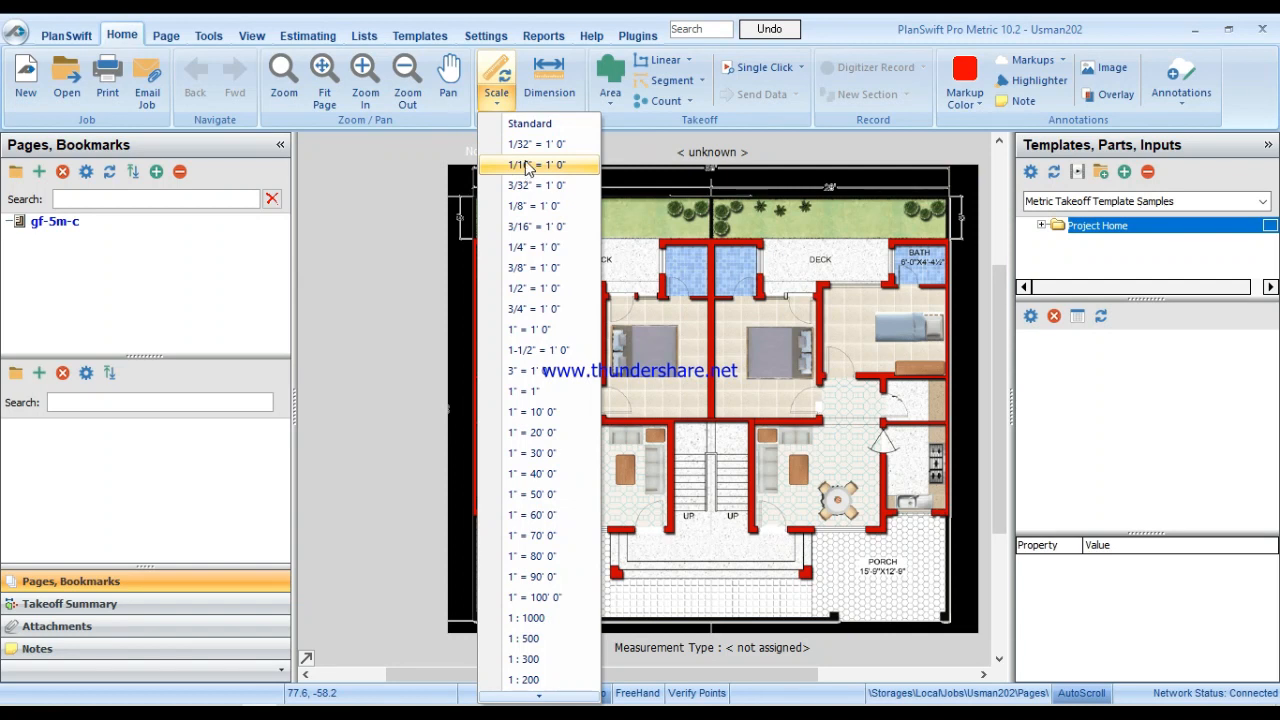
click(496, 76)
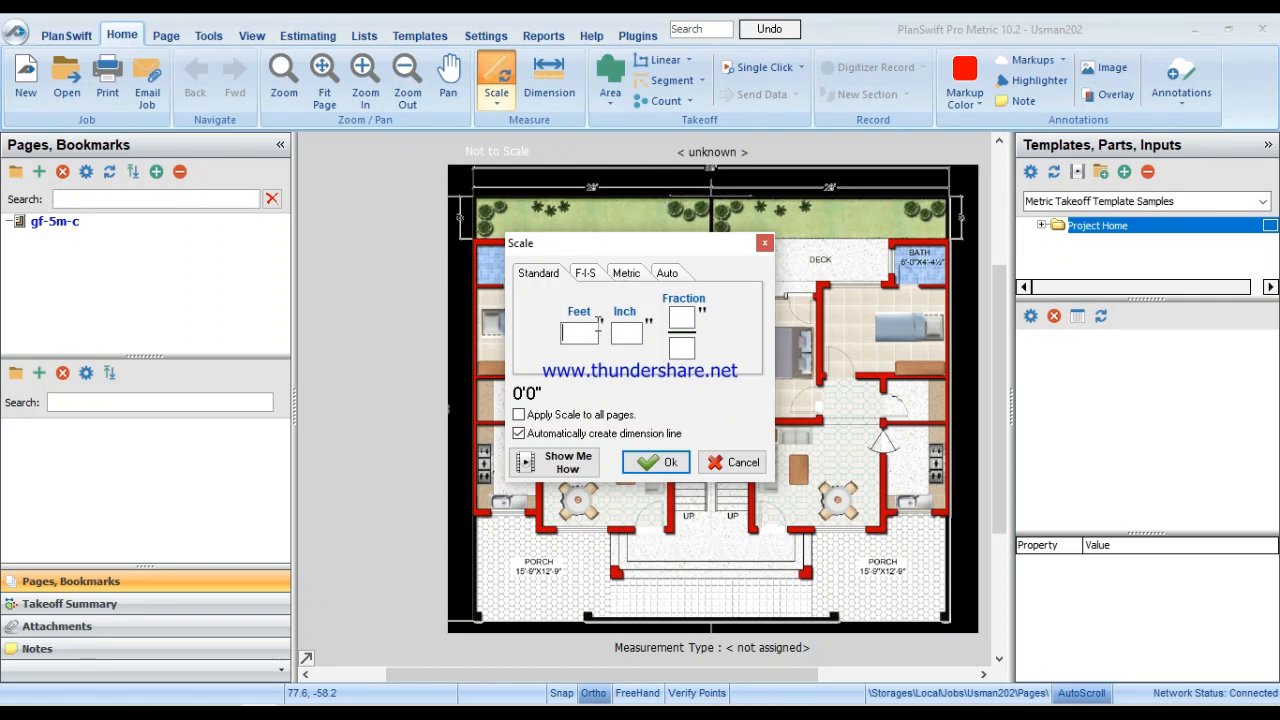
text(56)
click(645, 461)
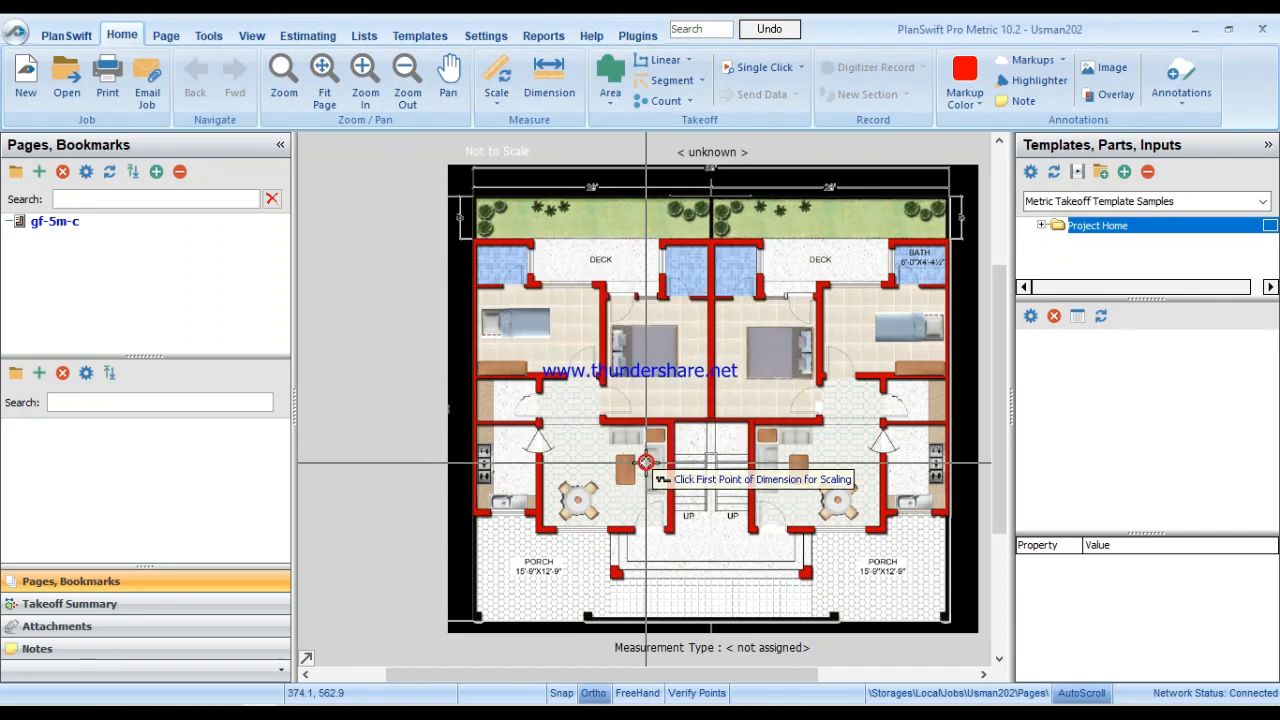
Mark the horizontal scale reference along the two 28' dimensions, from the plan's upper-left extension line to its upper-right one.
scroll(490, 262, up, 3)
drag(510, 207, 543, 492)
drag(717, 383, 573, 405)
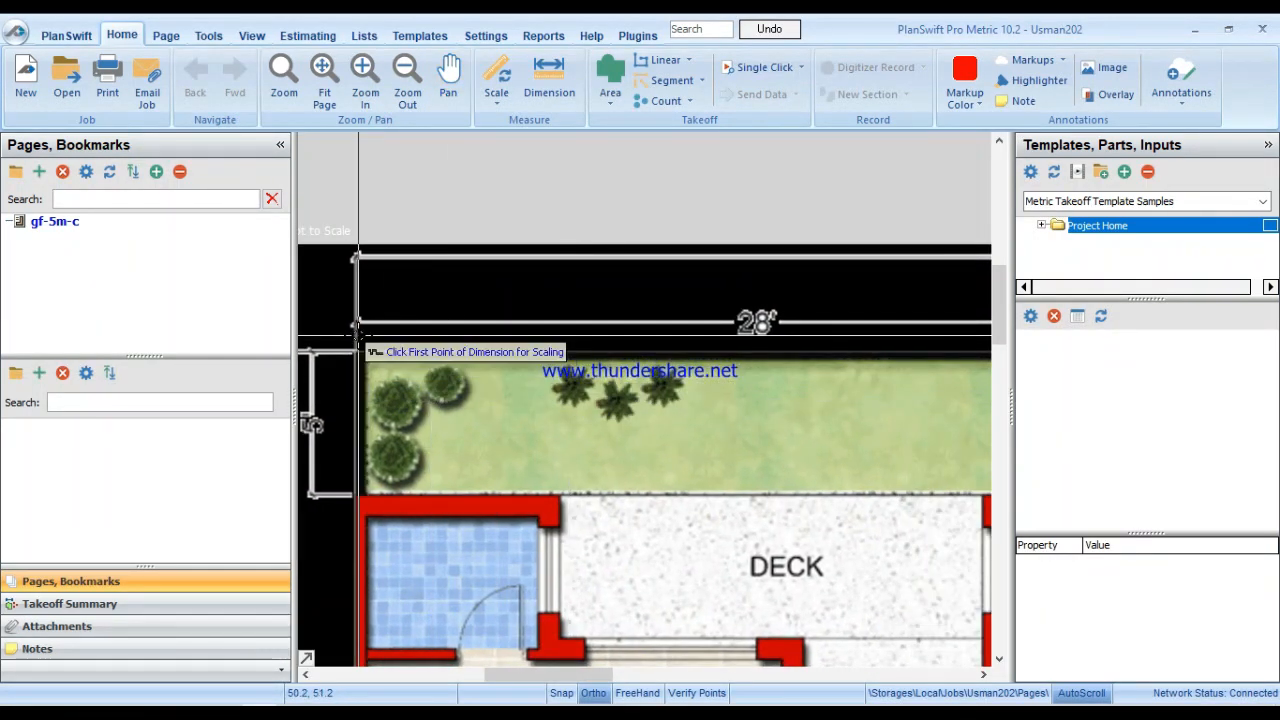
scroll(357, 340, up, 3)
click(350, 309)
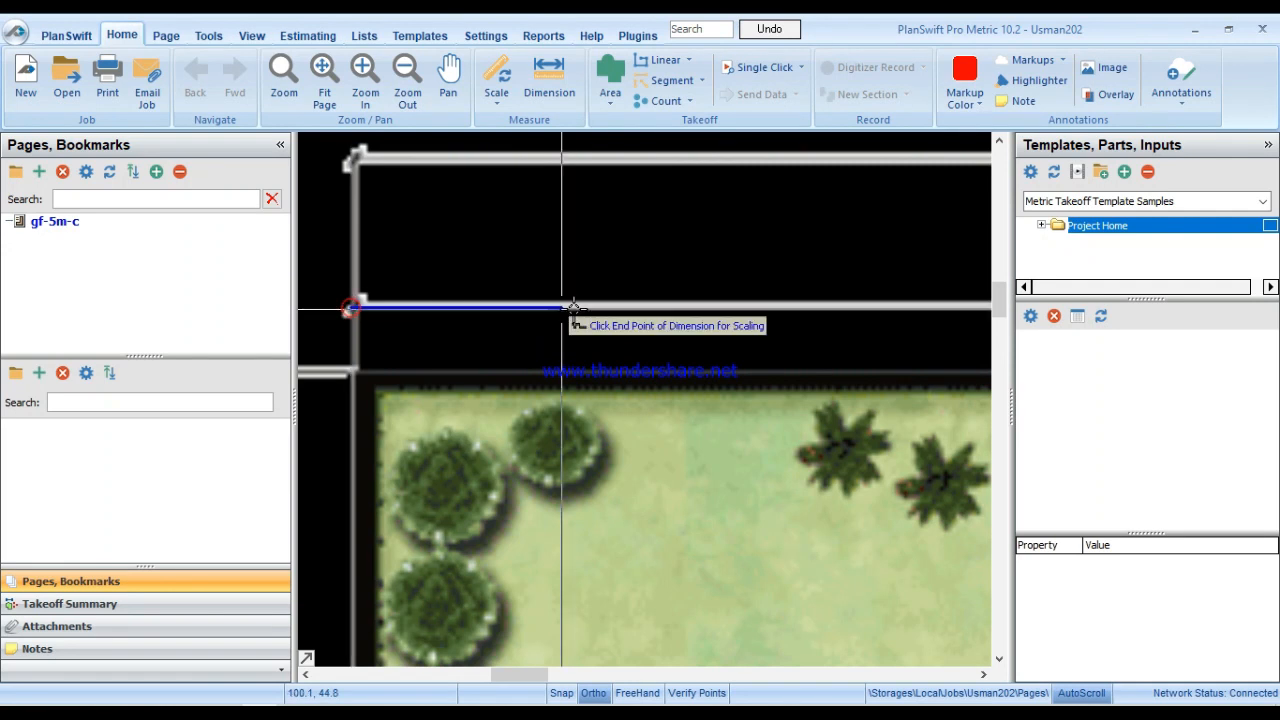
scroll(733, 305, down, 3)
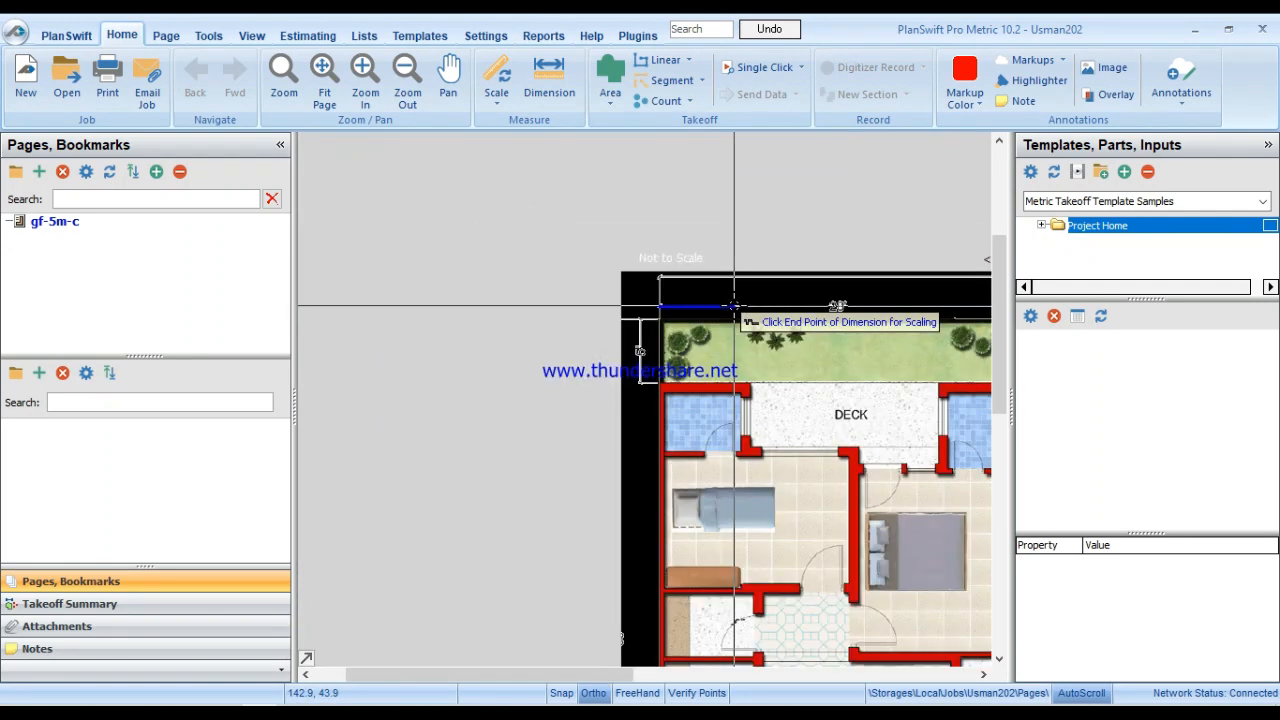
drag(834, 314, 514, 371)
drag(834, 388, 760, 384)
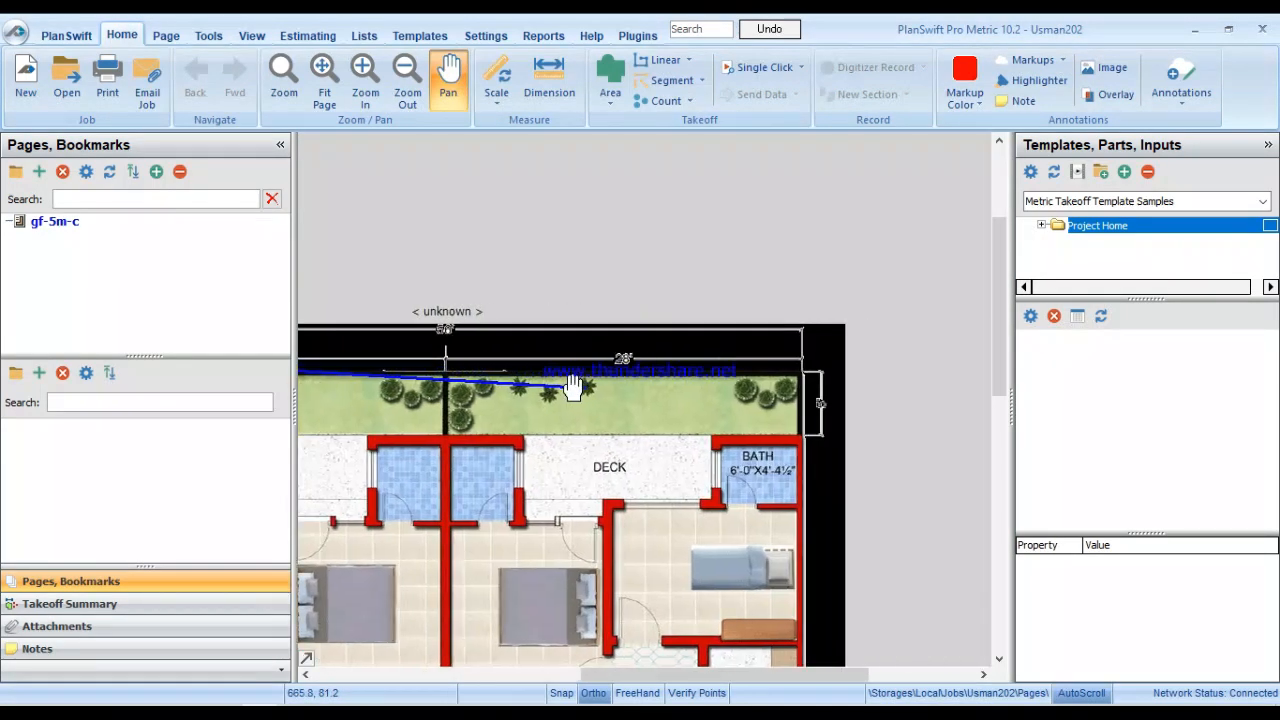
scroll(777, 370, up, 4)
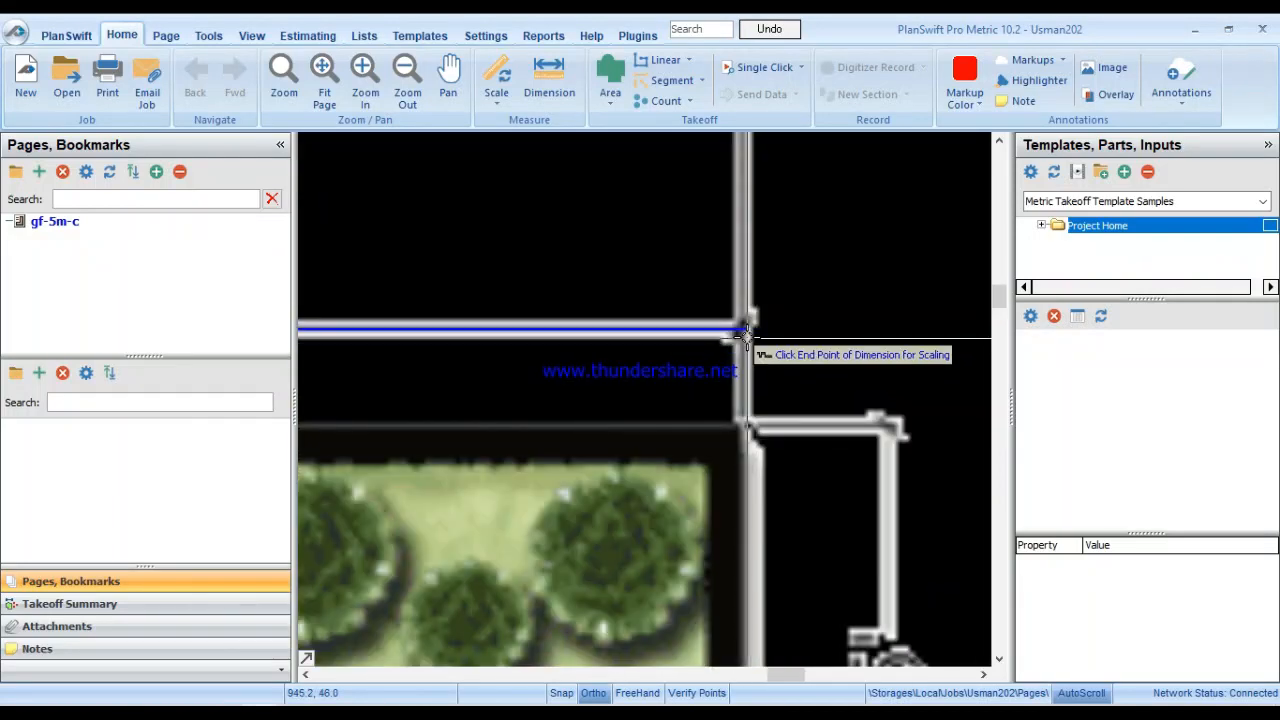
click(770, 343)
scroll(537, 384, down, 3)
drag(572, 374, 904, 279)
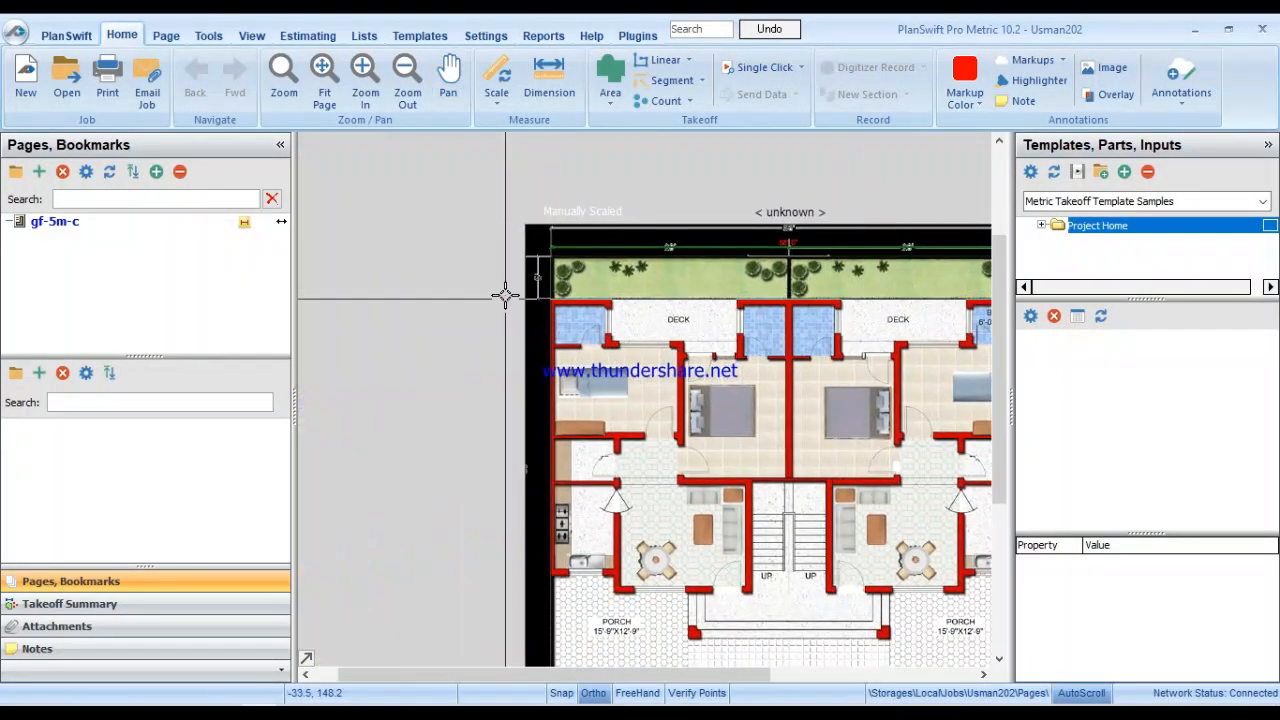
right_click(584, 247)
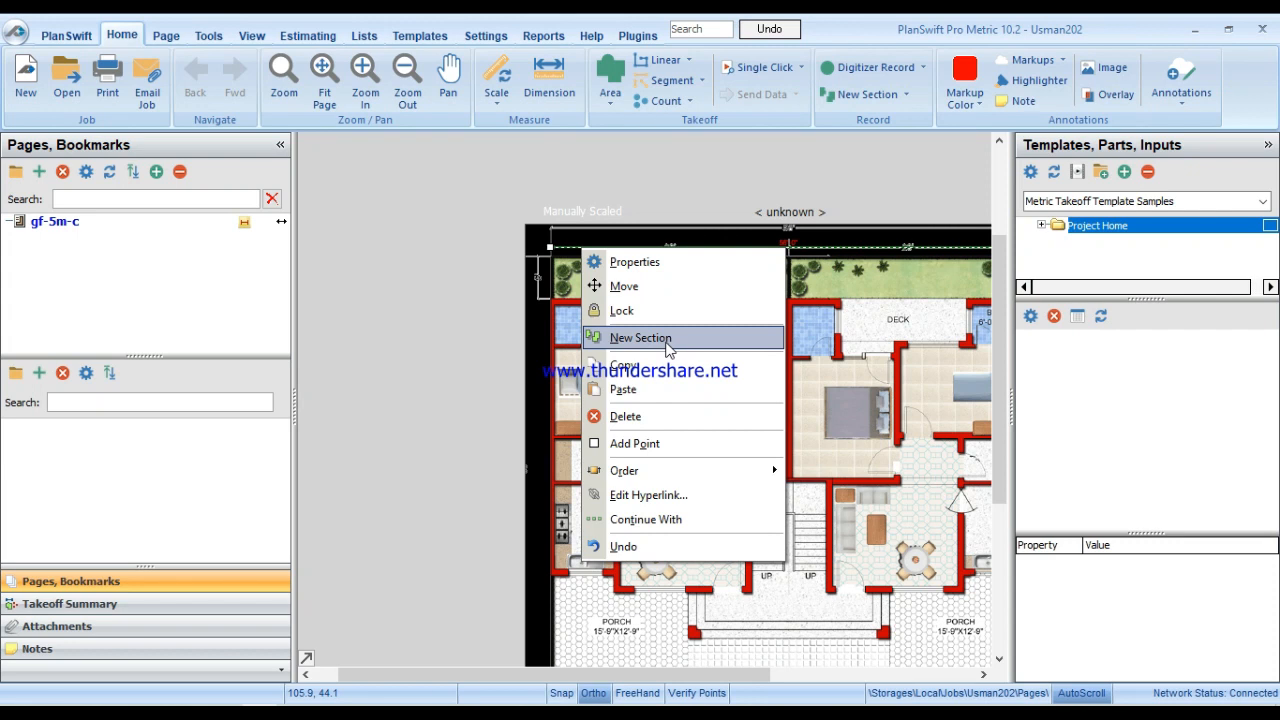
click(666, 343)
scroll(556, 314, up, 6)
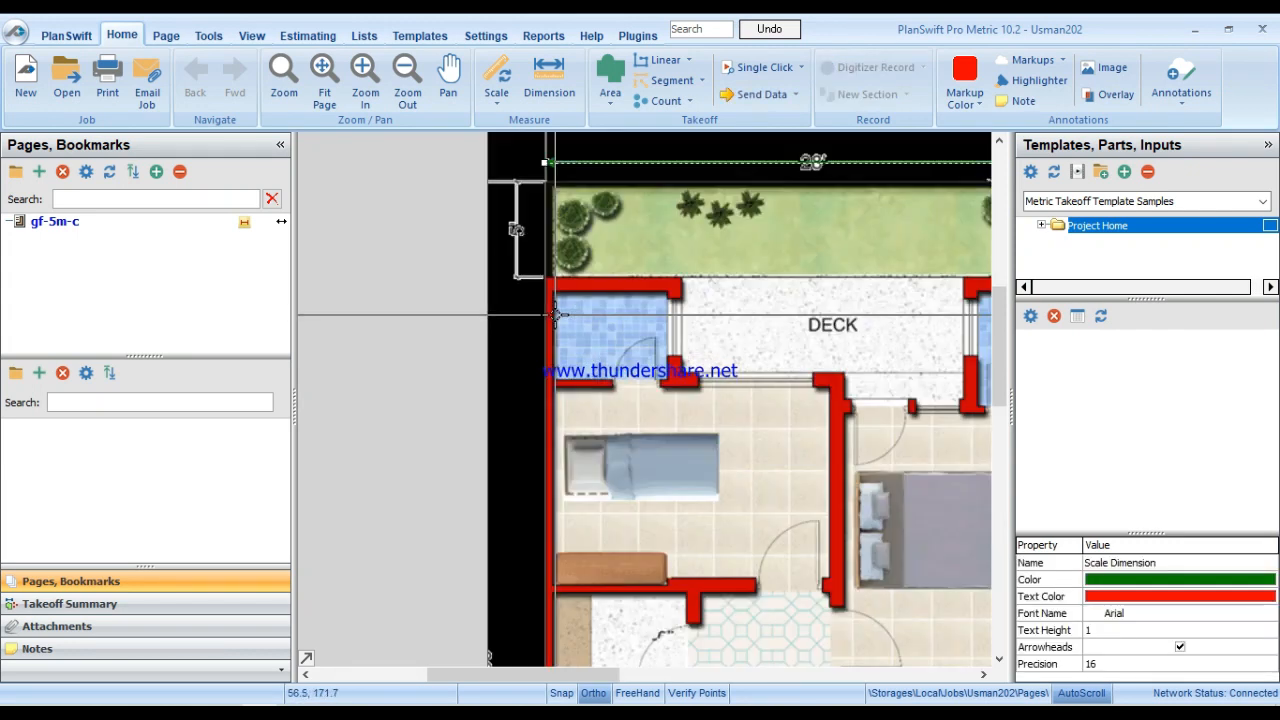
drag(613, 213, 672, 307)
scroll(705, 455, down, 3)
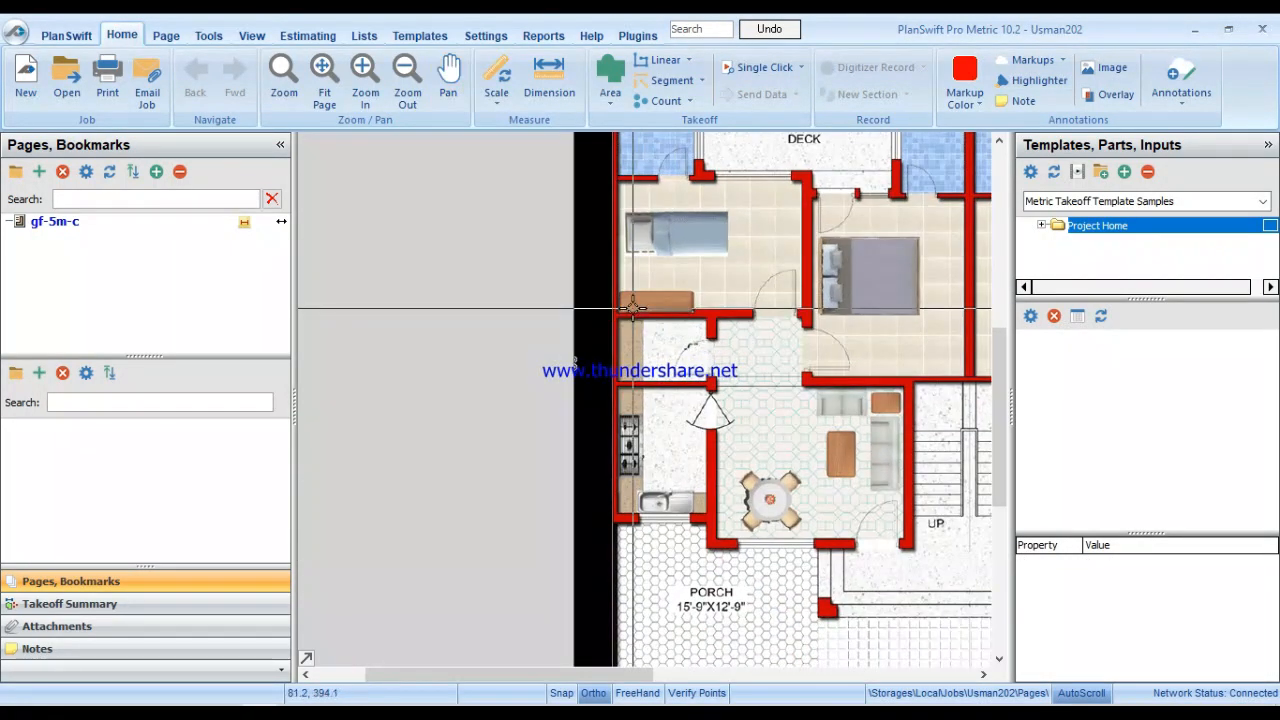
drag(649, 256, 669, 526)
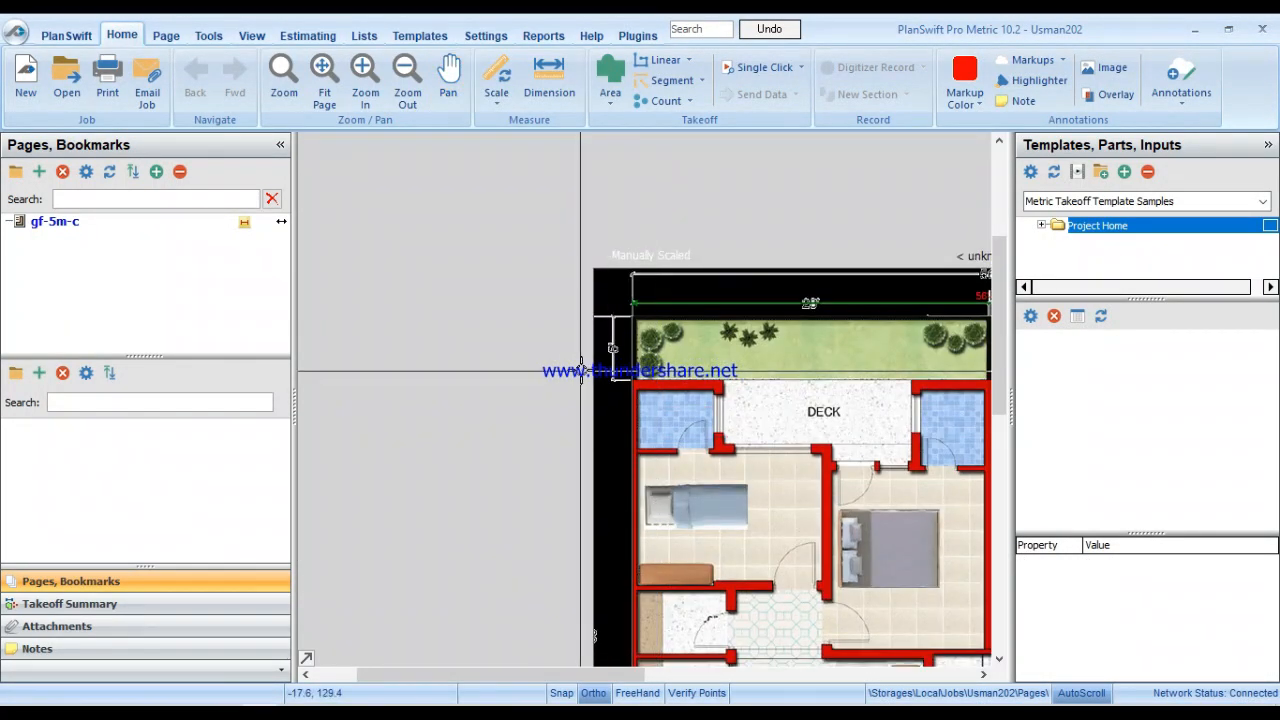
scroll(601, 320, up, 6)
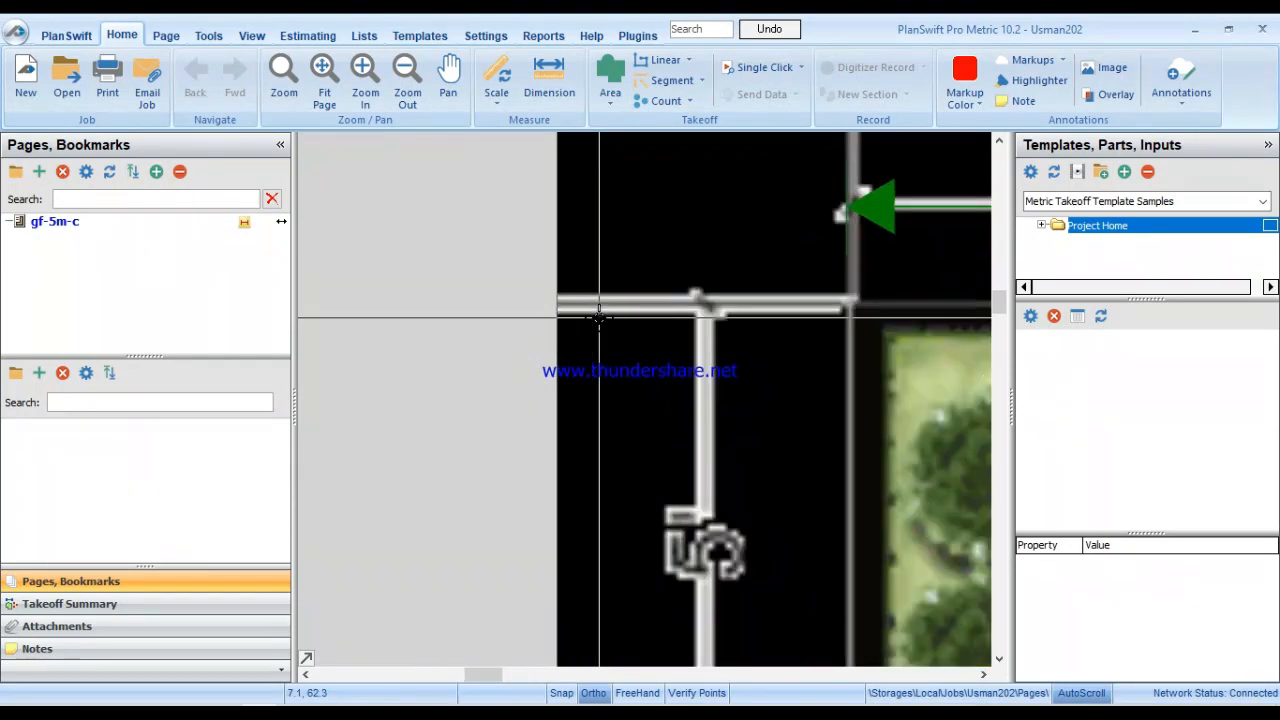
scroll(601, 290, down, 4)
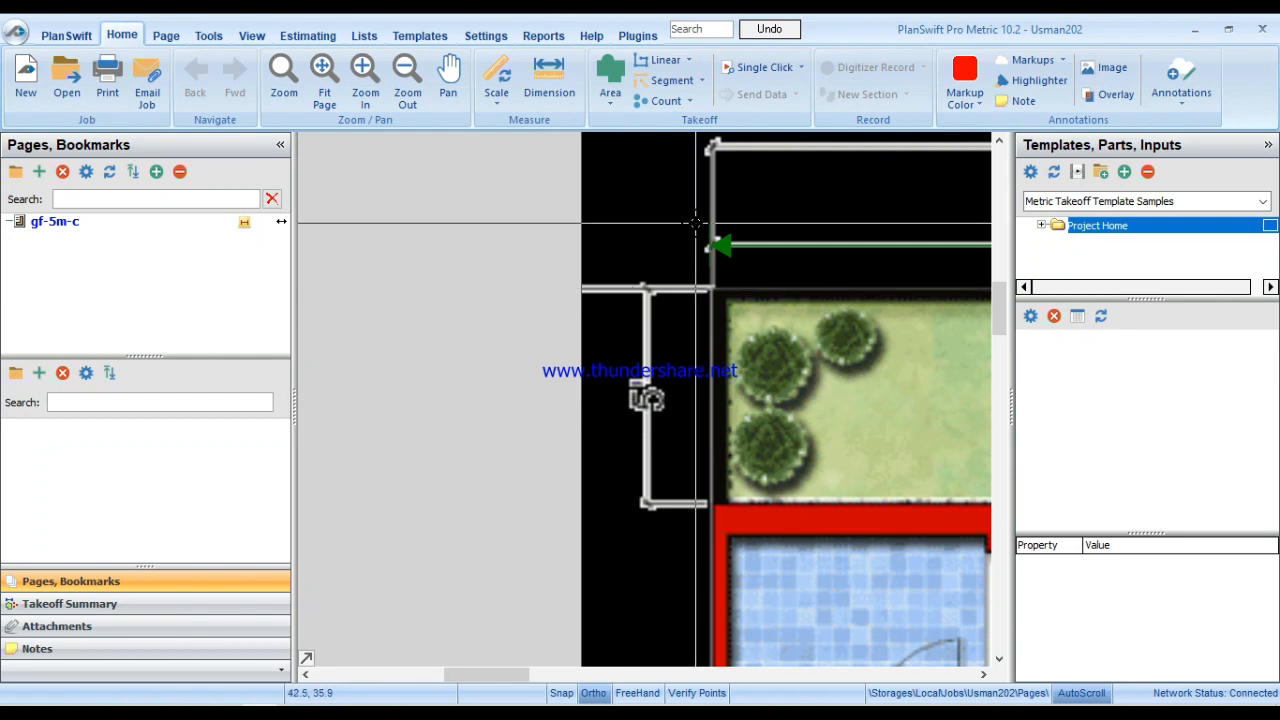
right_click(742, 252)
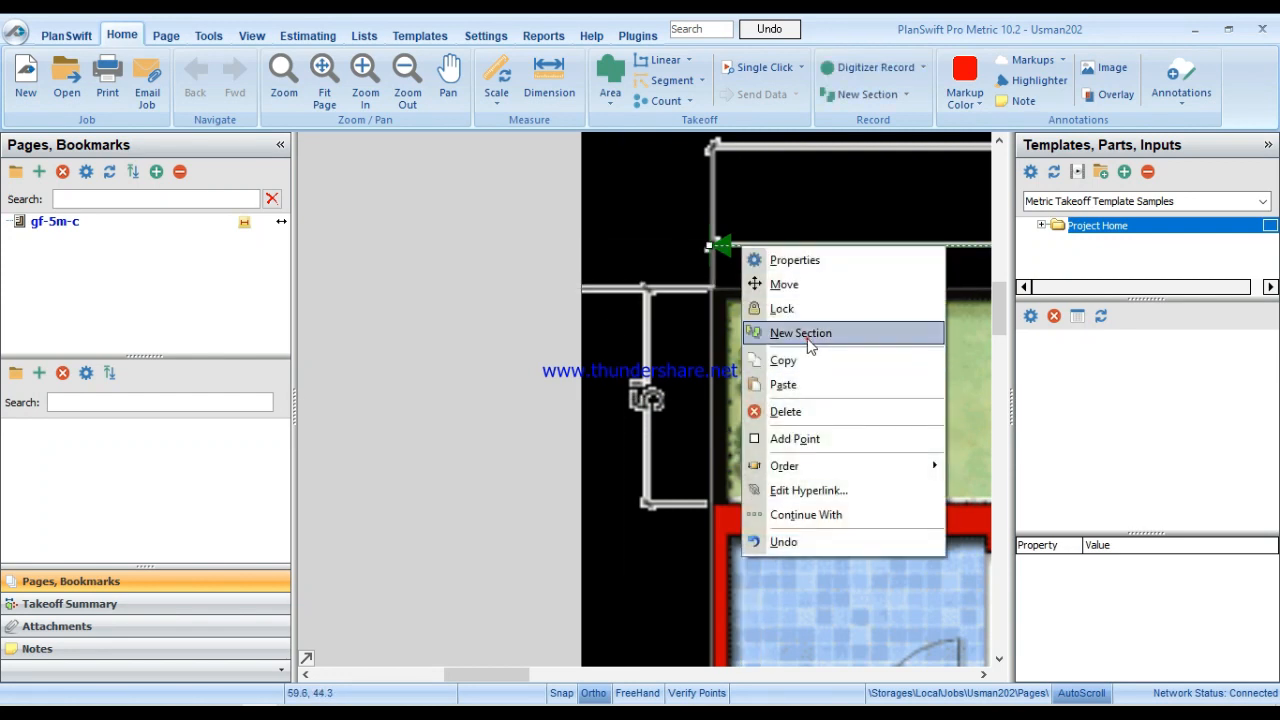
click(806, 335)
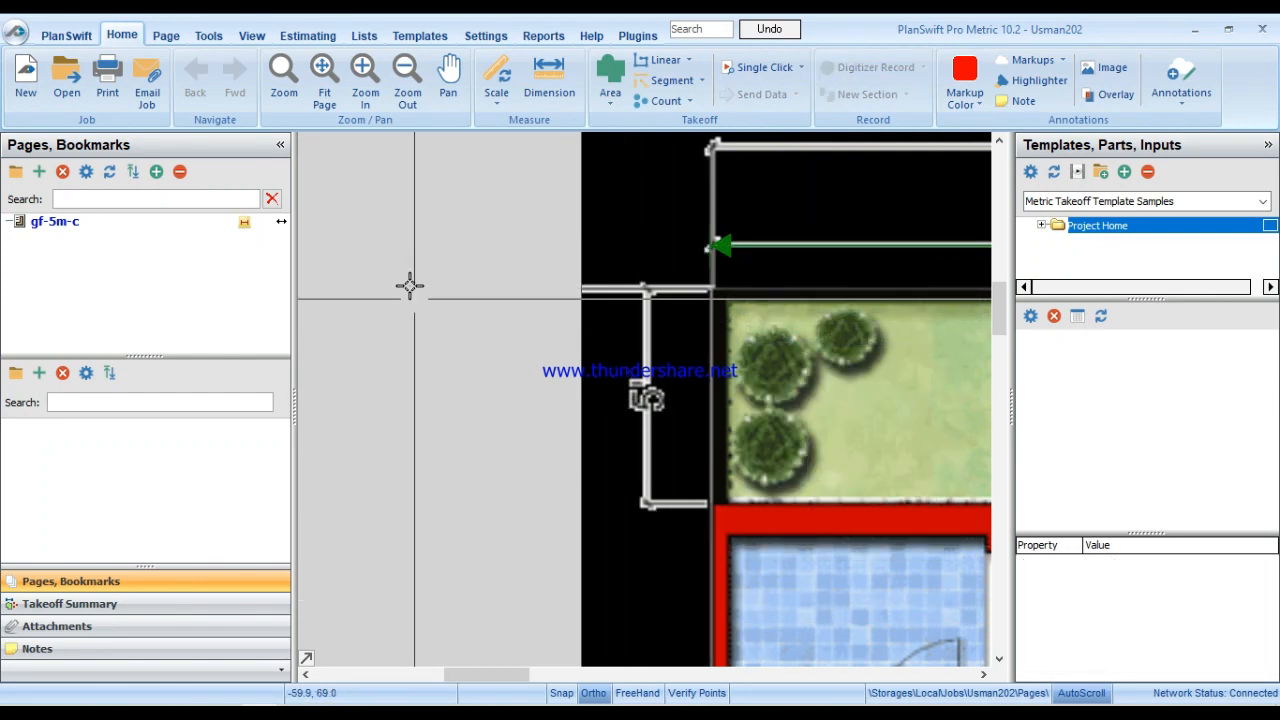
Begin a second scaling of the plan with a standard reference length of 50 feet.
click(497, 88)
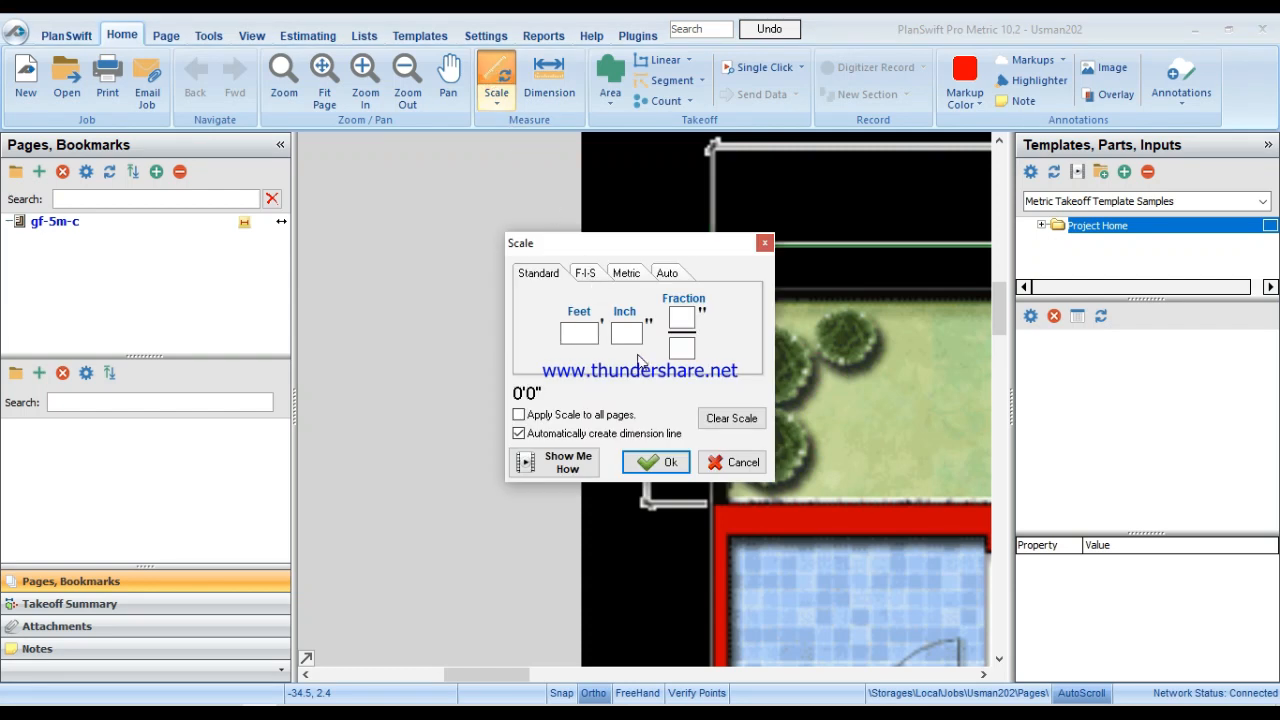
click(578, 333)
text(50)
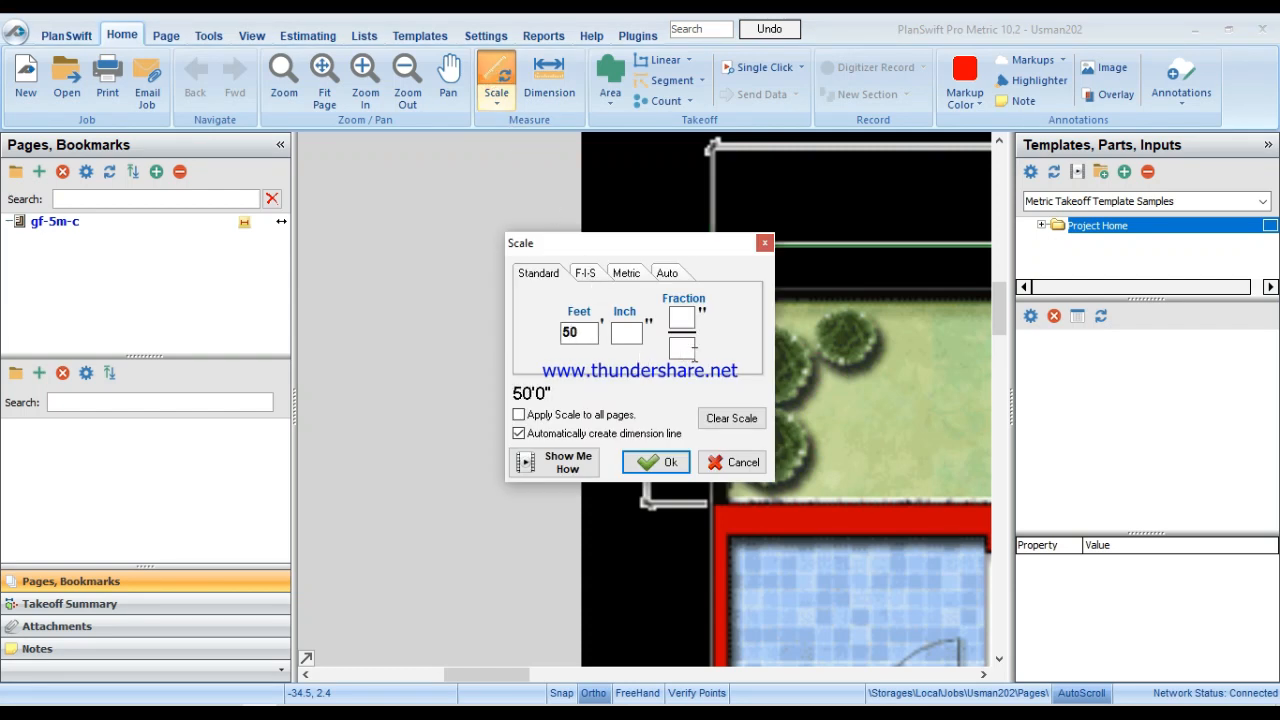
click(657, 461)
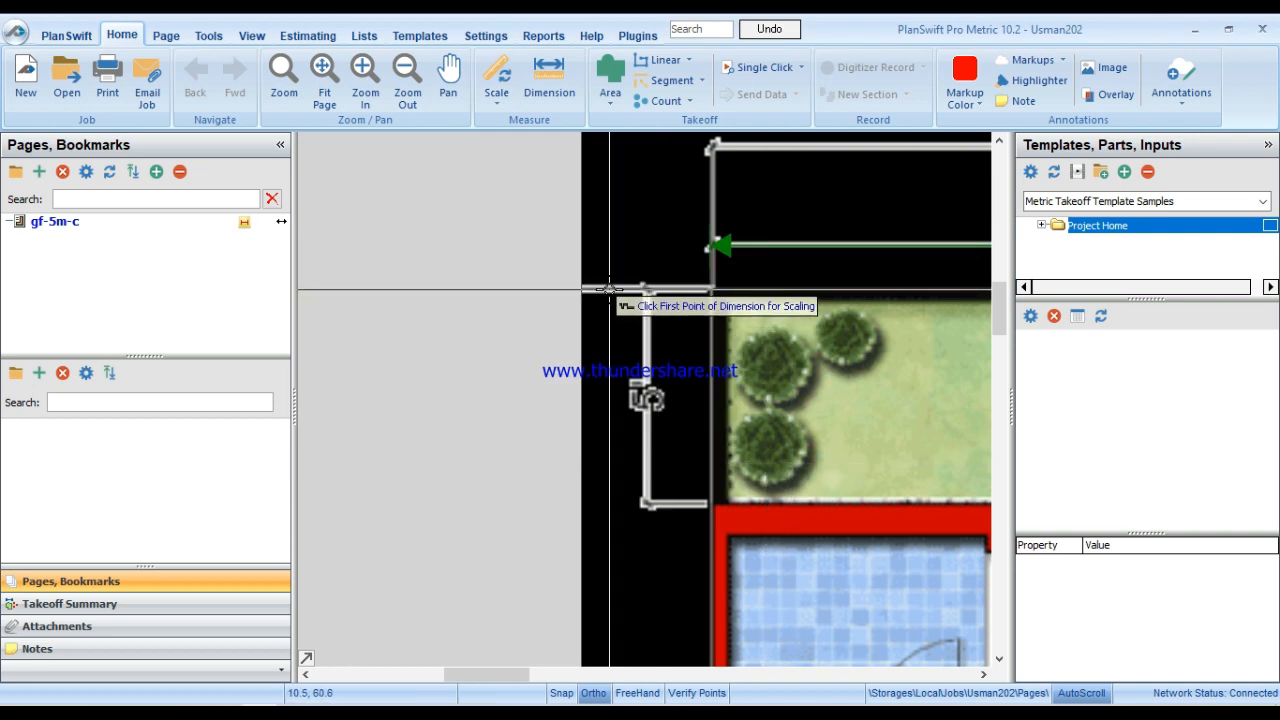
Mark the vertical scale reference along the plan's left margin, from the extension line above the garden to the one below the porch.
click(609, 298)
scroll(614, 524, down, 3)
scroll(615, 527, down, 5)
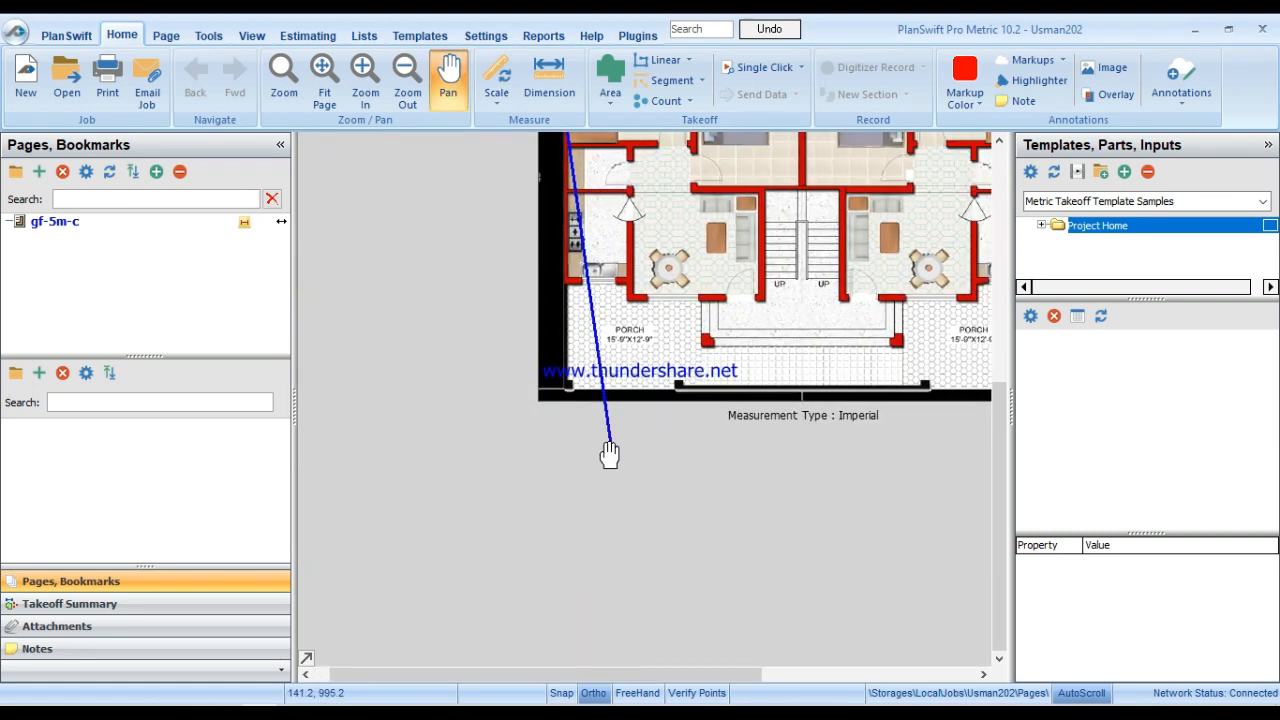
scroll(550, 398, up, 3)
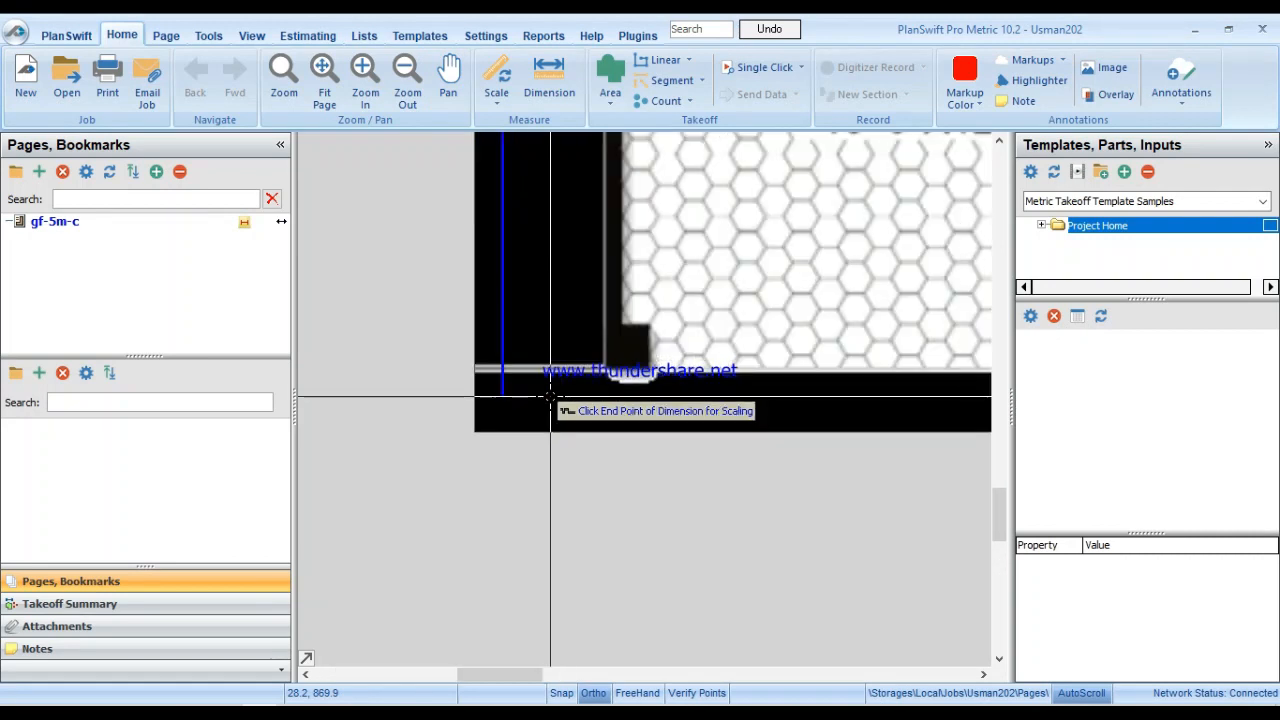
drag(846, 347, 814, 451)
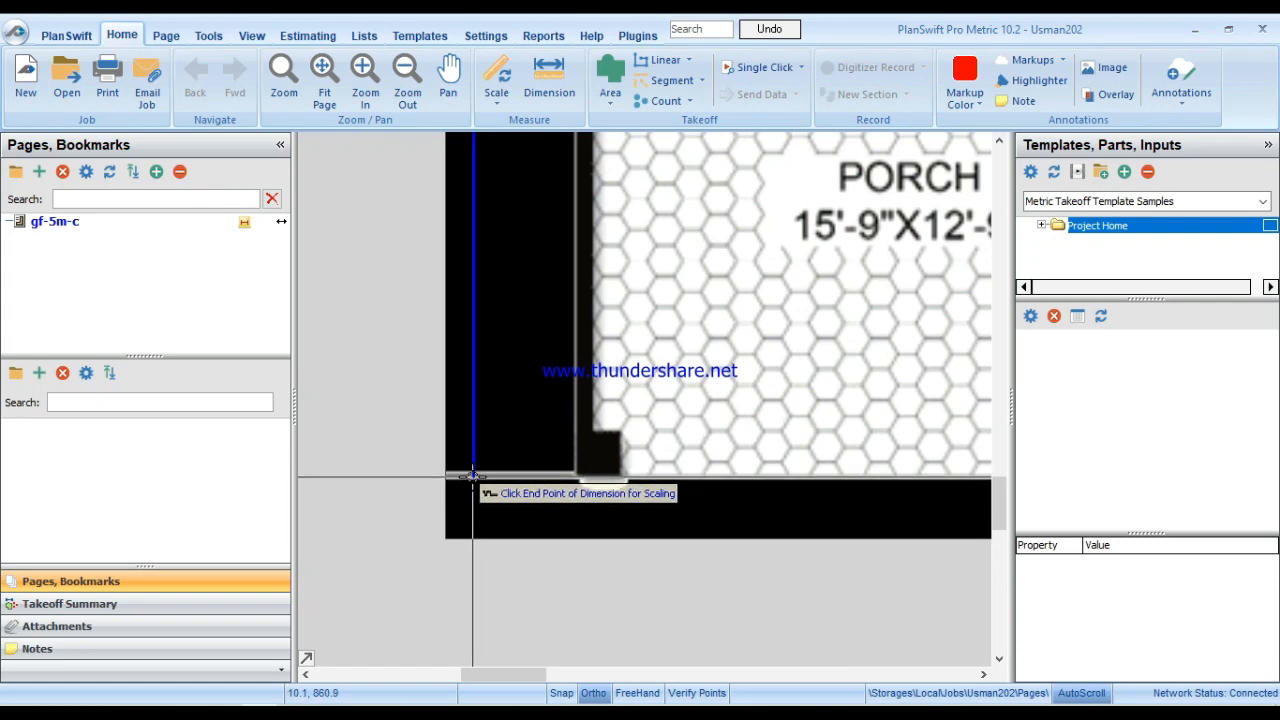
scroll(475, 480, up, 2)
click(483, 474)
scroll(483, 474, down, 6)
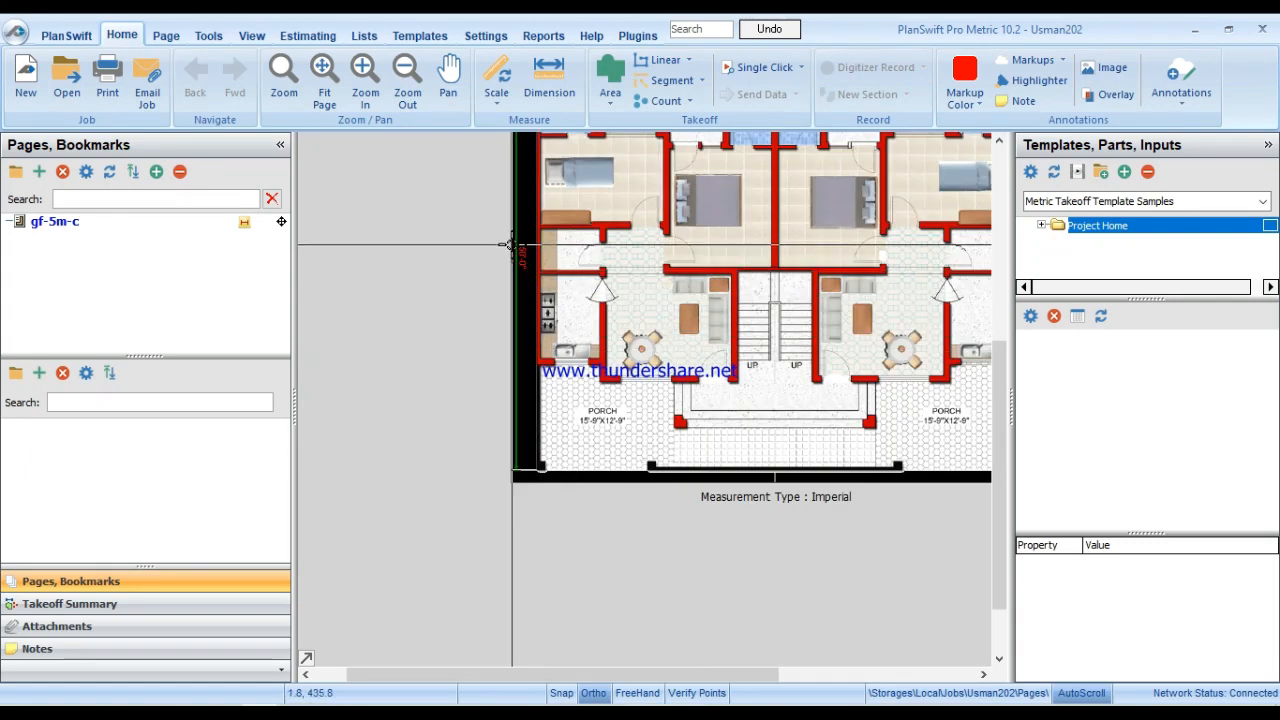
scroll(510, 242, up, 6)
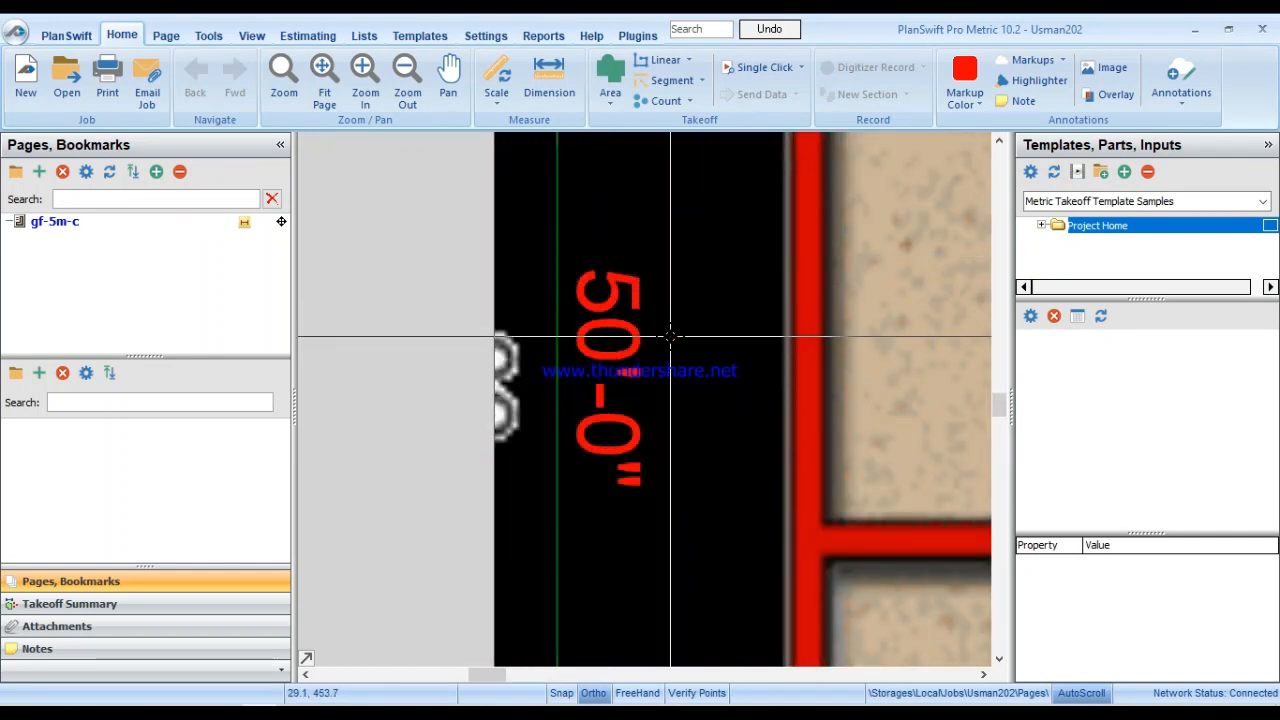
scroll(670, 336, down, 5)
Dimension the left 28' span above the garden, from the plan's middle extension line to its upper-left extension line.
drag(884, 150, 563, 643)
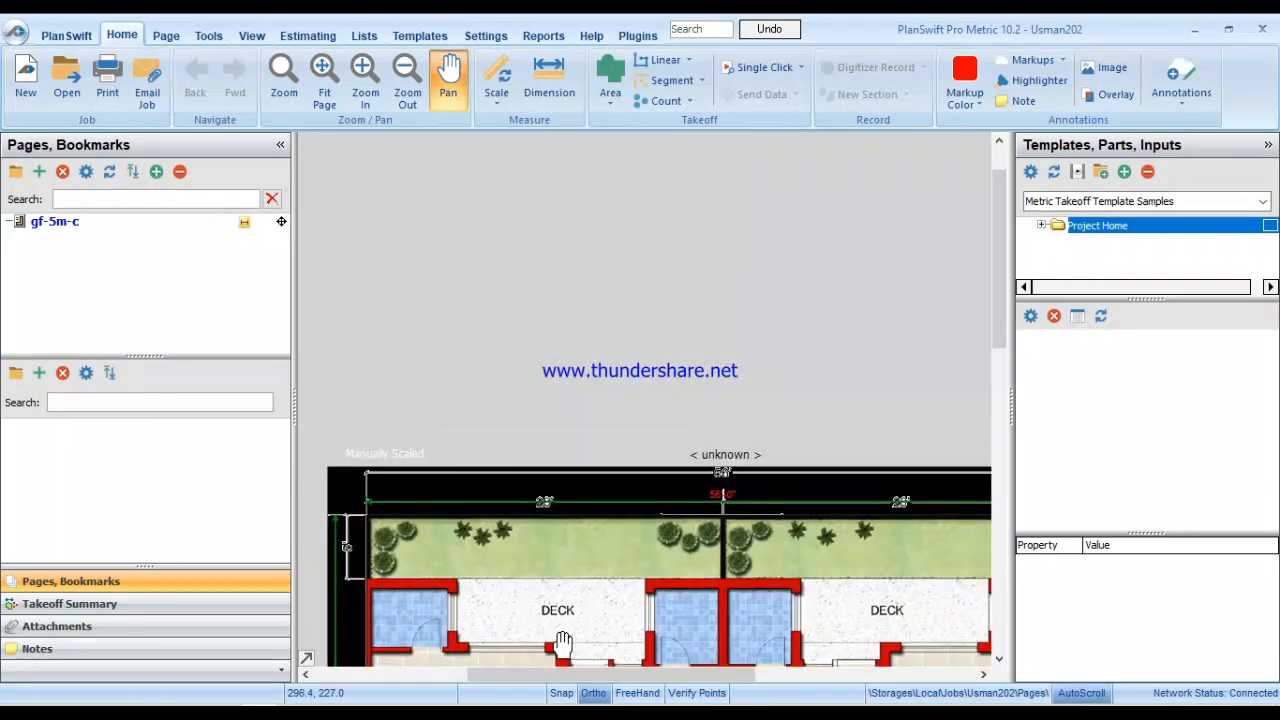
scroll(684, 550, up, 1)
scroll(685, 545, up, 2)
scroll(713, 516, down, 2)
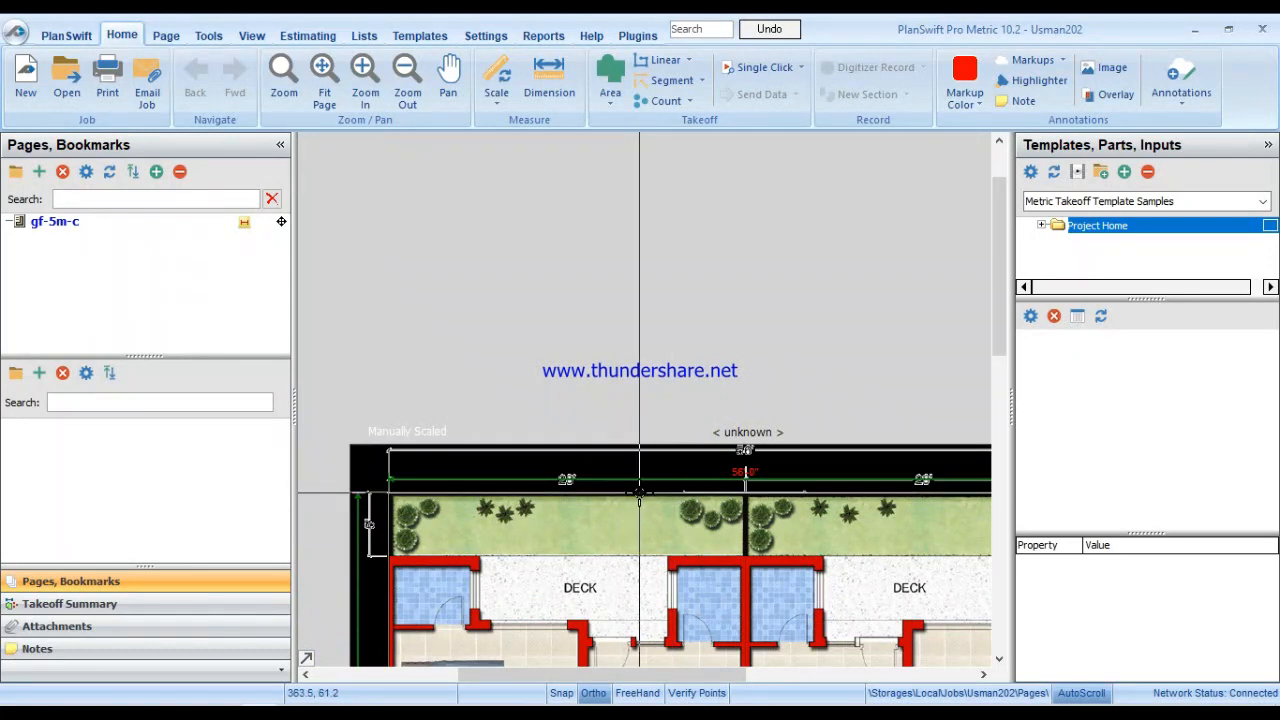
drag(643, 529, 695, 353)
click(549, 95)
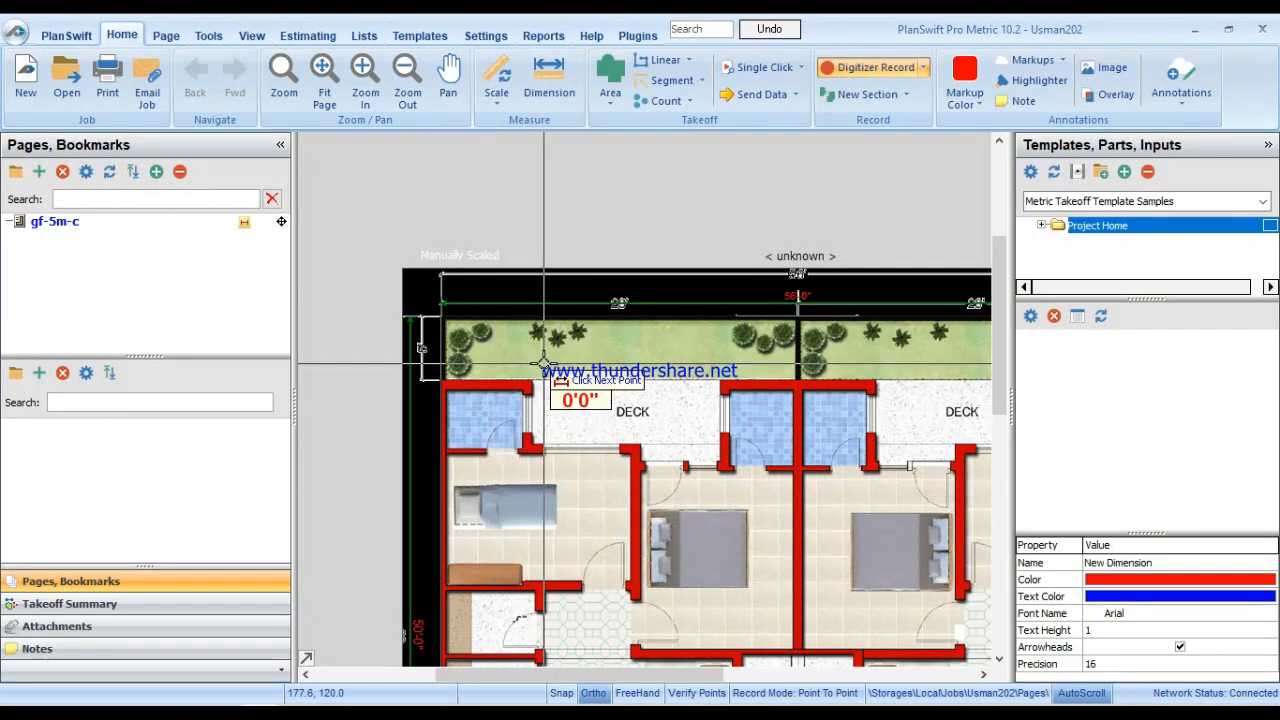
scroll(543, 358, up, 2)
scroll(543, 358, down, 1)
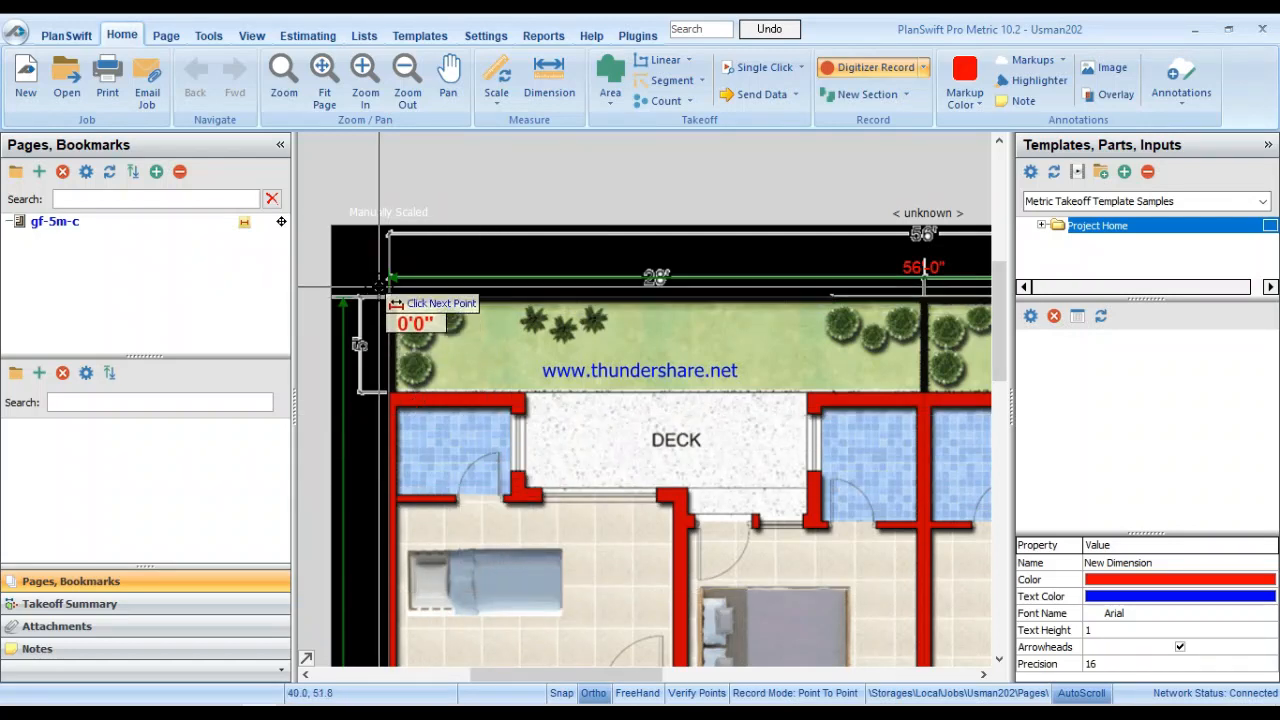
scroll(923, 288, up, 3)
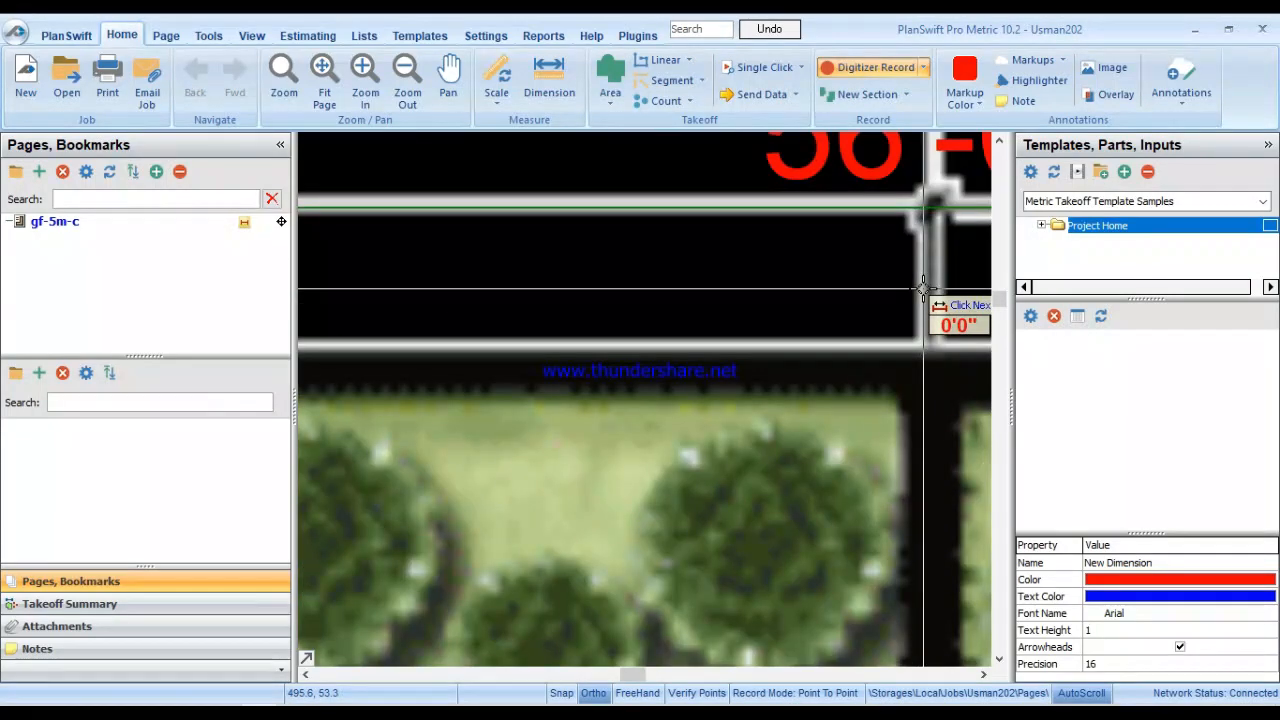
click(928, 284)
drag(363, 317, 870, 630)
scroll(580, 540, down, 3)
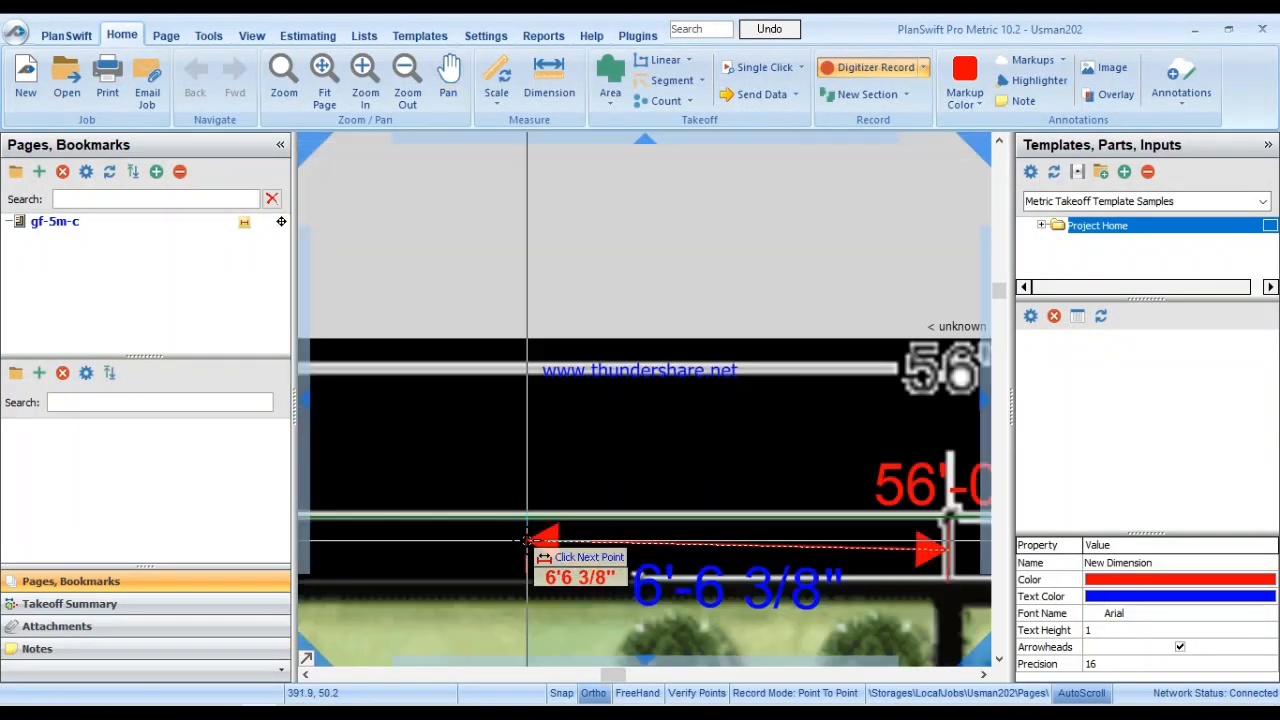
drag(414, 517, 885, 331)
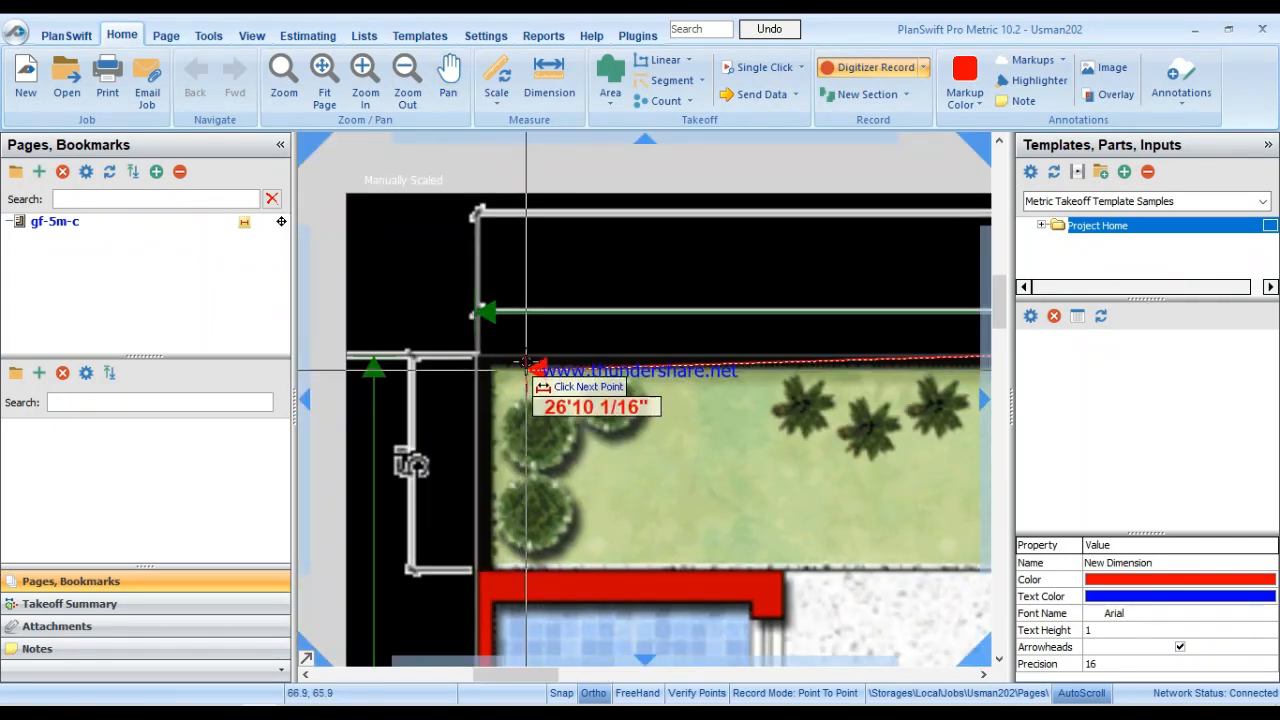
scroll(482, 337, up, 3)
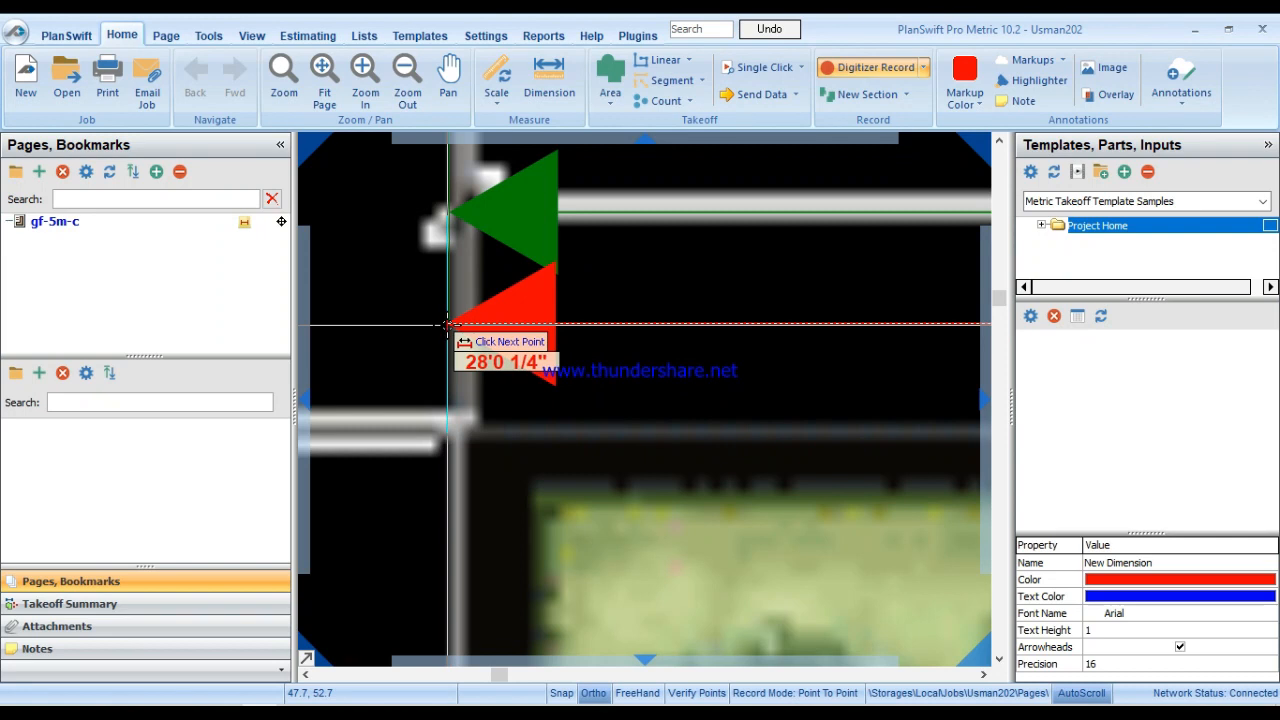
click(448, 324)
scroll(729, 531, down, 5)
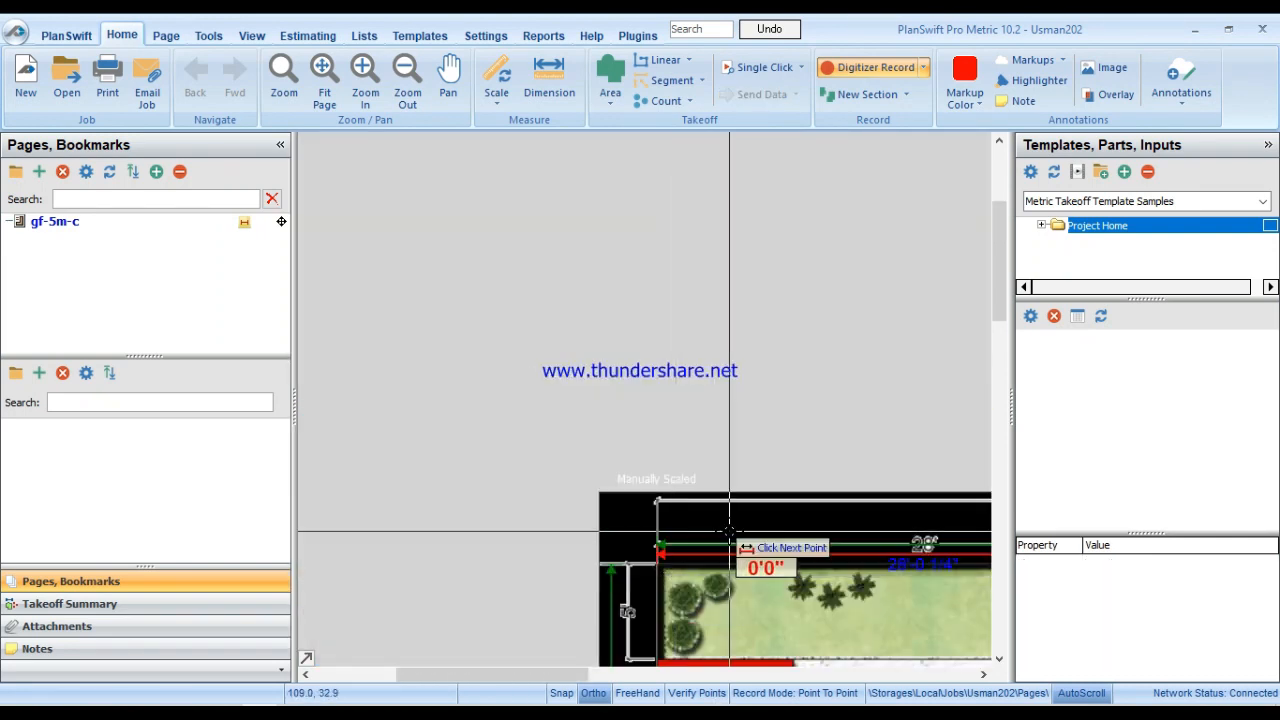
Dimension the garden depth beside the upper-right bath, downward from its upper extension line, with an exact length of 5 feet.
drag(854, 628, 530, 420)
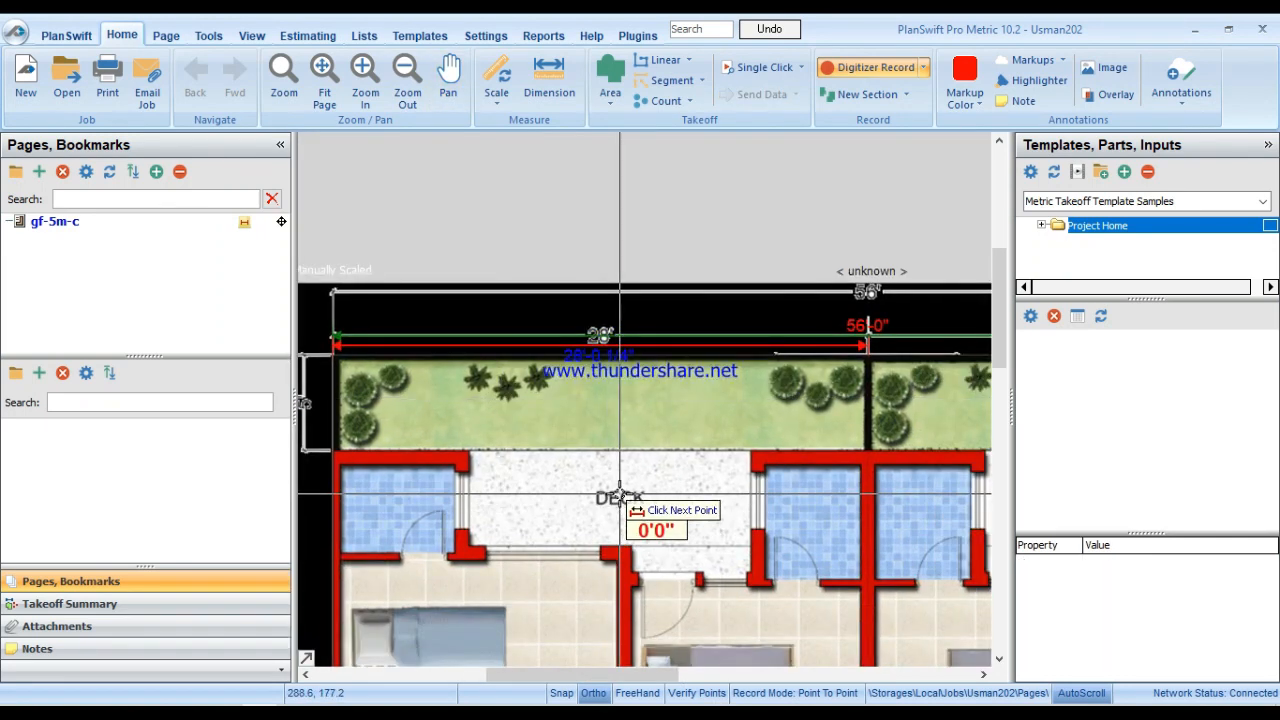
drag(620, 494, 617, 346)
scroll(616, 347, down, 4)
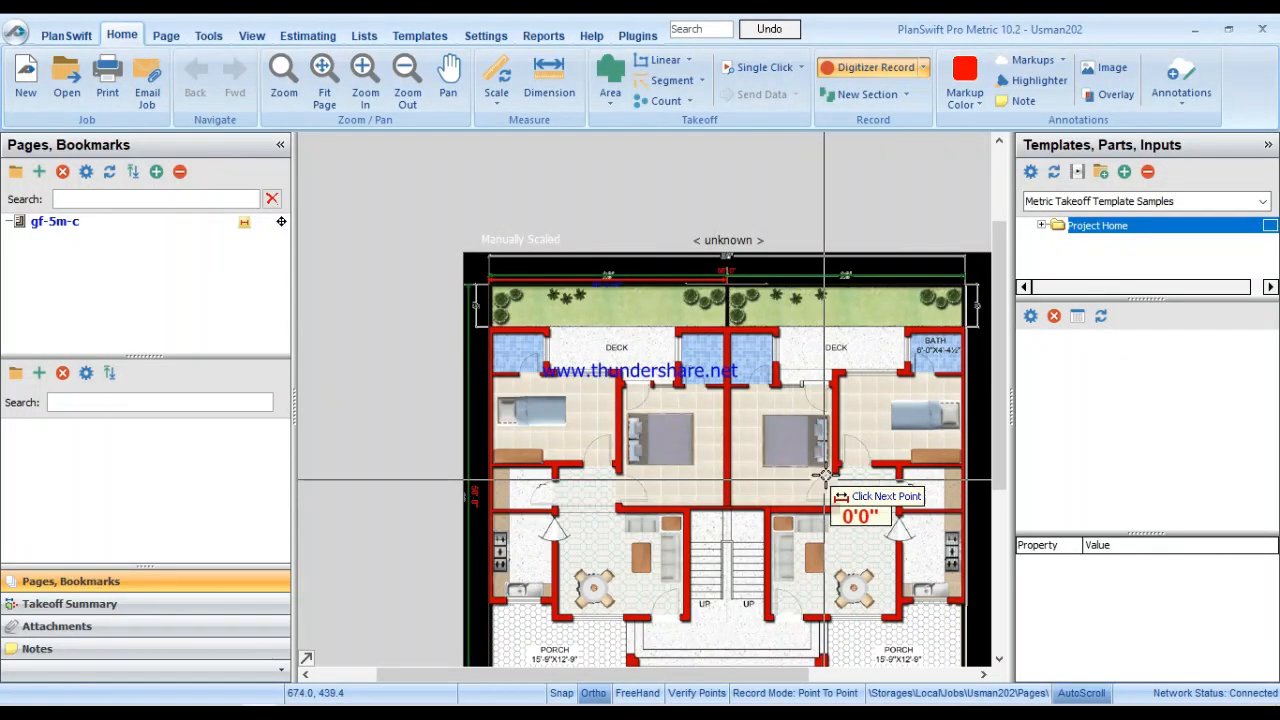
scroll(971, 389, up, 7)
drag(857, 234, 694, 657)
drag(736, 499, 728, 656)
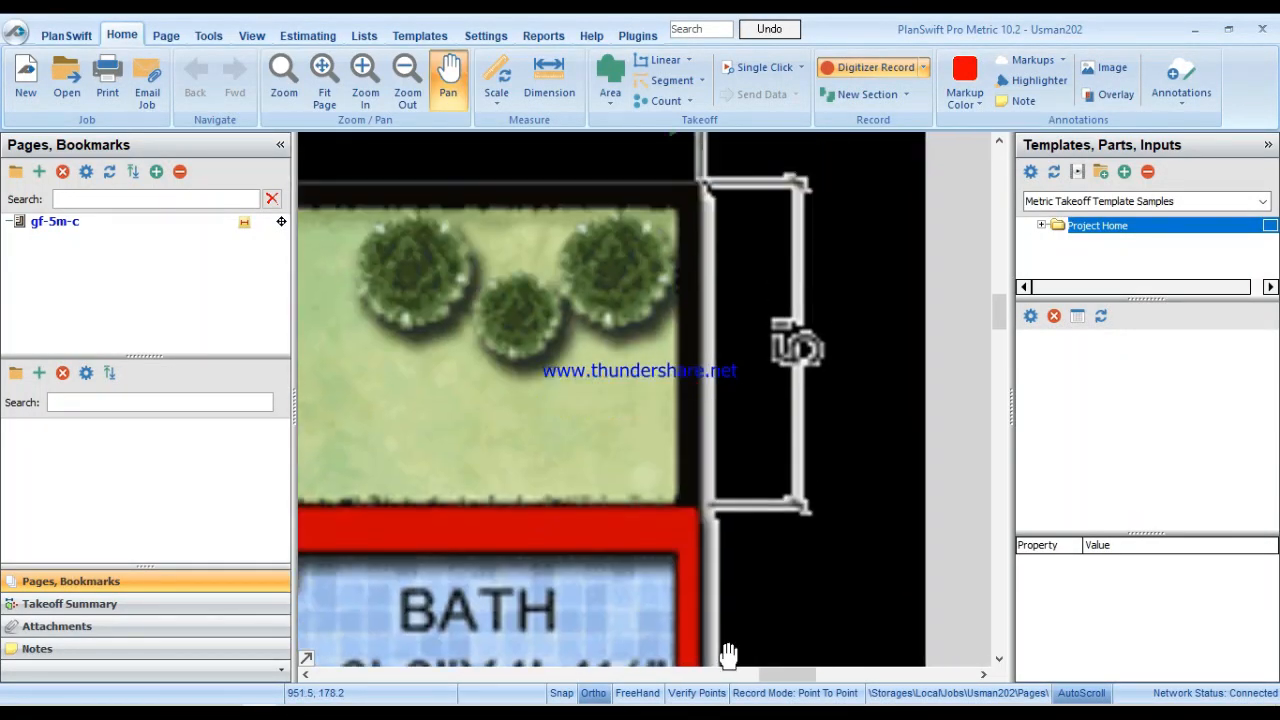
click(735, 185)
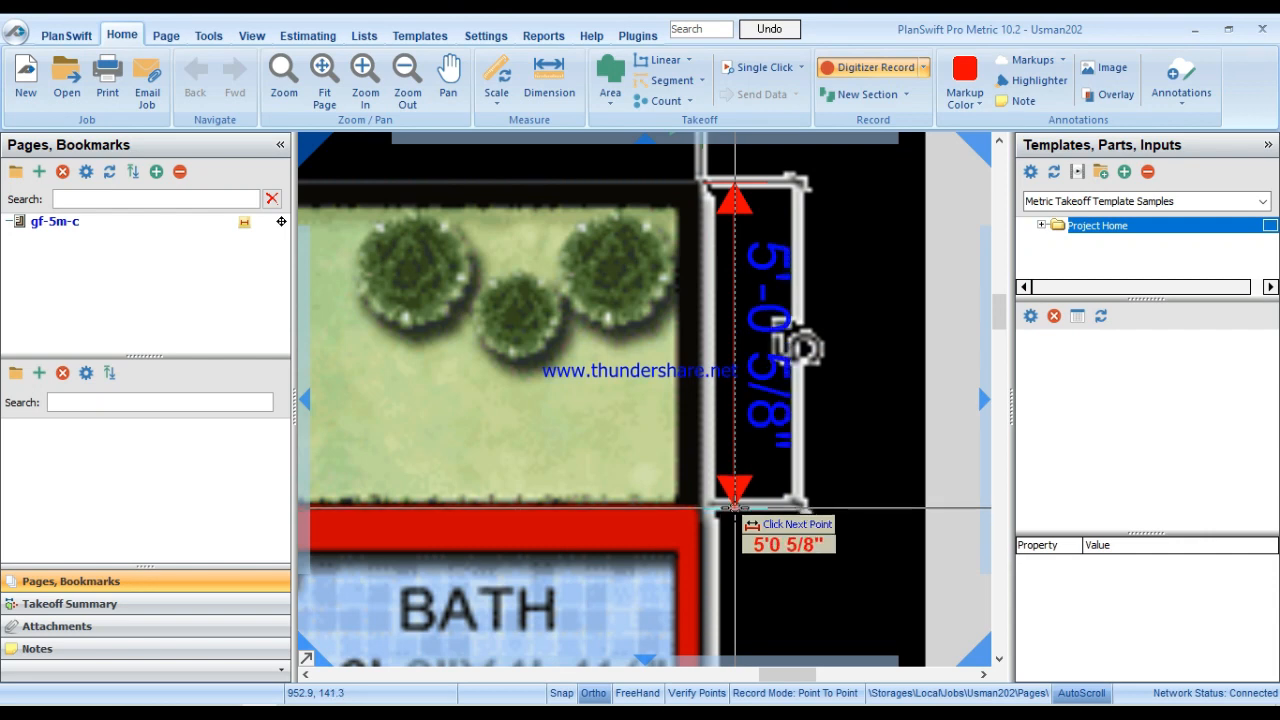
scroll(735, 508, up, 1)
scroll(735, 498, down, 1)
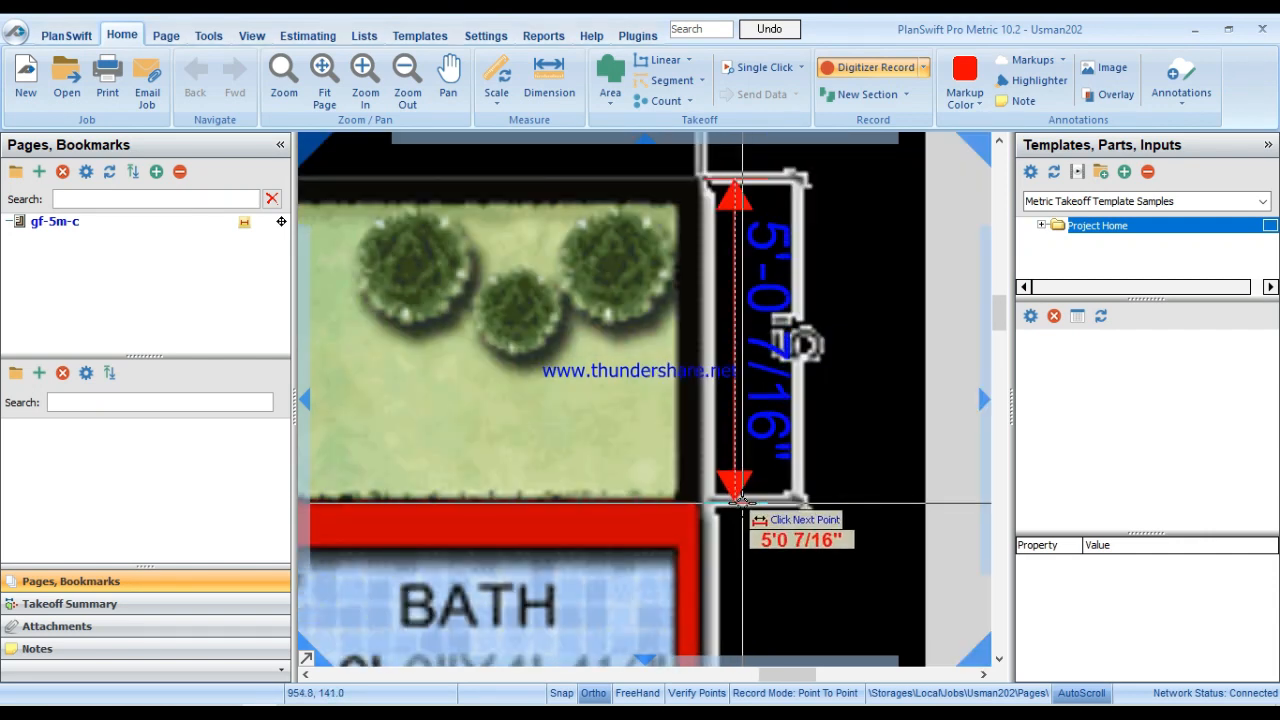
key(space)
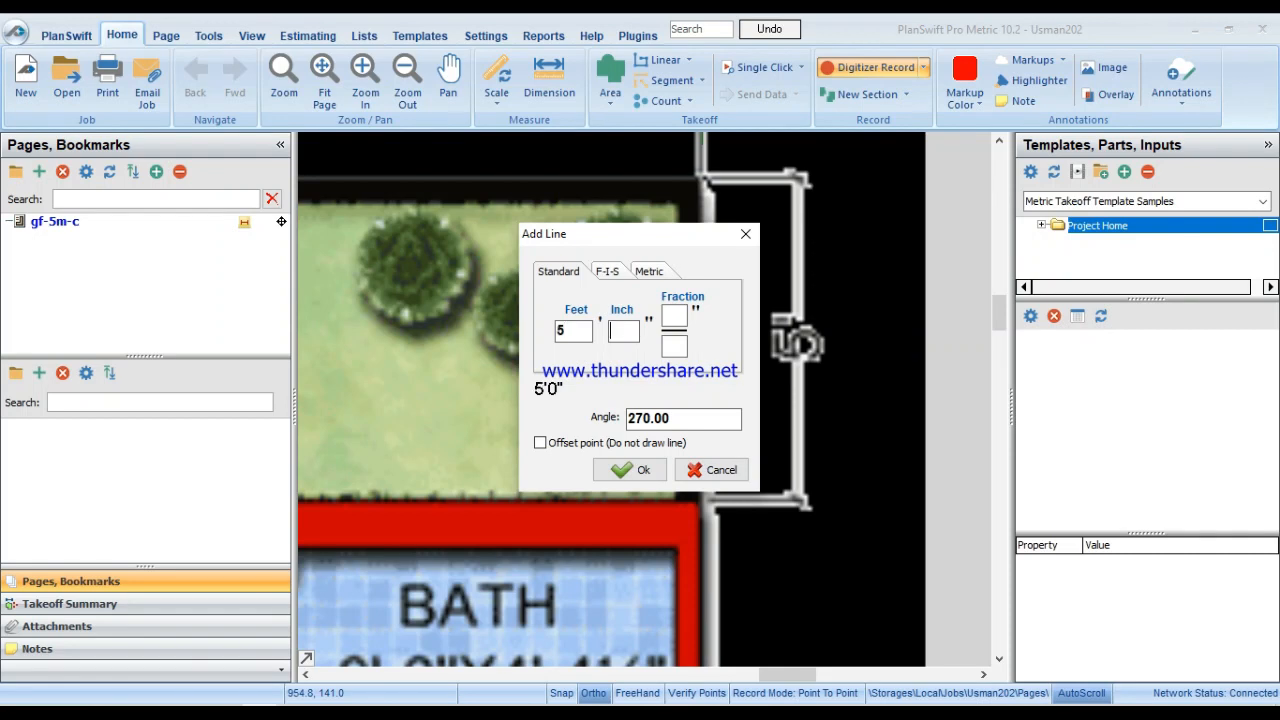
key(Return)
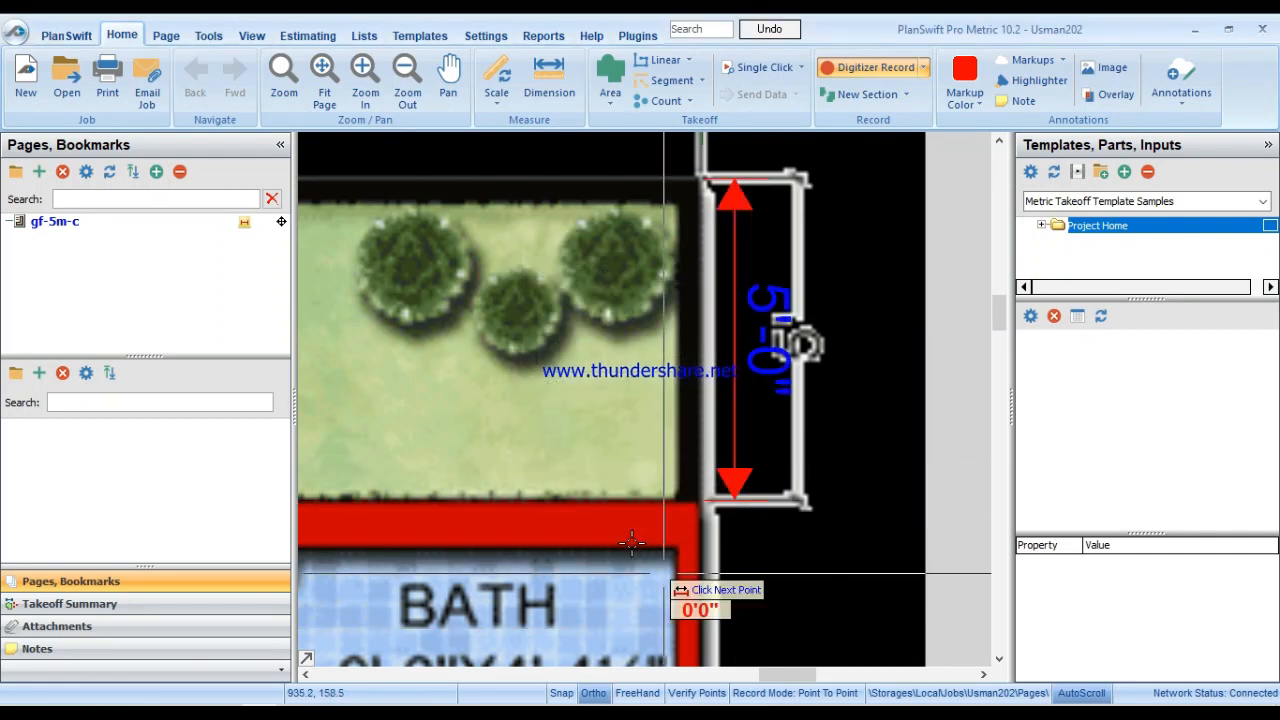
scroll(700, 476, down, 3)
scroll(848, 428, down, 4)
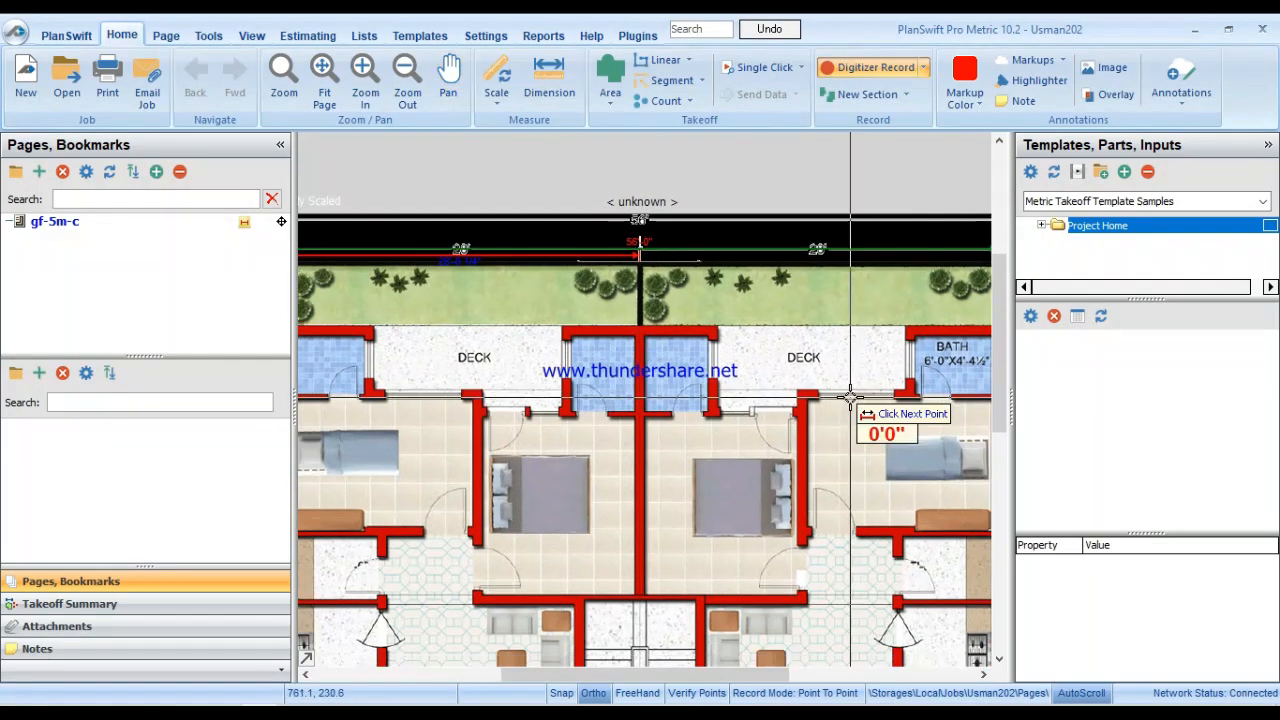
scroll(634, 477, up, 8)
scroll(634, 477, down, 8)
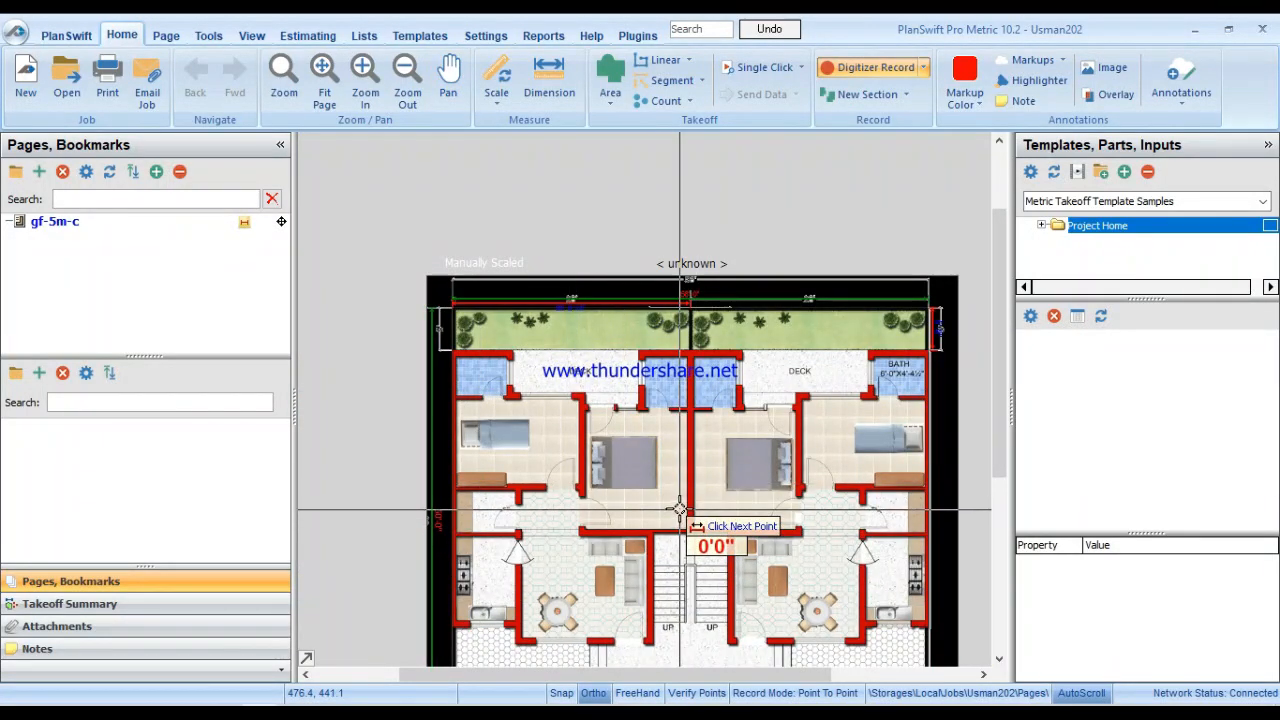
drag(682, 491, 664, 389)
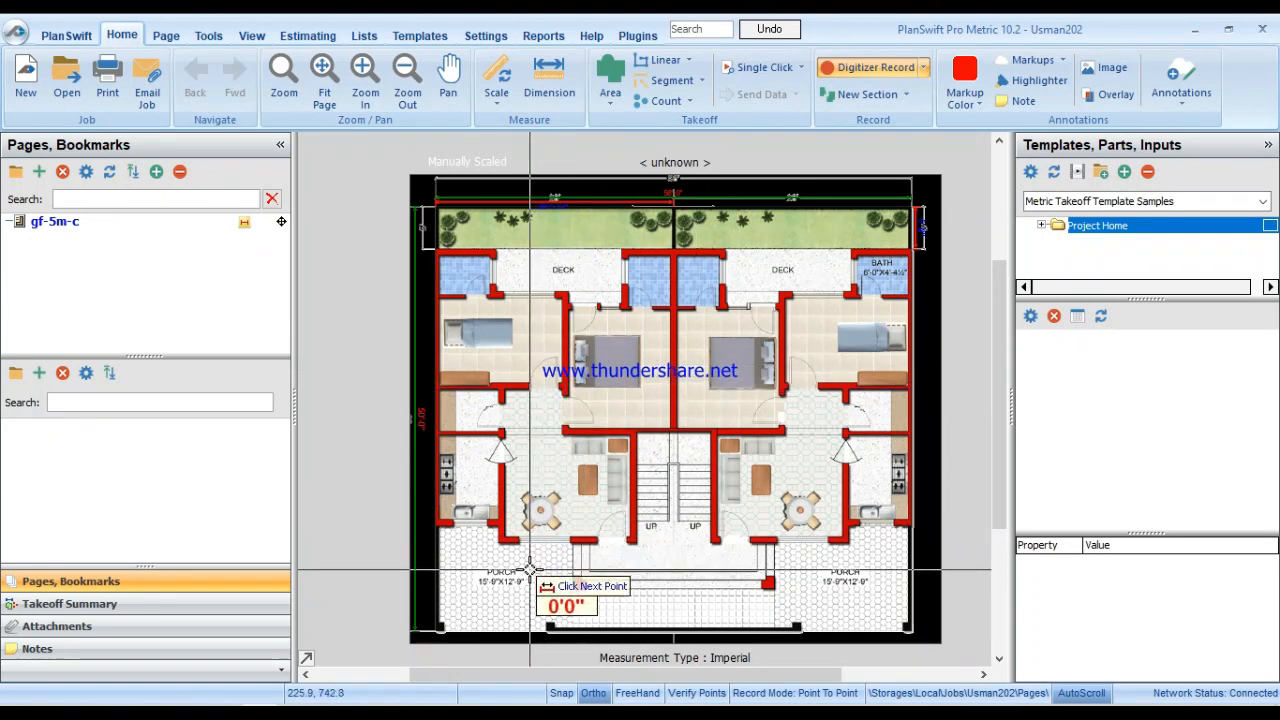
click(604, 104)
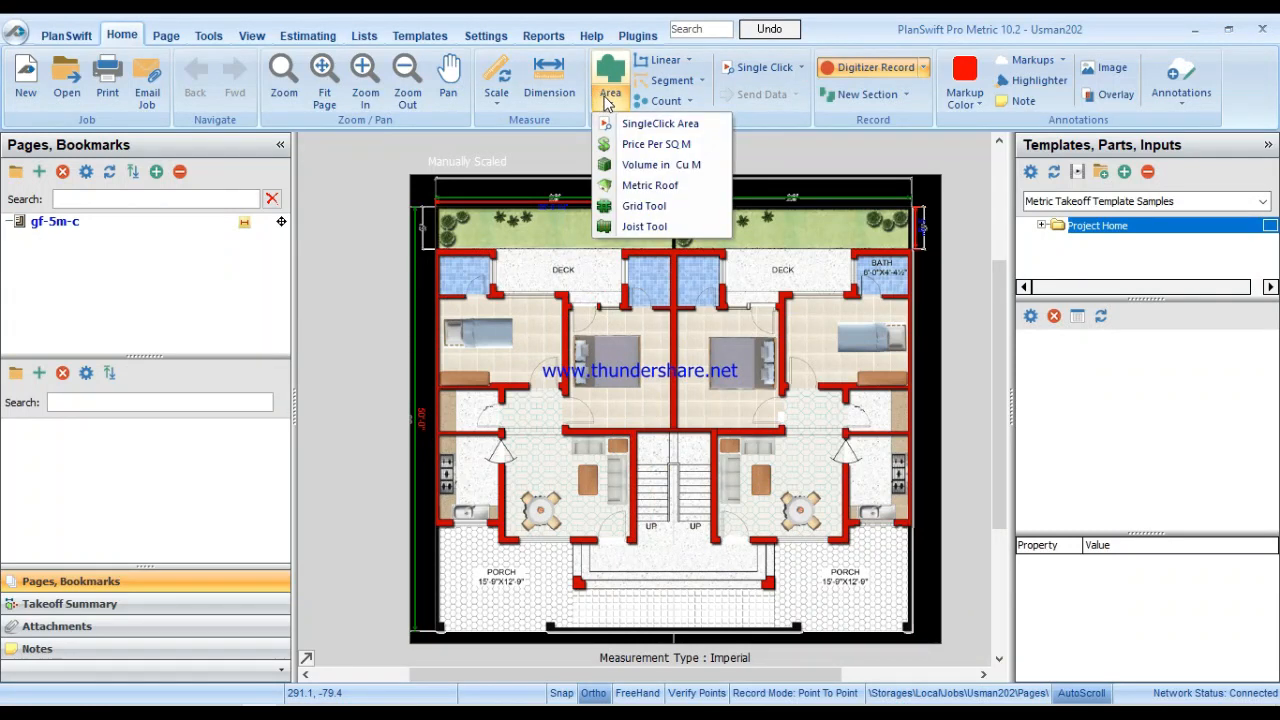
Start a new count takeoff named "Swing Door - Kitchen", keeping the circle shape, green color and solid fill.
click(689, 101)
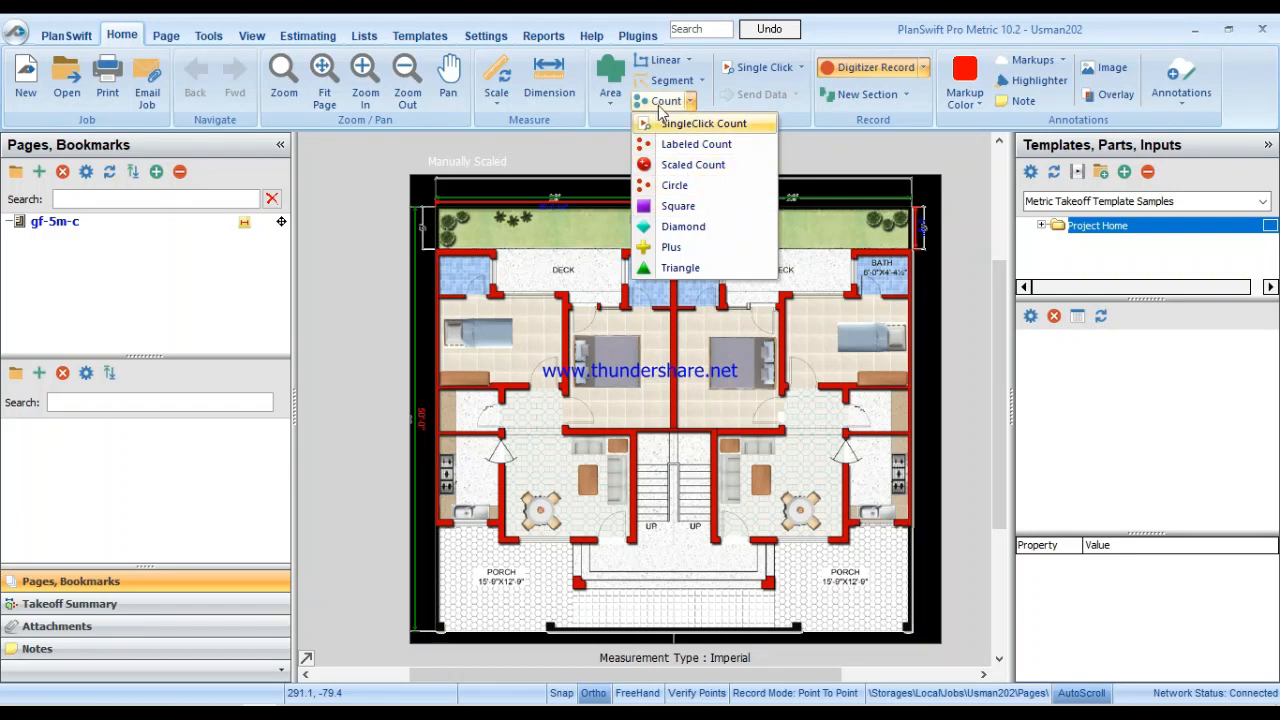
click(660, 100)
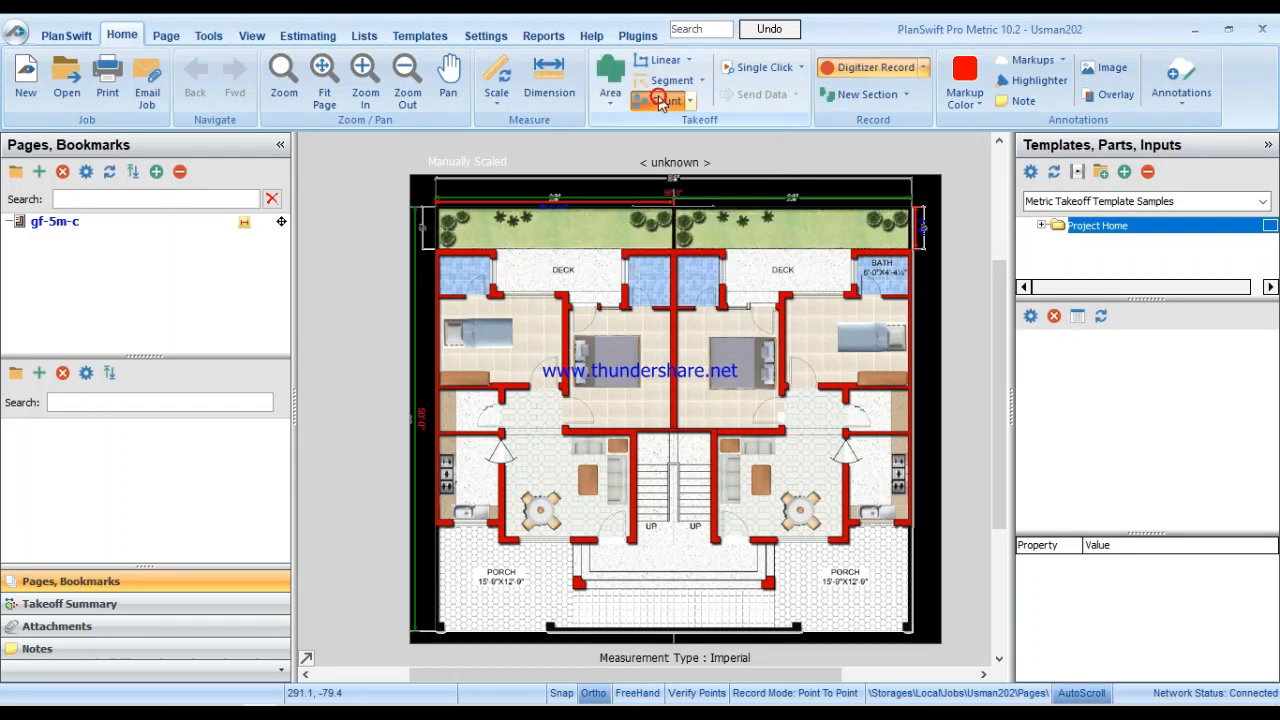
click(610, 298)
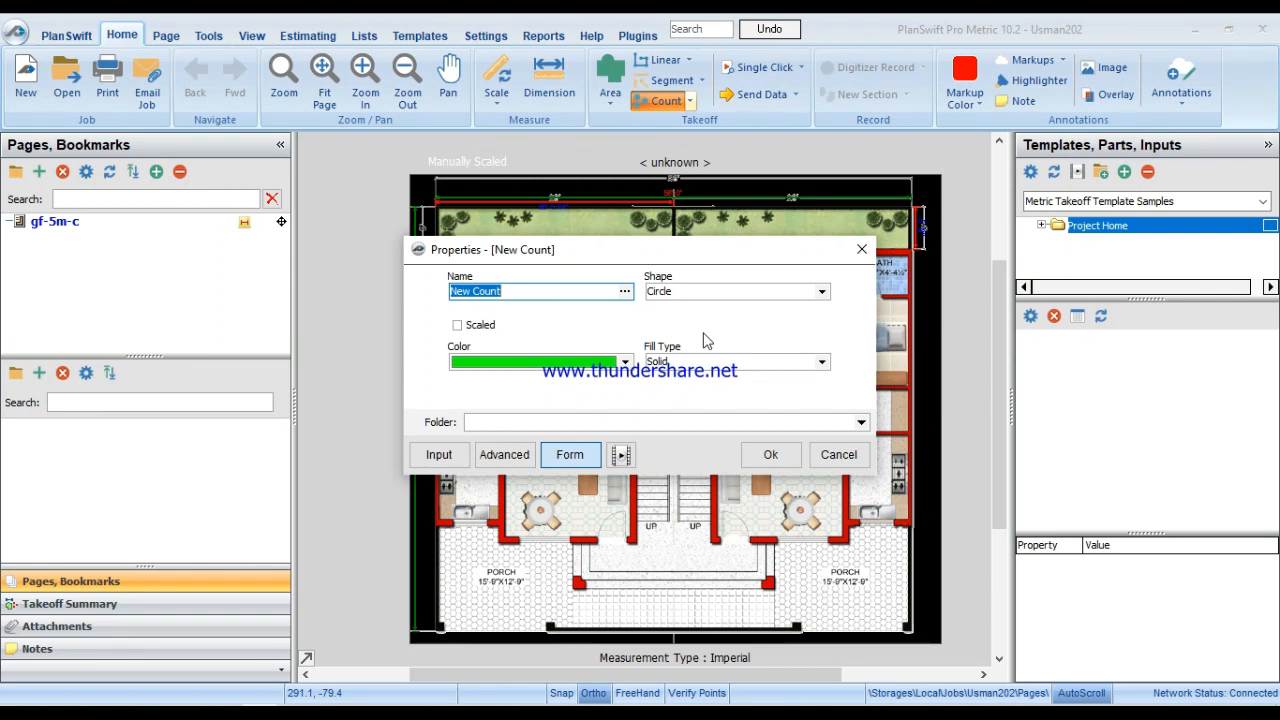
text(Swing Door - Kitchen)
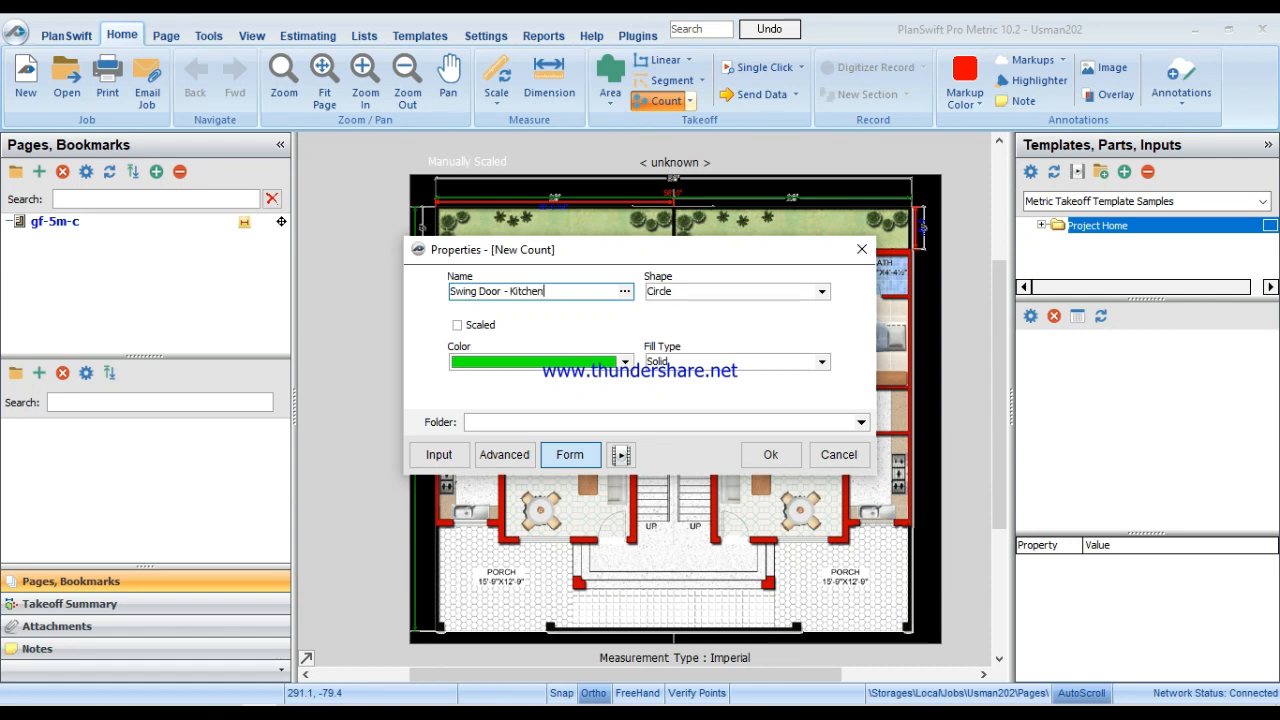
click(821, 292)
click(821, 296)
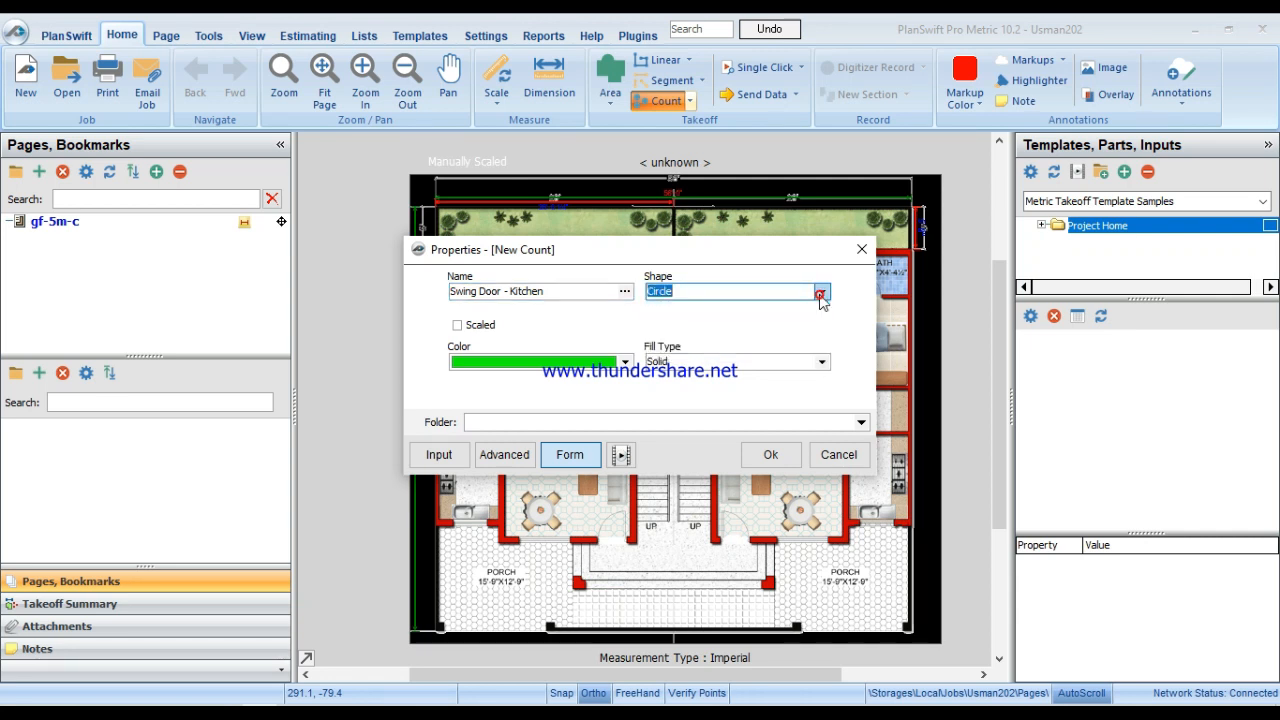
click(624, 363)
click(622, 364)
click(622, 364)
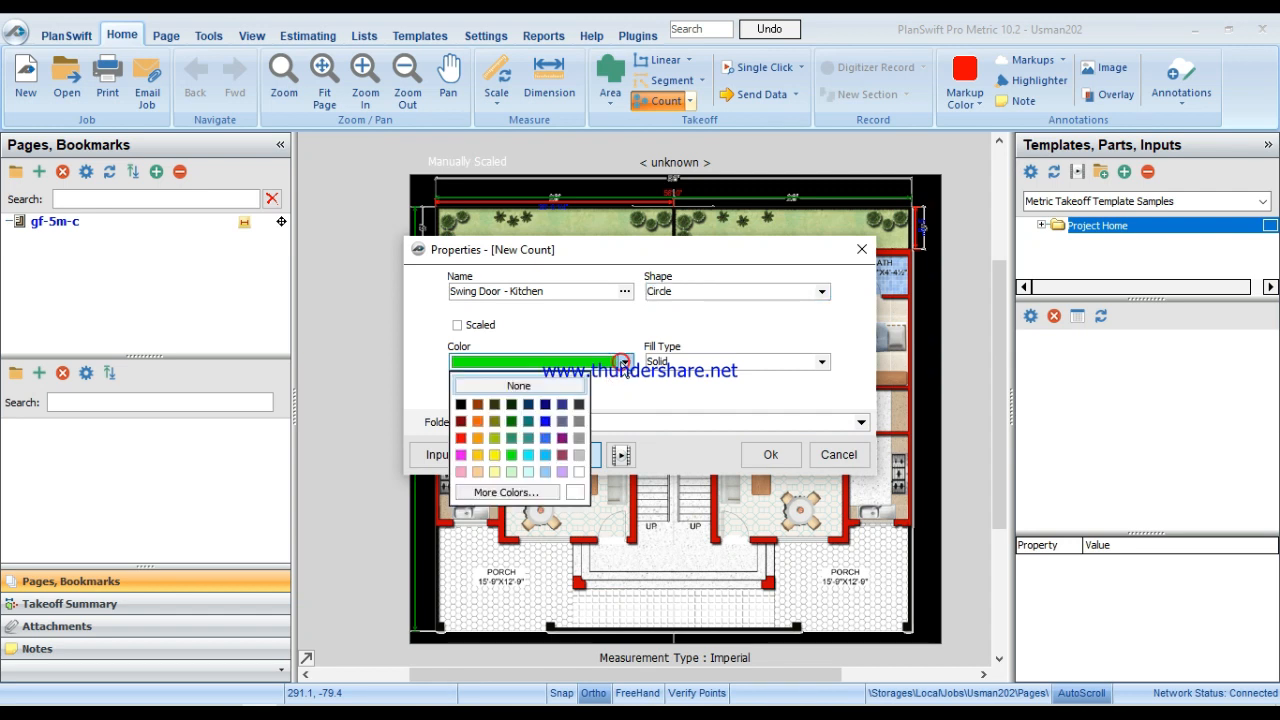
click(622, 364)
click(622, 364)
click(592, 341)
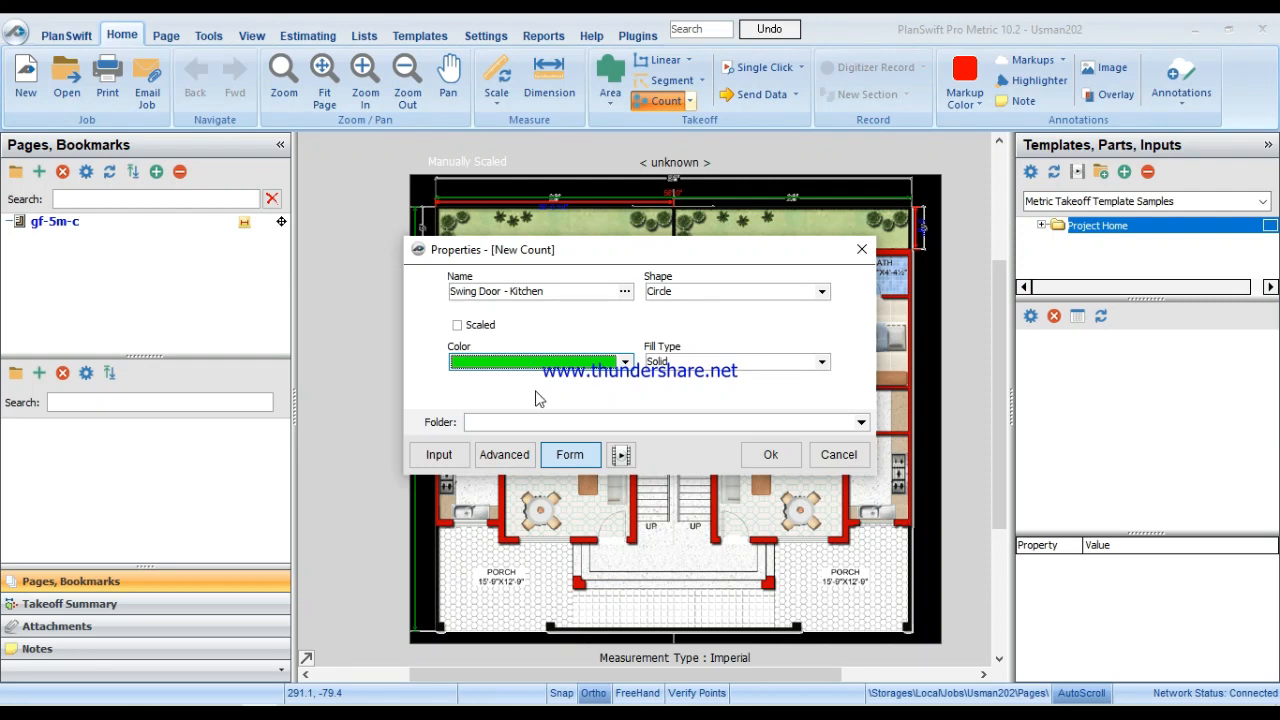
Open the new count's advanced properties and inspect the Qty formula without changing it.
click(504, 456)
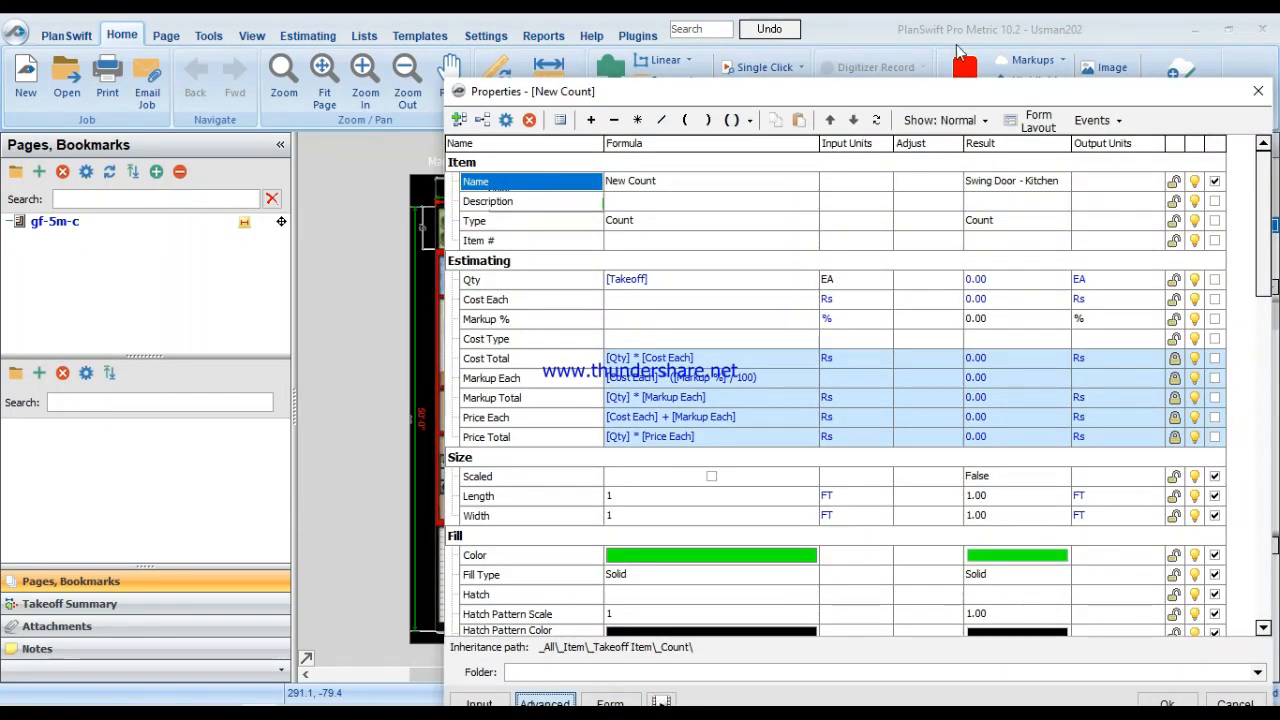
drag(950, 100, 792, 42)
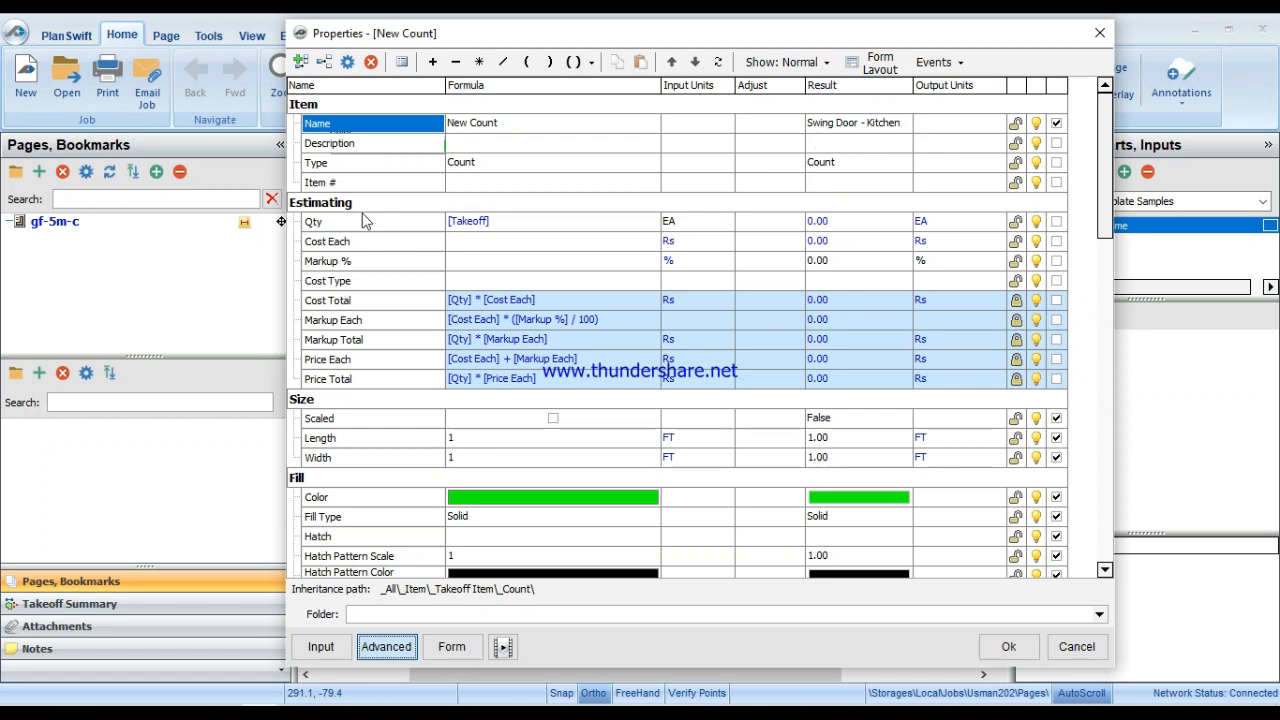
click(489, 222)
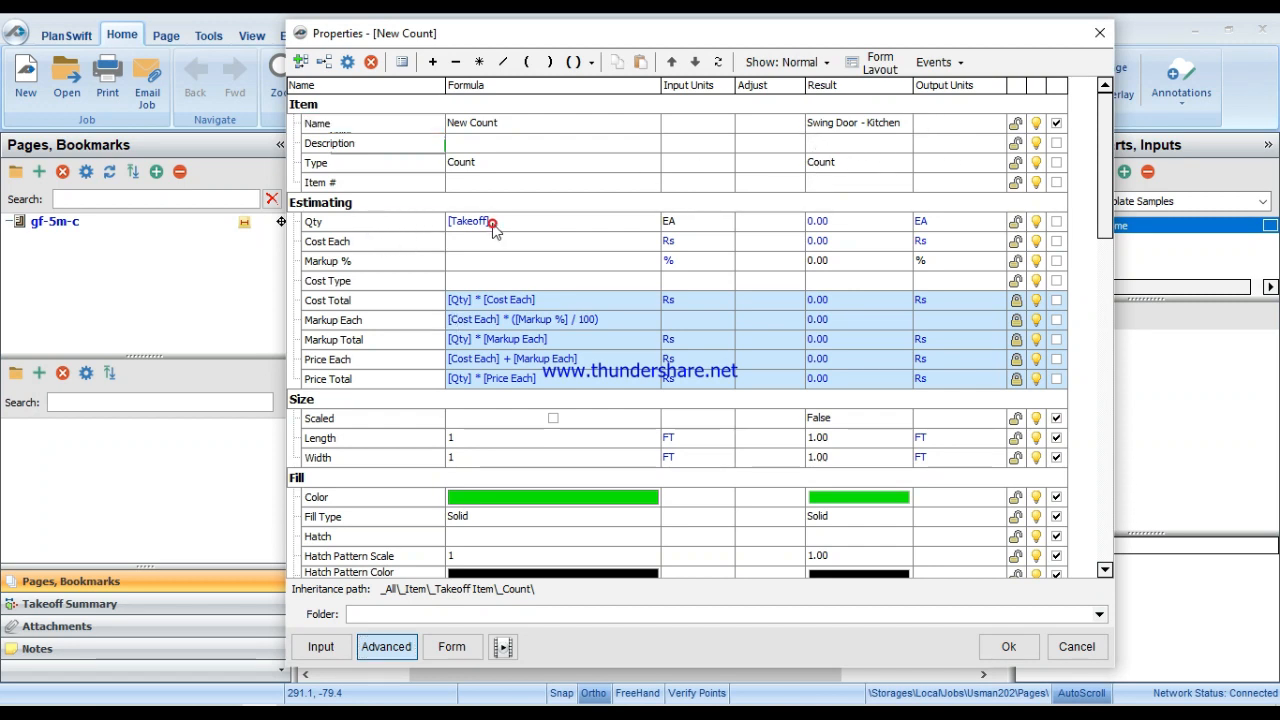
click(652, 221)
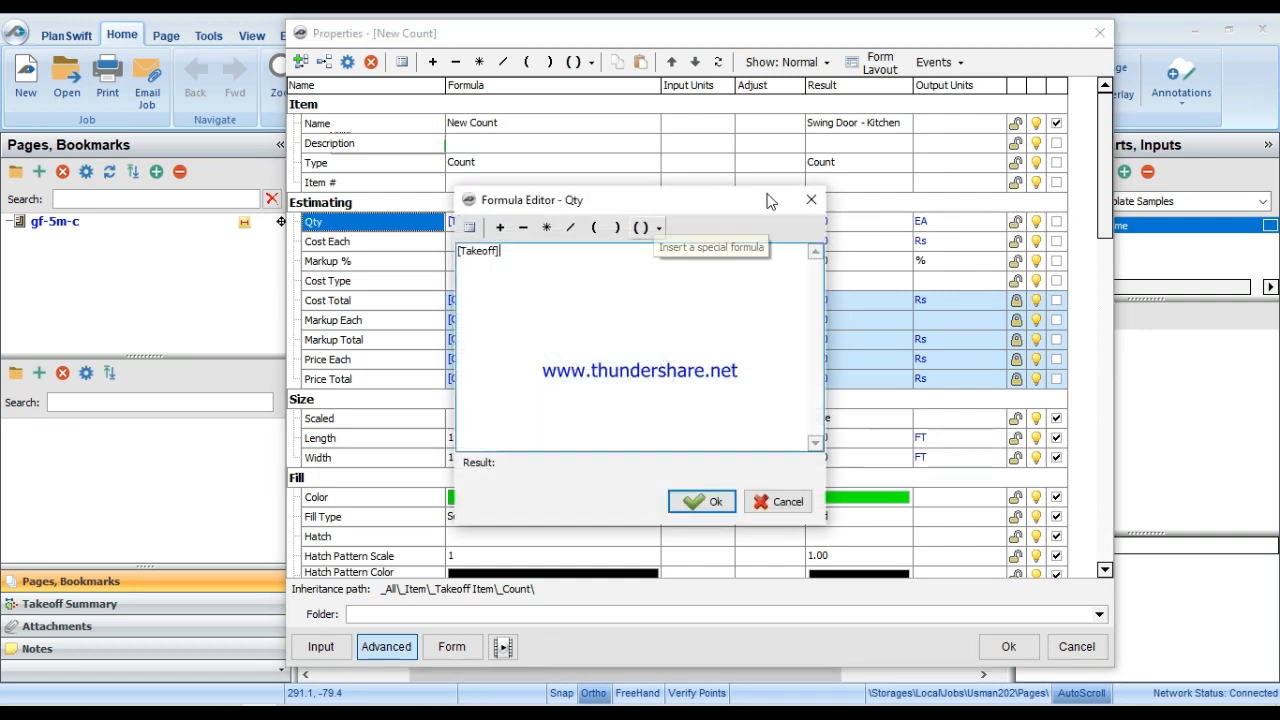
click(816, 193)
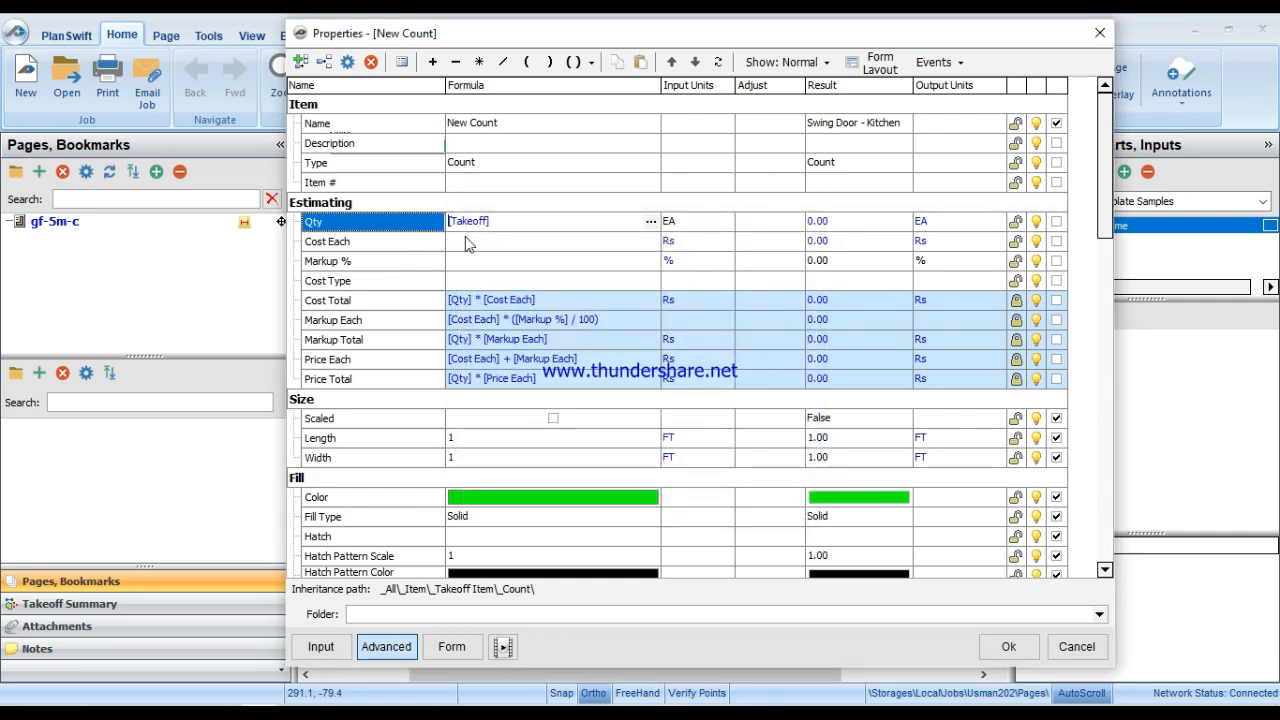
Set the Cost Each of the Swing Door - Kitchen count to 8000.
click(465, 239)
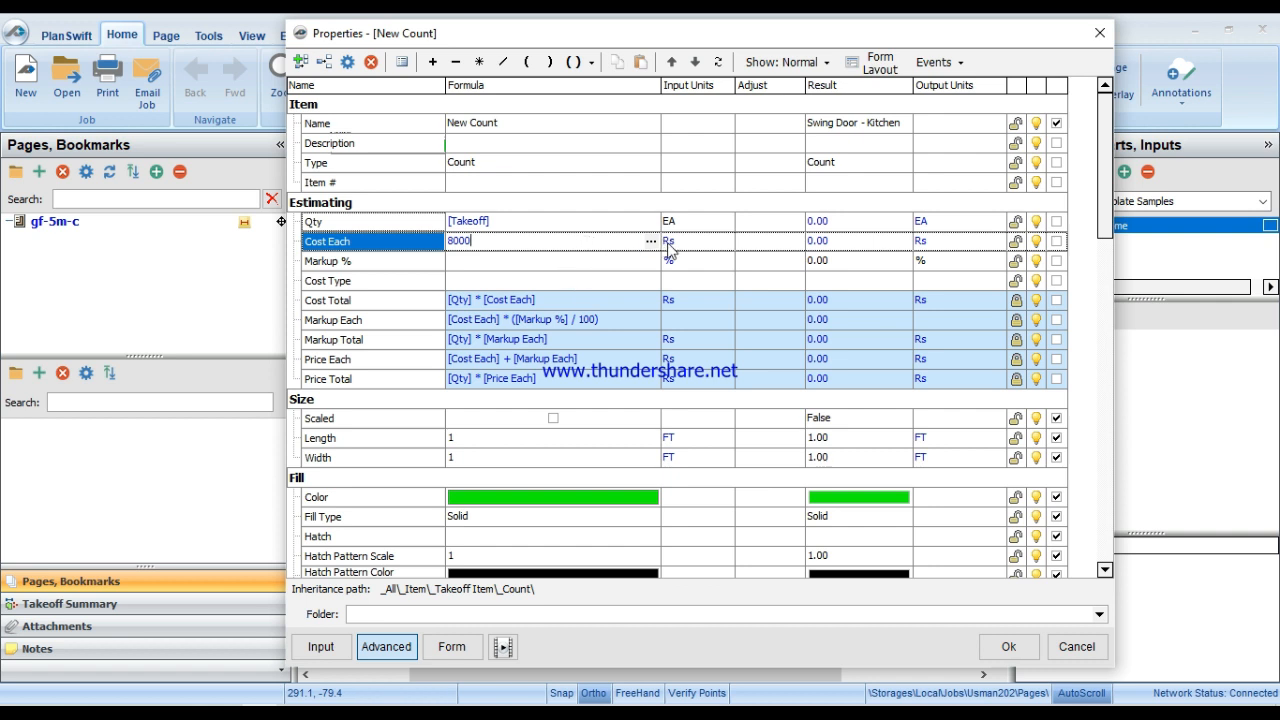
key(Tab)
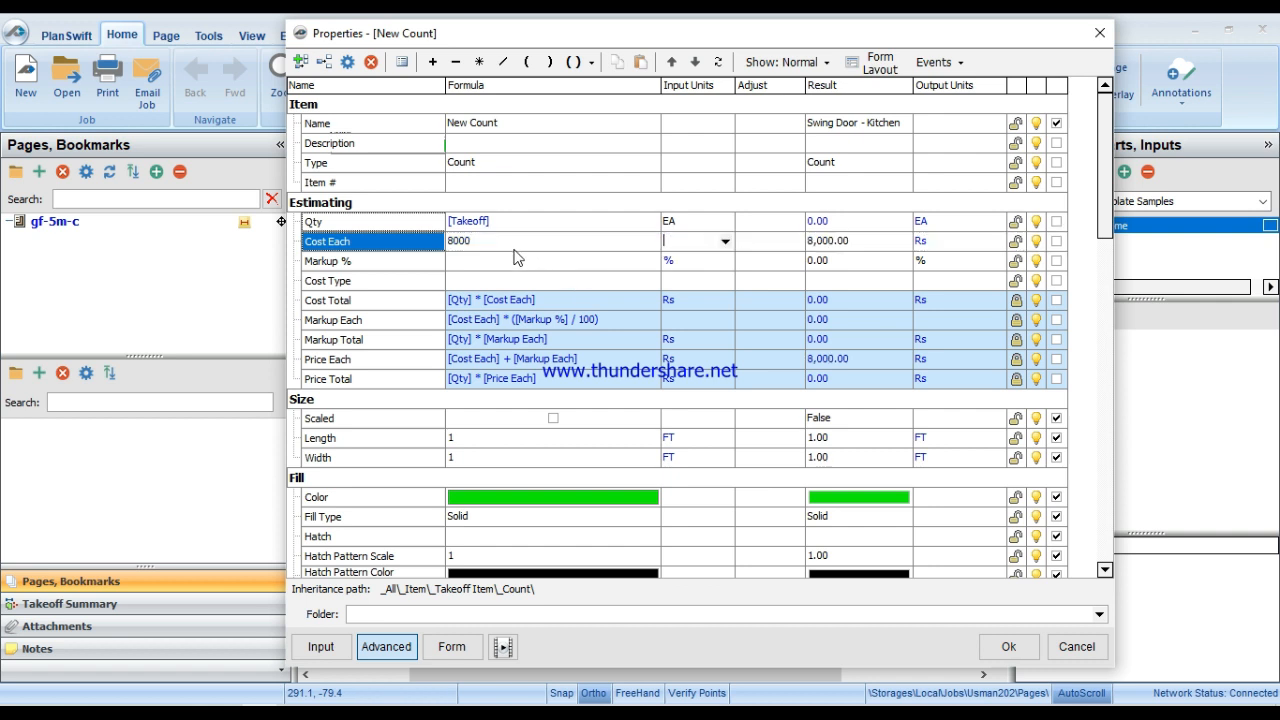
Try EA as the input unit for Cost Each.
click(726, 242)
scroll(695, 305, down, 5)
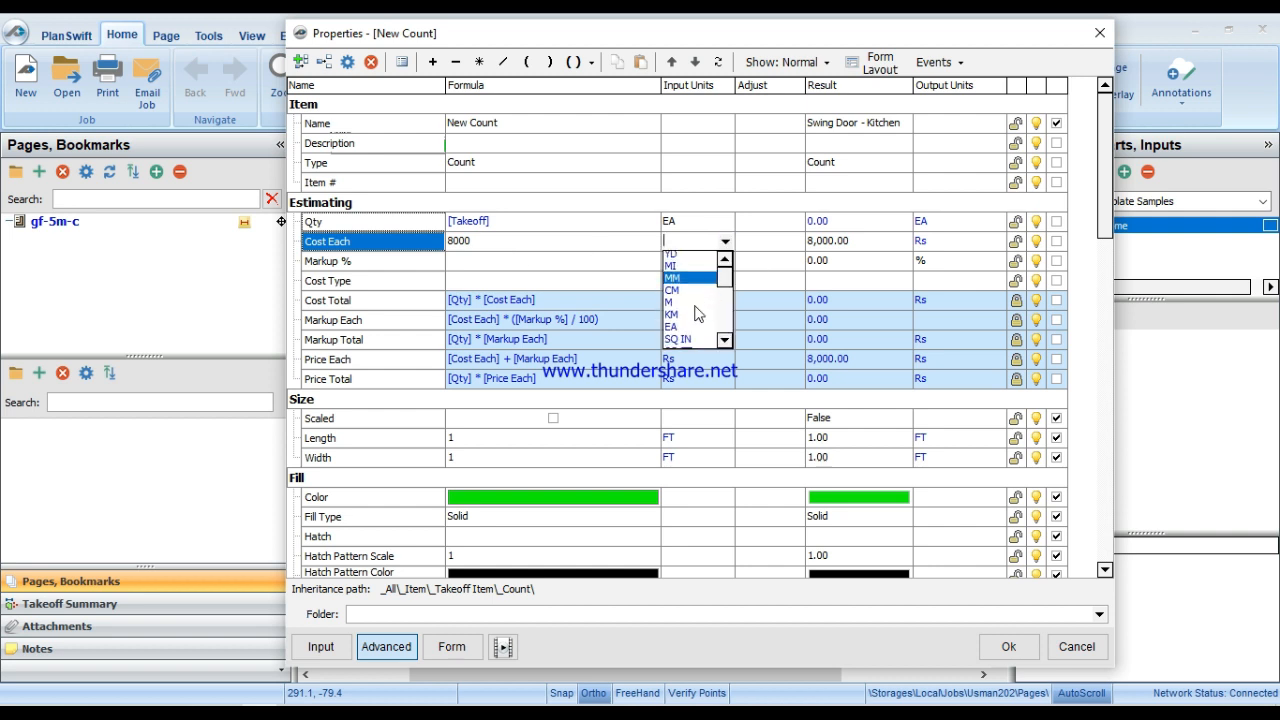
scroll(697, 313, up, 5)
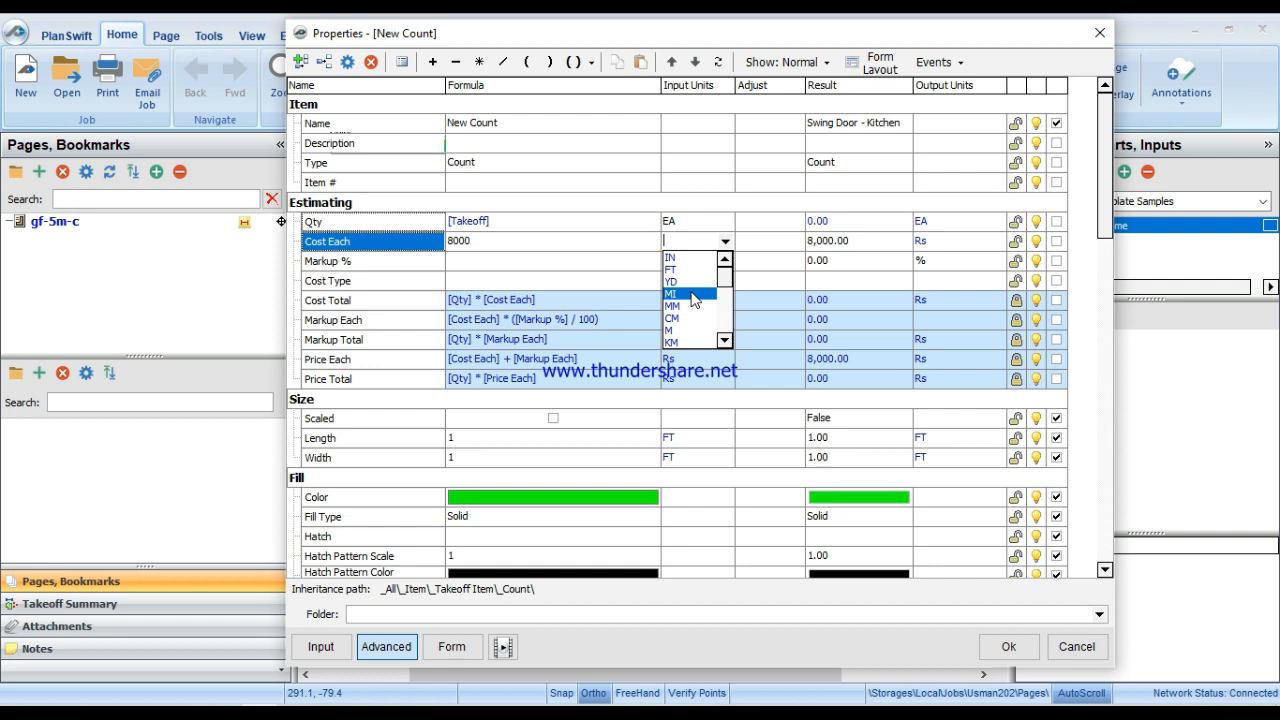
scroll(697, 303, down, 2)
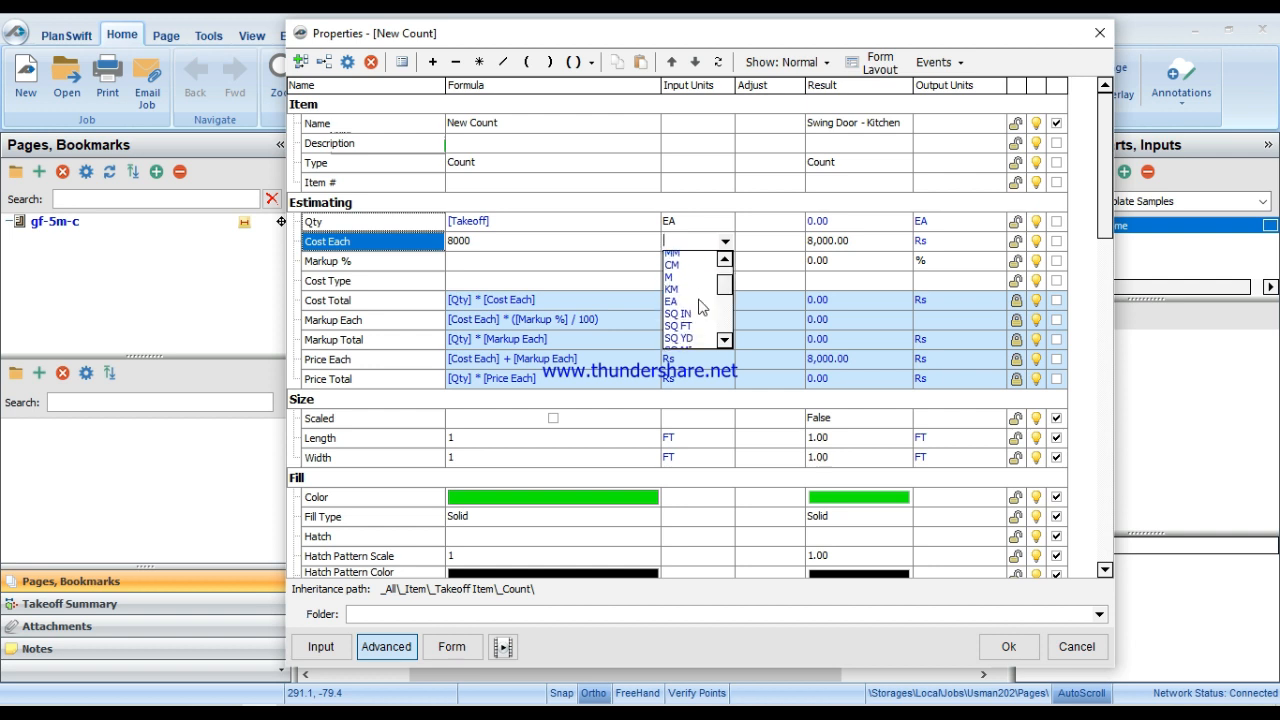
click(690, 282)
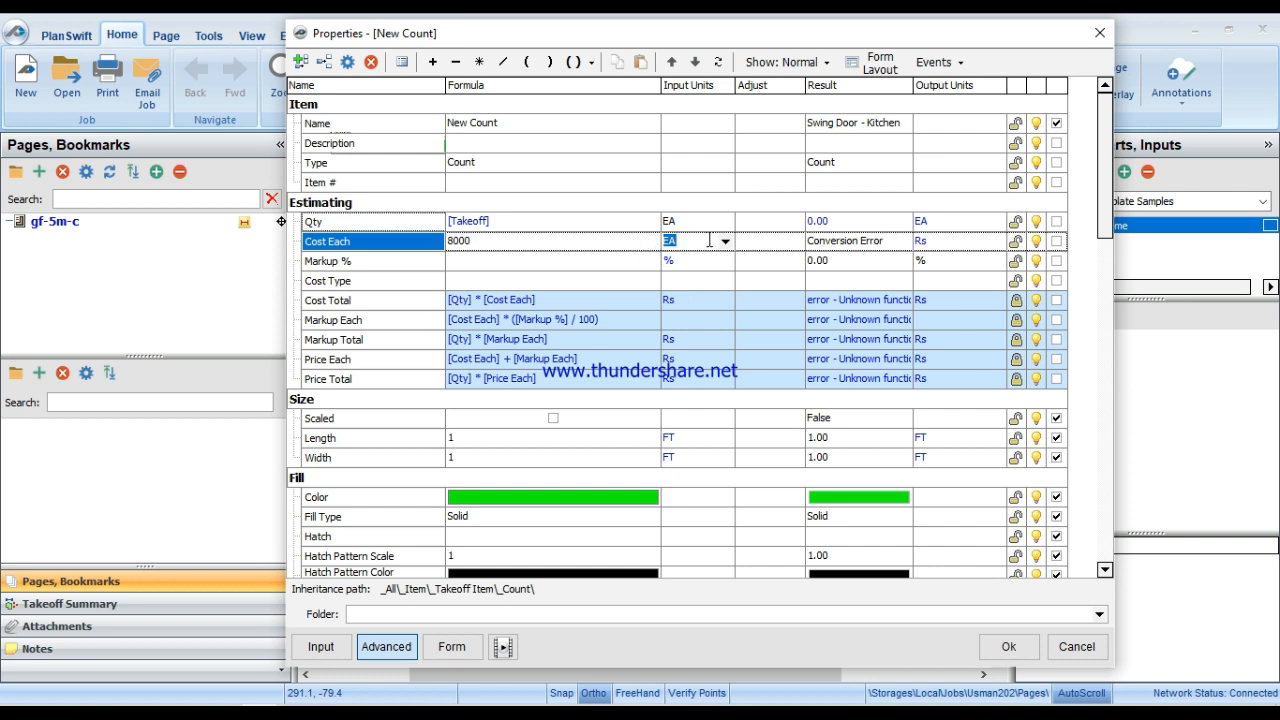
Set the Cost Each input units to Rs.
click(722, 241)
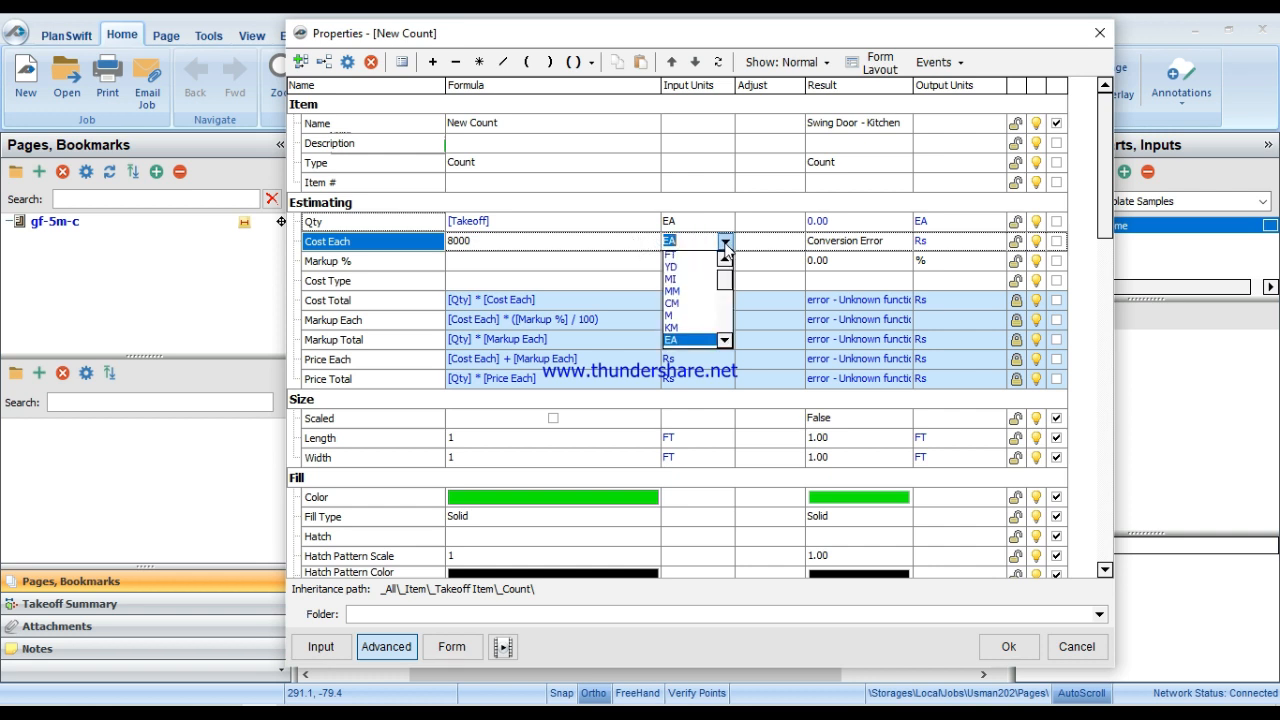
scroll(690, 320, down, 6)
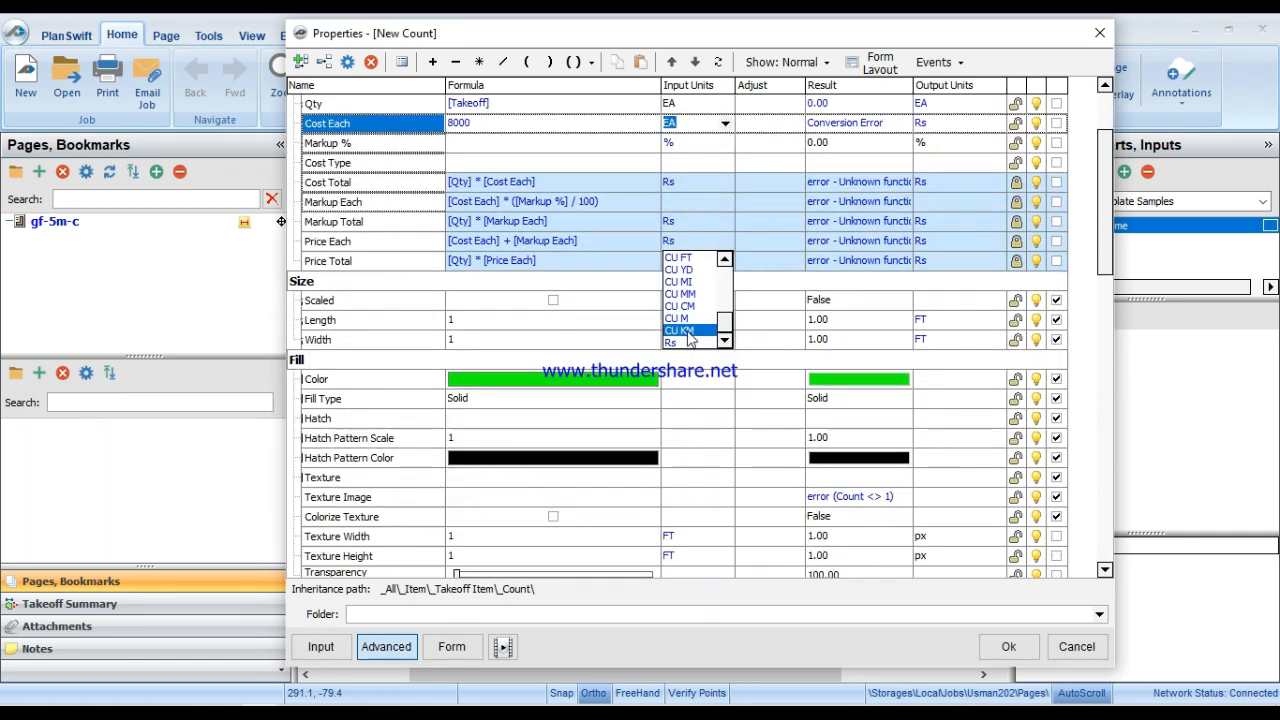
click(672, 343)
scroll(681, 264, up, 6)
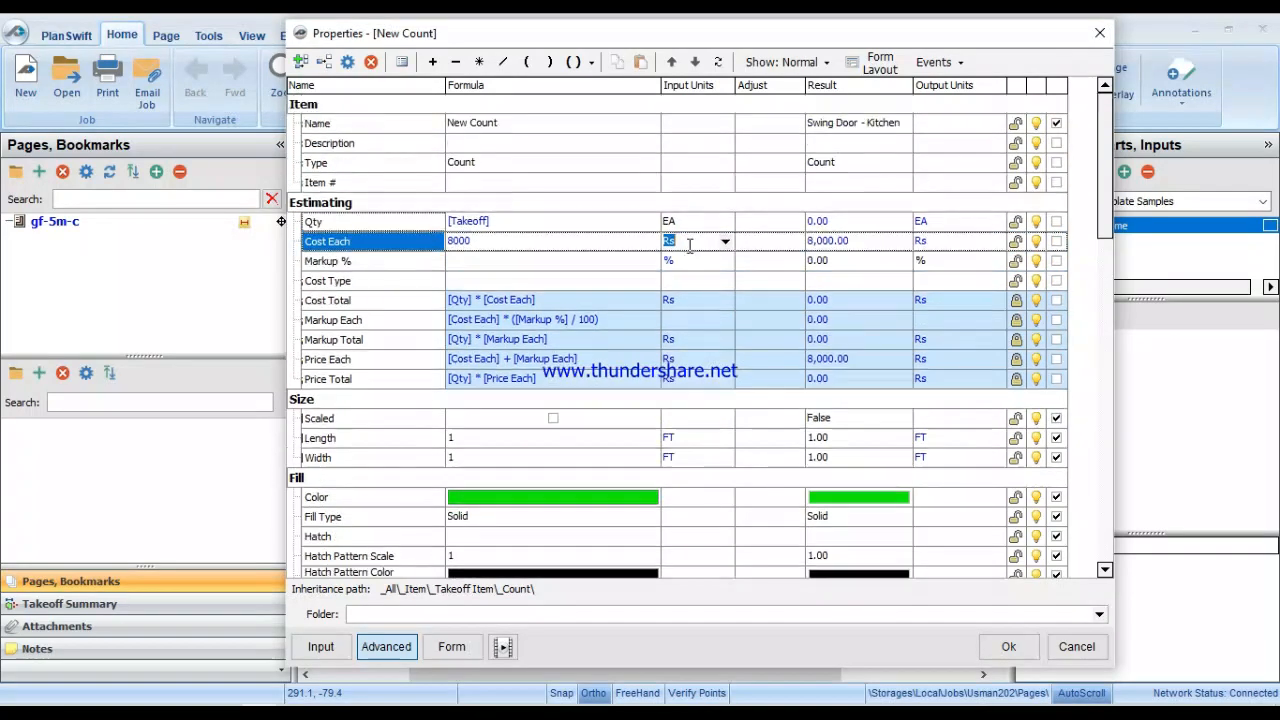
Keep EA as the Qty input units and set the Markup % to 15.
click(726, 221)
click(725, 221)
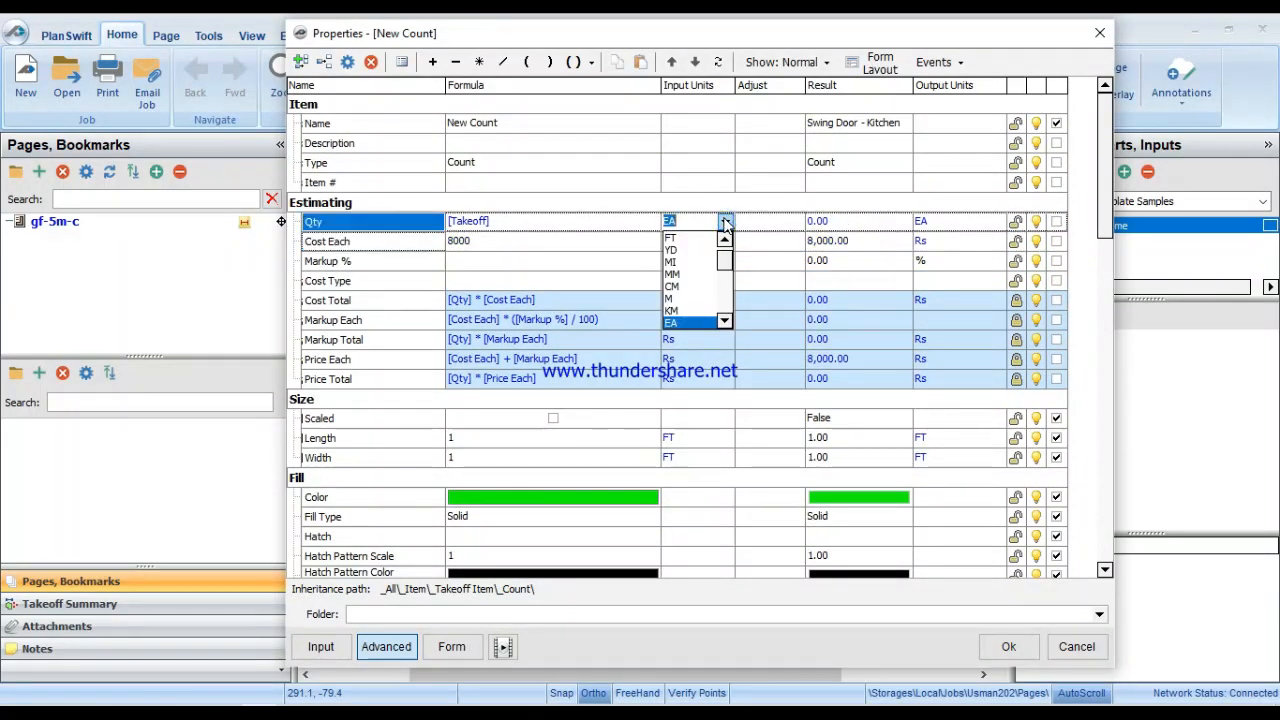
click(674, 322)
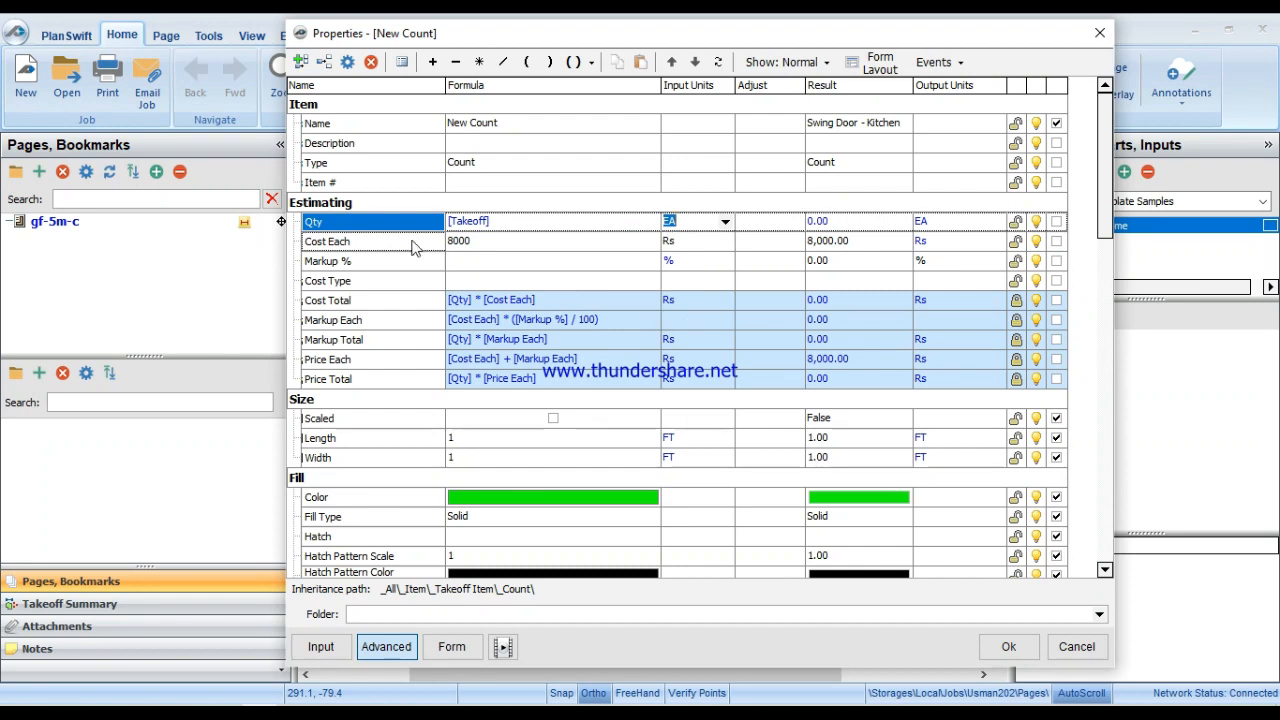
click(475, 261)
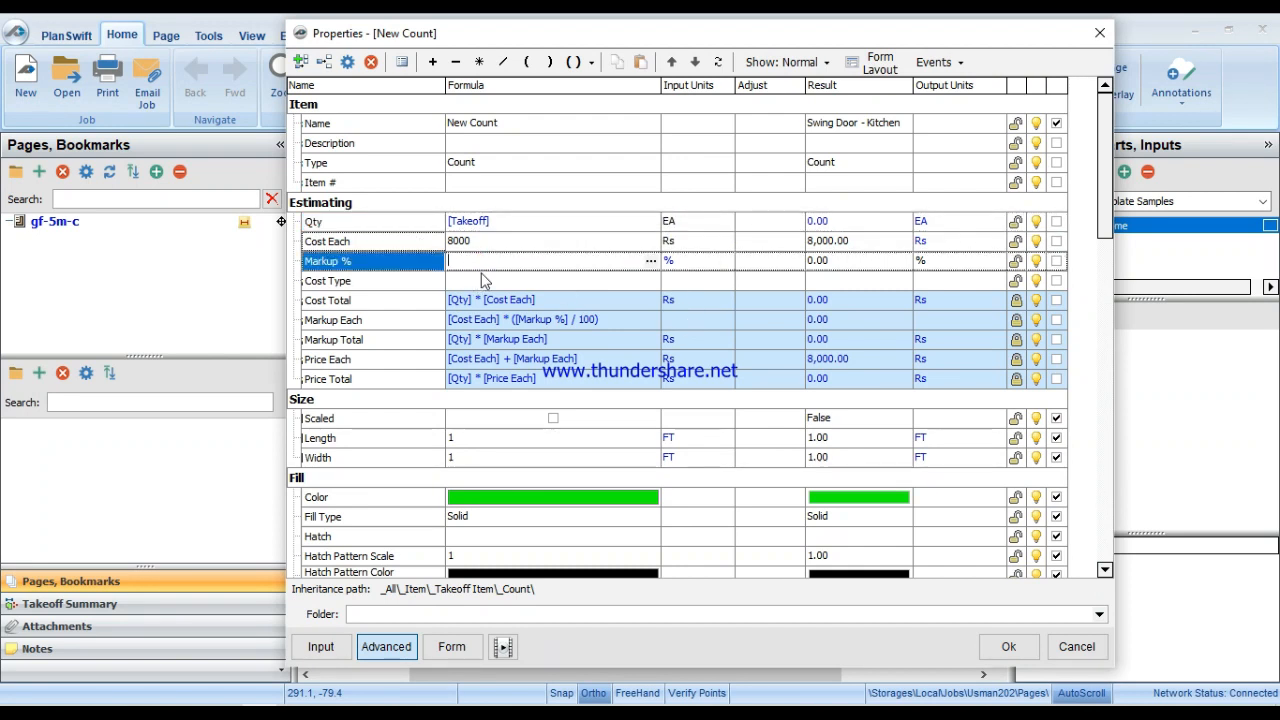
text(15)
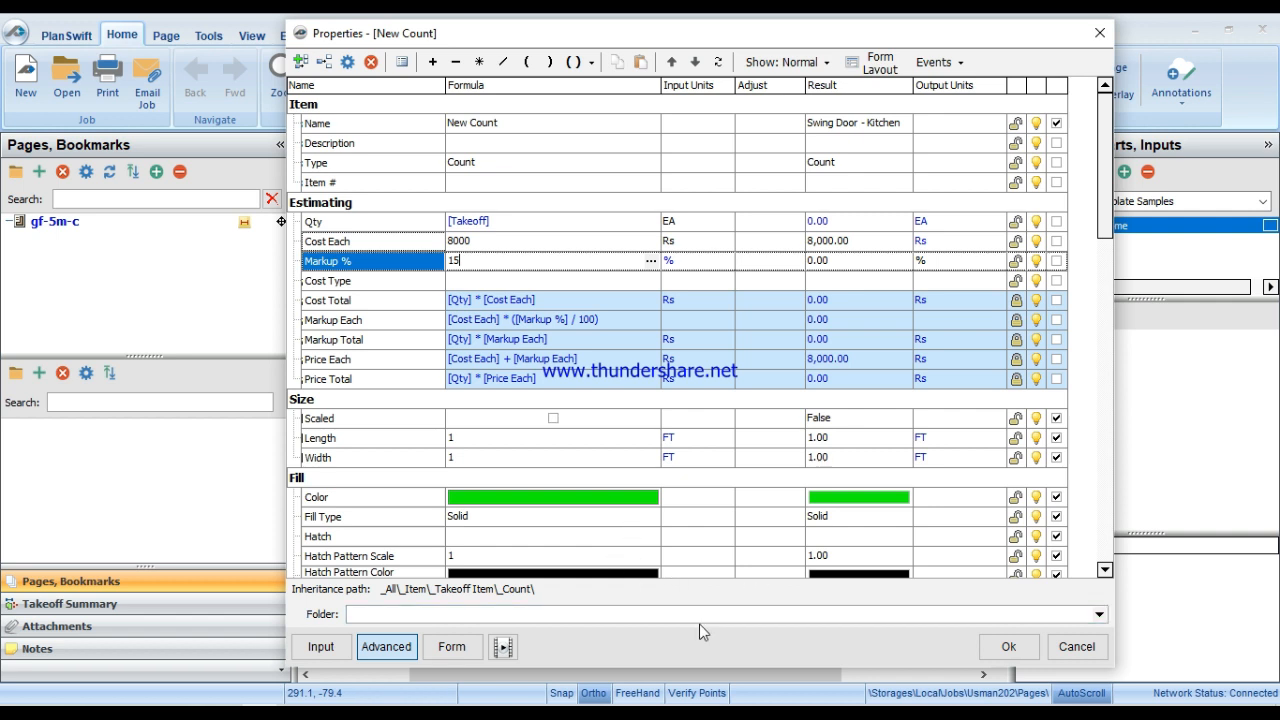
Examine the remaining advanced properties of the count, from the size and fill settings through to the symbol properties.
scroll(659, 491, down, 4)
scroll(659, 491, down, 1)
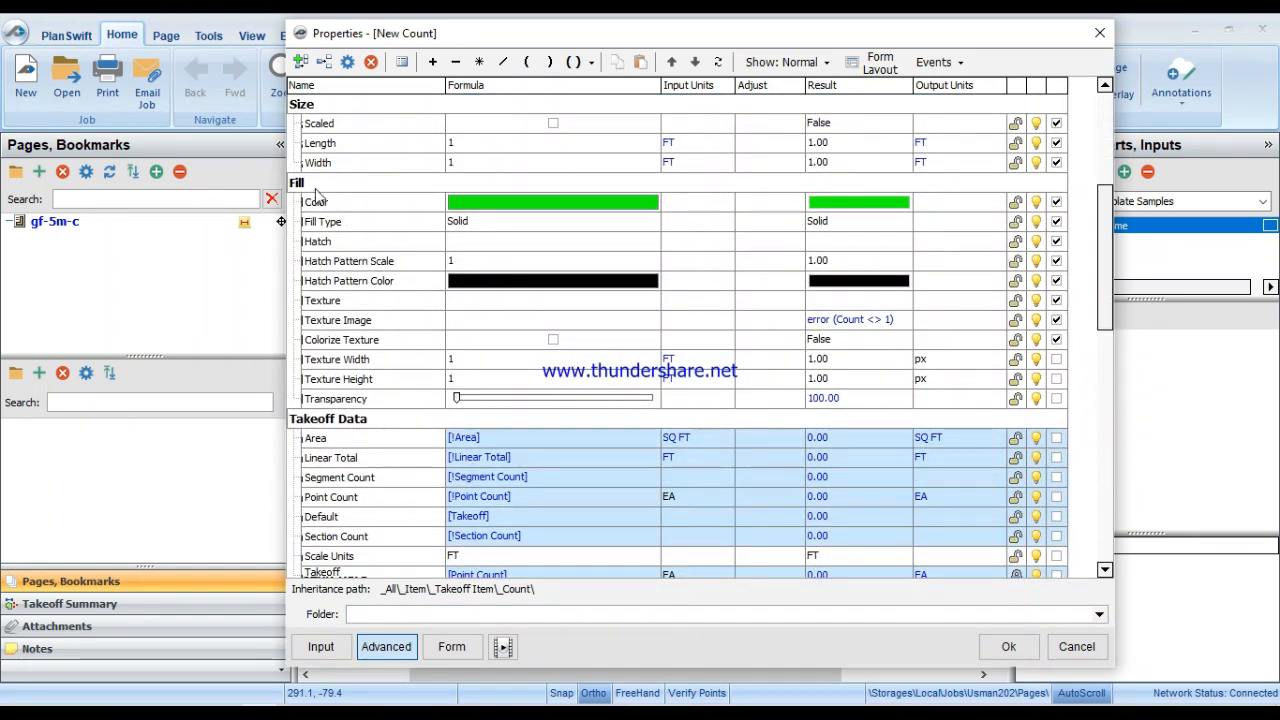
scroll(512, 440, down, 1)
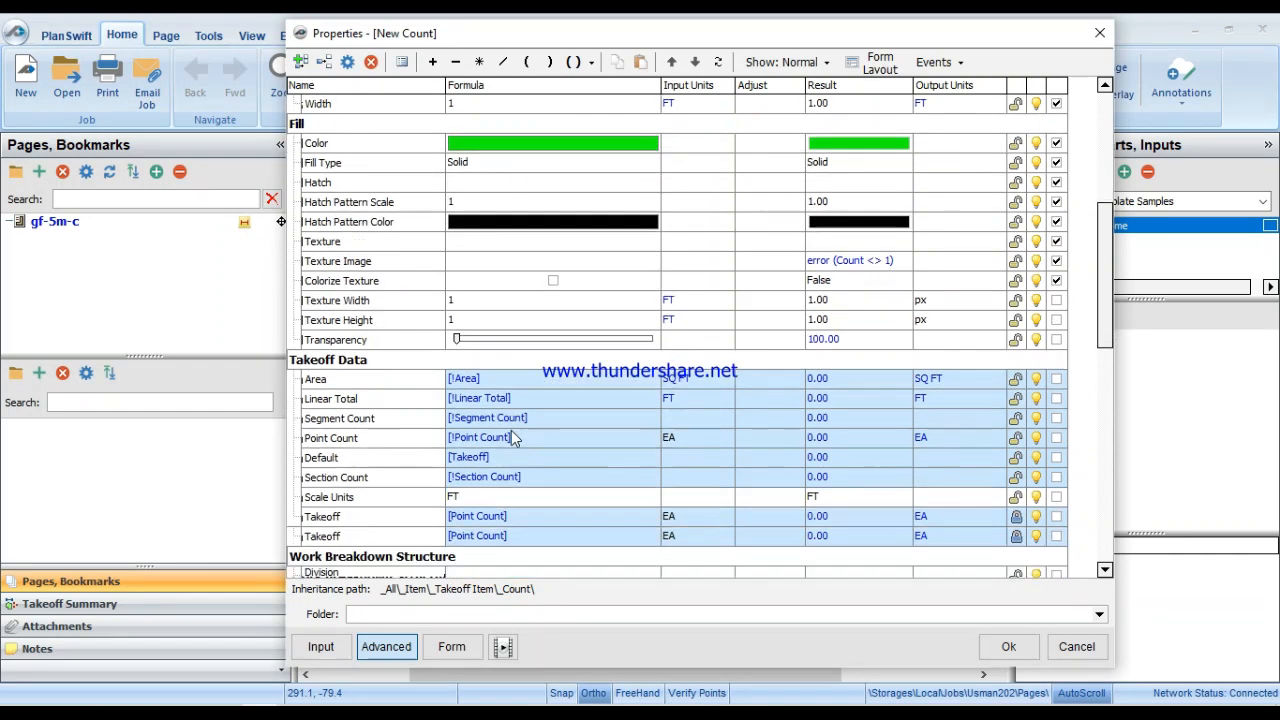
scroll(512, 440, down, 1)
scroll(495, 430, down, 2)
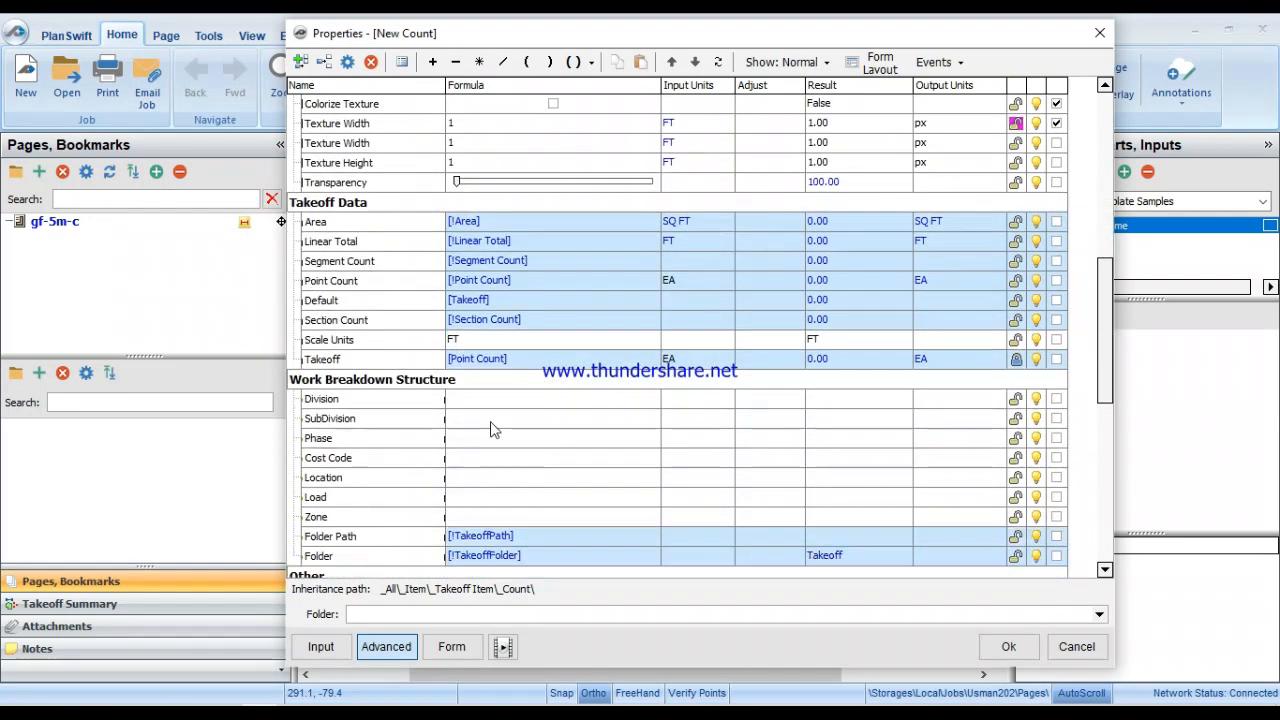
scroll(536, 490, down, 4)
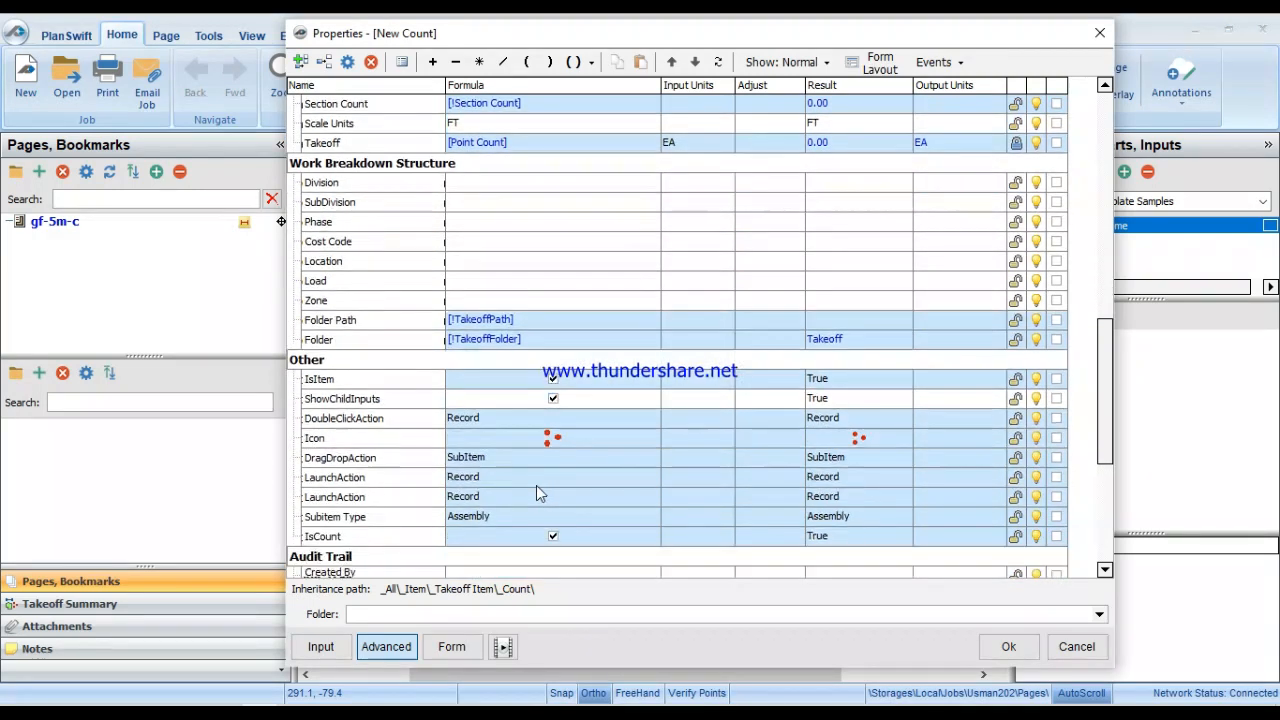
scroll(536, 490, down, 5)
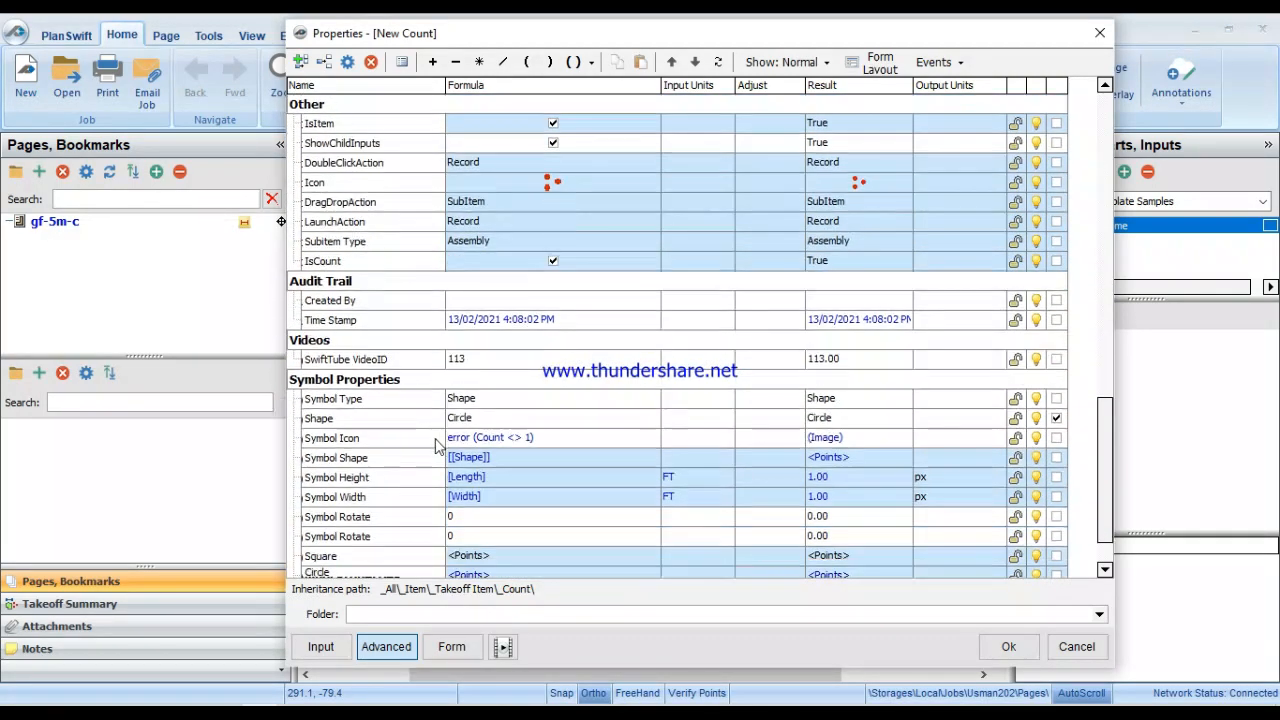
scroll(436, 446, down, 1)
scroll(442, 447, up, 3)
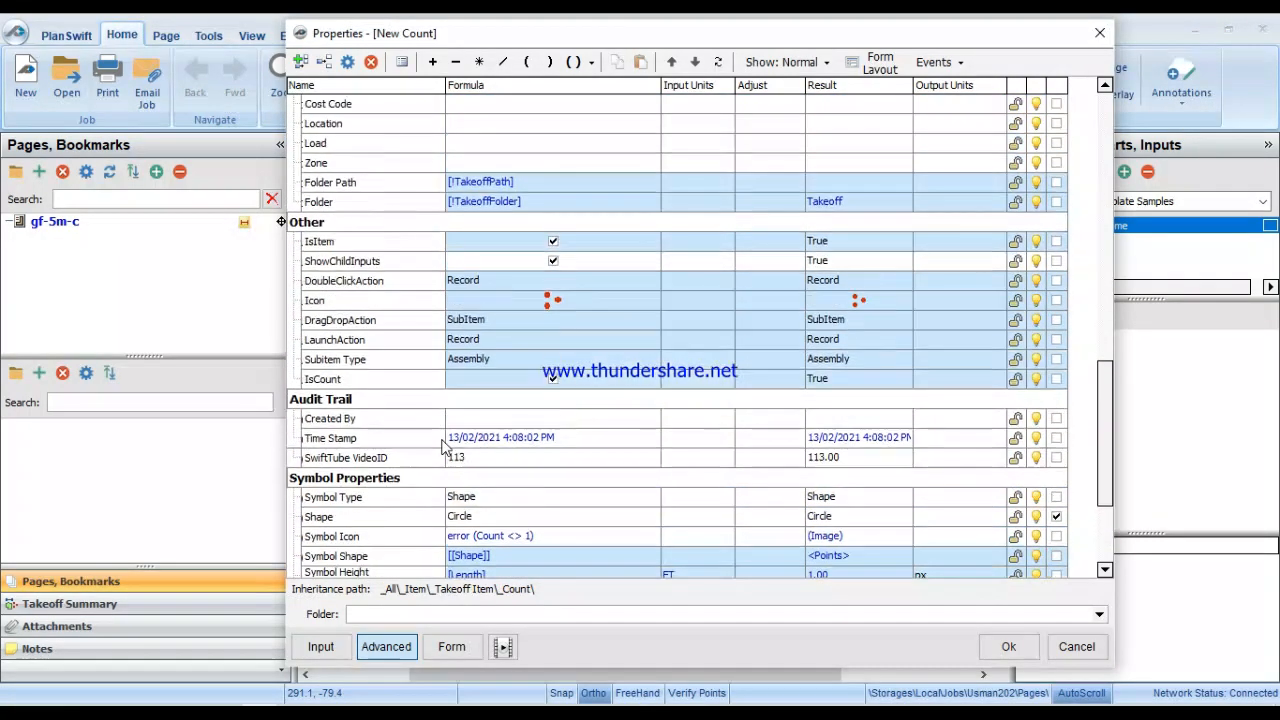
scroll(443, 446, up, 5)
Accept the count properties and mark the kitchen swing doors of the left and right apartments on the plan.
click(1010, 647)
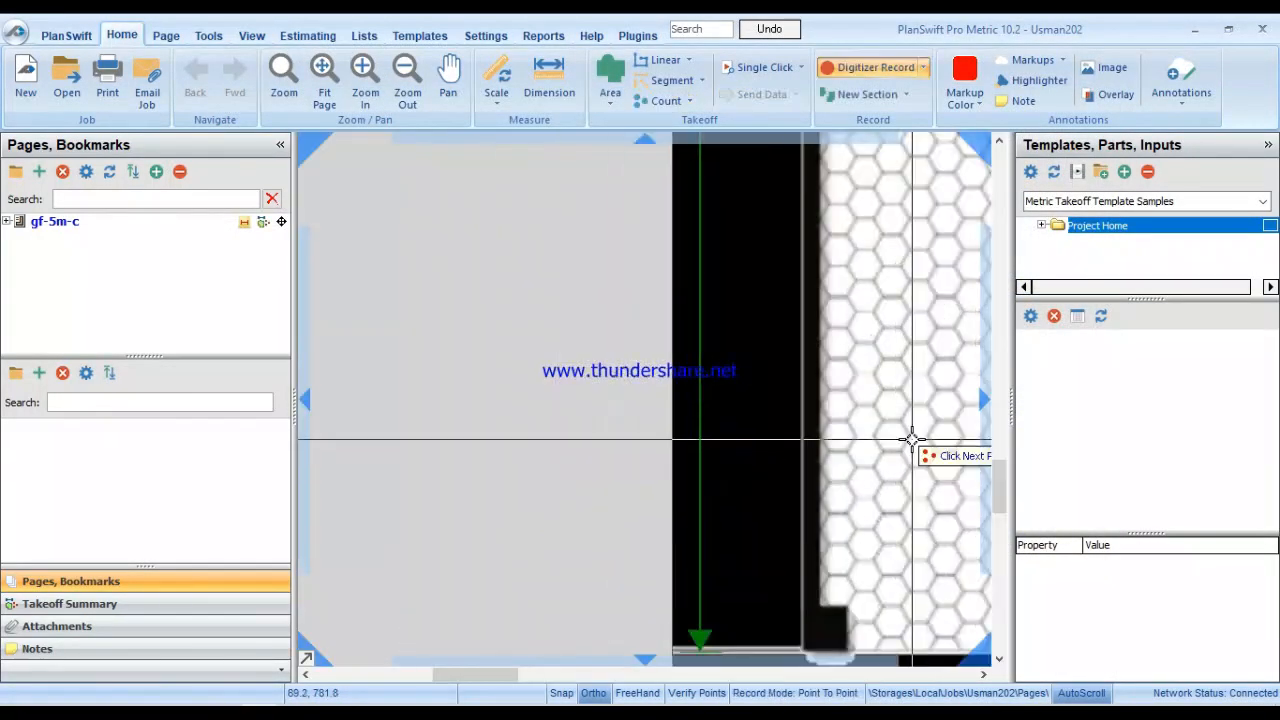
scroll(611, 380, down, 5)
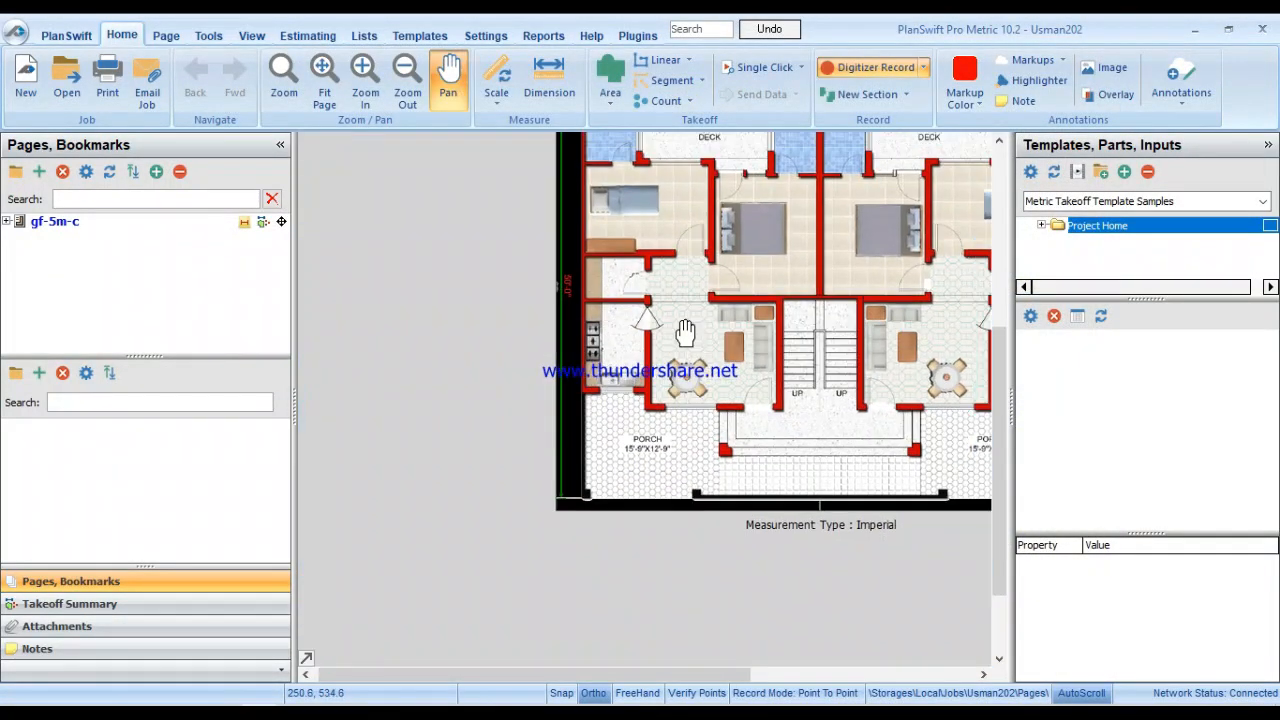
drag(685, 333, 653, 428)
scroll(632, 437, up, 5)
click(572, 376)
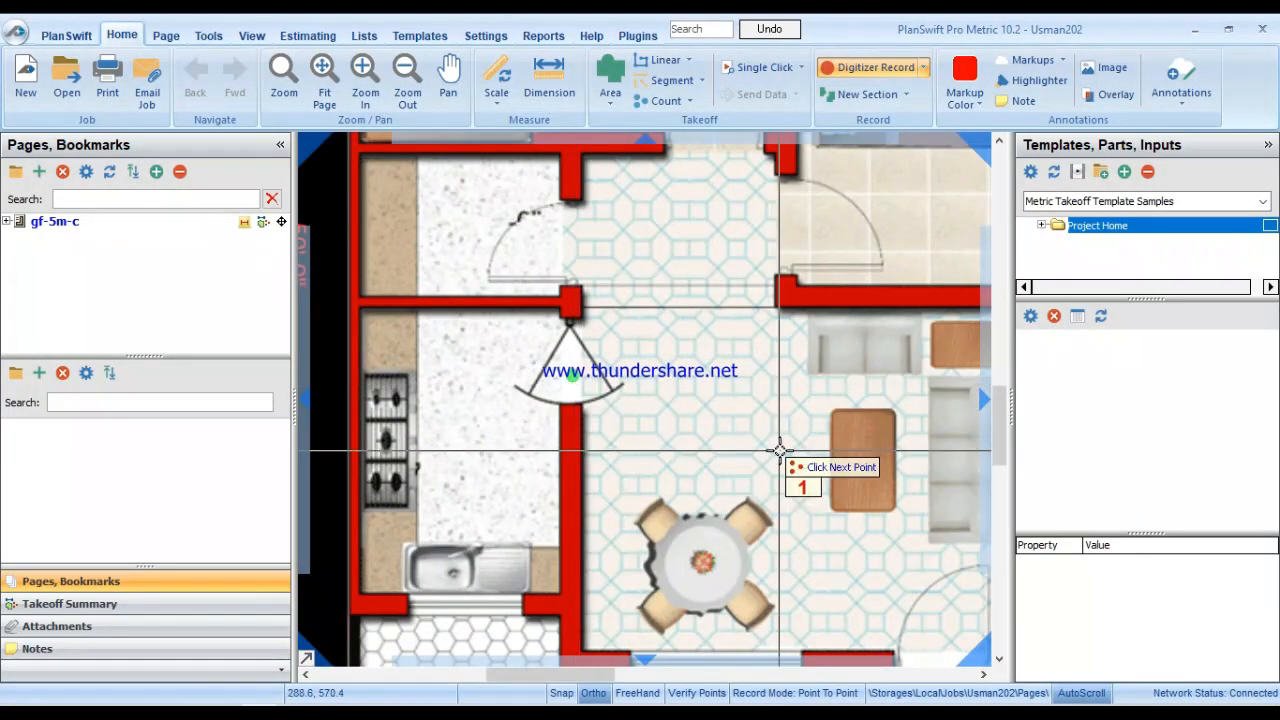
scroll(785, 441, down, 5)
drag(862, 448, 704, 448)
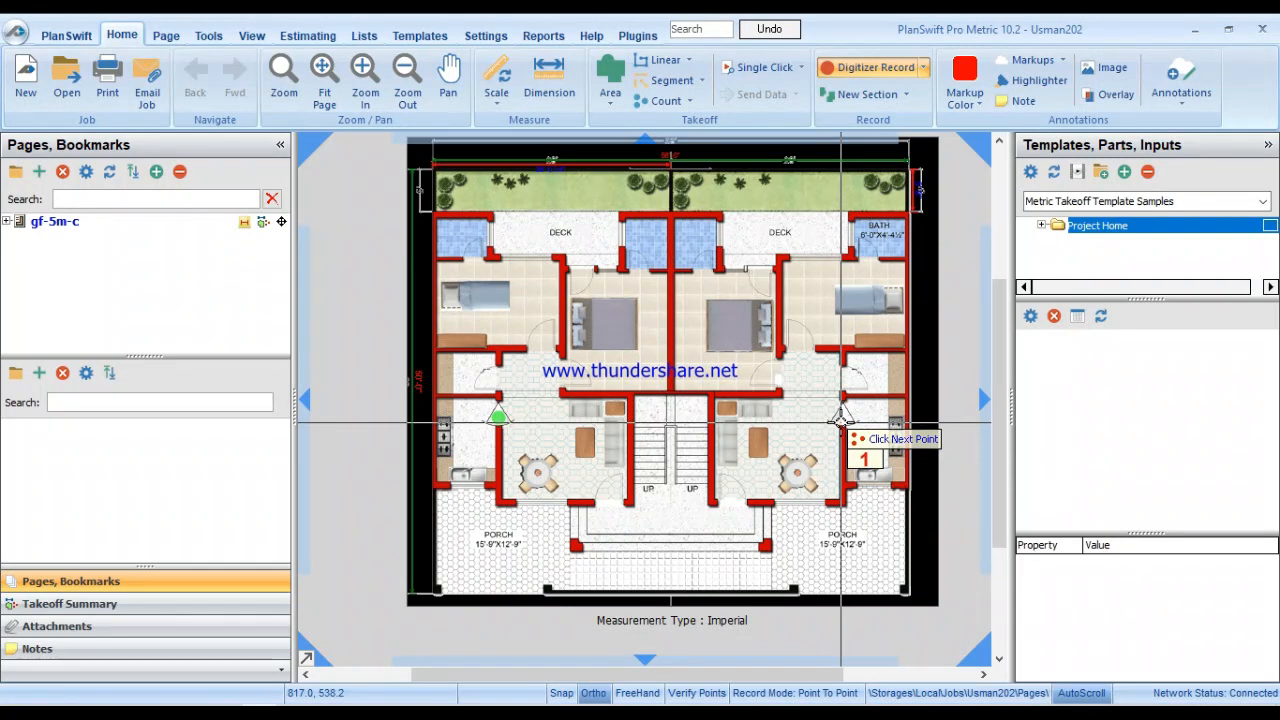
scroll(841, 421, up, 2)
click(846, 413)
scroll(745, 398, down, 2)
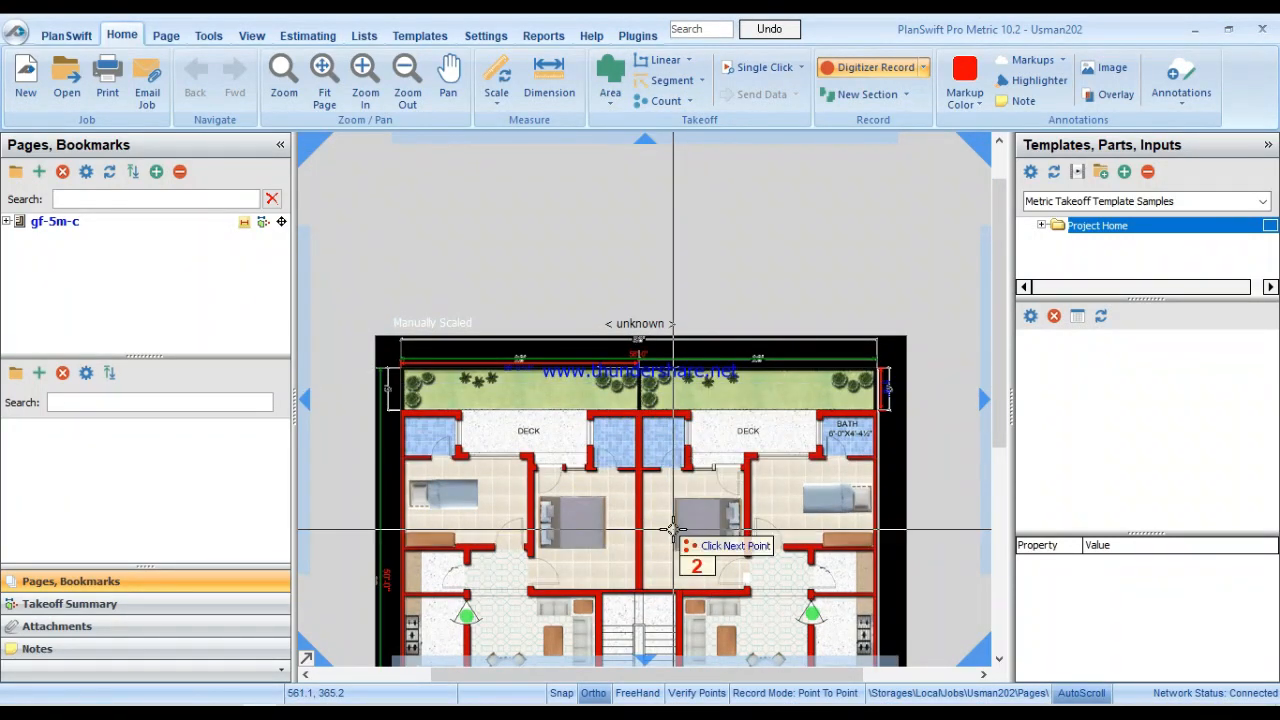
Start a new count takeoff named "Room Door" with a circle shape, yellow color and solid fill.
drag(671, 530, 712, 344)
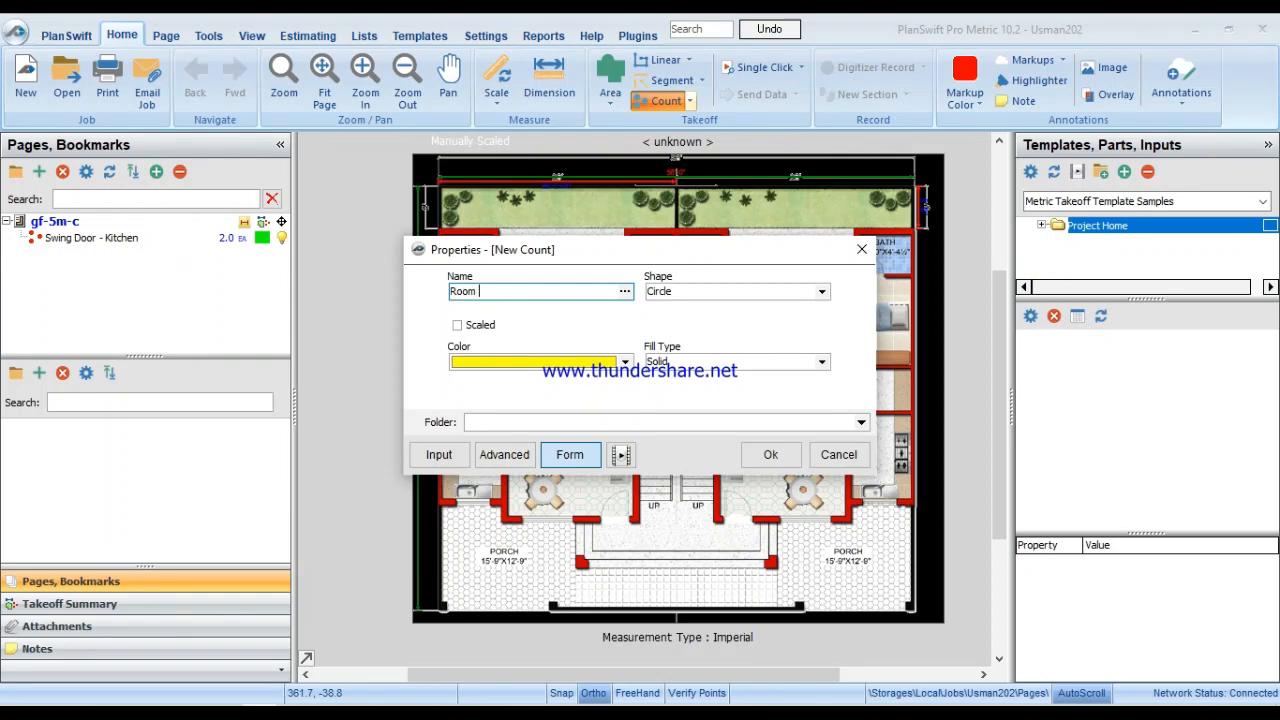
key(Tab)
key(Tab)
key(Tab)
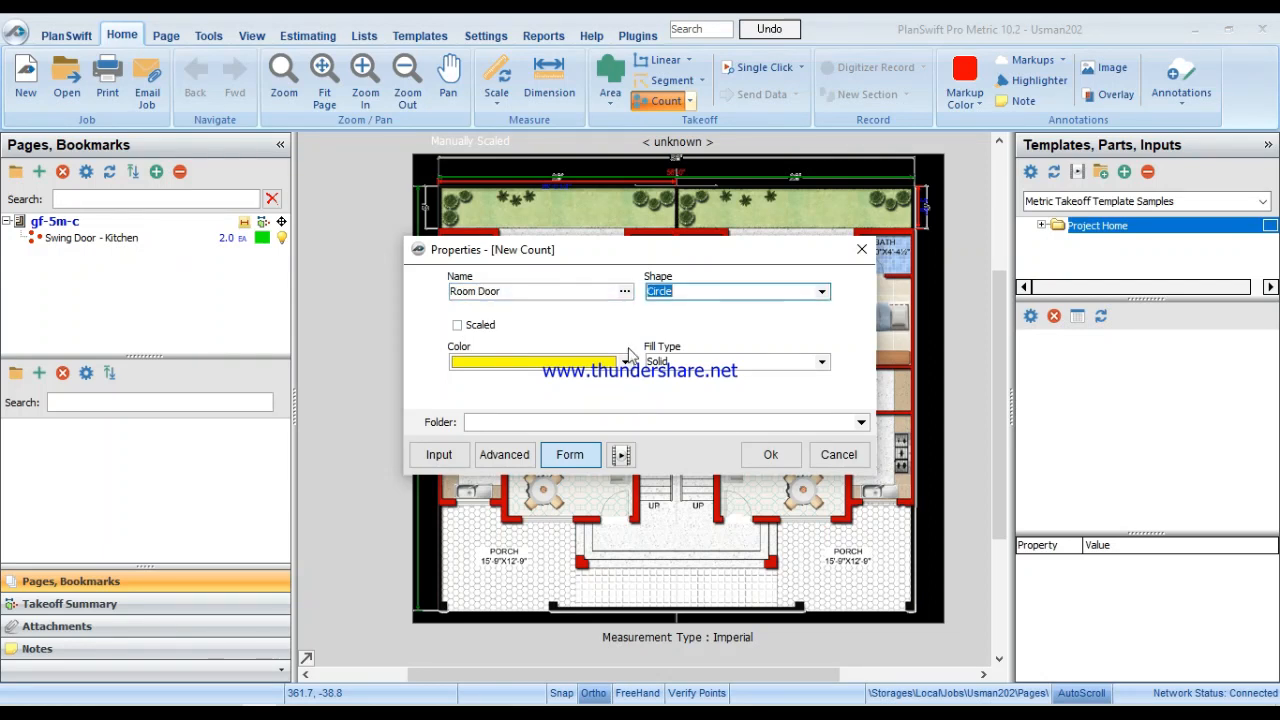
Set the Room Door count's Cost Each to 7000 in its advanced properties and accept the settings.
click(504, 454)
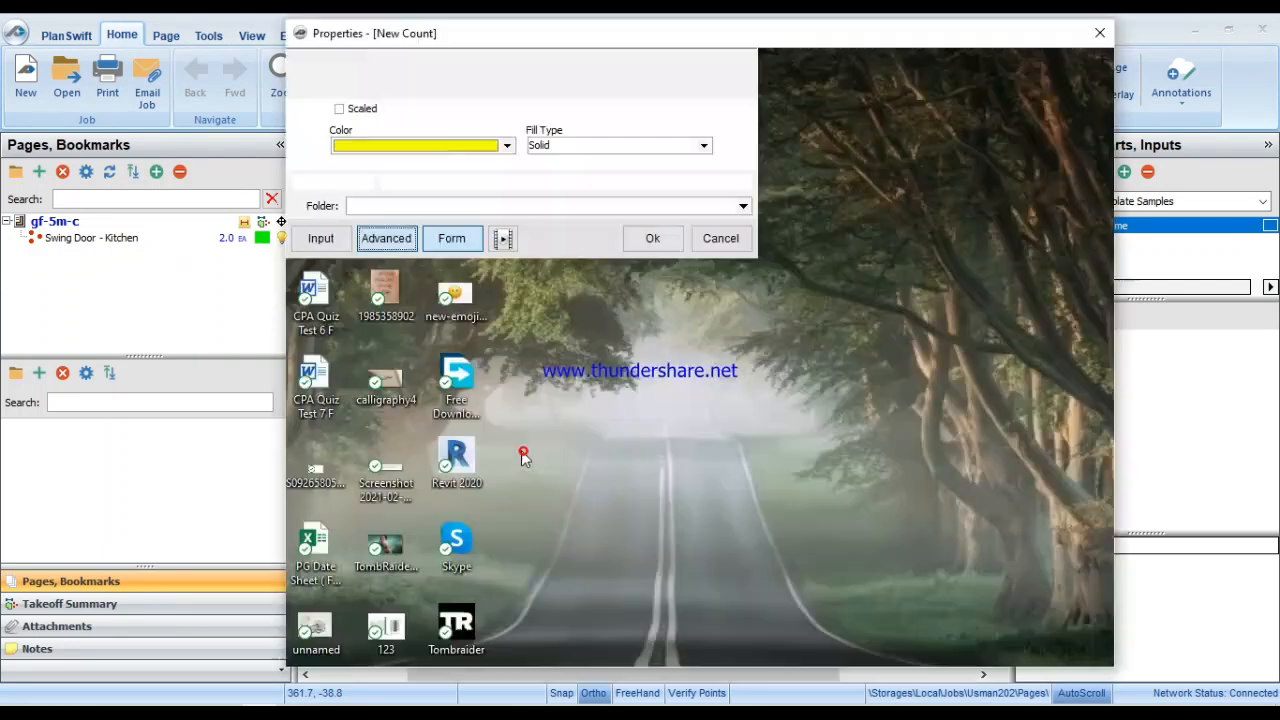
click(496, 245)
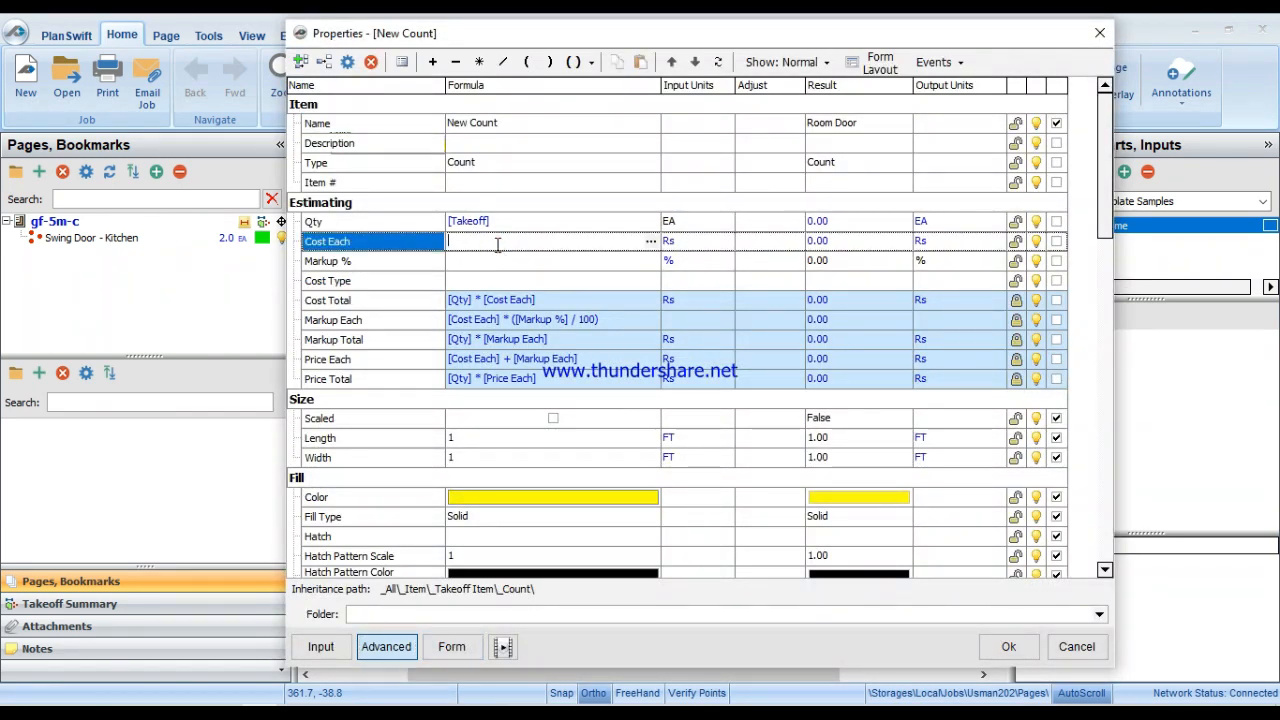
text(7000)
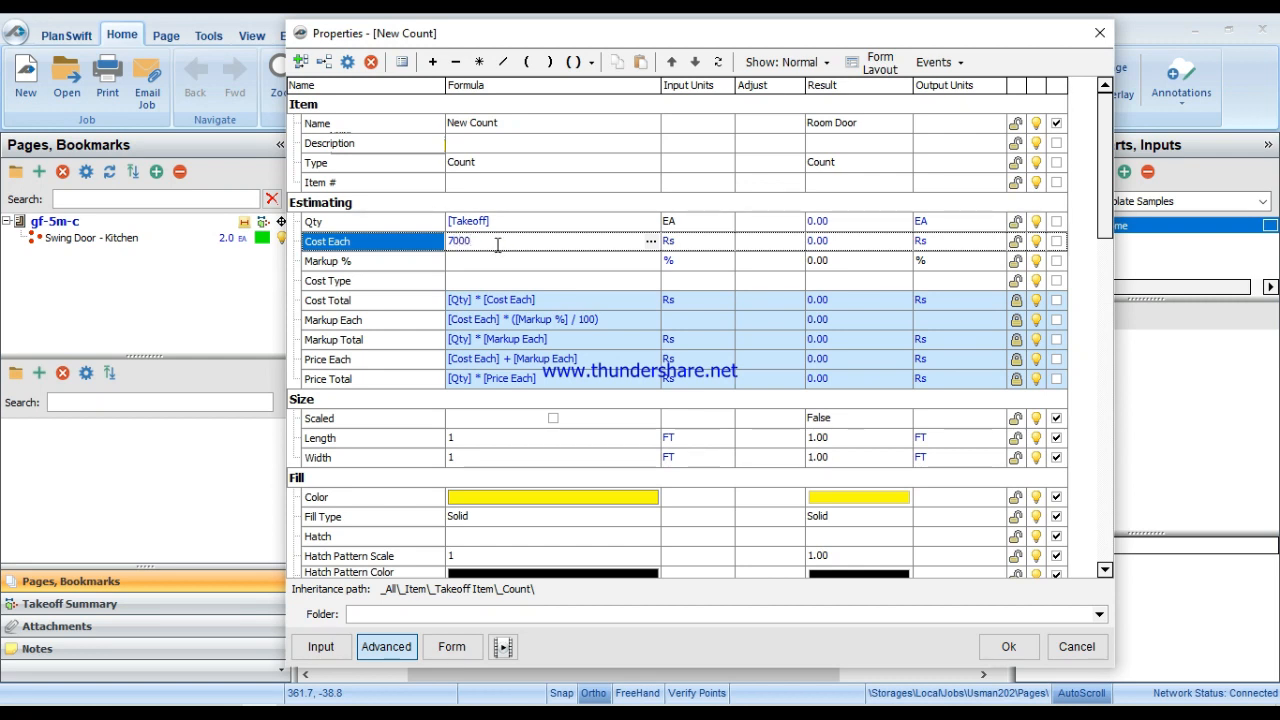
key(Return)
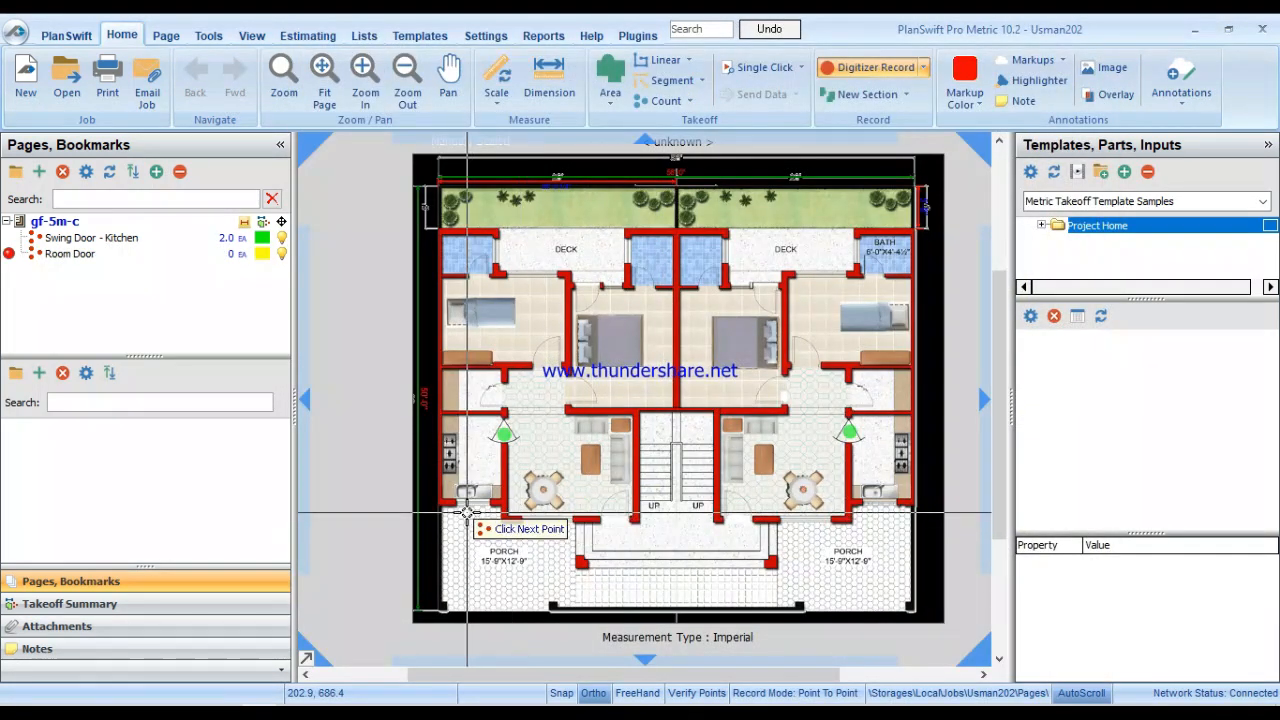
Mark the left apartment's entrance door beside the stairs, the door of the room above the kitchen, and the bedroom door opposite it.
scroll(466, 511, up, 3)
scroll(628, 521, down, 3)
scroll(763, 540, up, 3)
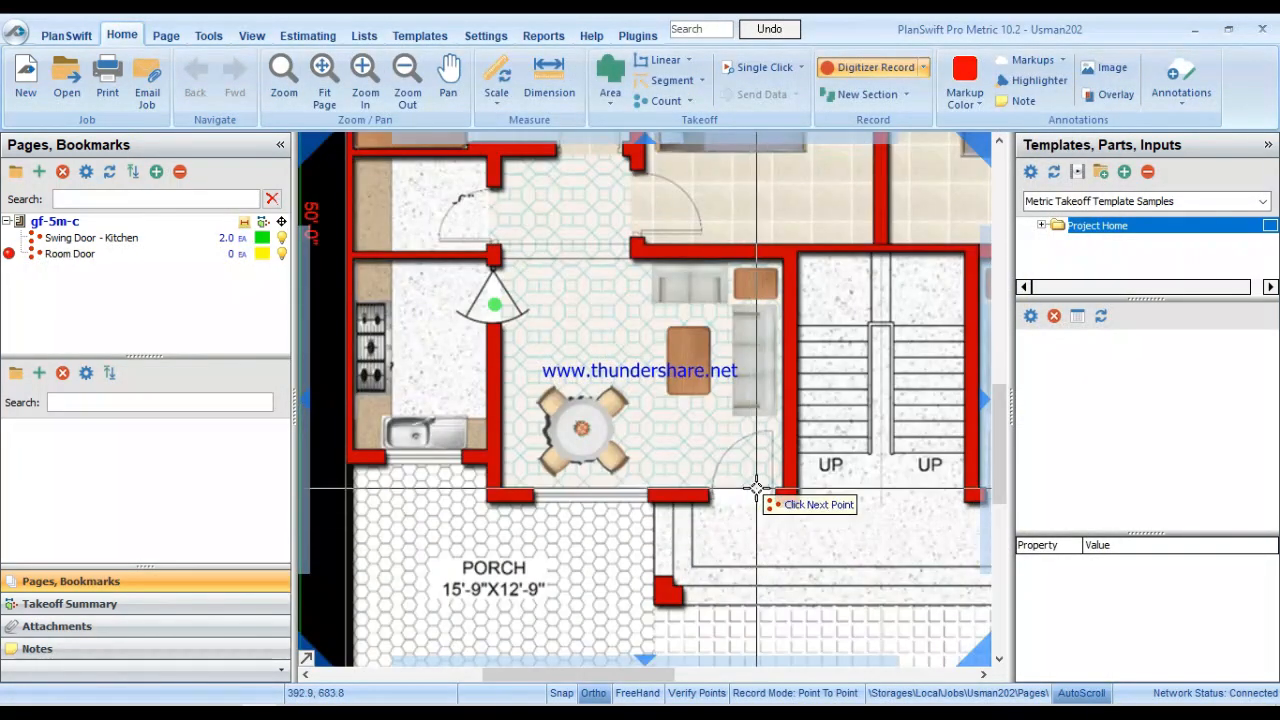
click(749, 490)
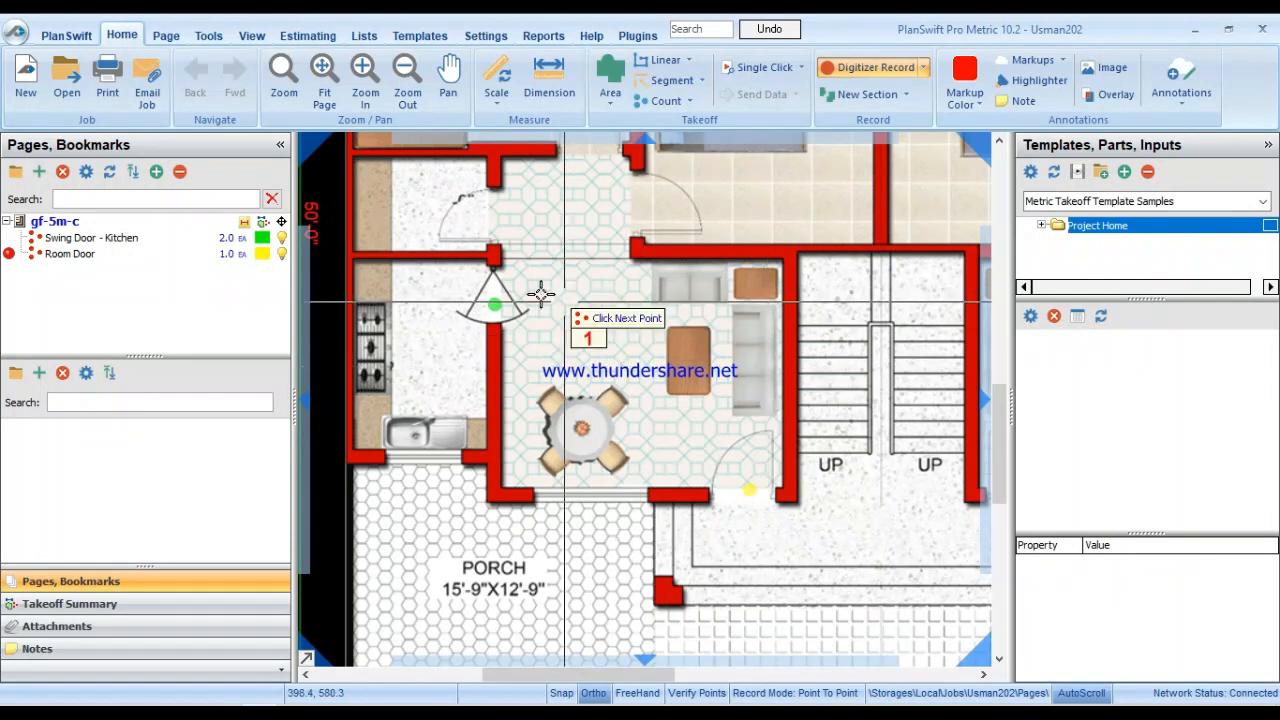
click(487, 218)
click(634, 212)
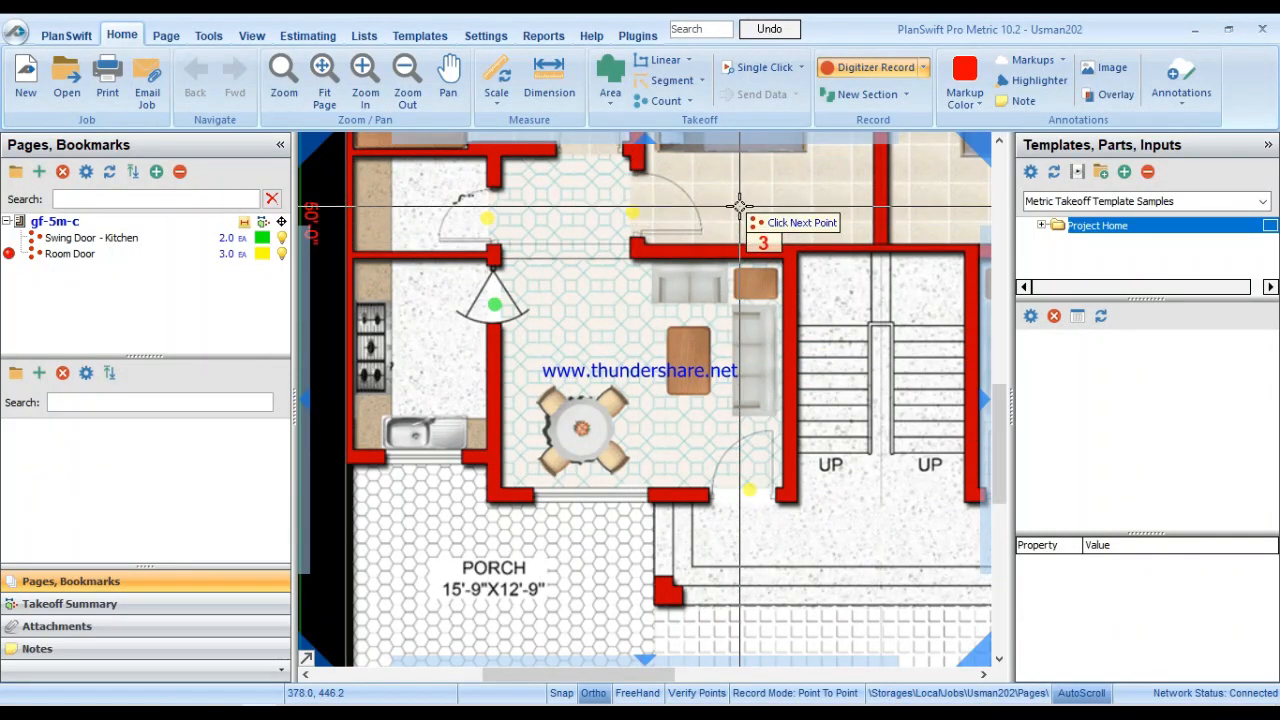
Mark the left apartment's deck door, upper-left bedroom door and both bathroom doors in the Room Door count.
drag(740, 208, 755, 608)
click(683, 363)
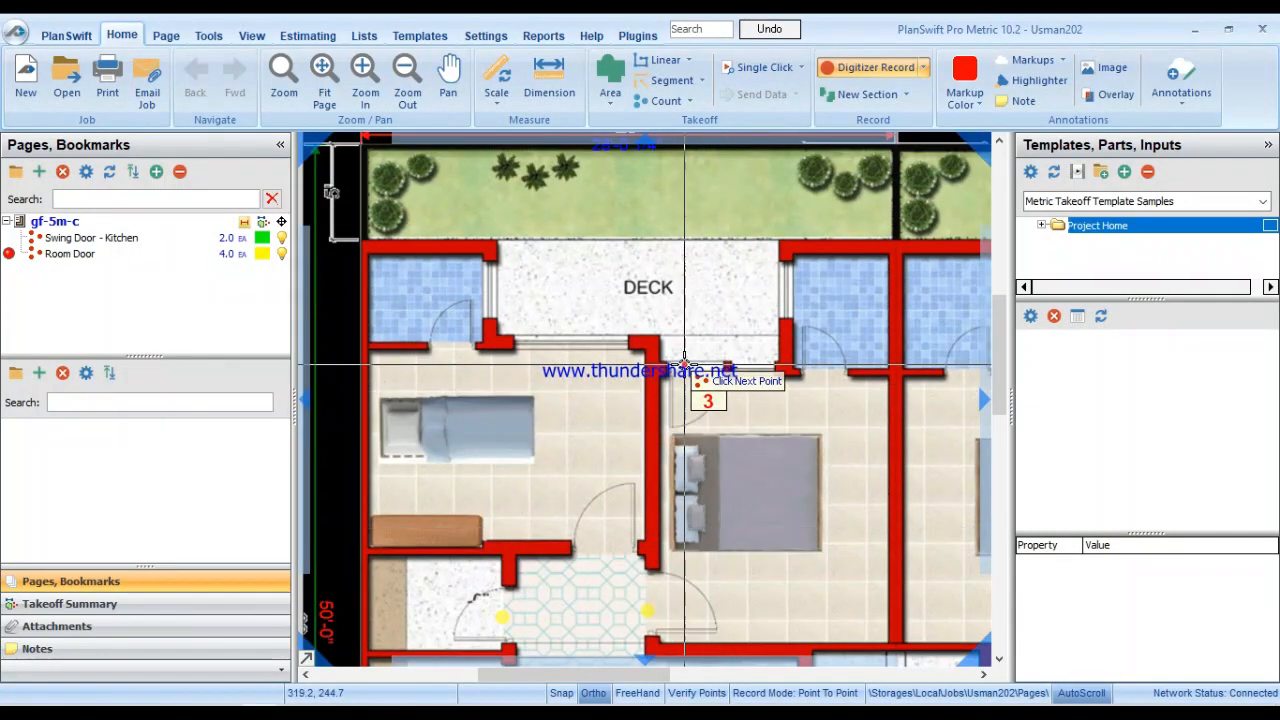
click(594, 551)
click(455, 345)
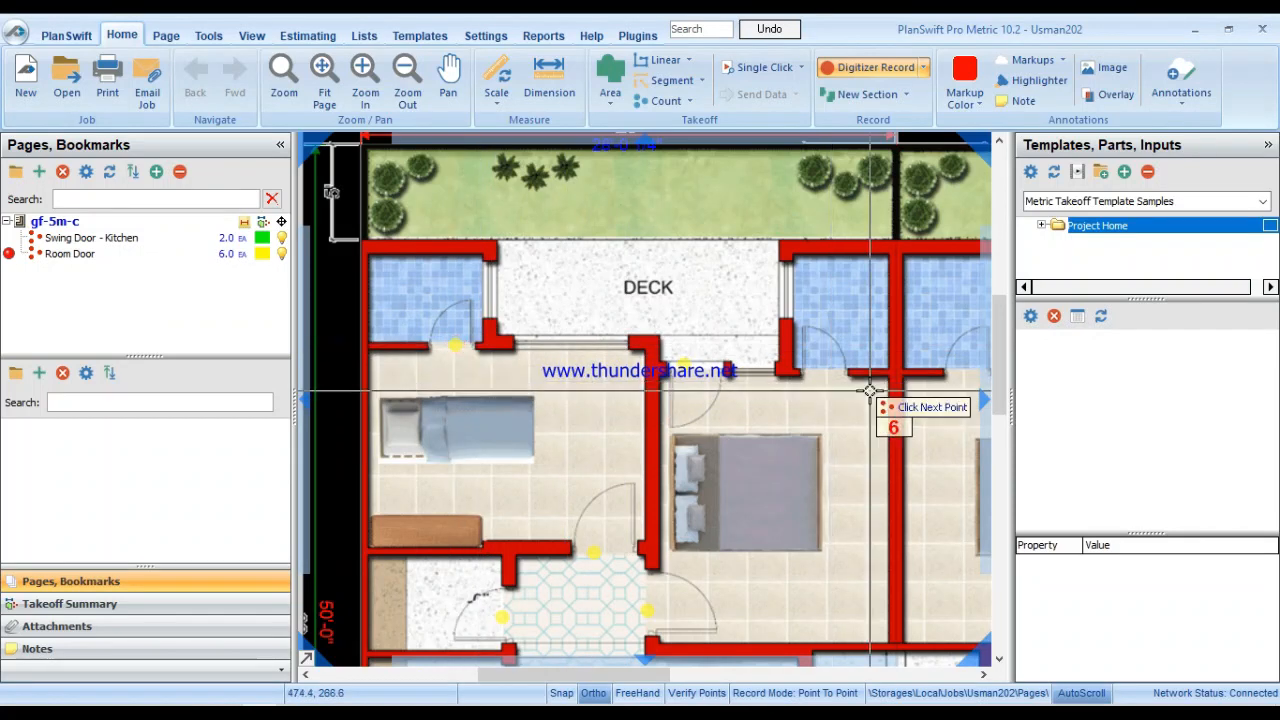
click(817, 369)
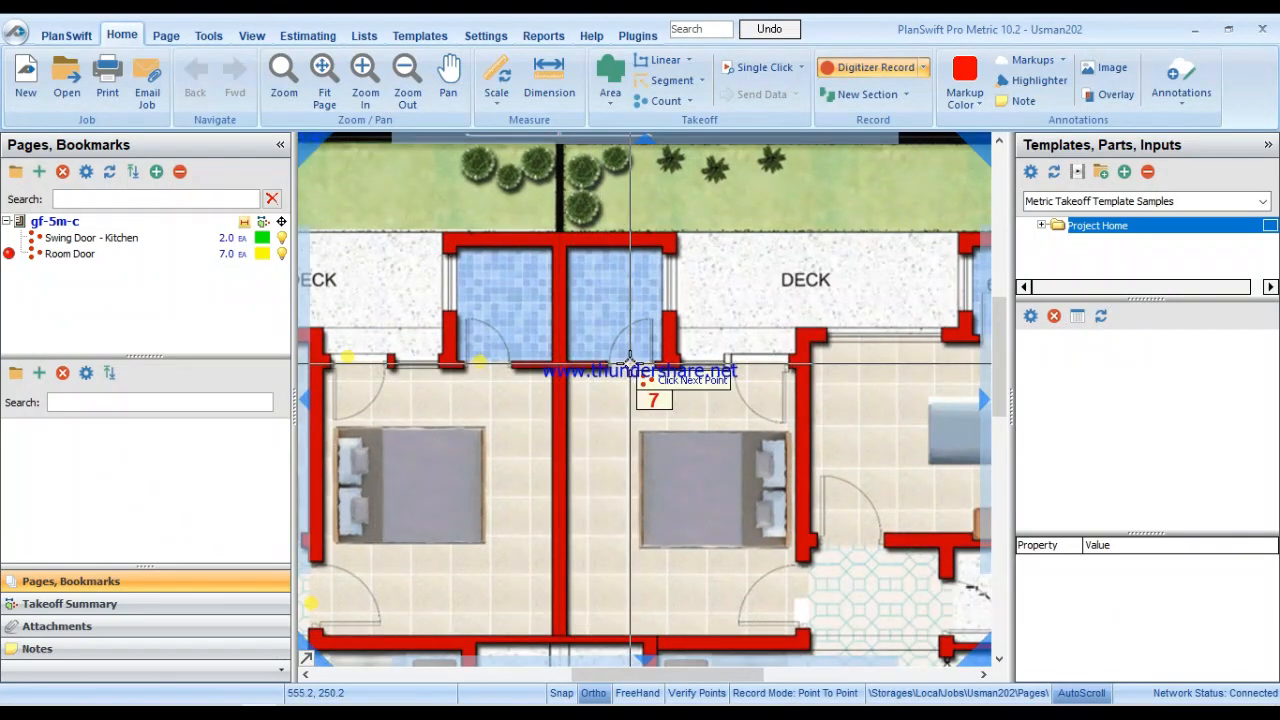
Mark the right apartment's two bathroom doors, deck door and single-bed bedroom door in the Room Door count.
click(628, 362)
drag(772, 396, 517, 418)
click(498, 404)
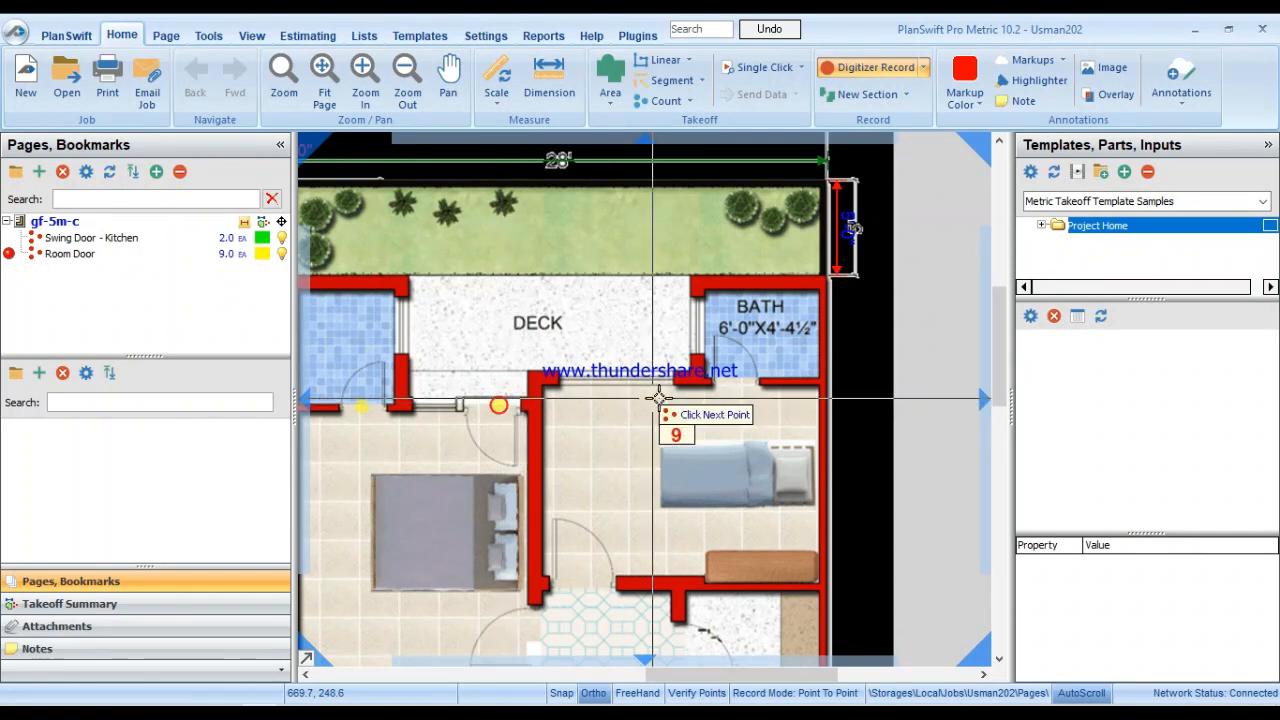
click(741, 377)
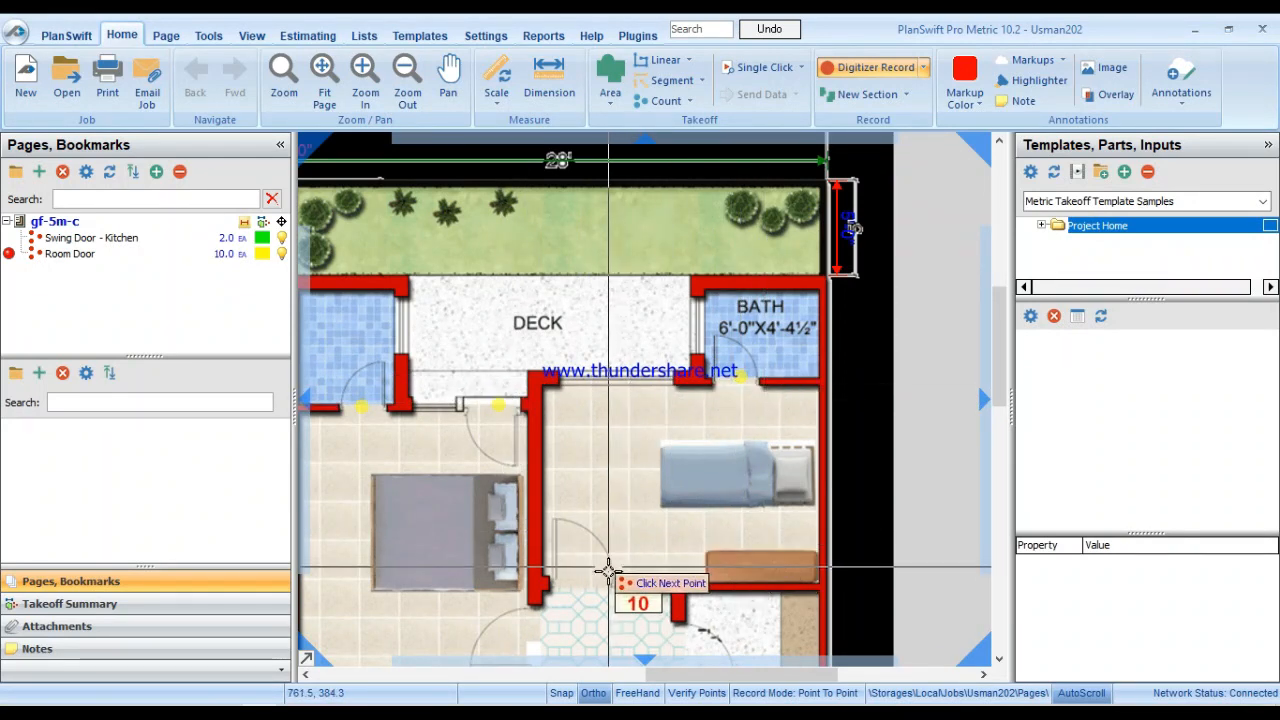
click(597, 585)
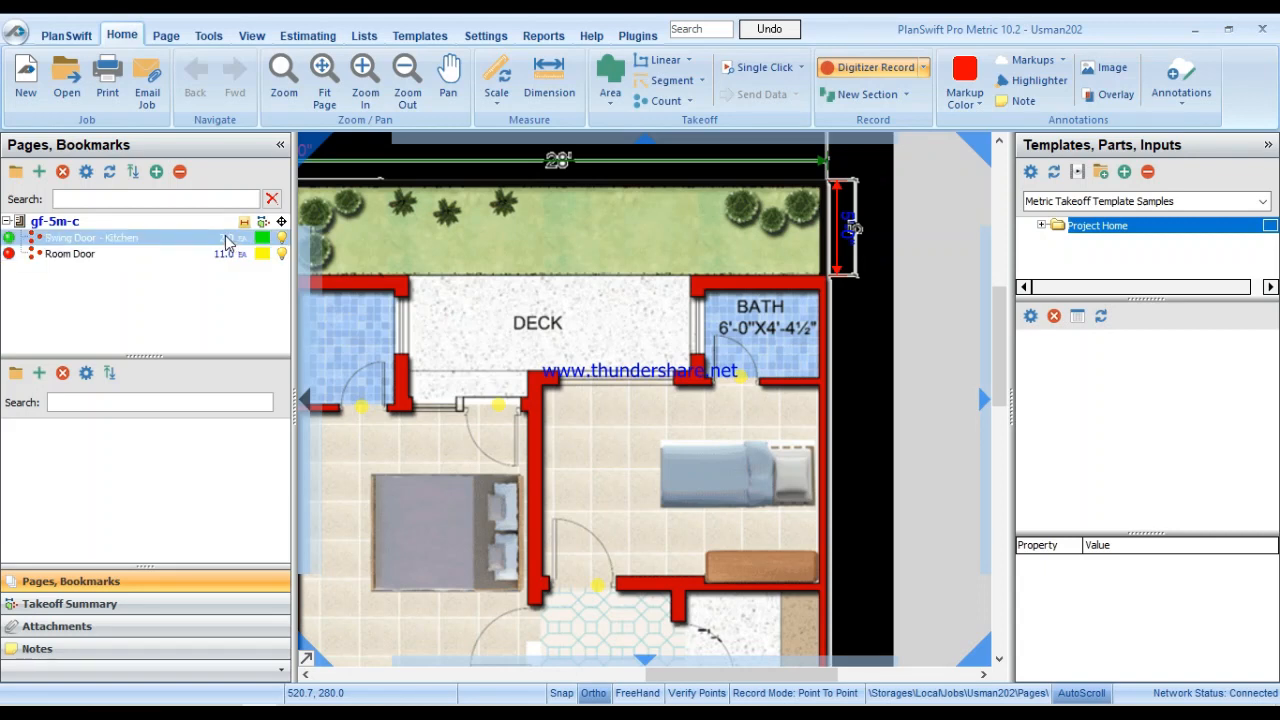
Mark the right apartment's double-bed bedroom door, the door of the room above the kitchen, and the entrance door beside the stairs.
drag(560, 509, 740, 137)
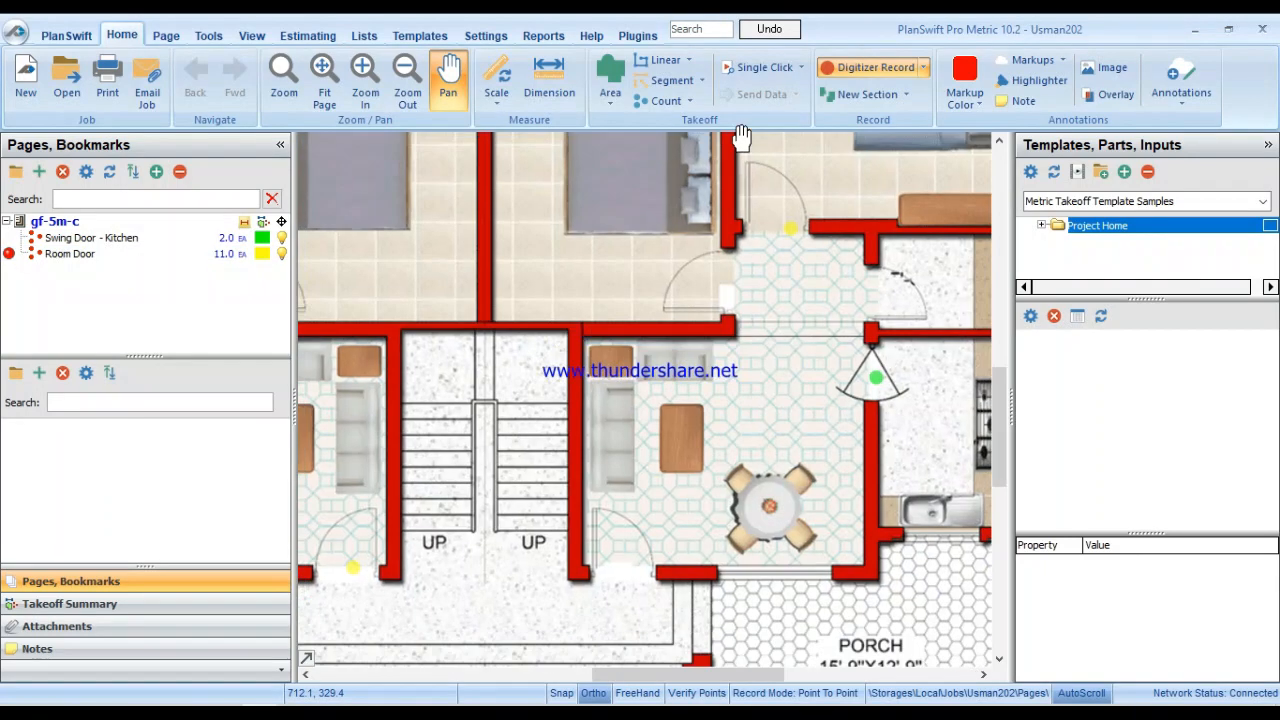
click(722, 267)
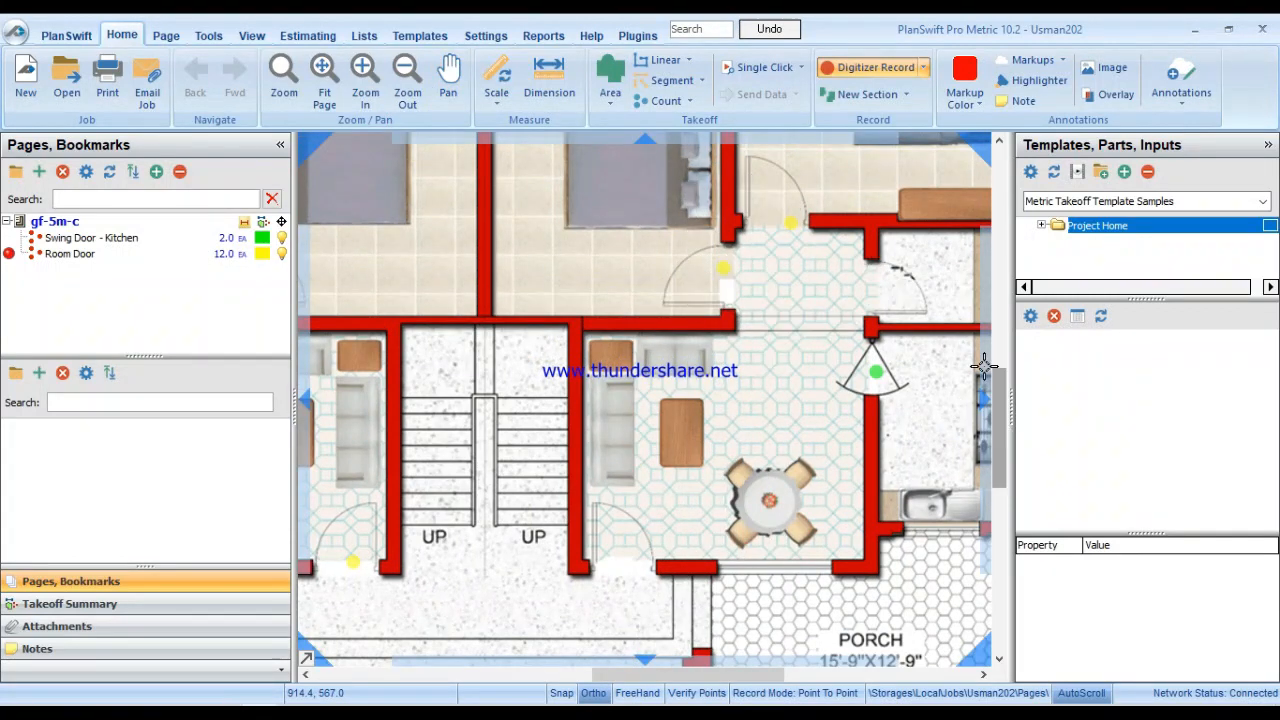
click(882, 291)
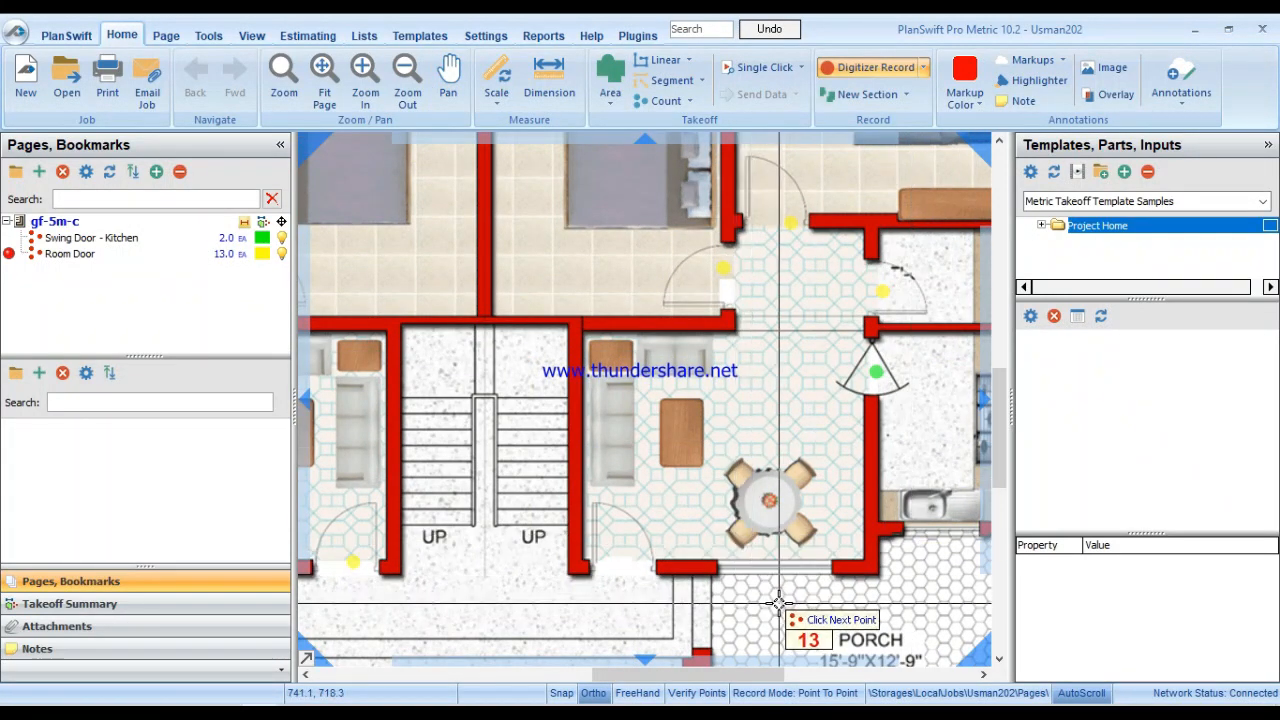
click(627, 558)
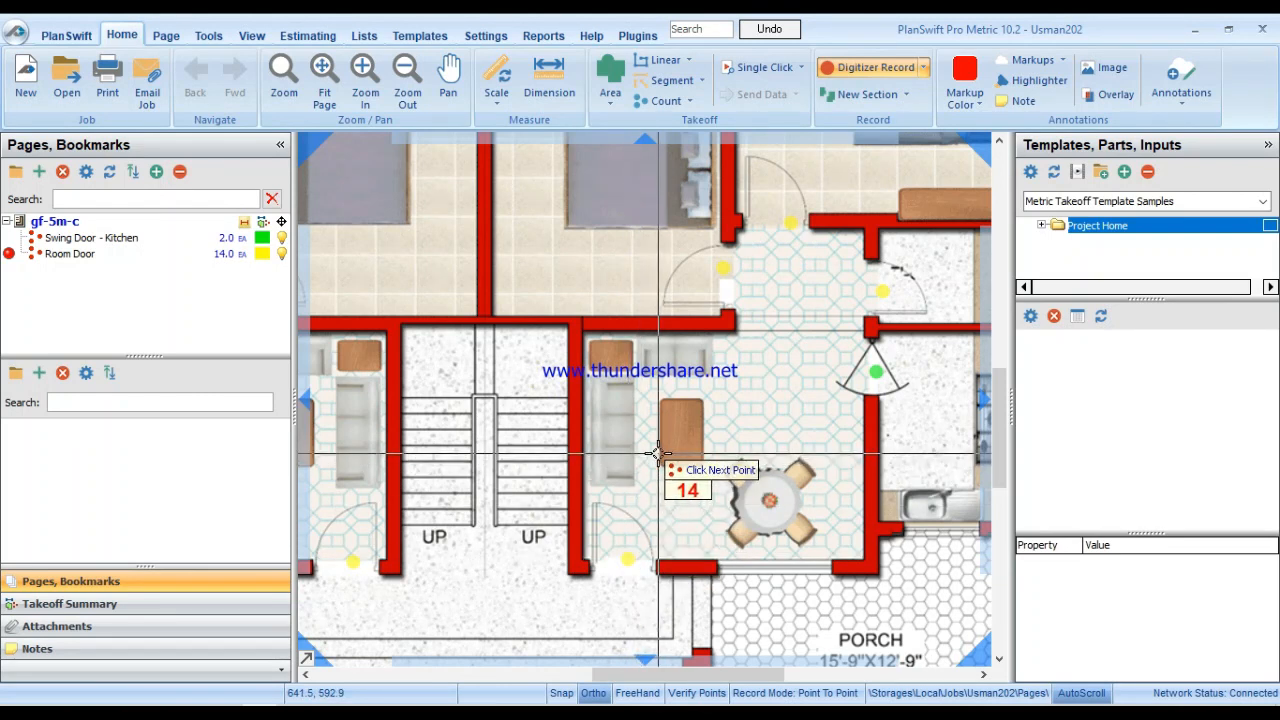
scroll(657, 453, down, 3)
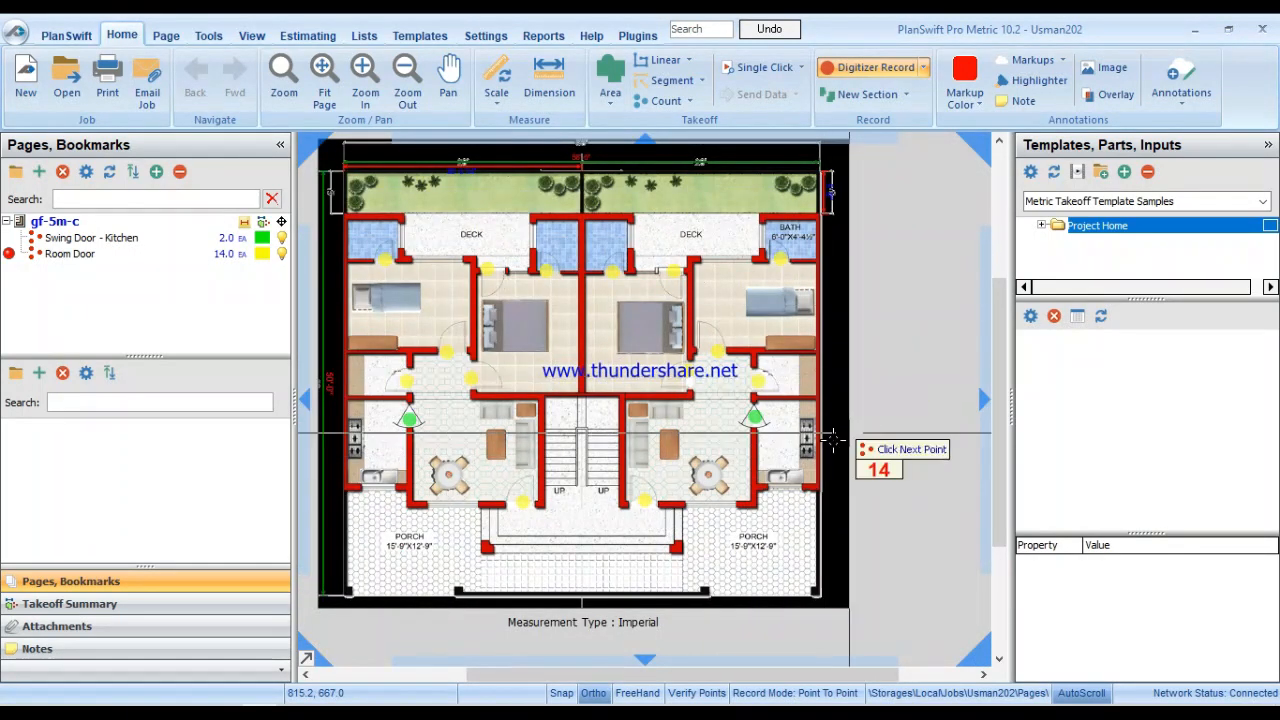
drag(516, 318, 654, 354)
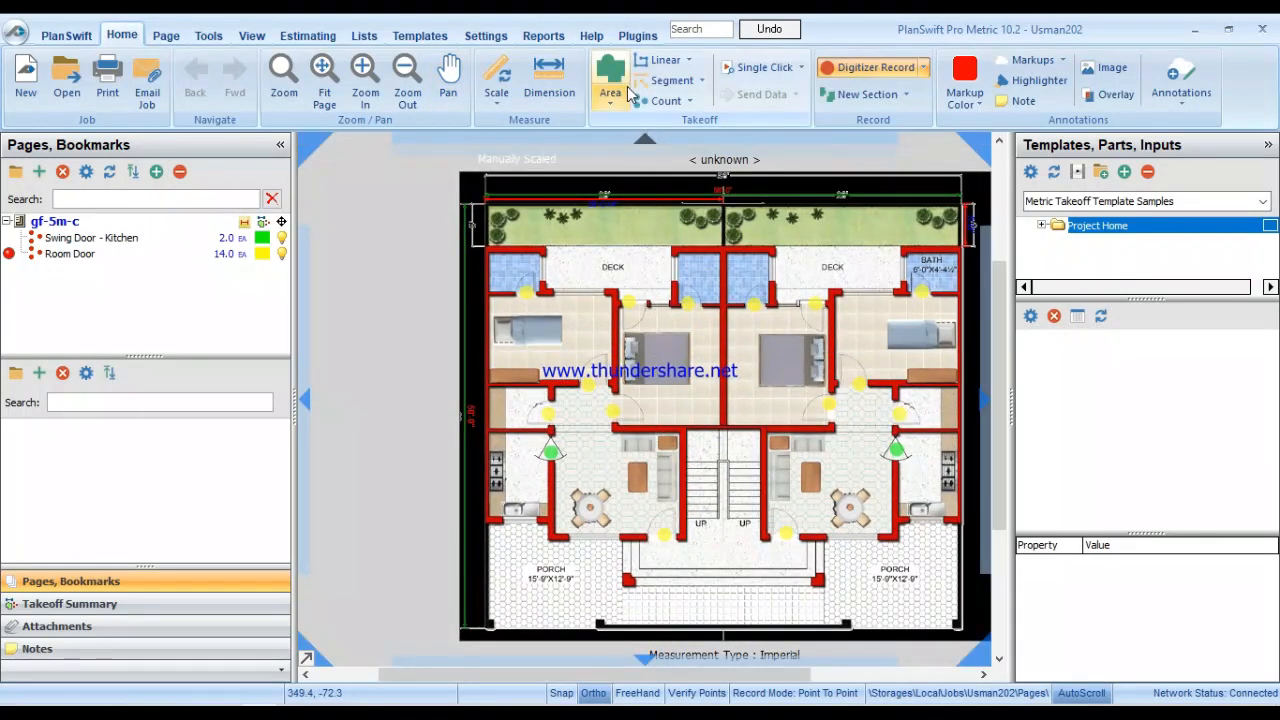
click(663, 102)
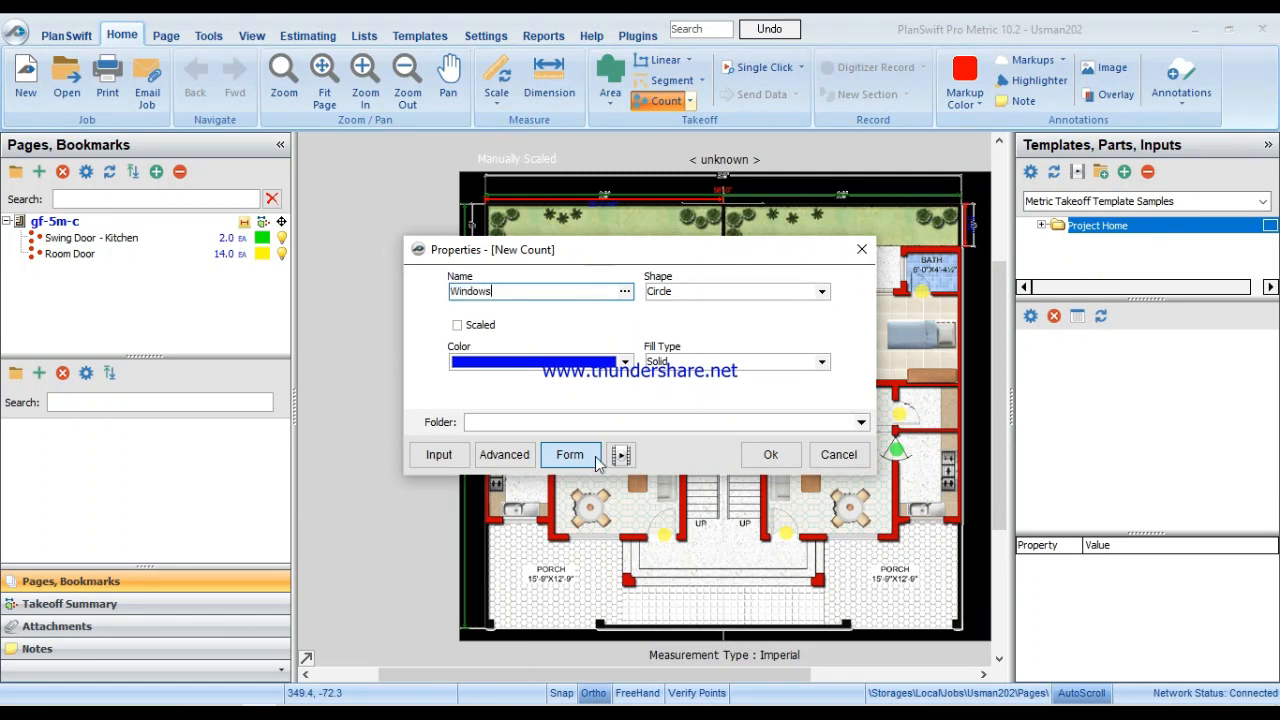
click(505, 455)
click(509, 241)
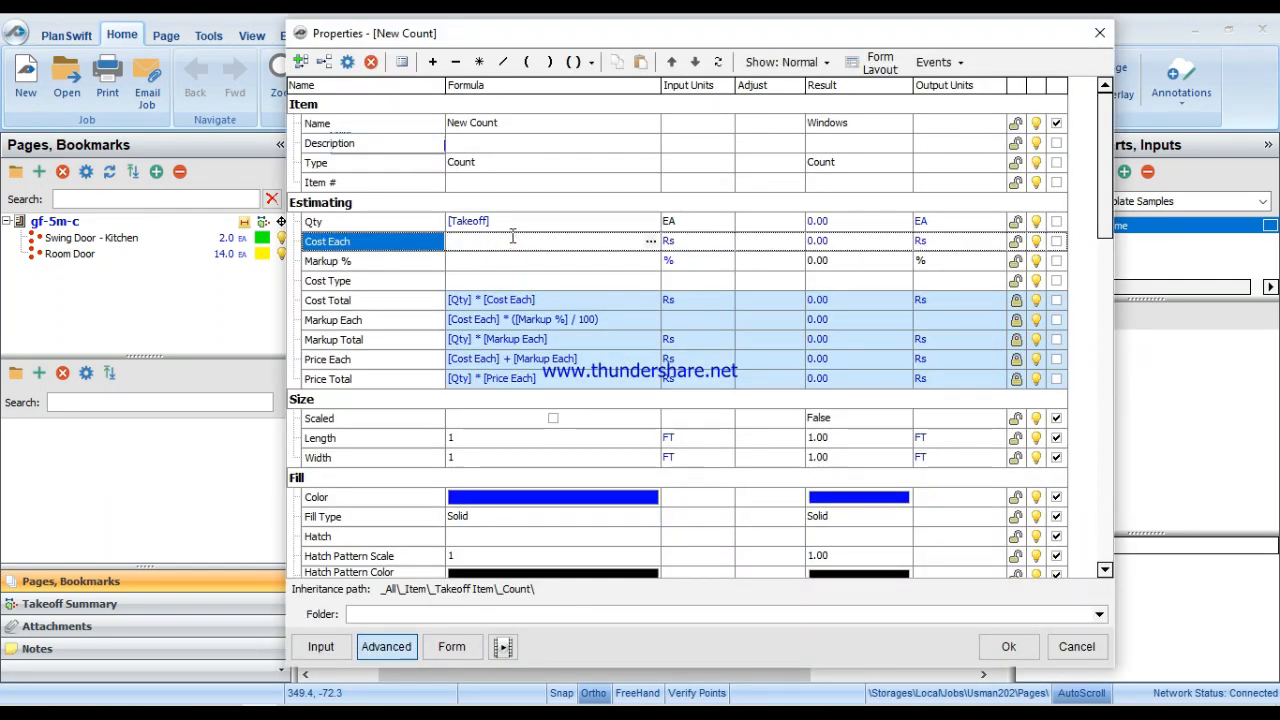
text(3500)
key(Return)
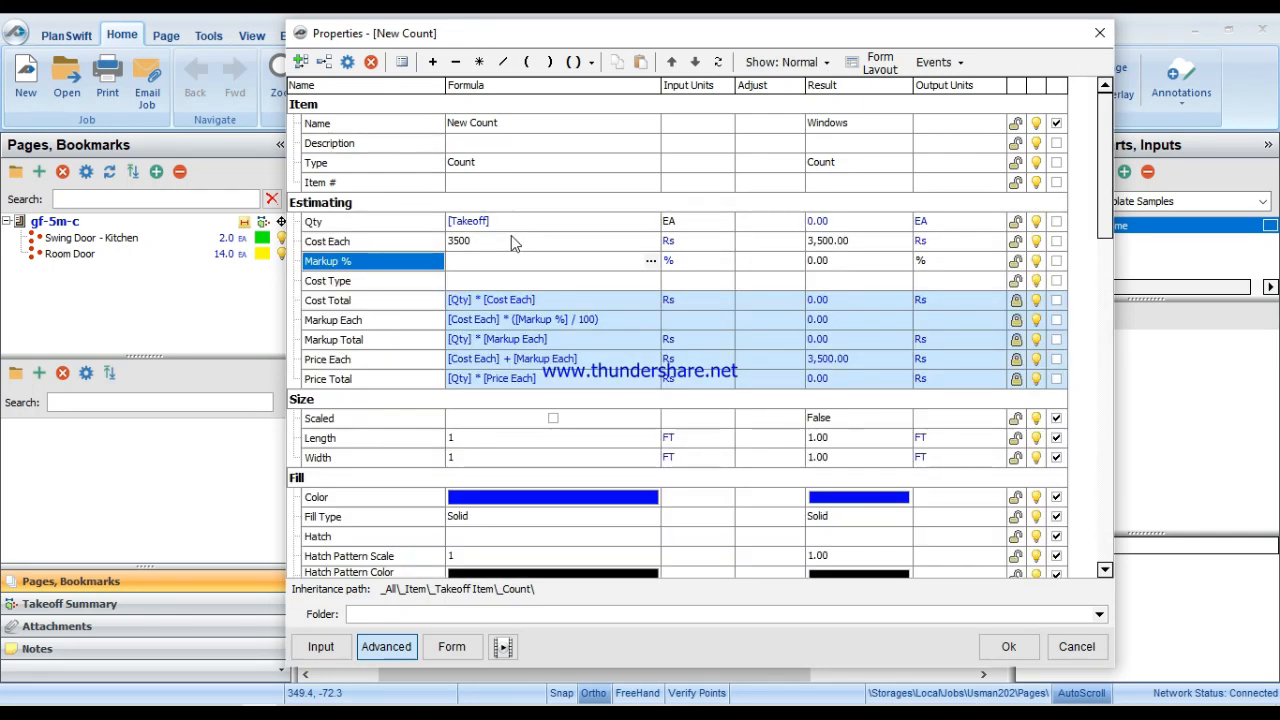
text(13)
click(1008, 646)
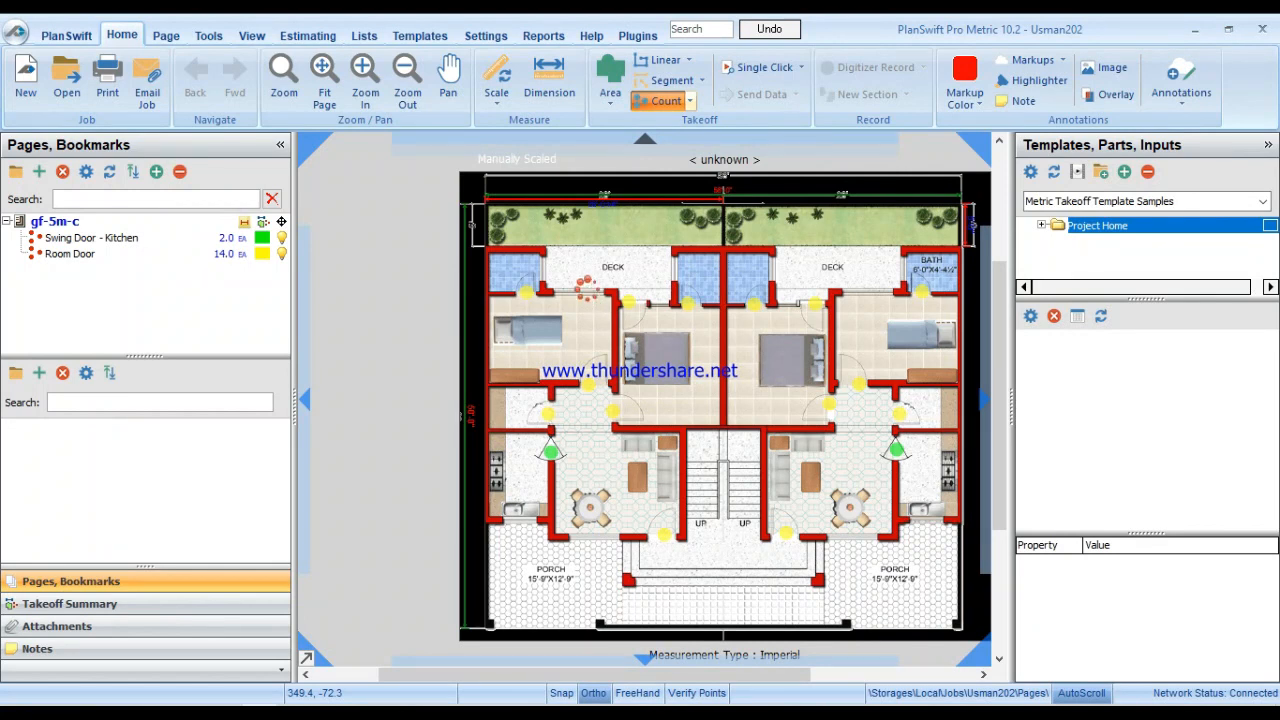
Create a count takeoff named "Windows" with a solid magenta circle, Cost Each 3500 and Markup 14%, and accept the properties.
scroll(585, 287, up, 4)
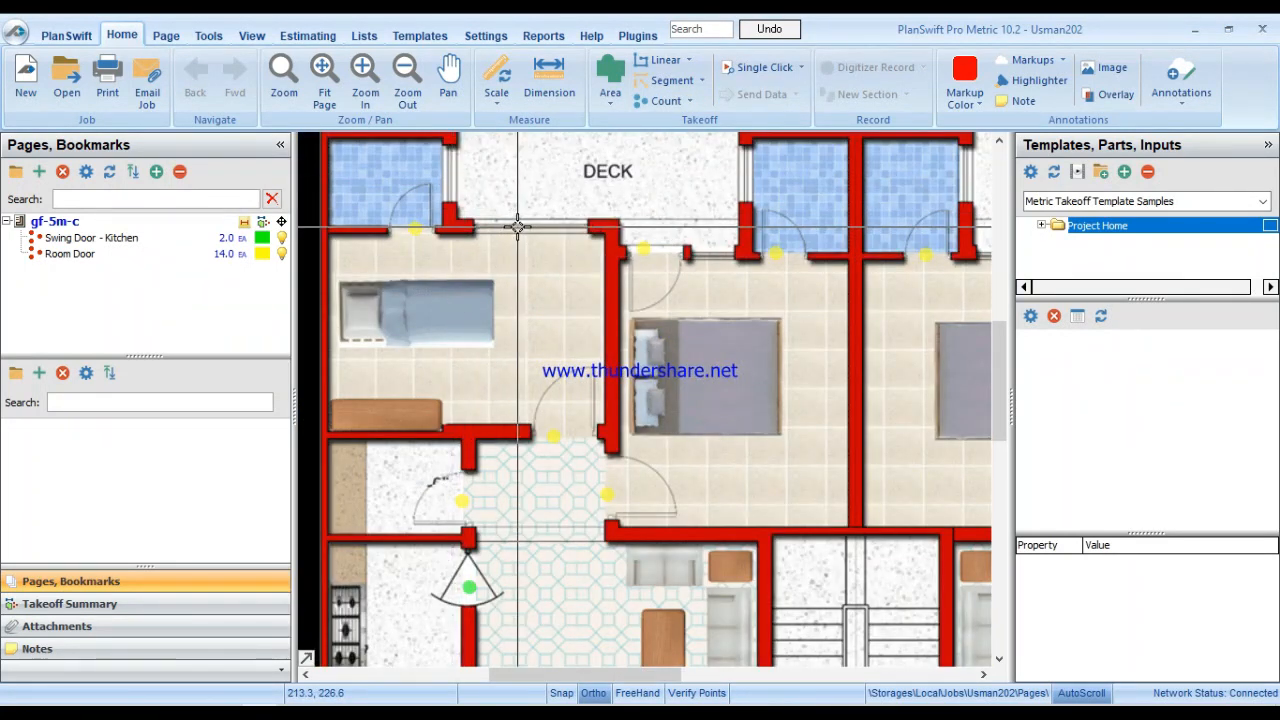
drag(489, 221, 552, 274)
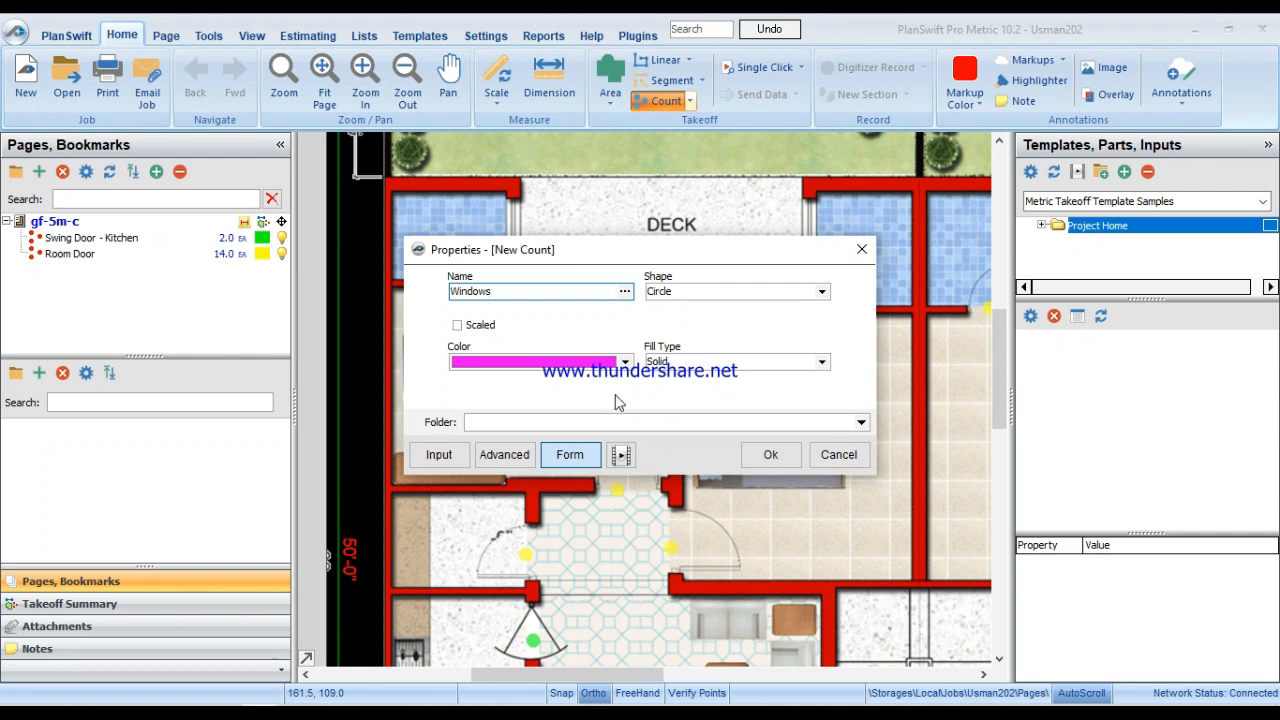
click(504, 454)
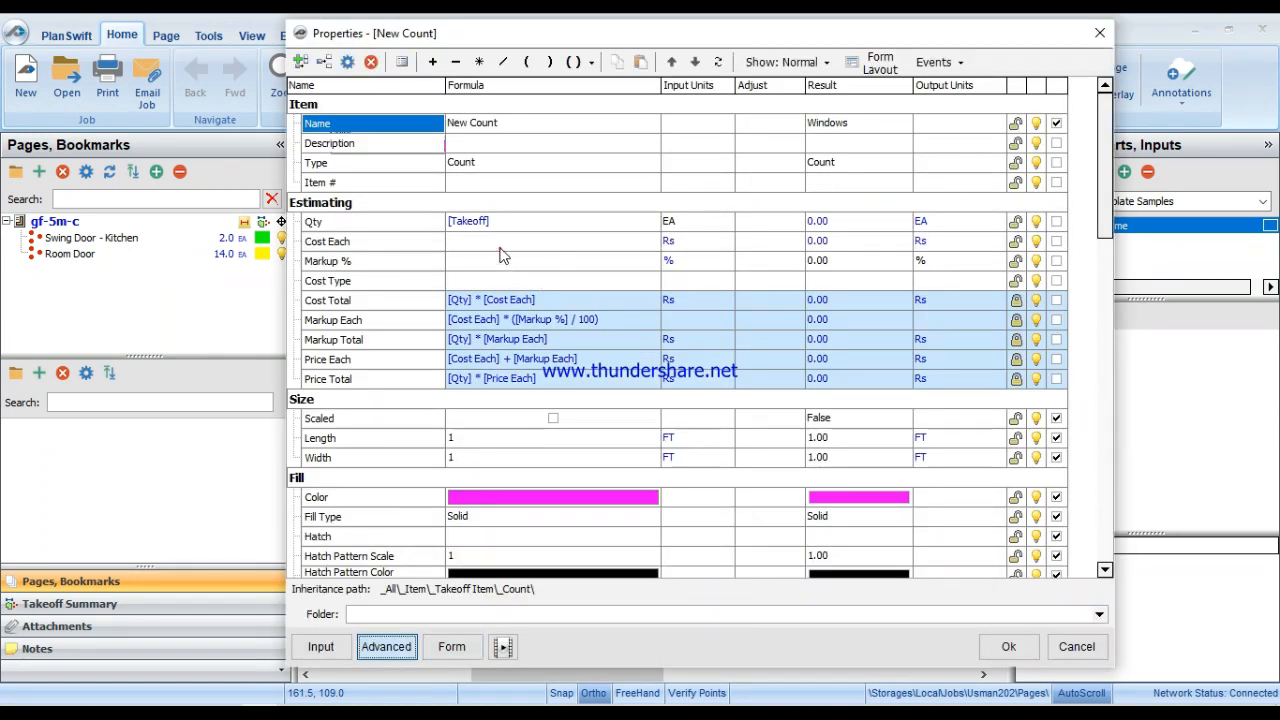
click(502, 243)
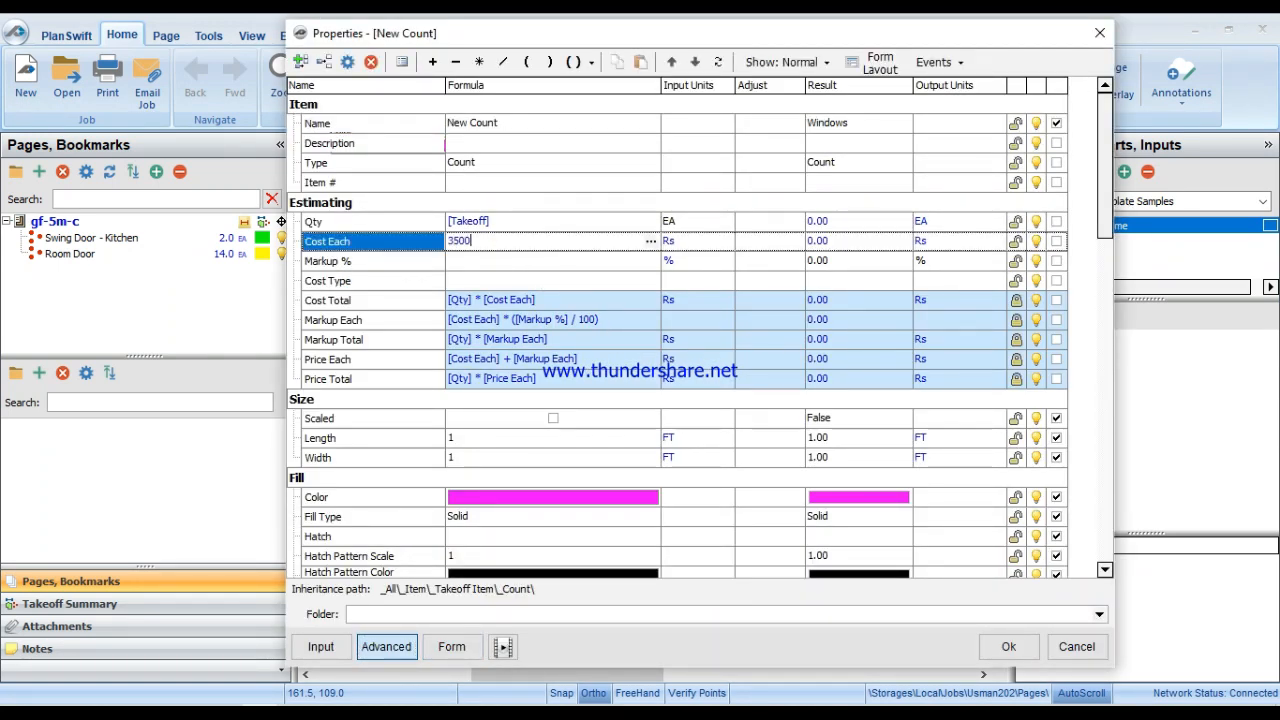
text(3500)
click(504, 254)
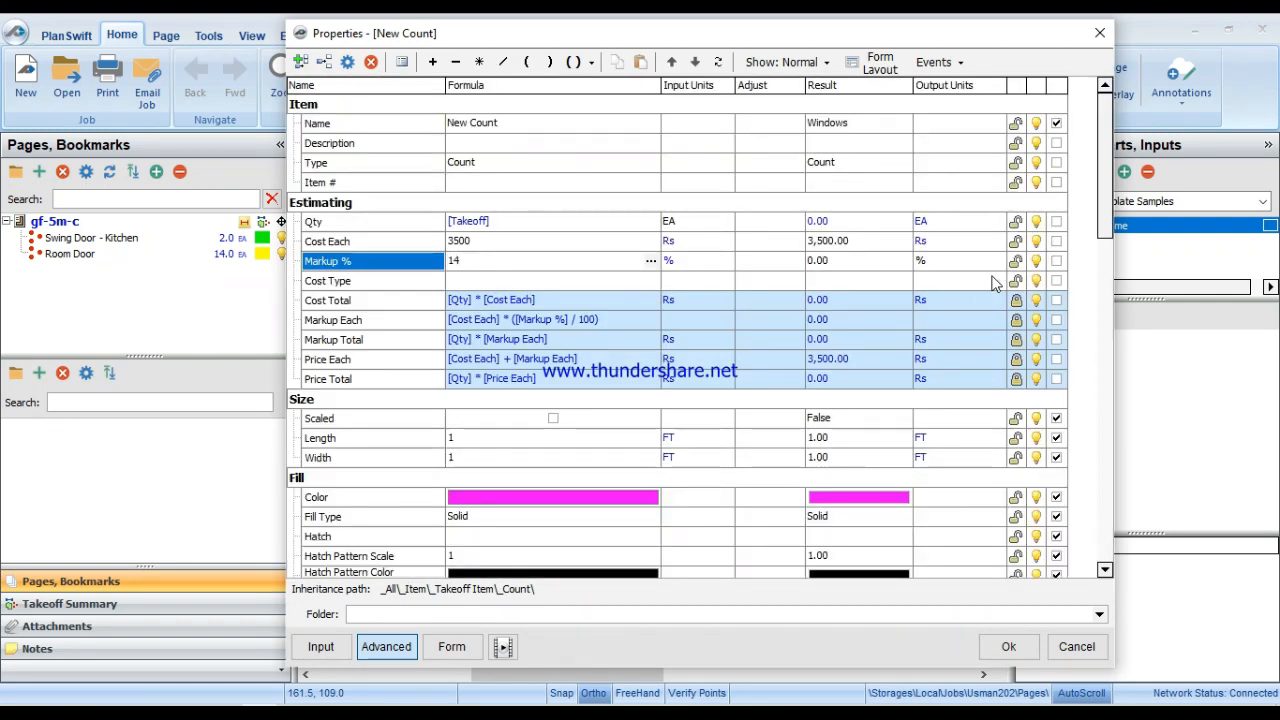
click(1000, 646)
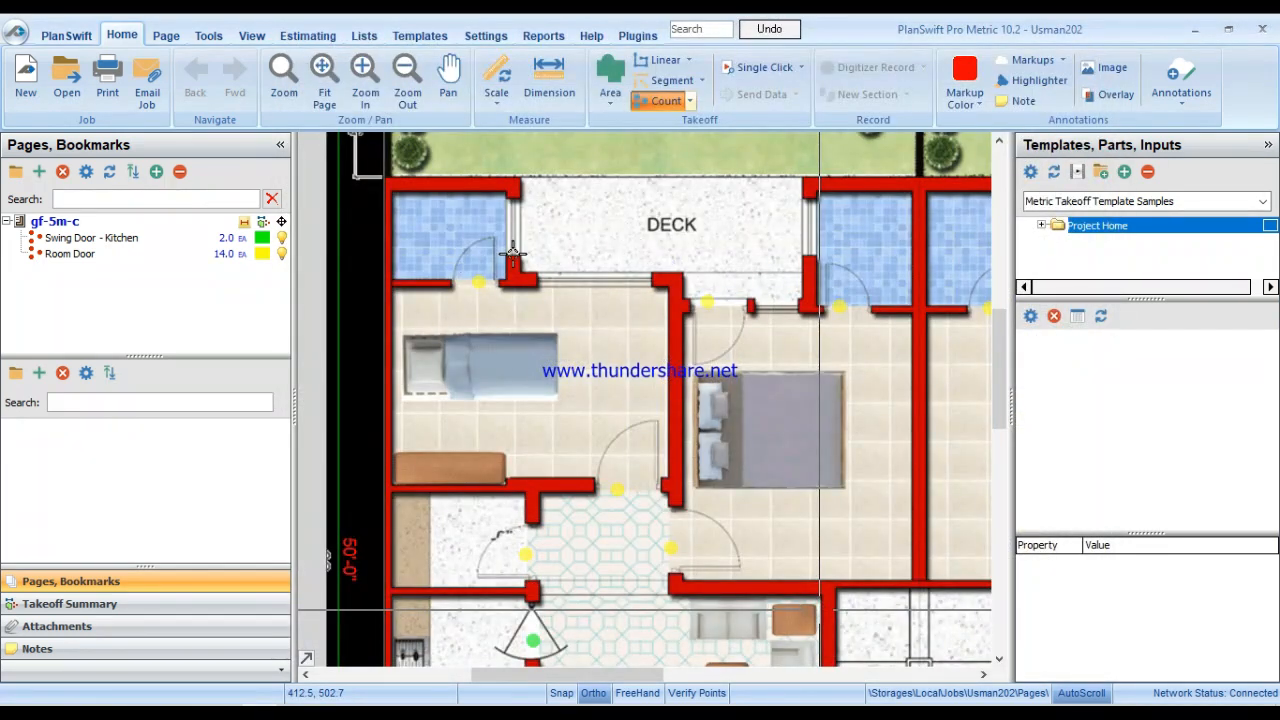
Mark the left apartment's four windows around the deck: both bathrooms, the single-bed bedroom, and beside the deck door.
click(512, 252)
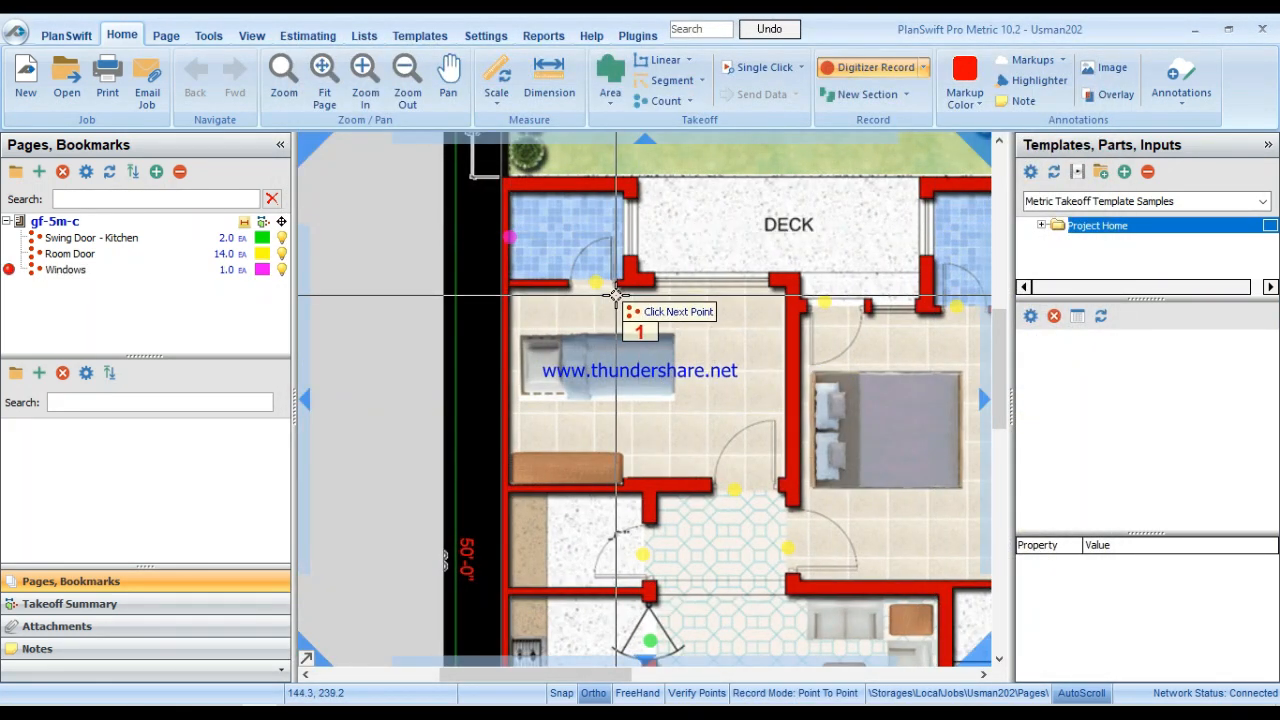
click(631, 242)
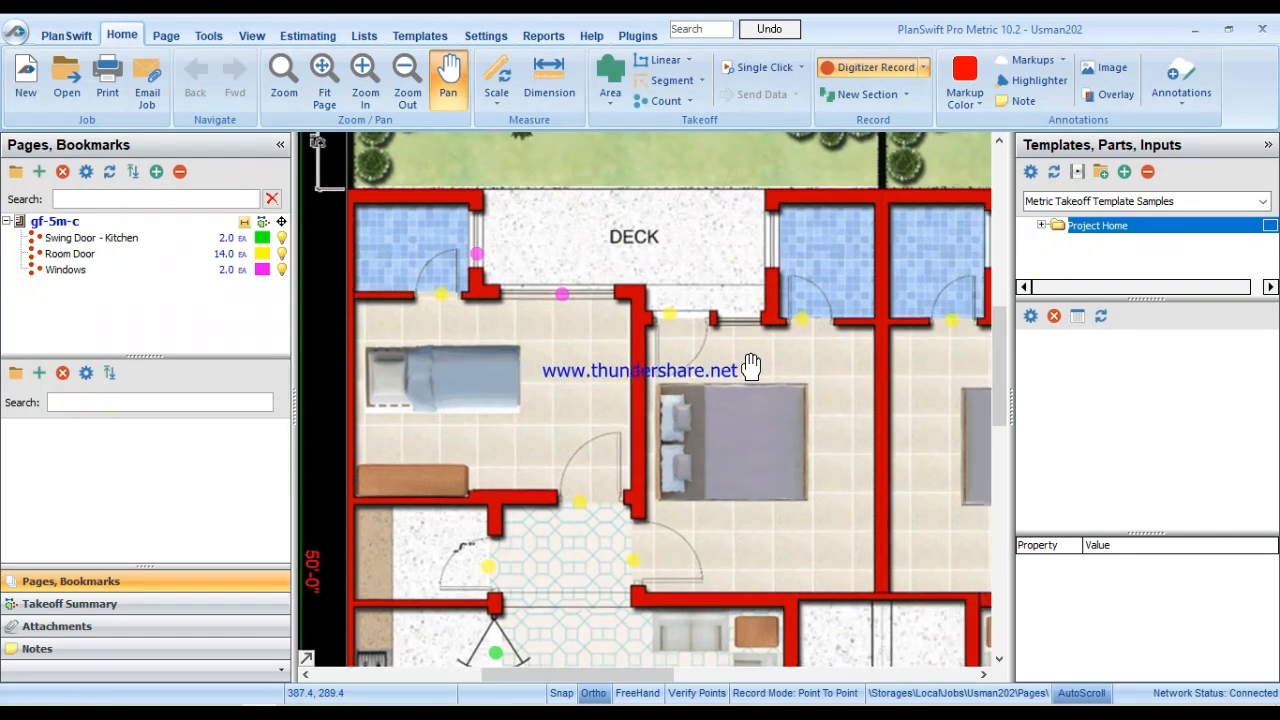
click(740, 318)
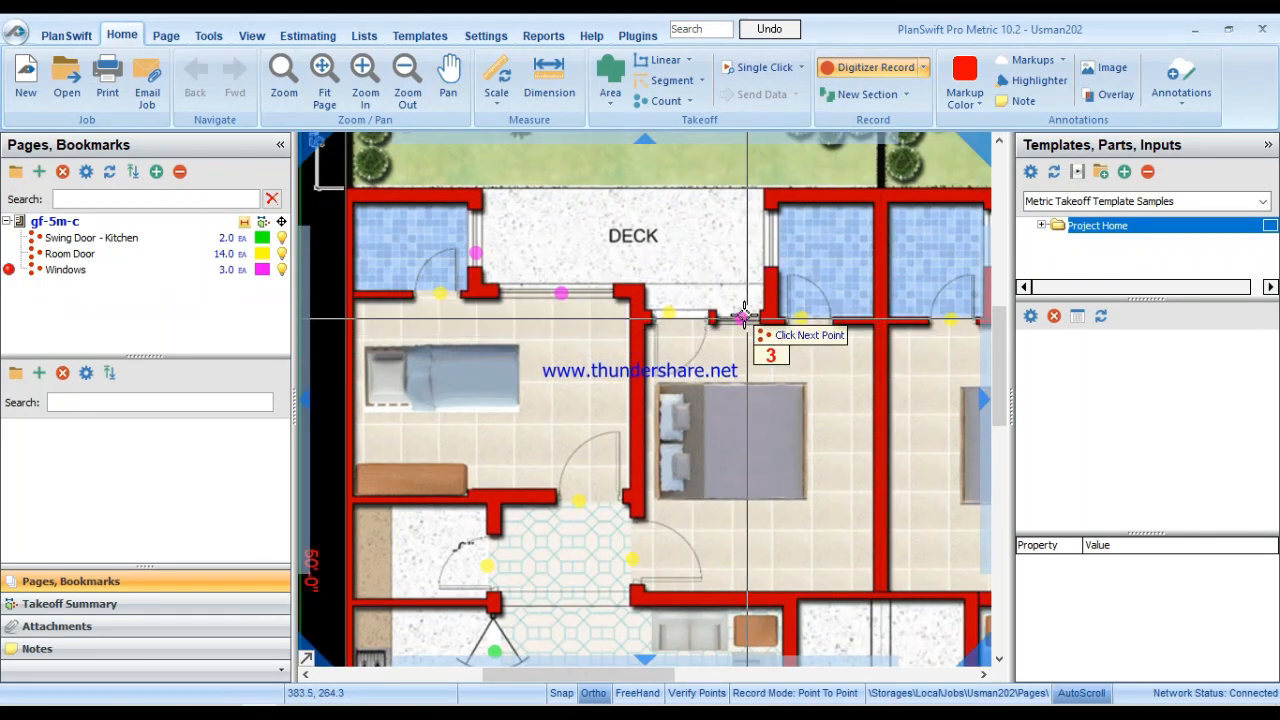
click(766, 236)
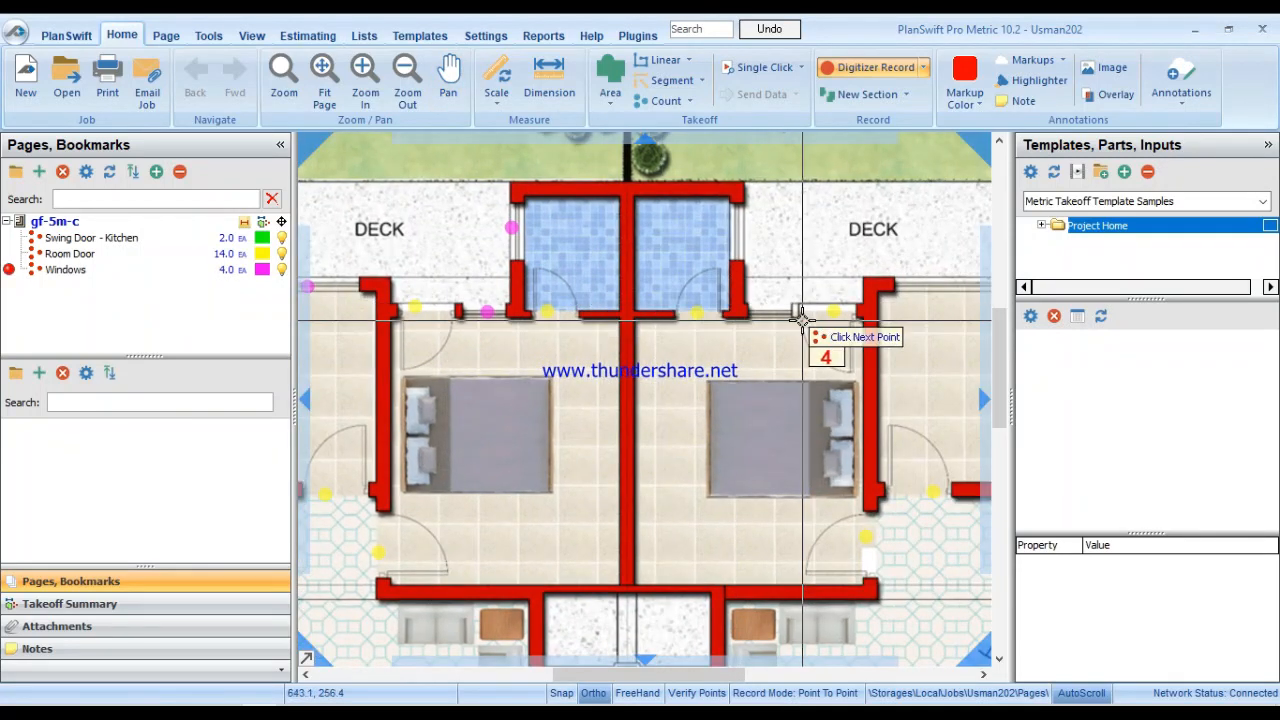
Mark the right apartment's windows beside the deck door, in the inner bathroom, and in the single-bed bedroom.
click(776, 318)
click(740, 231)
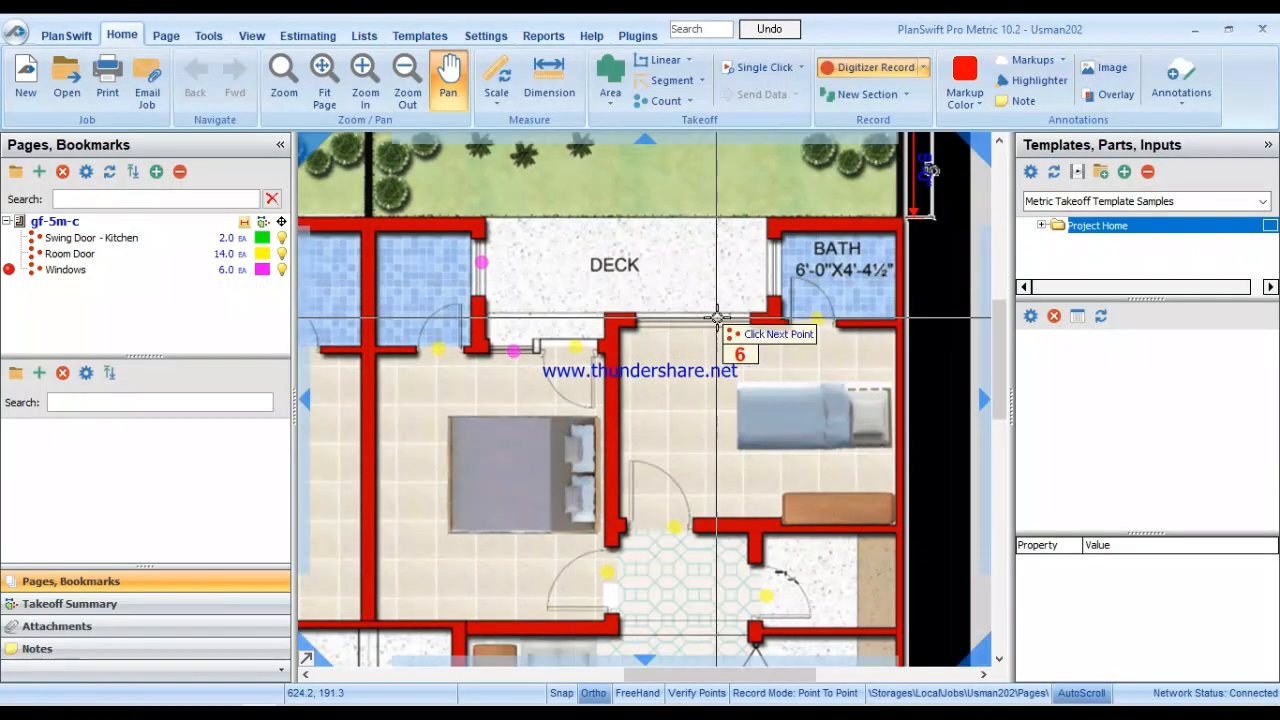
click(716, 318)
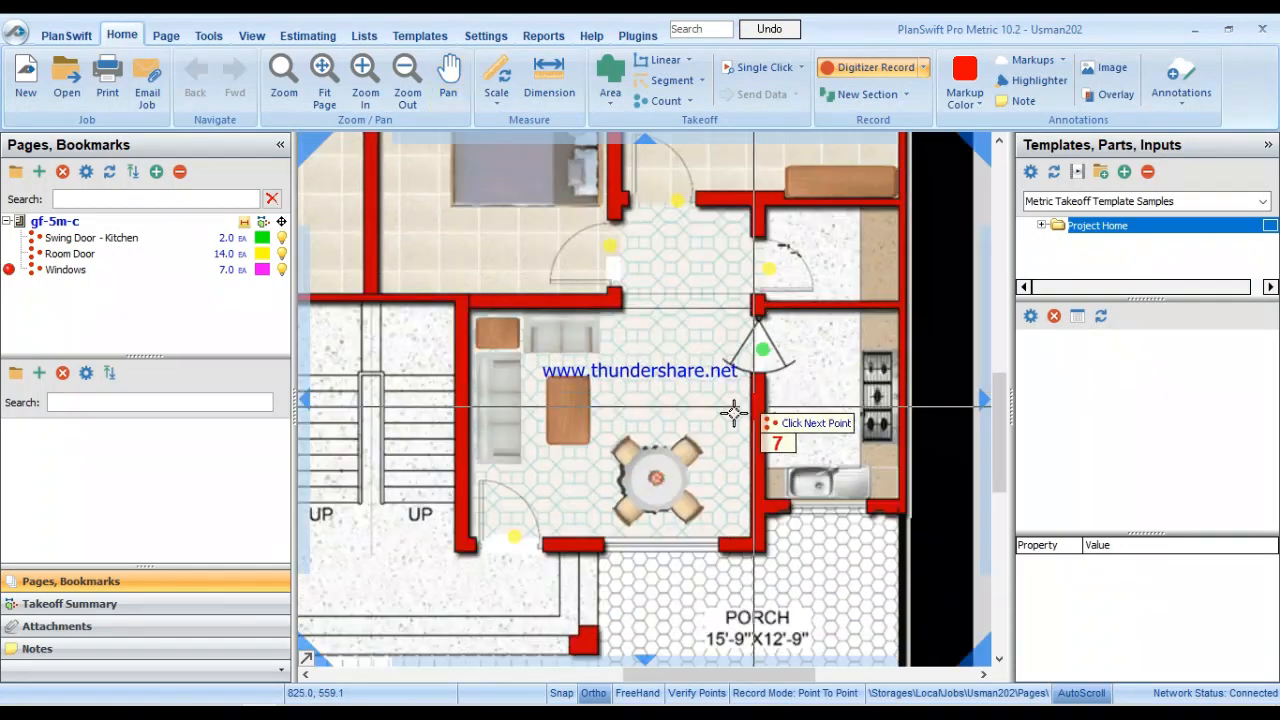
Mark the dining area and kitchen windows facing the porches in both the right and left apartments.
click(662, 545)
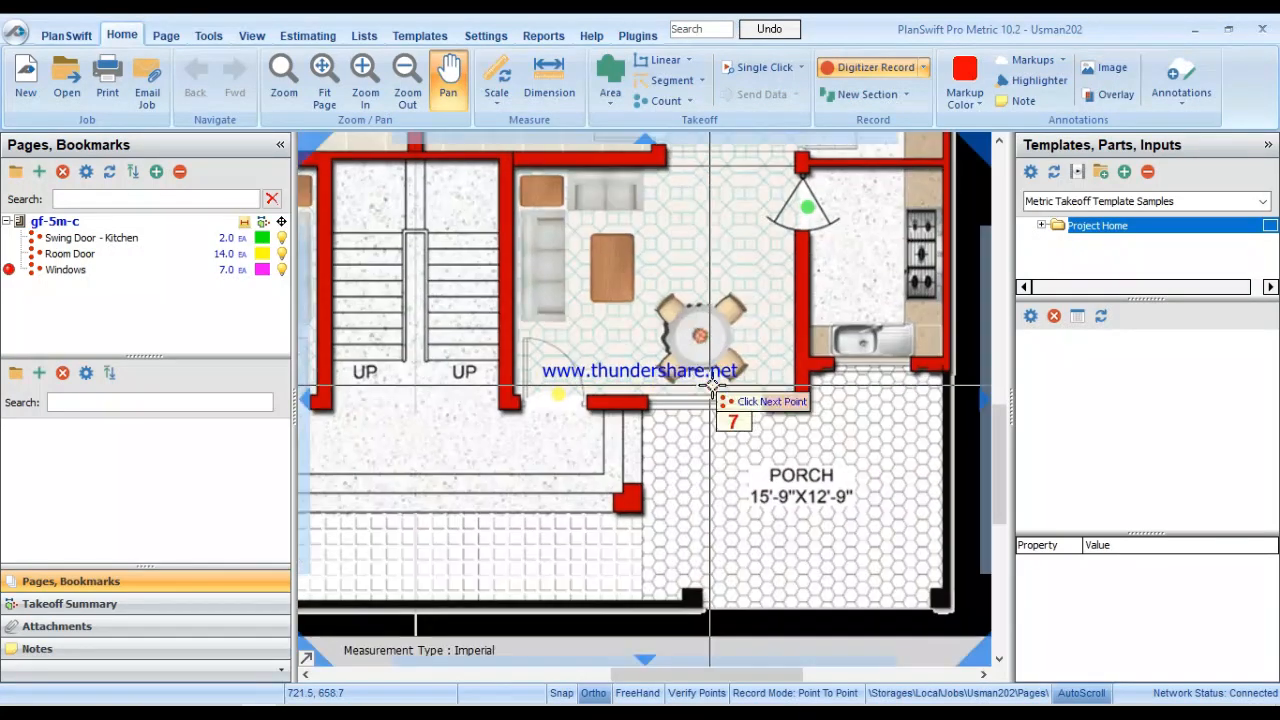
click(866, 368)
drag(575, 440, 1043, 452)
click(594, 417)
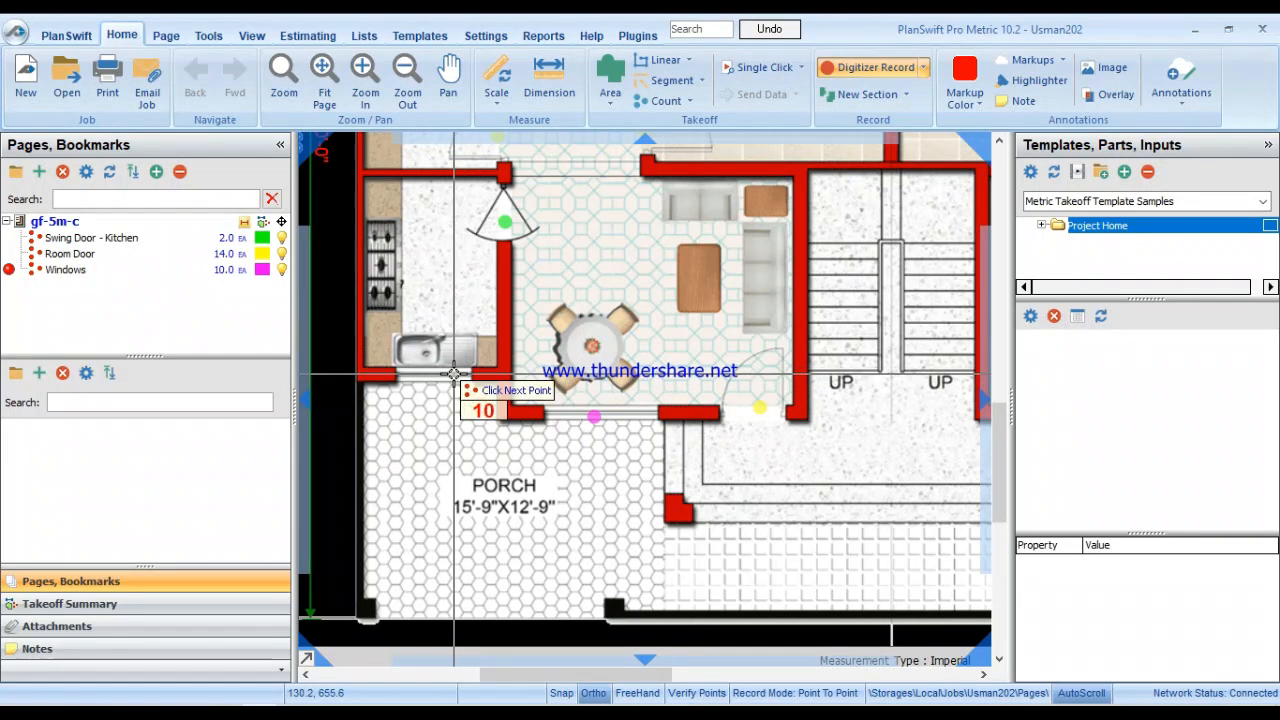
click(452, 373)
drag(482, 273, 490, 549)
drag(516, 482, 543, 606)
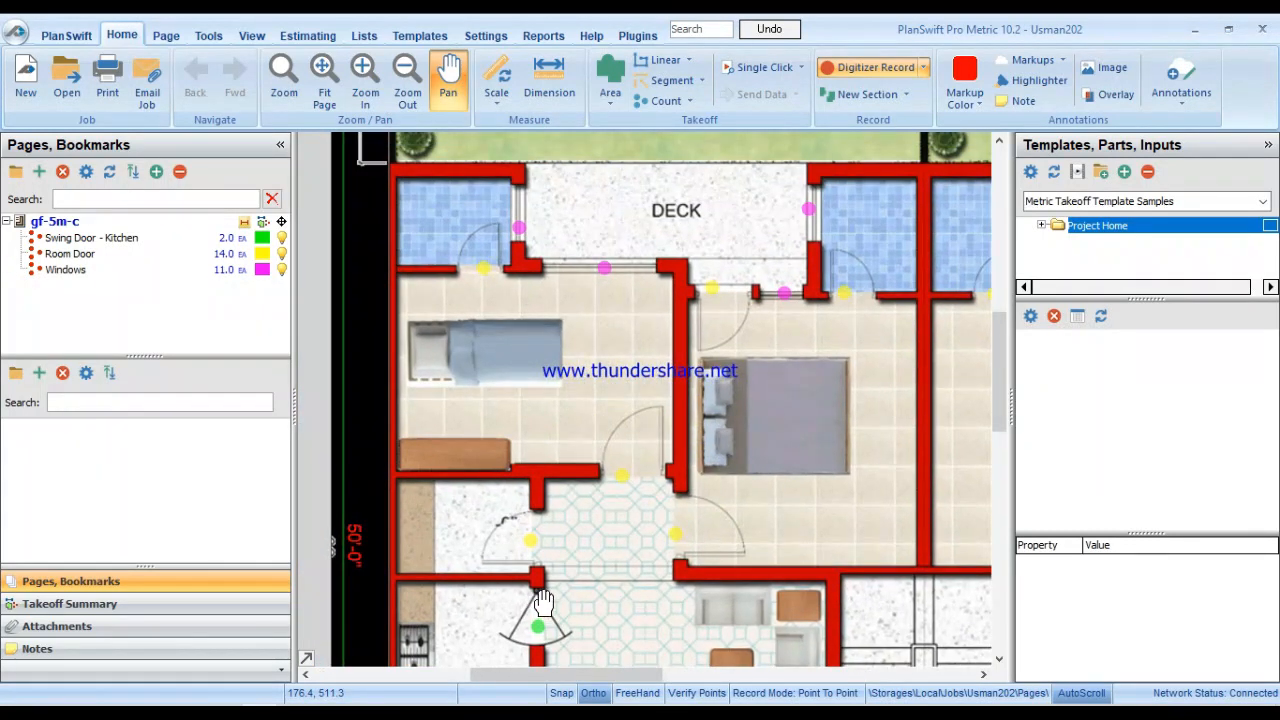
scroll(575, 540, down, 2)
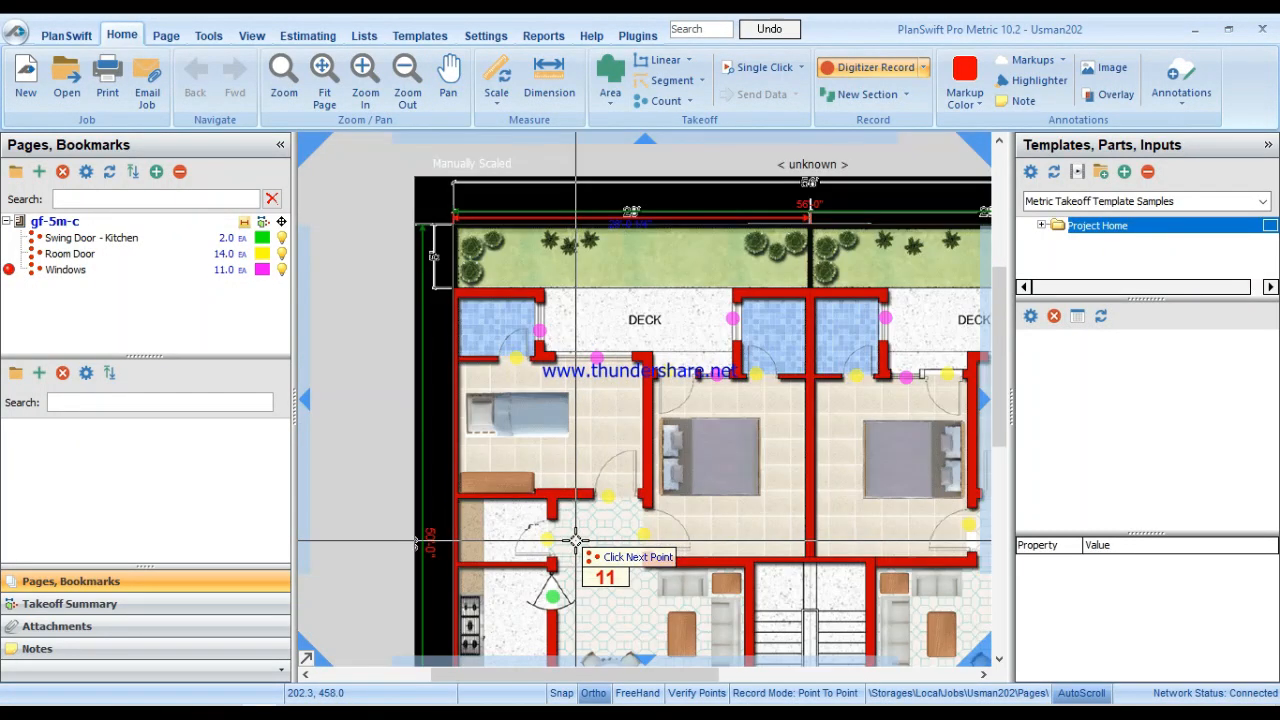
drag(797, 594, 759, 468)
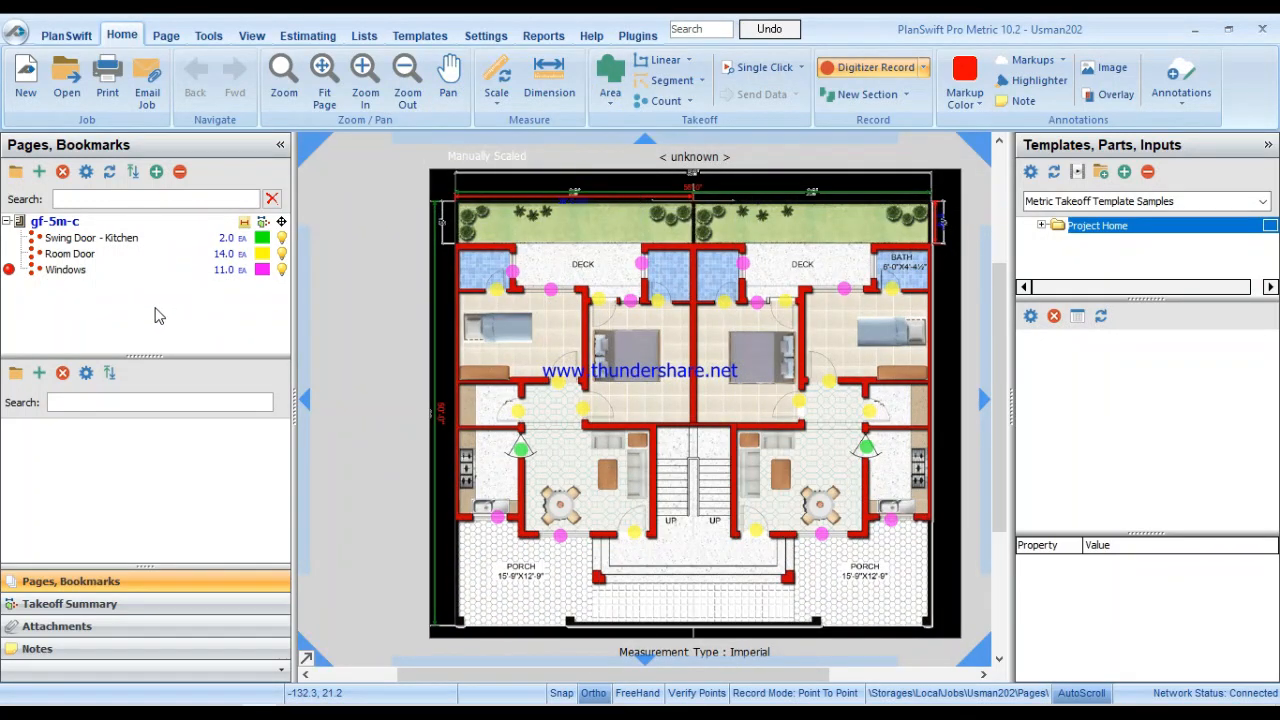
Create a count takeoff named "Single Bed" with a solid cyan circle, Cost Each 10000 and Markup 13%, and accept the properties.
click(247, 273)
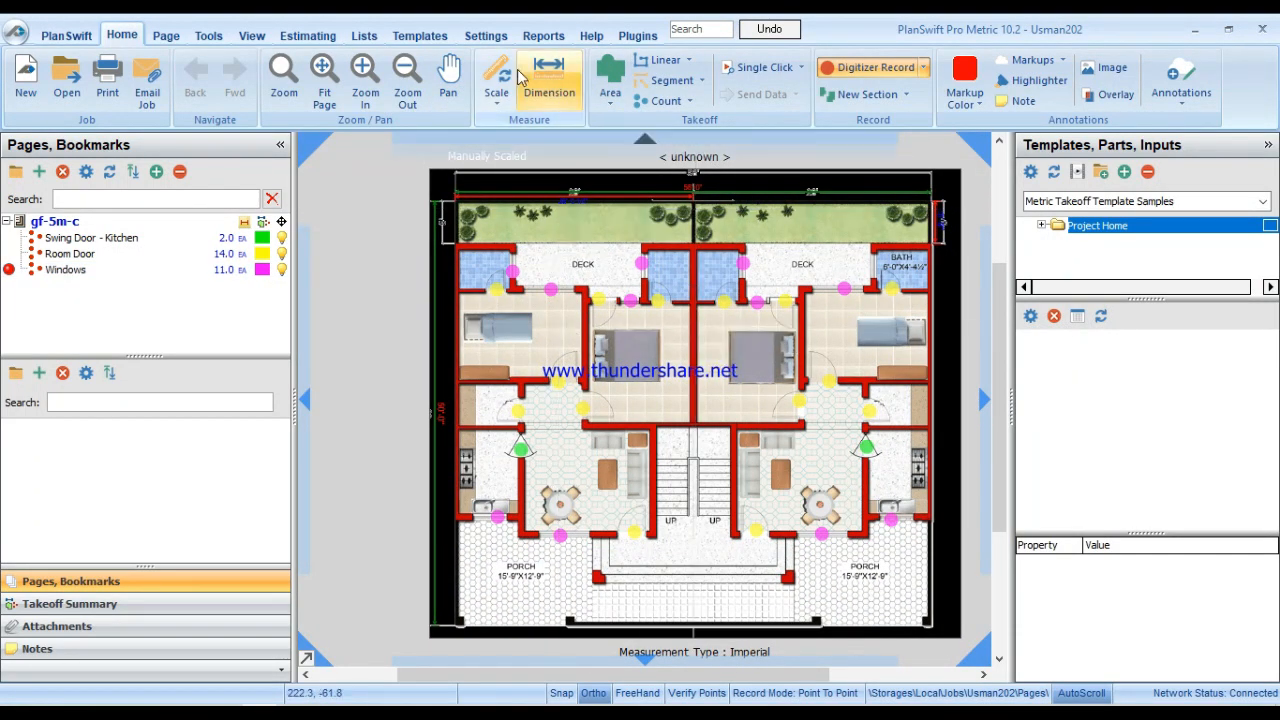
click(645, 106)
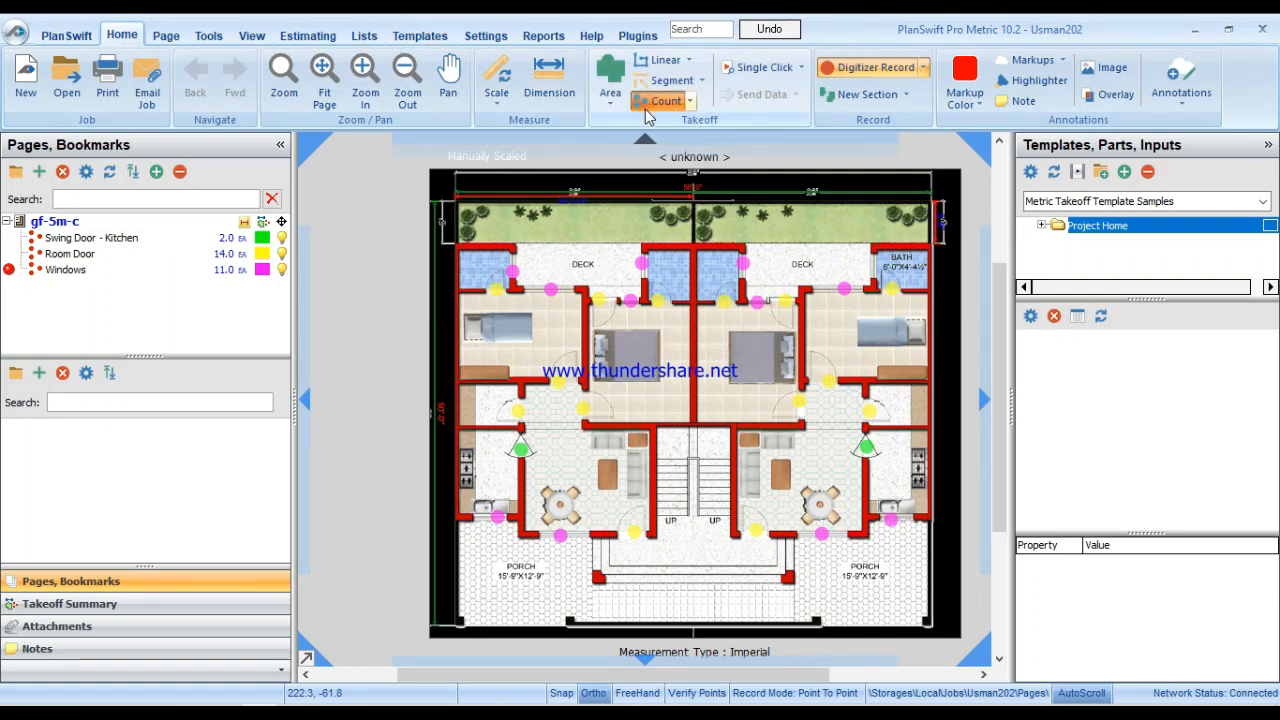
click(690, 336)
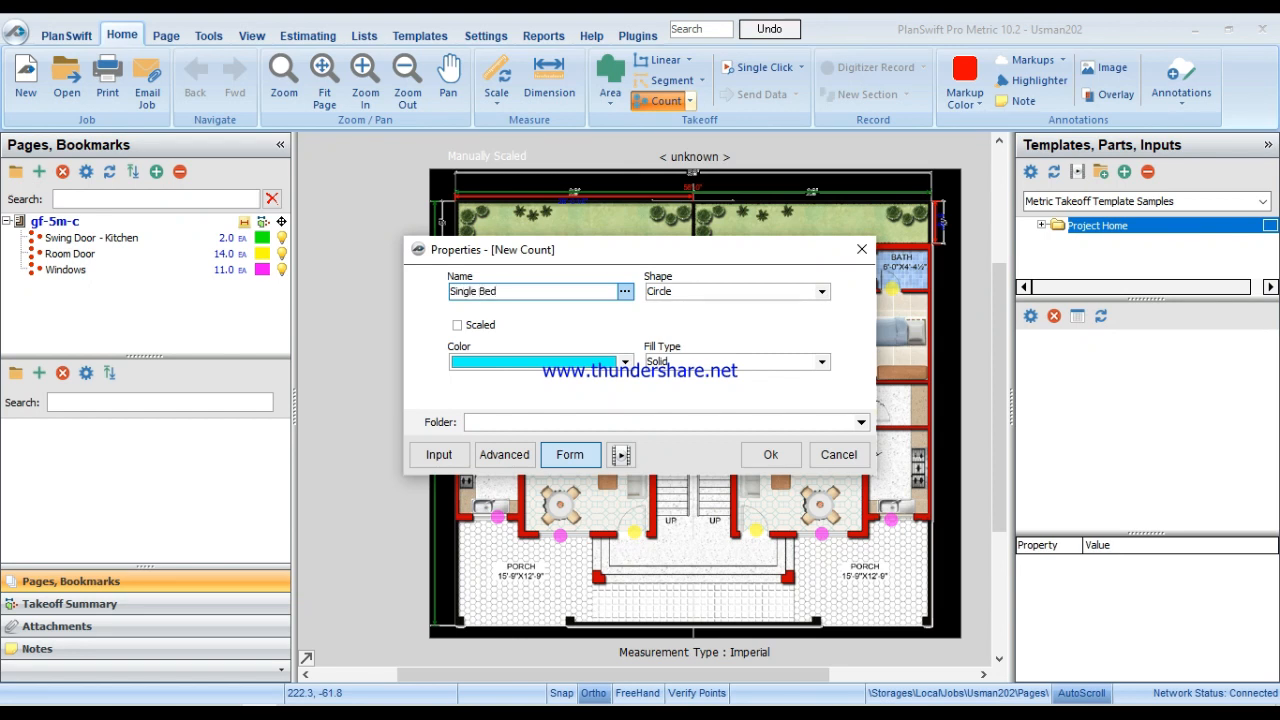
click(508, 454)
click(496, 242)
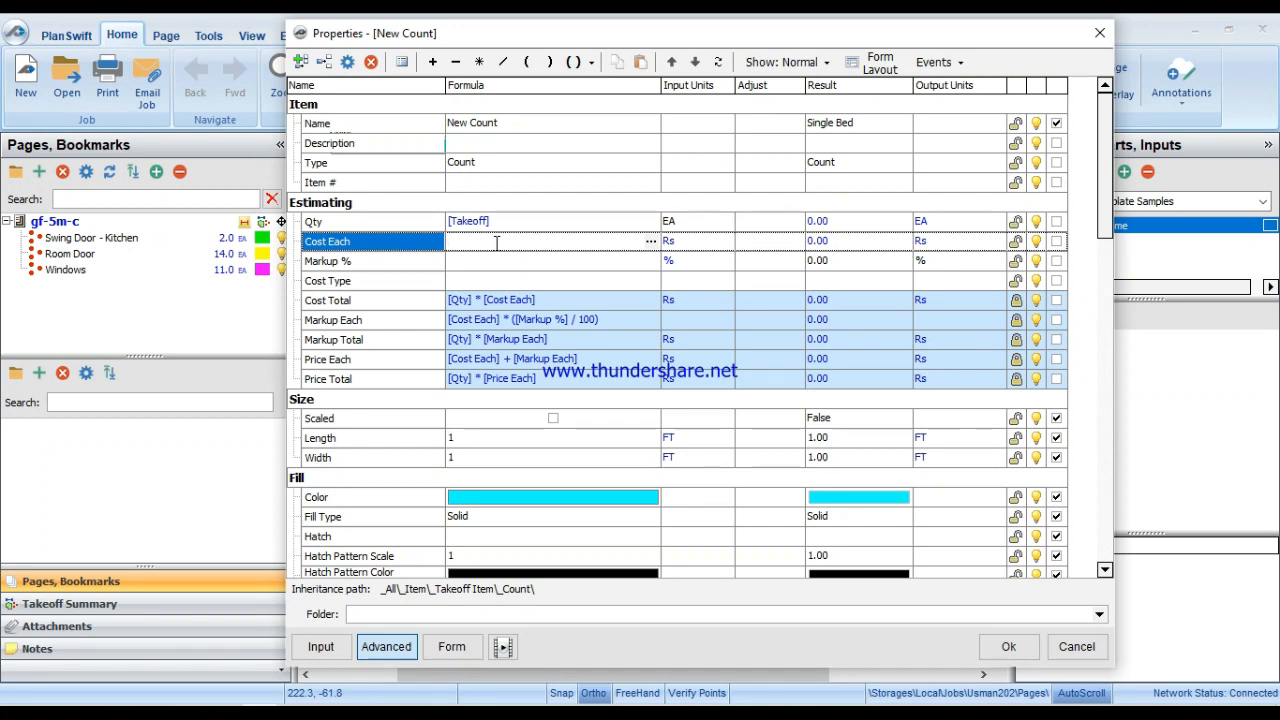
text(0000)
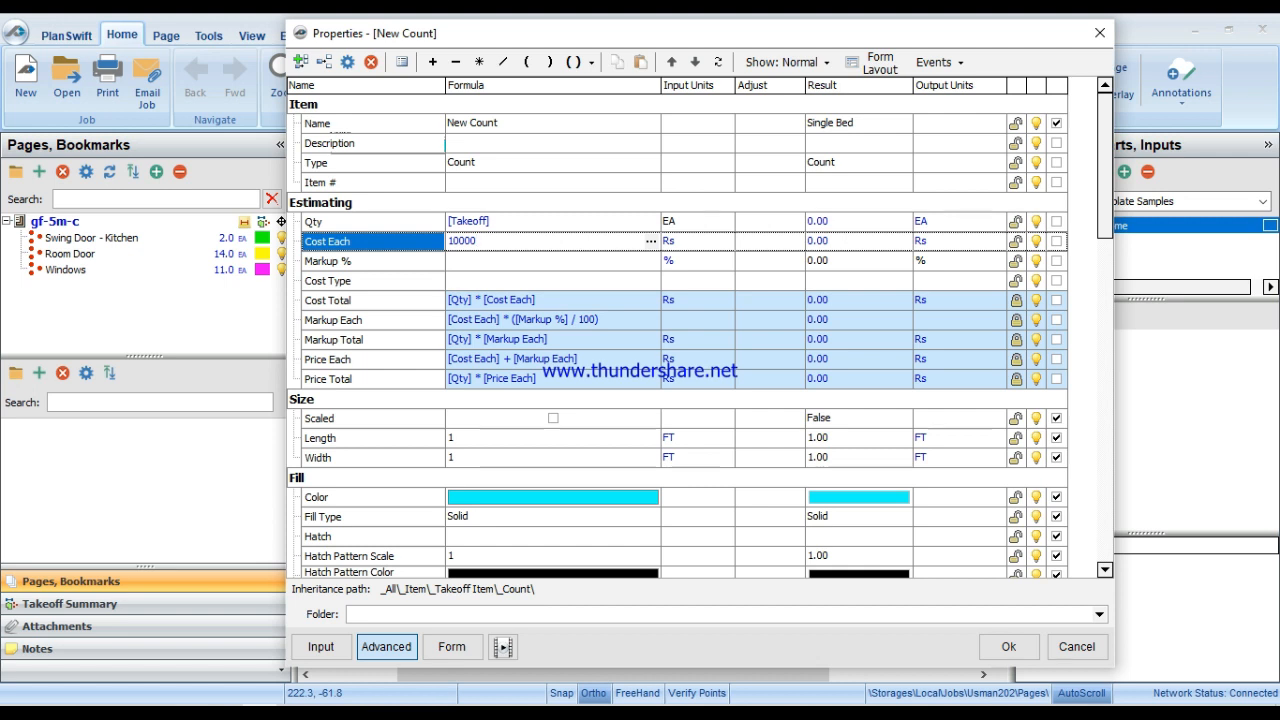
text(0)
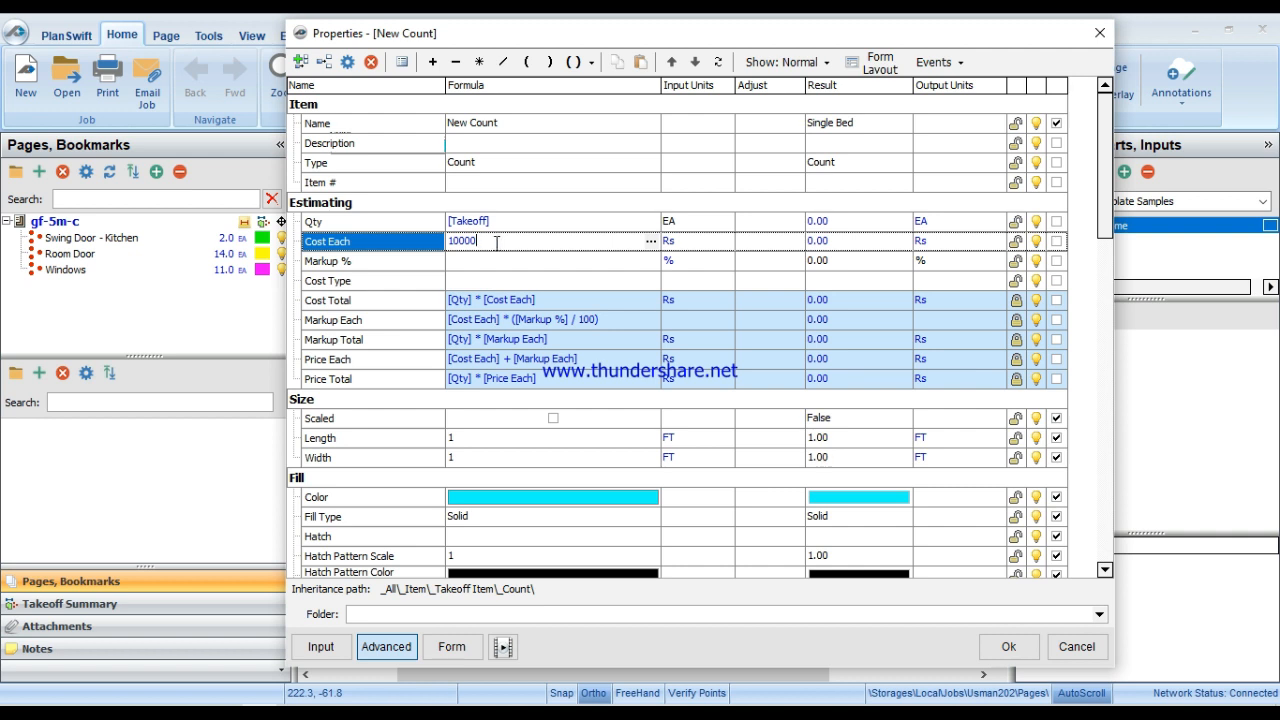
key(Return)
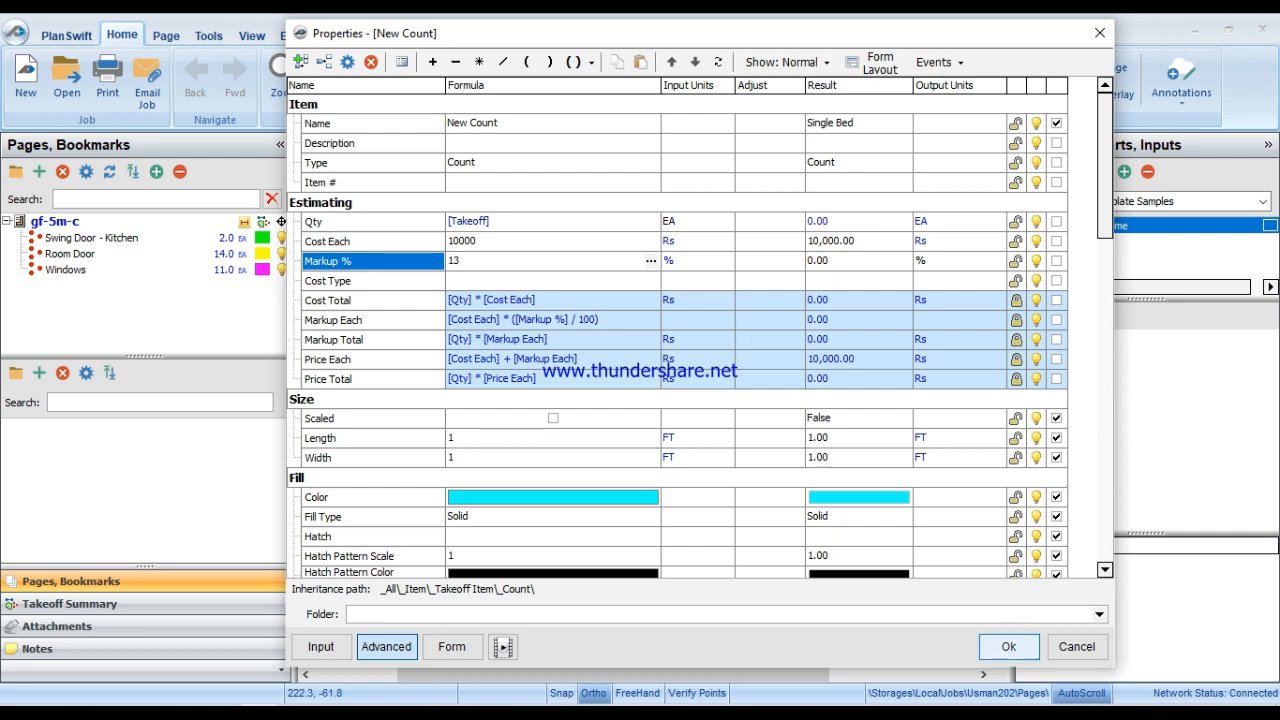
click(1008, 646)
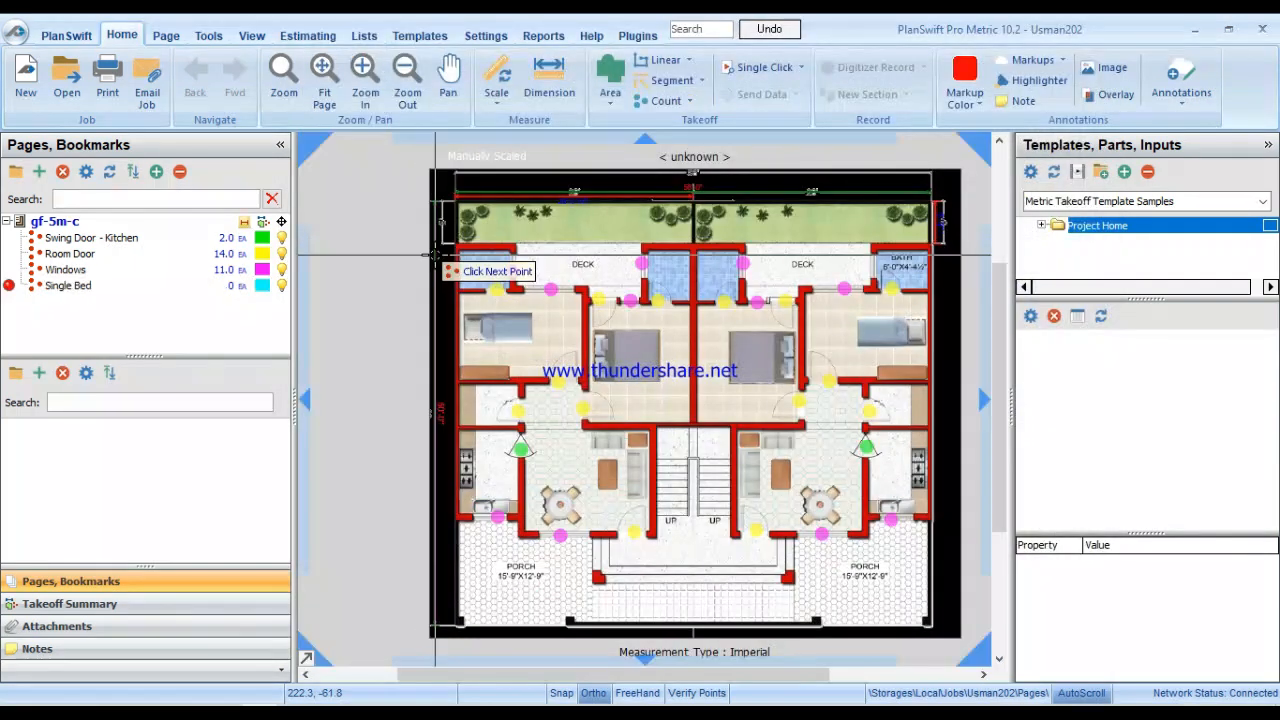
Mark the single bed in the outer bedroom of both the left and right apartments.
click(624, 208)
drag(762, 227, 550, 321)
click(781, 307)
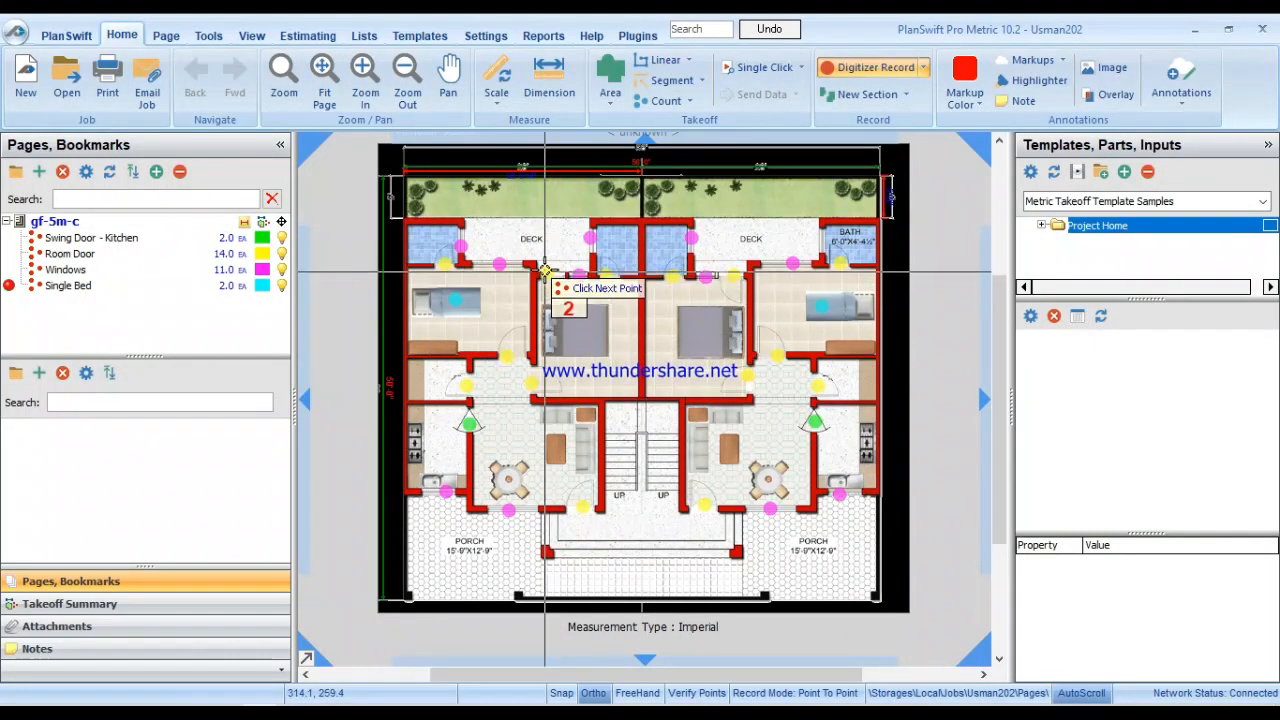
click(666, 104)
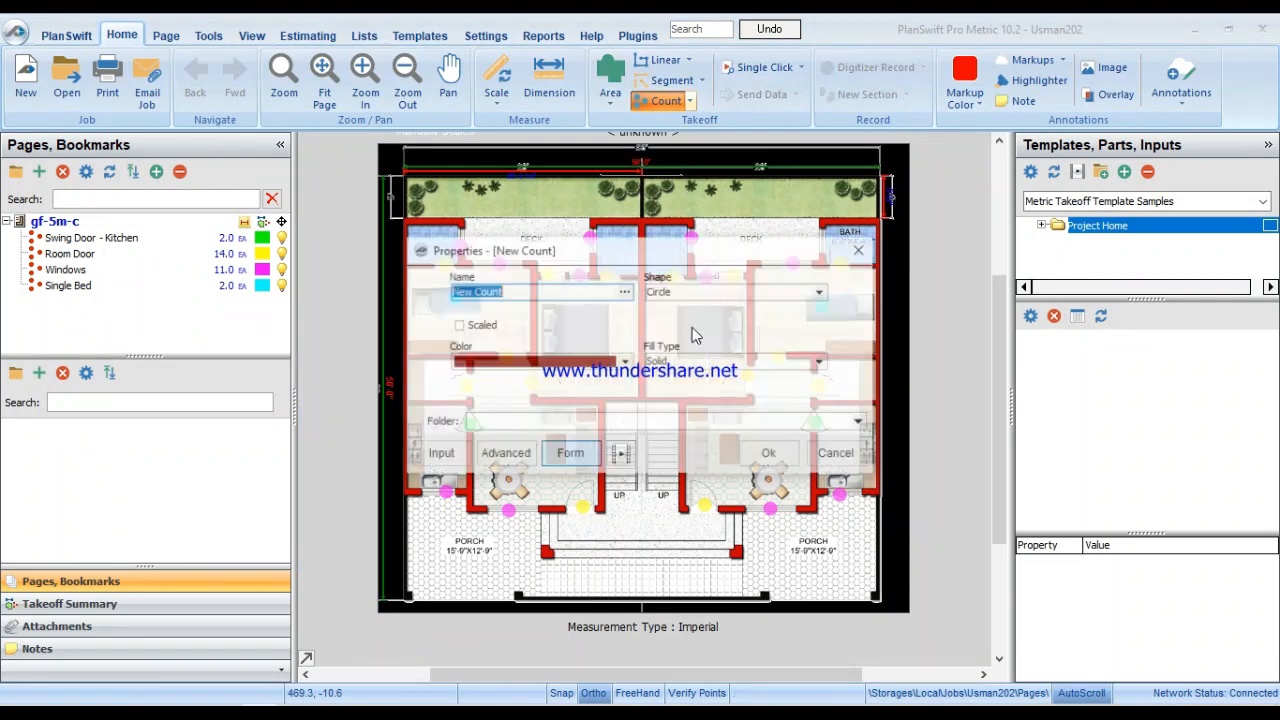
text(Double)
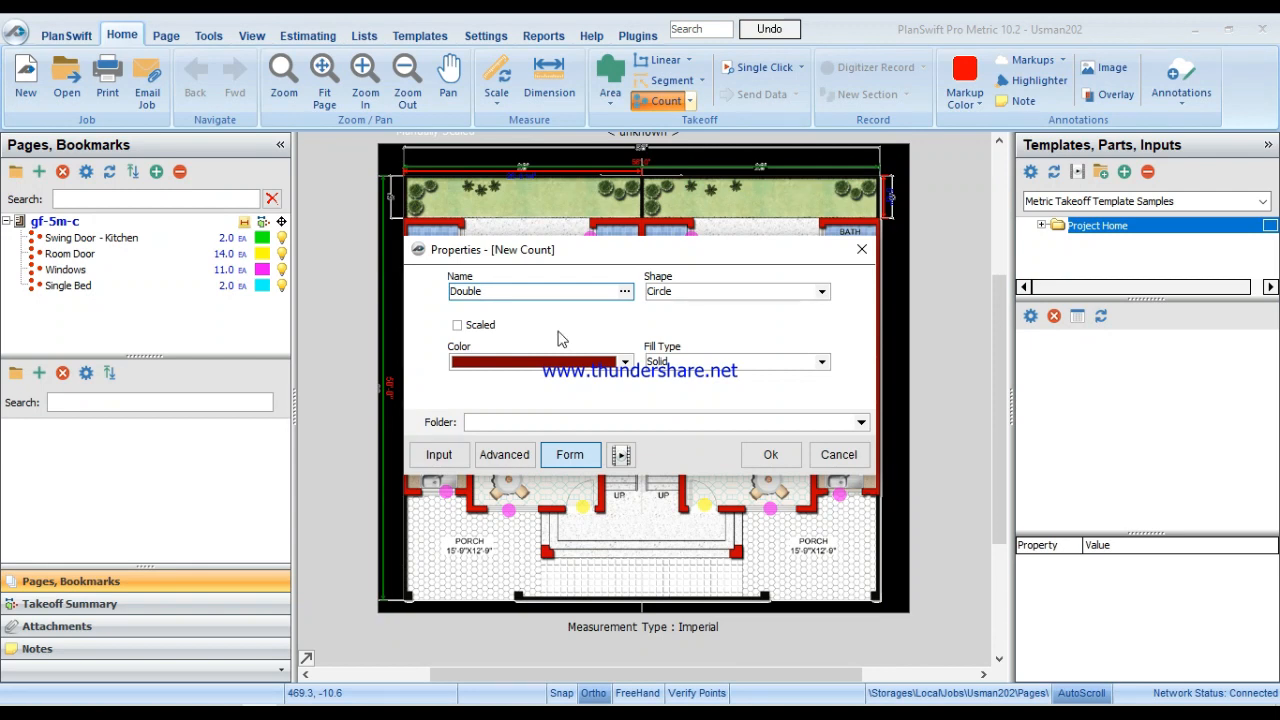
click(504, 454)
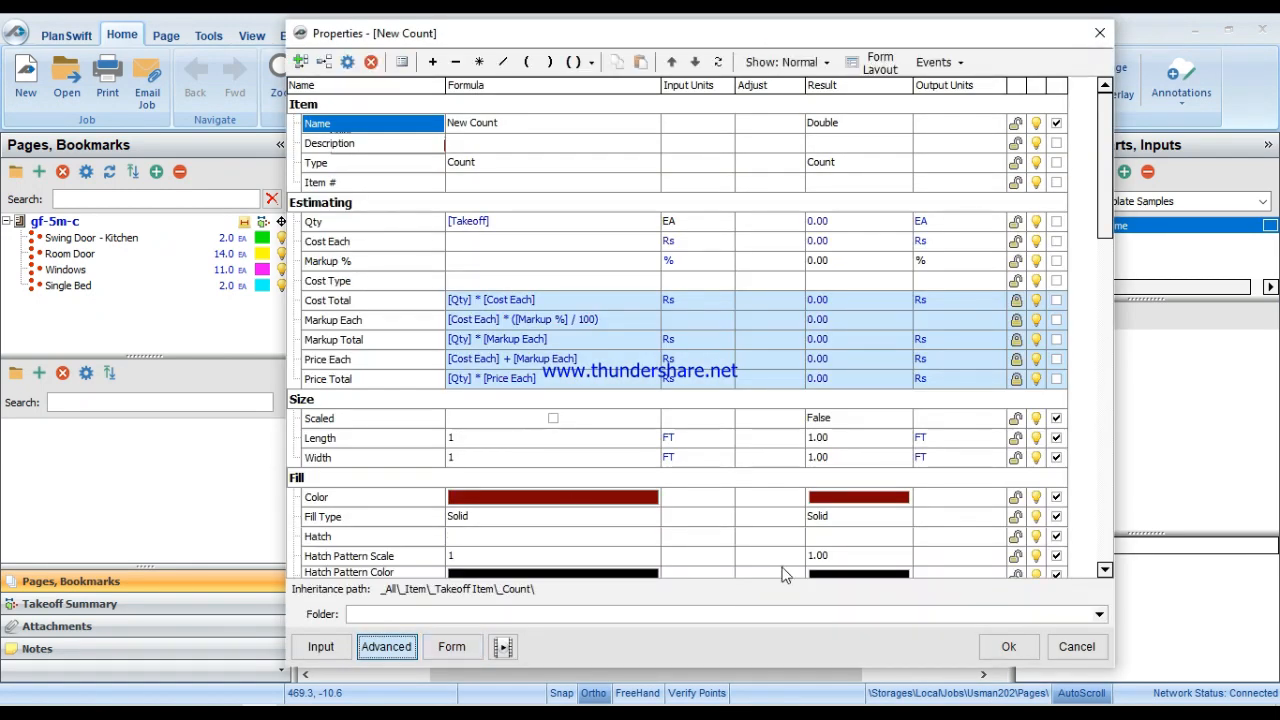
click(1077, 646)
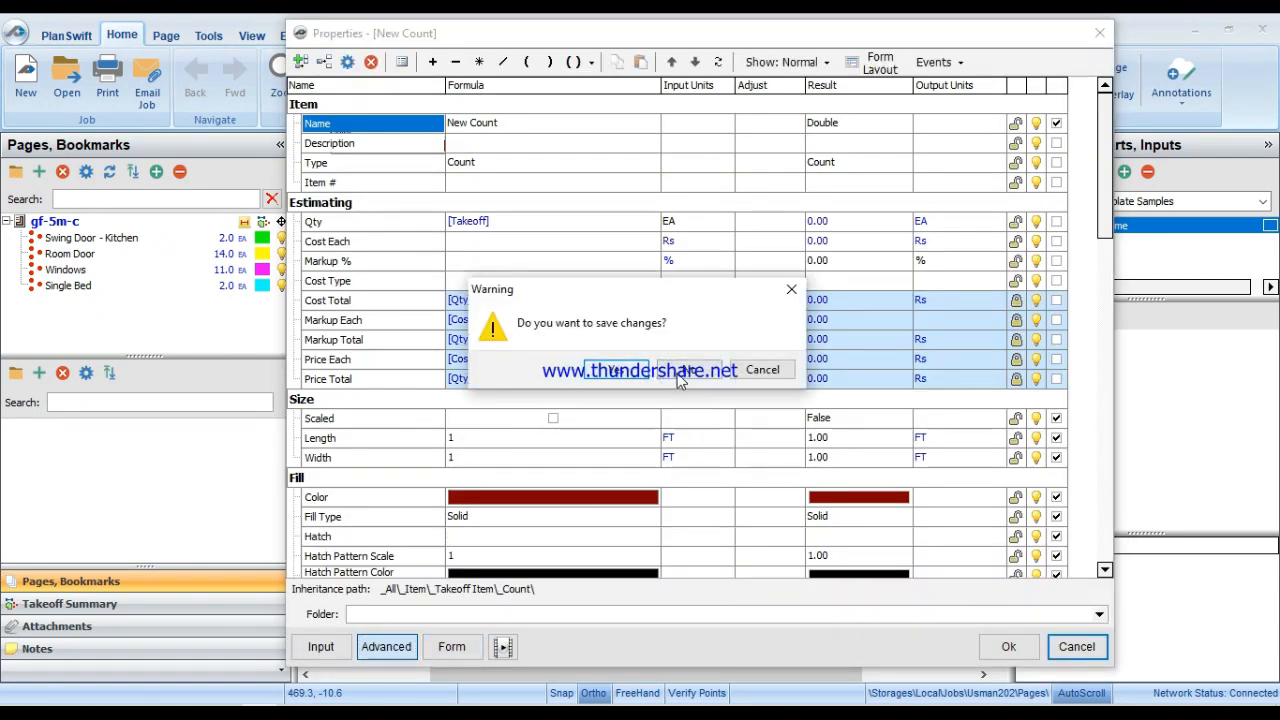
click(677, 373)
Create a dark green count takeoff named "Double Bed" with Cost Each 35000 and Markup 15%, and mark the double bed in both apartments.
scroll(594, 325, down, 3)
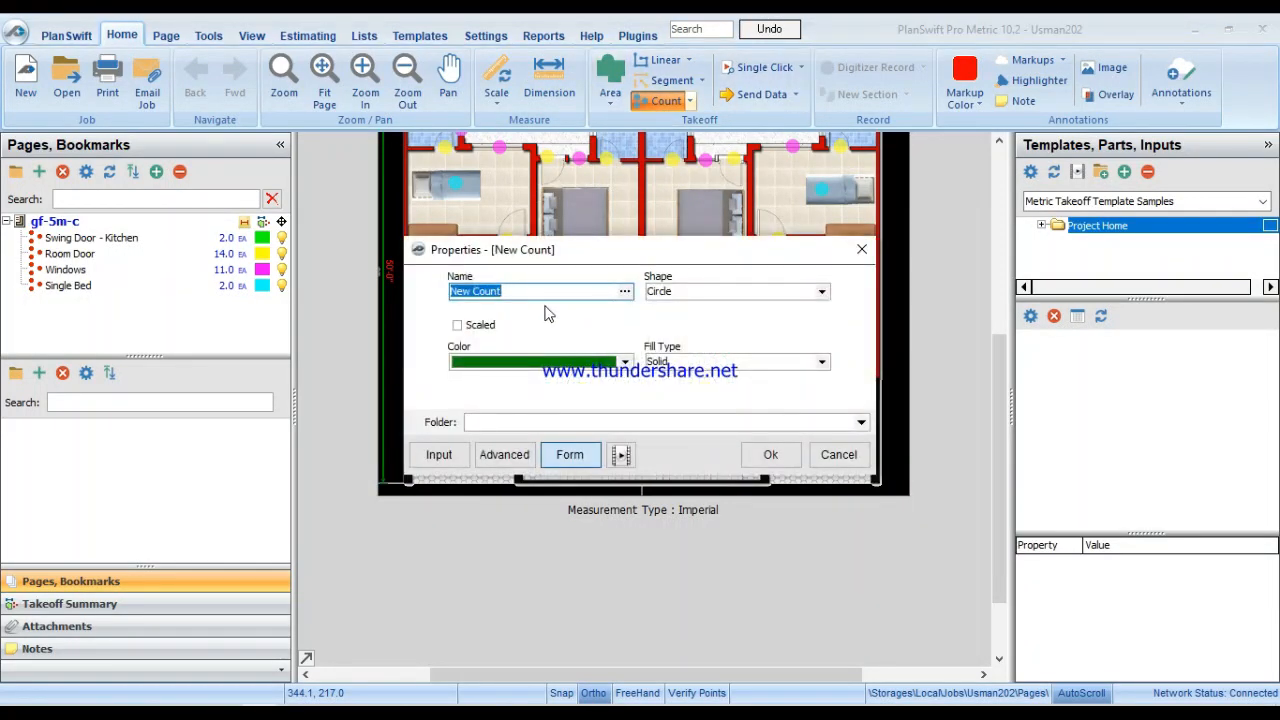
text(Double Bed)
click(504, 454)
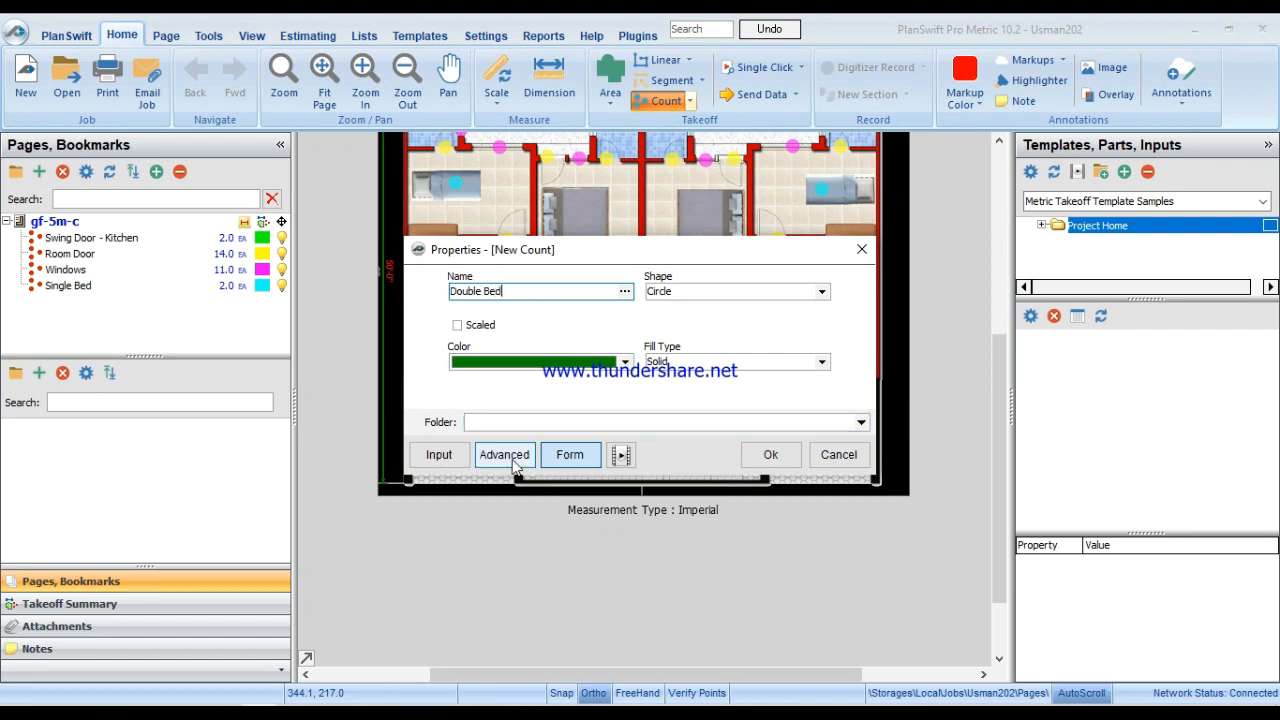
click(477, 241)
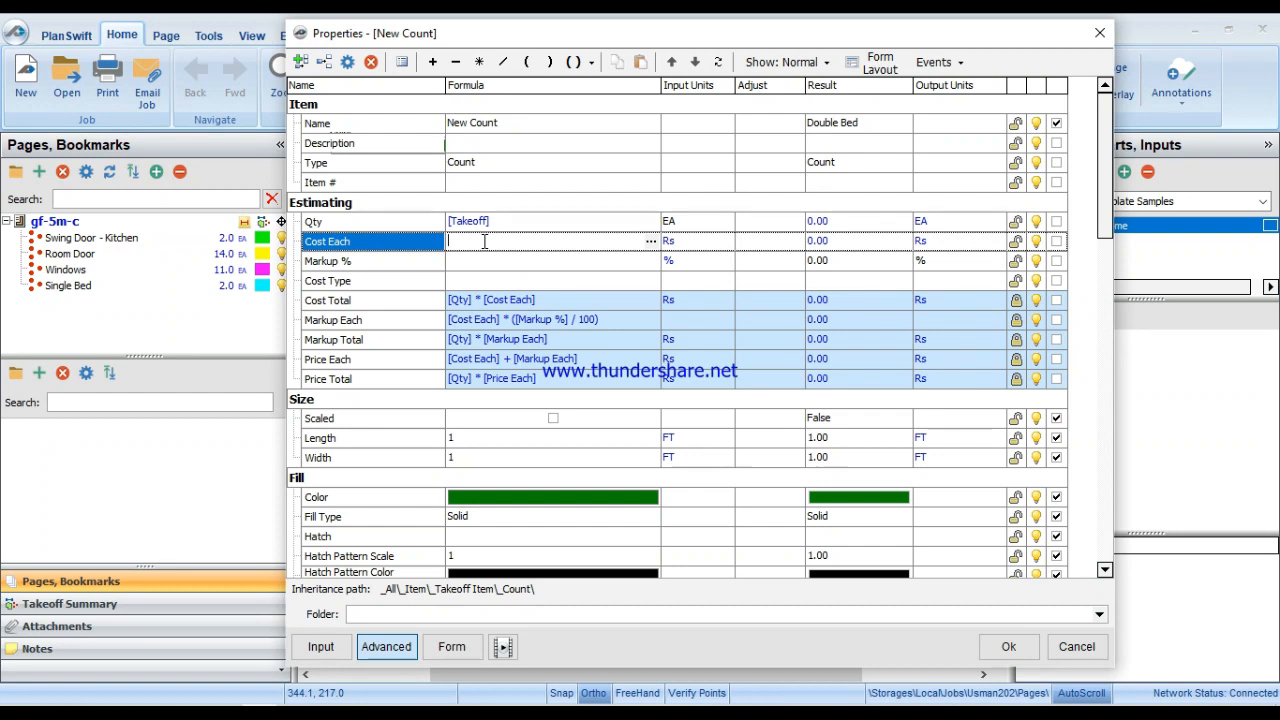
text(35000)
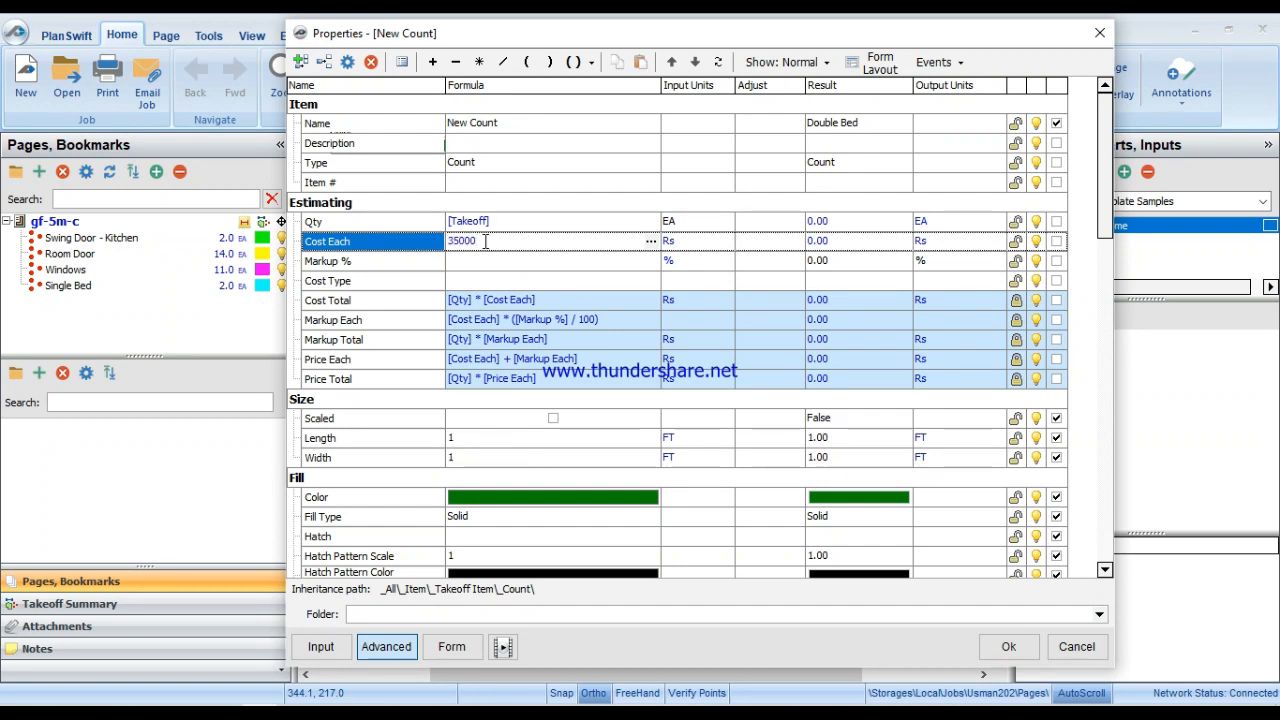
key(Return)
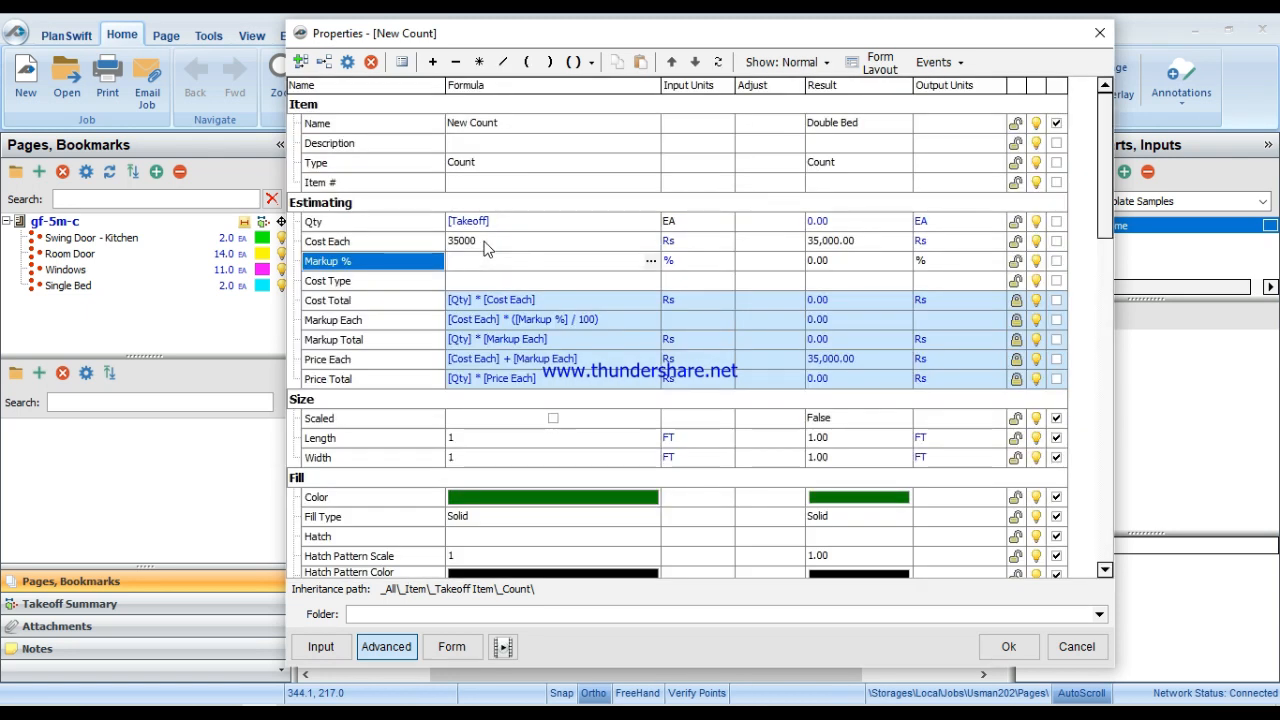
text(15)
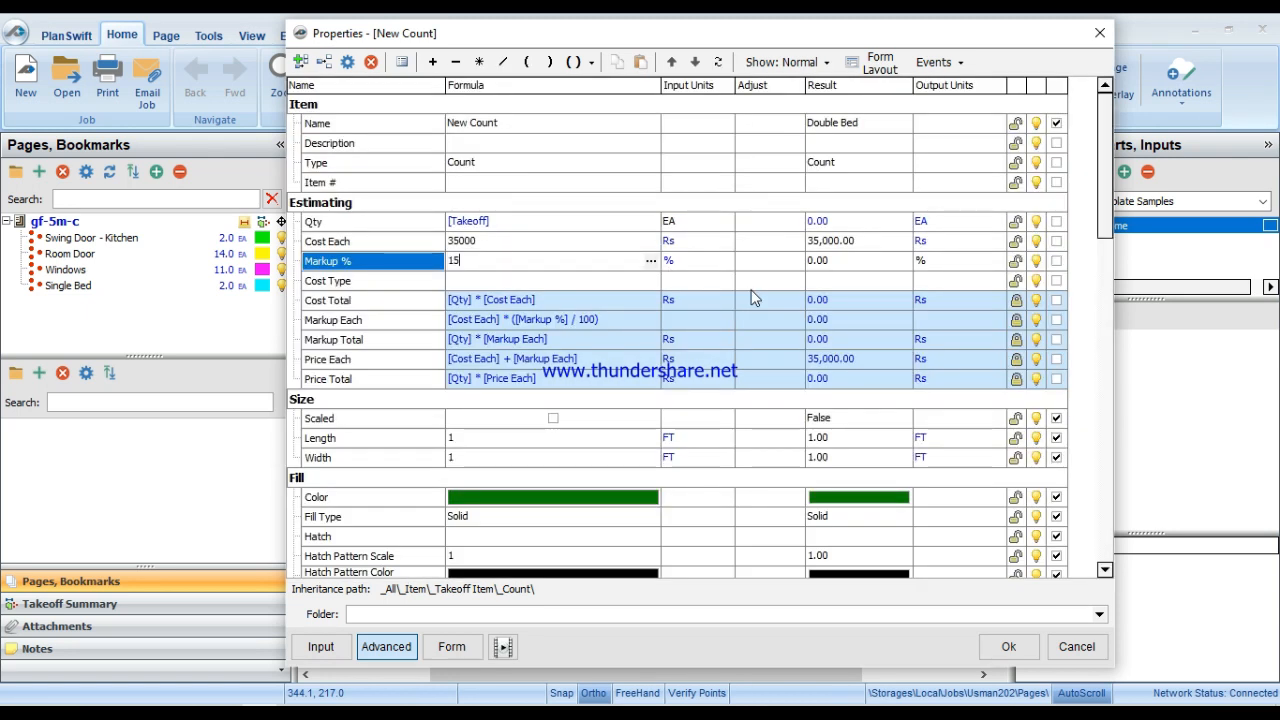
click(1012, 647)
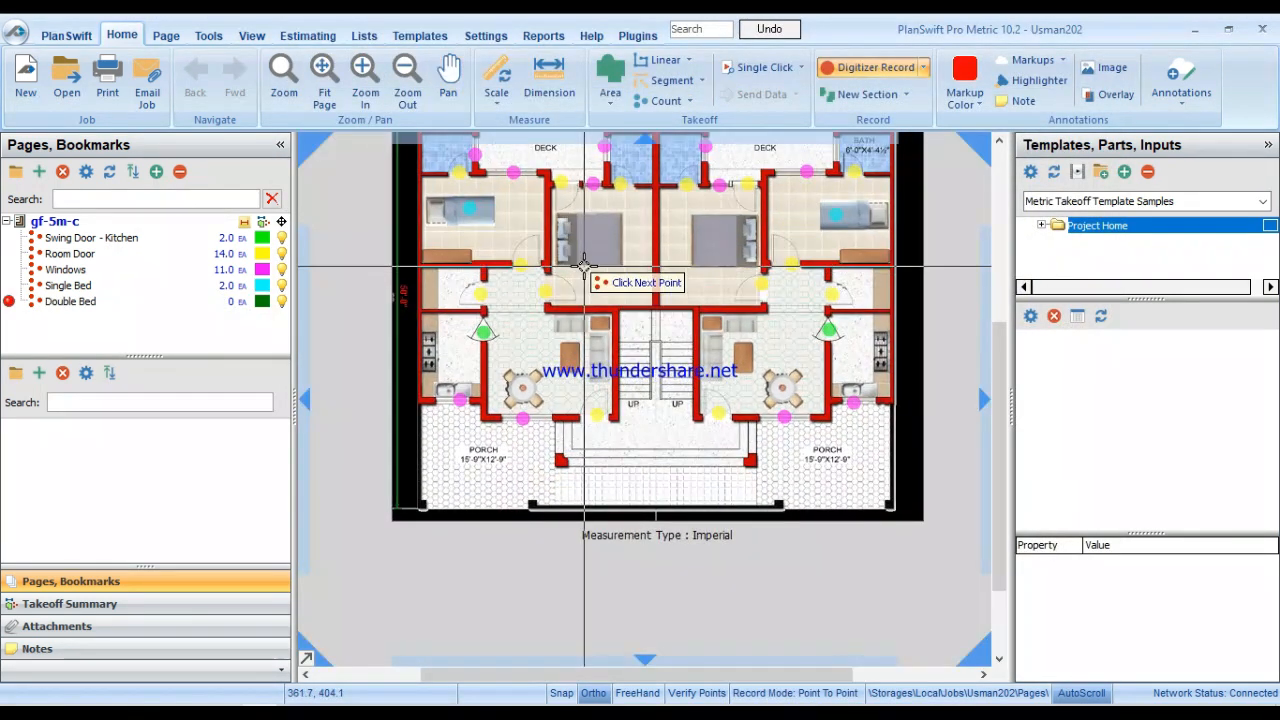
click(718, 243)
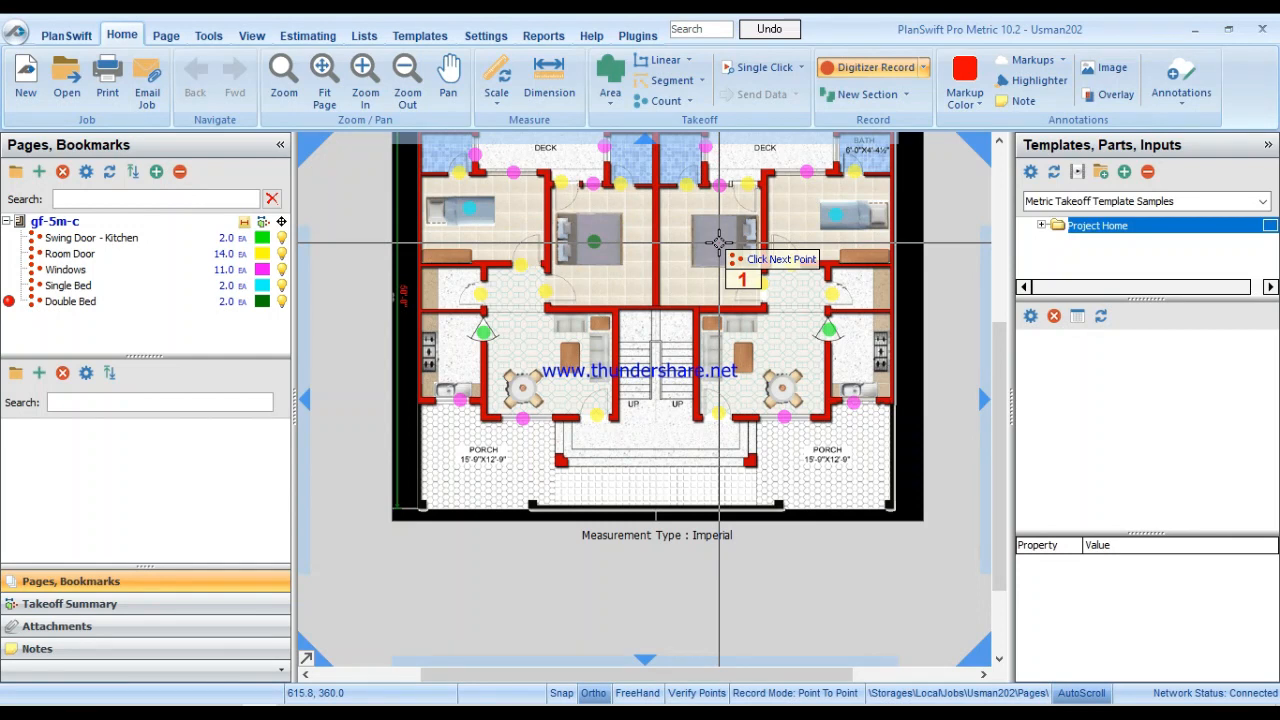
click(718, 243)
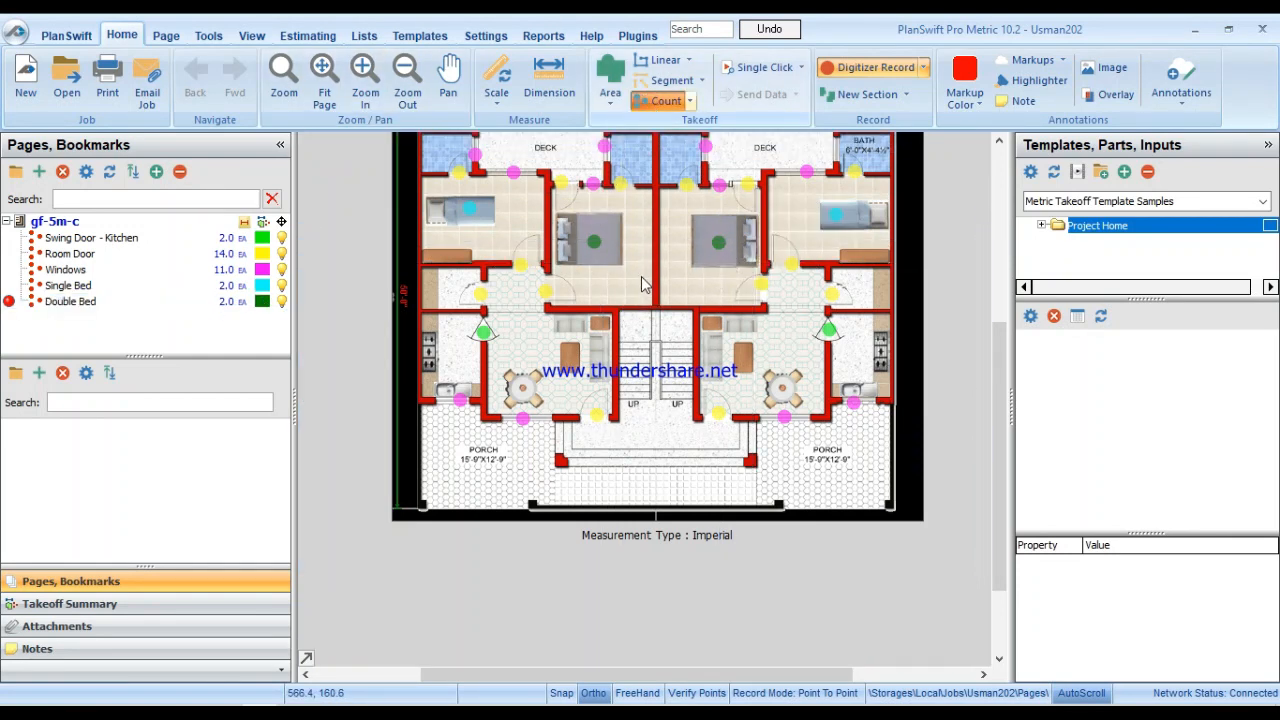
Create a count takeoff named "Sofa Set" with a solid olive circle and Cost Each 40000, and accept the properties.
click(645, 107)
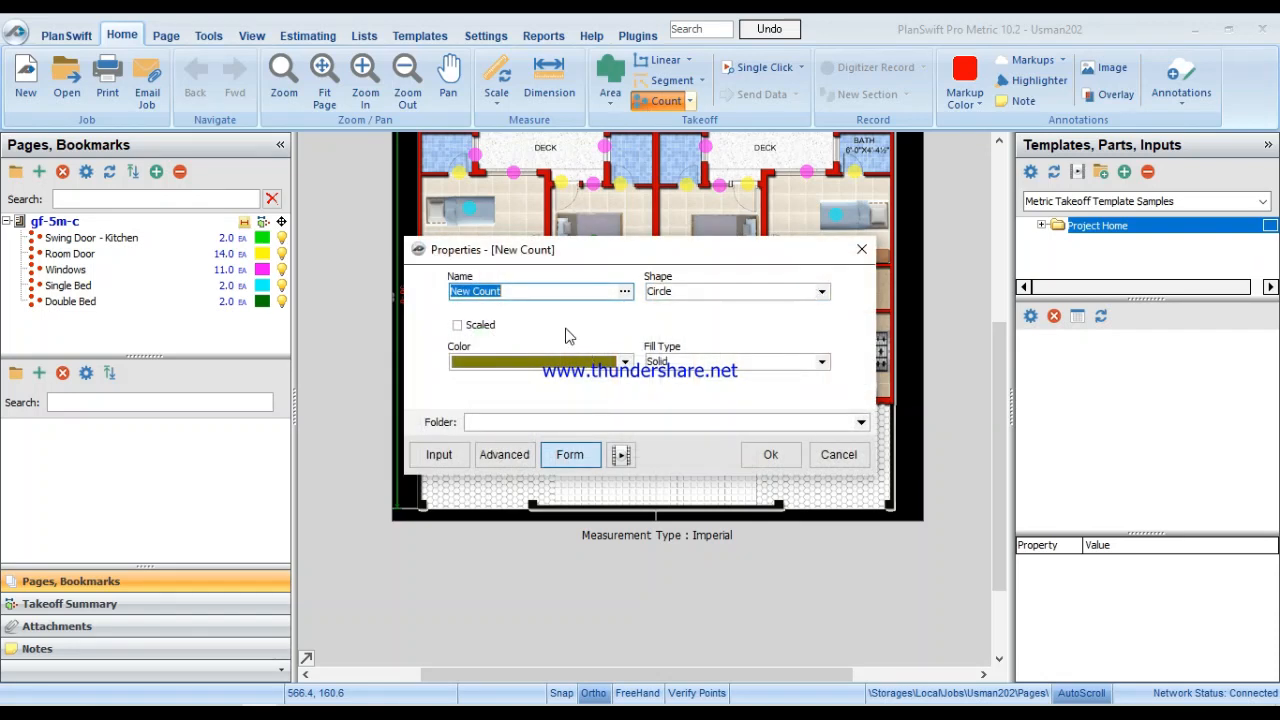
text(Sofa Set)
click(504, 454)
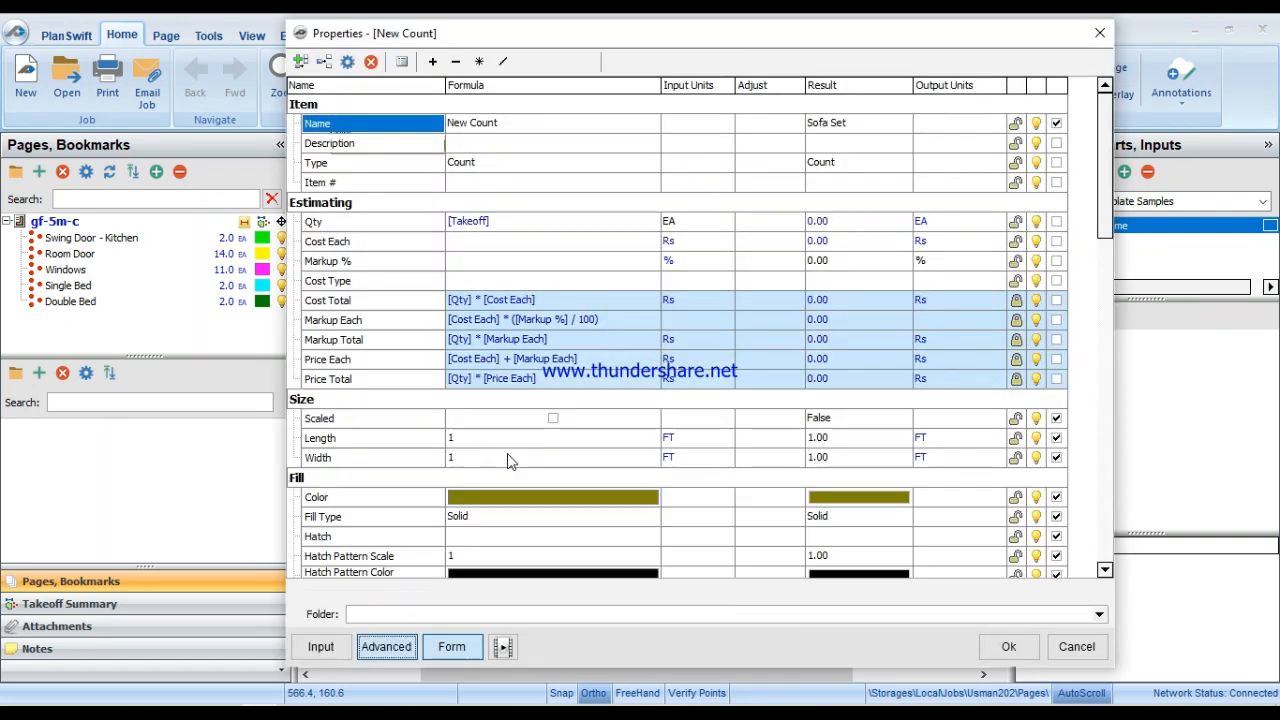
click(490, 241)
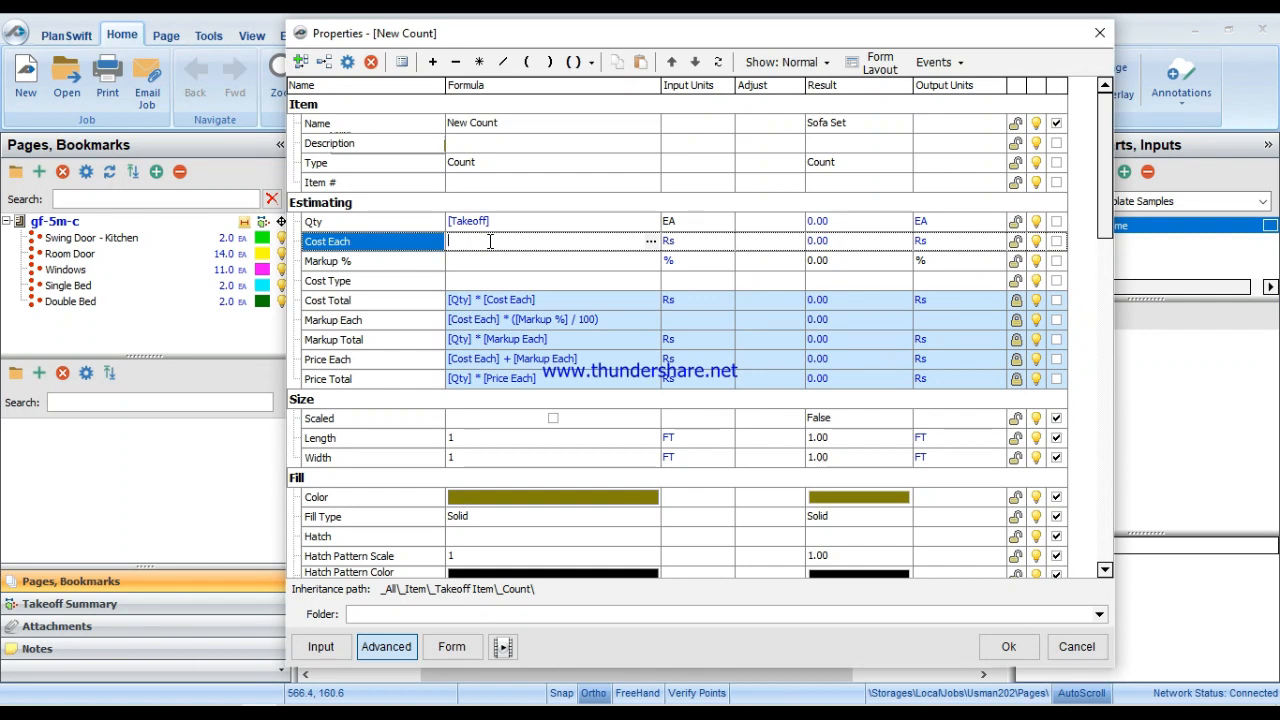
text(40000)
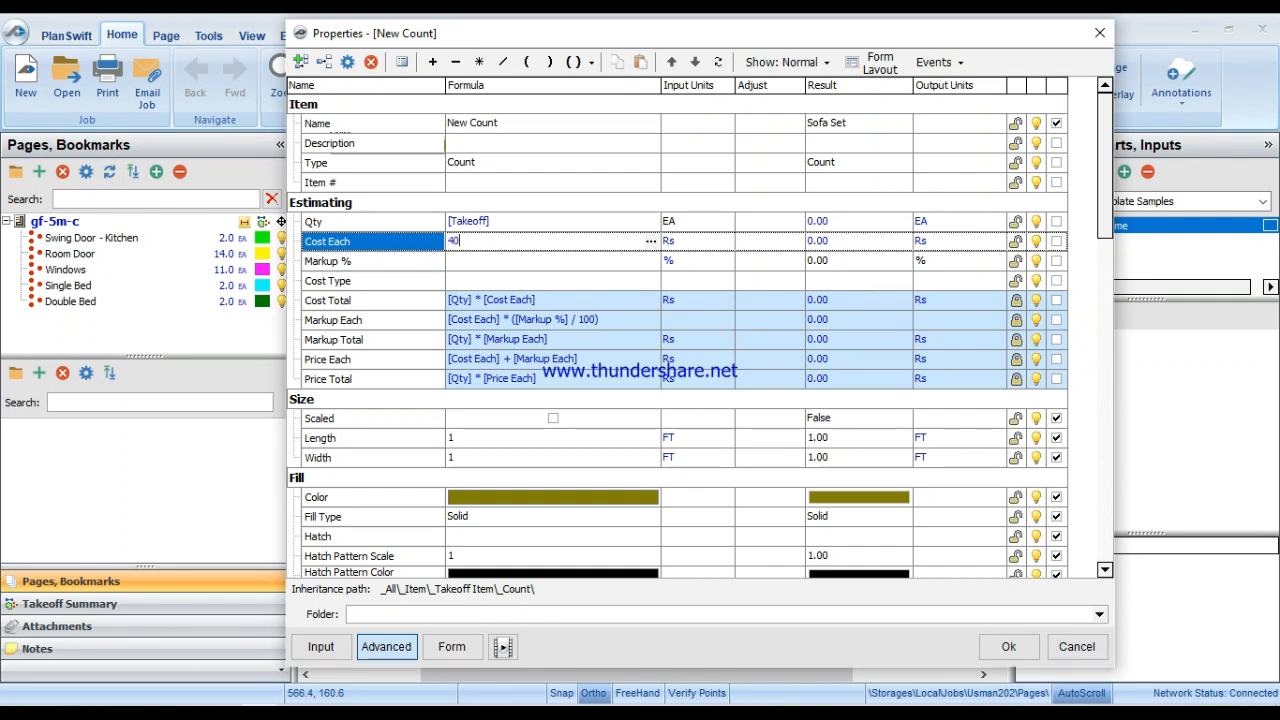
click(563, 262)
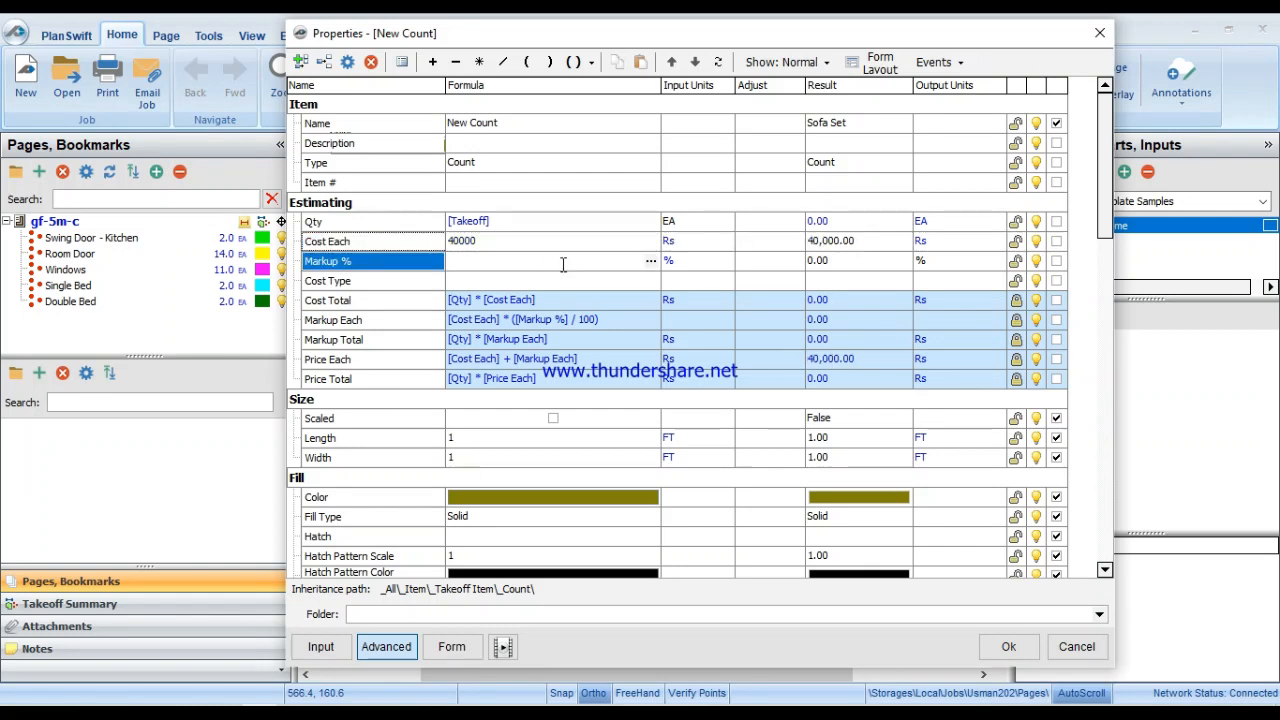
click(999, 647)
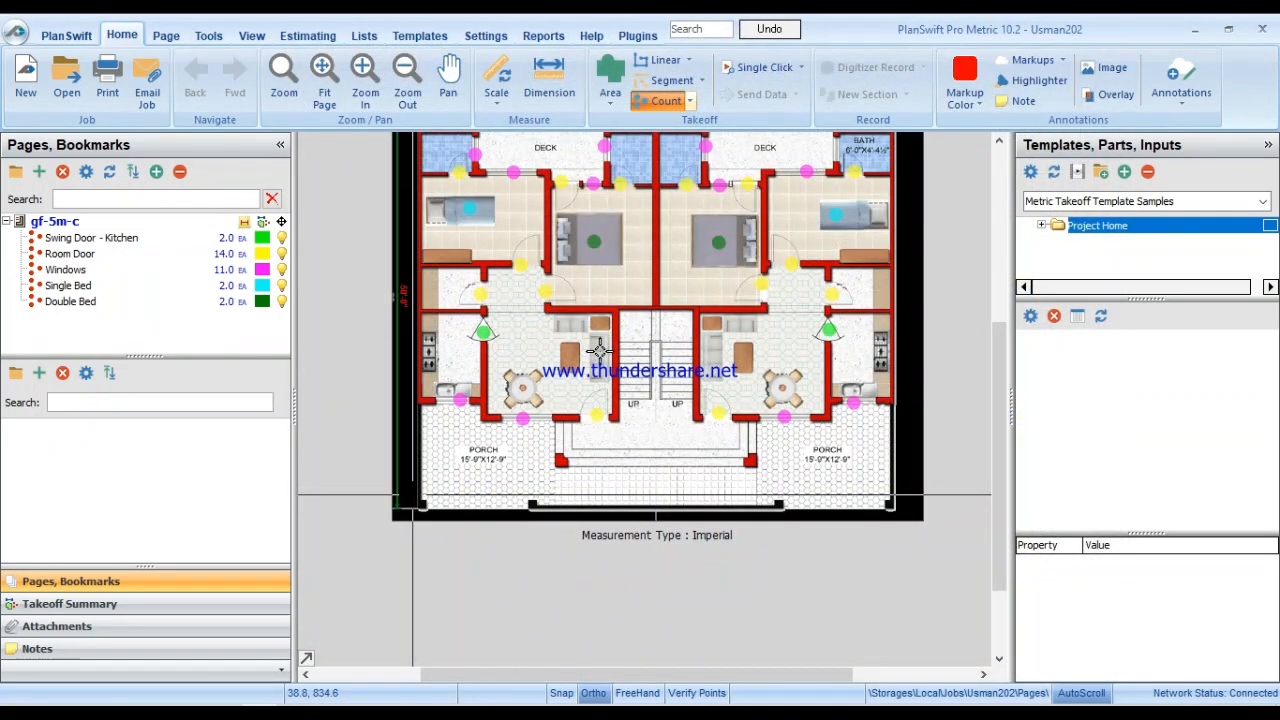
Mark the sofa set beside the staircase wall in the living area of both apartments.
scroll(598, 350, up, 3)
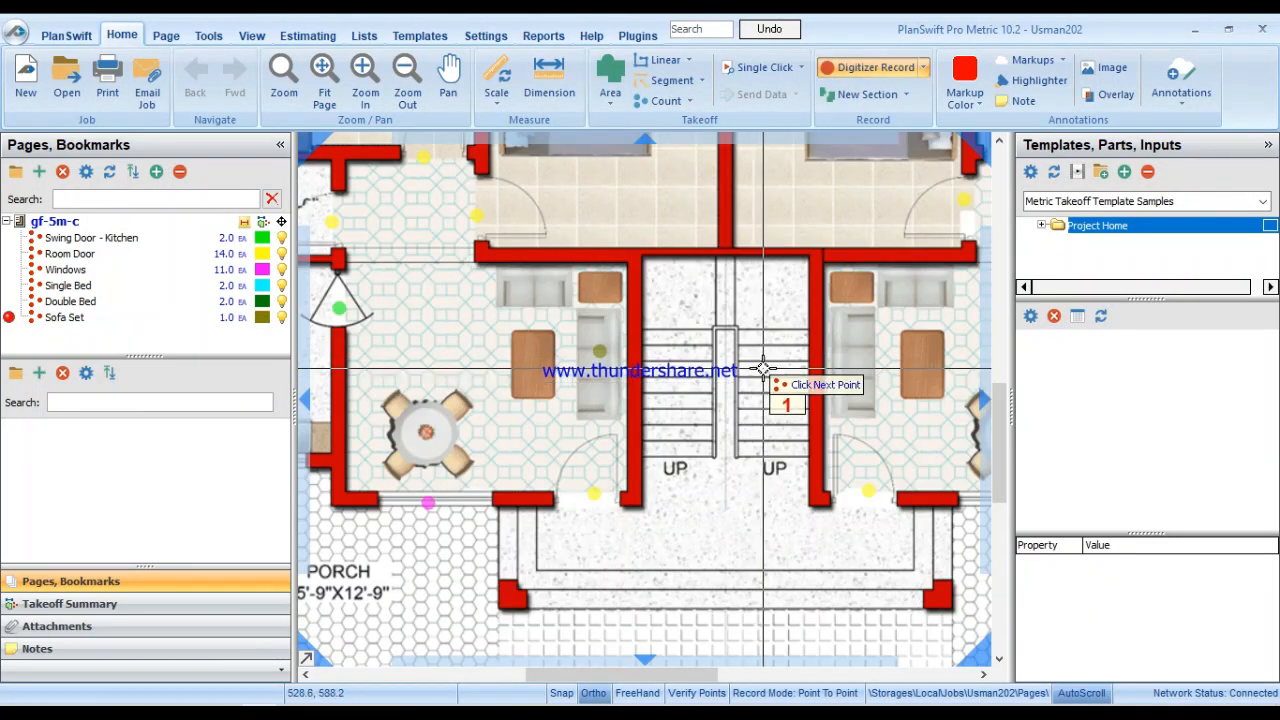
click(870, 351)
drag(871, 294, 773, 429)
scroll(773, 429, down, 5)
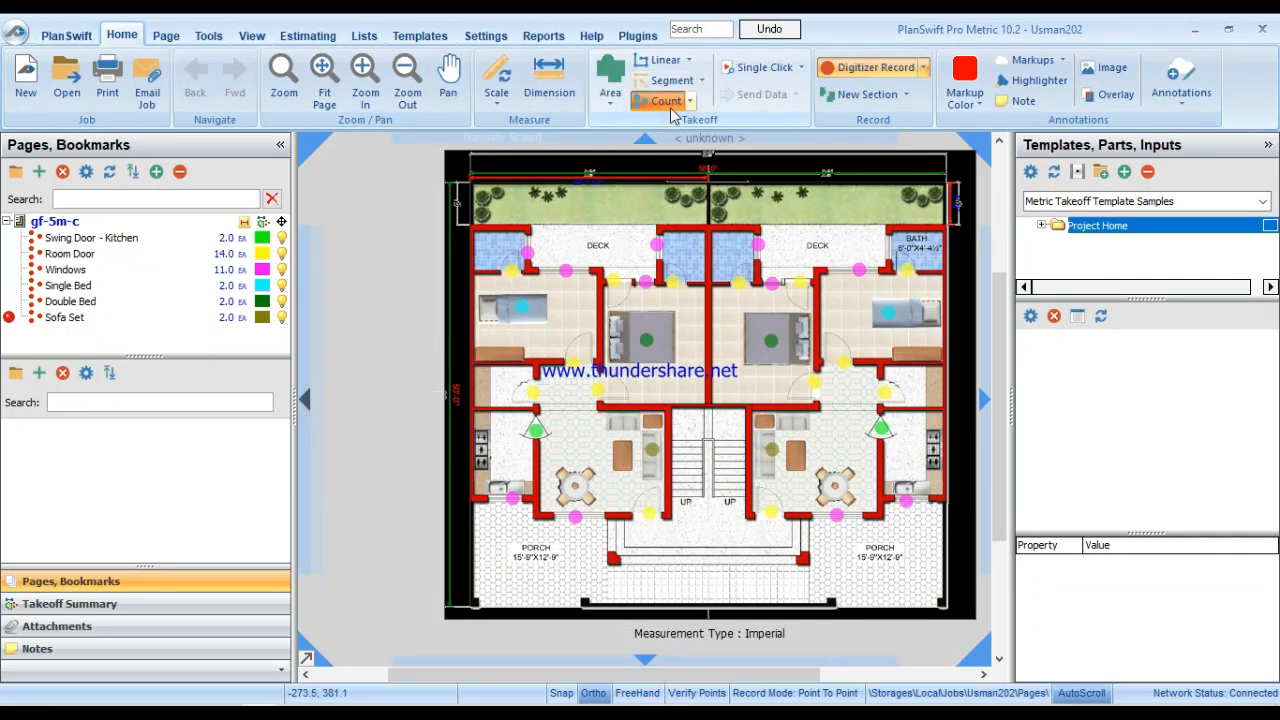
Create a count takeoff named "Center Table" with a solid navy circle, Cost Each 2000 and Markup 15%, and accept the properties.
click(488, 295)
text(S)
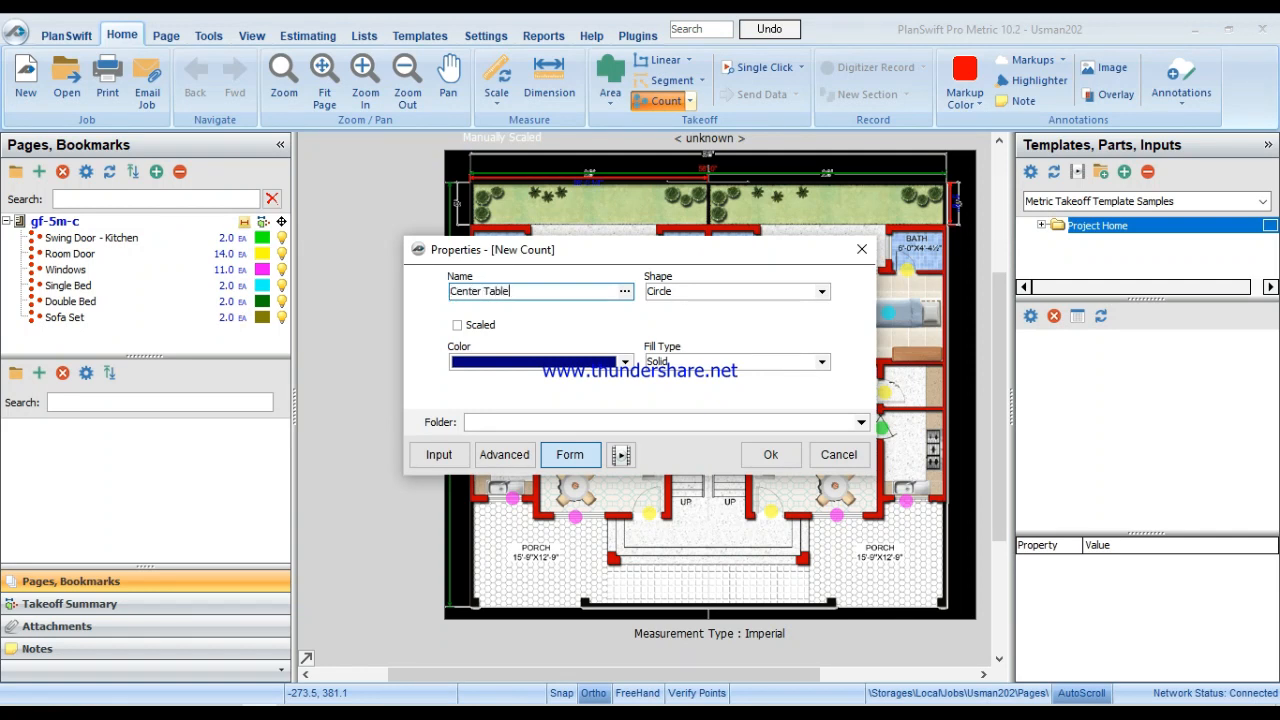
click(505, 454)
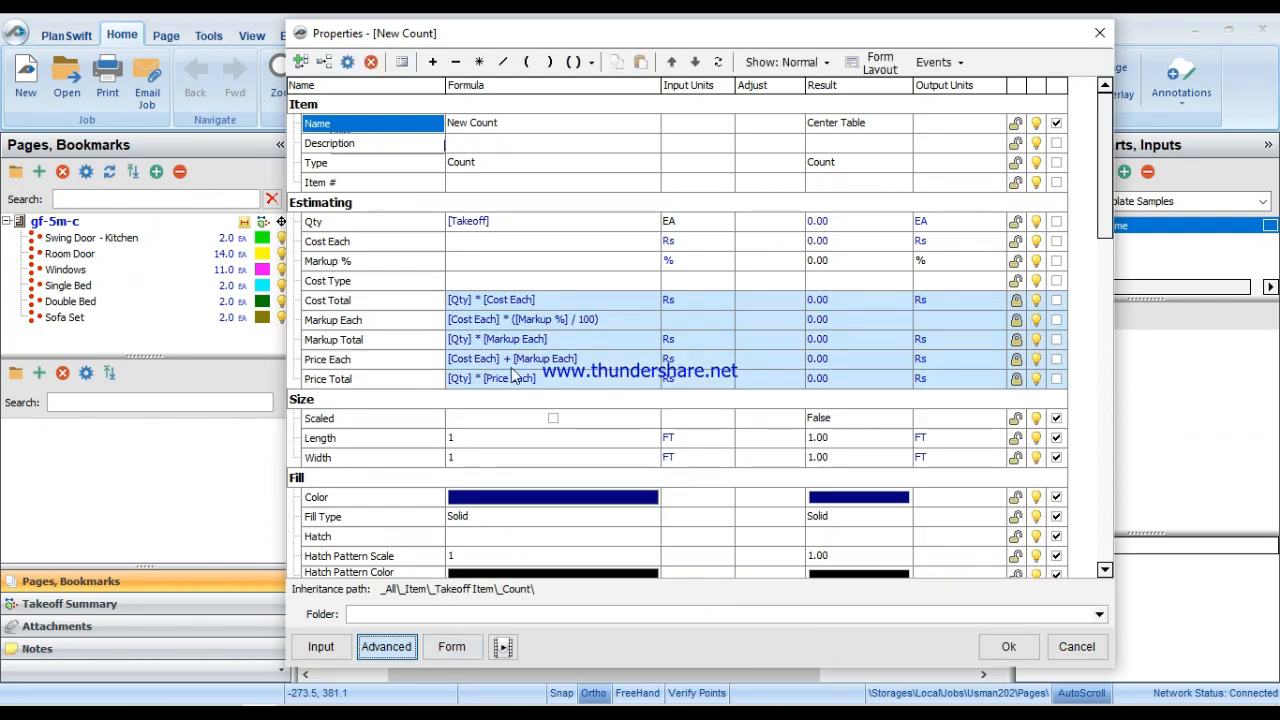
click(490, 246)
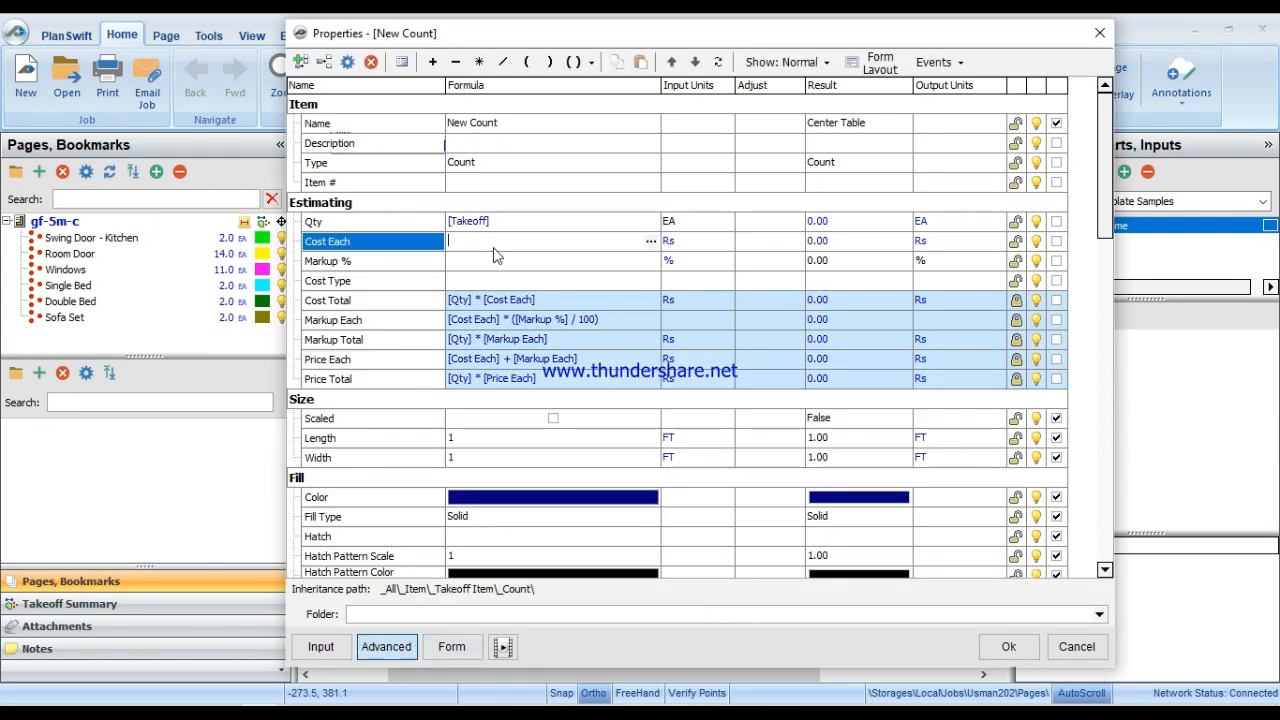
text(2000)
click(493, 259)
text(15)
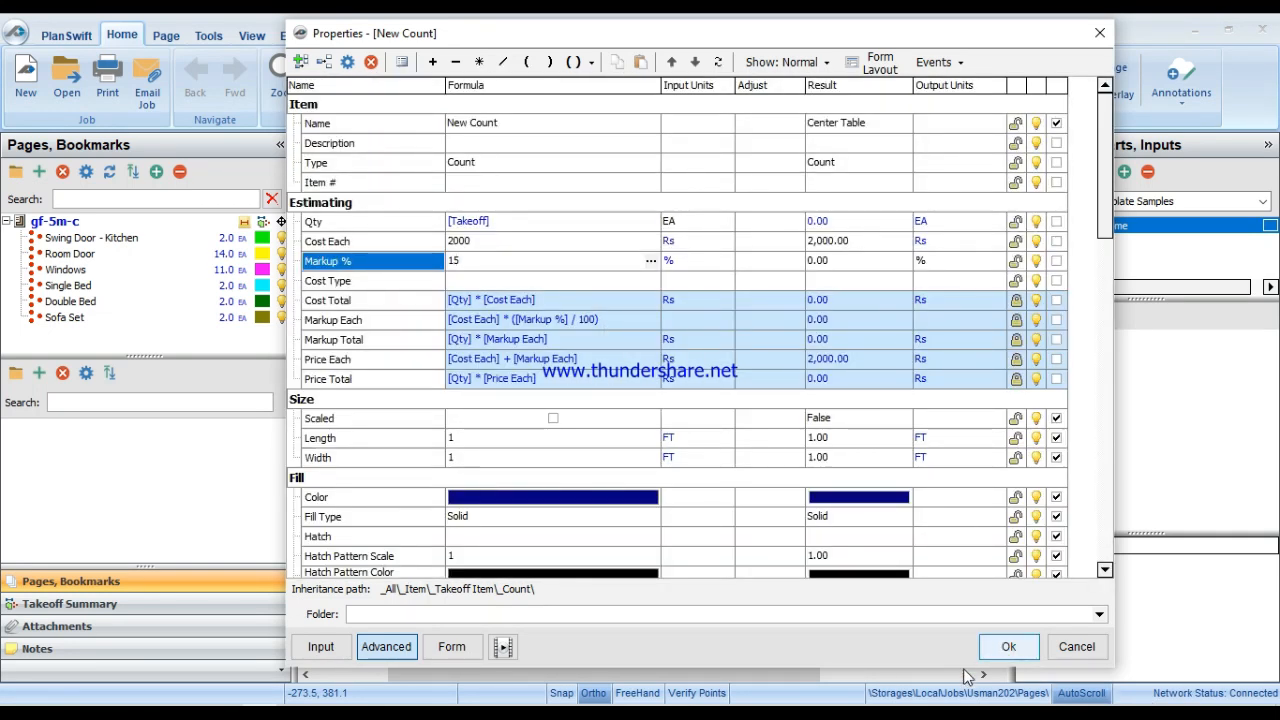
click(1008, 646)
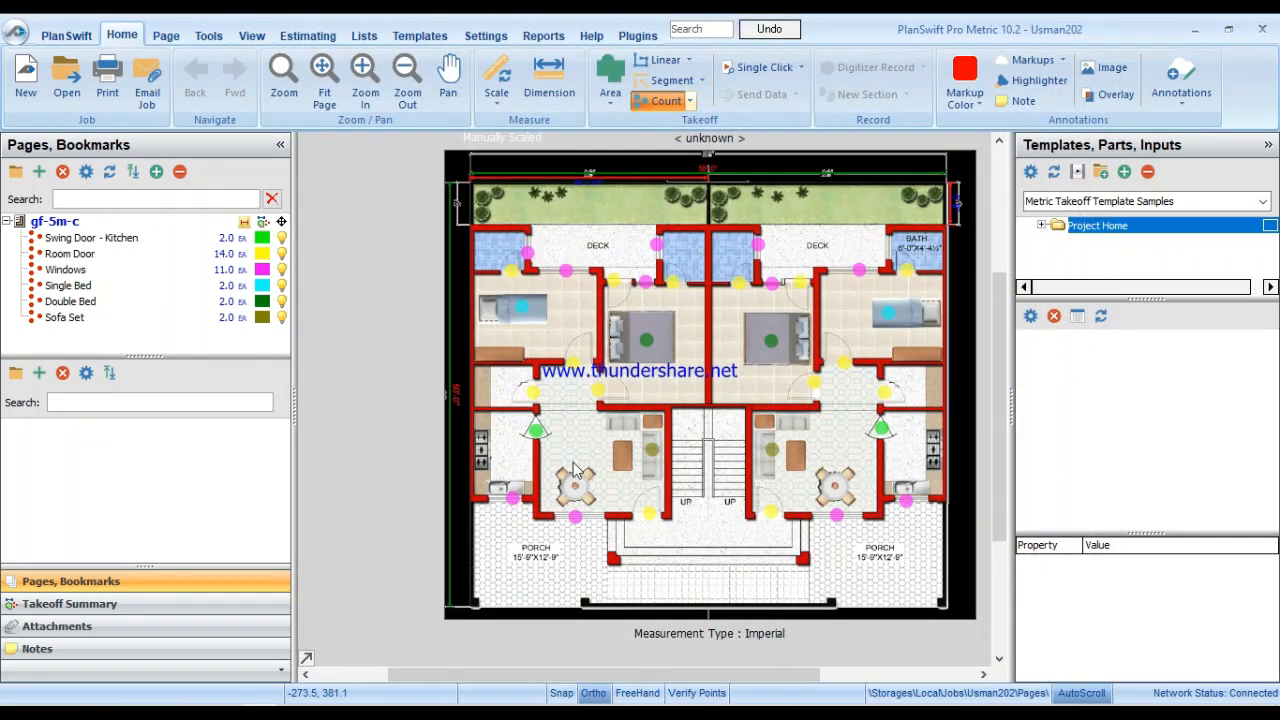
Mark the wooden center table in the living area of both apartments with the Center Table count.
scroll(590, 462, up, 3)
scroll(590, 462, up, 4)
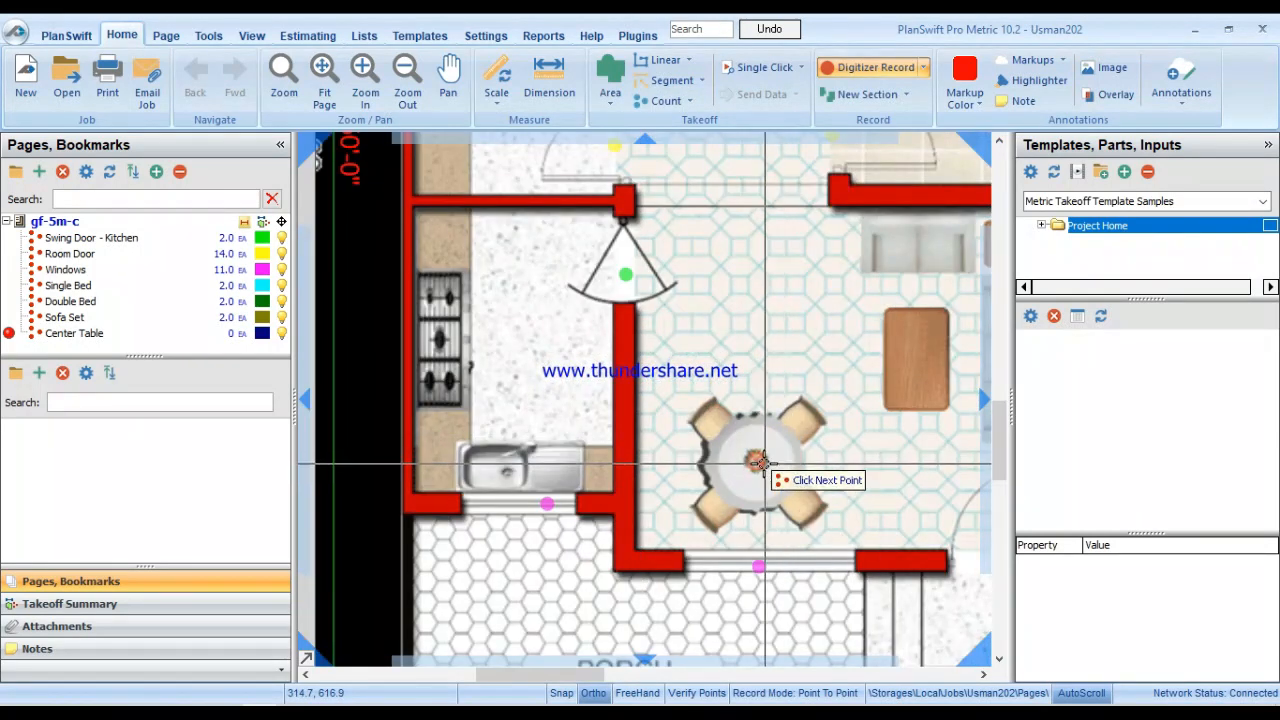
click(917, 388)
mouse_move(814, 286)
mouse_down()
mouse_move(803, 274)
mouse_move(440, 497)
mouse_move(246, 210)
mouse_up()
scroll(626, 310, down, 2)
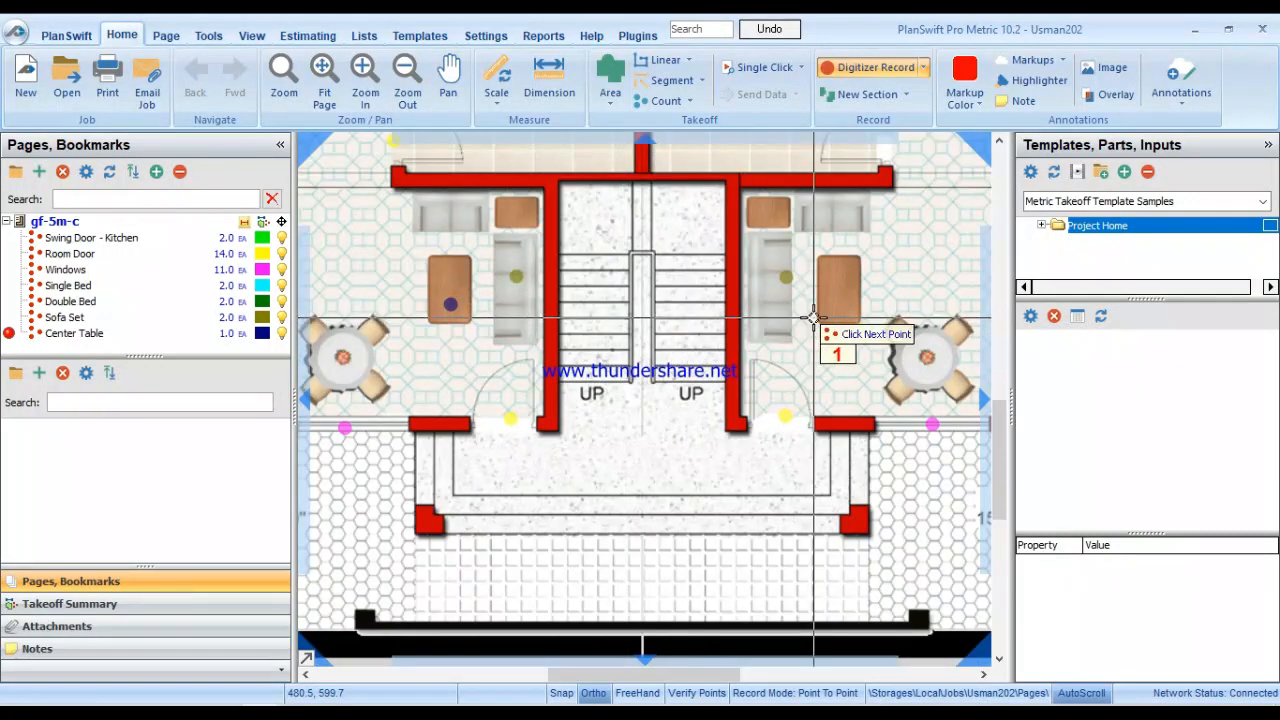
click(848, 276)
mouse_move(714, 279)
mouse_down()
mouse_move(729, 457)
mouse_move(818, 495)
mouse_up()
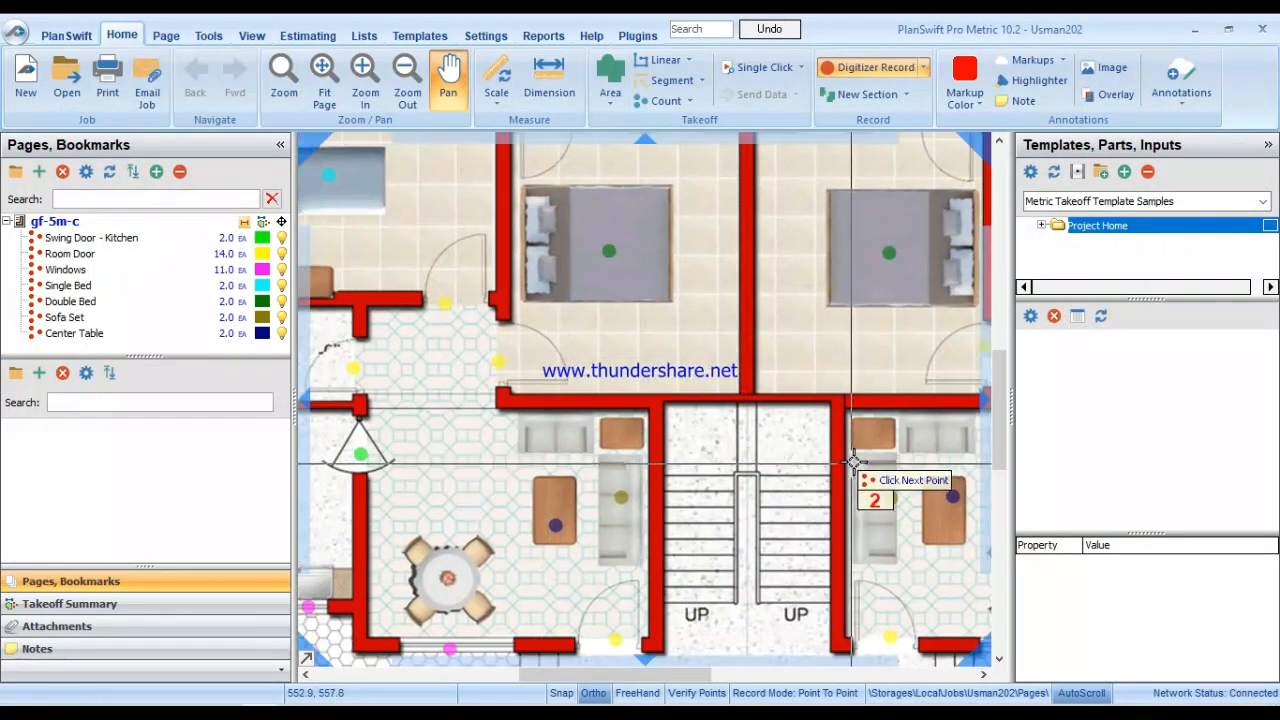
scroll(855, 462, down, 3)
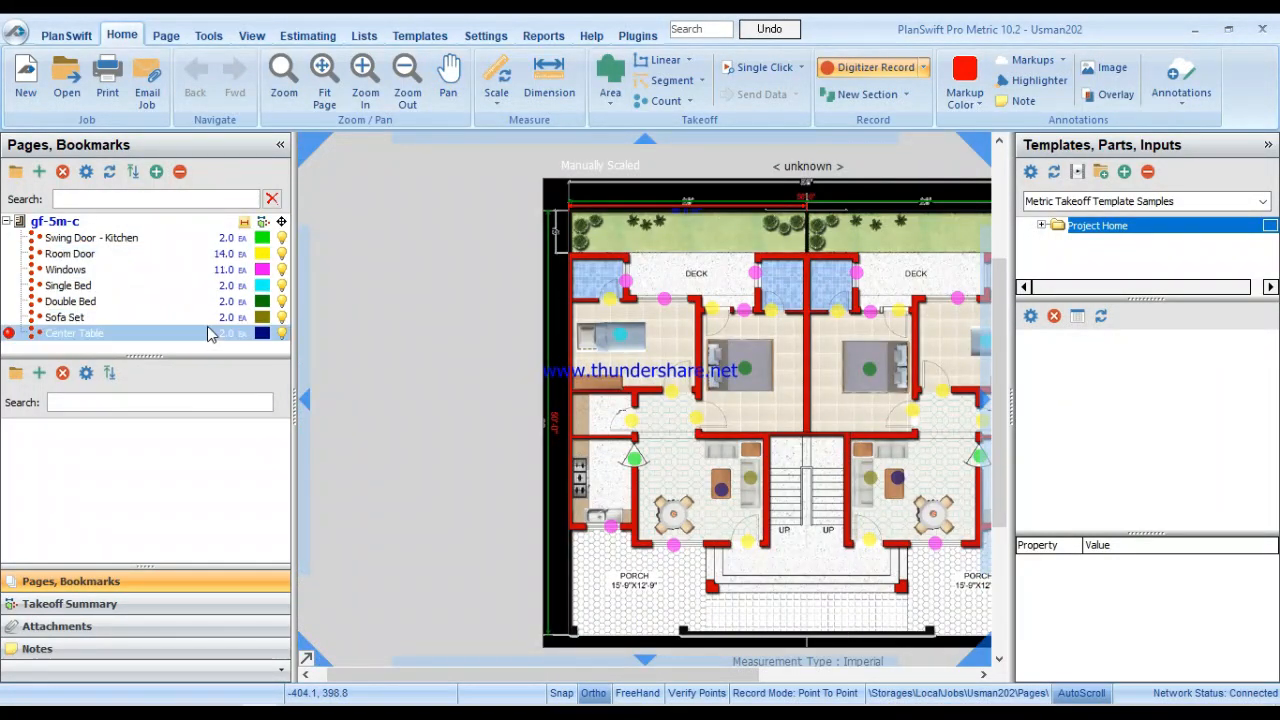
click(258, 331)
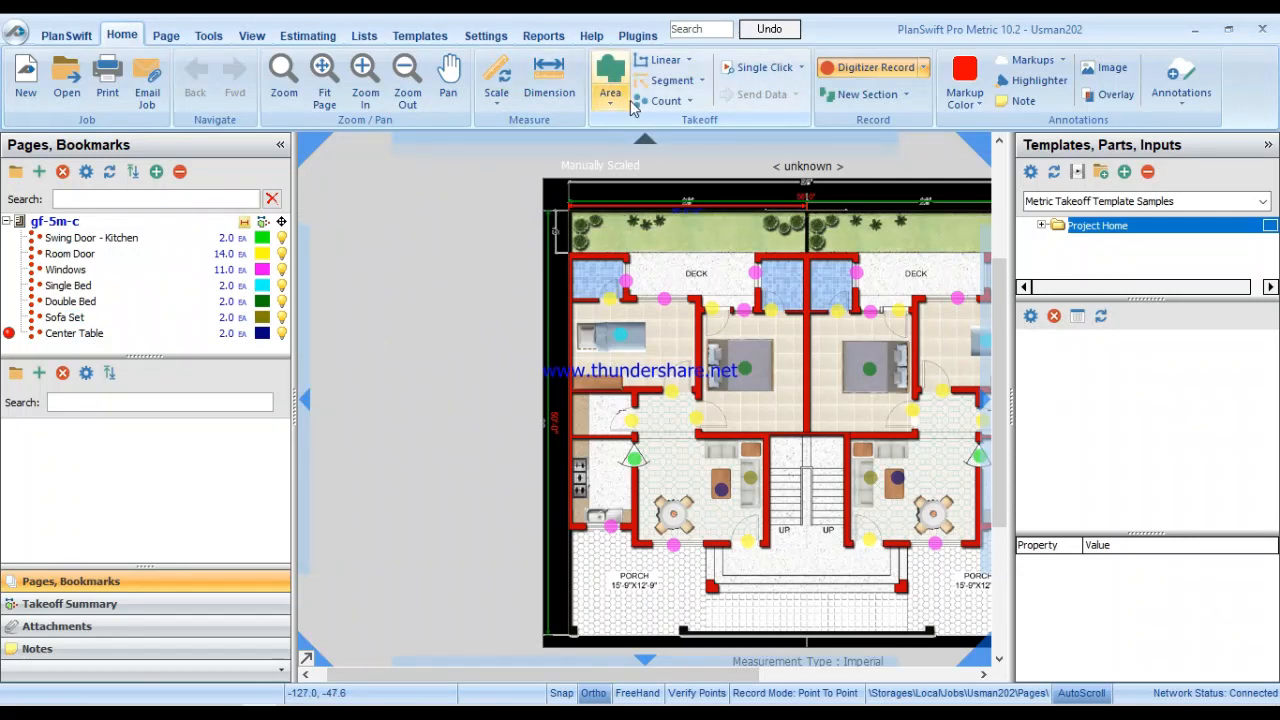
Create a count takeoff named "Dinning Table" with a solid purple circle, Cost Each 20000 and Markup 15%, and accept the properties.
click(664, 103)
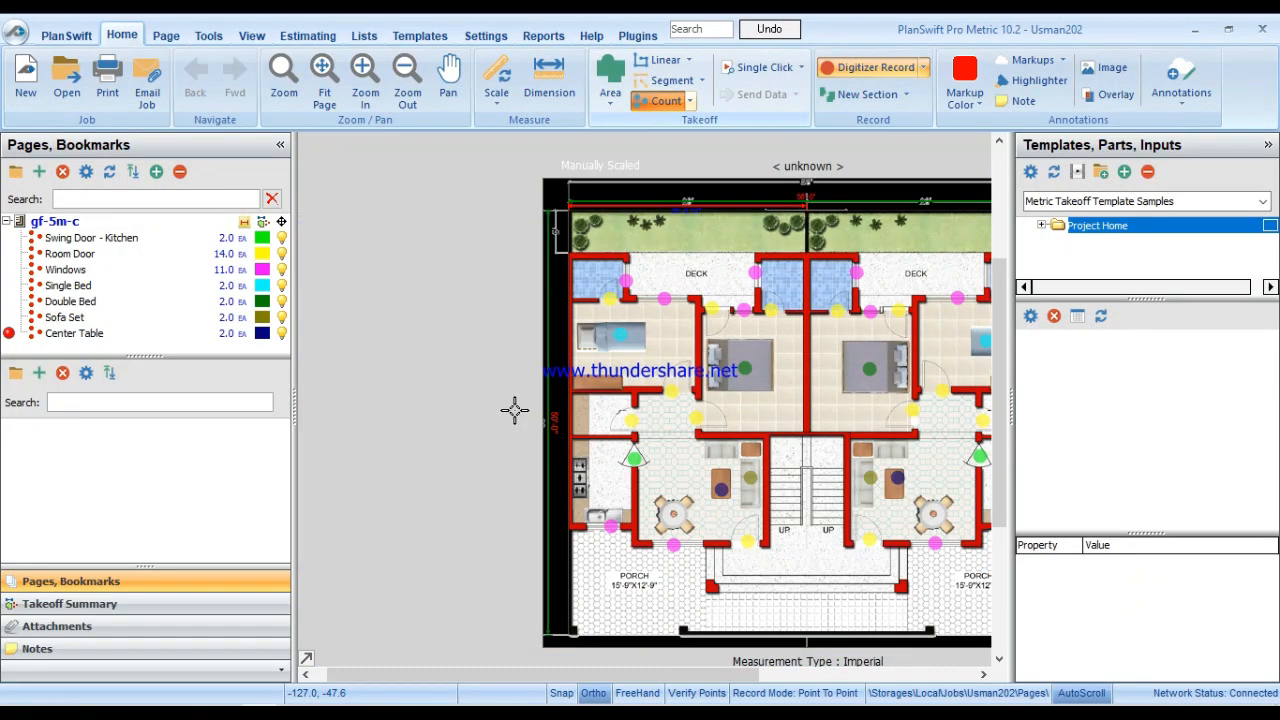
click(506, 463)
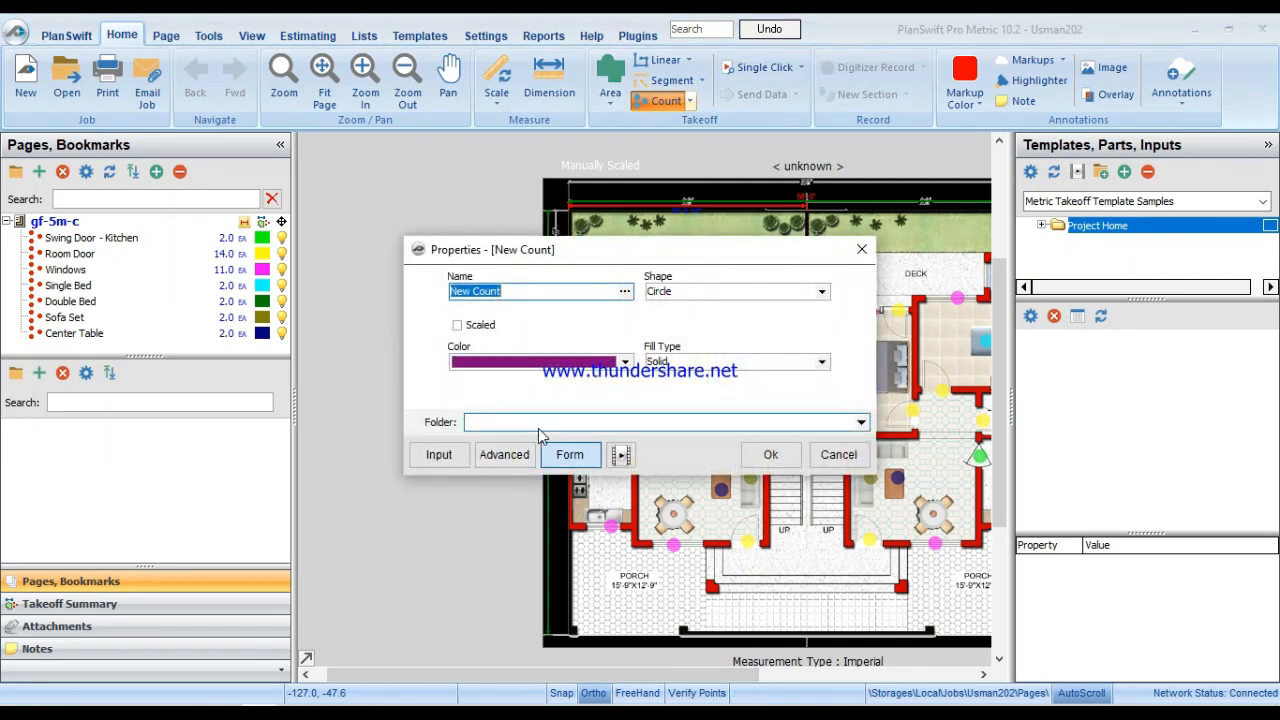
text(Dinnig Table)
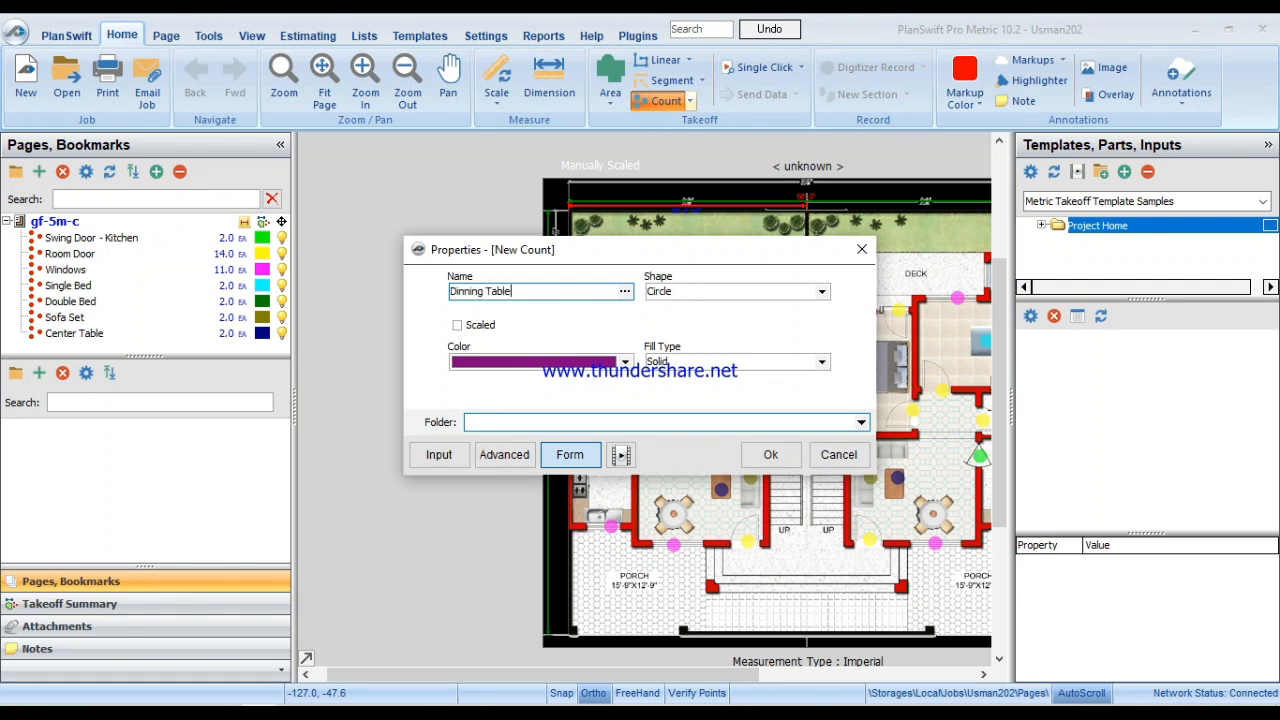
click(504, 454)
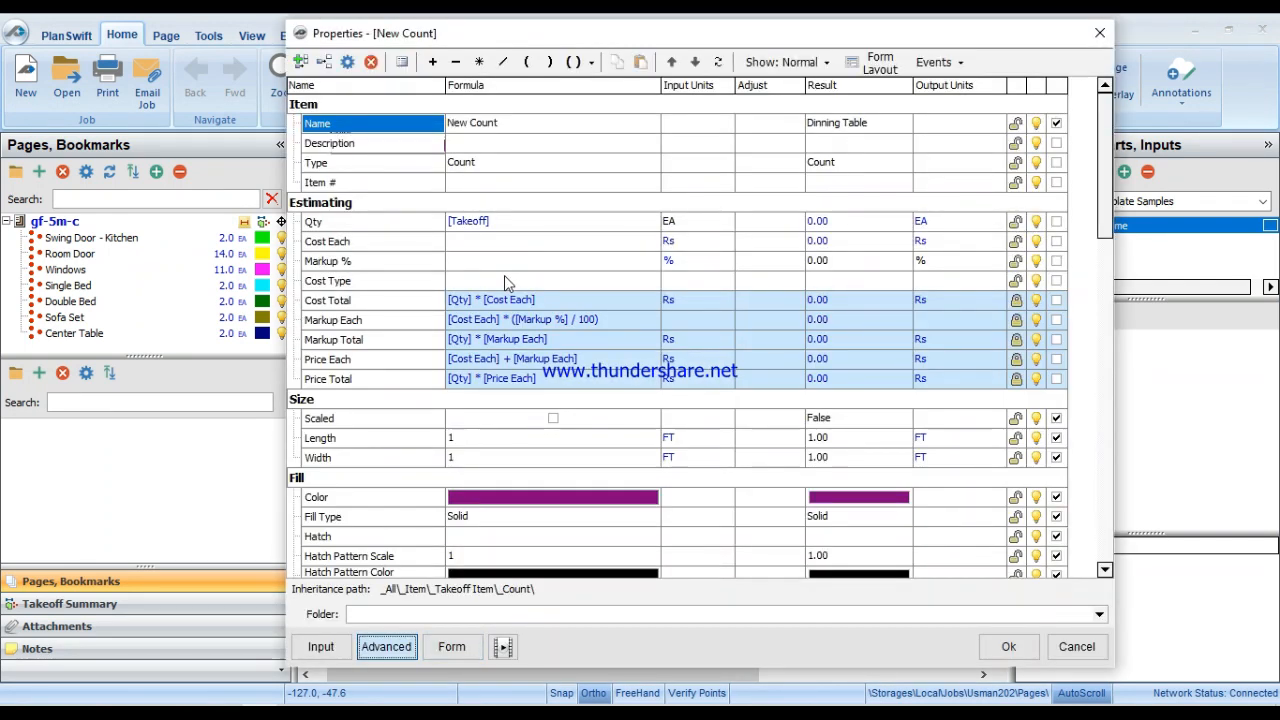
click(489, 241)
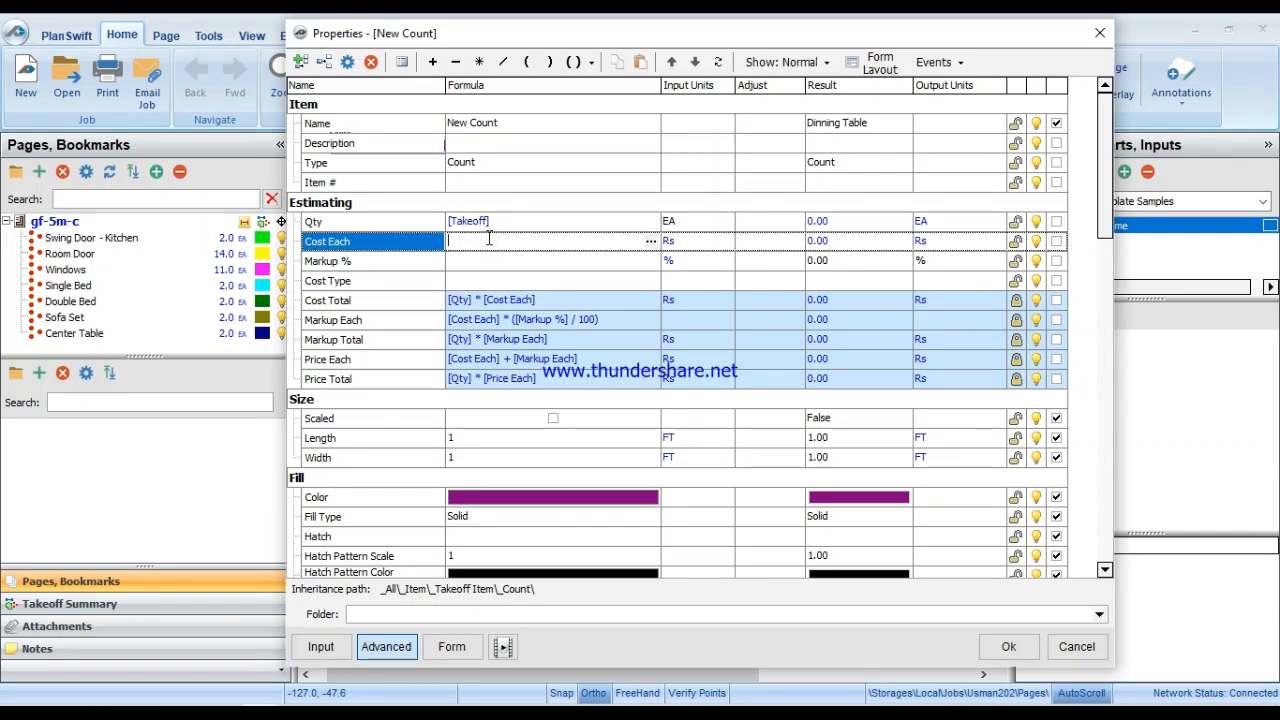
text(2000)
key(Return)
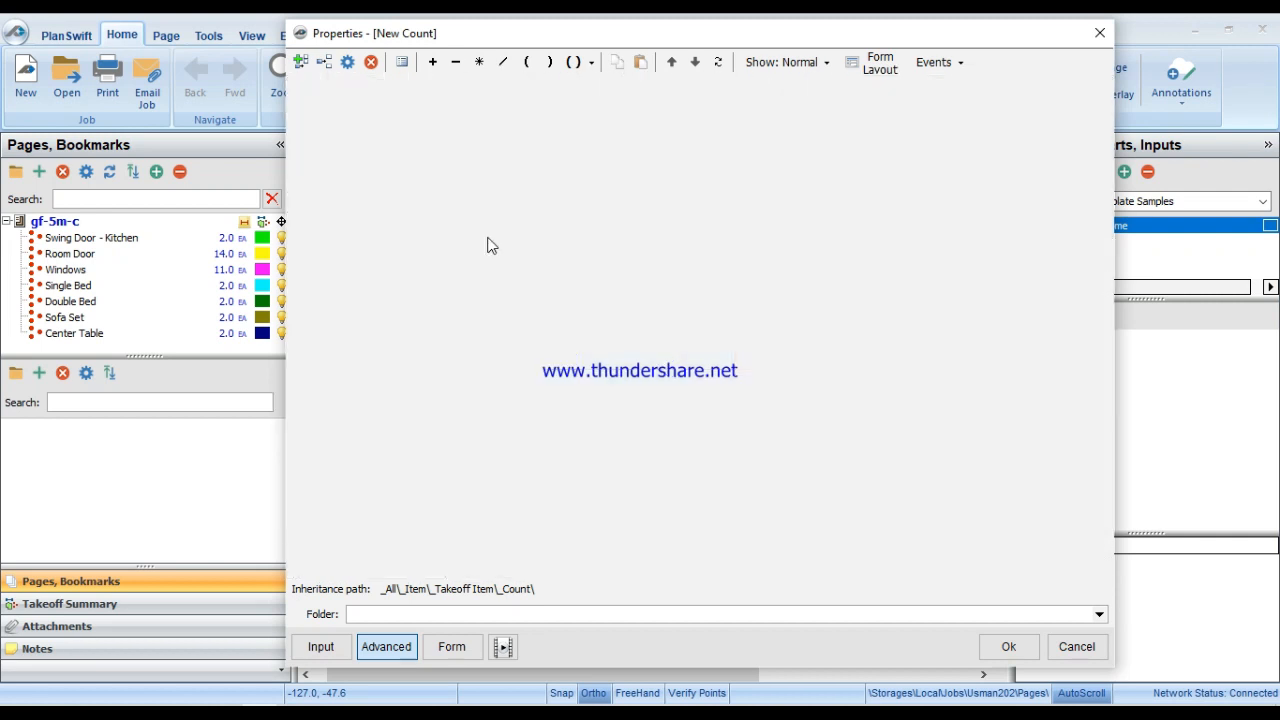
click(491, 240)
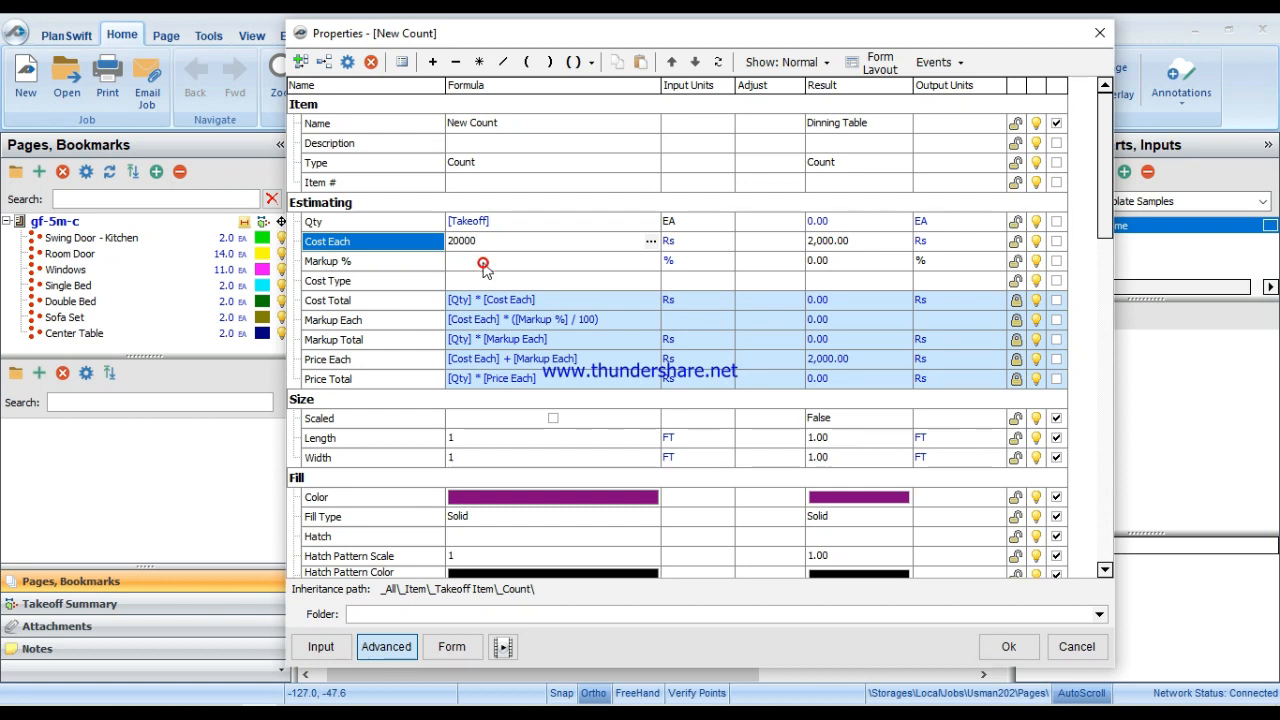
click(484, 261)
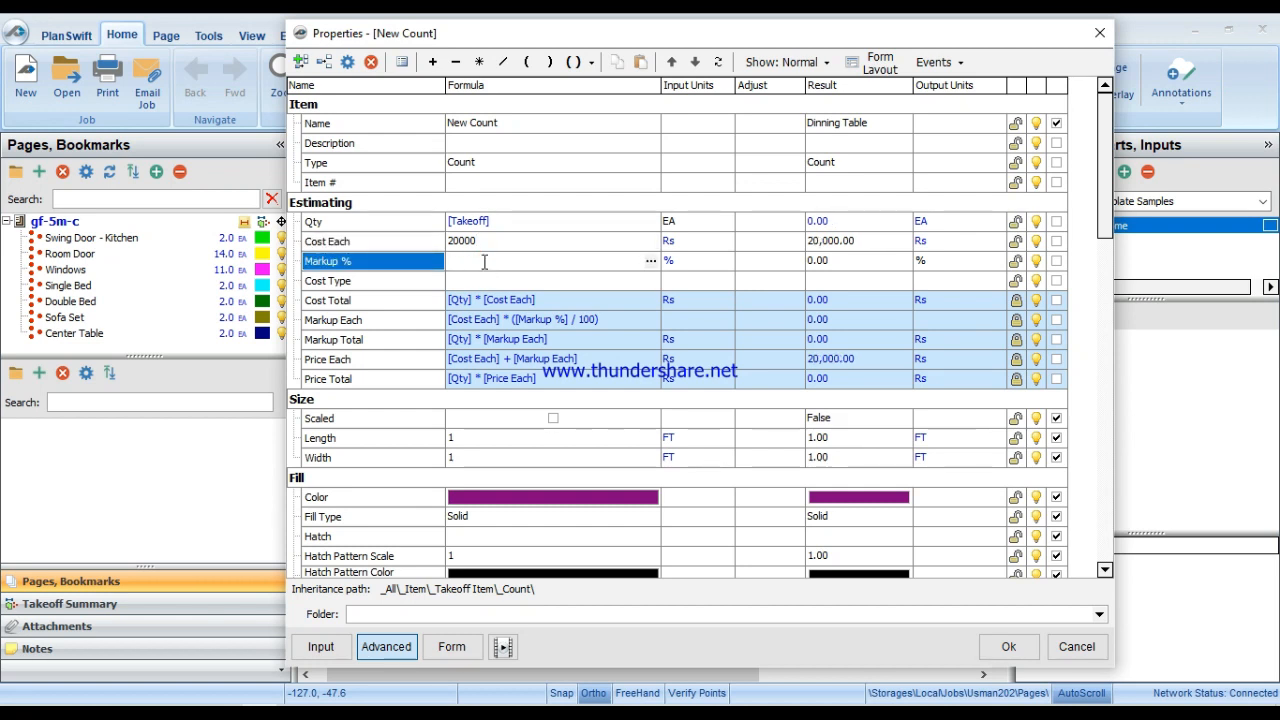
text(15)
click(1007, 649)
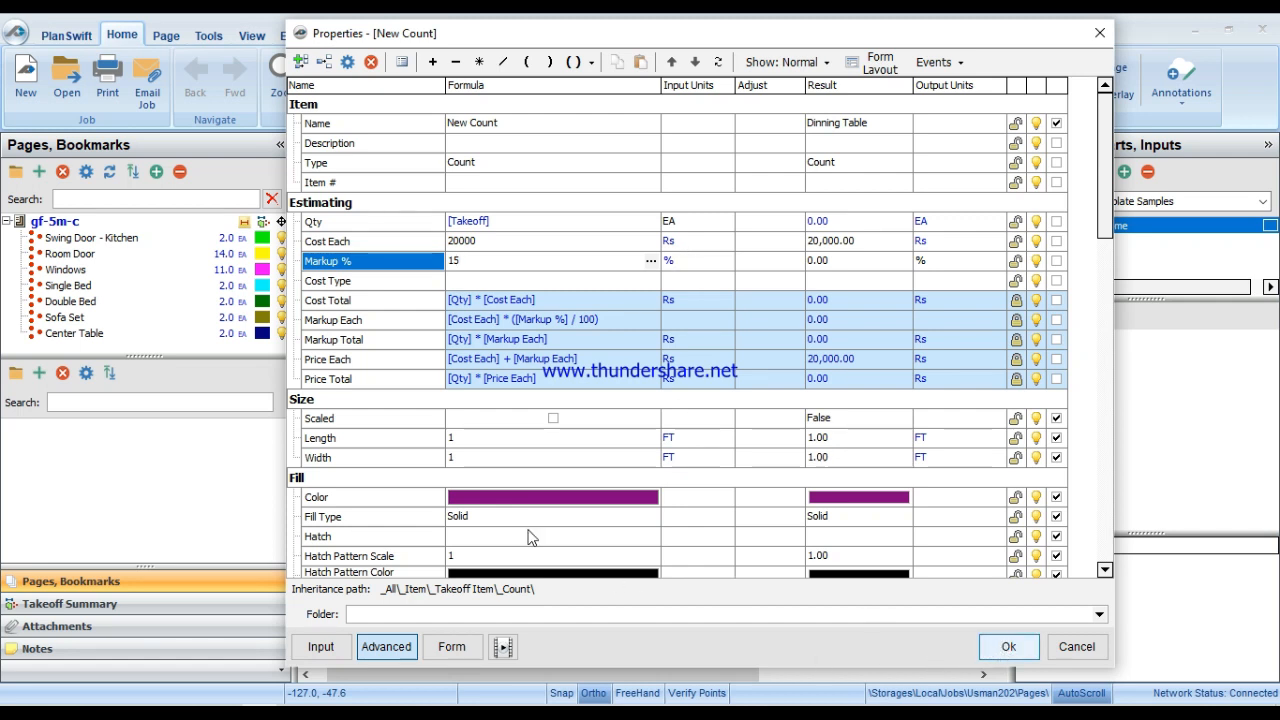
key(Return)
Mark the round dining table with four chairs in both apartments.
scroll(684, 512, up, 2)
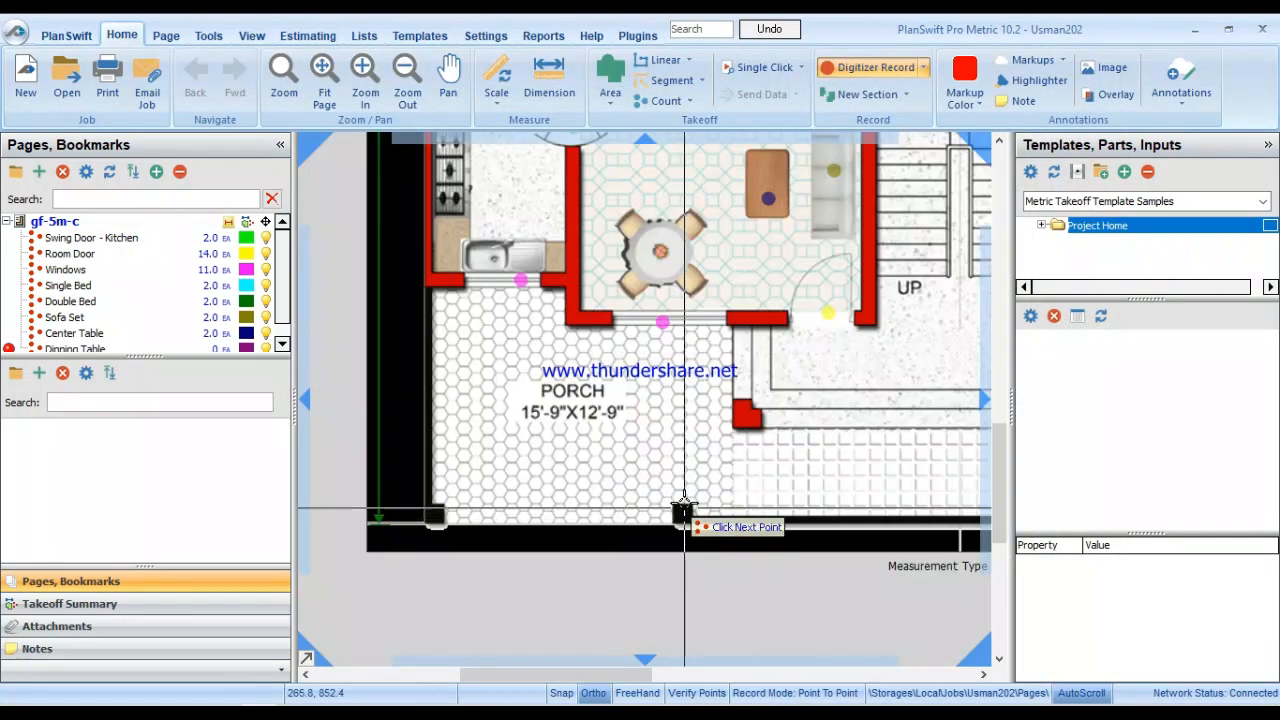
scroll(656, 249, down, 2)
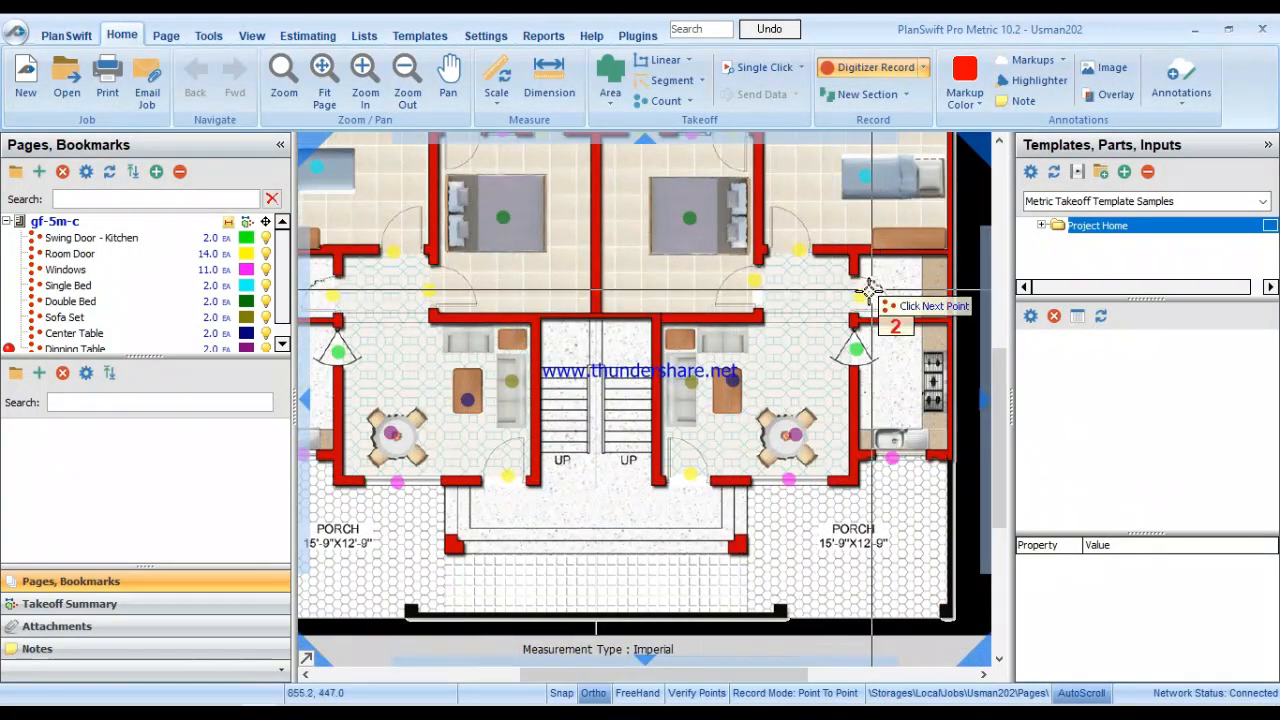
drag(757, 251, 928, 316)
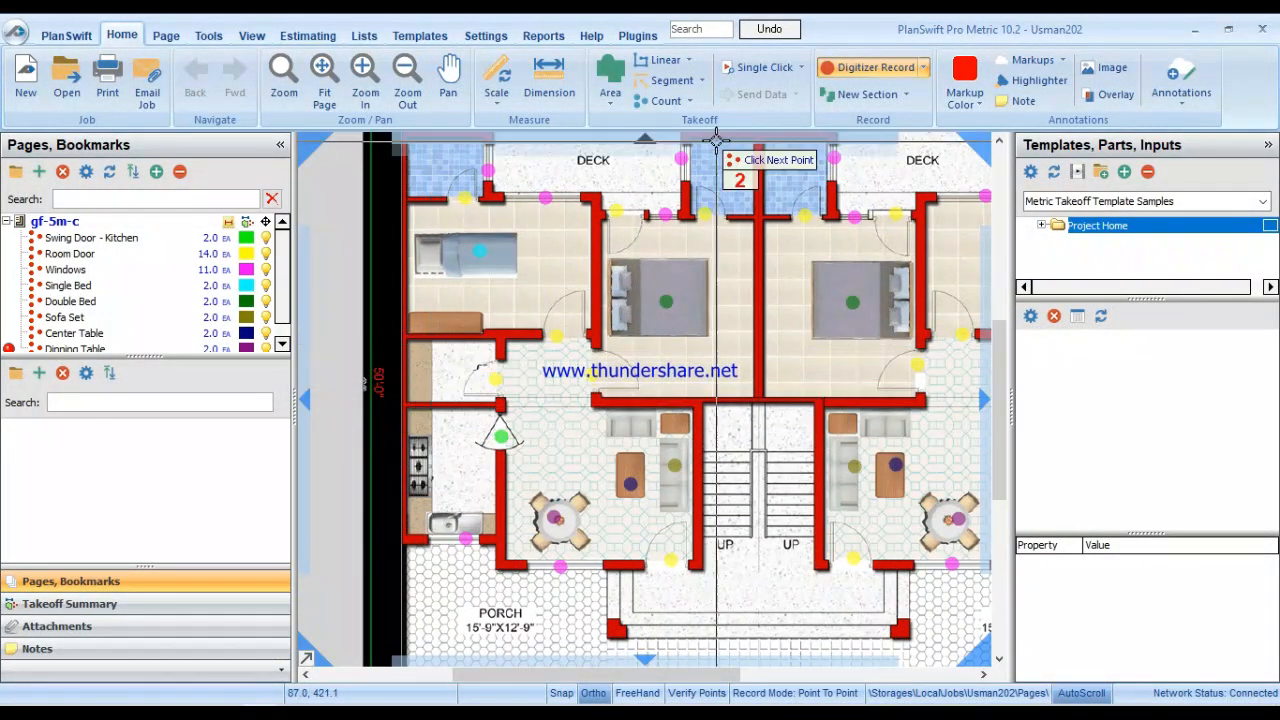
Create a count takeoff named "Wardrobe" with a solid teal circle and Cost Each 15000, and accept the properties.
click(662, 100)
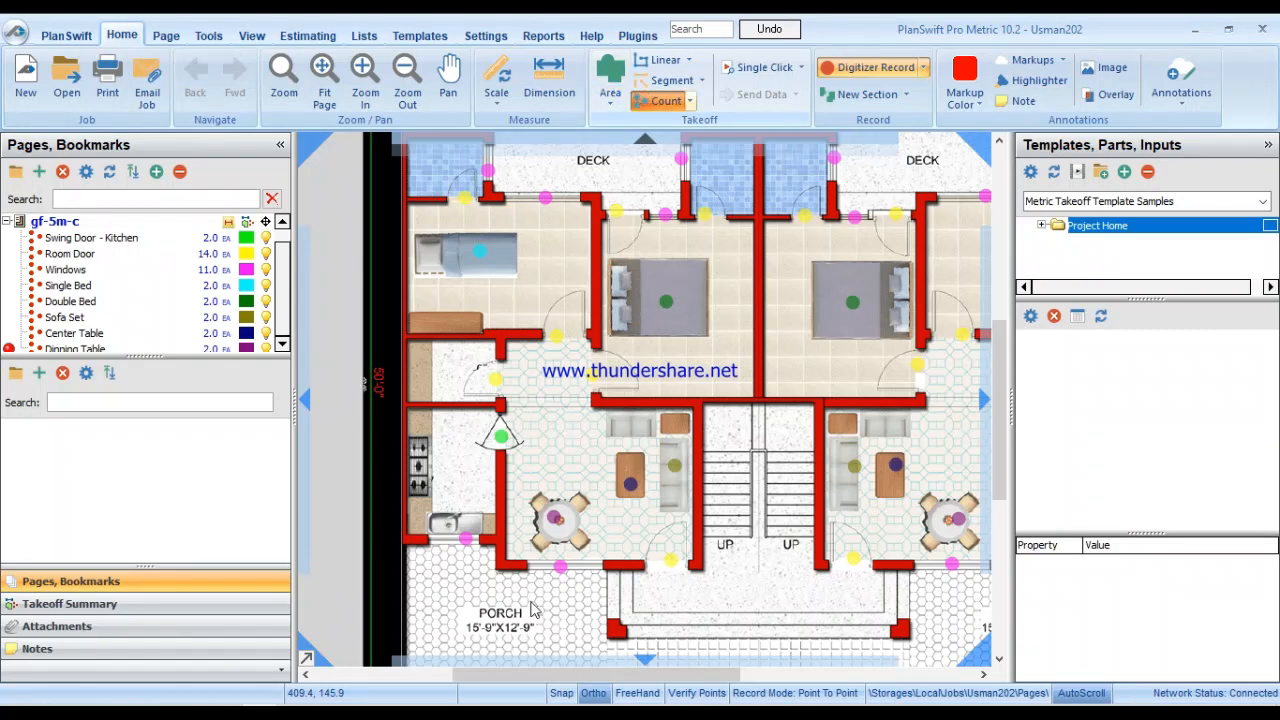
click(456, 331)
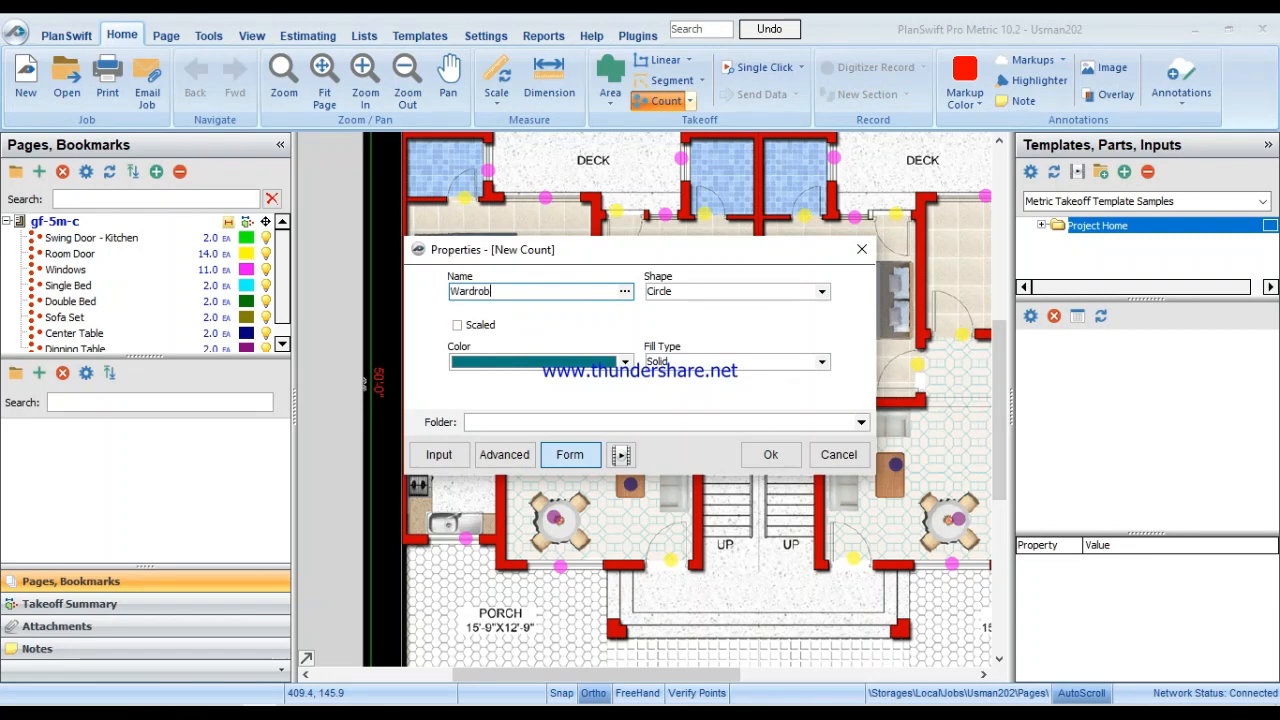
click(504, 454)
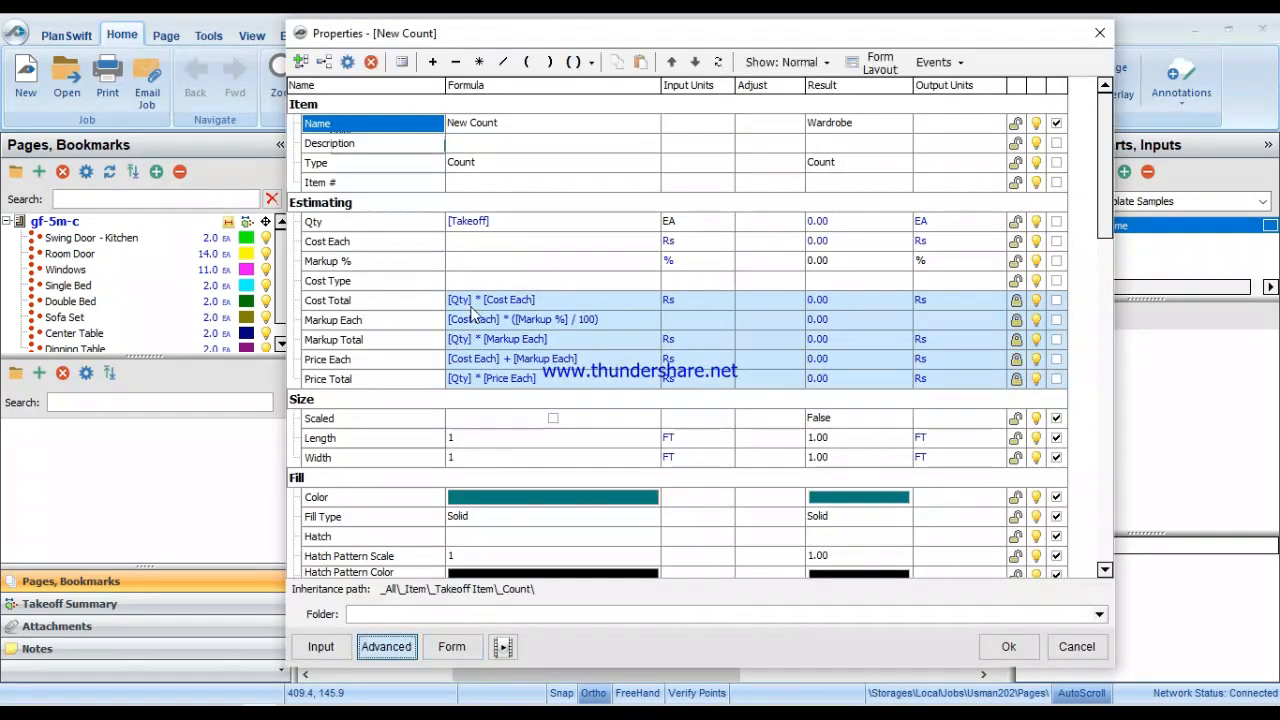
click(478, 244)
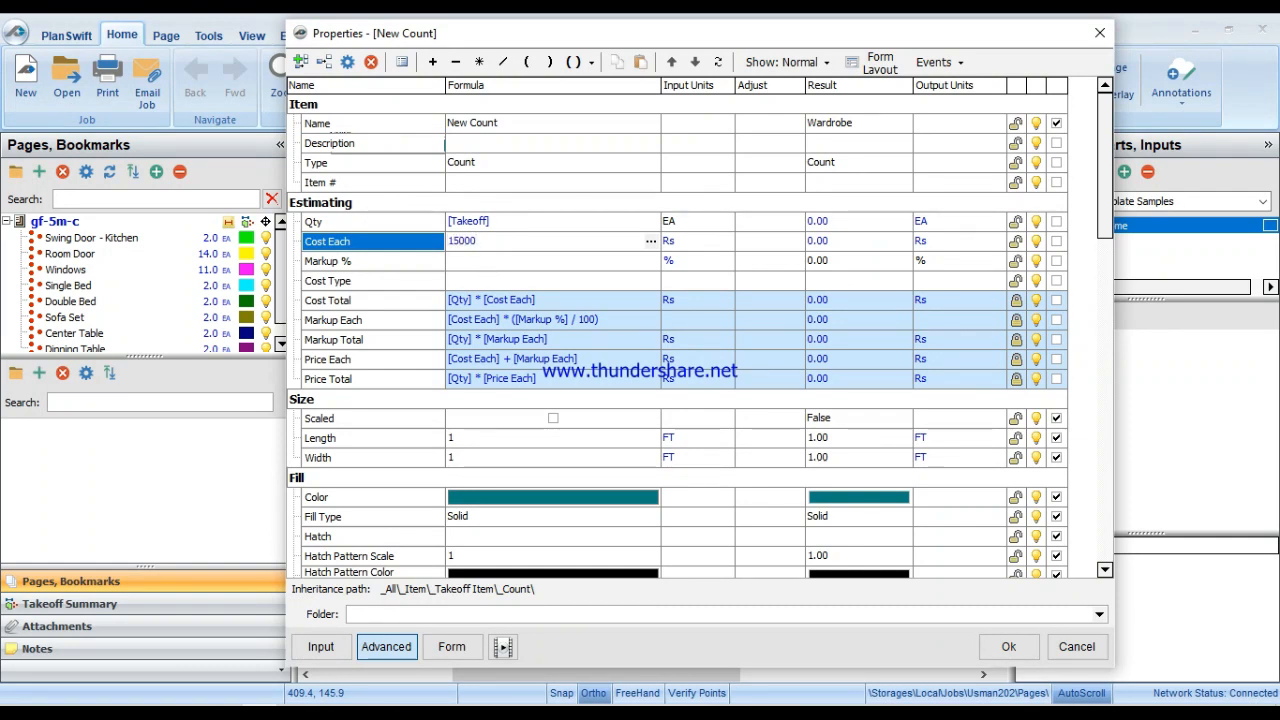
click(485, 260)
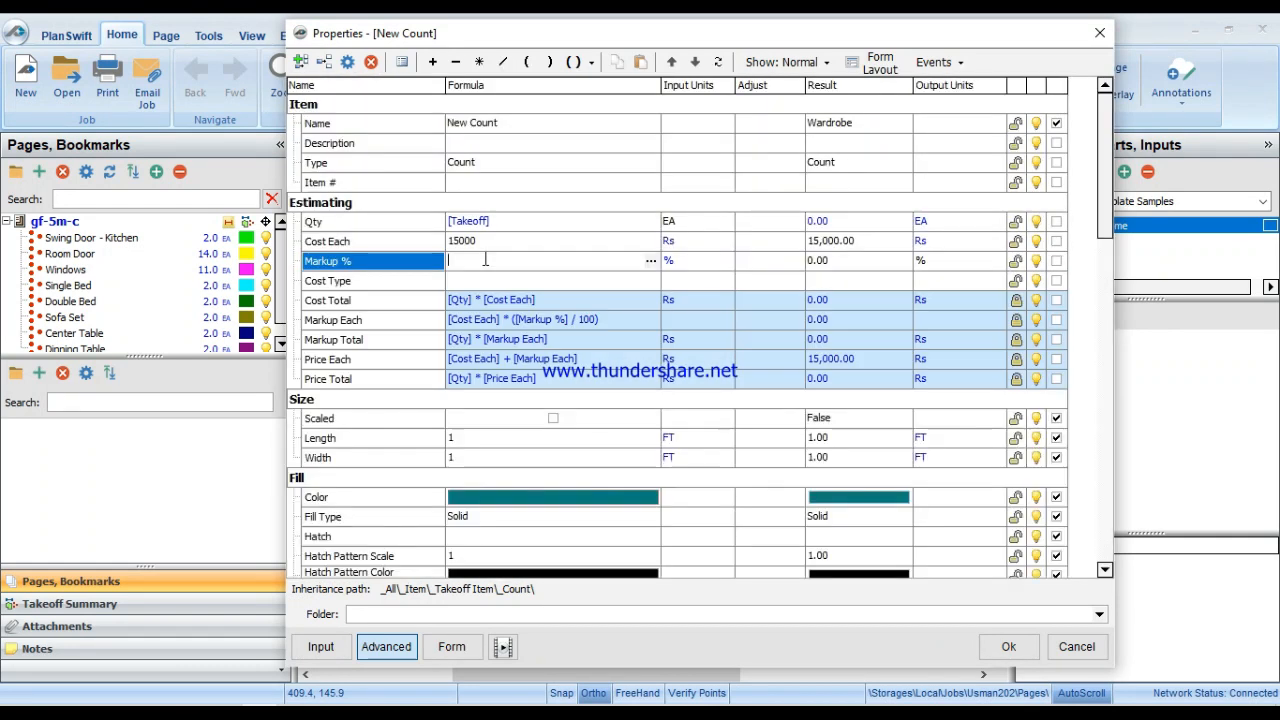
click(1026, 652)
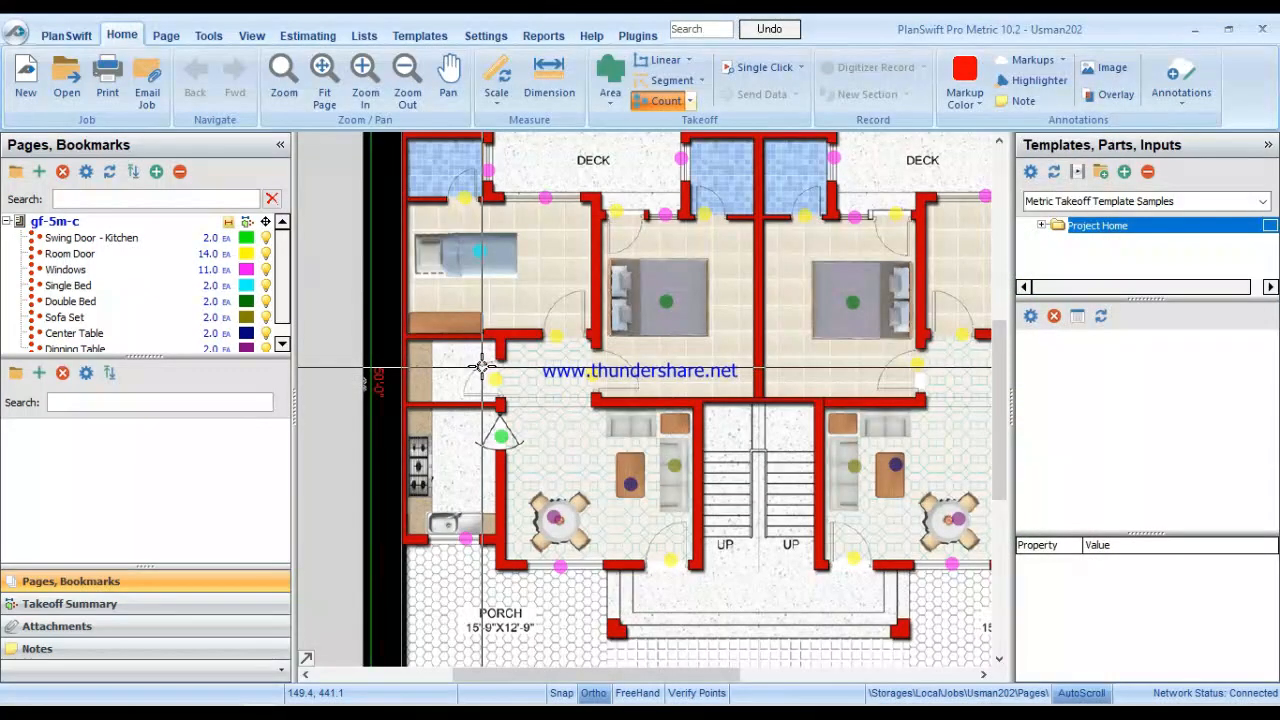
Mark the wardrobe along the lower wall of the single-bed room in both apartments.
click(428, 209)
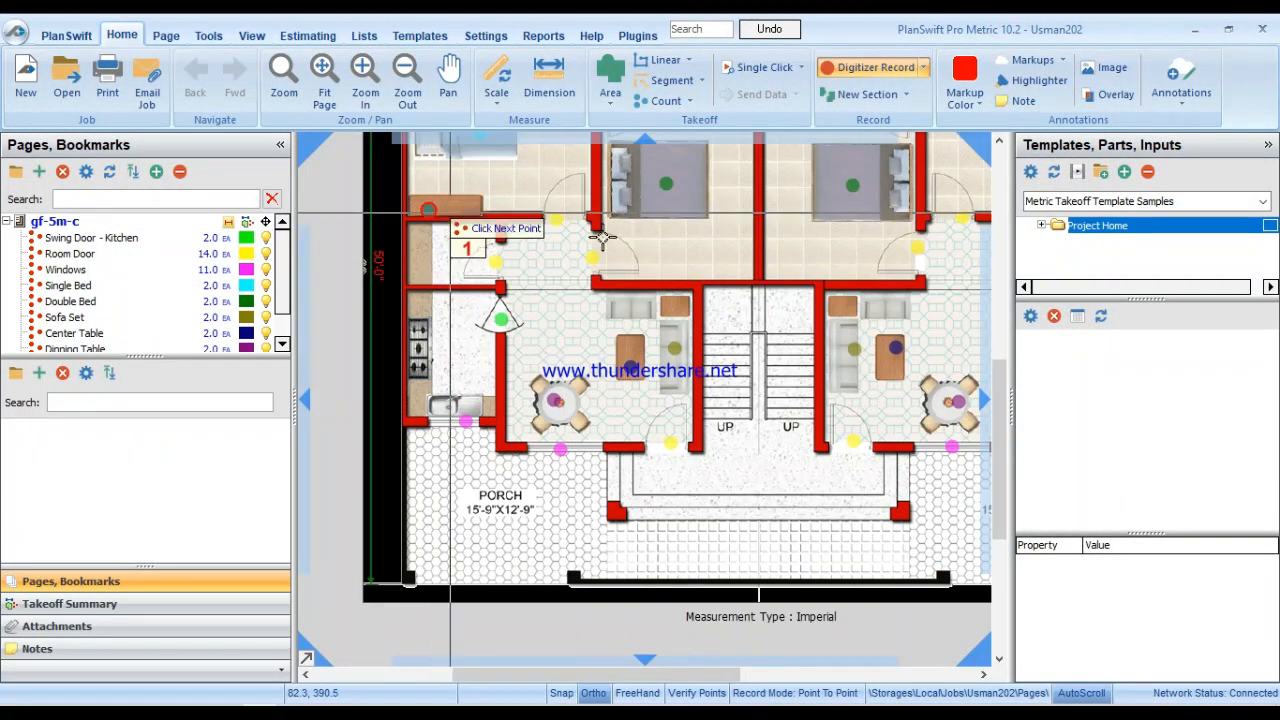
drag(788, 211, 545, 429)
click(789, 425)
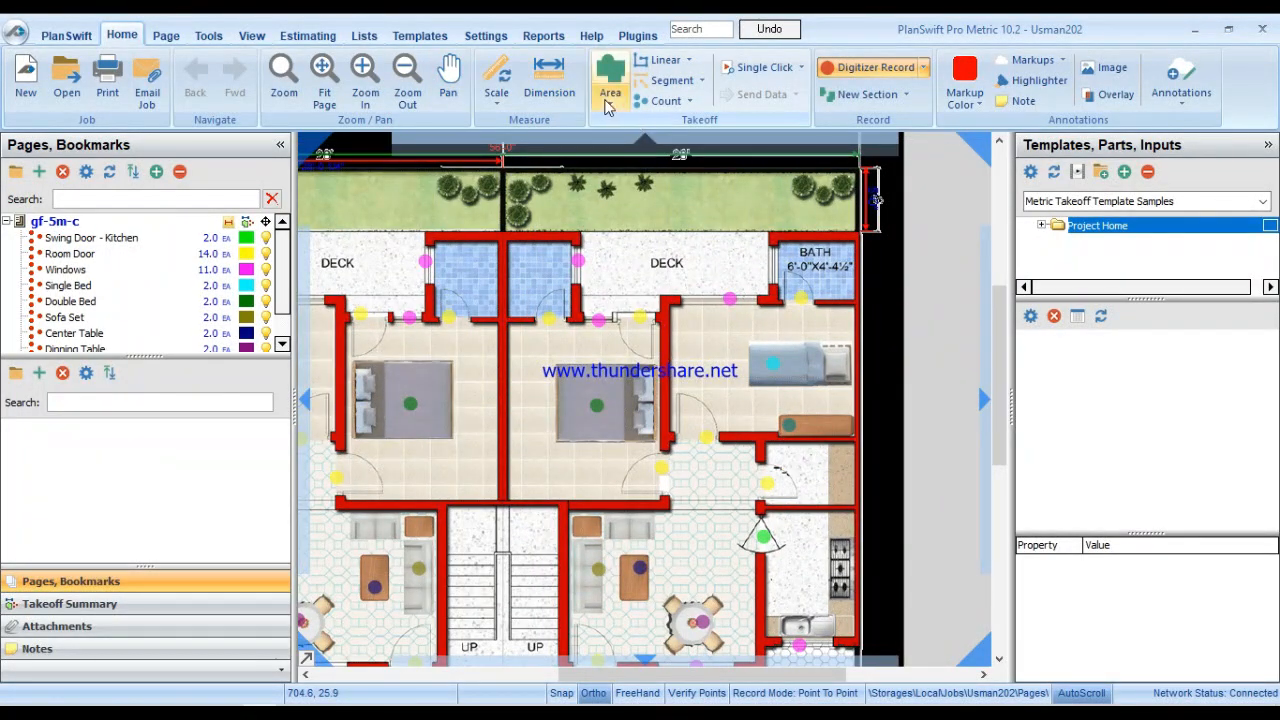
Create a count takeoff named "Cupboards" with a solid red circle, Cost Each 12000 and Markup 15%, and accept the properties.
click(660, 101)
click(766, 484)
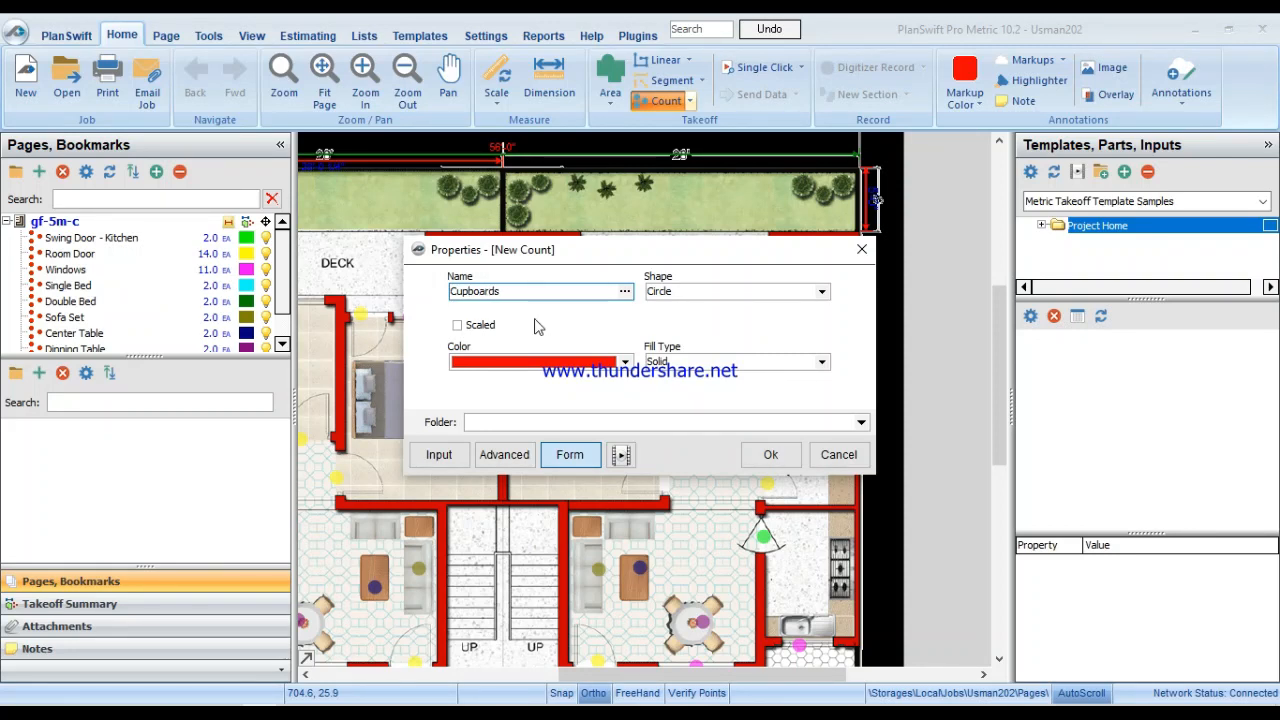
click(504, 455)
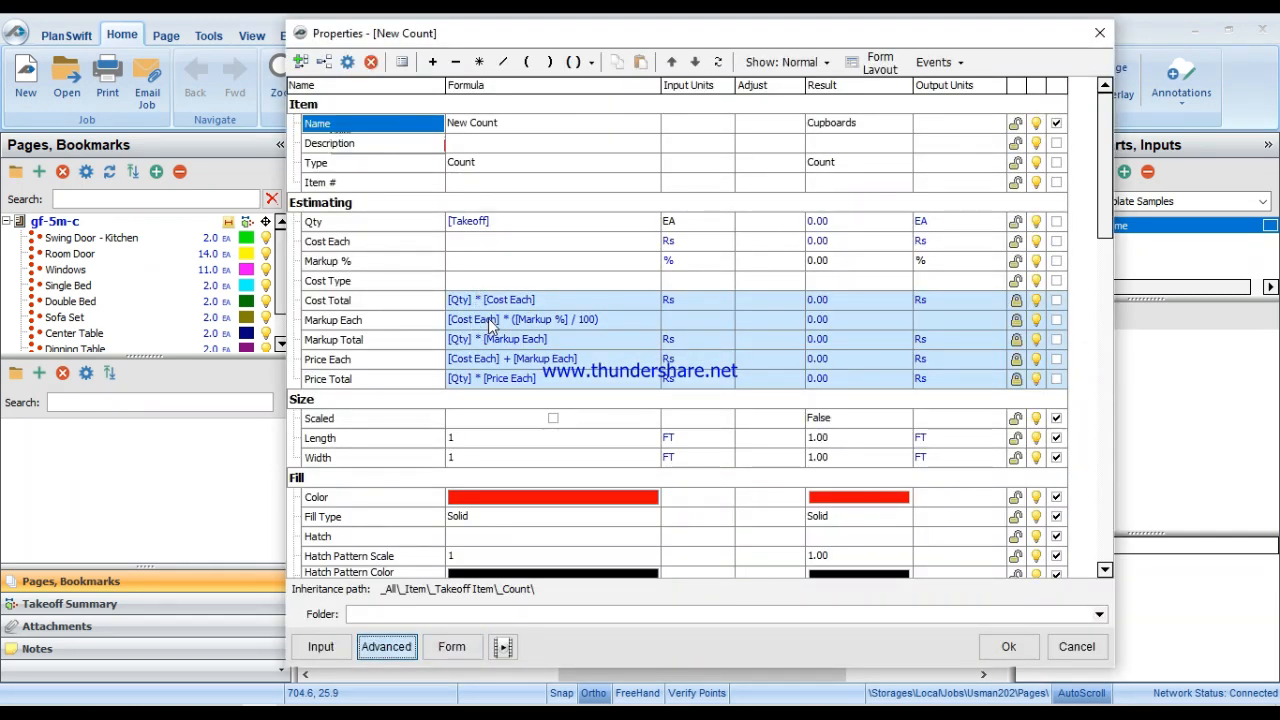
scroll(491, 374, down, 4)
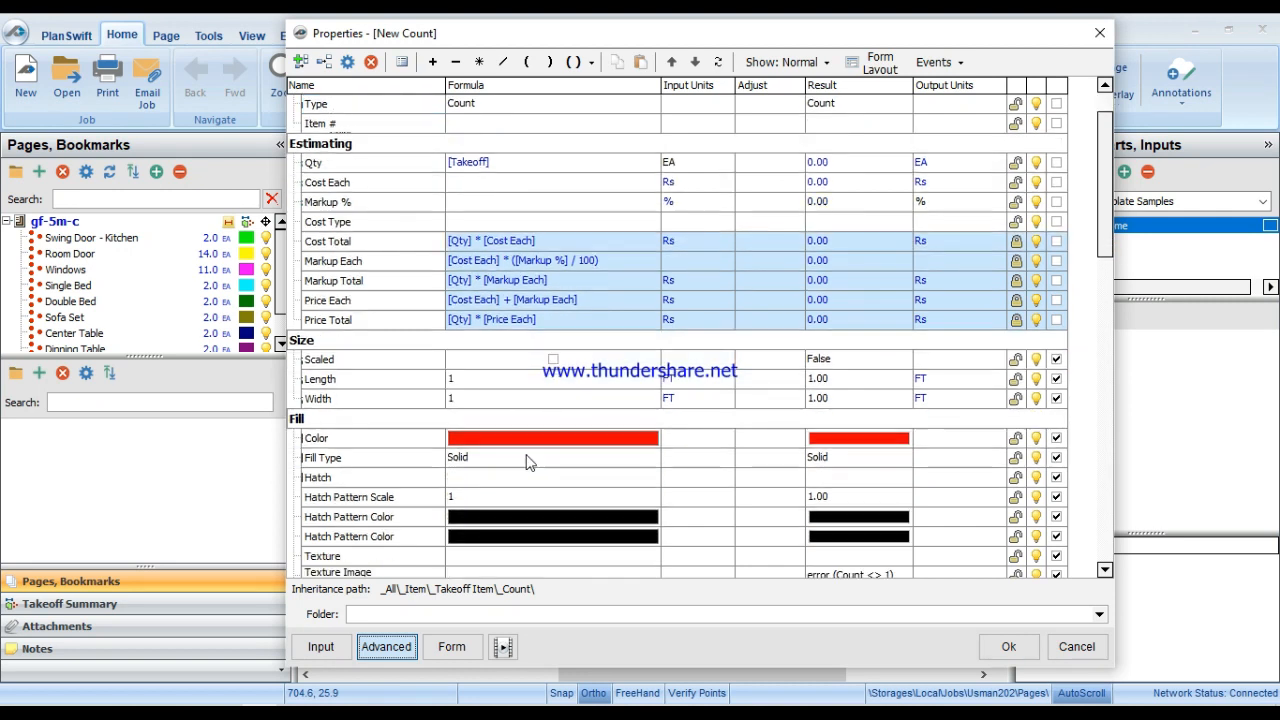
scroll(530, 459, up, 3)
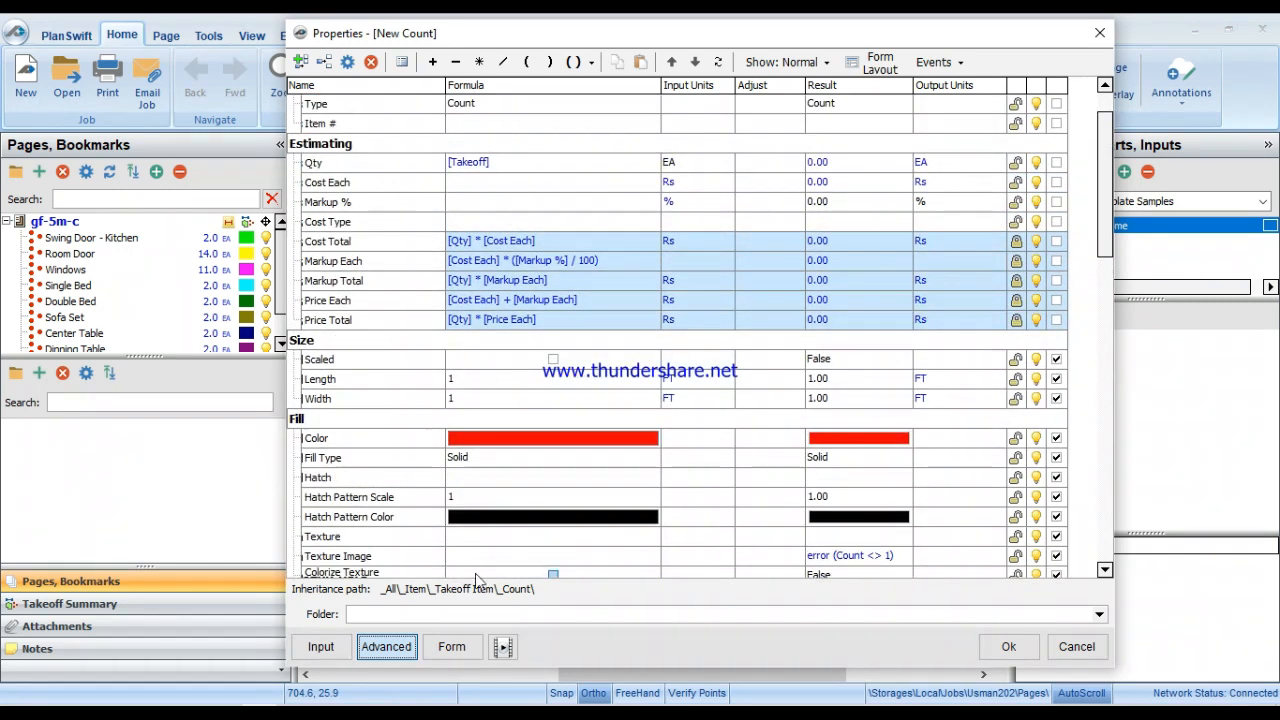
scroll(487, 401, up, 1)
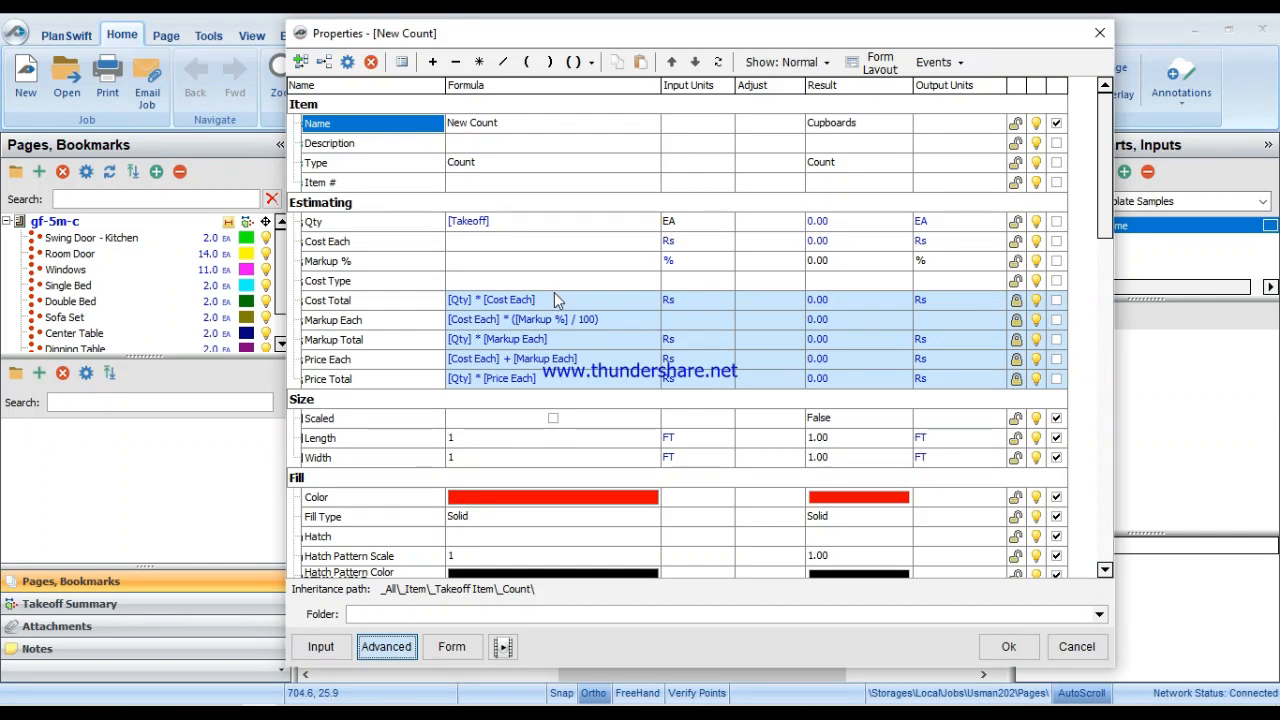
click(516, 242)
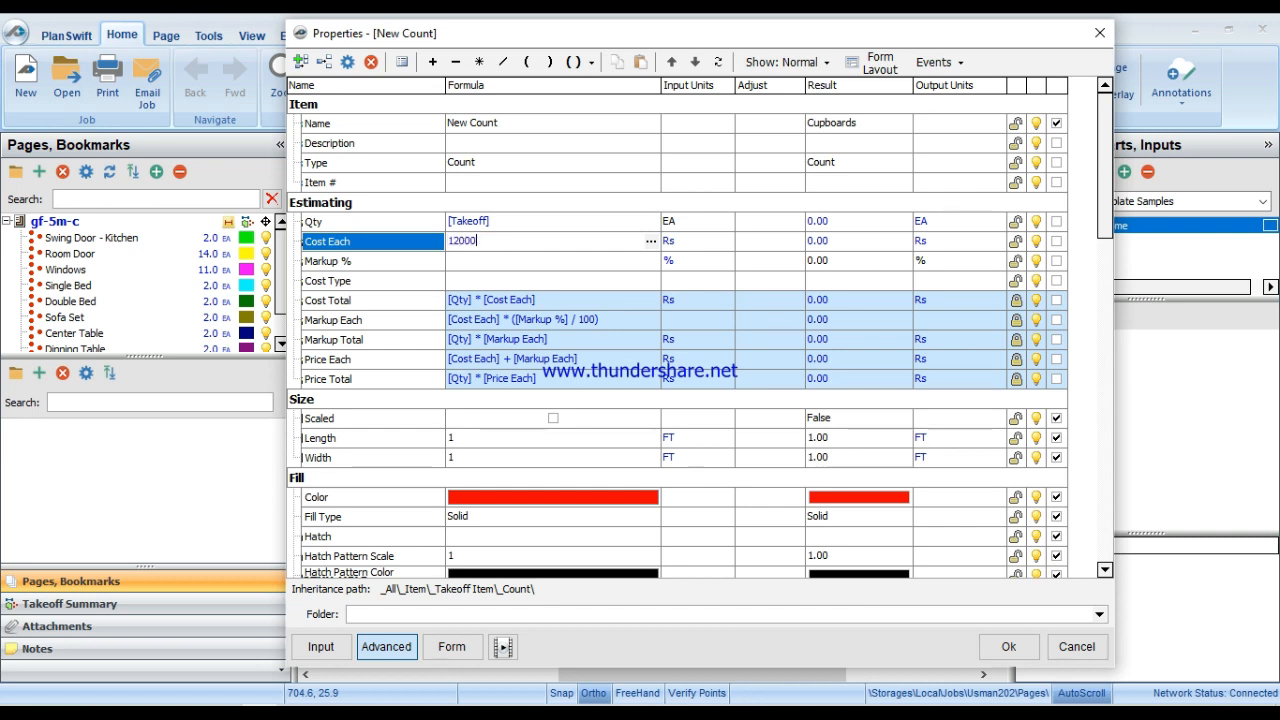
text(12000)
key(Return)
click(501, 263)
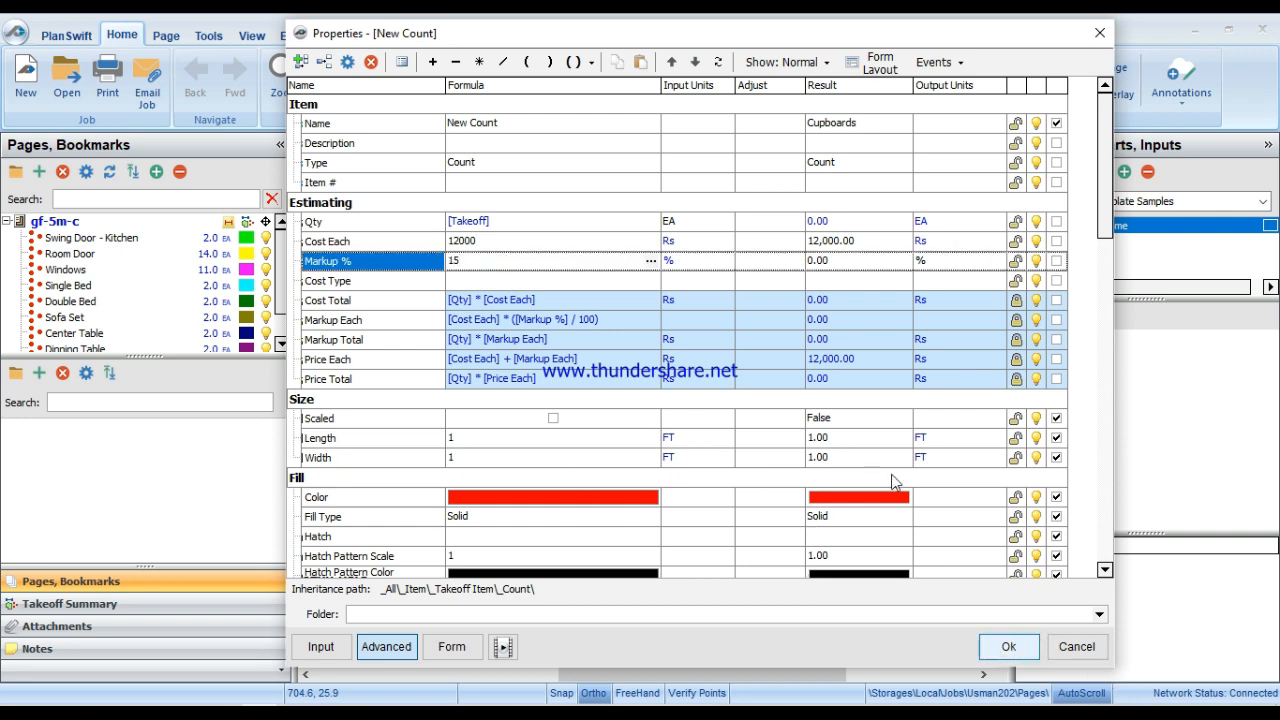
key(Return)
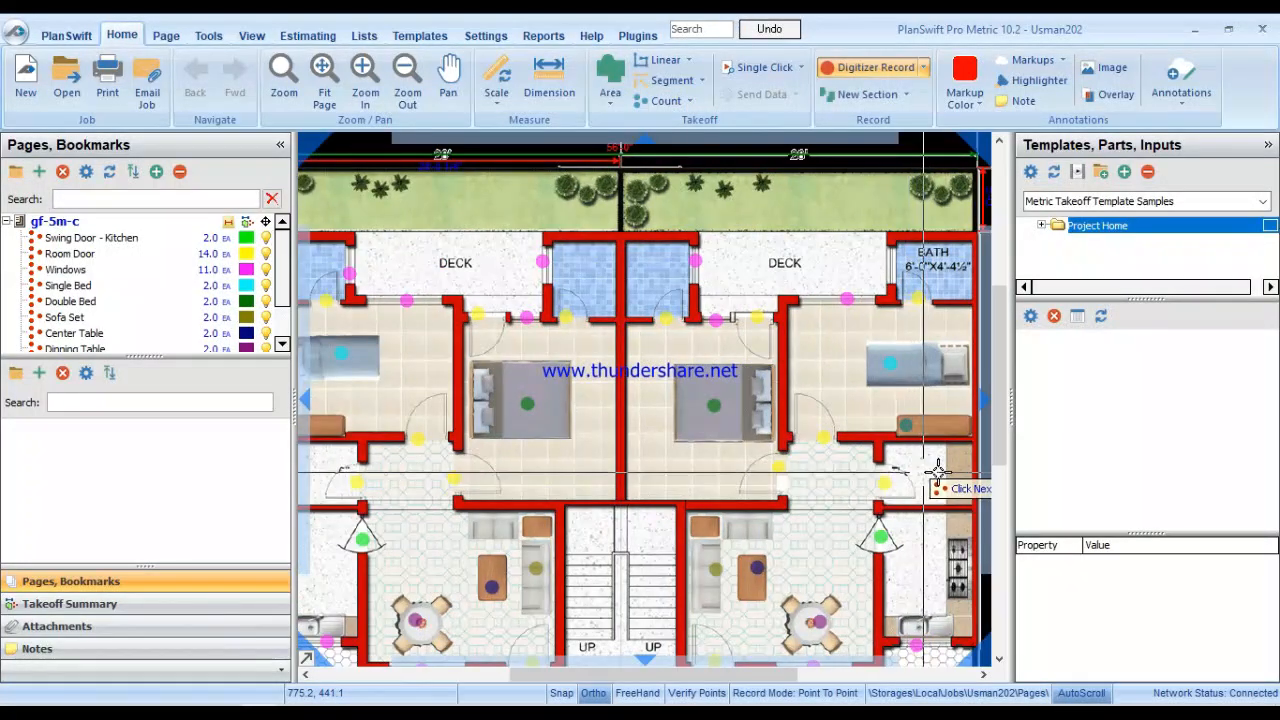
Mark the cupboards in the small room between the kitchen and the single-bed room of both apartments.
drag(508, 485, 786, 431)
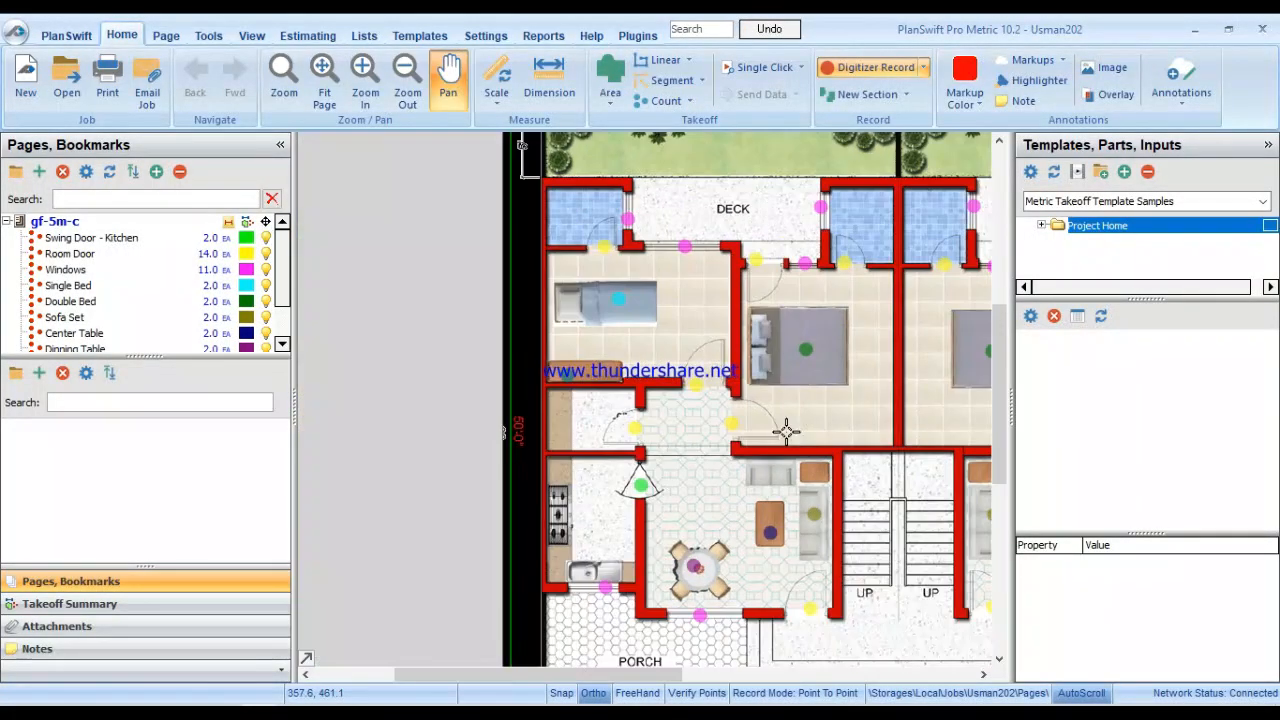
click(563, 419)
scroll(779, 468, down, 1)
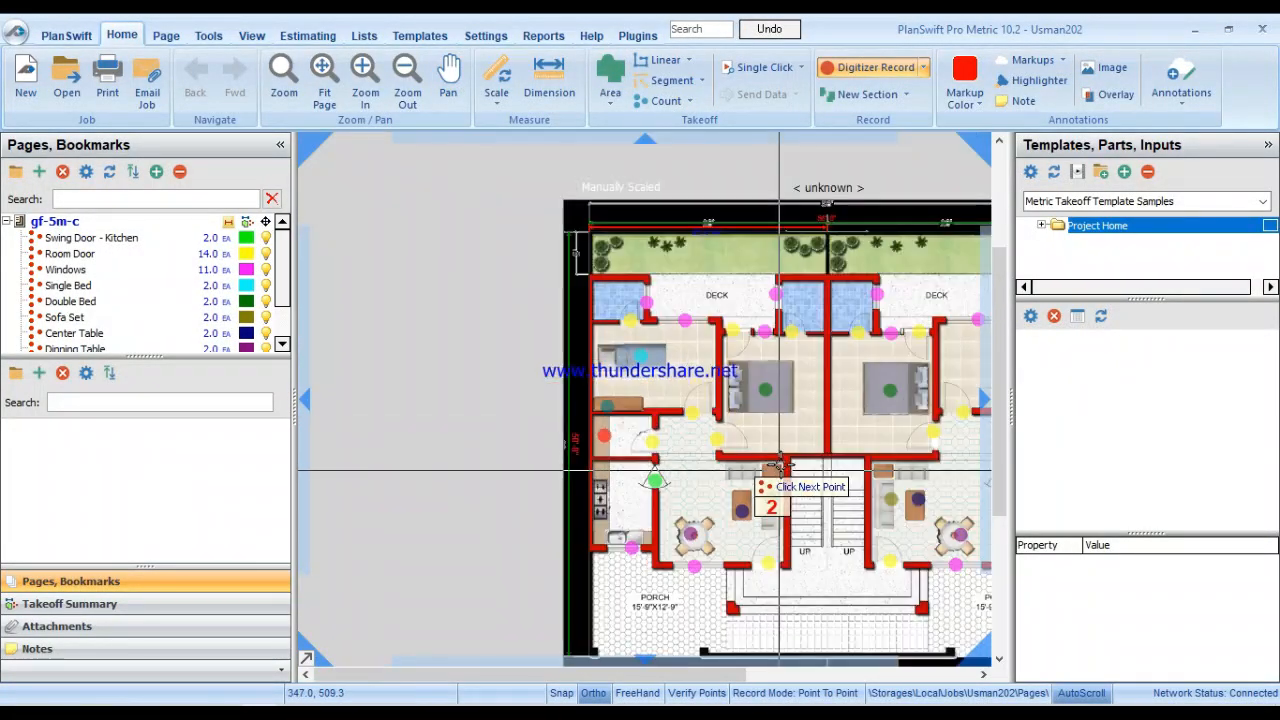
drag(910, 386, 643, 248)
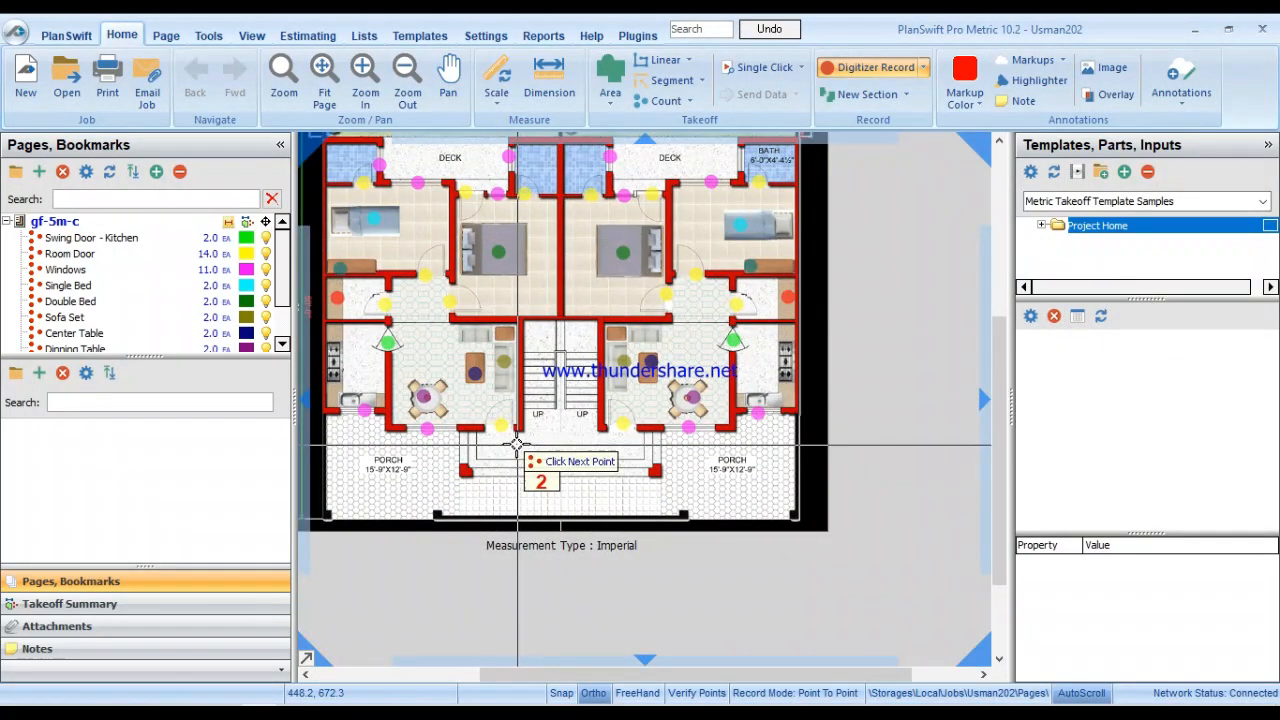
drag(484, 375, 633, 385)
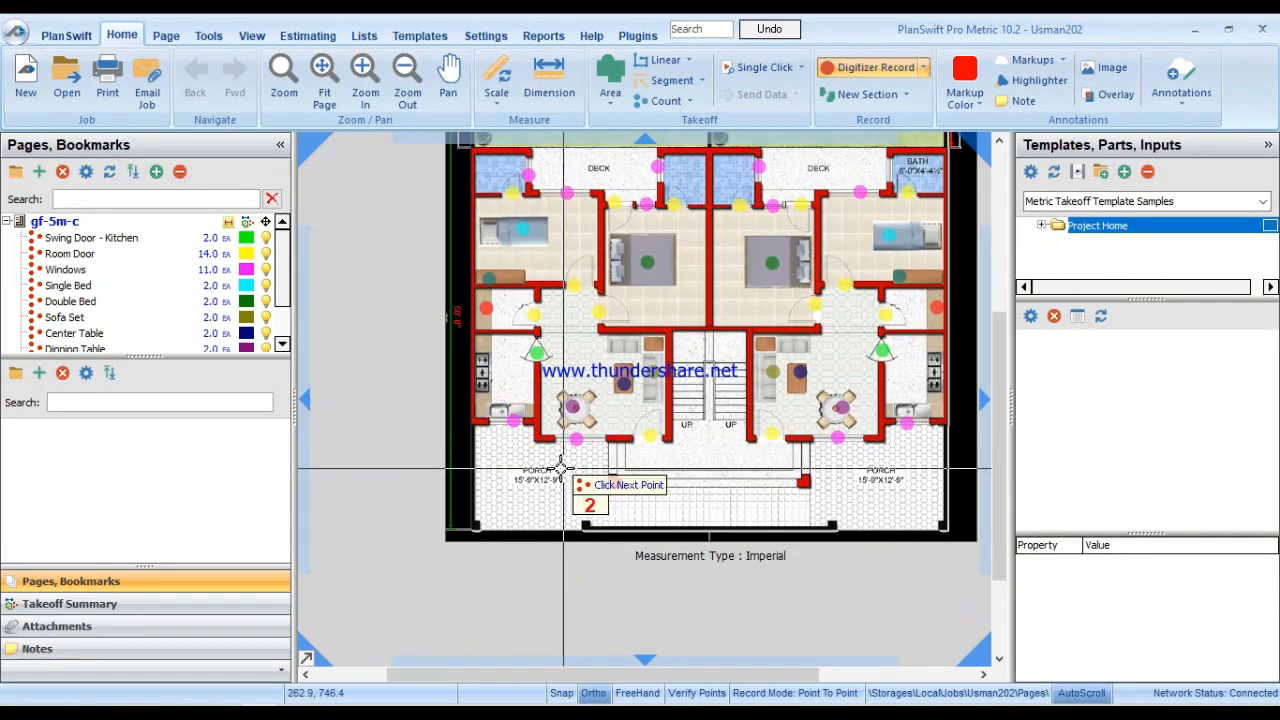
drag(731, 369, 672, 412)
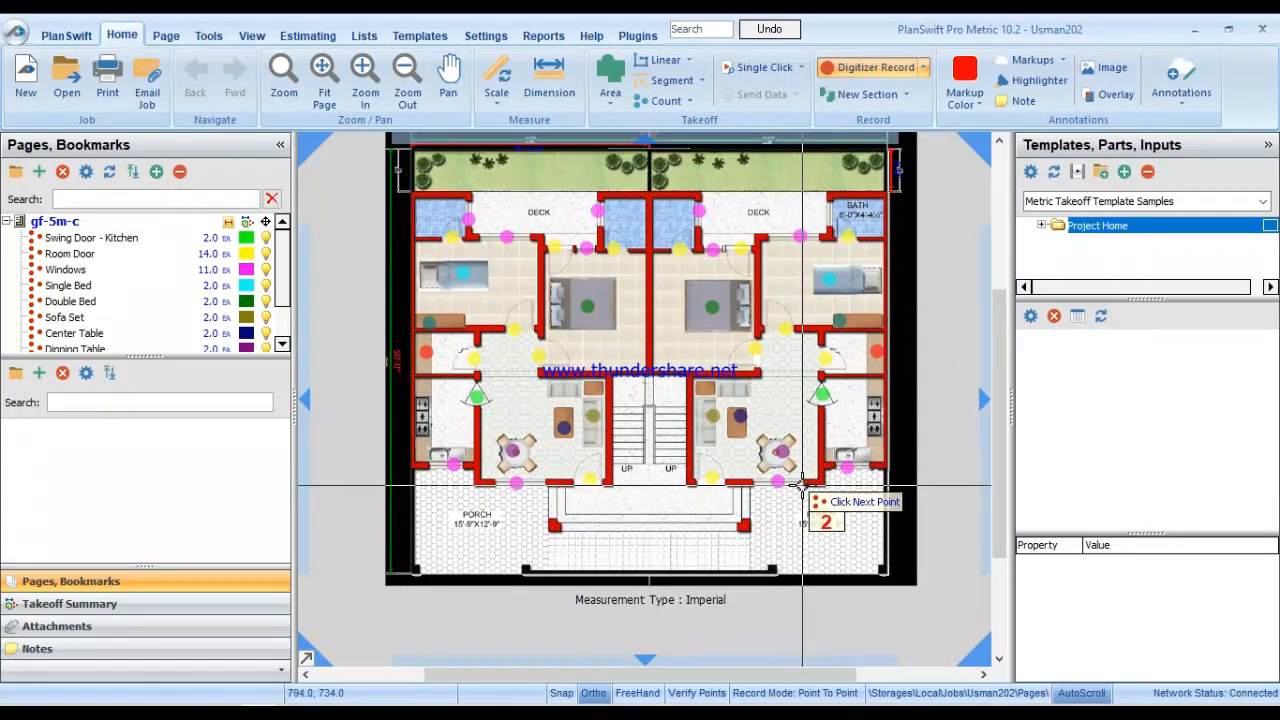
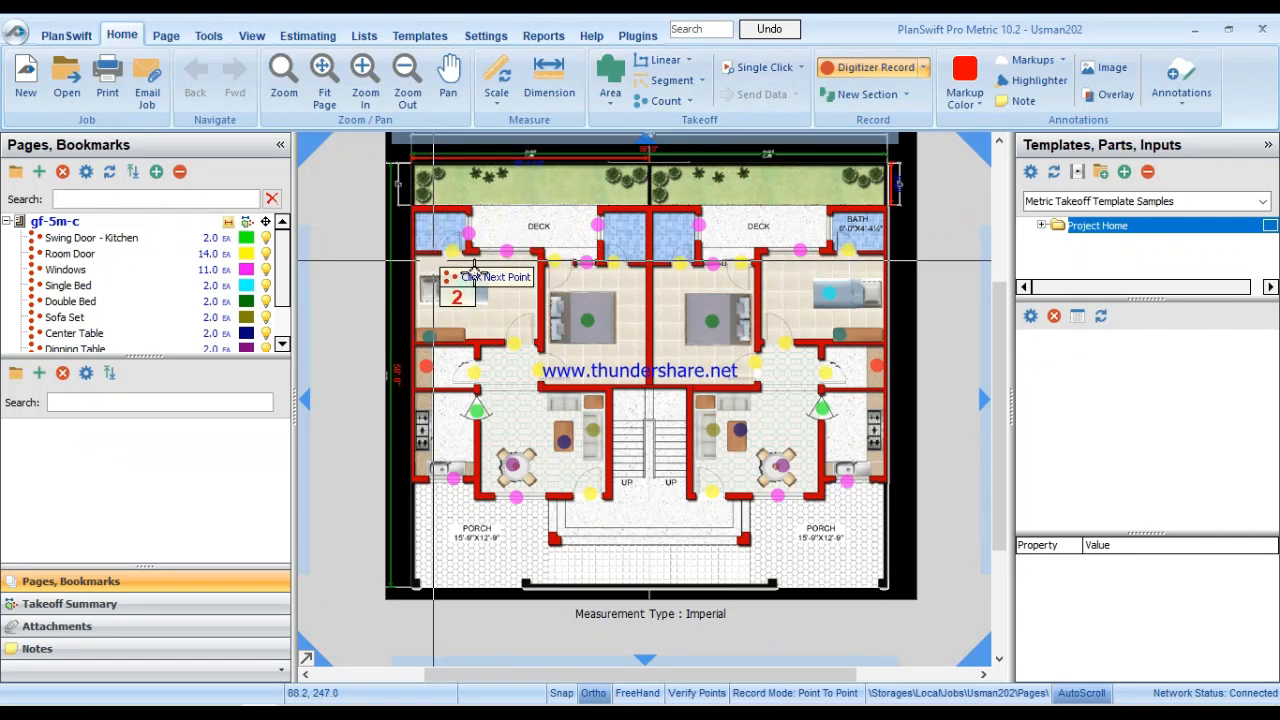
scroll(509, 320, up, 3)
scroll(508, 310, down, 2)
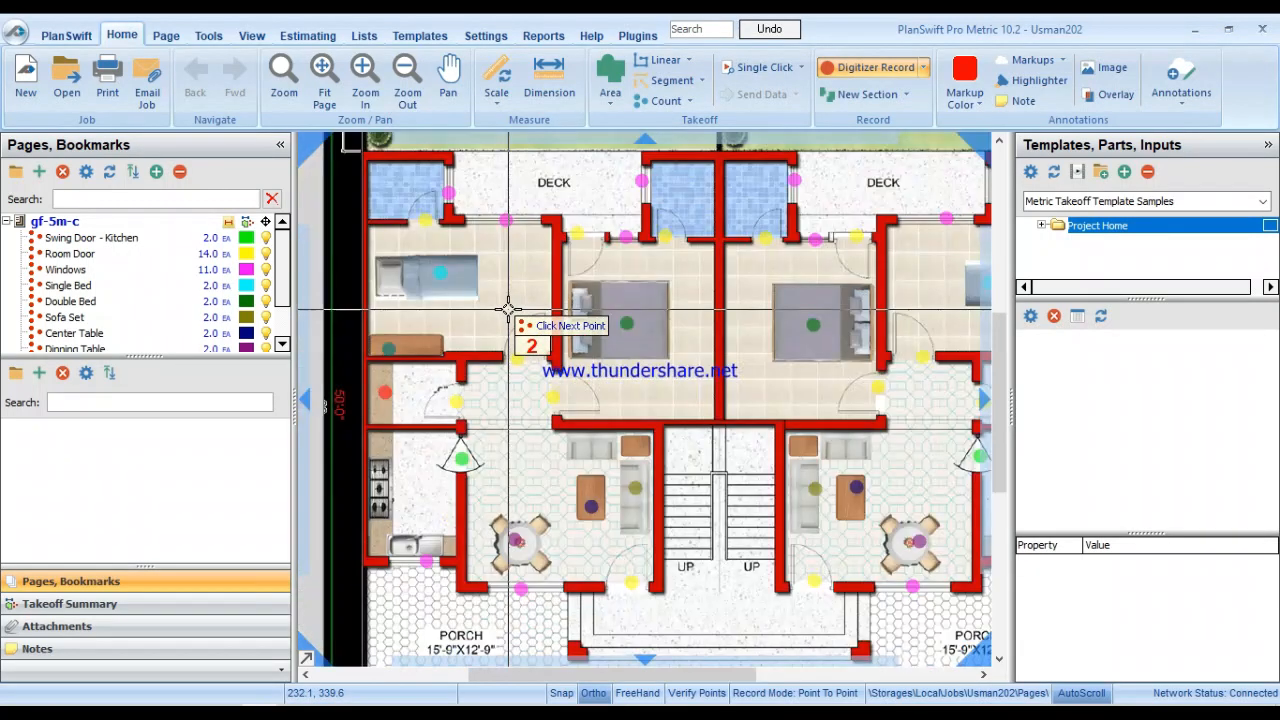
scroll(509, 310, up, 1)
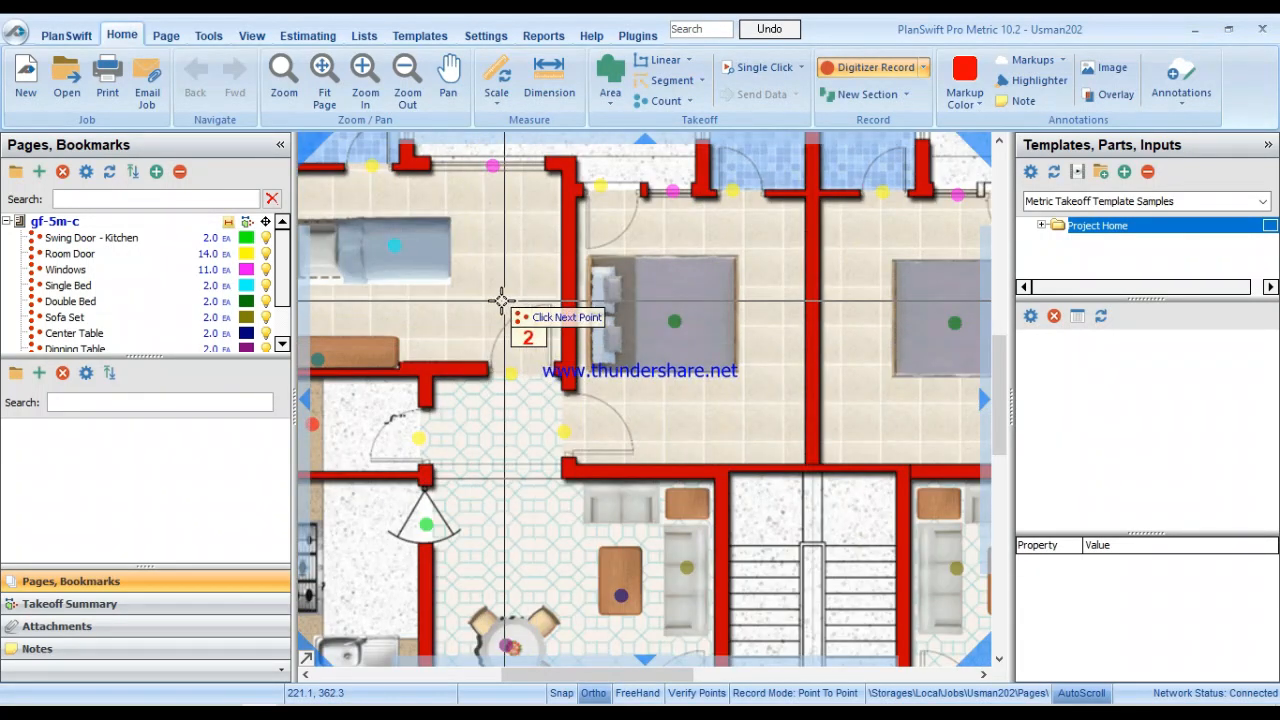
drag(565, 215, 684, 251)
Create an area takeoff named "PCC Tiles - Bedroom" with solid green fill, Cost Each 1200 and Markup 12%, and accept the properties.
click(618, 108)
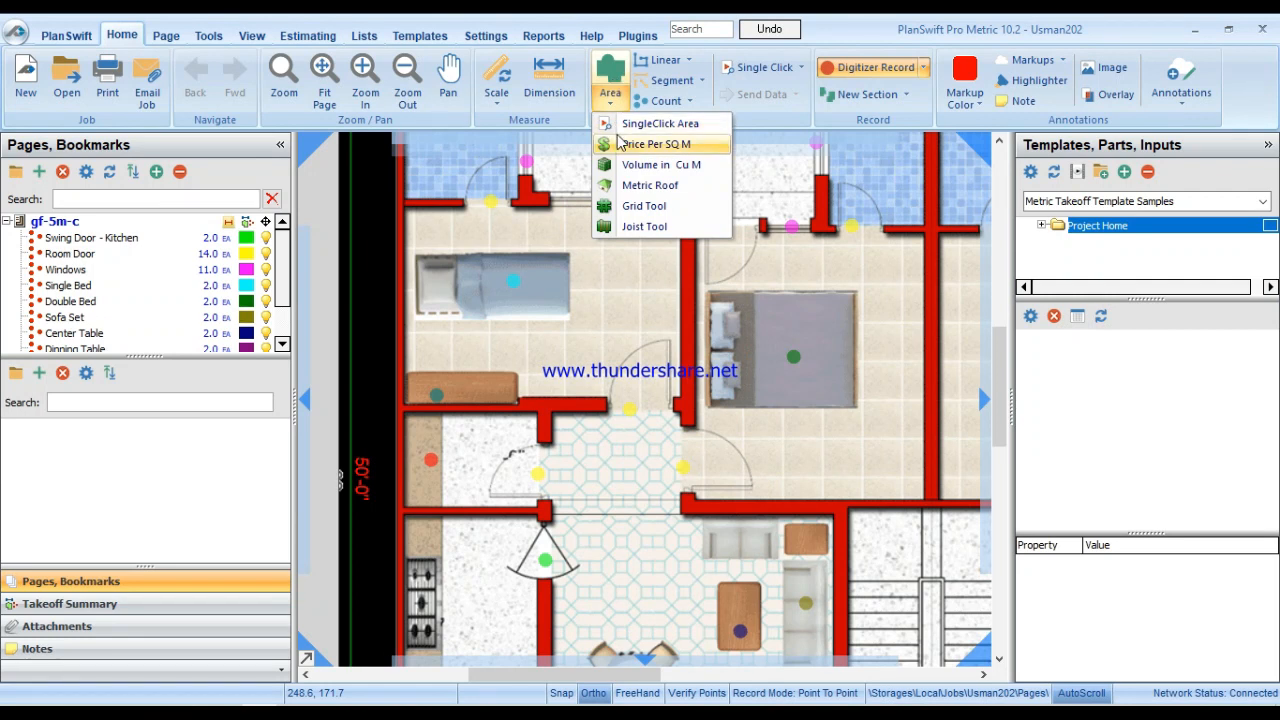
click(606, 76)
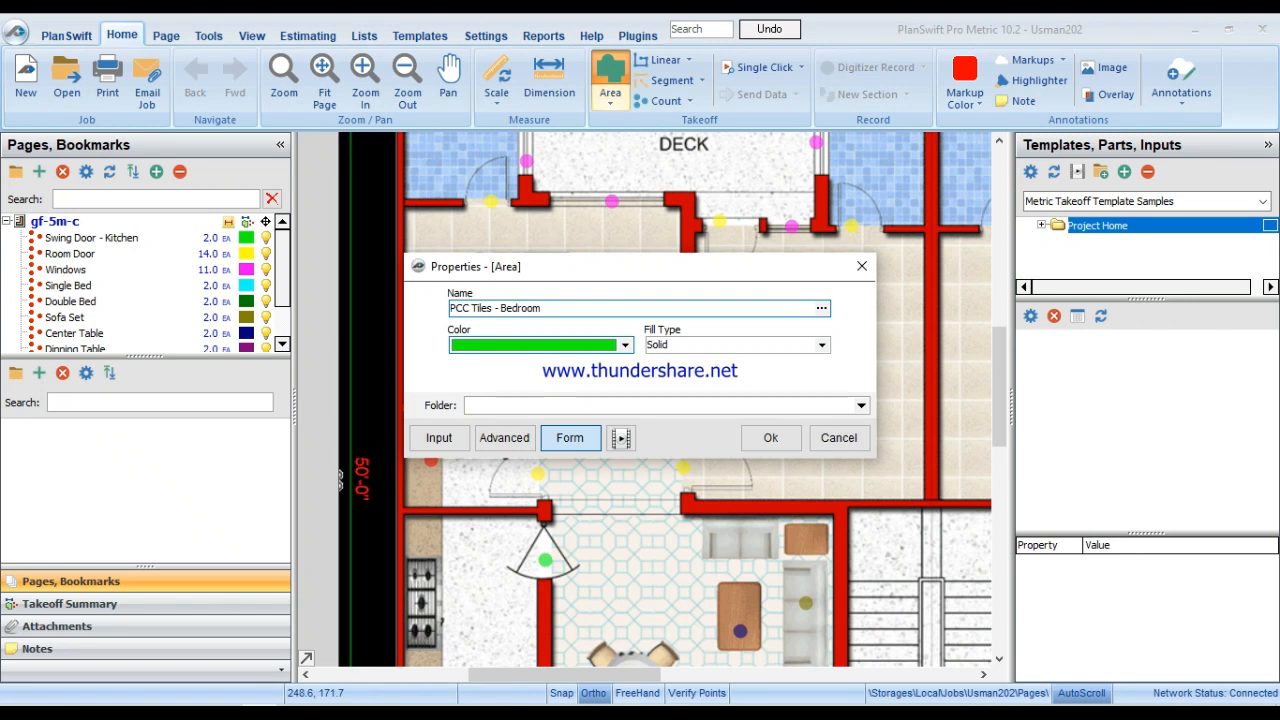
click(506, 447)
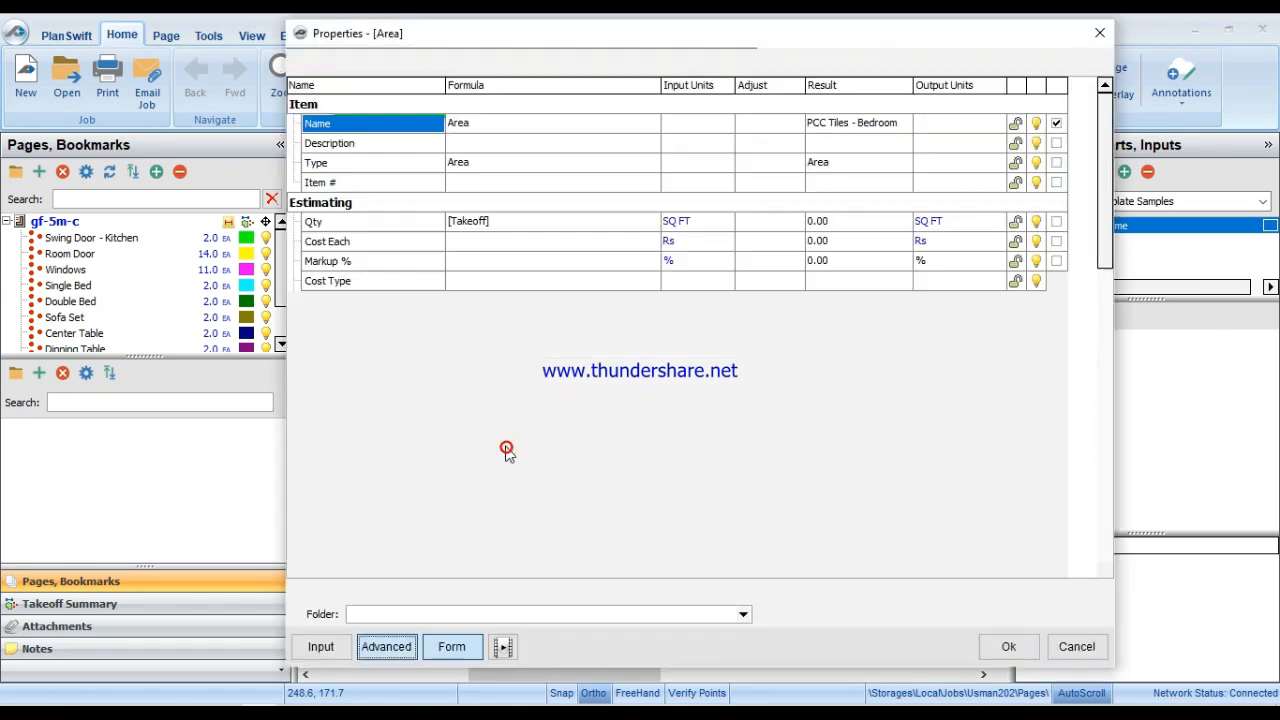
click(490, 240)
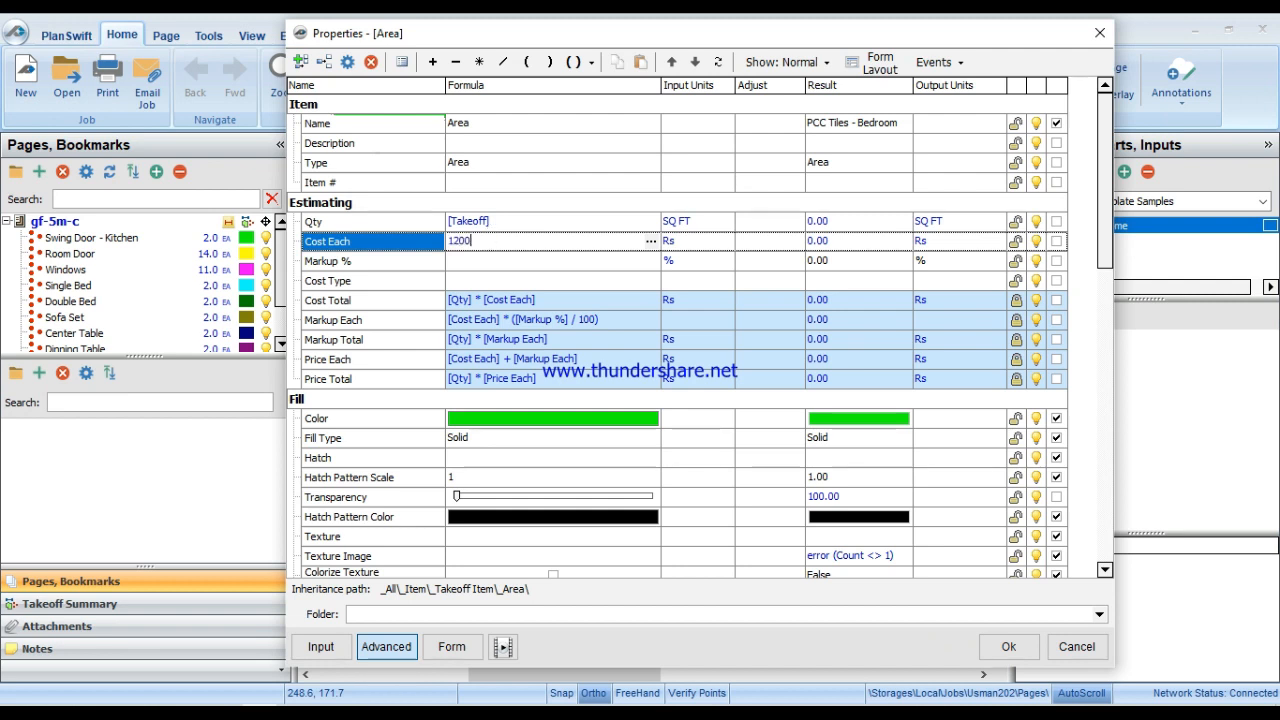
click(516, 260)
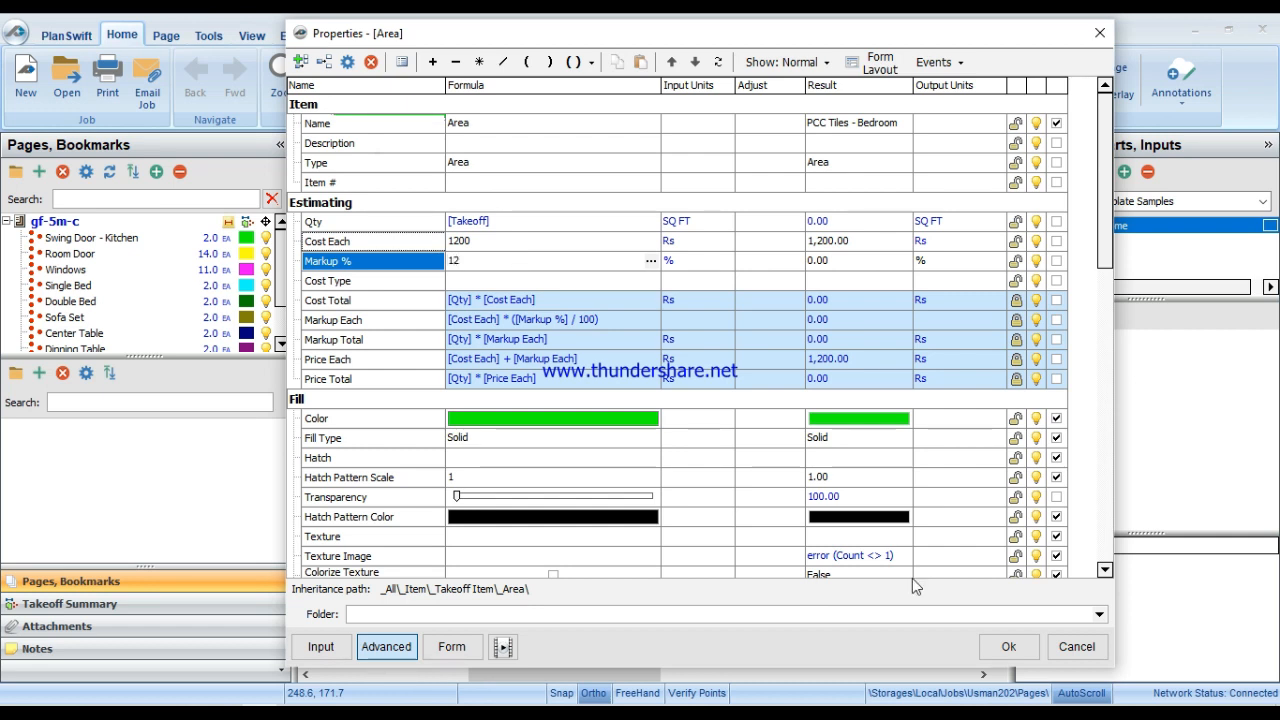
click(1009, 648)
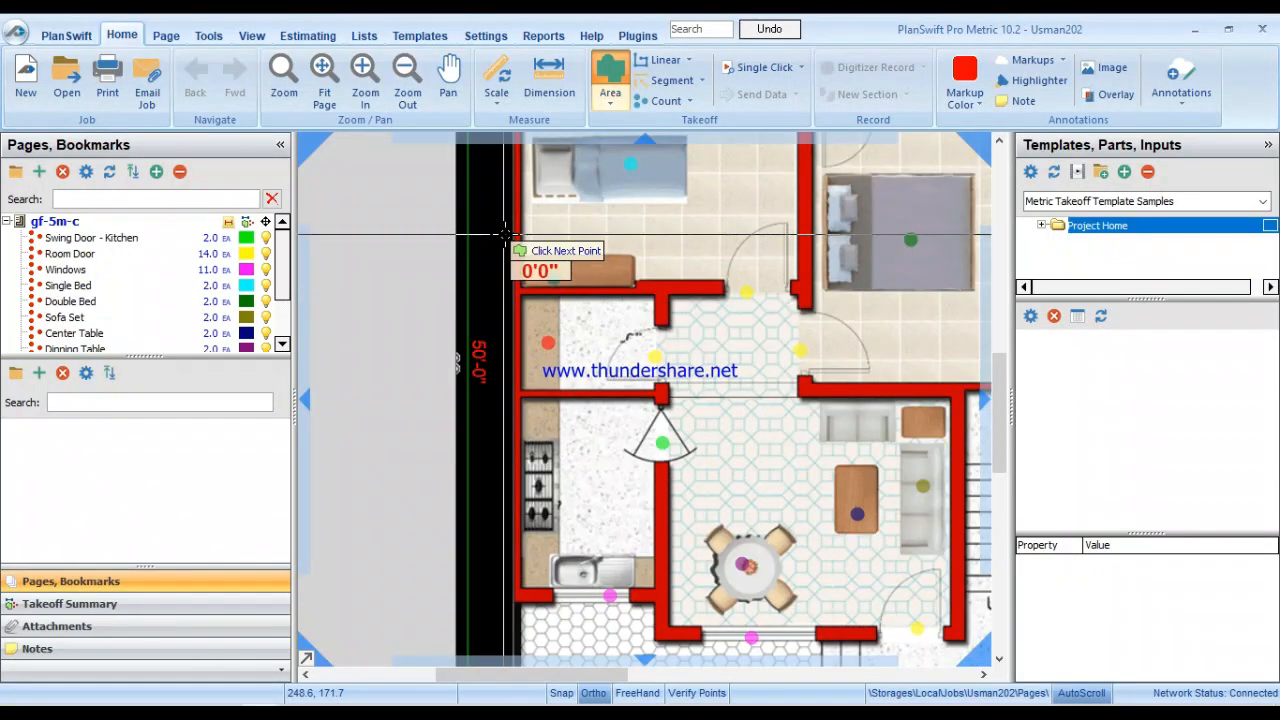
Trace the tile area of the left apartment's single-bed room along its window wall, the wall shared with the double-bed room, and the doorway recess.
drag(637, 235, 638, 319)
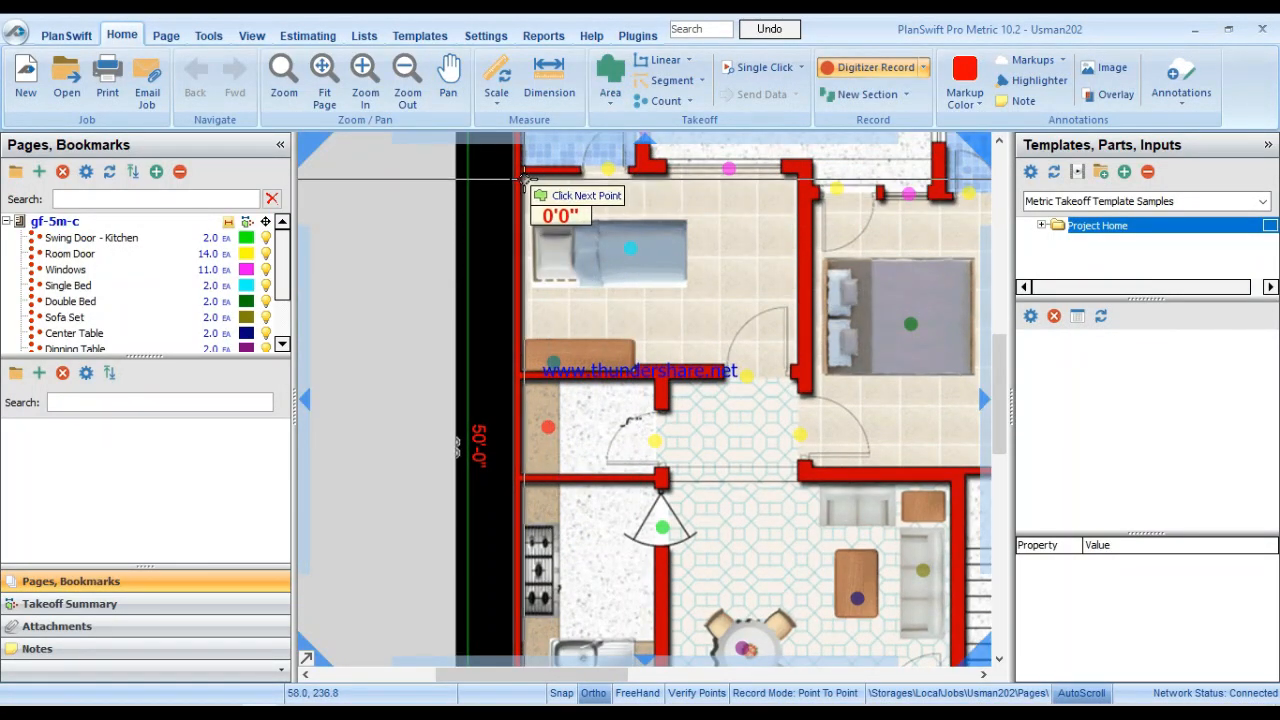
scroll(536, 180, up, 2)
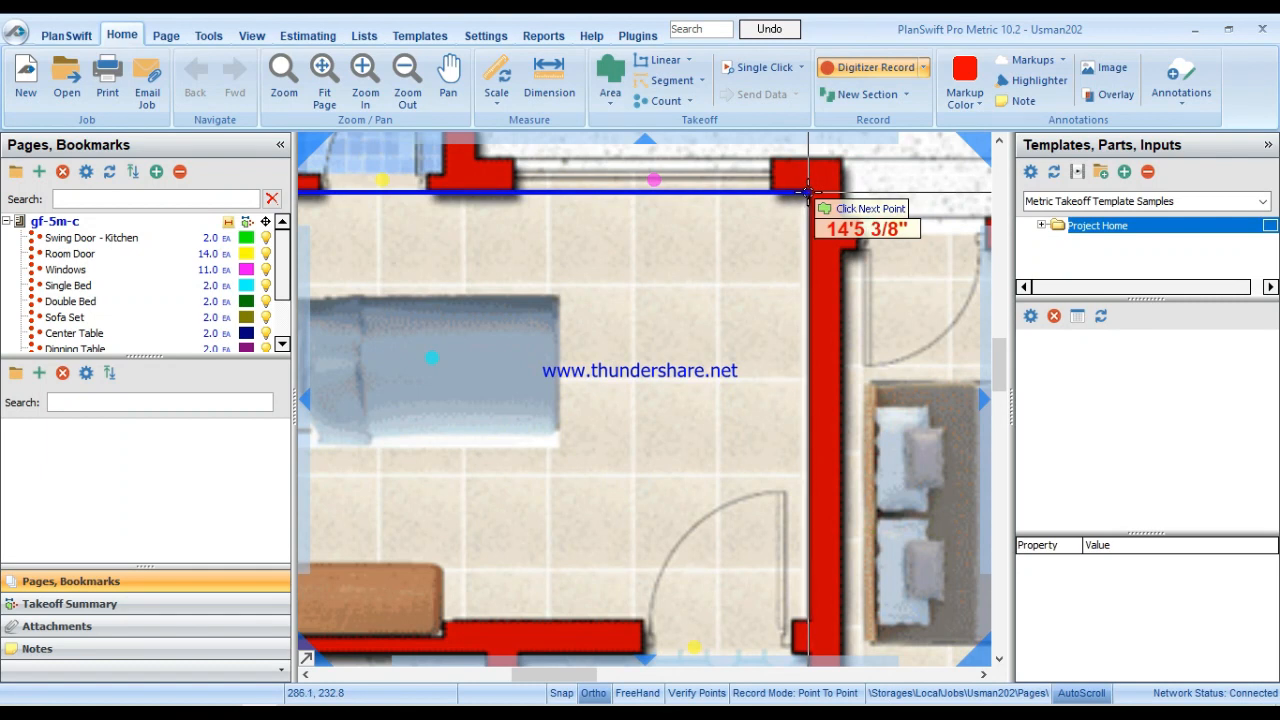
click(806, 191)
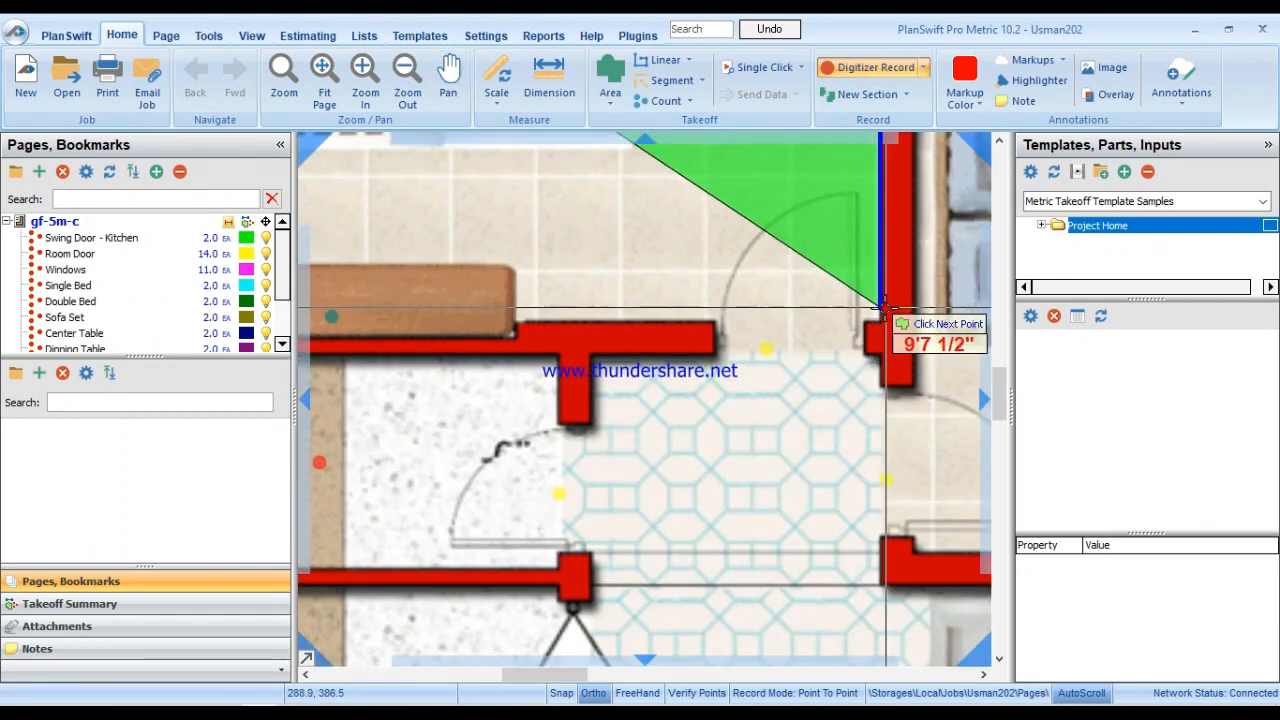
click(866, 320)
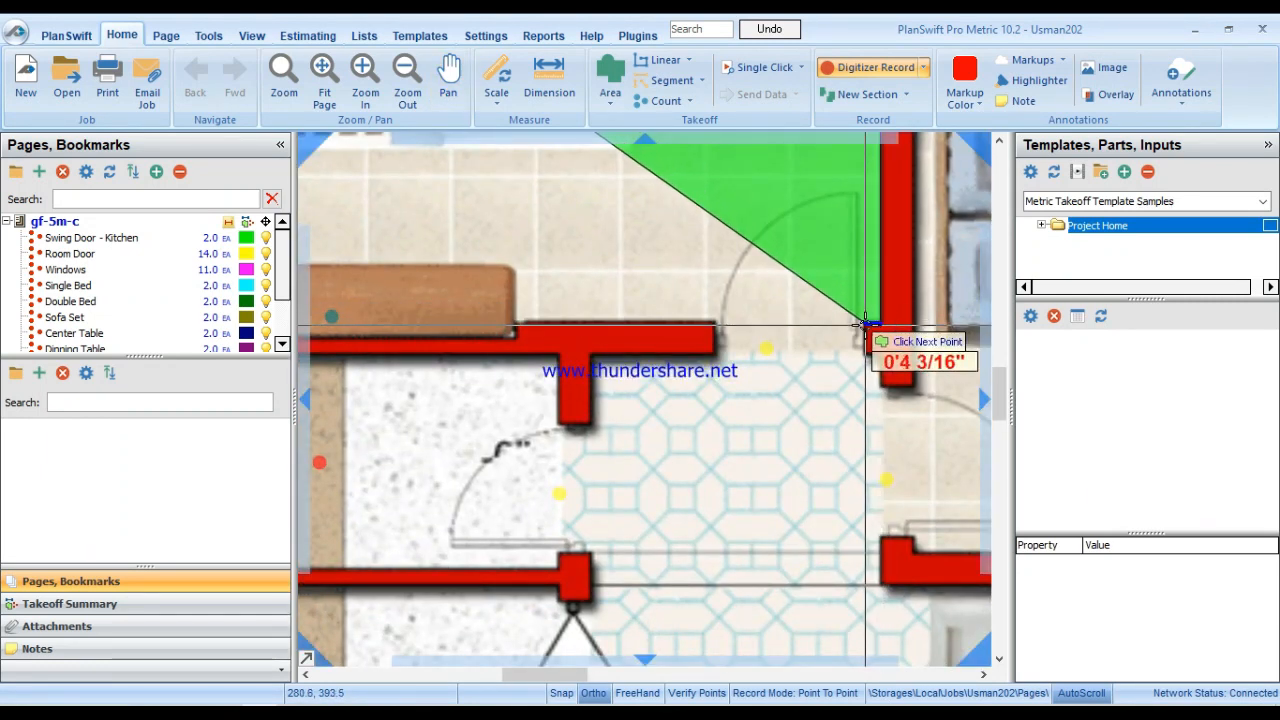
click(866, 352)
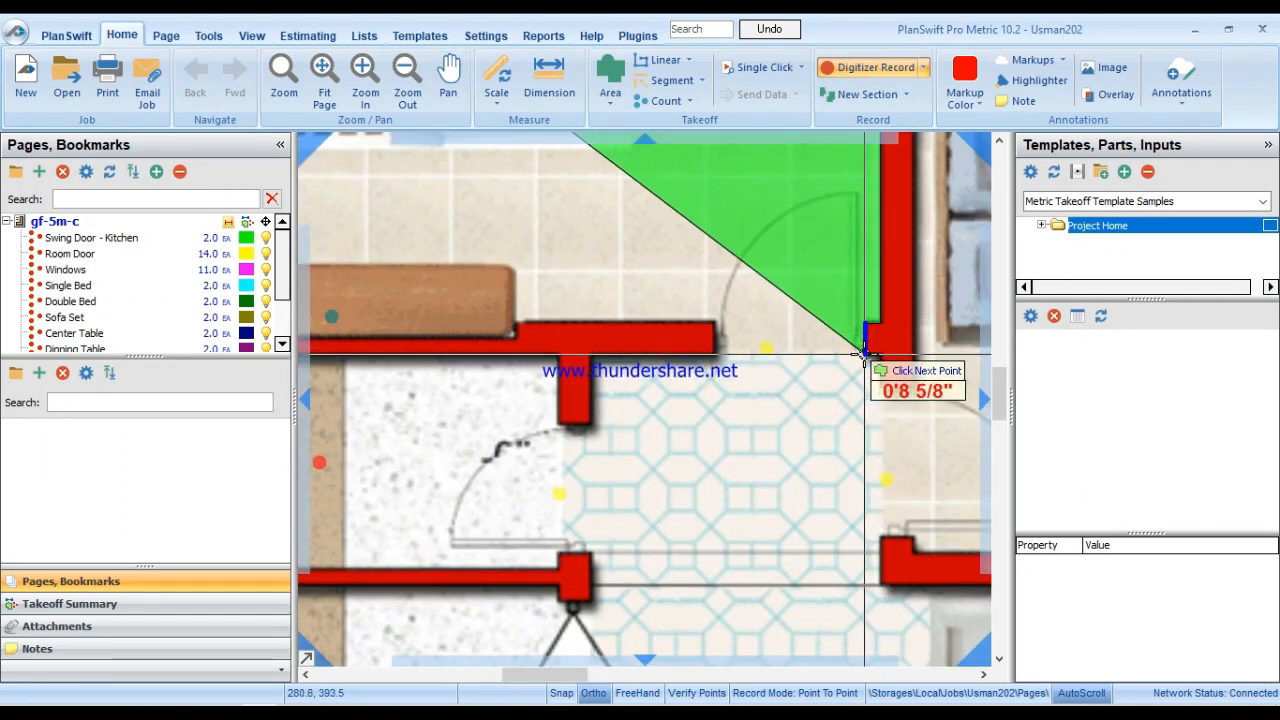
click(718, 352)
click(716, 320)
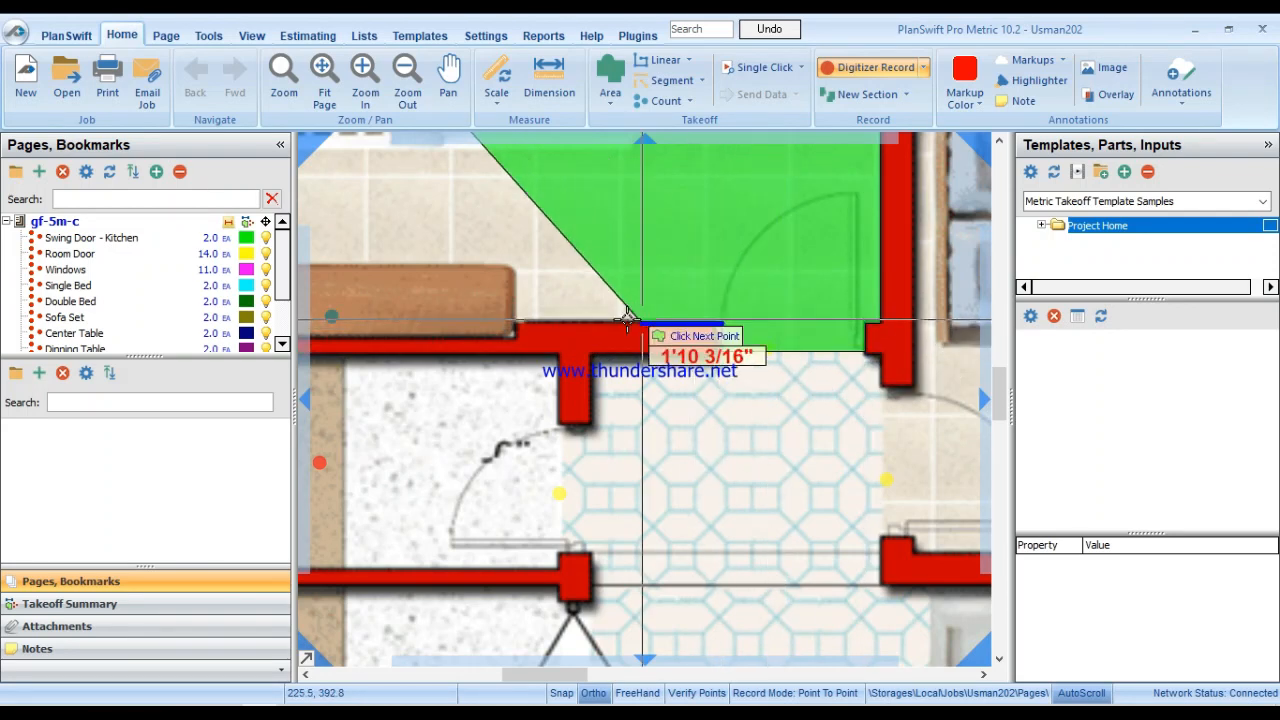
Continue the single-bed room's tile outline around the wardrobe to the outer wall, leaving the wardrobe out, and finish the area.
click(512, 322)
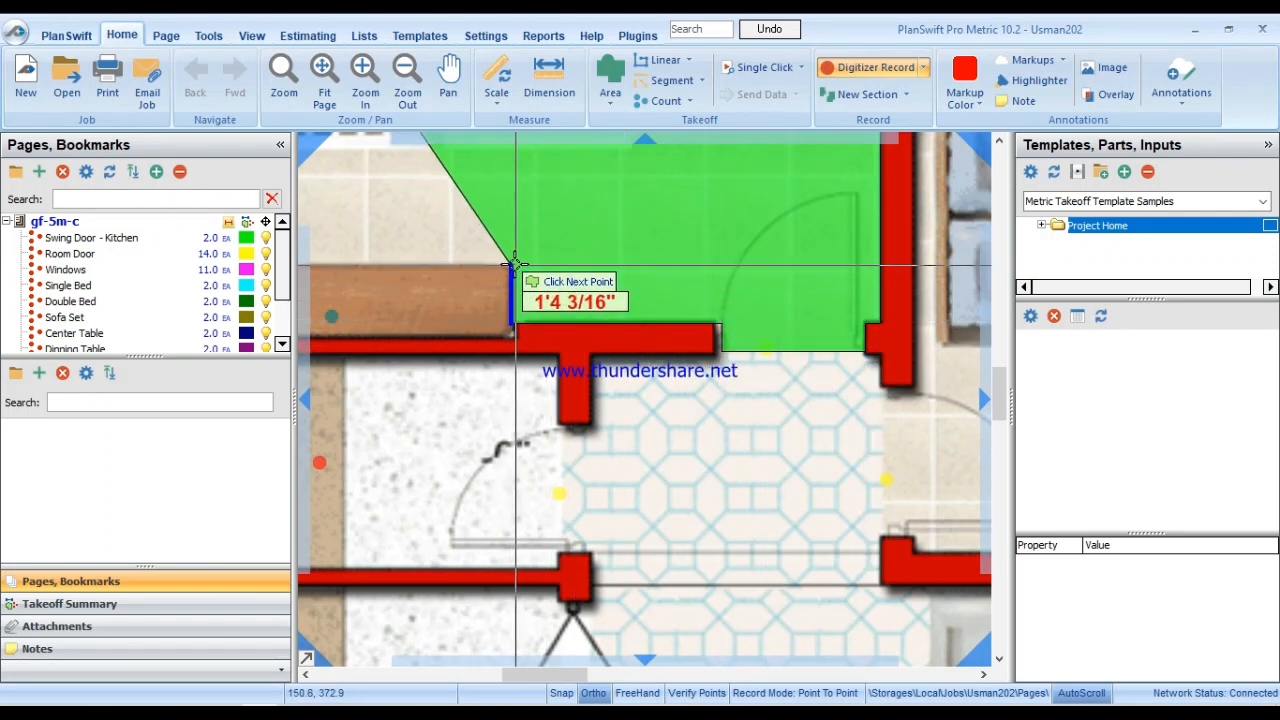
click(513, 264)
drag(460, 240, 835, 249)
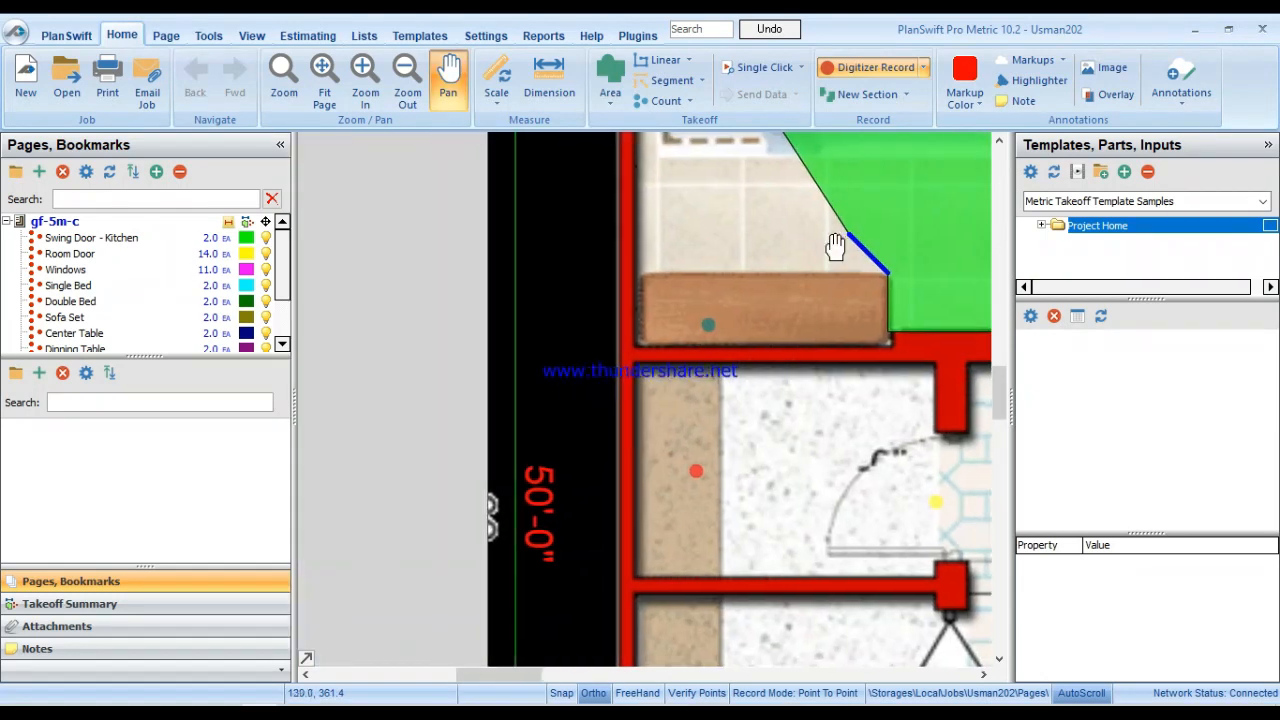
click(638, 272)
drag(672, 205, 707, 521)
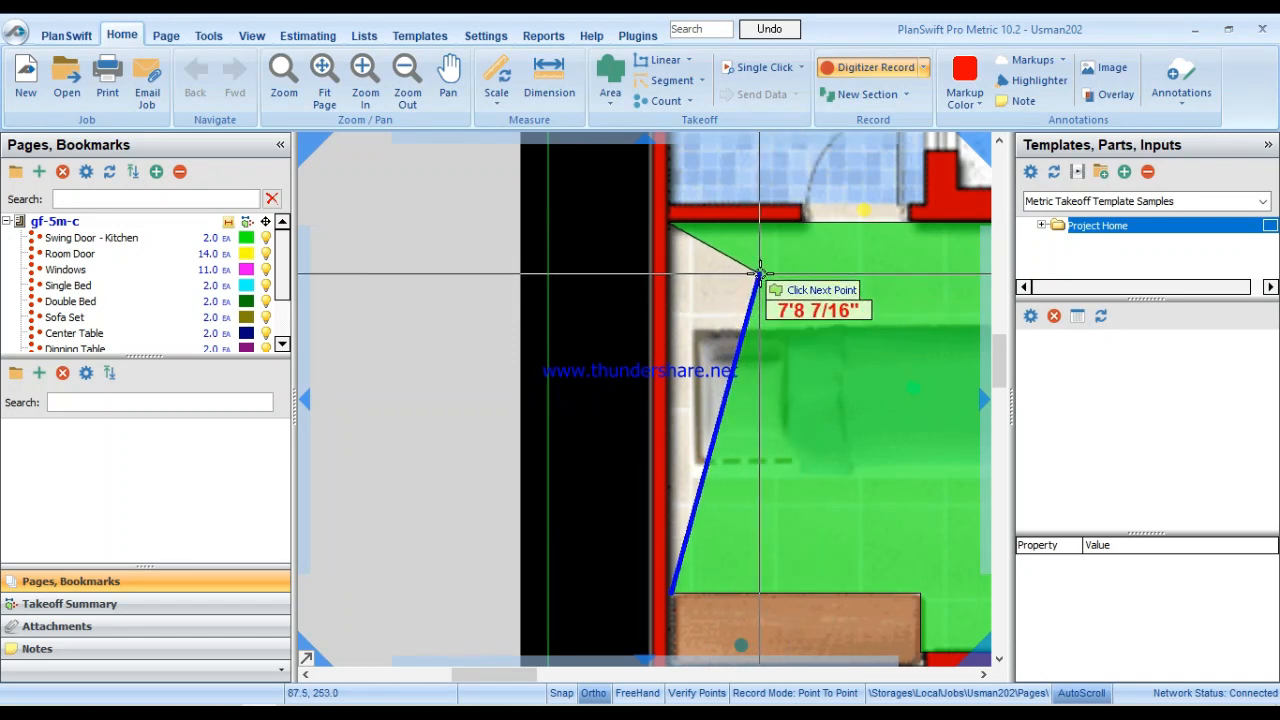
key(Escape)
Add a new section to the bedroom tiles takeoff and trace the left apartment's double-bed room along its deck and bathroom door openings.
drag(882, 339, 454, 205)
scroll(591, 255, down, 1)
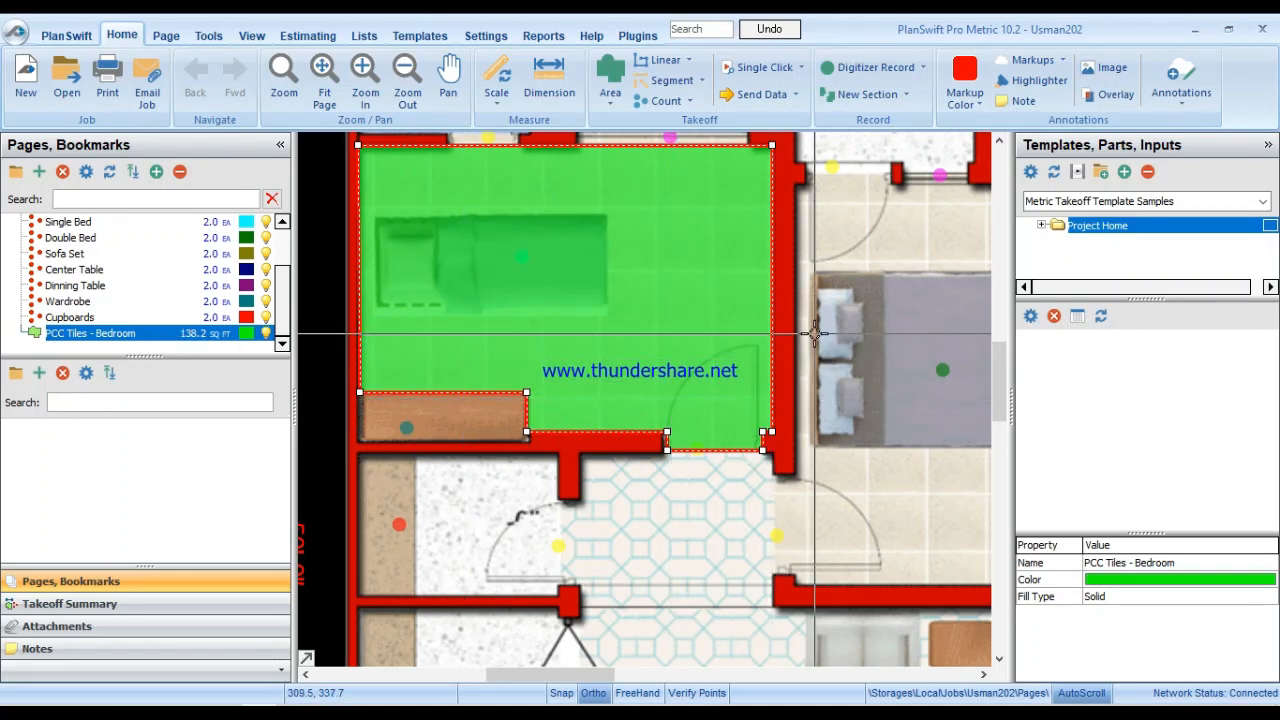
scroll(814, 326, down, 1)
drag(864, 312, 553, 299)
scroll(553, 299, down, 3)
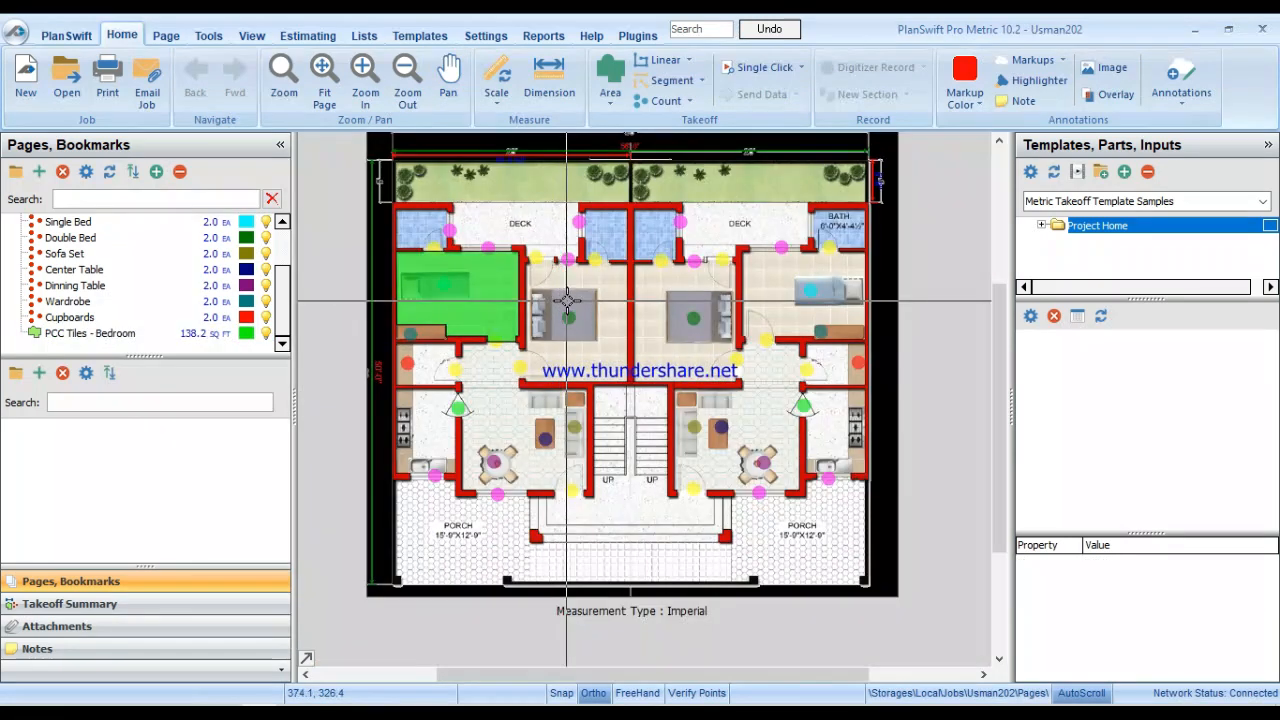
scroll(569, 294, up, 3)
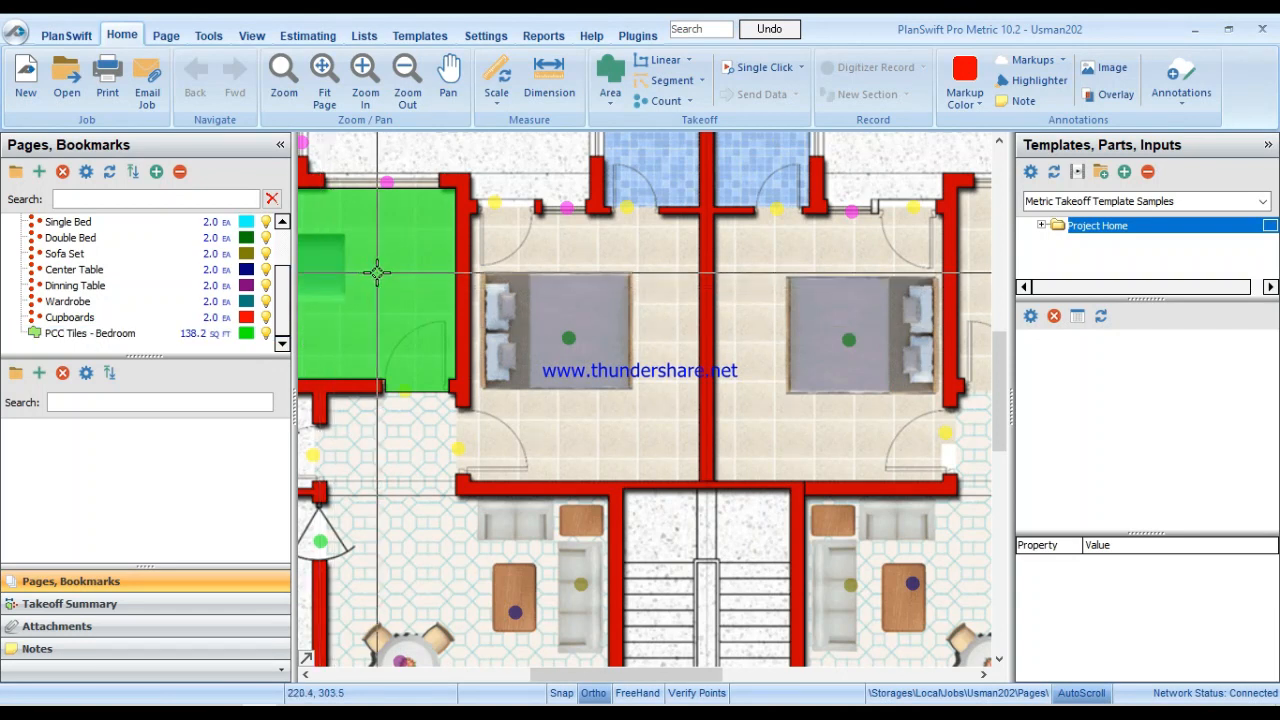
right_click(378, 172)
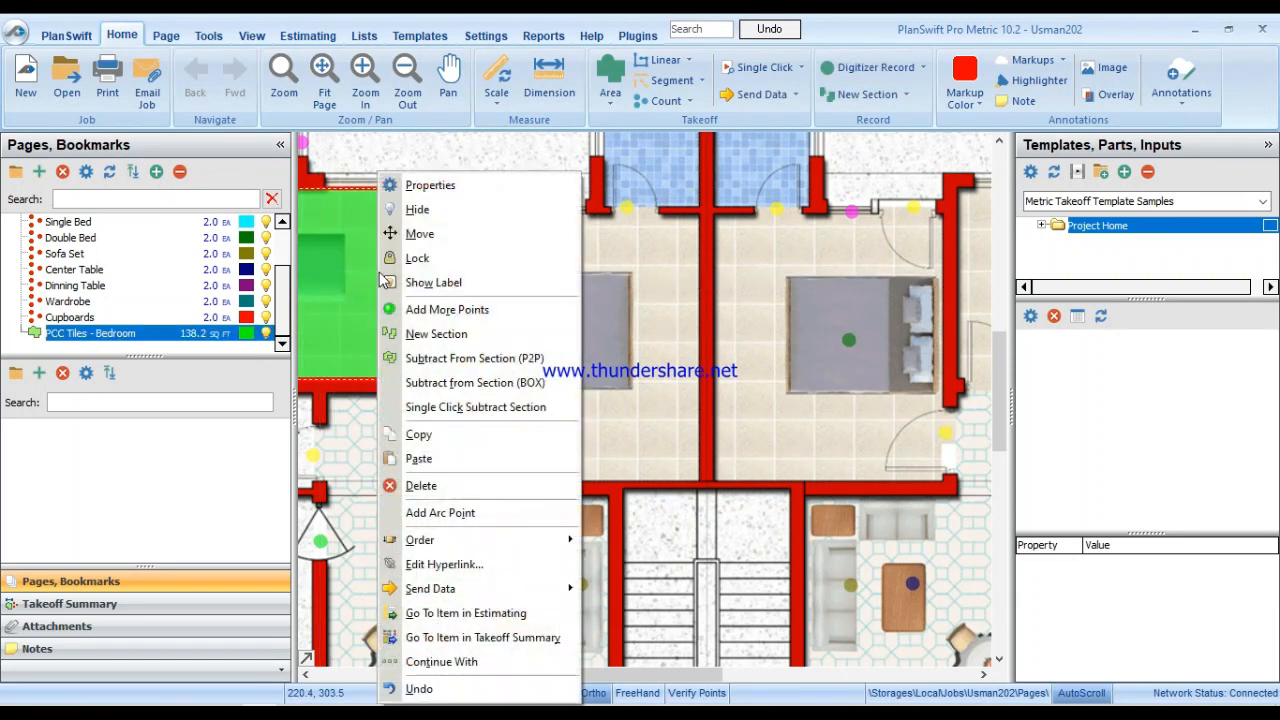
click(476, 332)
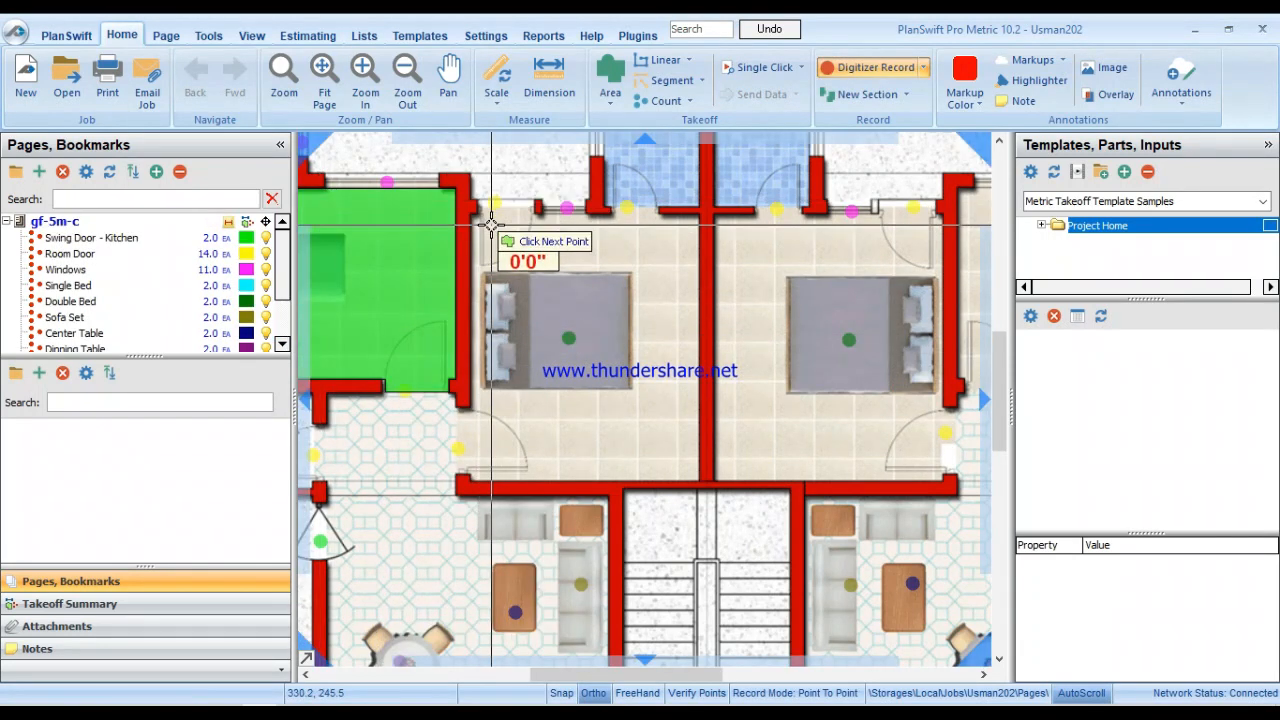
scroll(480, 218, up, 3)
scroll(468, 207, up, 2)
click(456, 161)
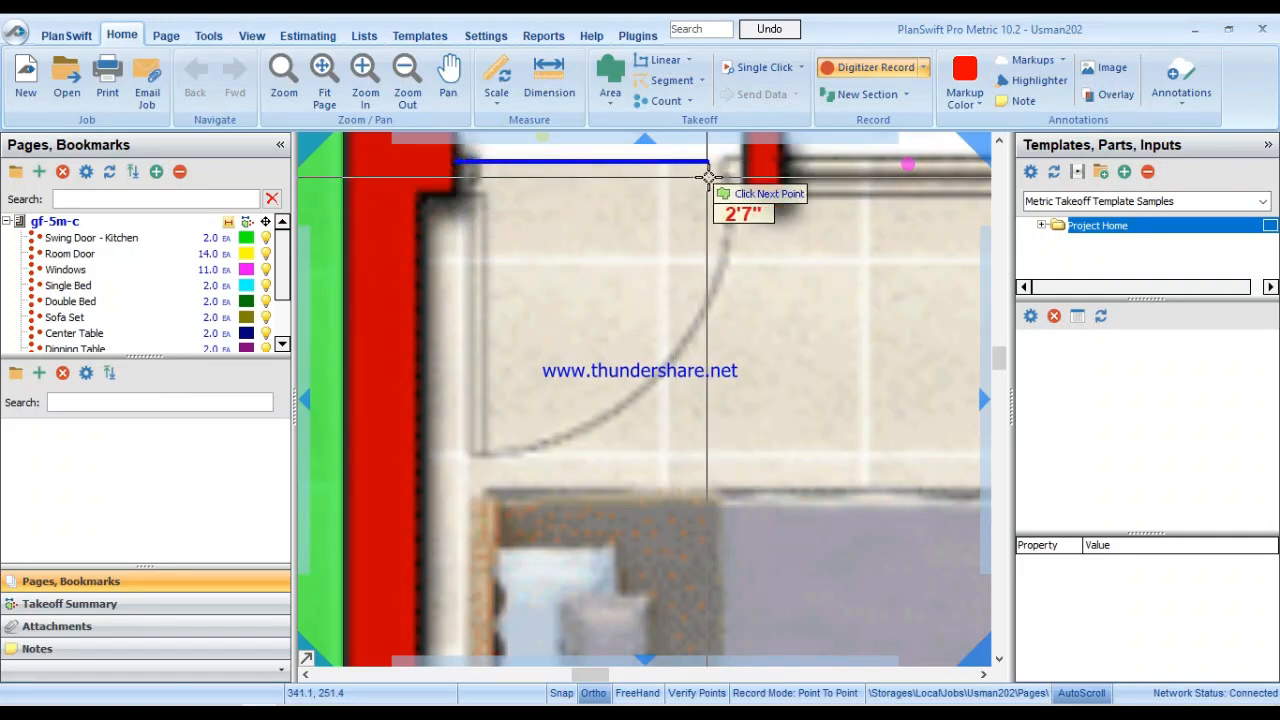
click(733, 163)
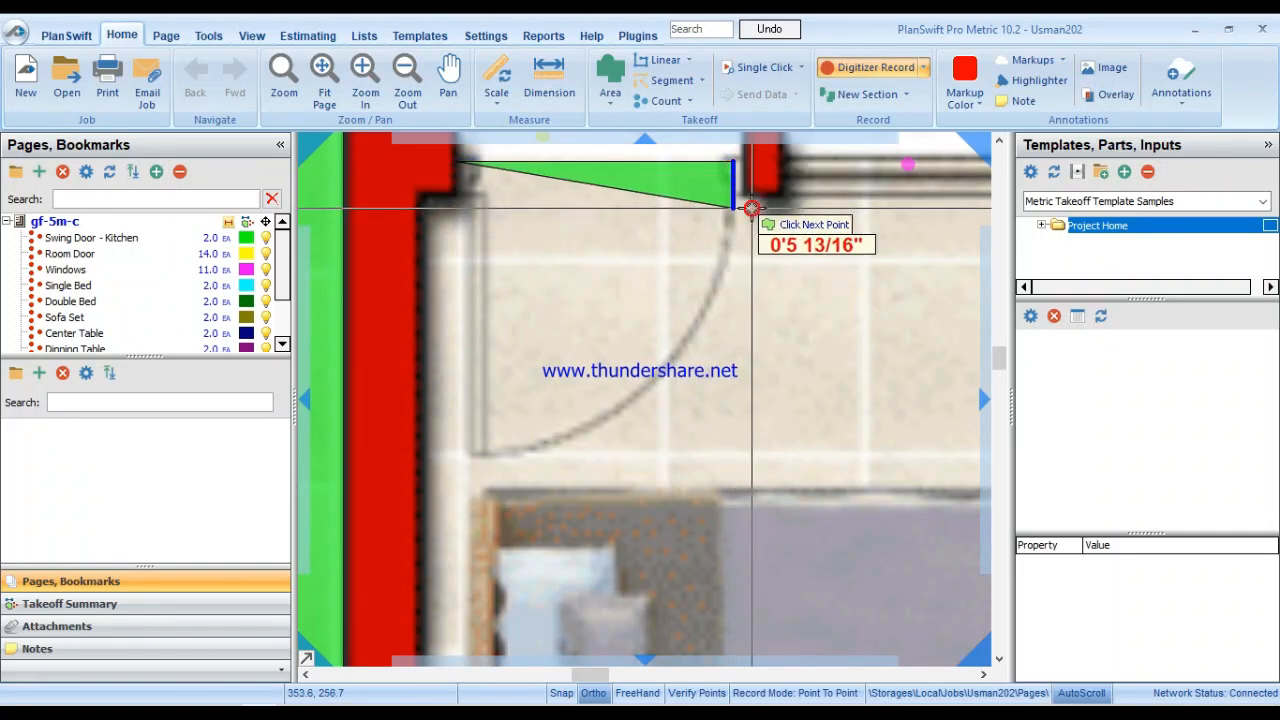
click(751, 208)
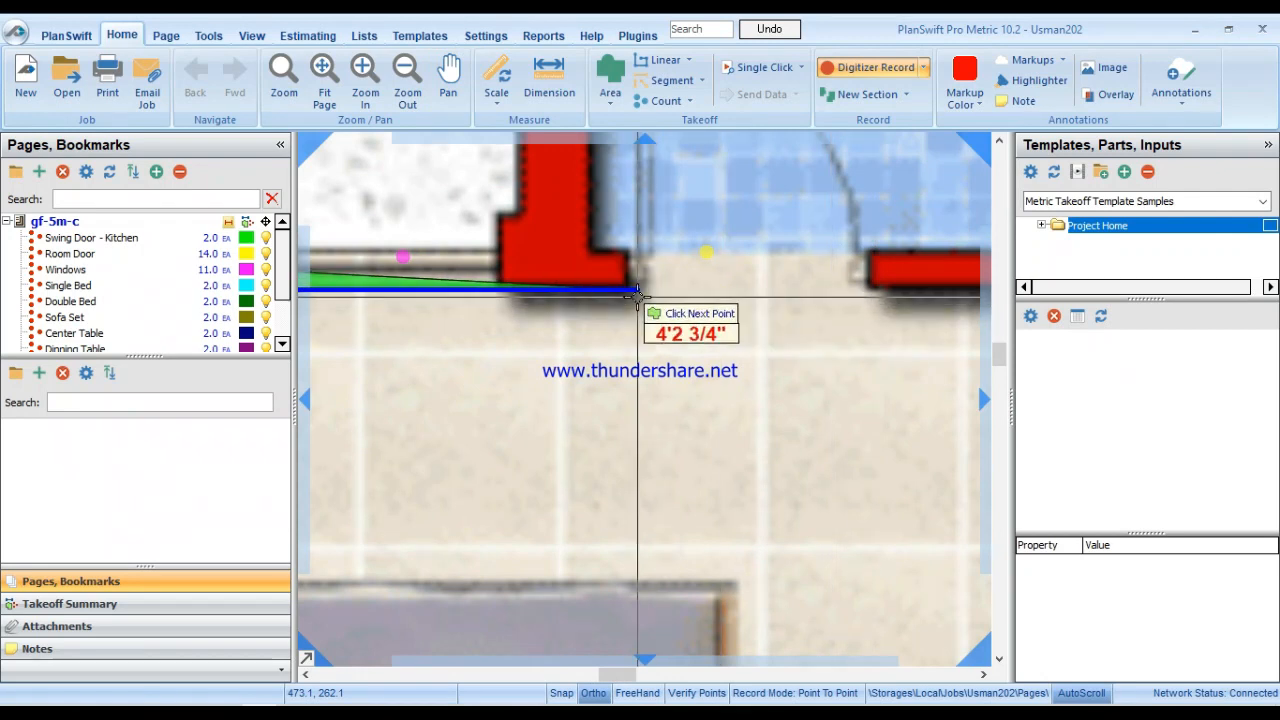
click(642, 291)
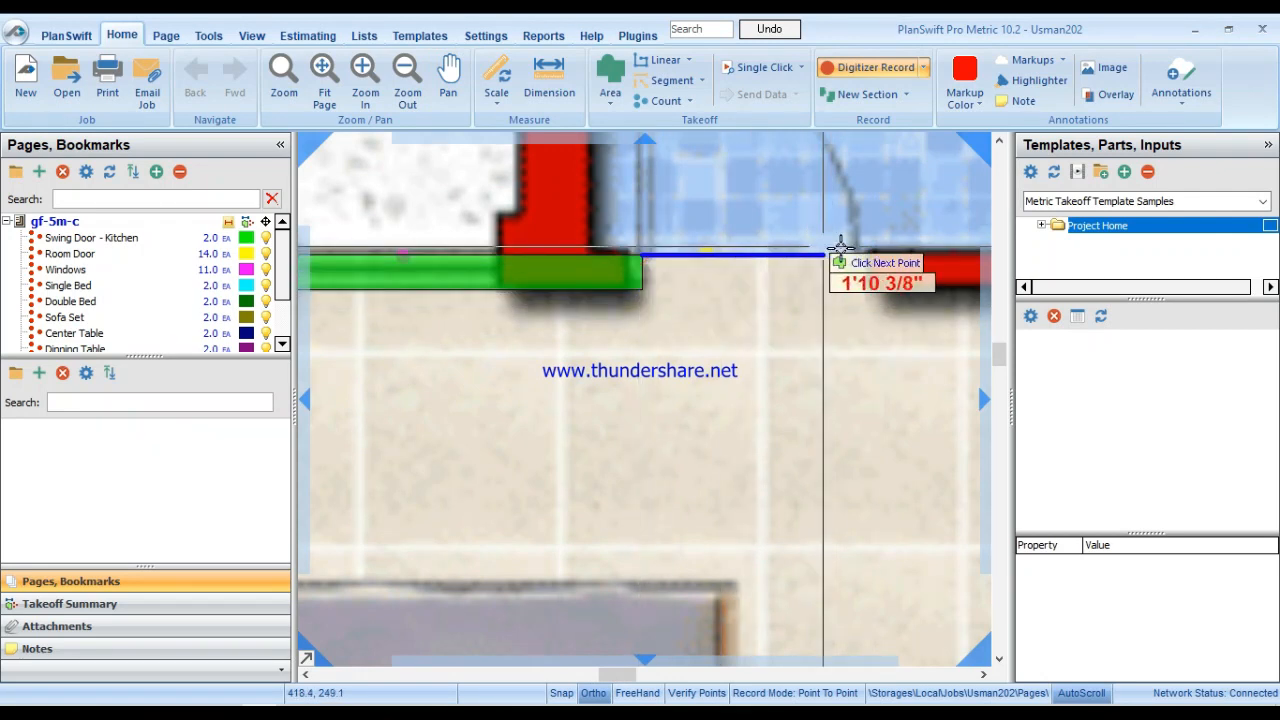
click(857, 250)
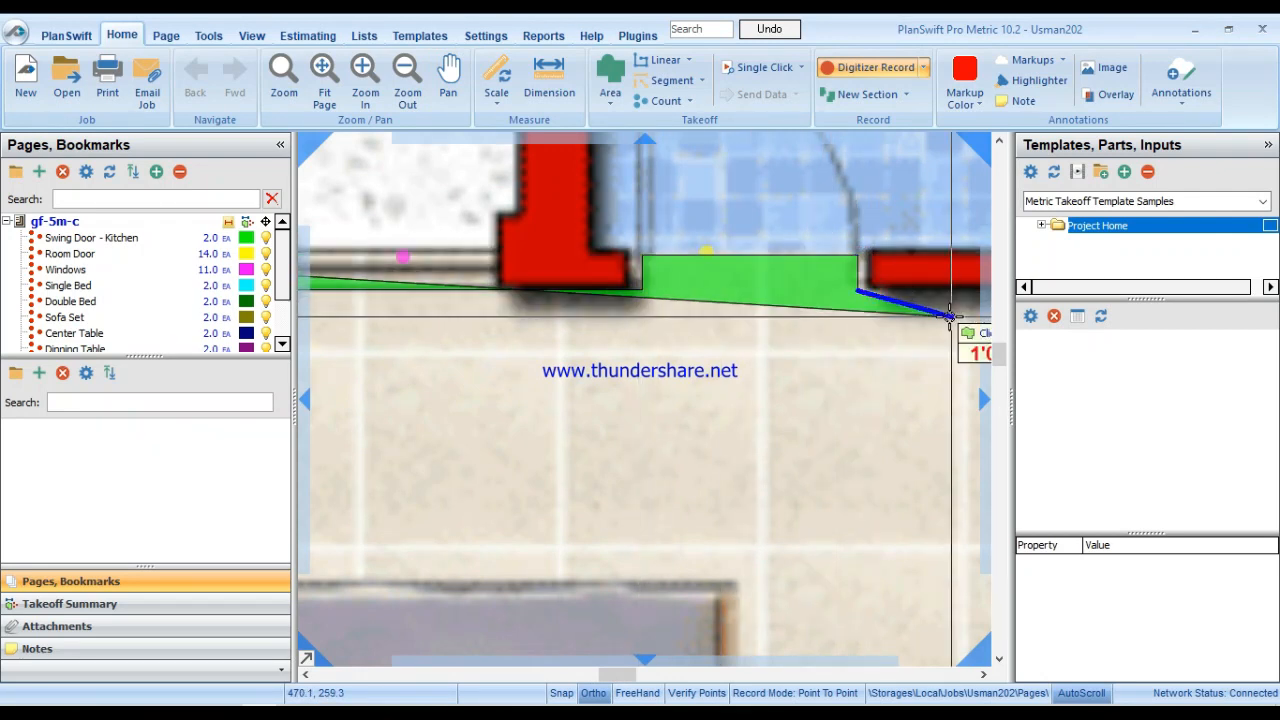
Continue the left apartment's double-bed room tile outline along the shared apartment wall, the living-room-side wall and the entrance doorway, and finish the area.
click(553, 312)
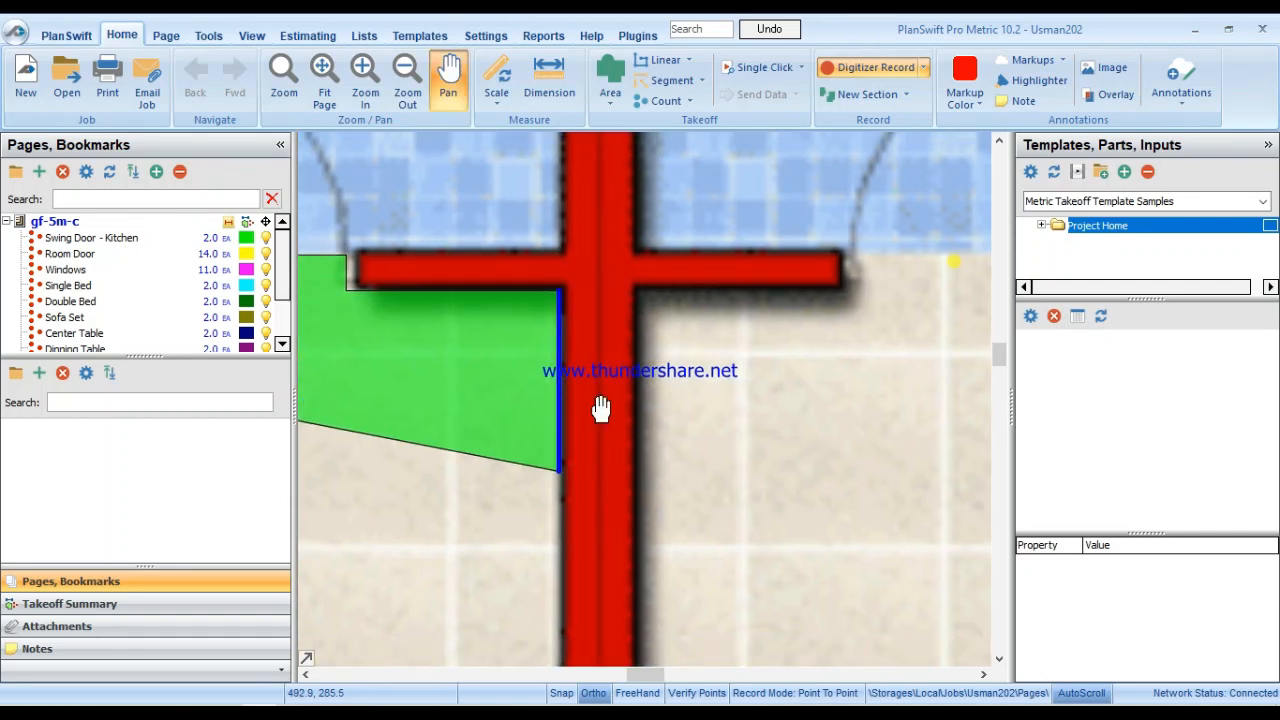
scroll(914, 380, down, 5)
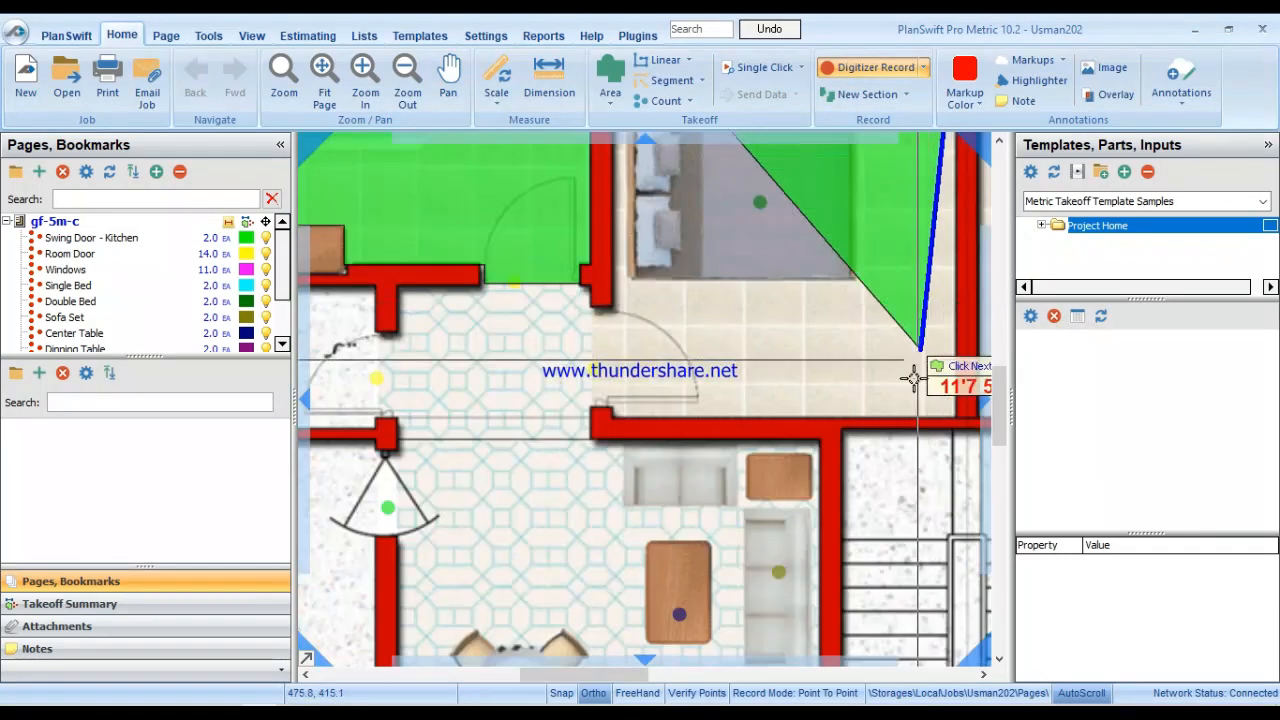
click(953, 410)
click(613, 410)
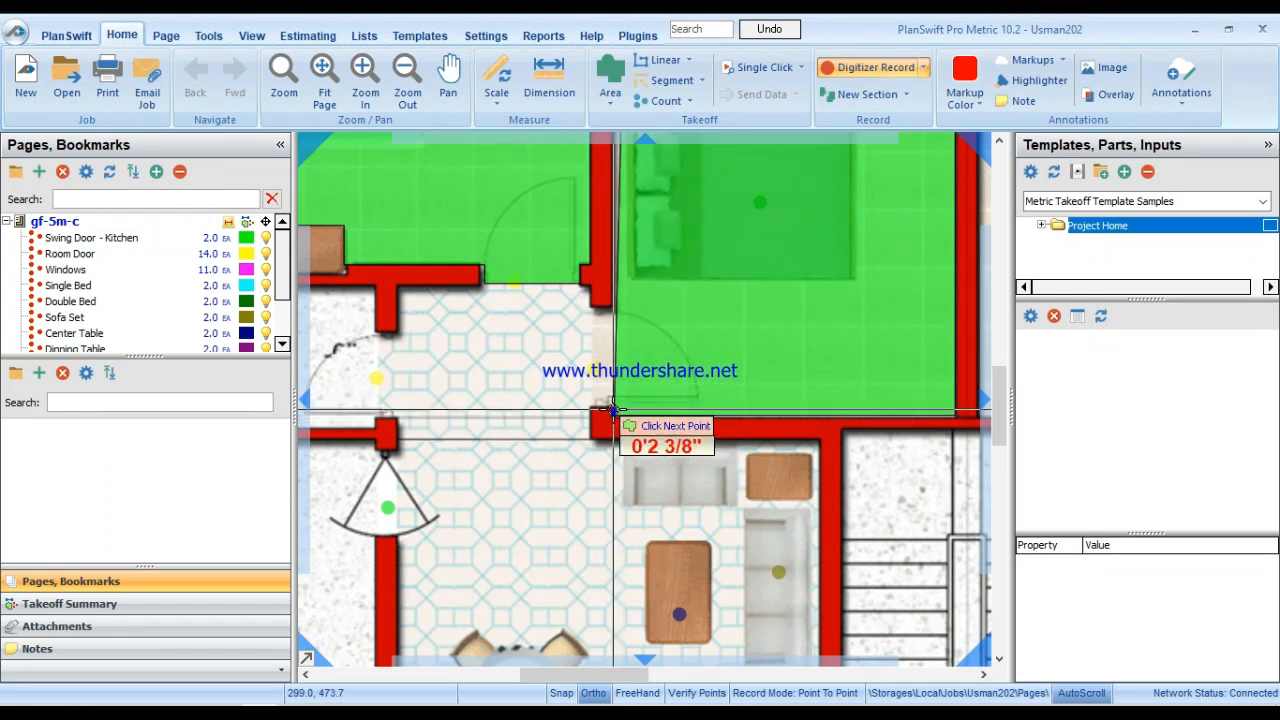
click(611, 303)
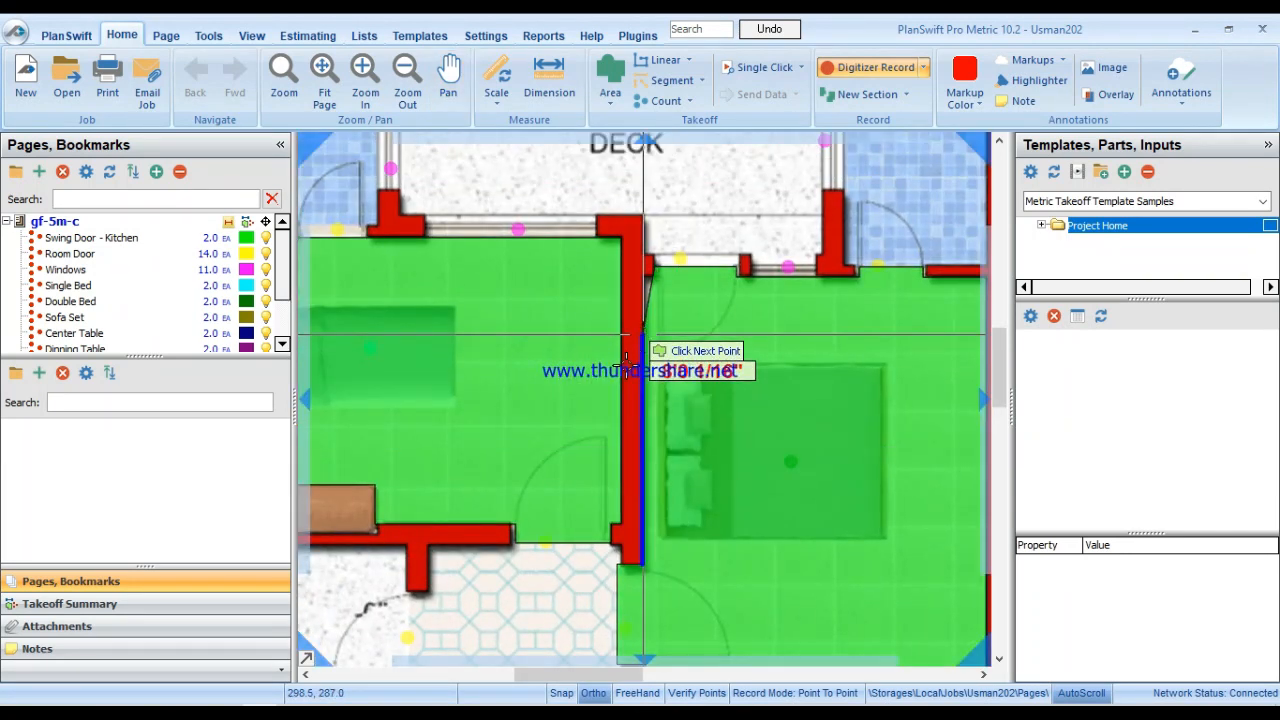
double_click(643, 335)
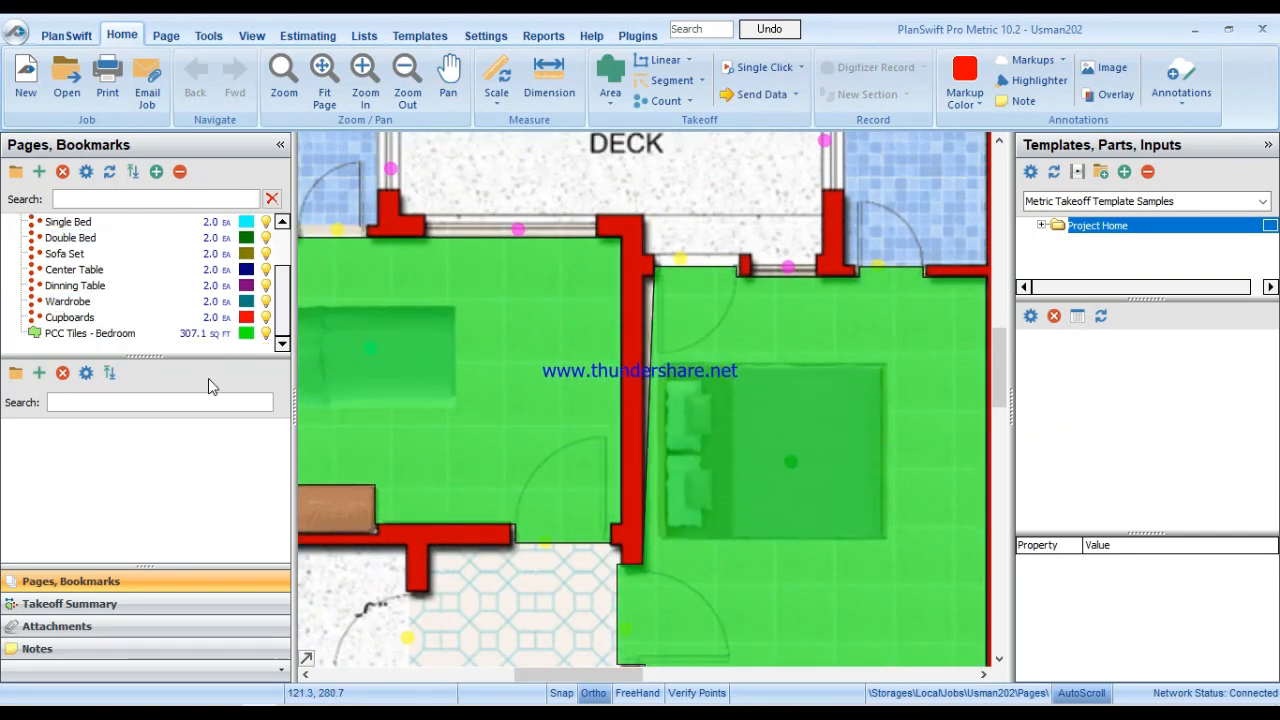
Add a new section to the bedroom tiles takeoff and trace the right apartment's double-bed room along its bathroom wall and door opening.
scroll(720, 480, down, 3)
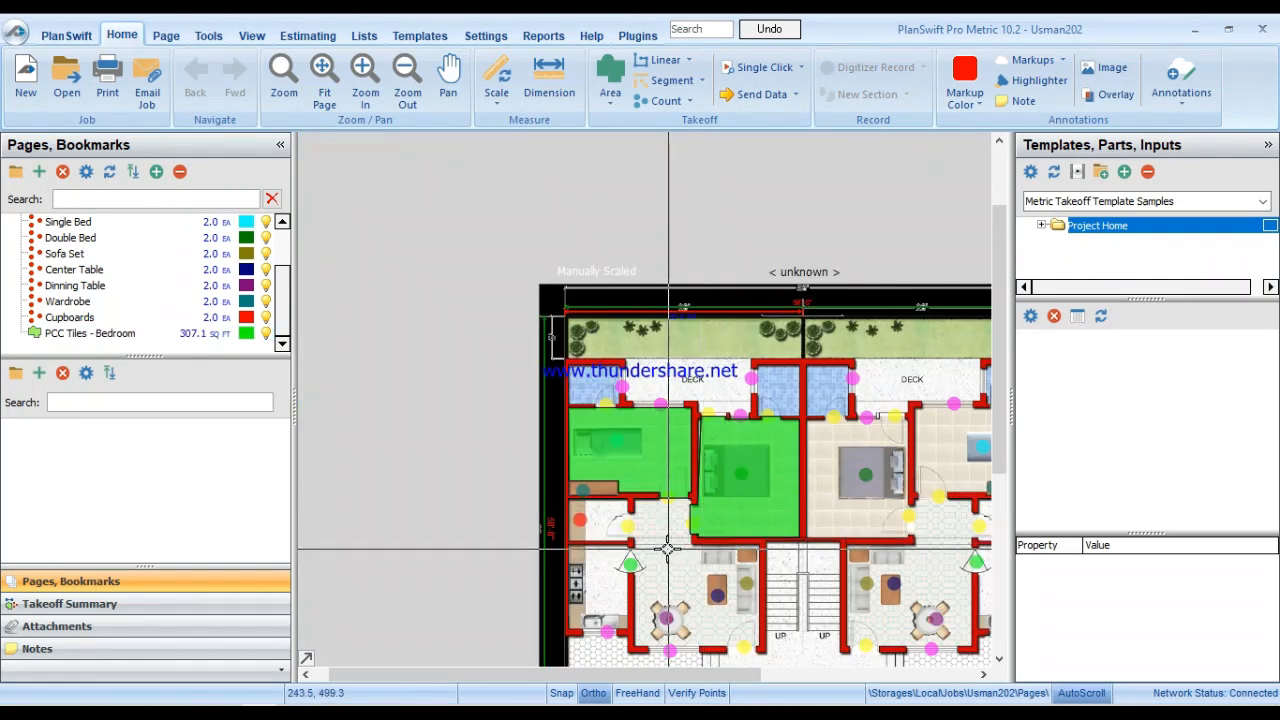
drag(668, 549, 706, 417)
scroll(590, 420, up, 5)
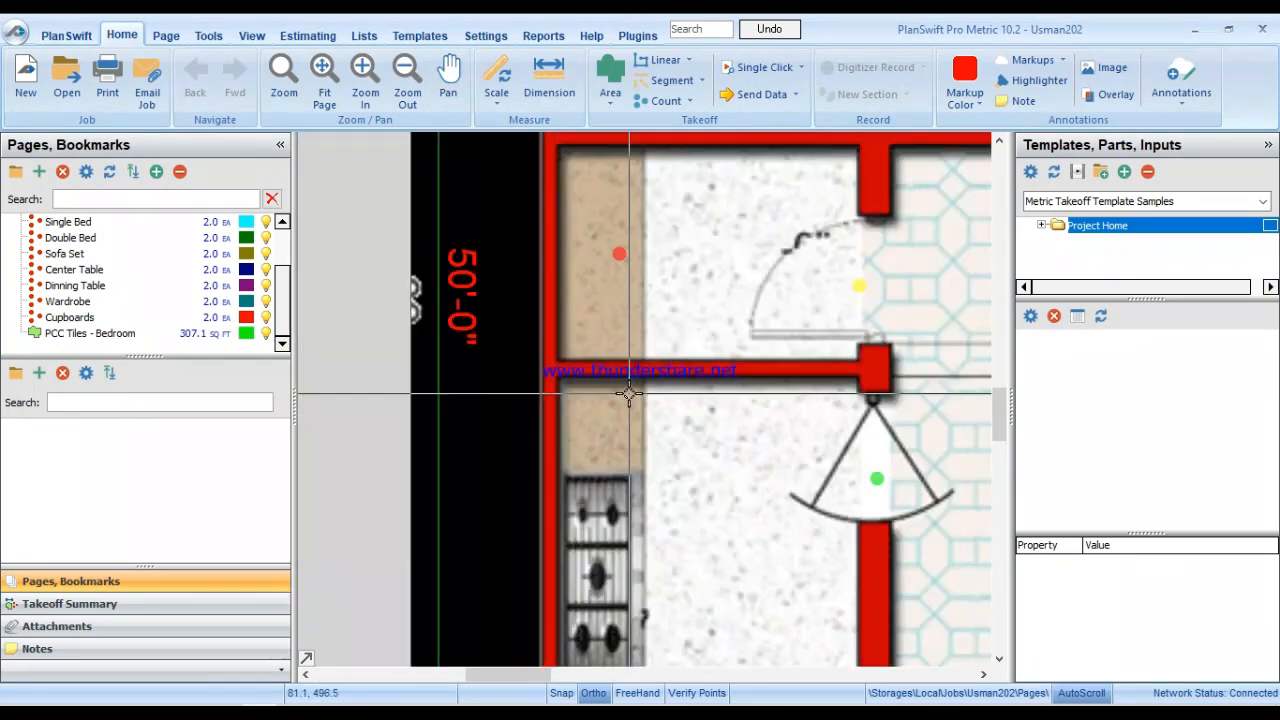
scroll(629, 393, down, 3)
drag(809, 474, 515, 437)
drag(826, 381, 797, 400)
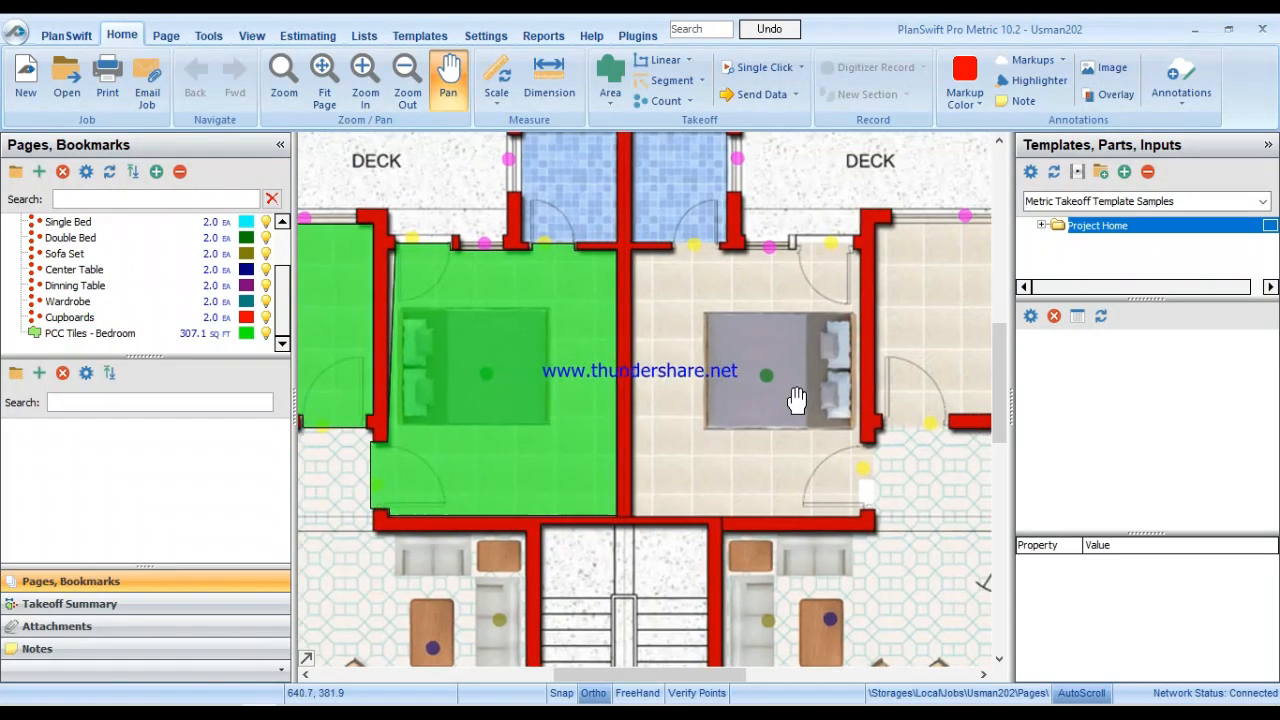
right_click(511, 381)
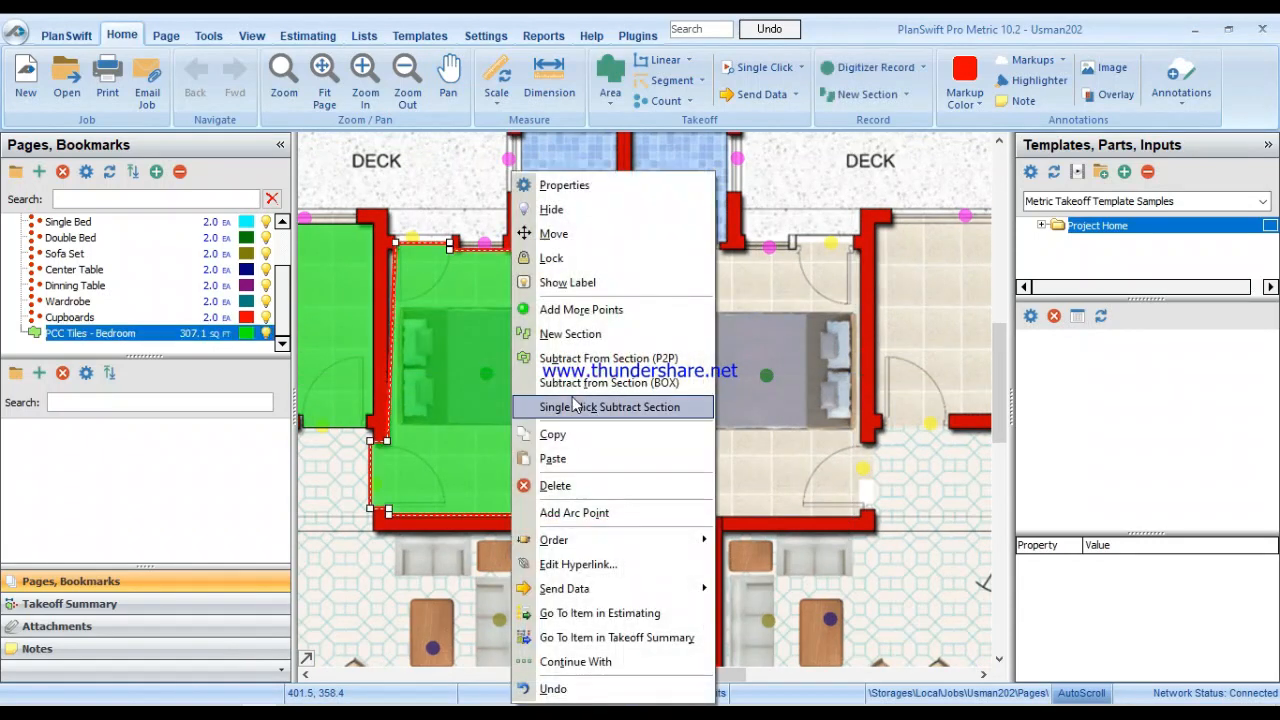
click(586, 334)
scroll(643, 258, up, 3)
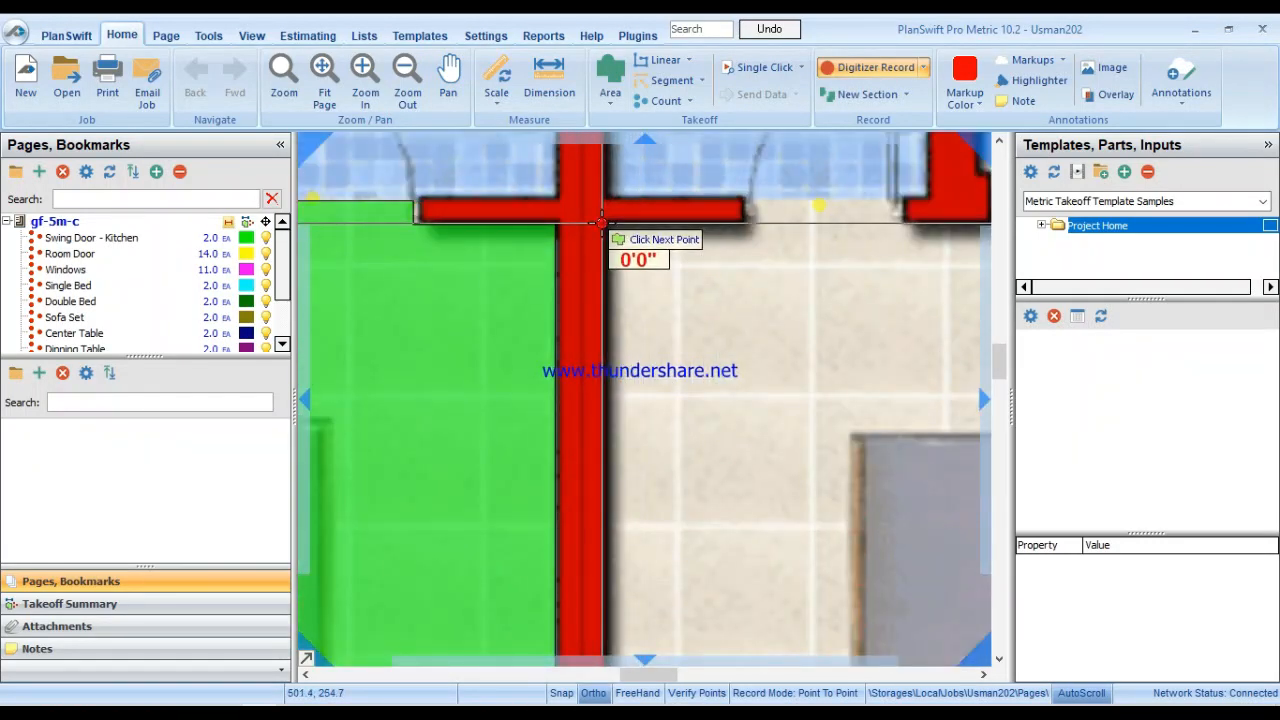
click(748, 212)
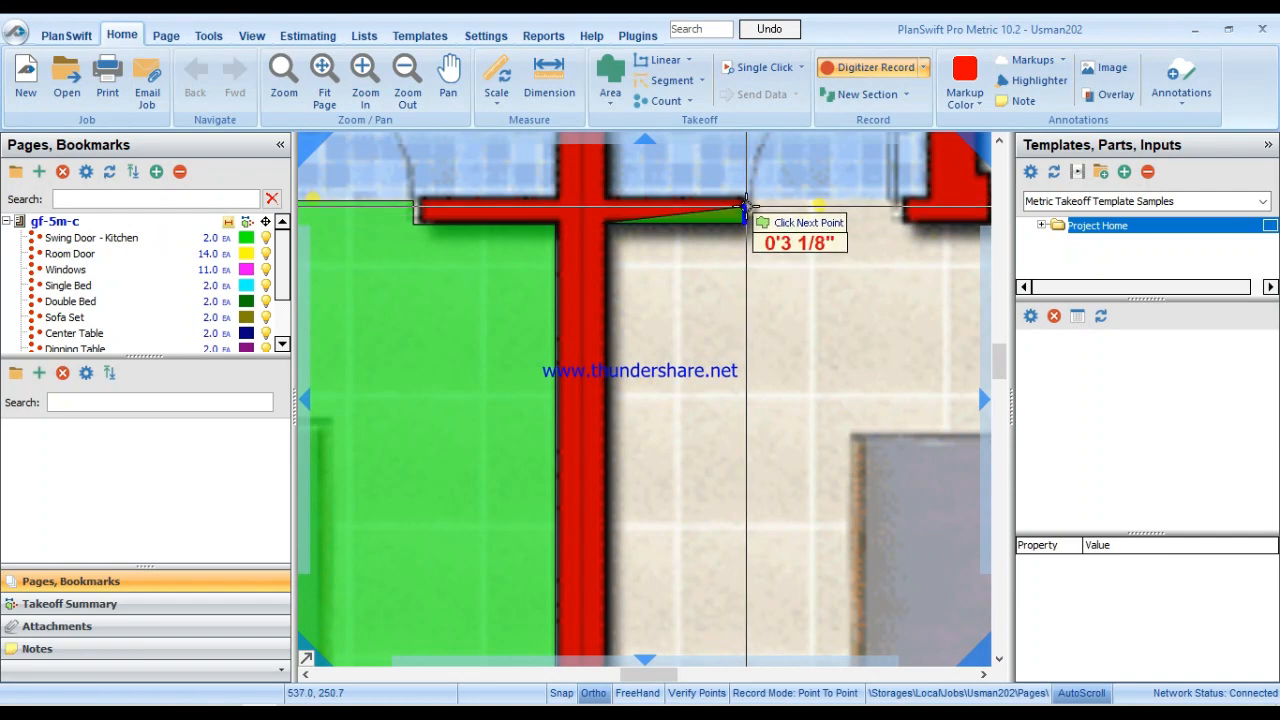
click(890, 212)
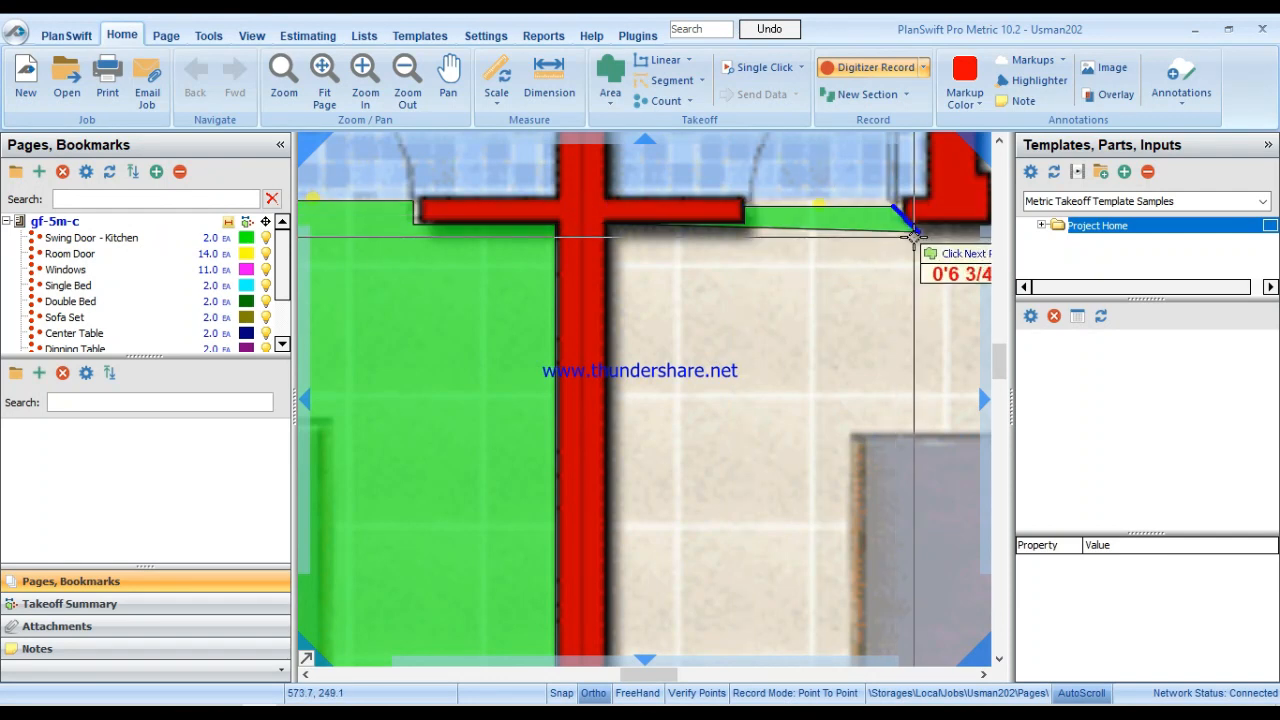
click(890, 224)
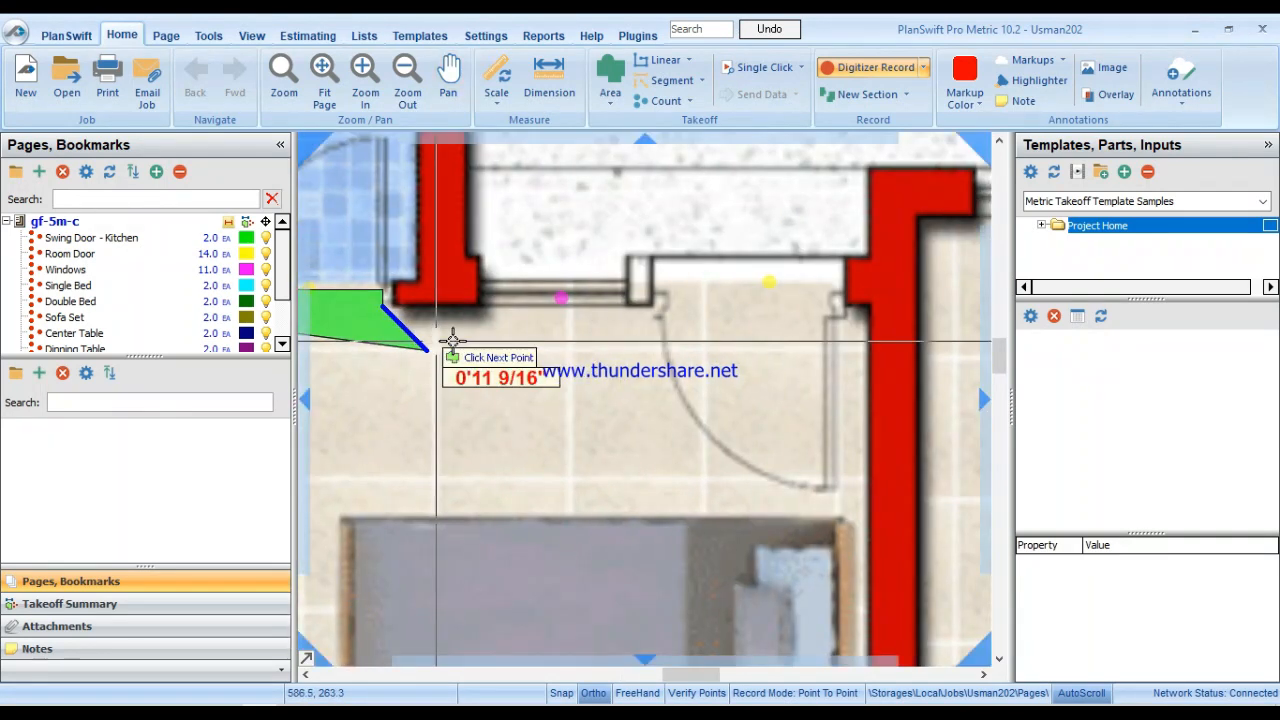
Continue the right double-bed room's tile outline along the deck window wall and around the deck door opening to the corner.
click(652, 306)
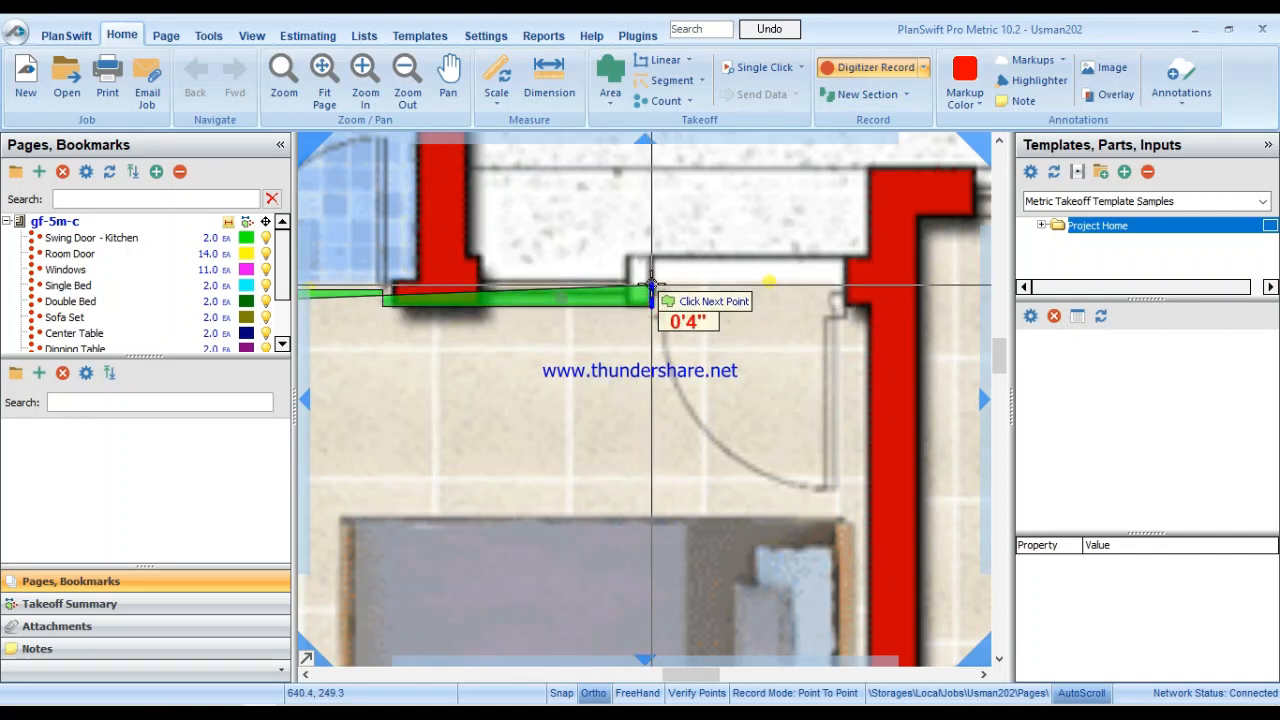
click(652, 284)
click(847, 287)
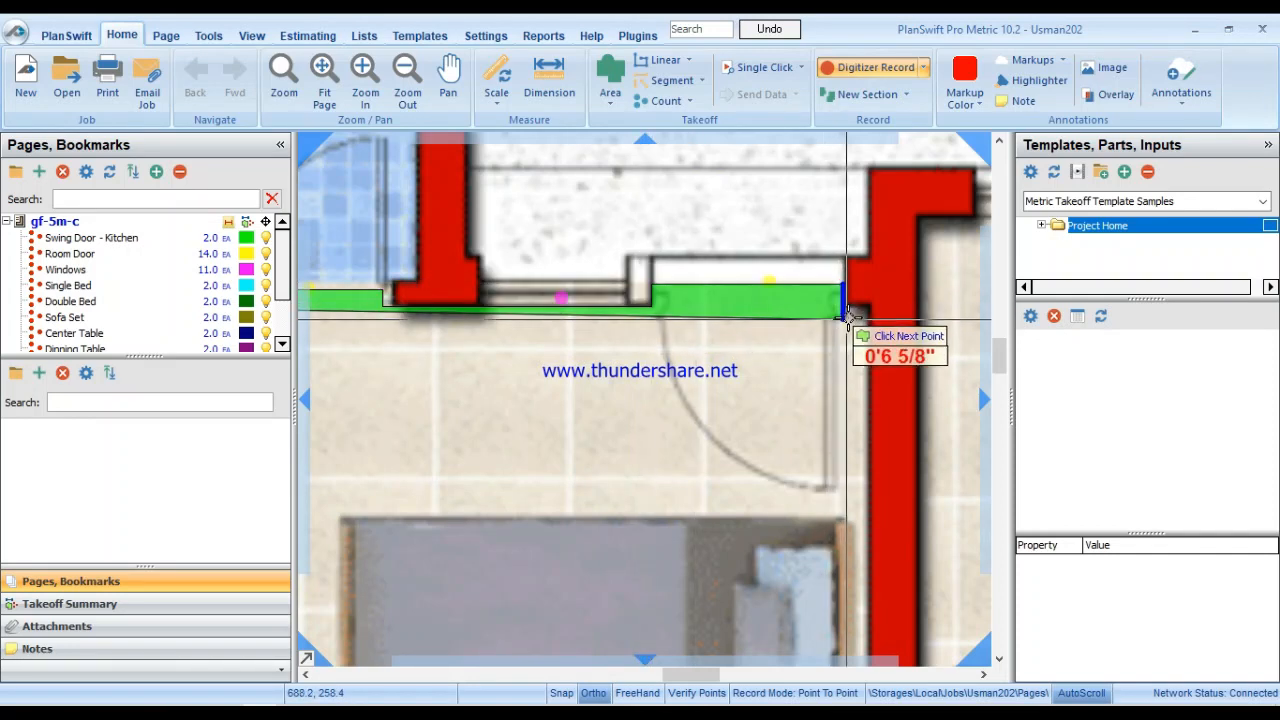
click(866, 306)
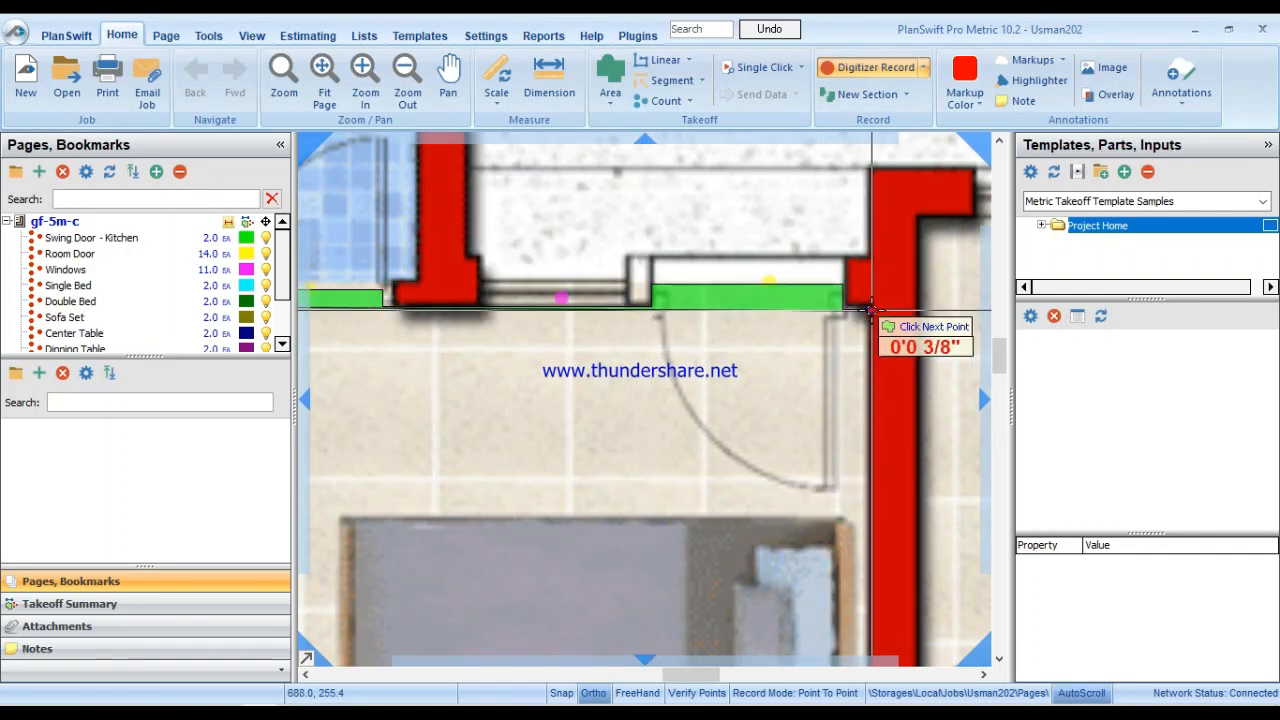
Trace the right double-bed room's remaining outline around the hallway doorway recess and along the living-room-side wall, and finish the area.
drag(854, 543, 854, 249)
drag(857, 580, 928, 297)
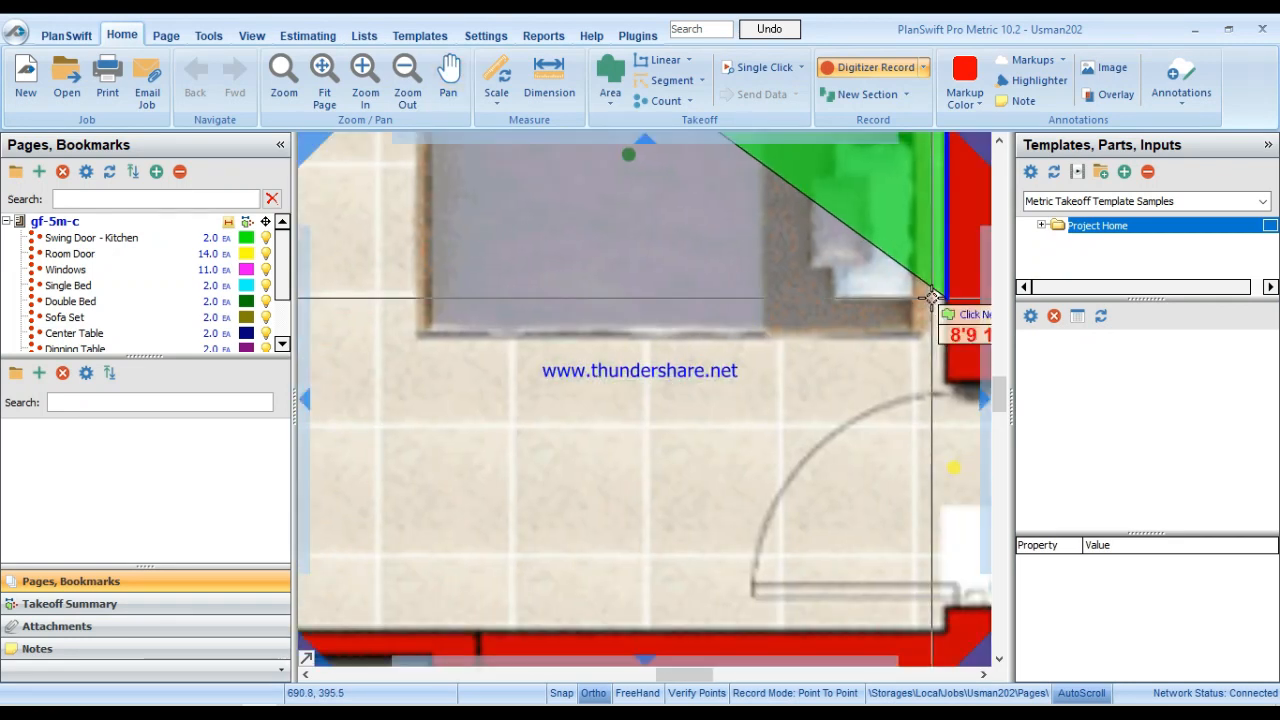
click(943, 393)
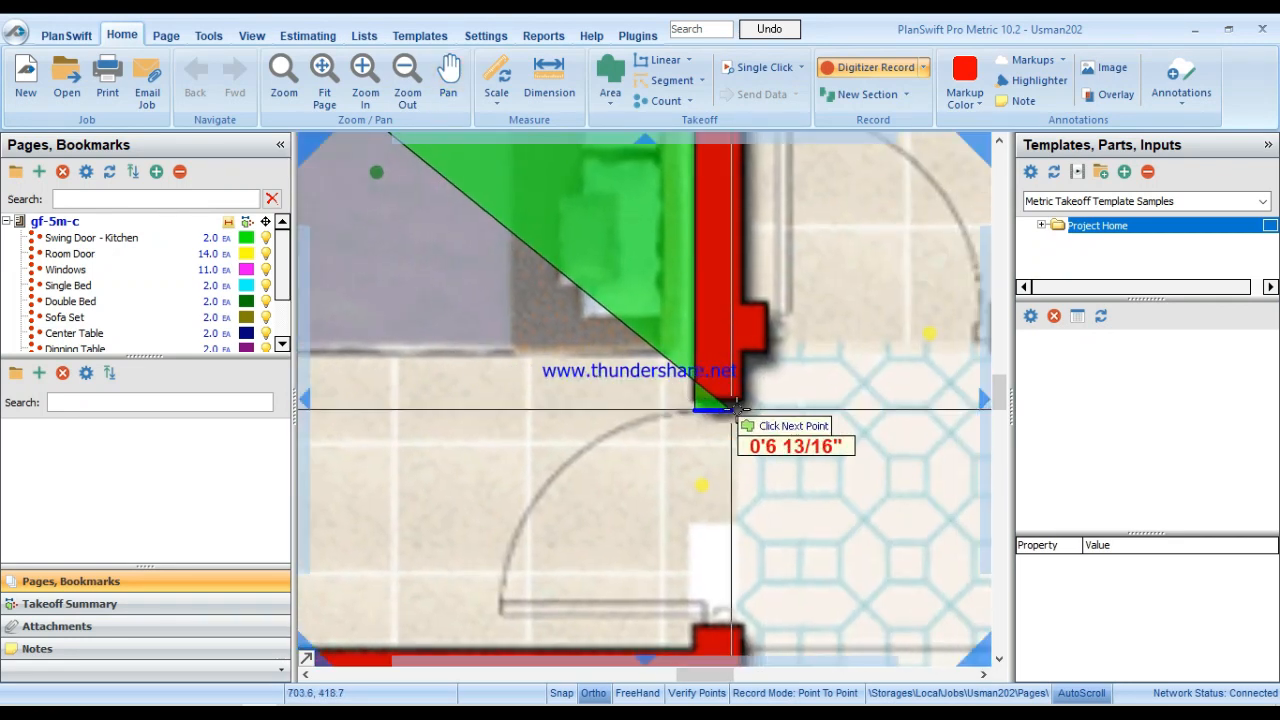
click(736, 411)
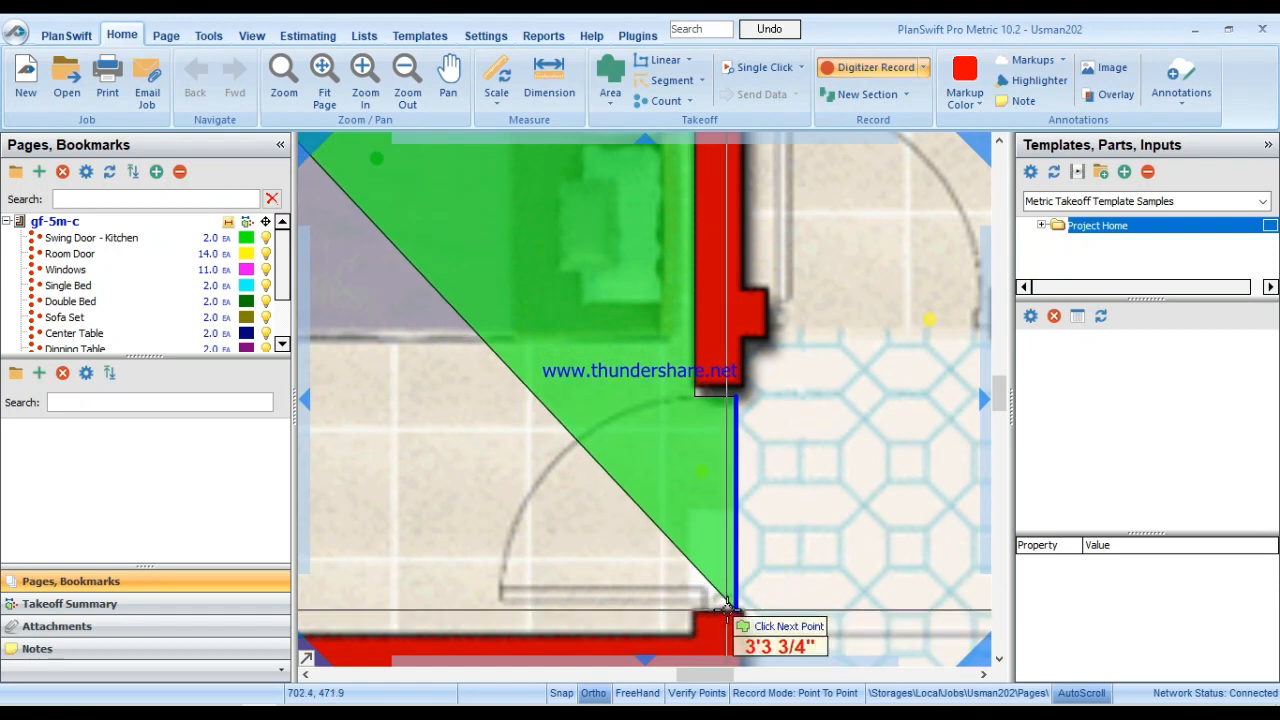
click(737, 606)
click(691, 606)
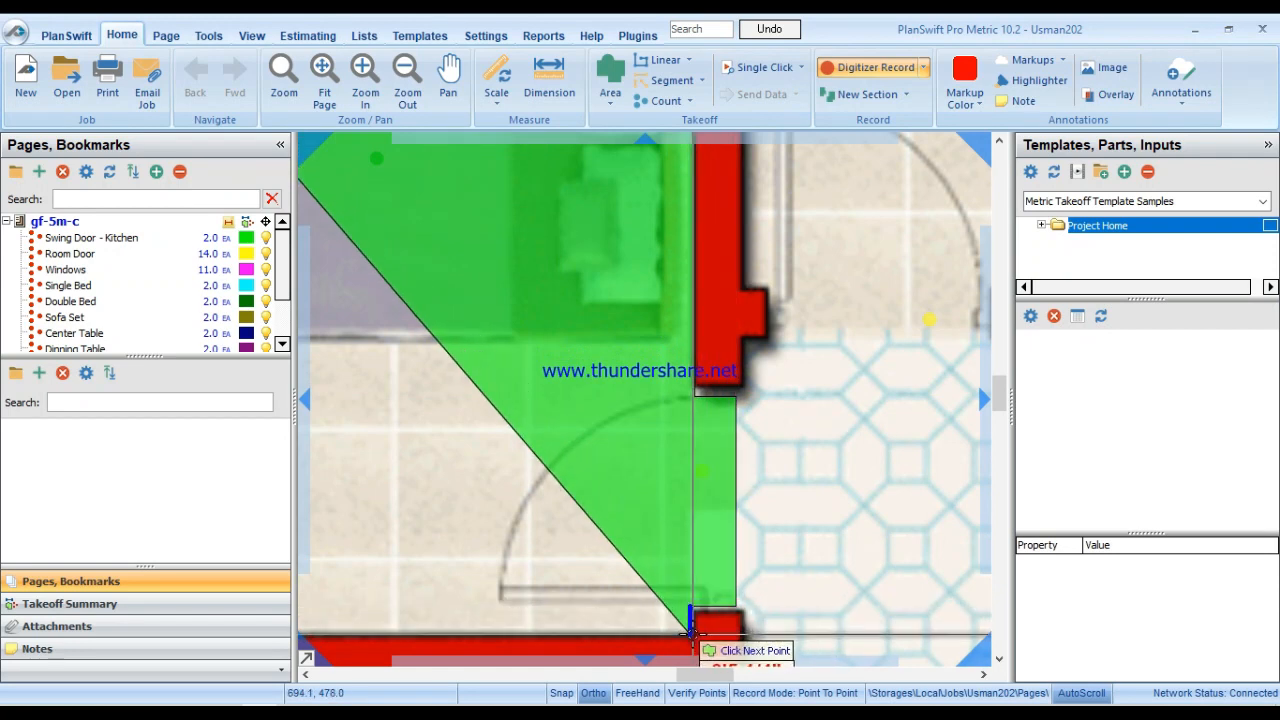
click(691, 633)
drag(420, 583, 940, 393)
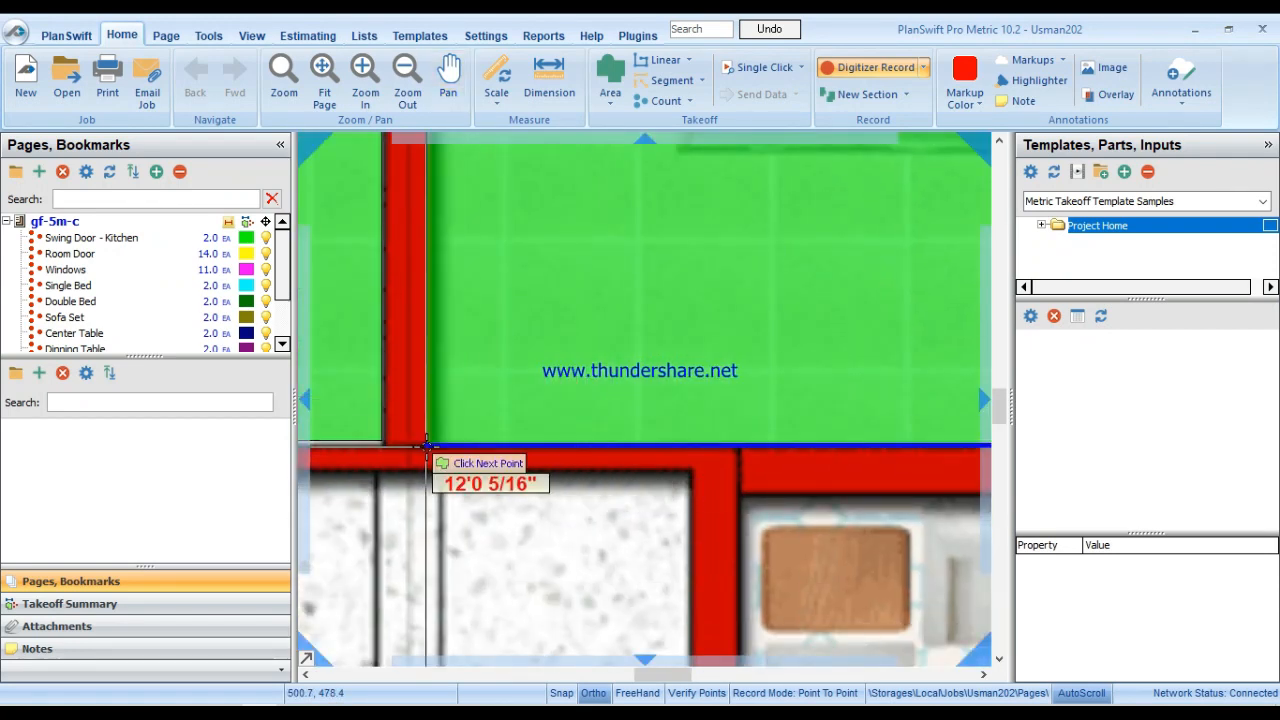
click(429, 446)
scroll(450, 369, down, 4)
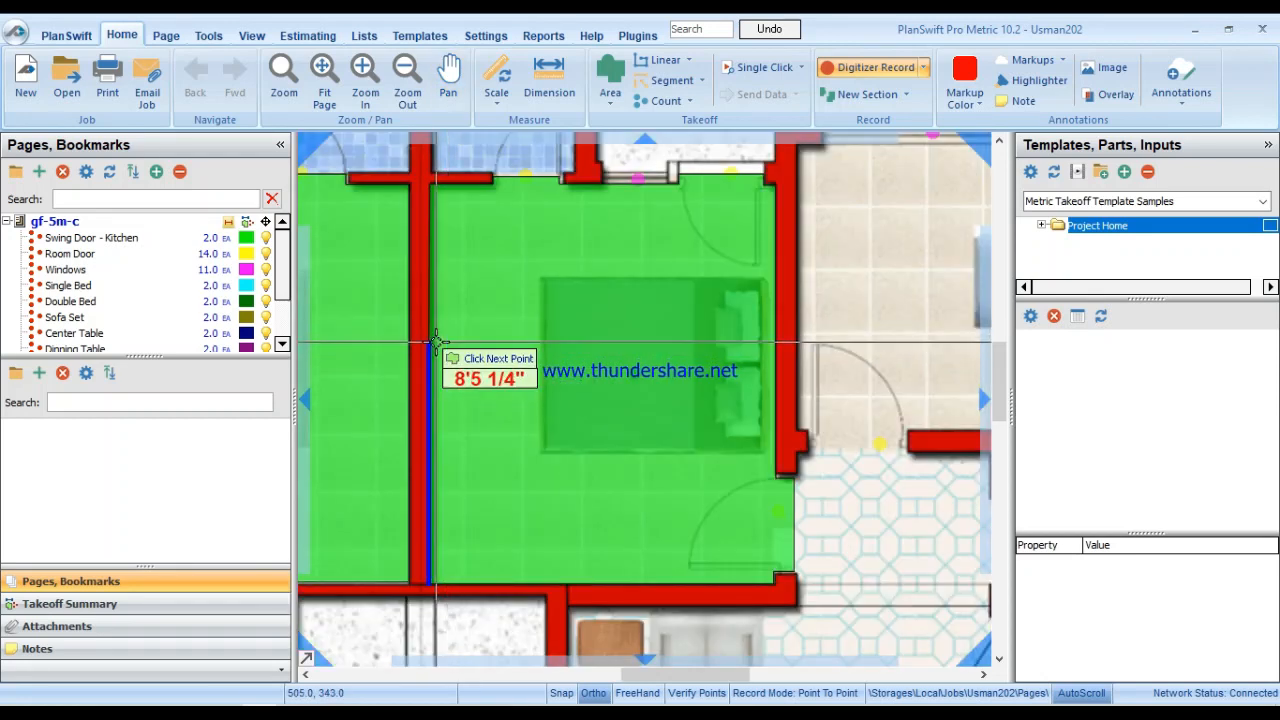
key(Escape)
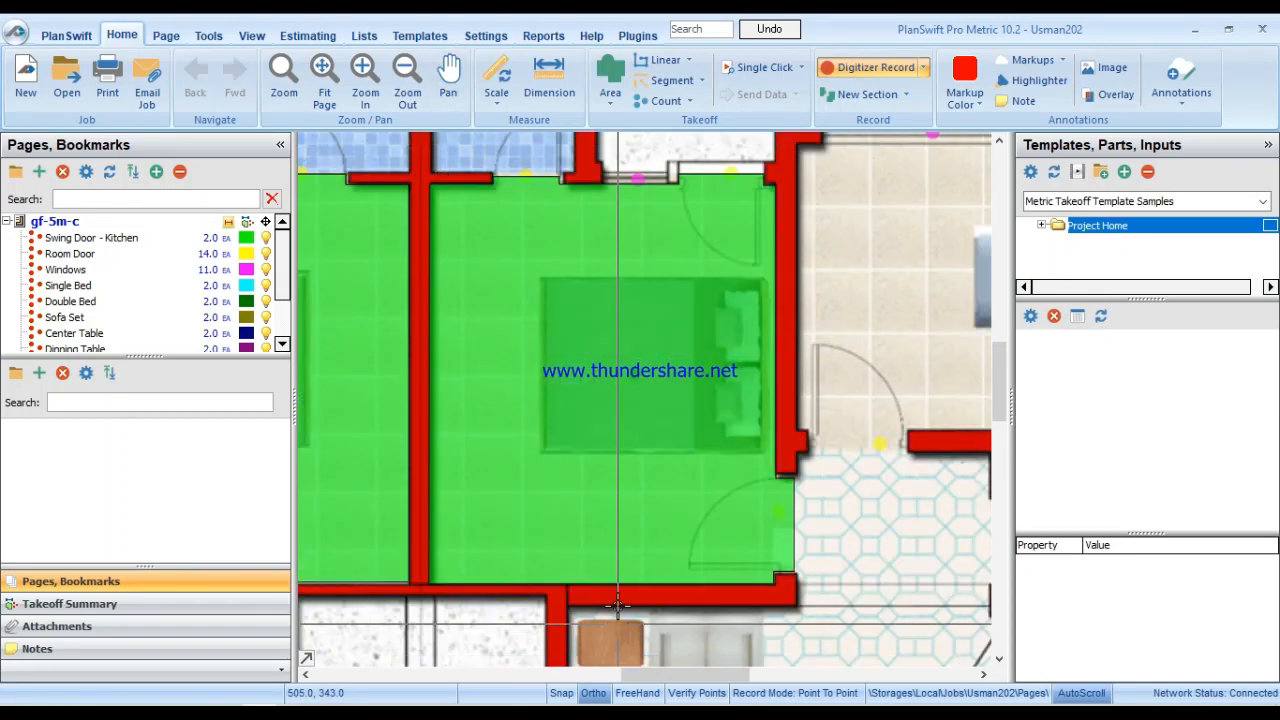
Add another bedroom tiles section and trace the right apartment's single-bed room along its deck window wall and bath door opening to the outer wall.
scroll(663, 572, down, 5)
scroll(737, 535, up, 3)
right_click(491, 468)
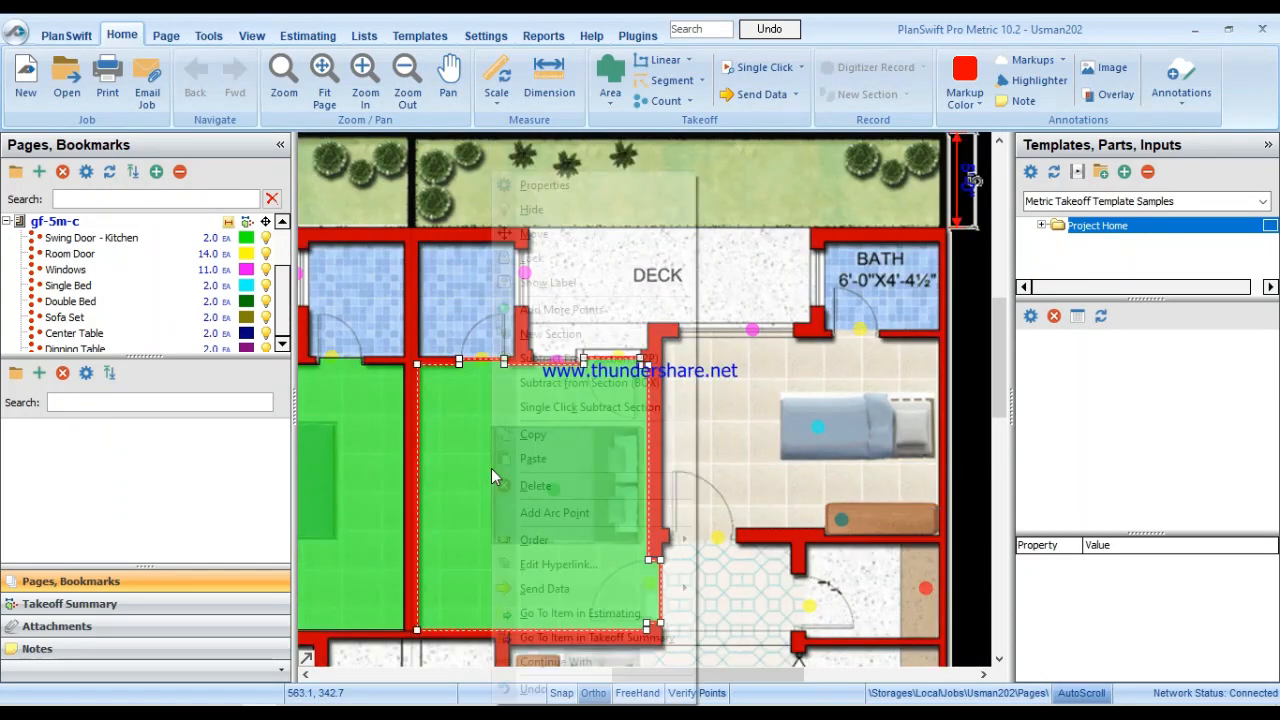
click(545, 335)
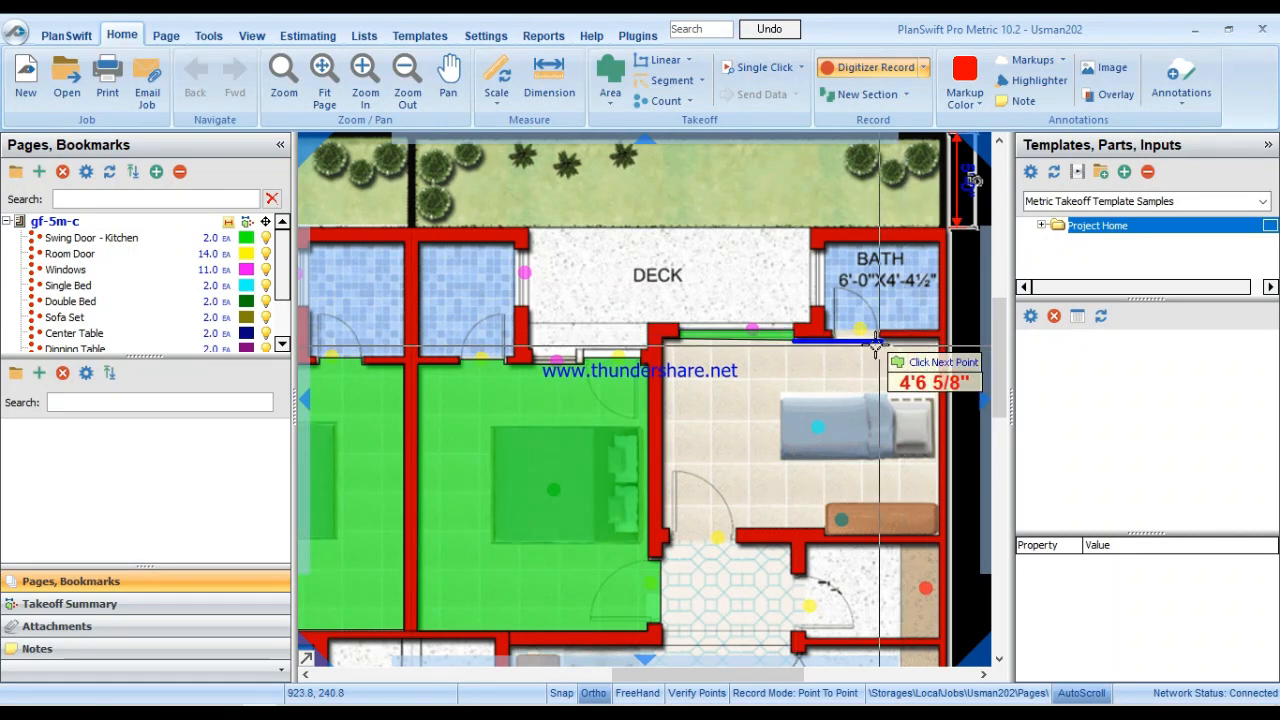
scroll(837, 343, up, 3)
click(837, 334)
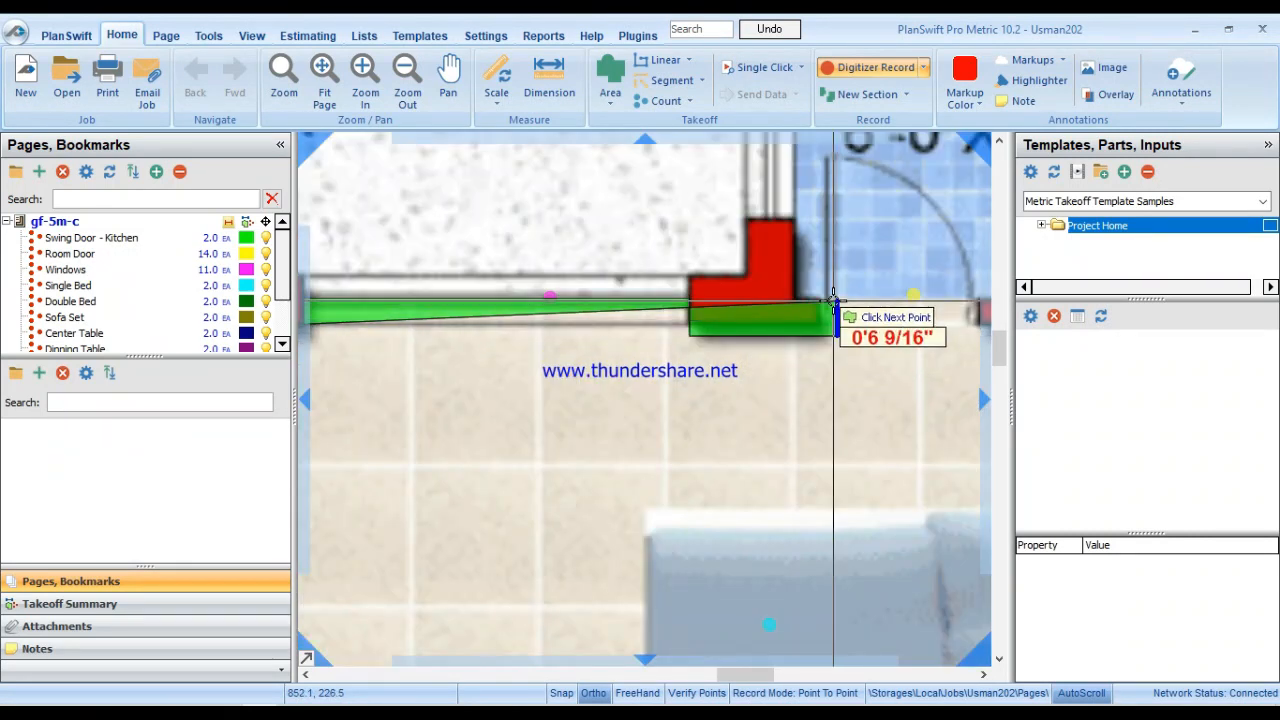
click(975, 302)
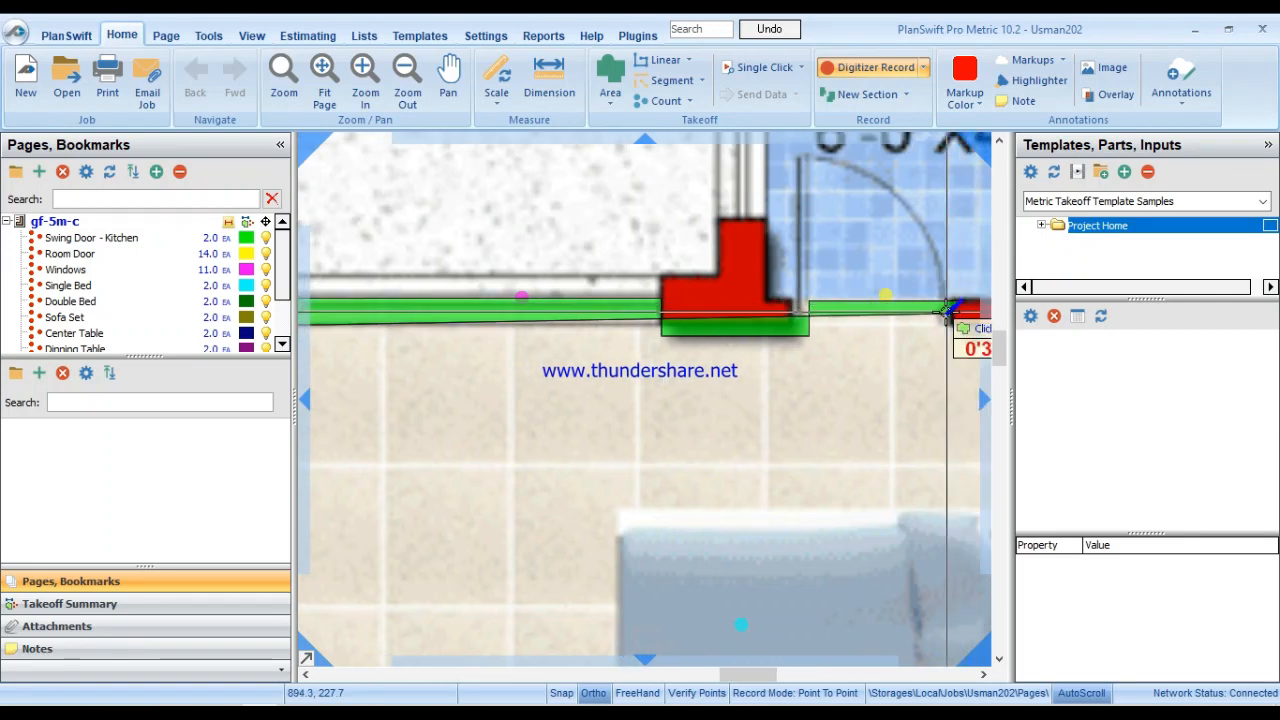
click(961, 334)
drag(939, 334, 613, 376)
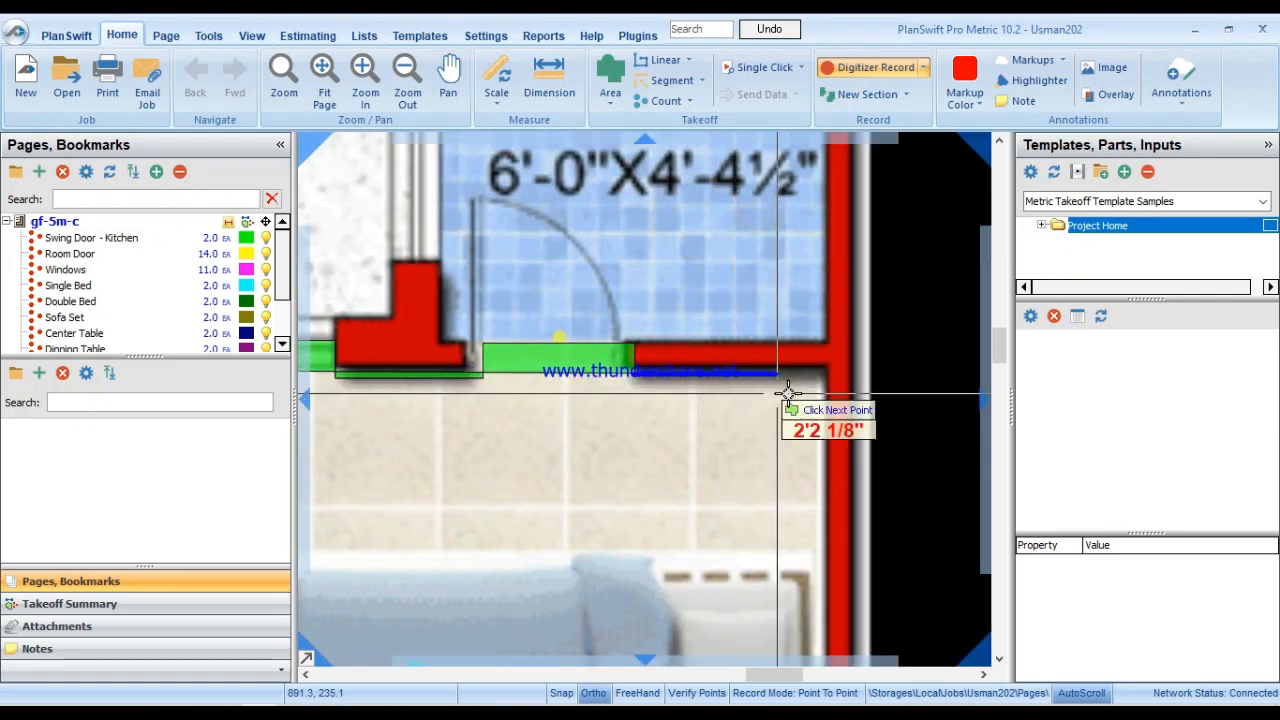
click(821, 375)
Continue the right single-bed room's tile outline down the outer wall, around the wardrobe to leave it out, and along the hallway doorway recess.
drag(819, 450, 820, 254)
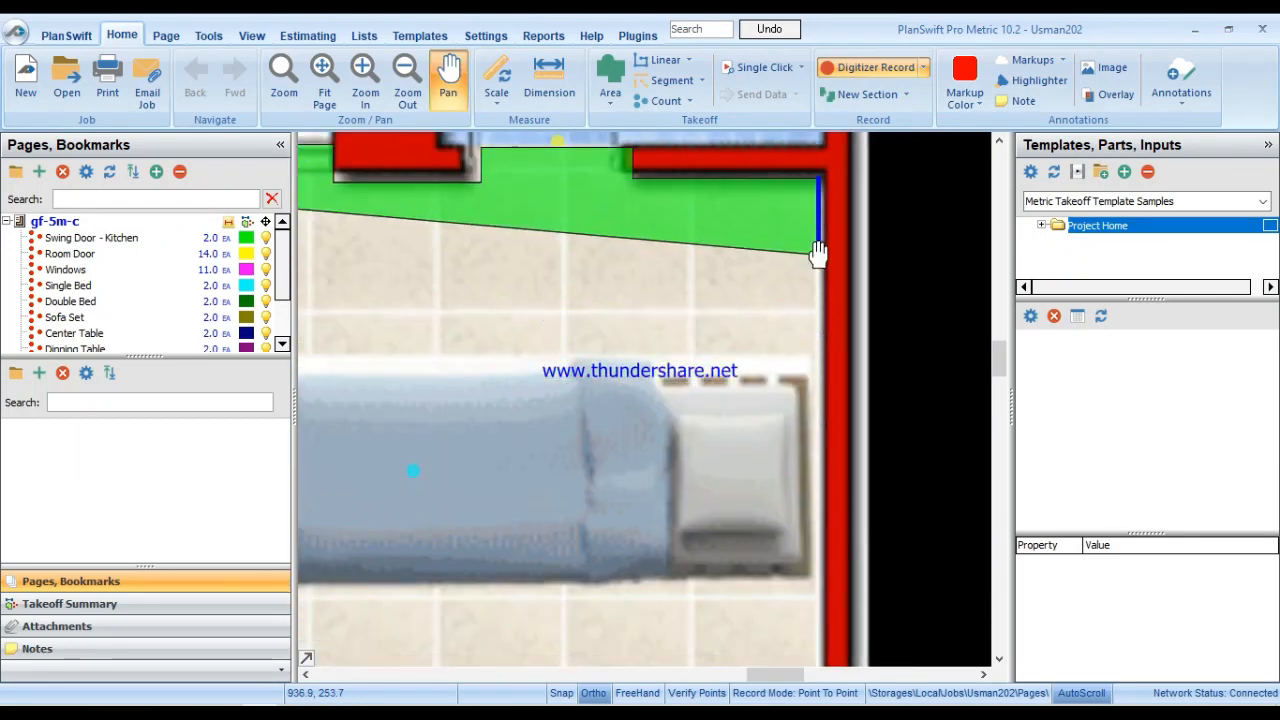
scroll(786, 537, down, 4)
drag(801, 491, 866, 154)
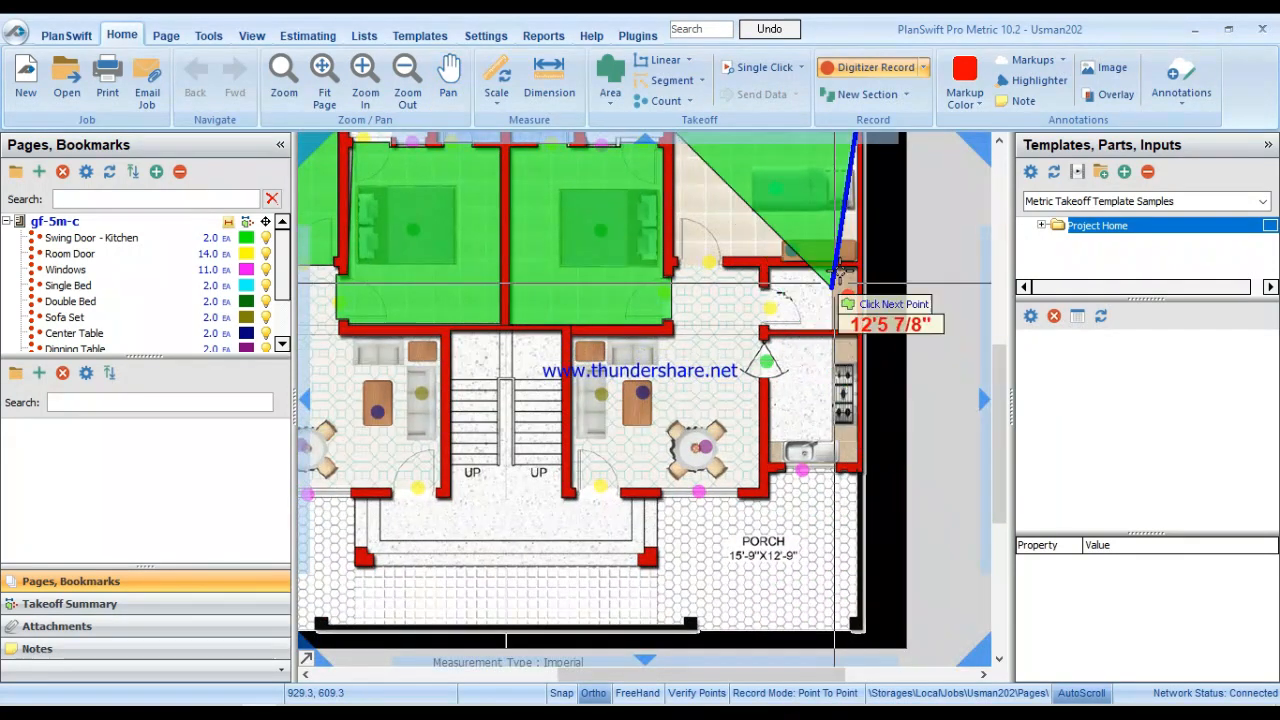
scroll(857, 250, up, 4)
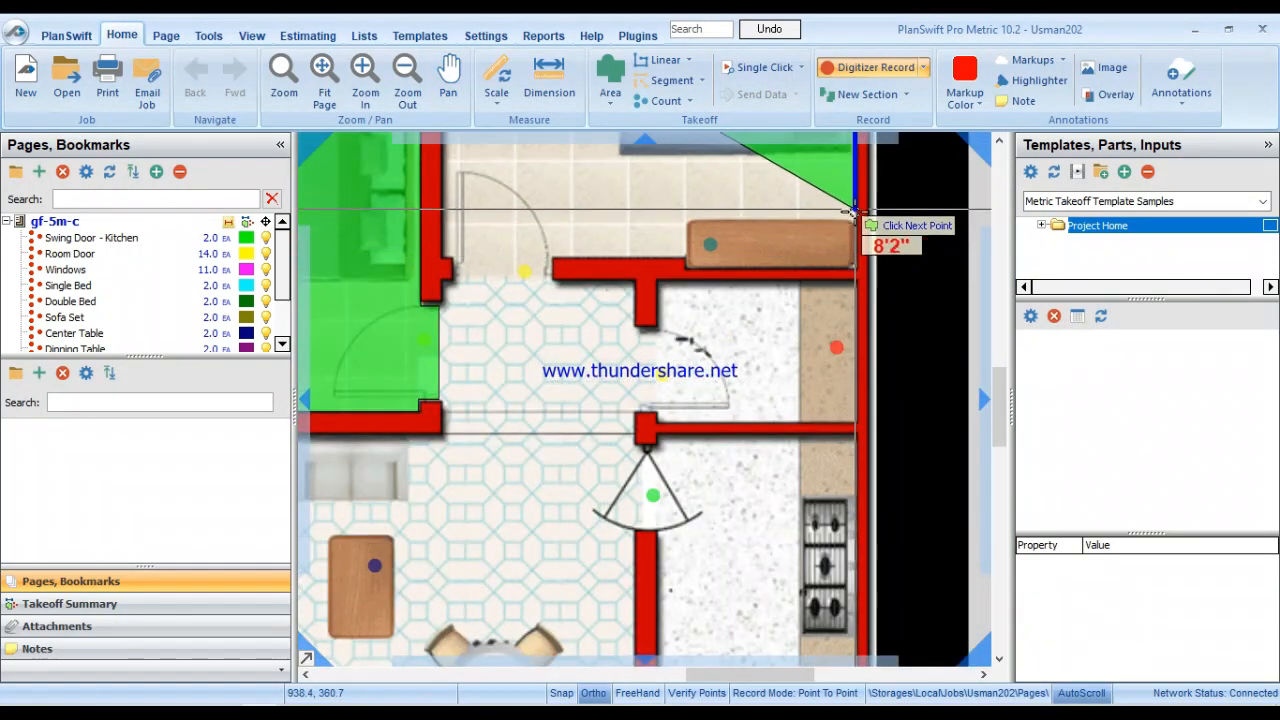
click(857, 218)
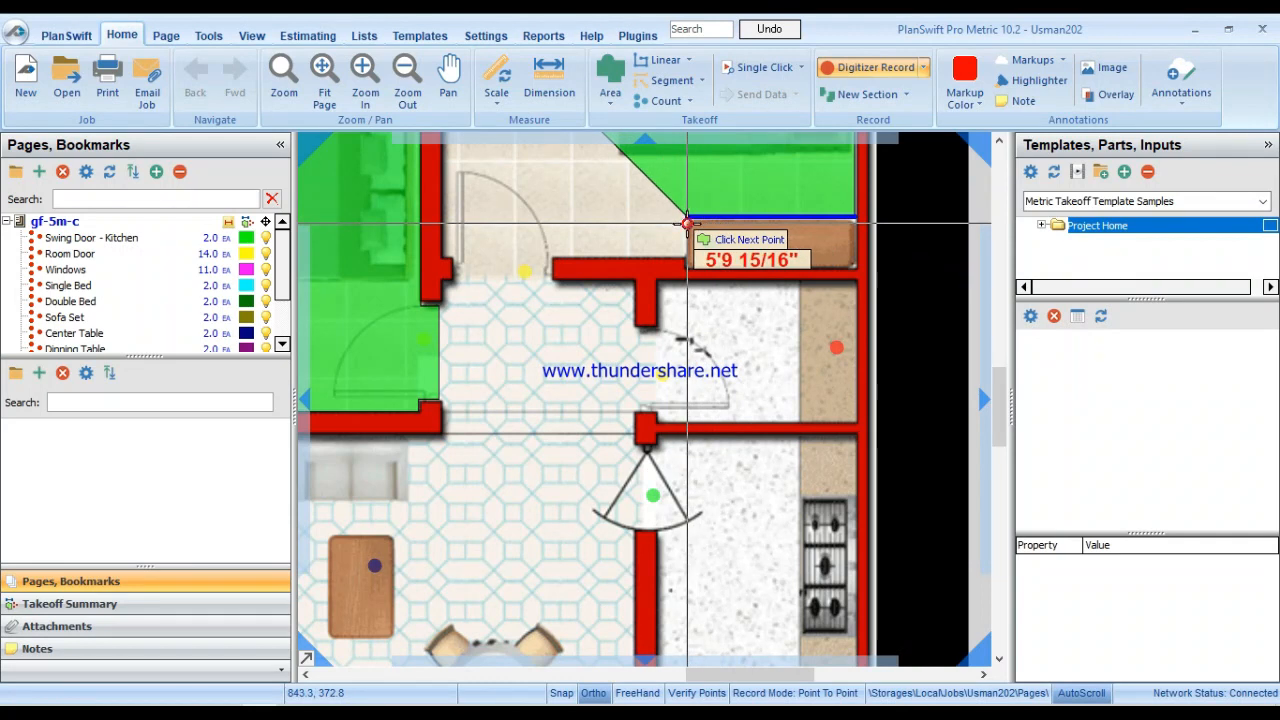
click(687, 220)
click(686, 257)
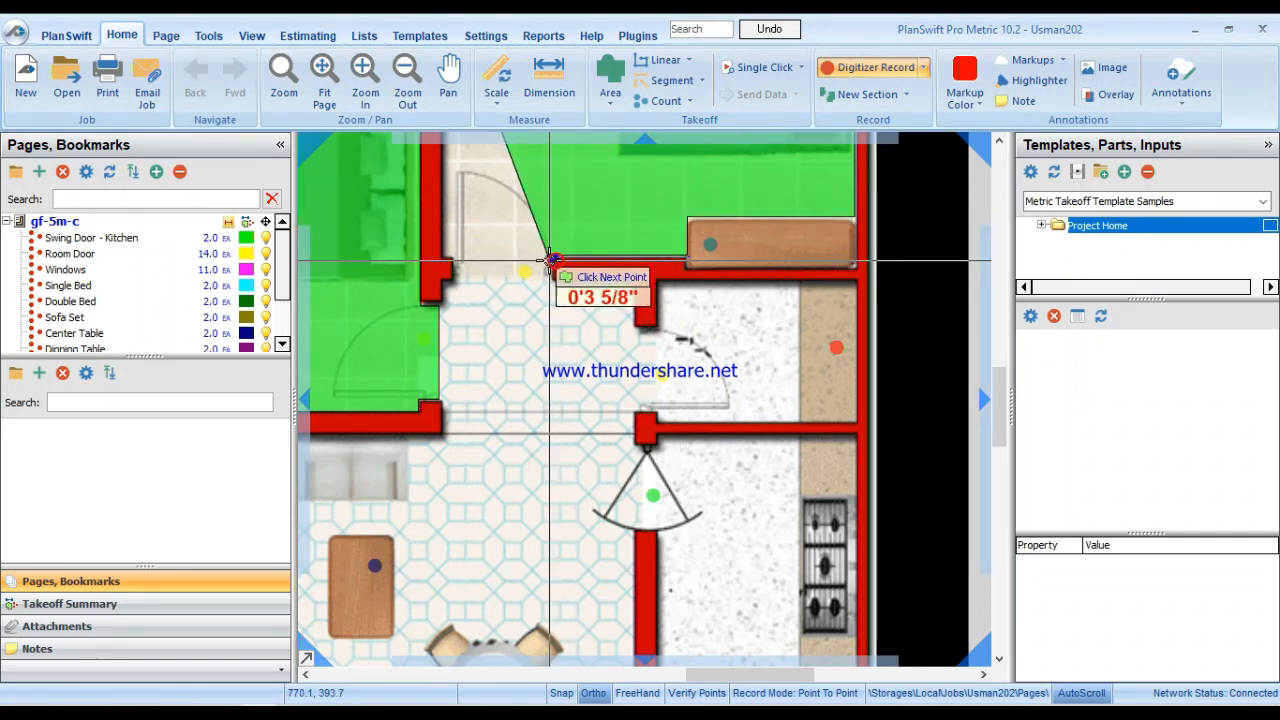
click(554, 279)
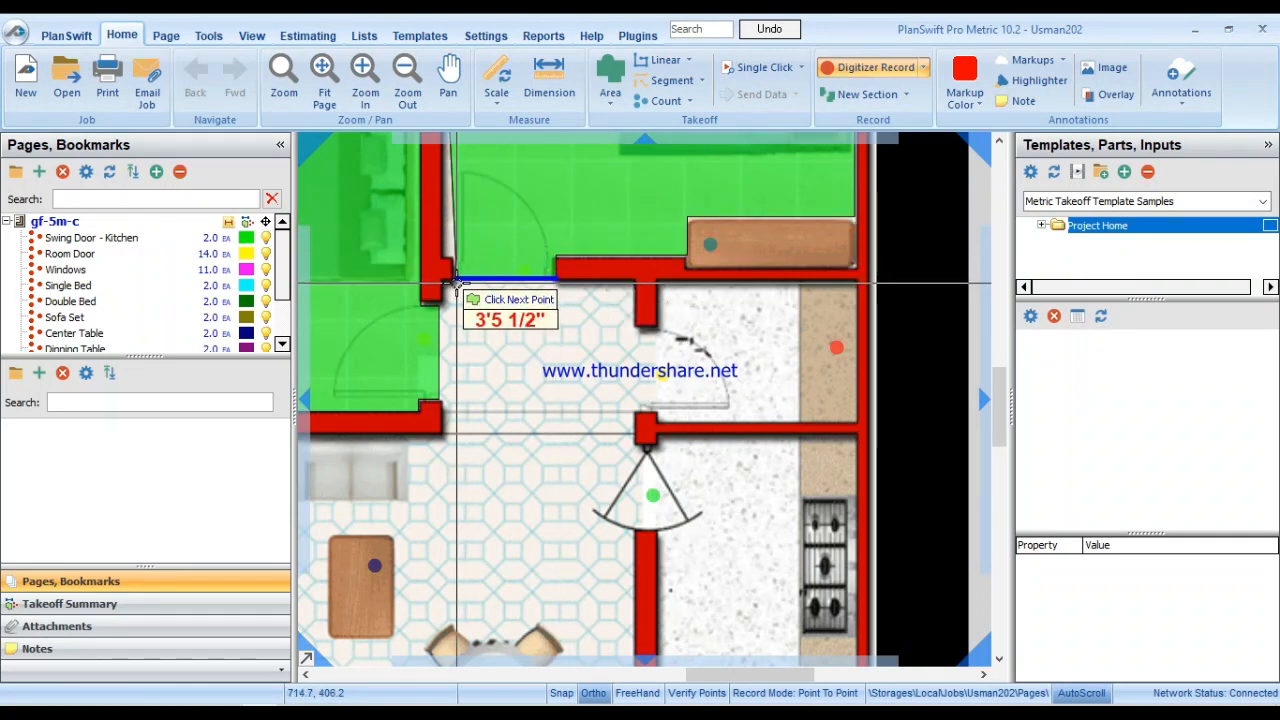
click(456, 283)
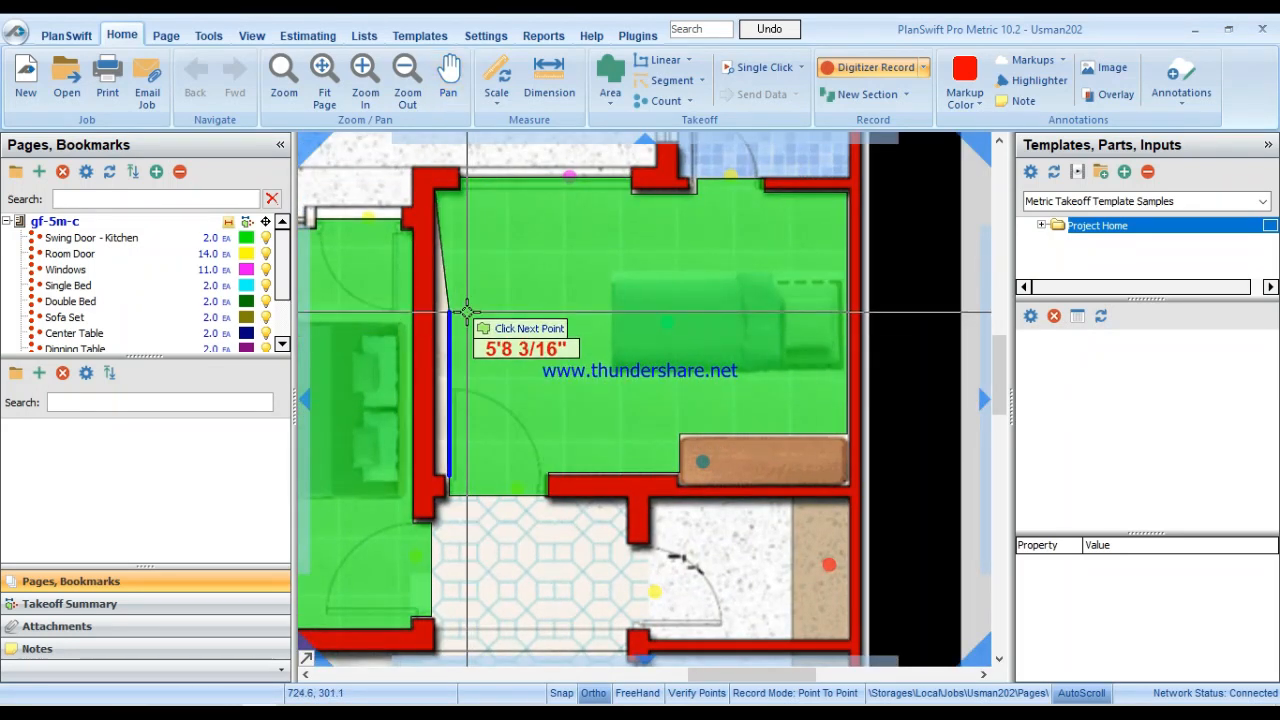
Finish the PCC Tiles - Bedroom area takeoff in the last bedroom.
key(Escape)
scroll(175, 270, down, 2)
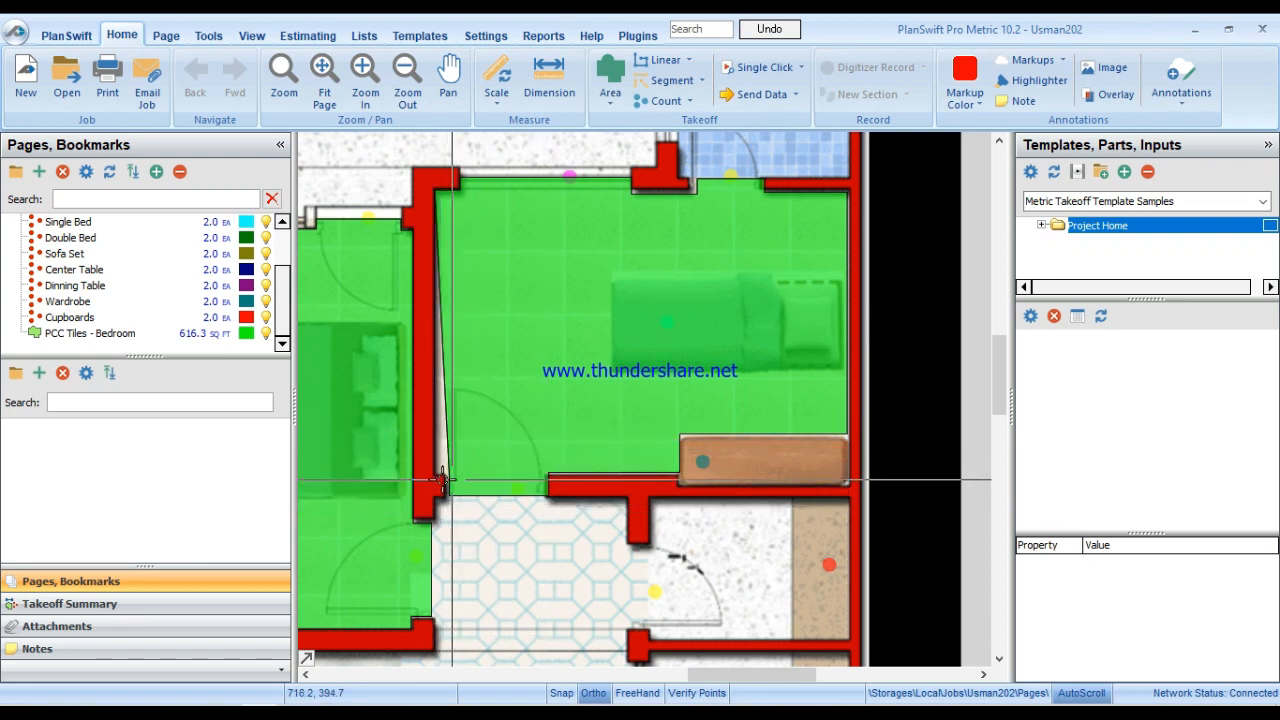
scroll(501, 484, down, 3)
Create an area takeoff named Porch Tiles with a cost each of 600 Rs and a 10% markup.
drag(680, 488, 950, 340)
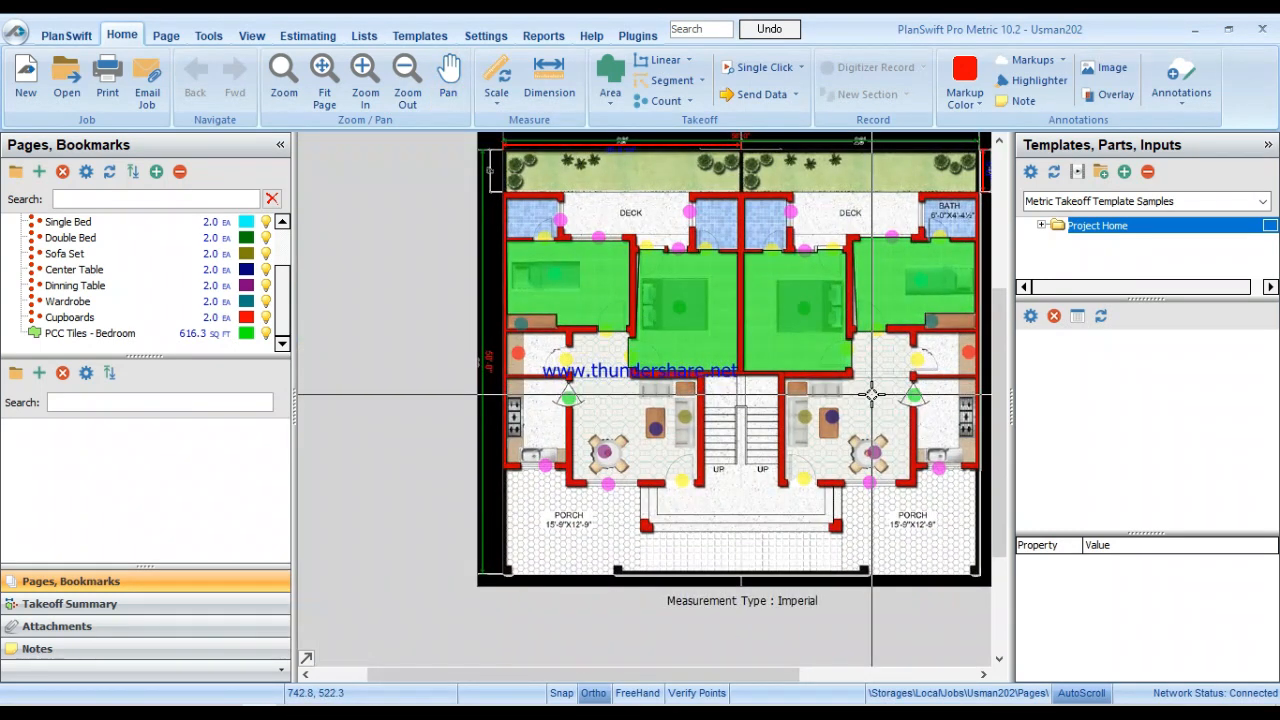
scroll(913, 550, up, 2)
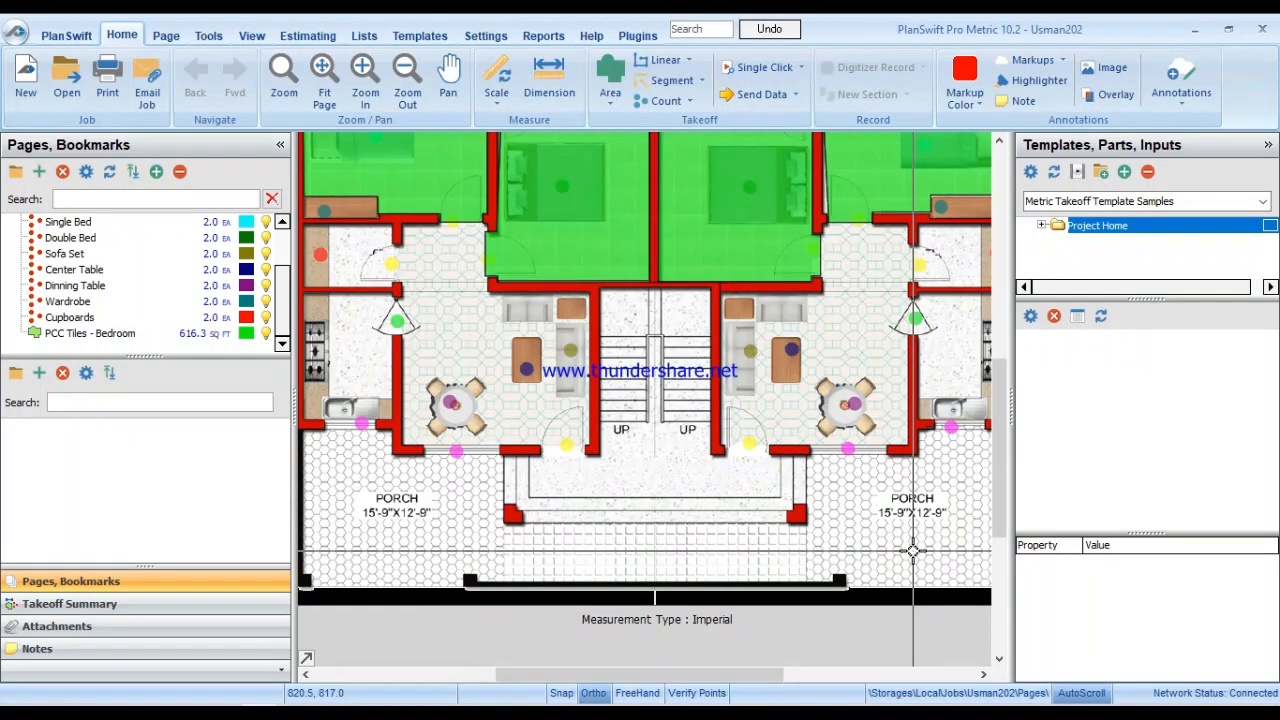
click(620, 106)
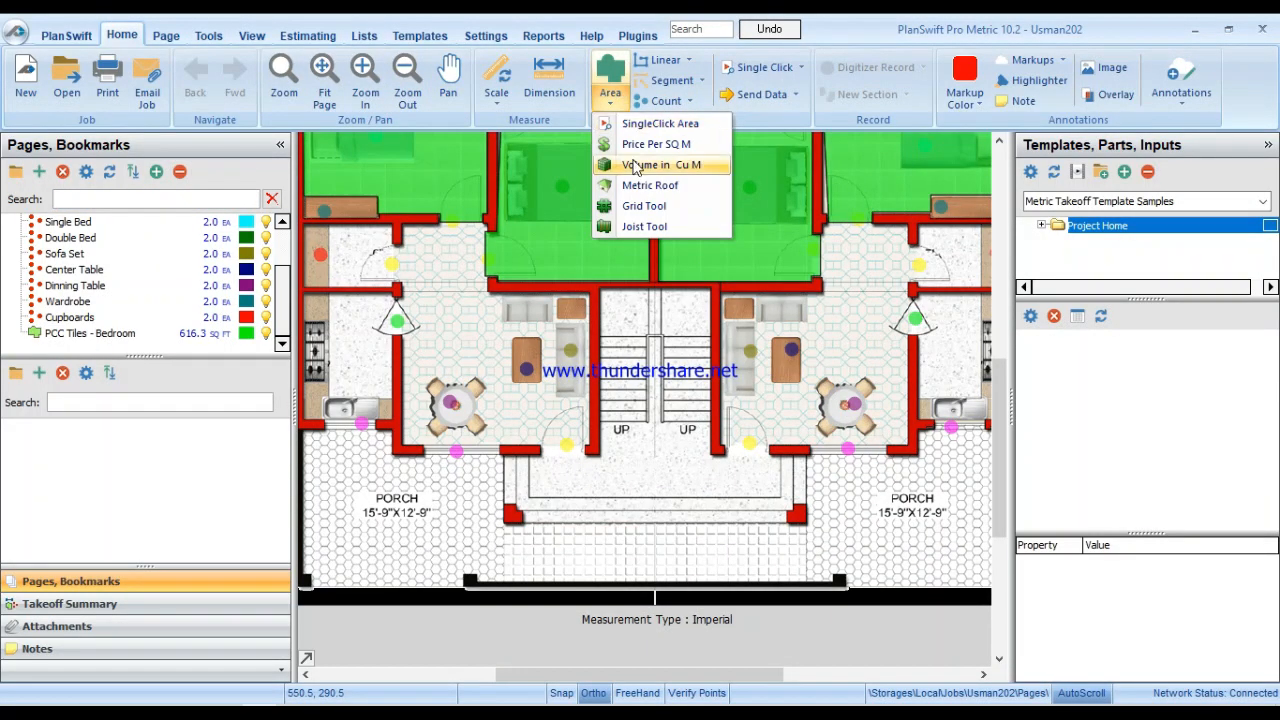
click(613, 66)
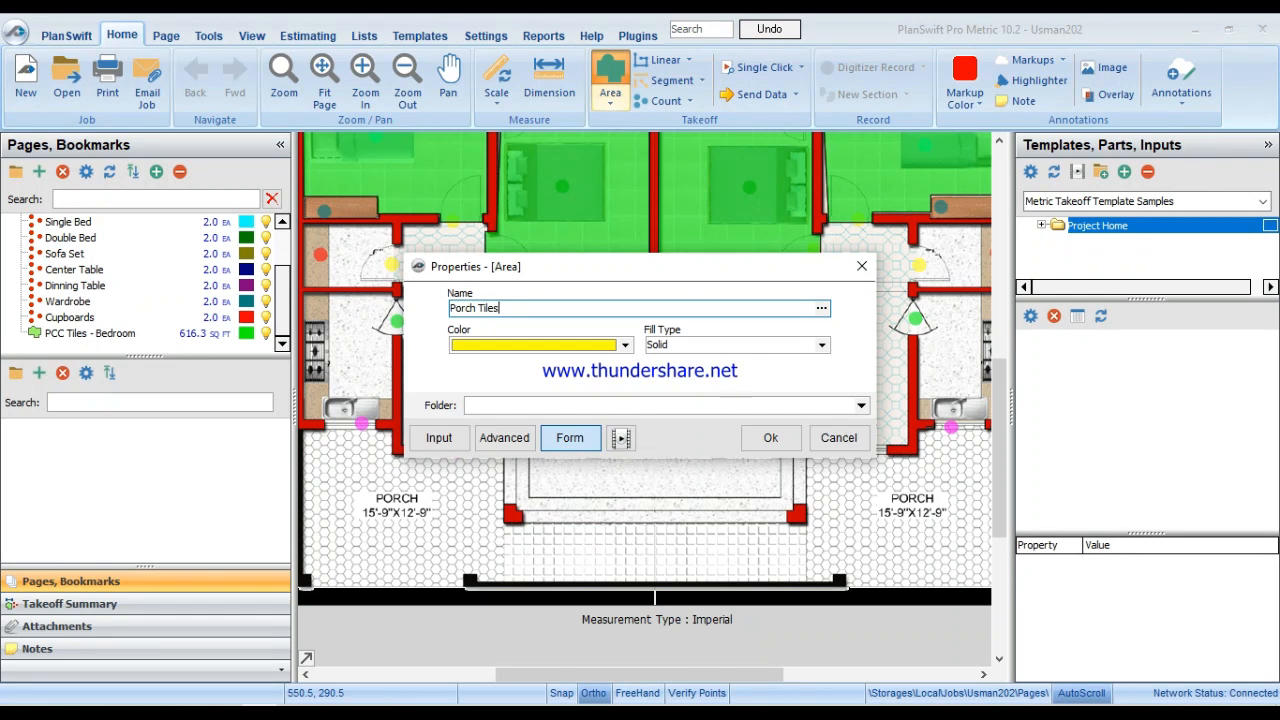
click(507, 438)
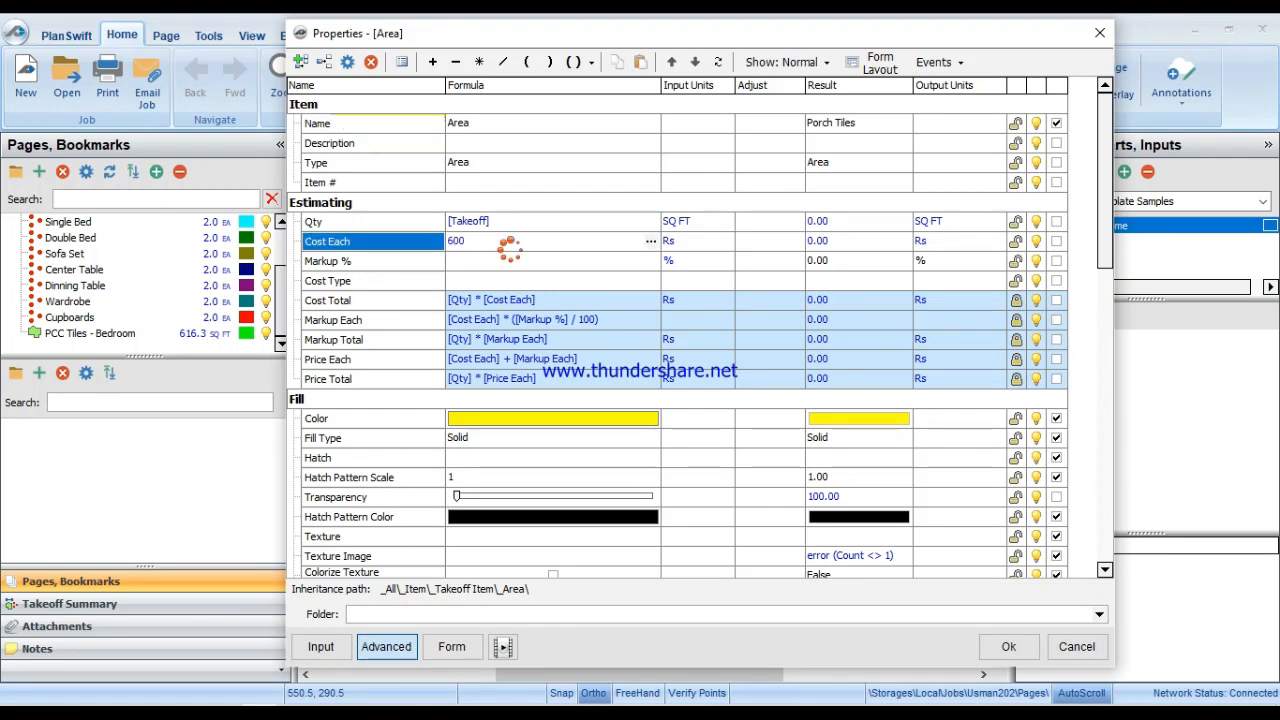
key(Return)
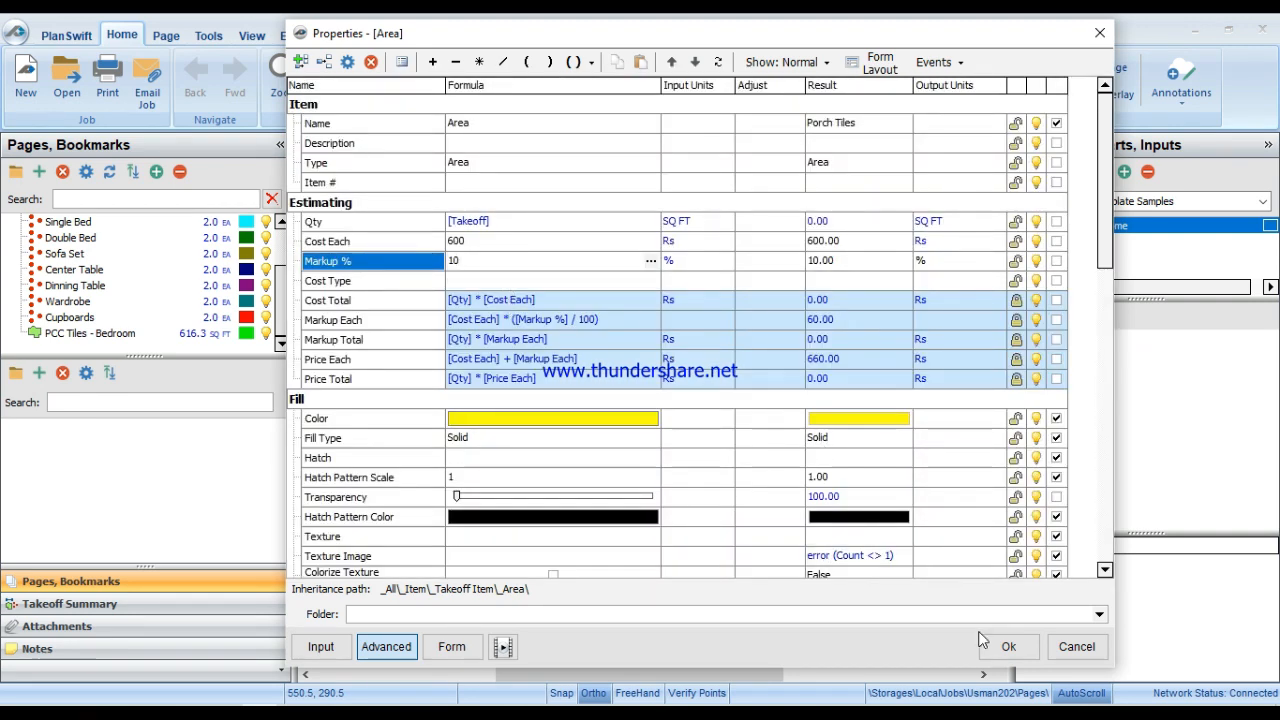
click(984, 643)
Start the Porch Tiles outline at the left kitchen's outer corner and trace its front wall to the dining area's projecting corner.
drag(444, 519, 671, 397)
scroll(527, 314, up, 4)
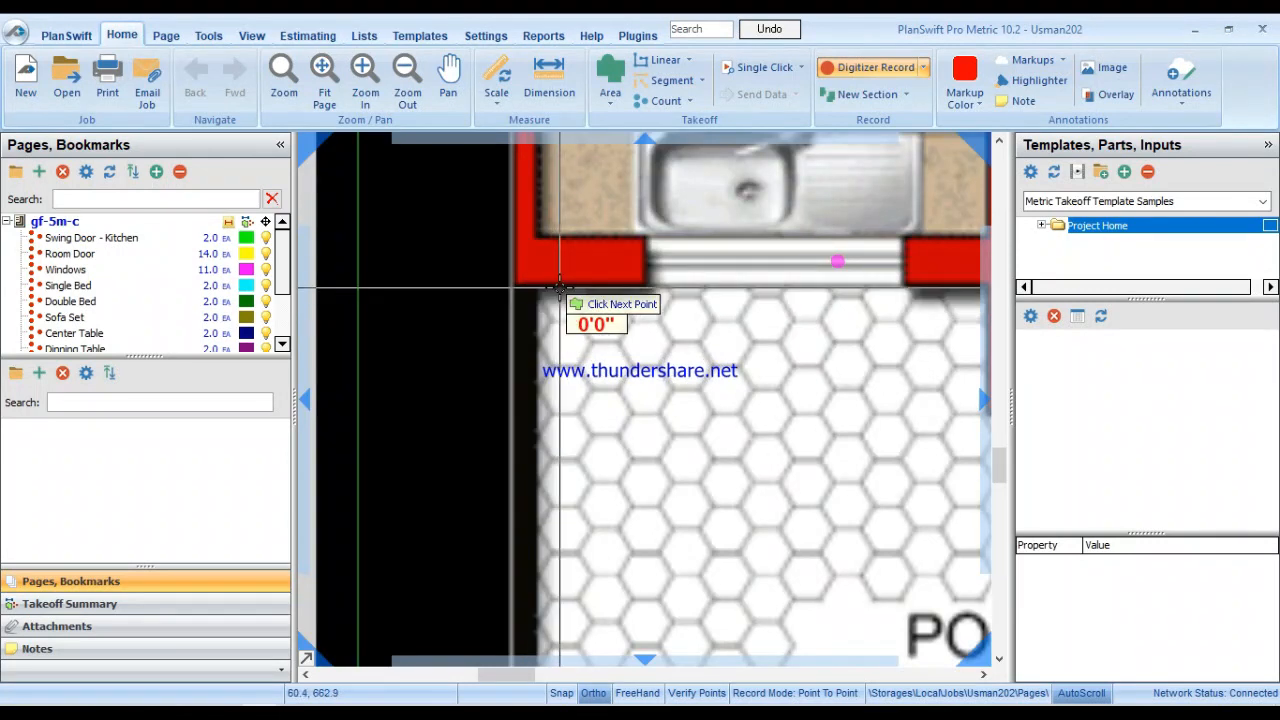
click(540, 289)
drag(853, 342, 574, 388)
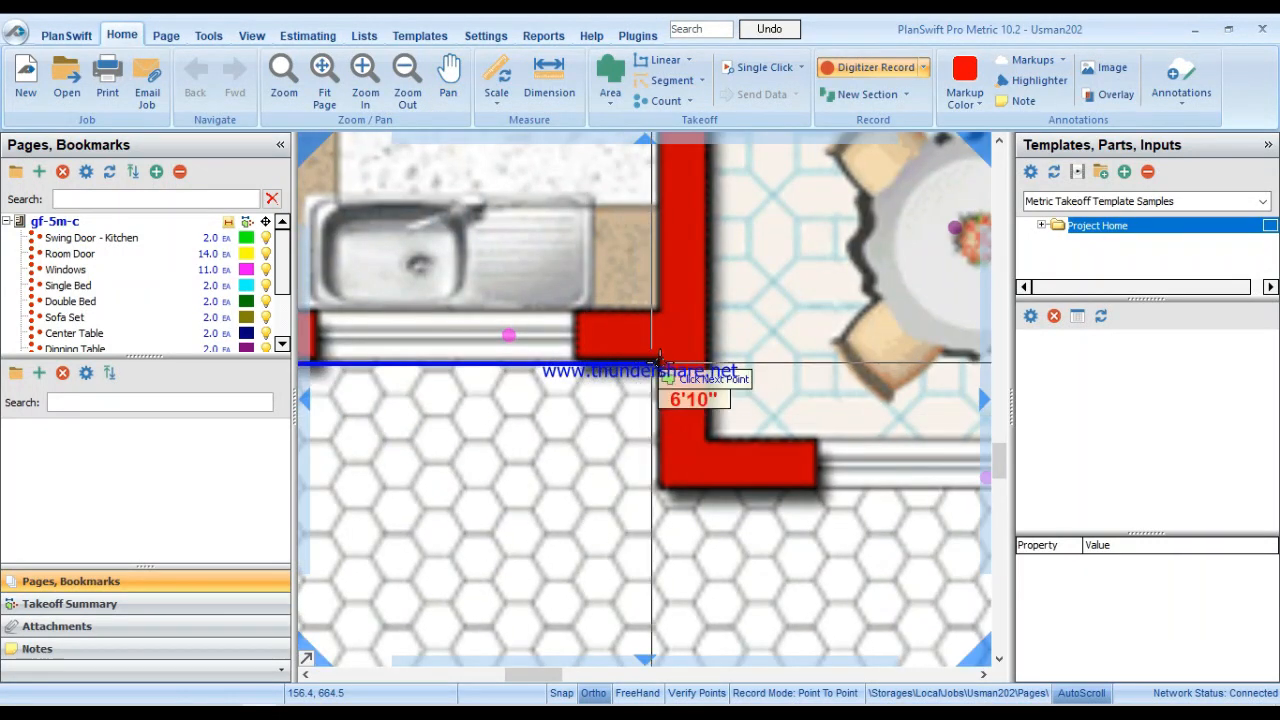
click(660, 363)
click(660, 493)
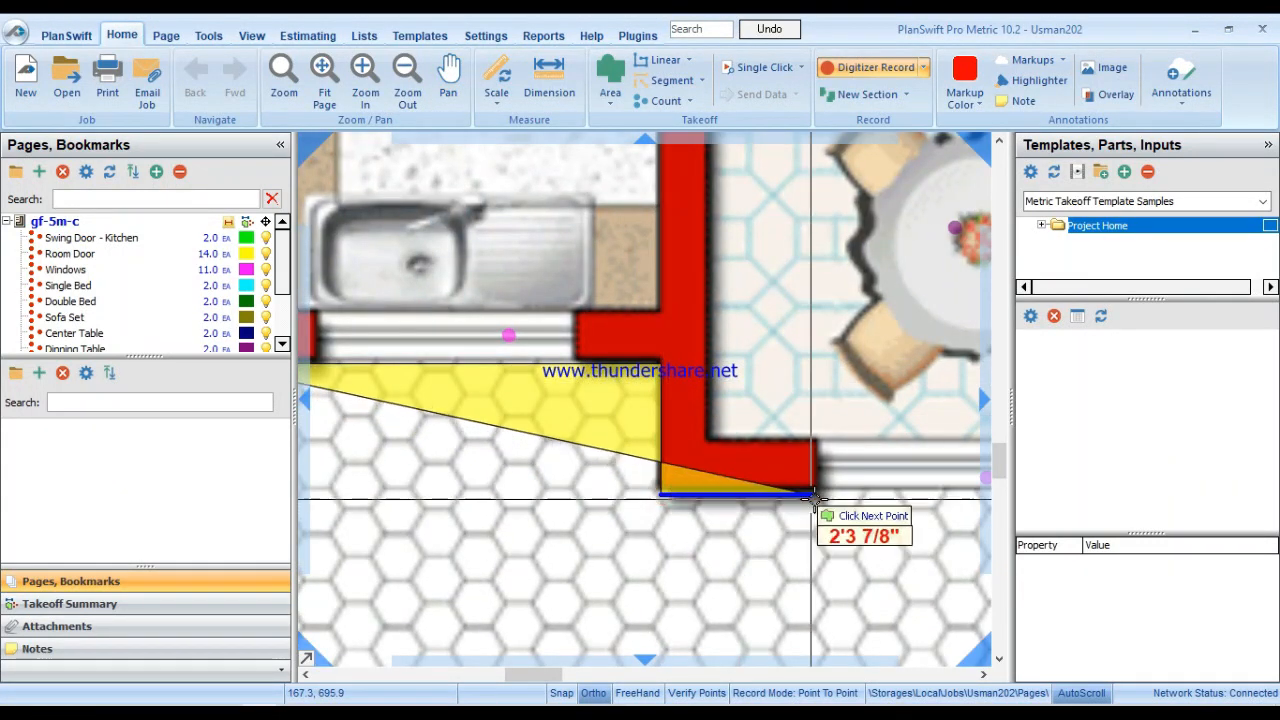
Continue the porch outline along the left dining area's front wall to the entrance steps and down to the red column's outer corner.
drag(902, 415, 538, 435)
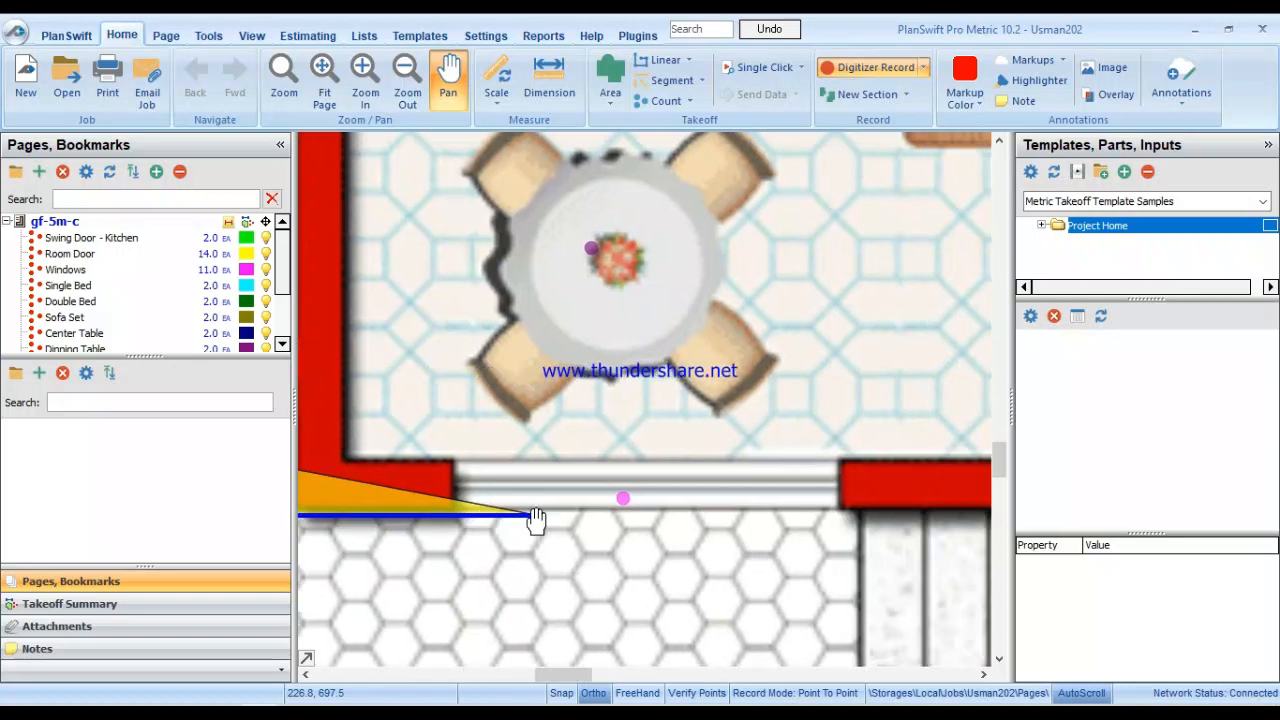
click(870, 514)
drag(874, 606, 908, 196)
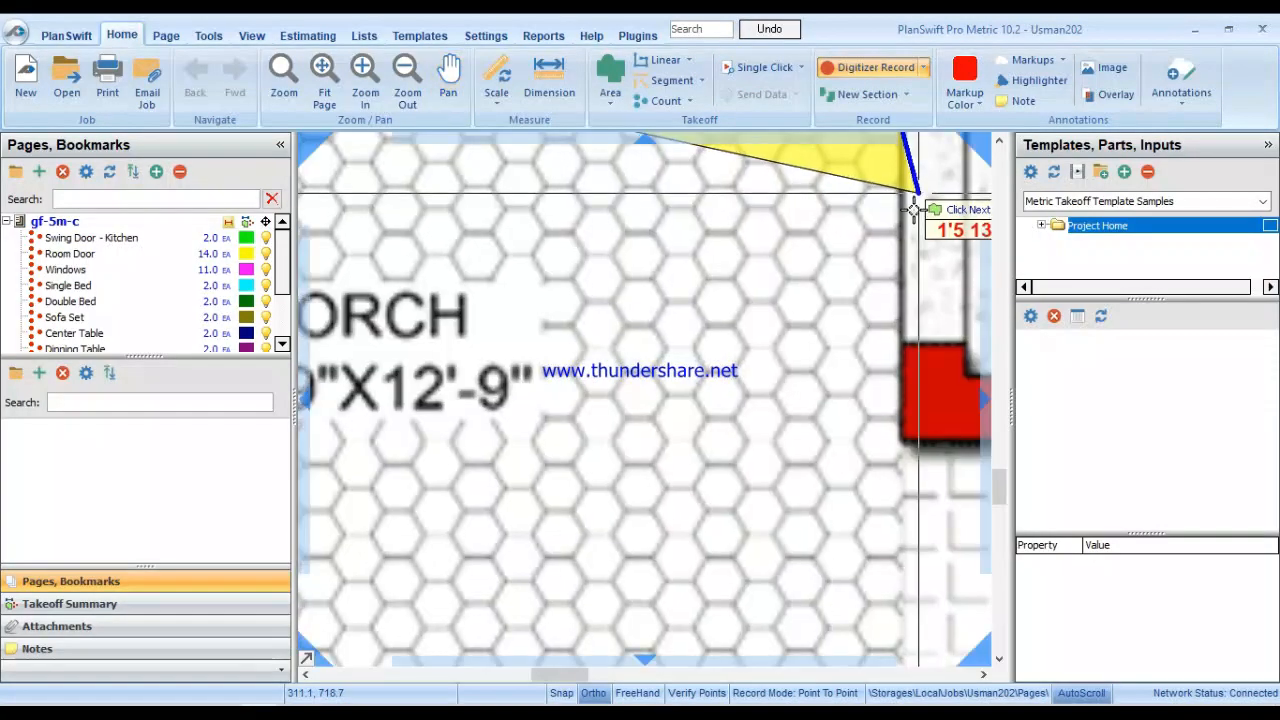
click(903, 438)
drag(888, 434, 580, 346)
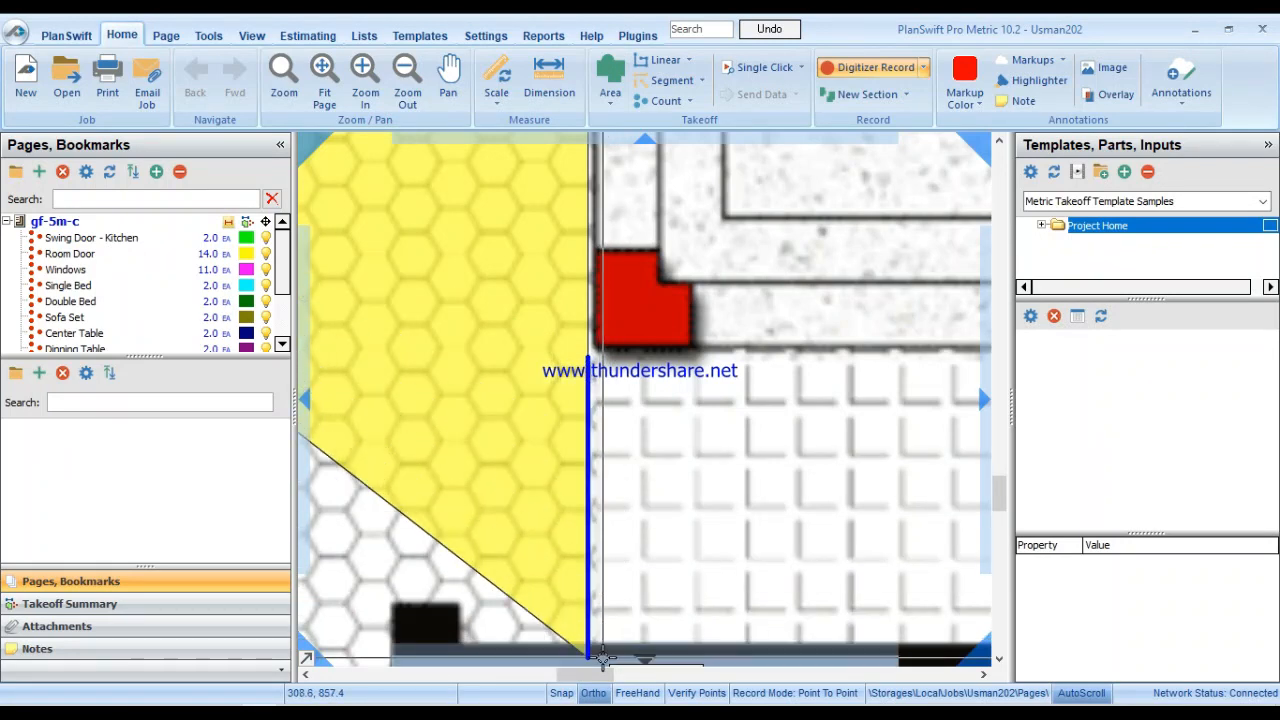
click(588, 643)
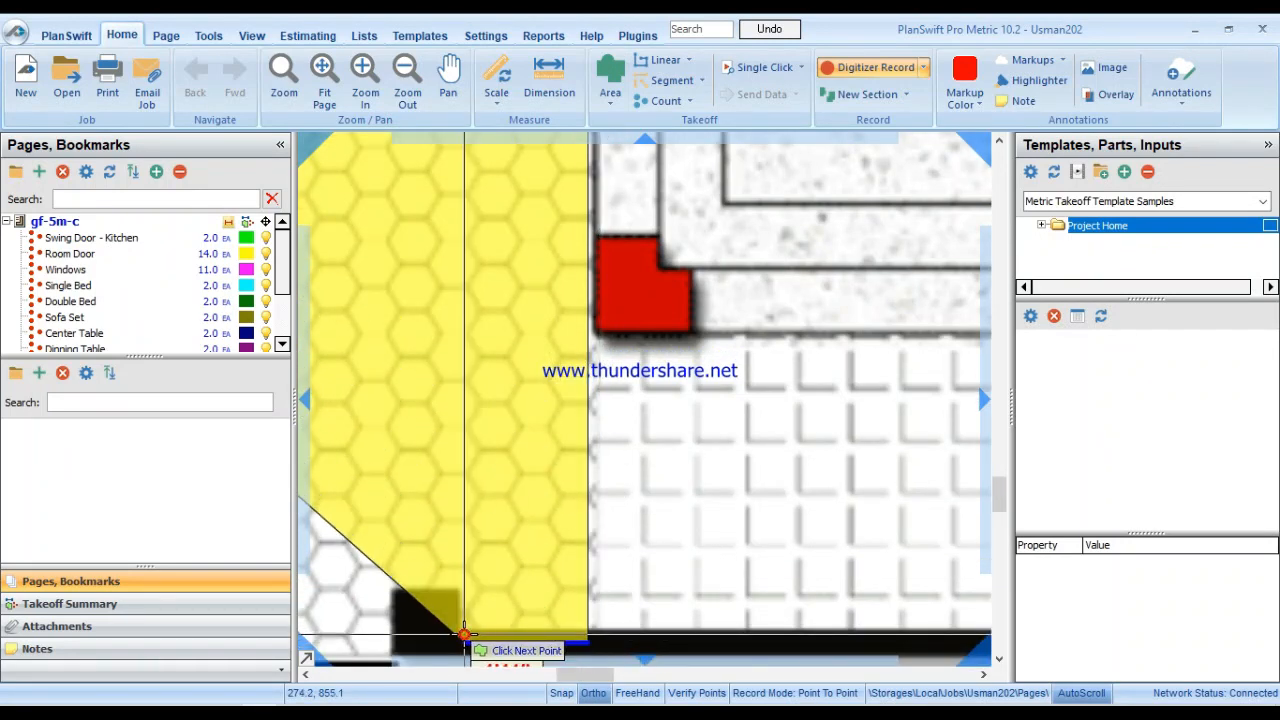
click(464, 634)
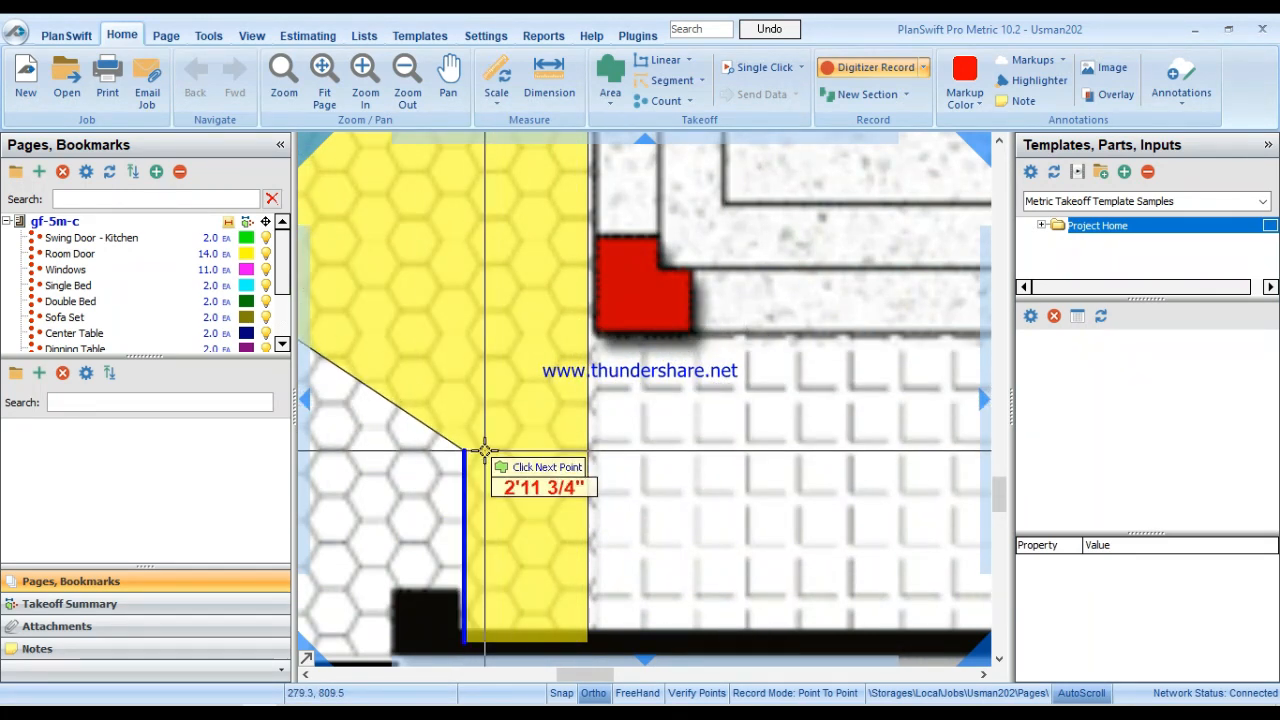
key(BackSpace)
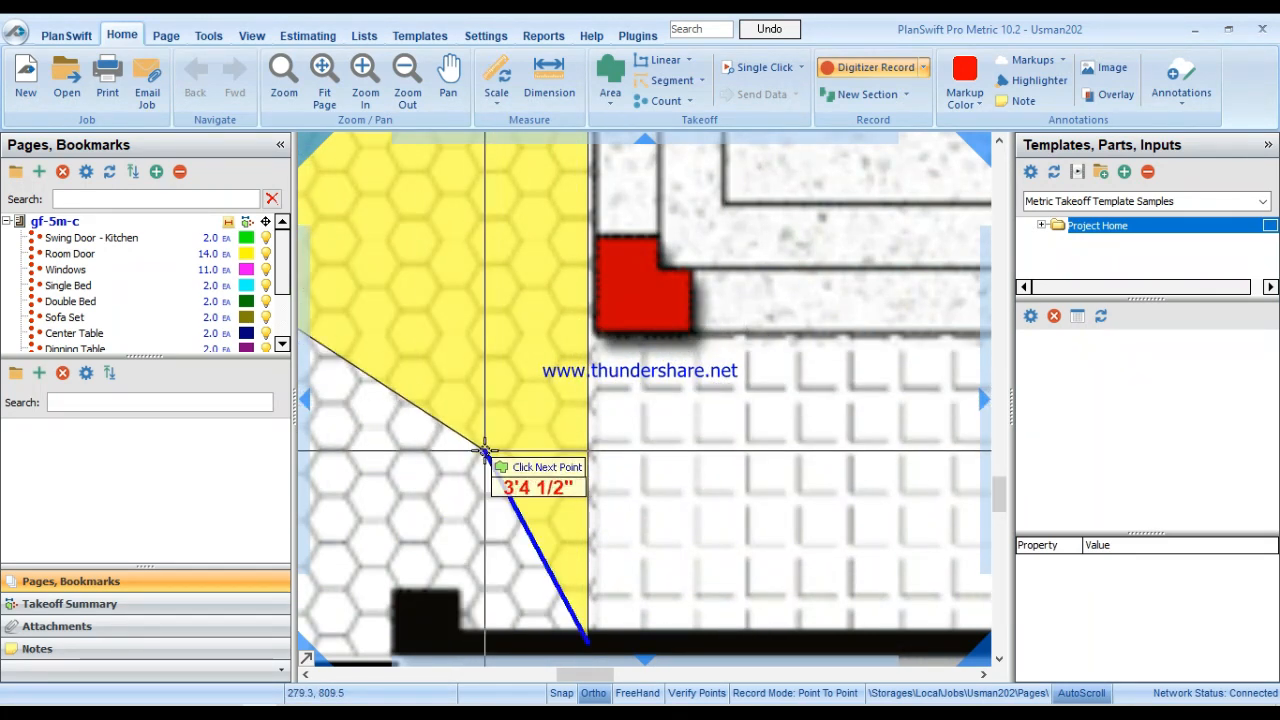
key(BackSpace)
Carry the porch outline across the front of the entrance platform to the far column and up to the right dining area's wall.
drag(868, 386, 270, 449)
drag(878, 436, 601, 435)
scroll(601, 435, down, 5)
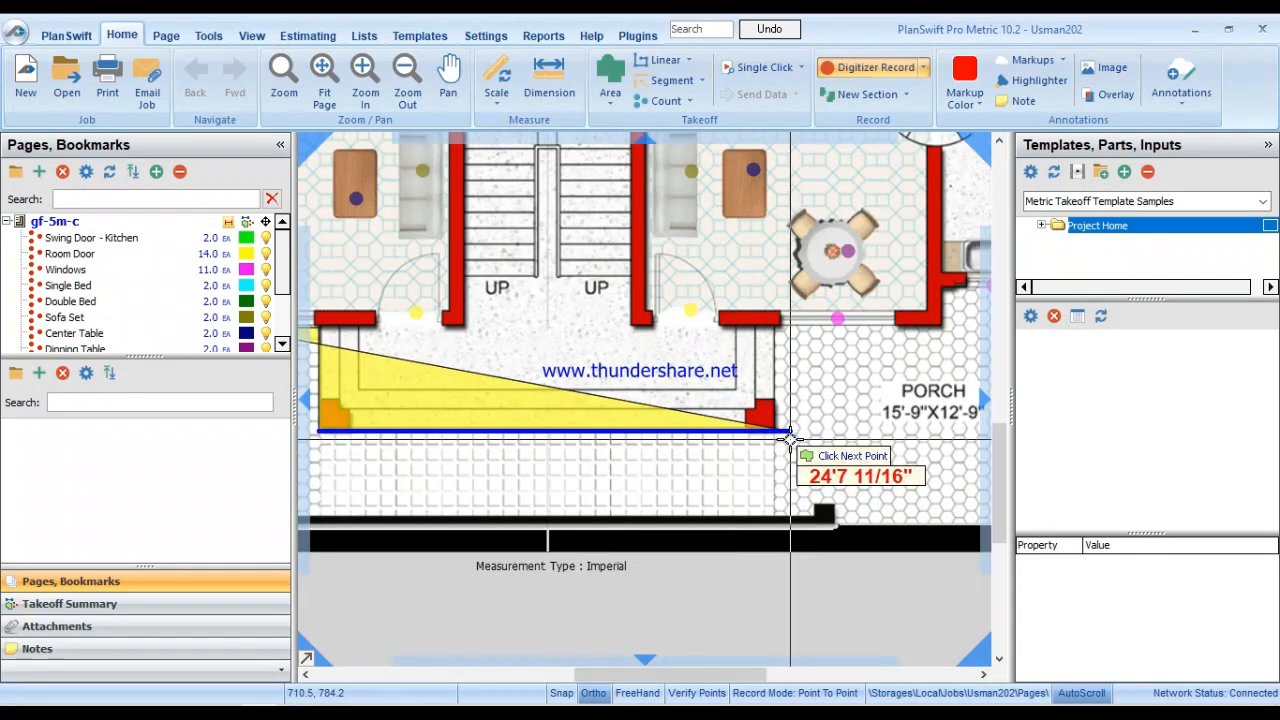
click(776, 431)
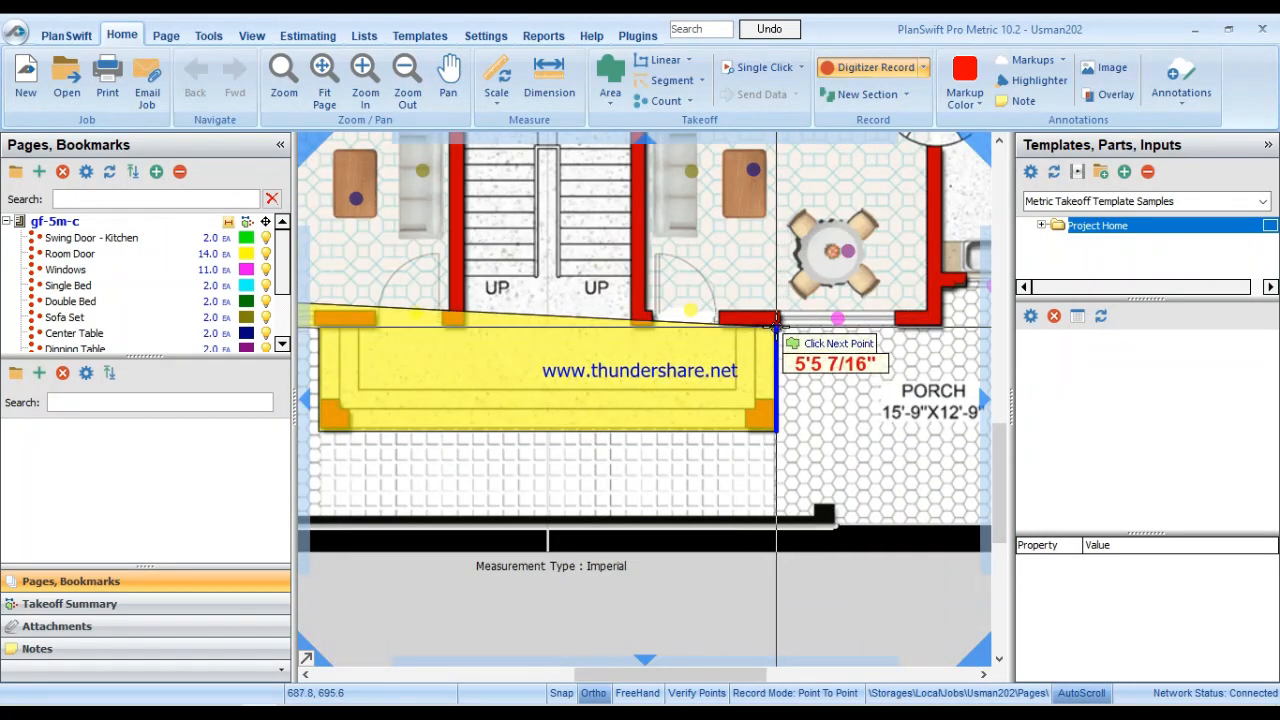
click(775, 329)
Trace the porch outline along the right dining area's wall and around the kitchen window recess to the side boundary wall.
drag(944, 334, 598, 335)
scroll(598, 336, up, 5)
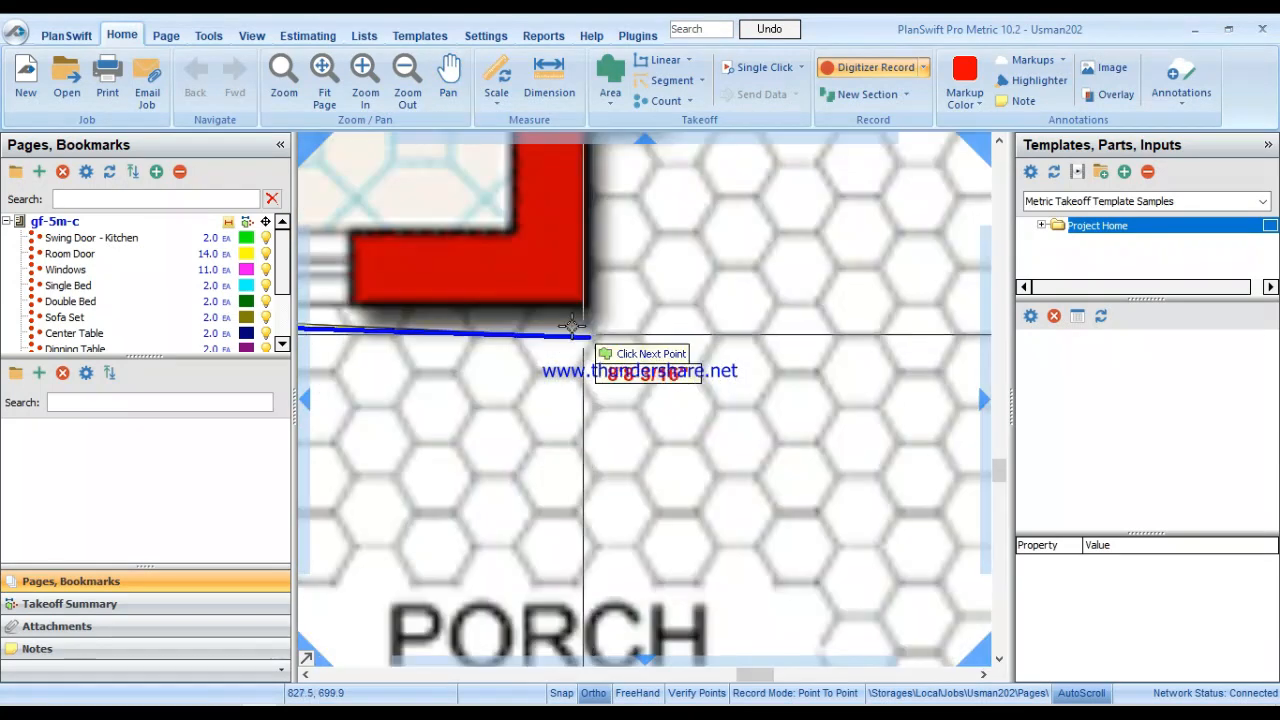
click(585, 308)
drag(688, 251, 600, 578)
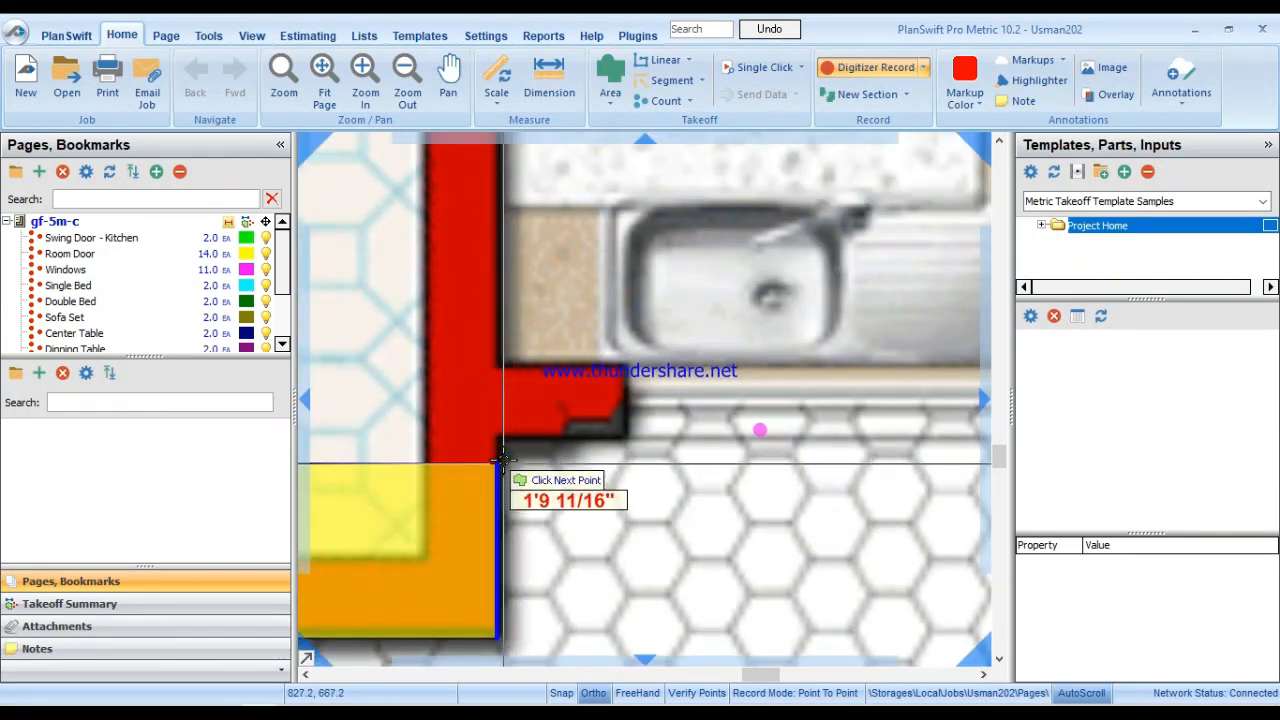
click(633, 442)
click(628, 408)
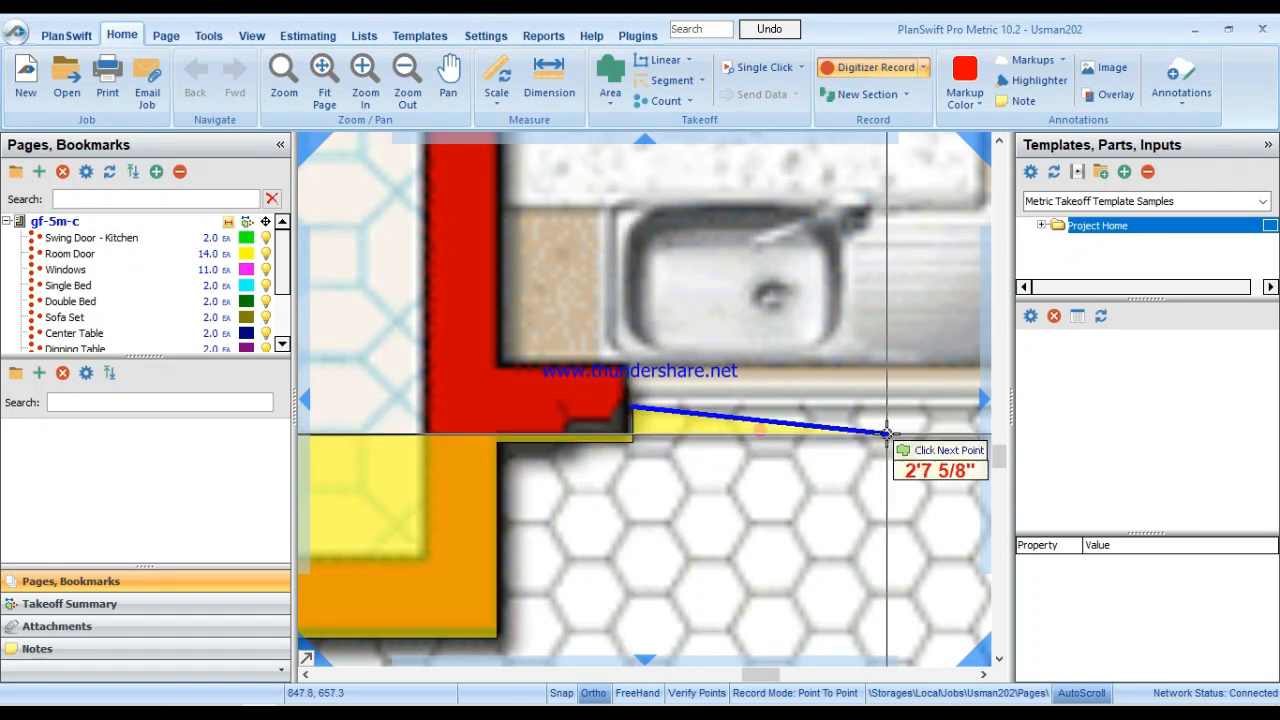
click(670, 407)
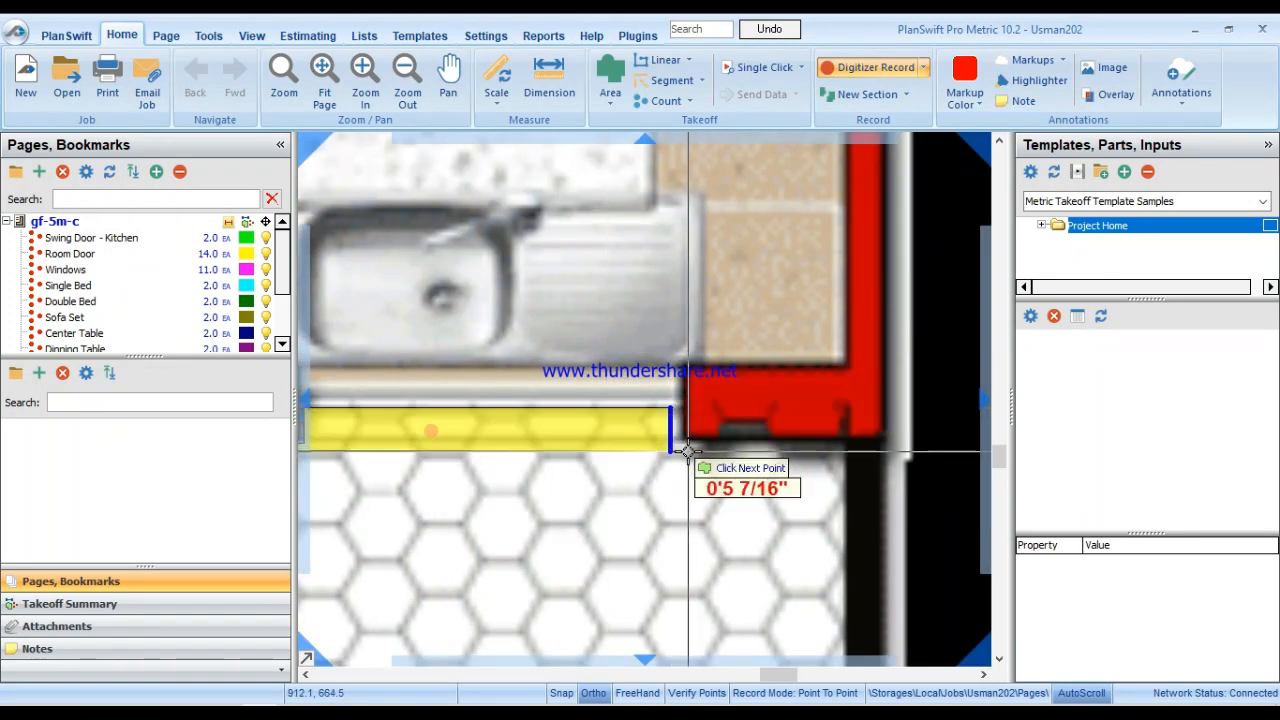
click(670, 447)
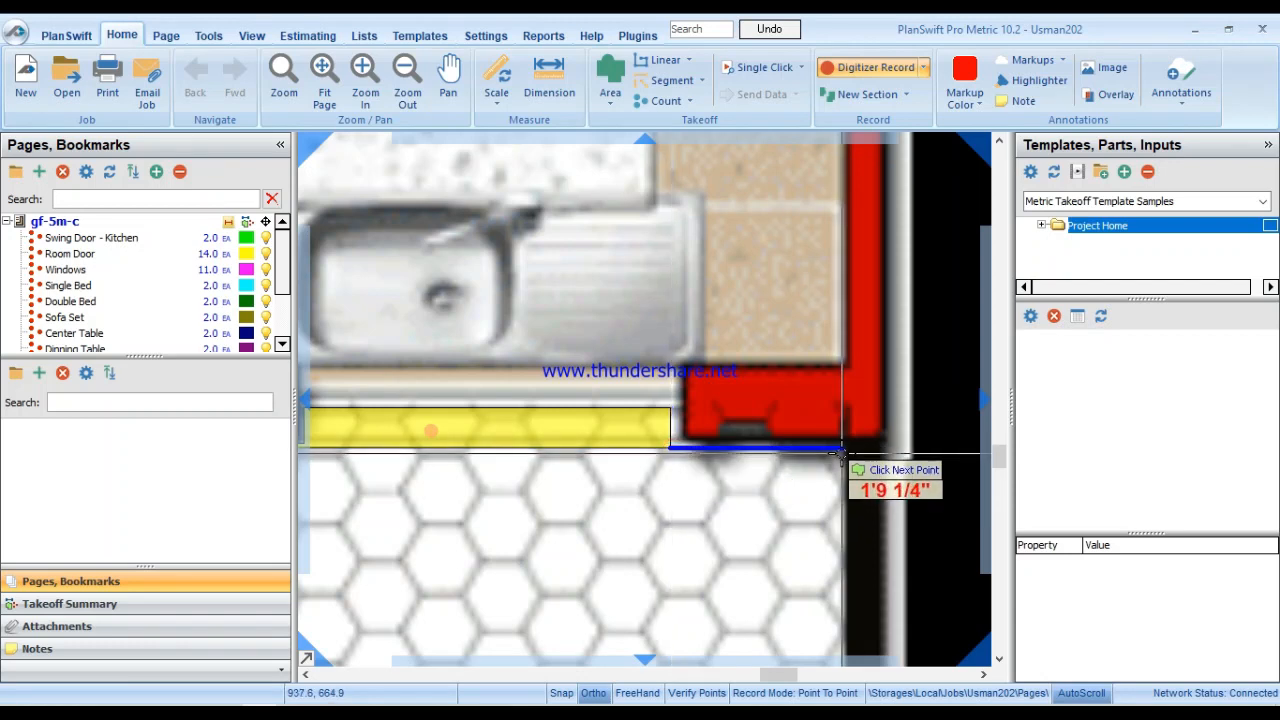
click(842, 449)
Extend the porch outline down the right boundary, past the gate opening and along the front boundary wall to the left gate pillar.
scroll(838, 603, down, 3)
drag(838, 550, 888, 275)
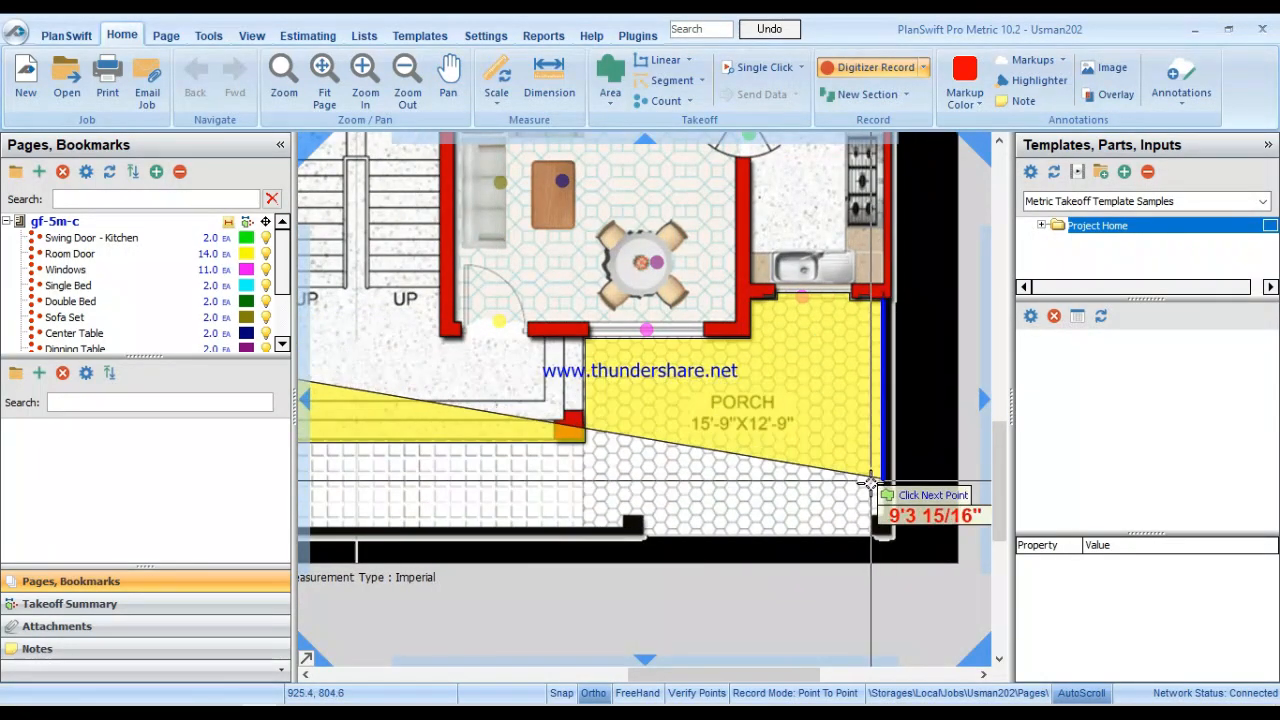
click(881, 517)
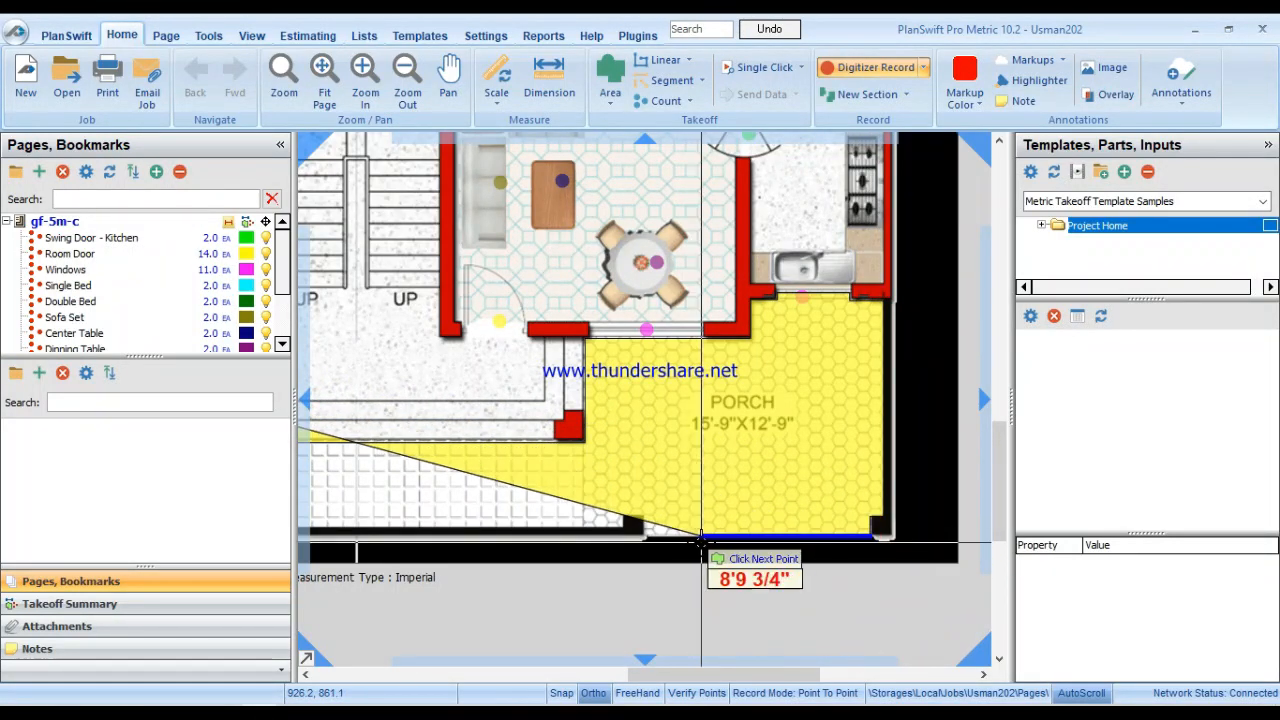
click(640, 514)
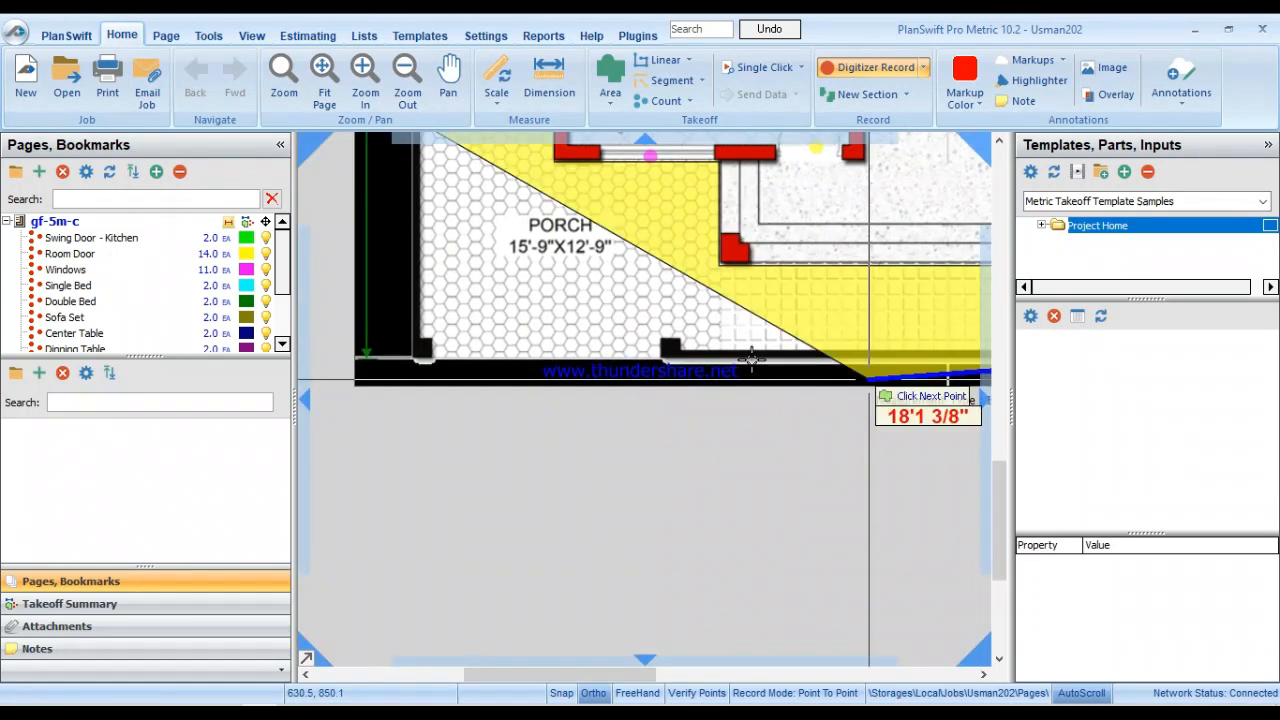
click(680, 347)
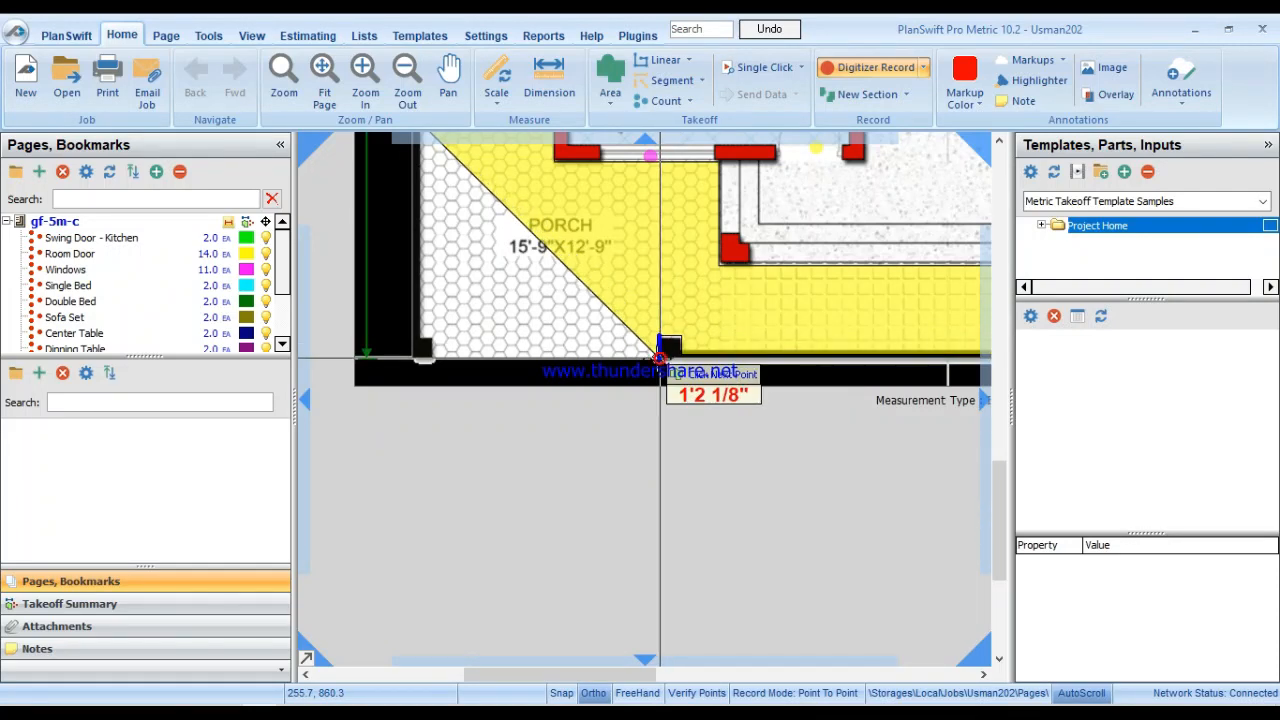
Outline the left gate opening and corner pillar, and finish the Porch Tiles area along the left boundary.
click(660, 358)
click(435, 361)
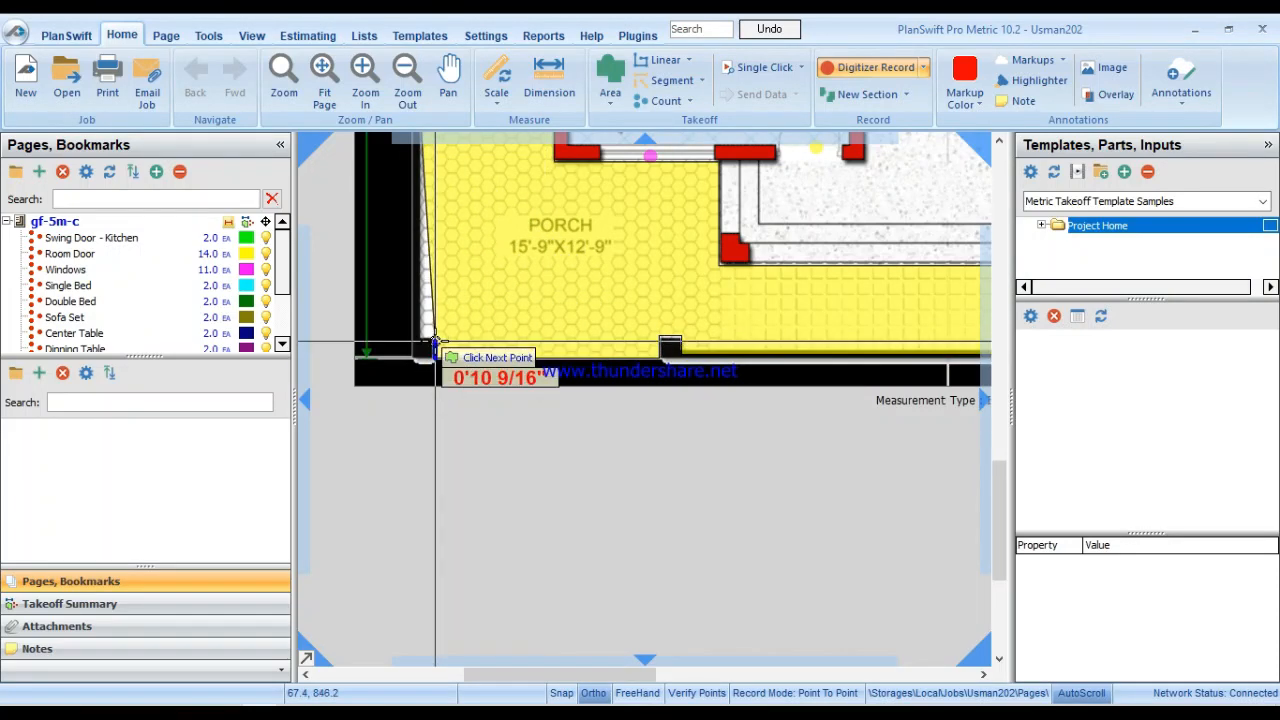
click(435, 341)
click(415, 336)
click(416, 342)
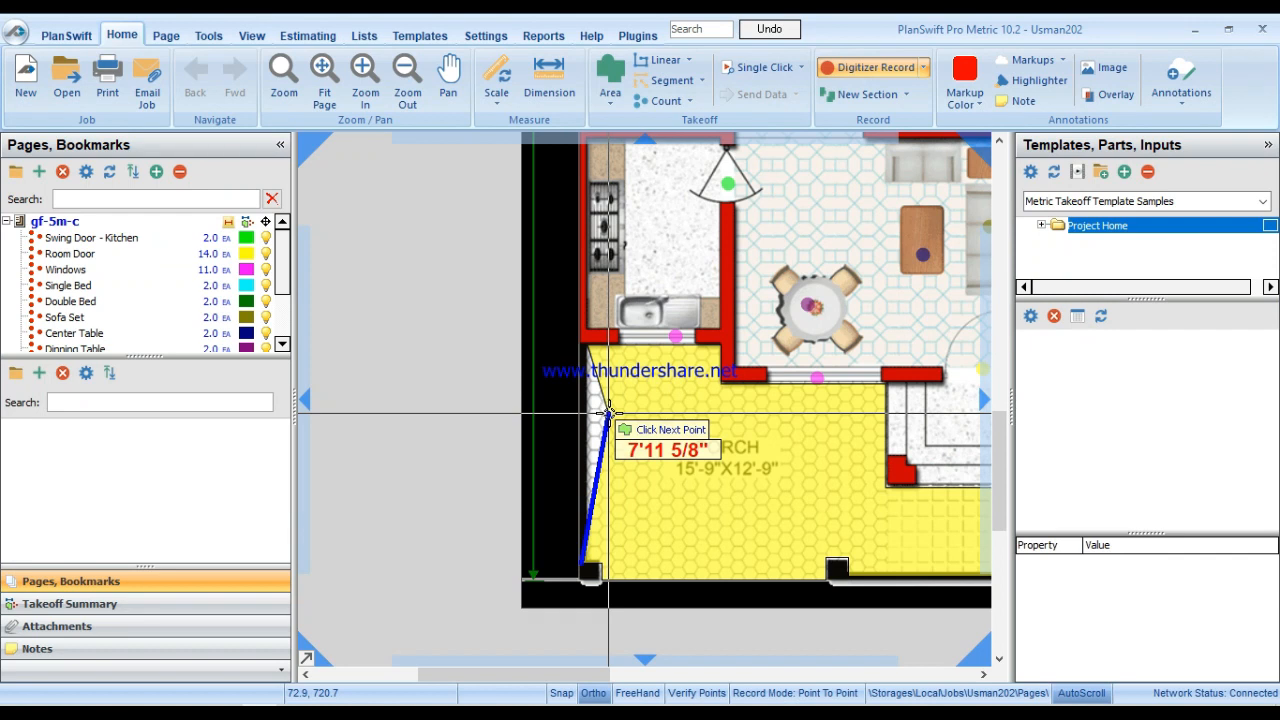
double_click(608, 411)
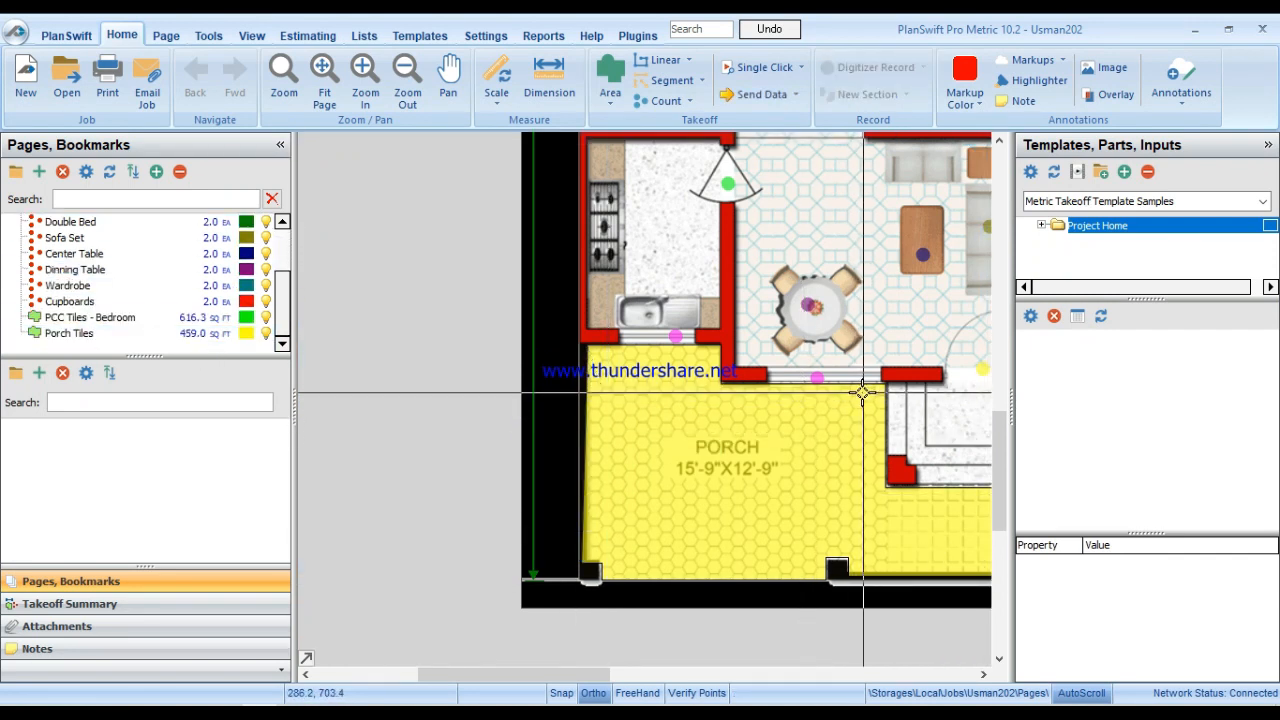
Start a new area takeoff and name it PCC Tiles - Living Room.
drag(862, 394, 690, 414)
scroll(700, 415, down, 3)
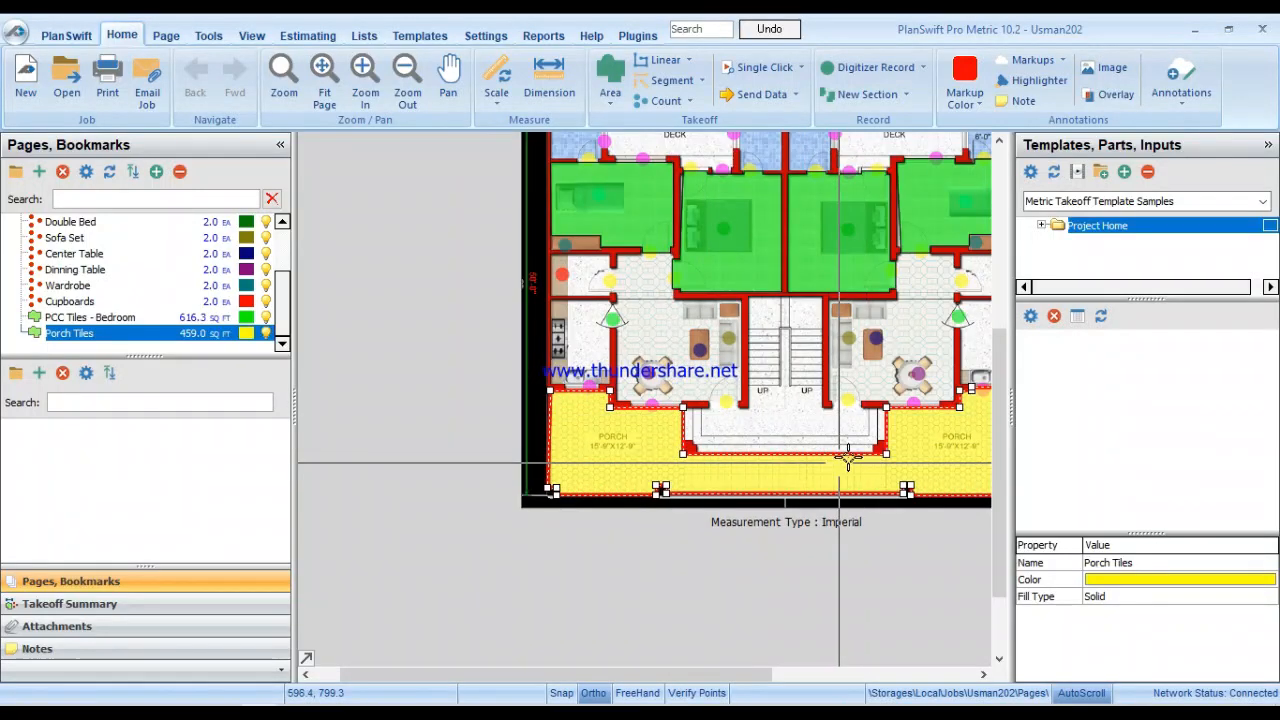
drag(894, 413, 802, 445)
scroll(763, 463, up, 3)
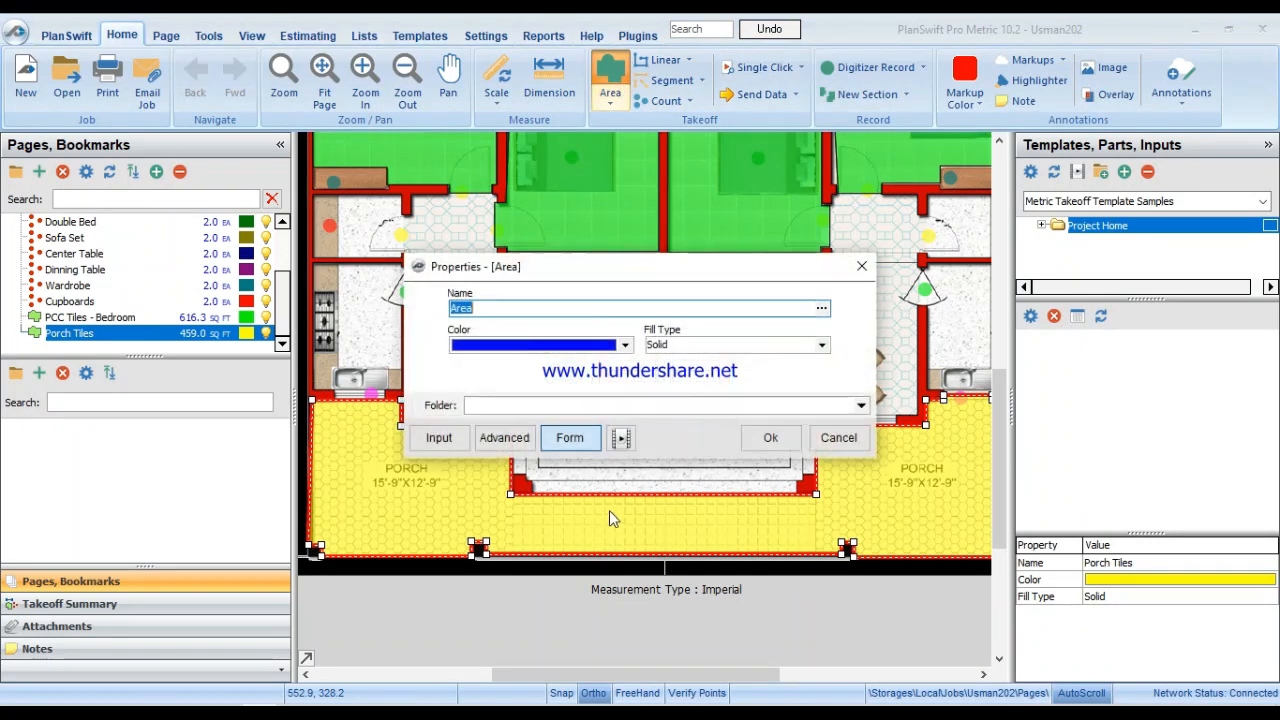
text(PCC Tiles - Living Room)
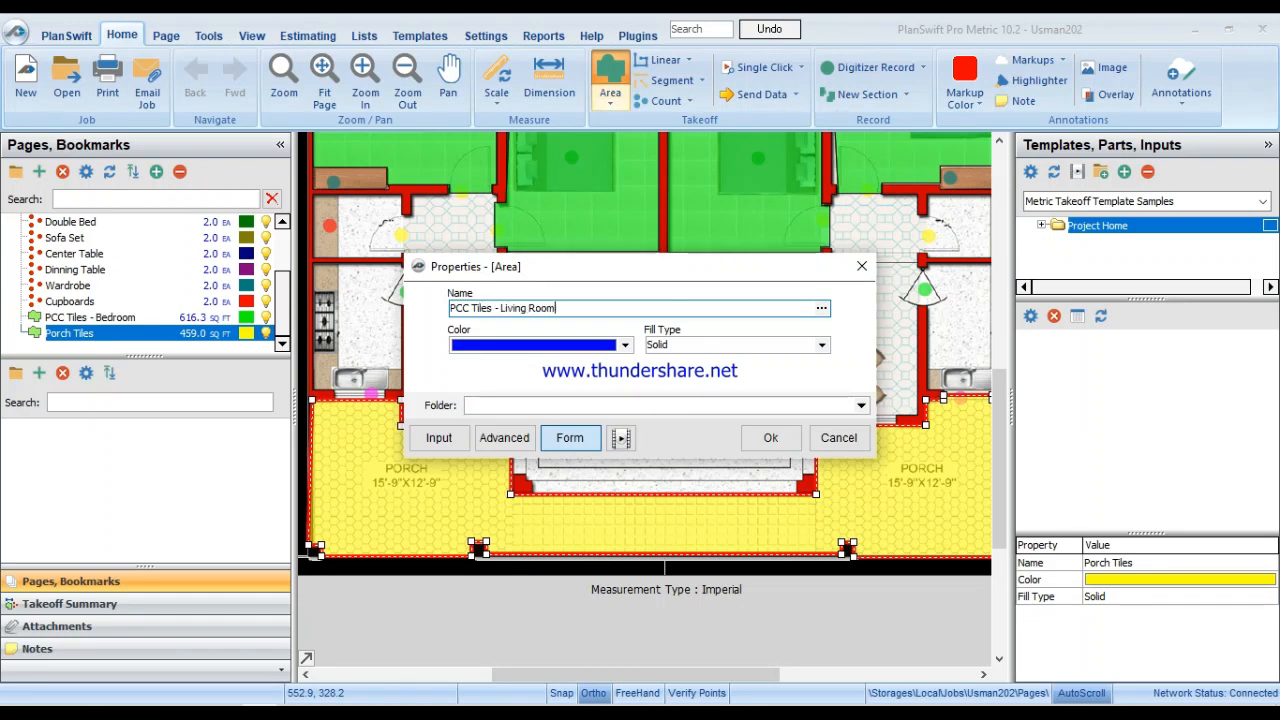
Set the living room tile area's Cost Each to 1500 Rs and Markup to 15 %, and accept the properties.
click(524, 442)
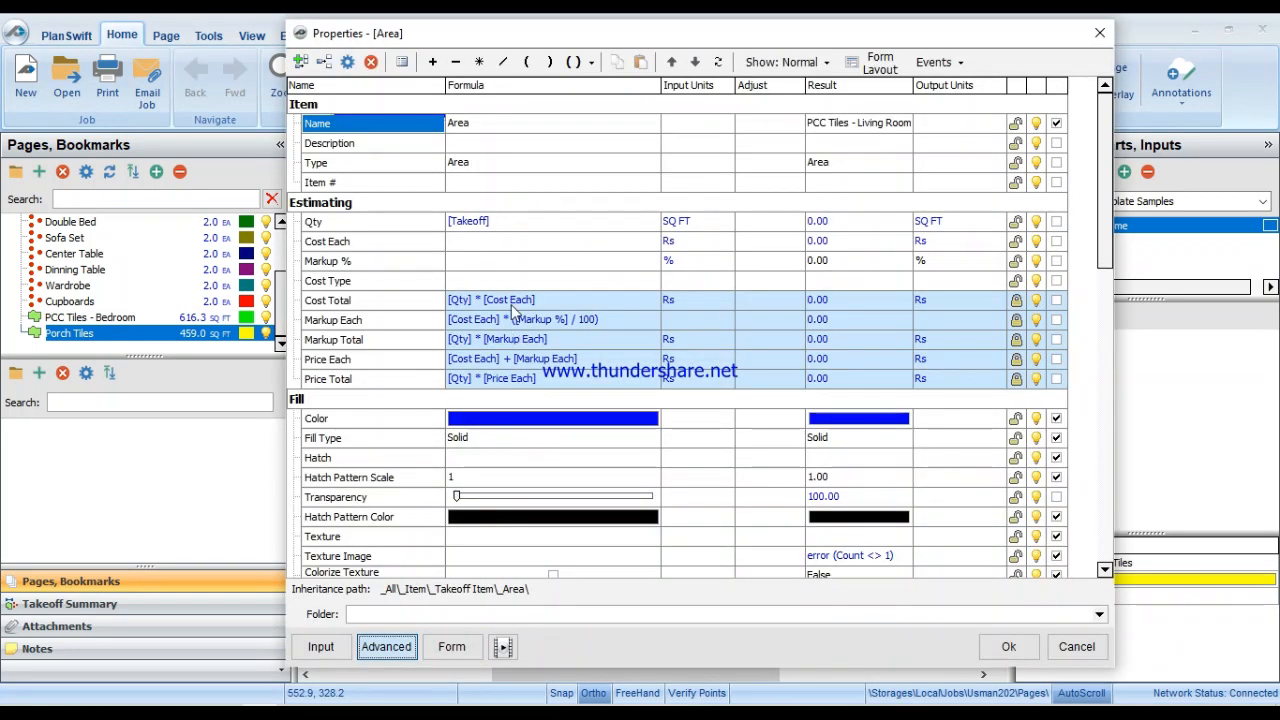
click(504, 244)
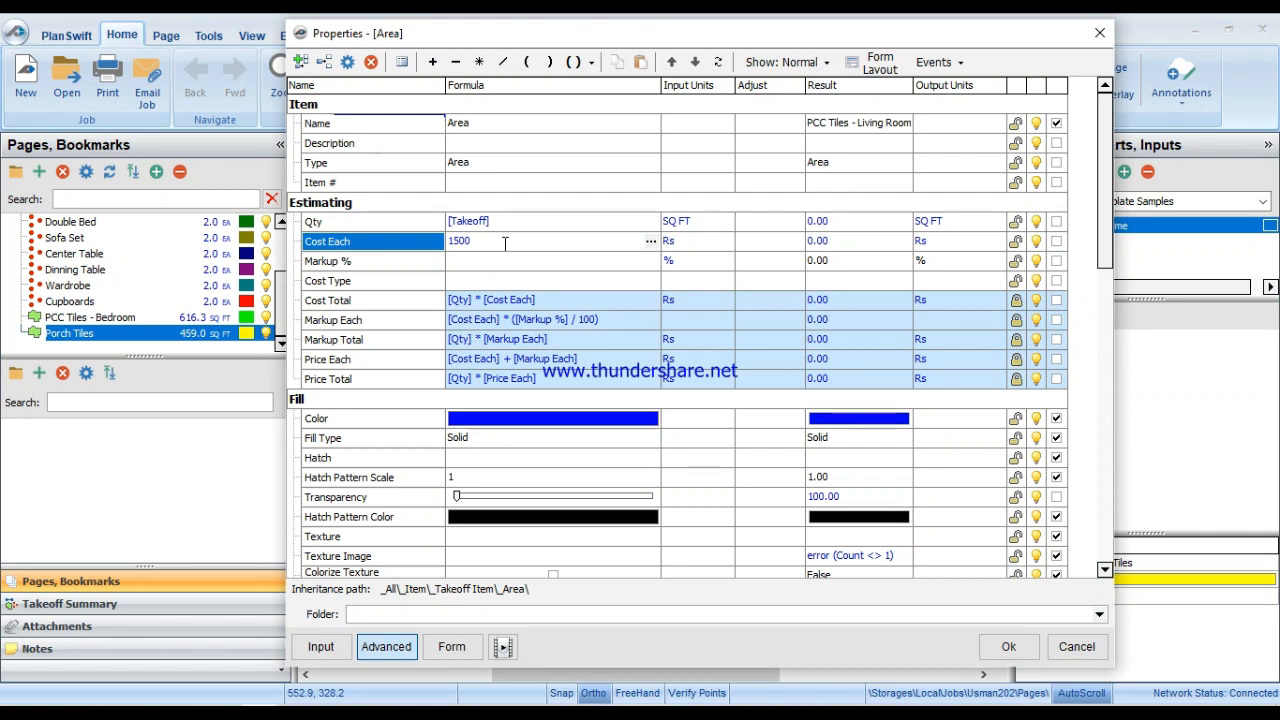
text(1500)
key(Return)
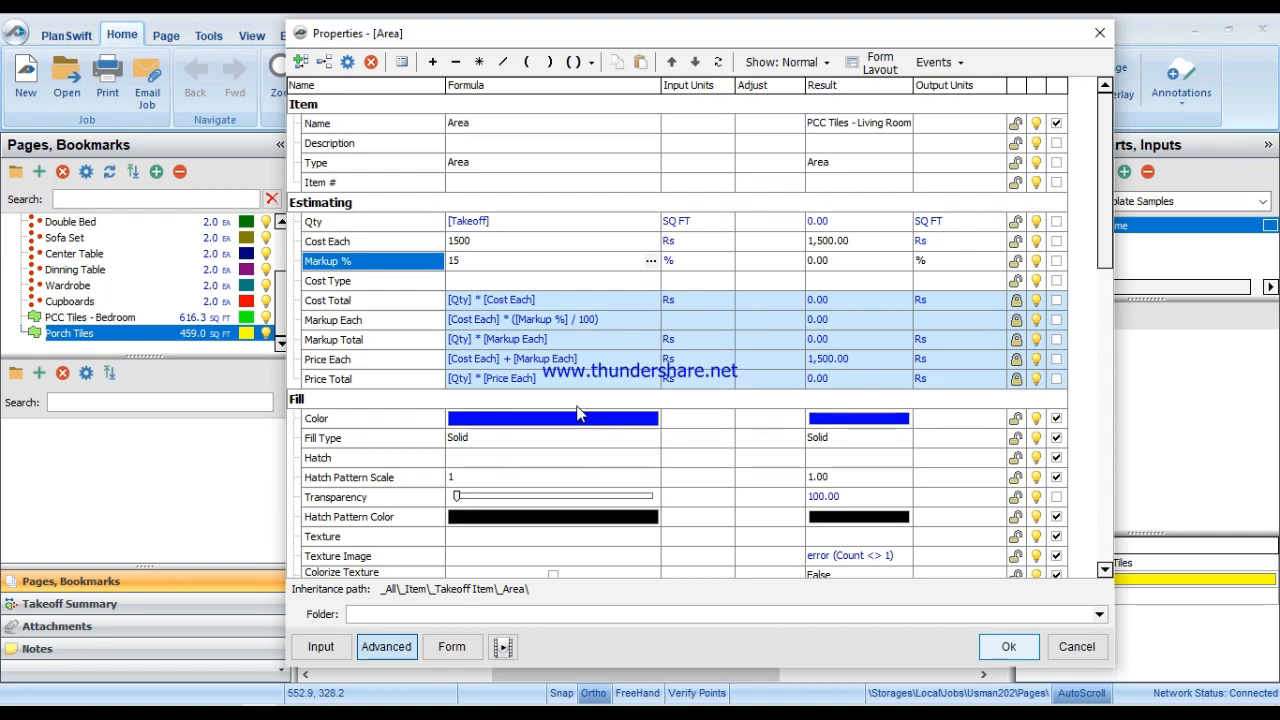
click(1008, 646)
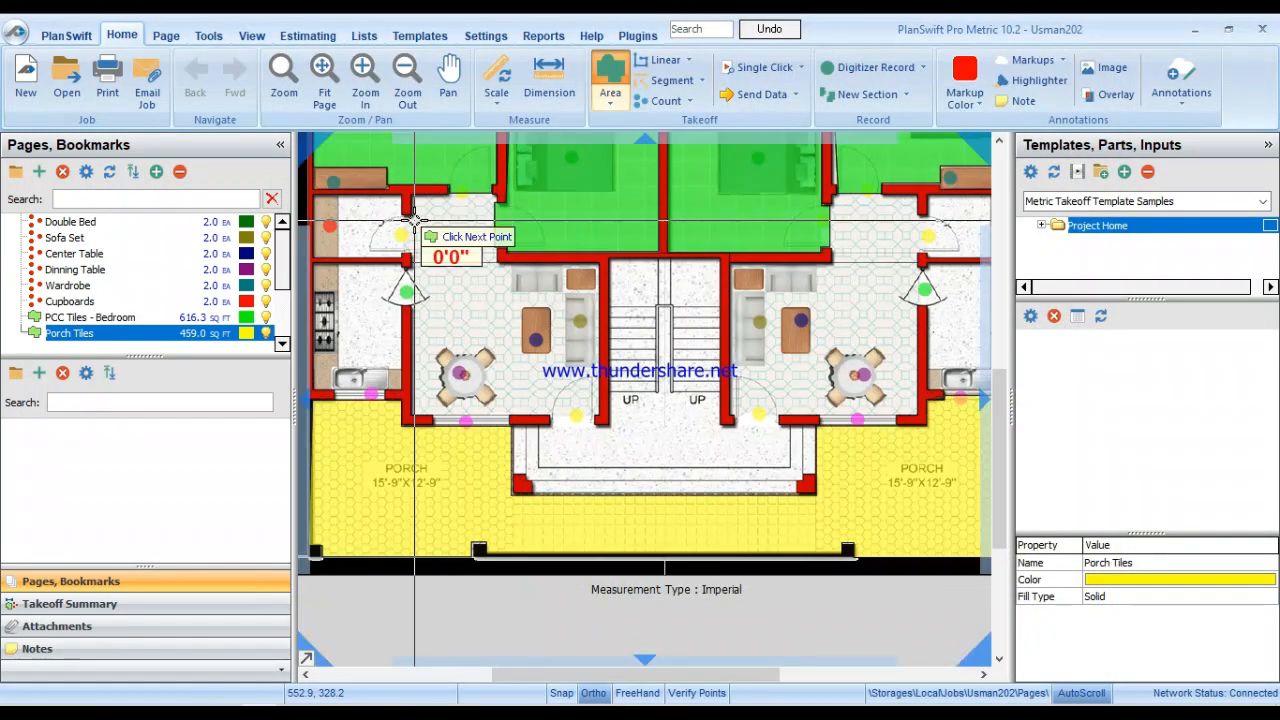
Trace the left living room outline from the passage's upper corner, around the bedroom walls, to the corner beside the staircase.
scroll(414, 214, up, 3)
drag(640, 226, 631, 454)
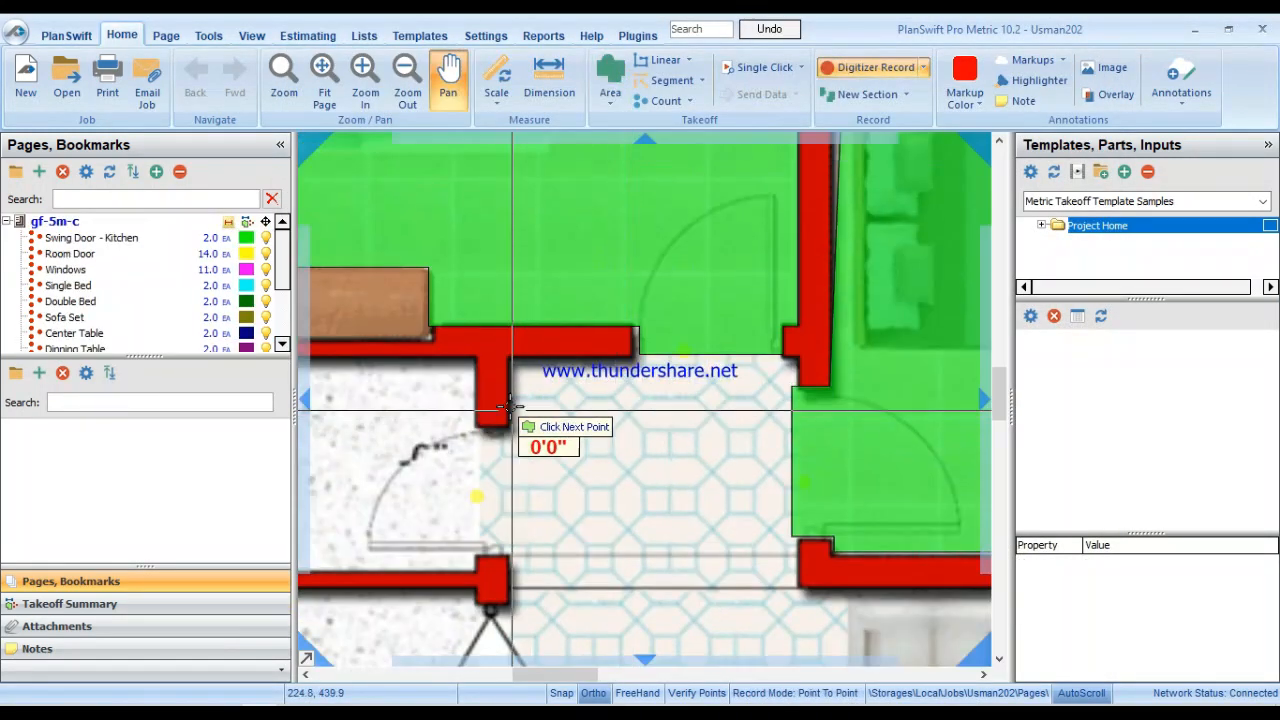
click(511, 358)
click(797, 358)
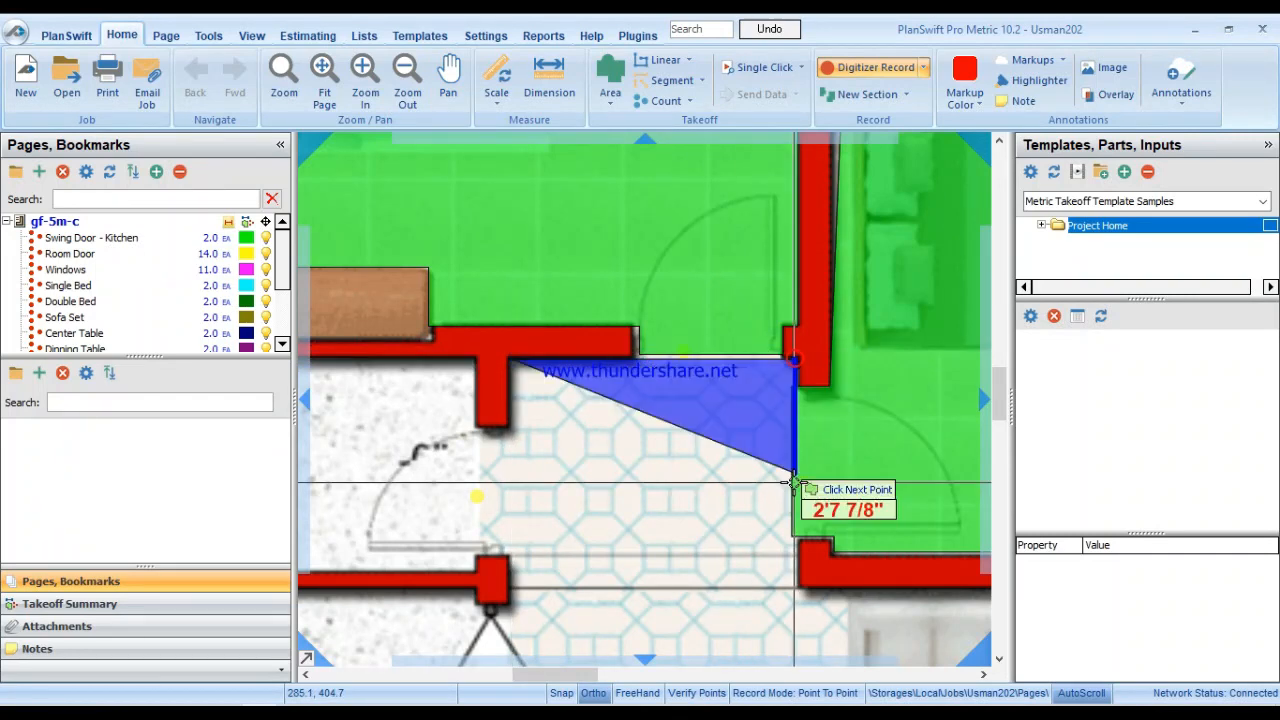
click(797, 582)
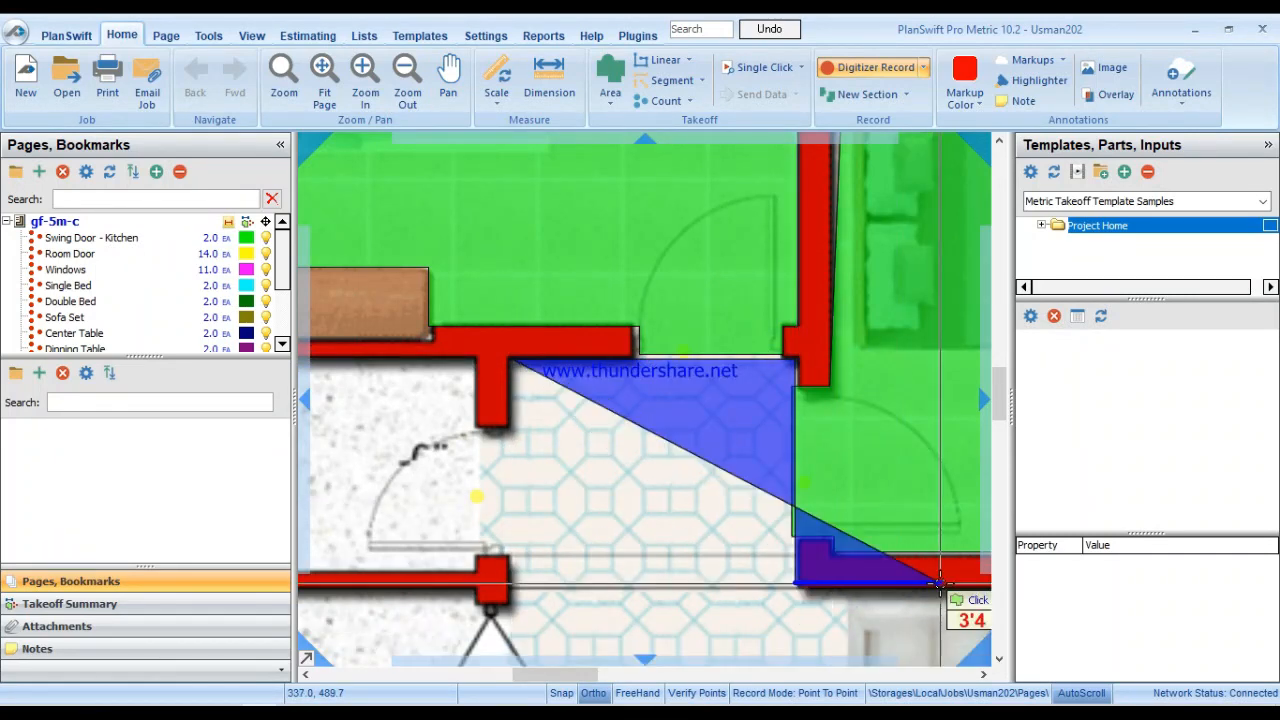
drag(941, 584, 459, 377)
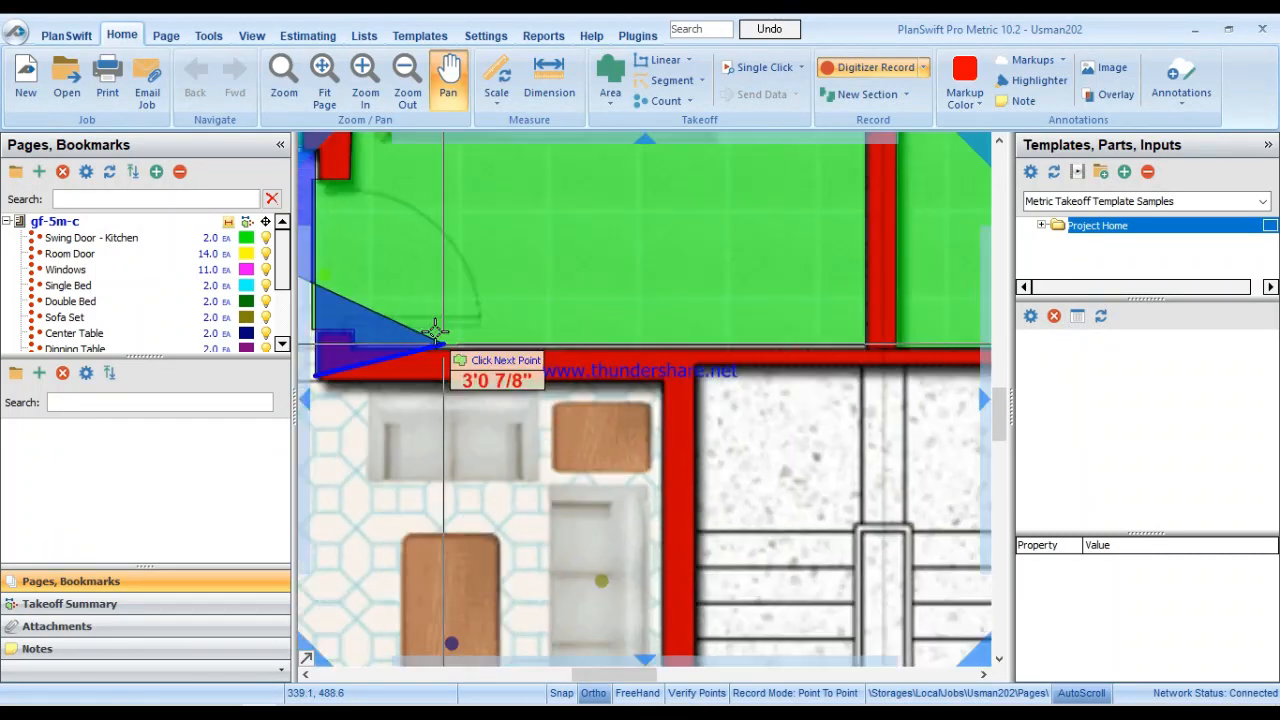
click(663, 374)
Carry the left living room outline down the stair wall, around the entrance door opening and along the front wall, and finish the area.
drag(660, 492, 719, 322)
scroll(719, 322, down, 1)
scroll(714, 490, down, 1)
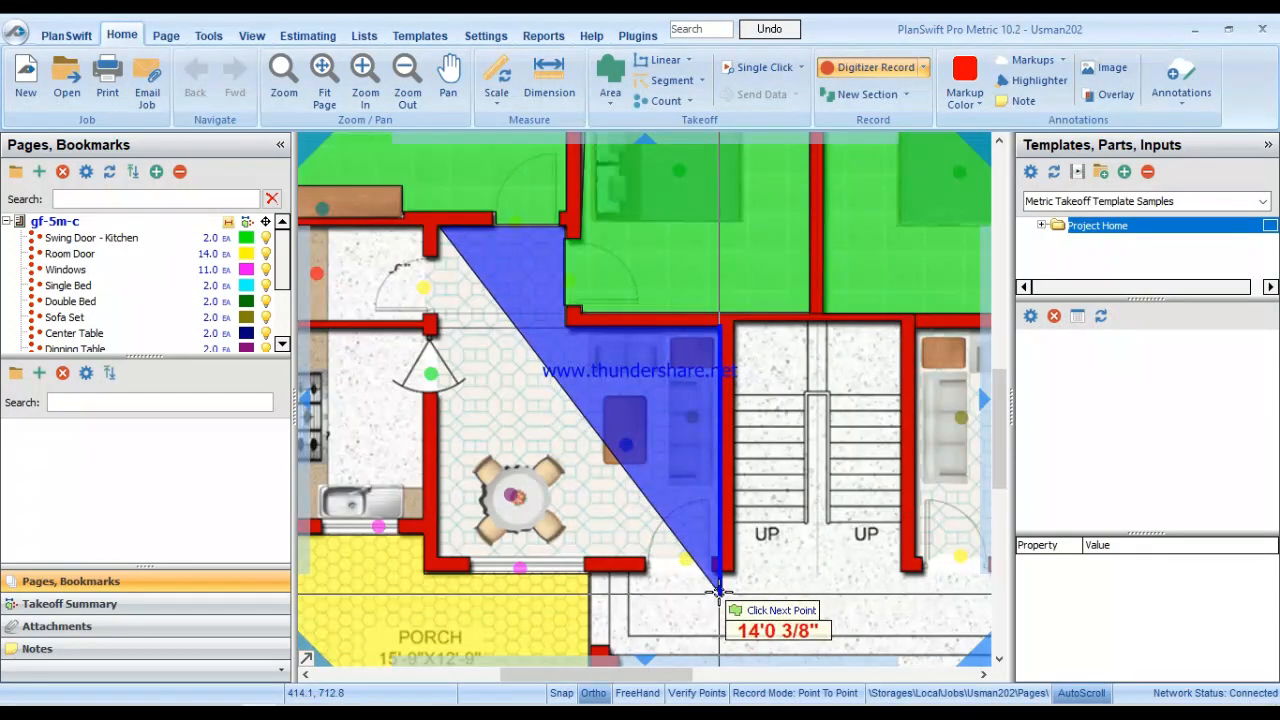
click(717, 556)
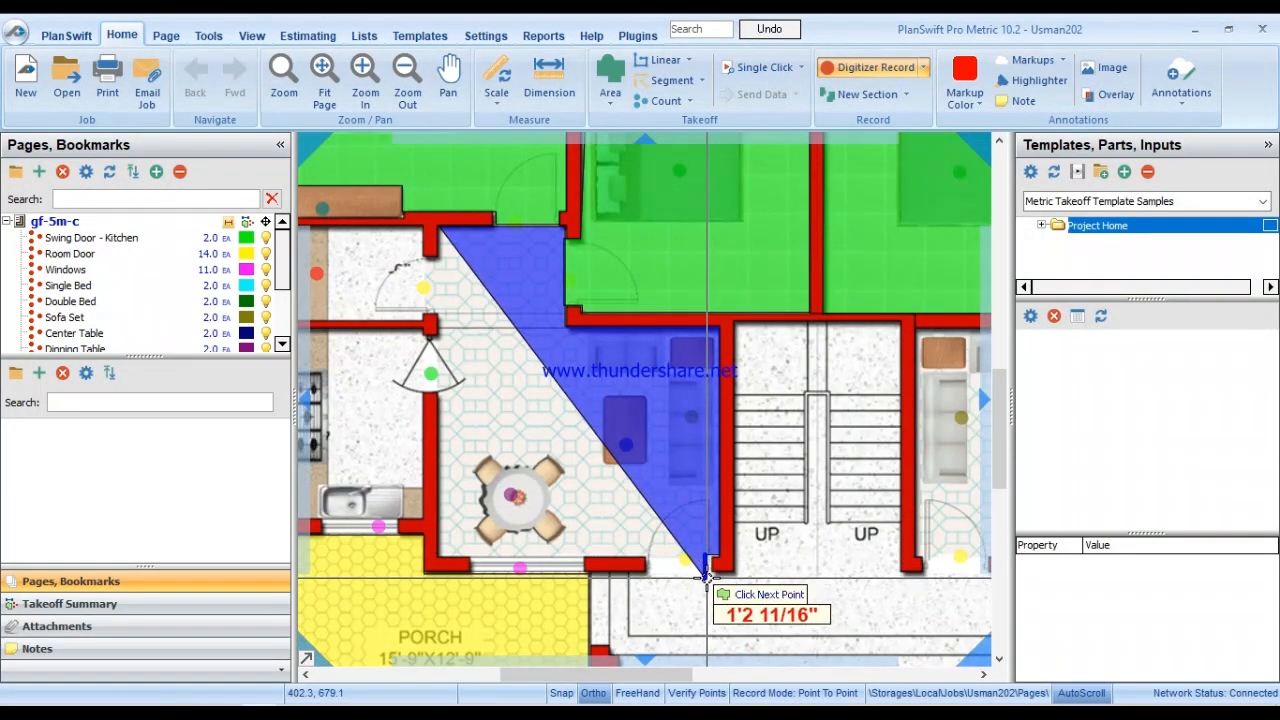
click(707, 573)
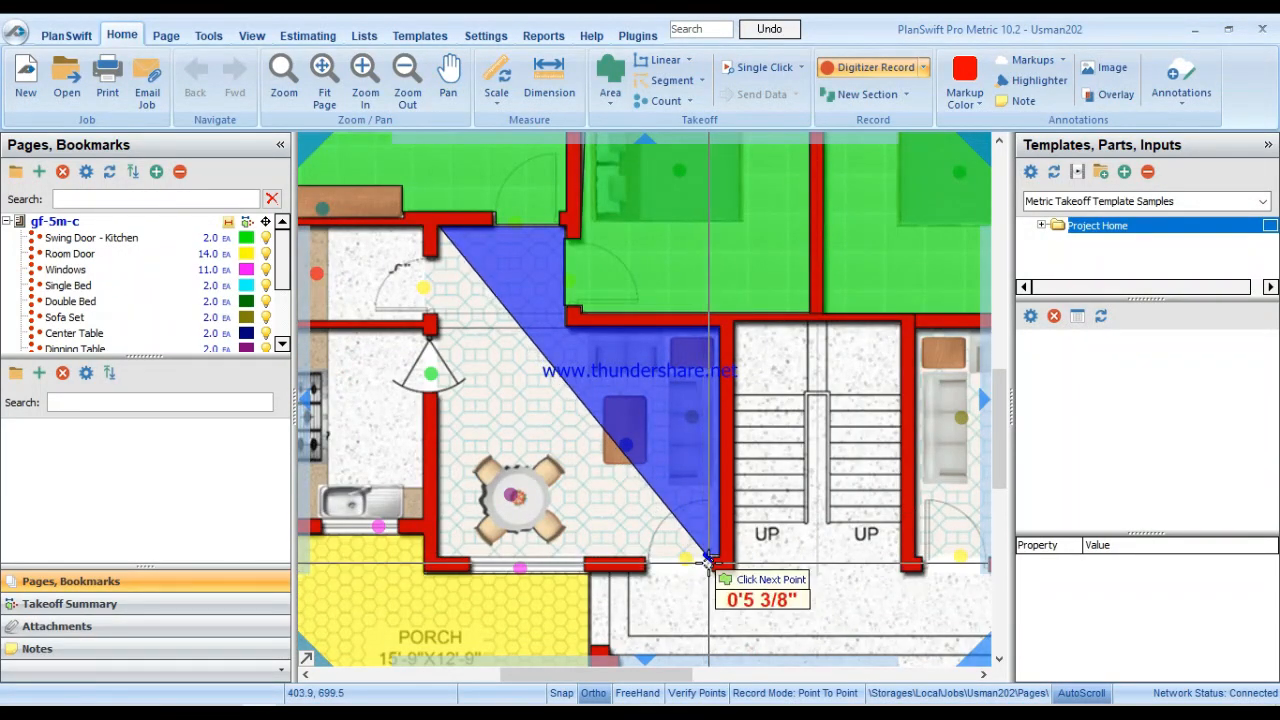
click(646, 572)
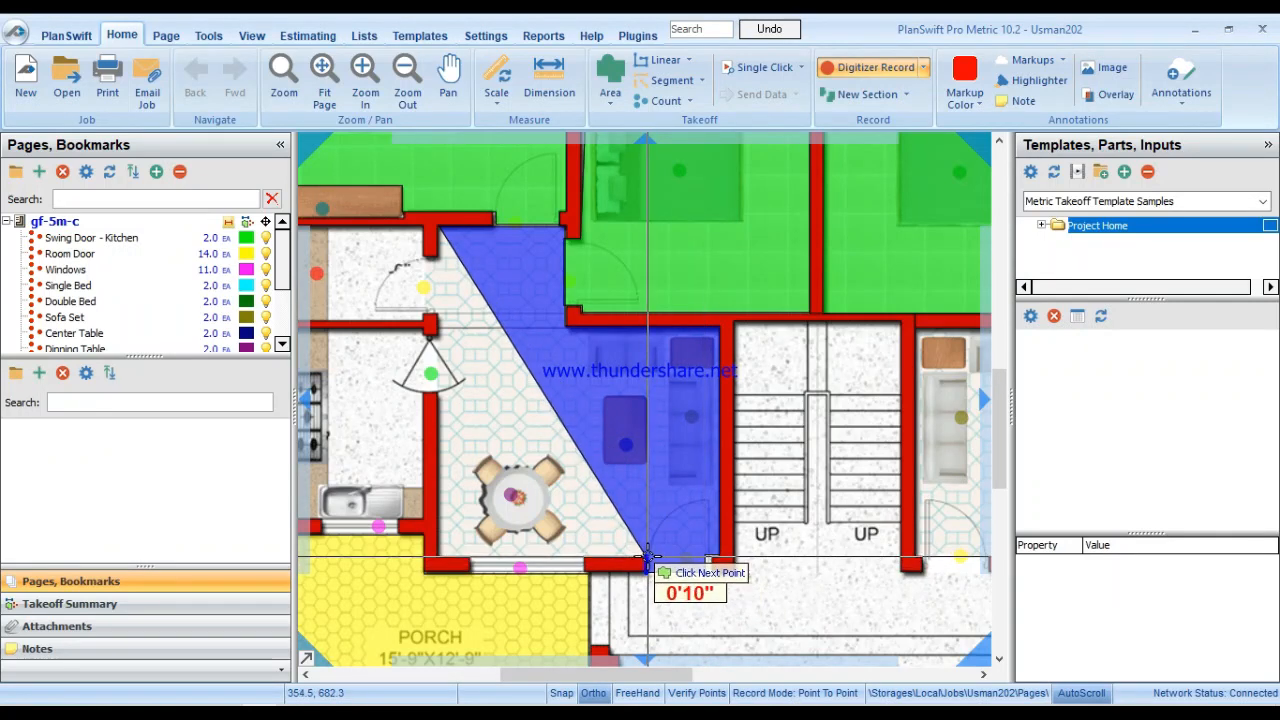
click(437, 549)
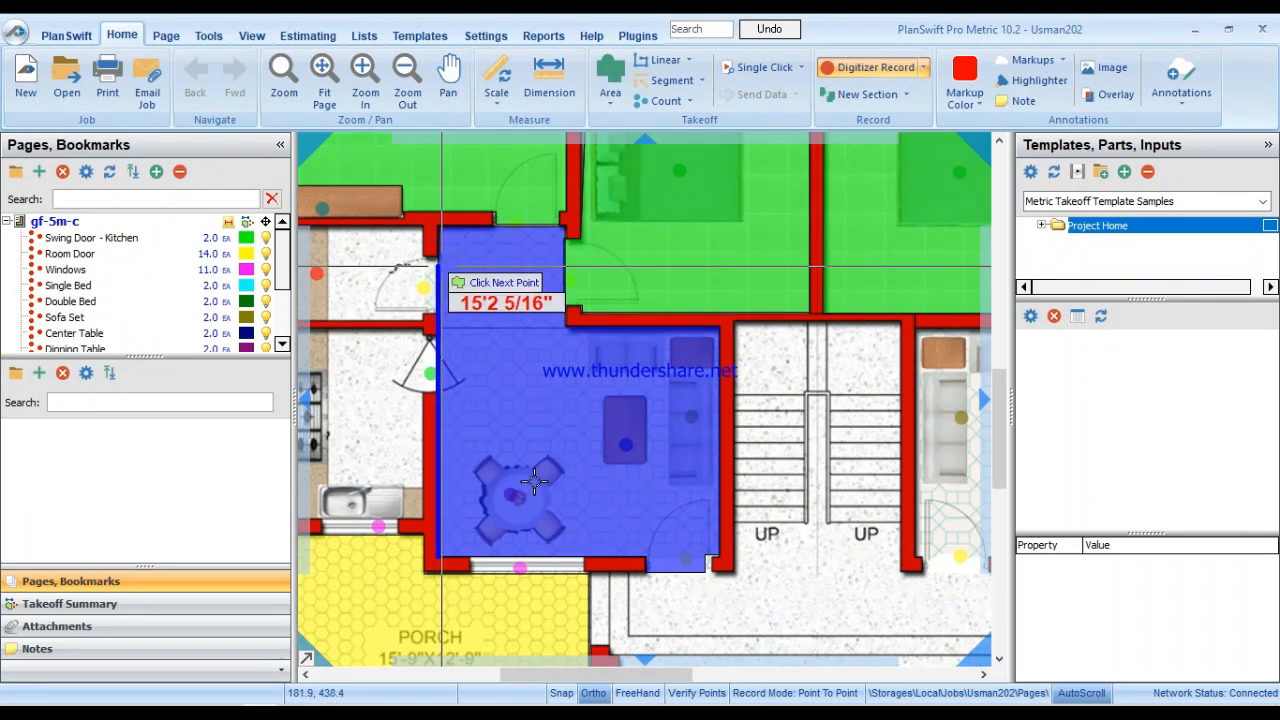
key(Escape)
Add a section for the right living room, tracing from the stair-side corner around the bedroom walls to the passage's far upper corner.
drag(523, 402, 416, 348)
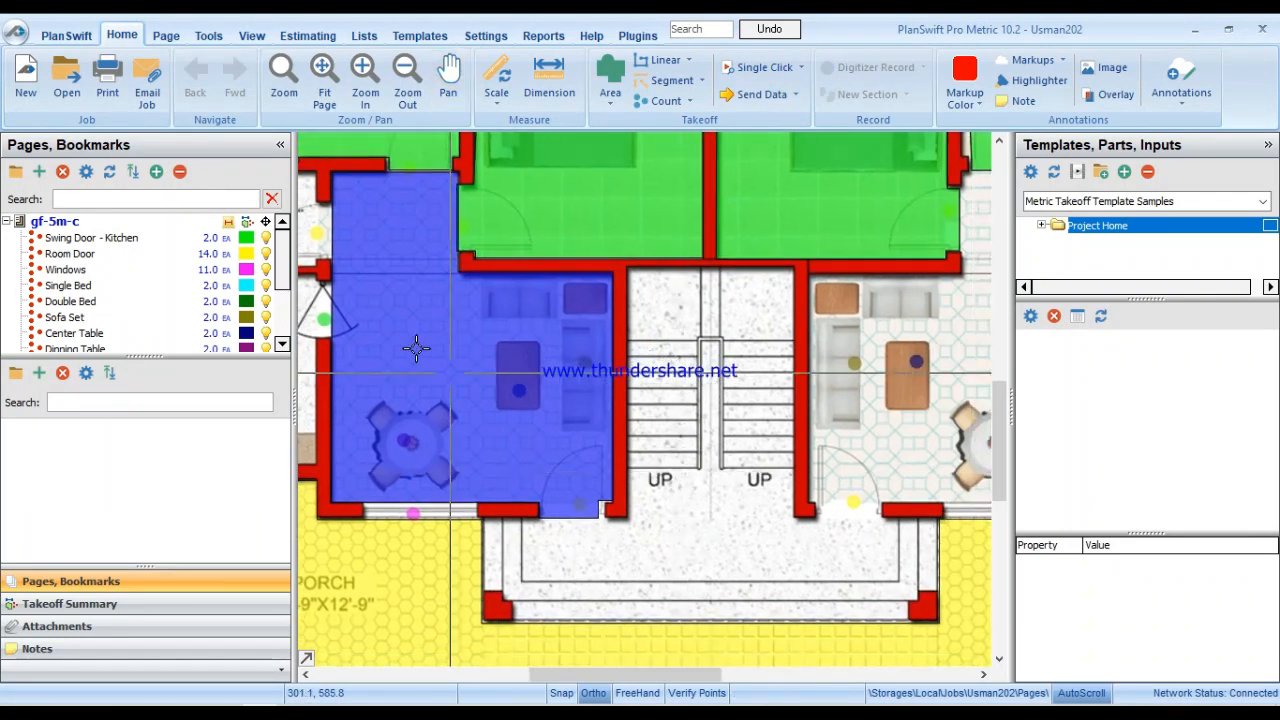
right_click(485, 372)
click(560, 358)
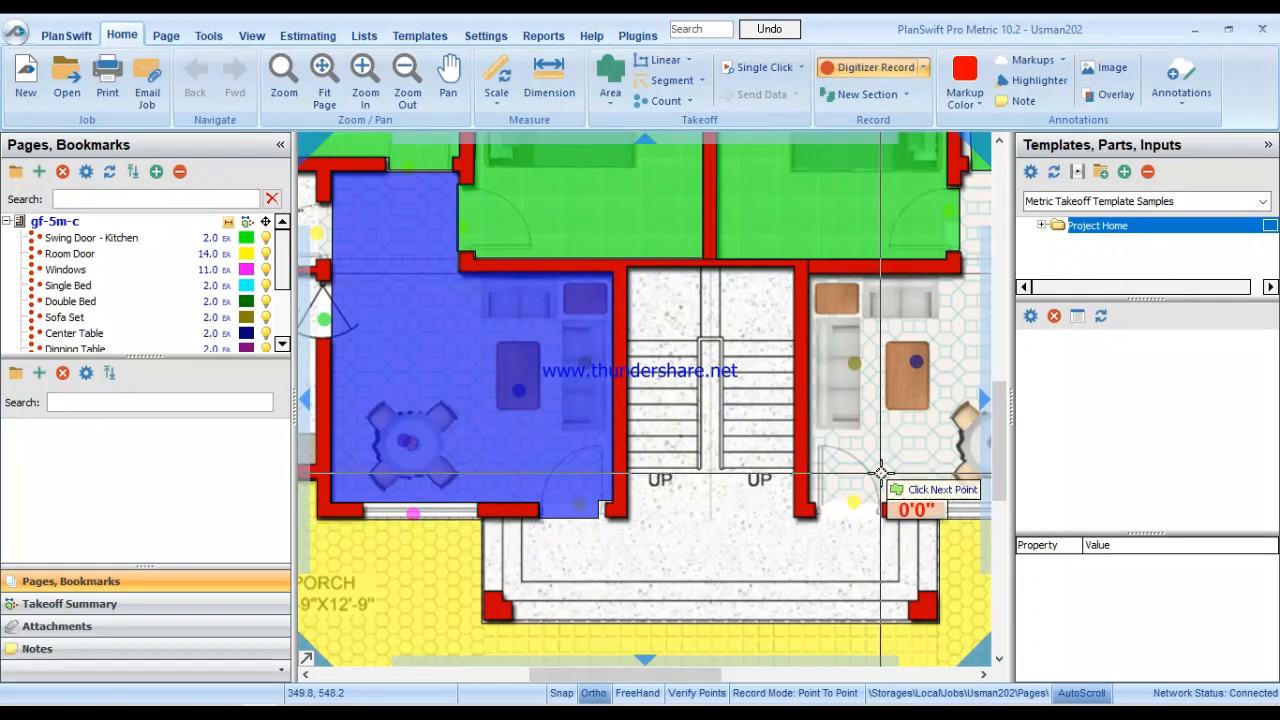
drag(881, 473, 674, 460)
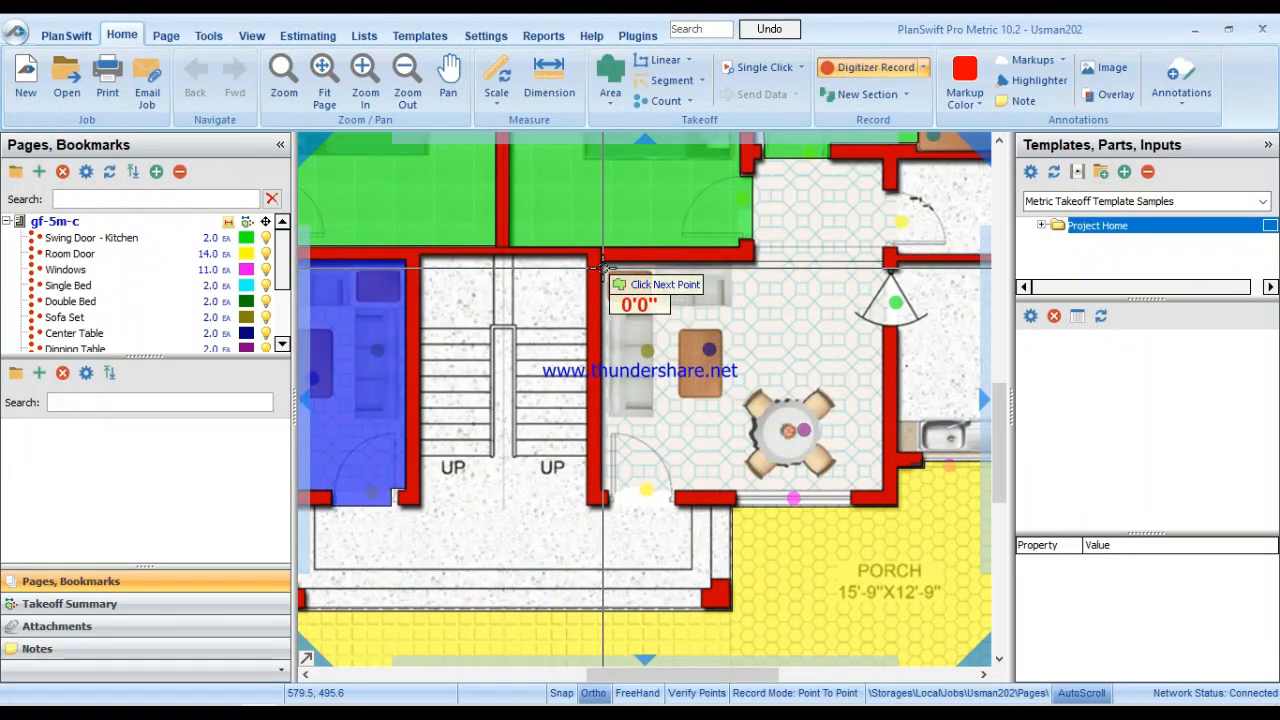
drag(604, 270, 706, 277)
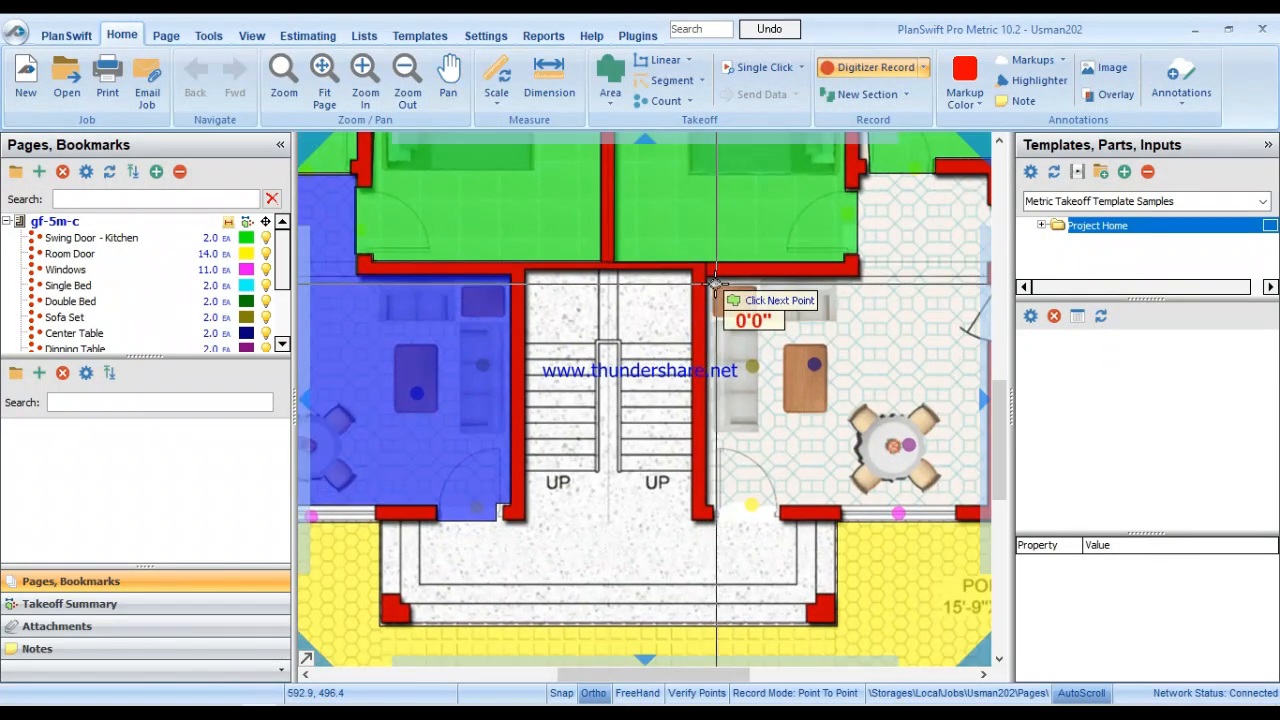
click(858, 272)
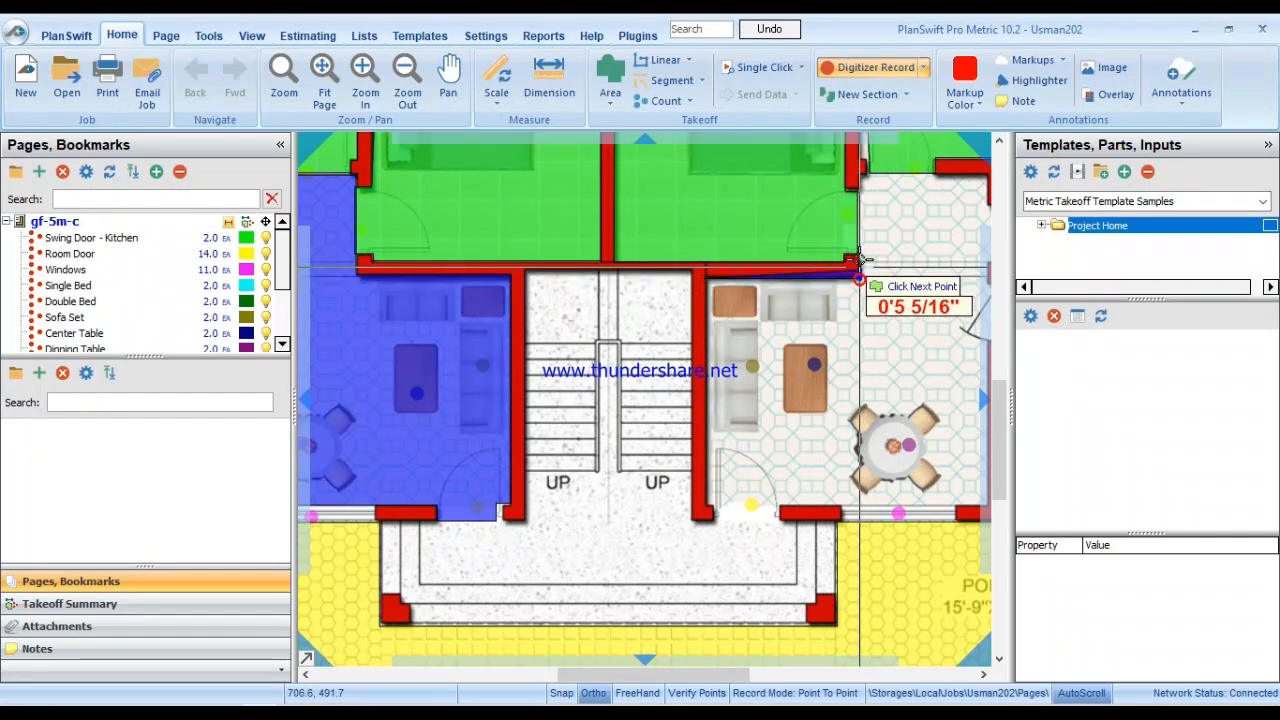
click(858, 175)
drag(948, 176, 630, 213)
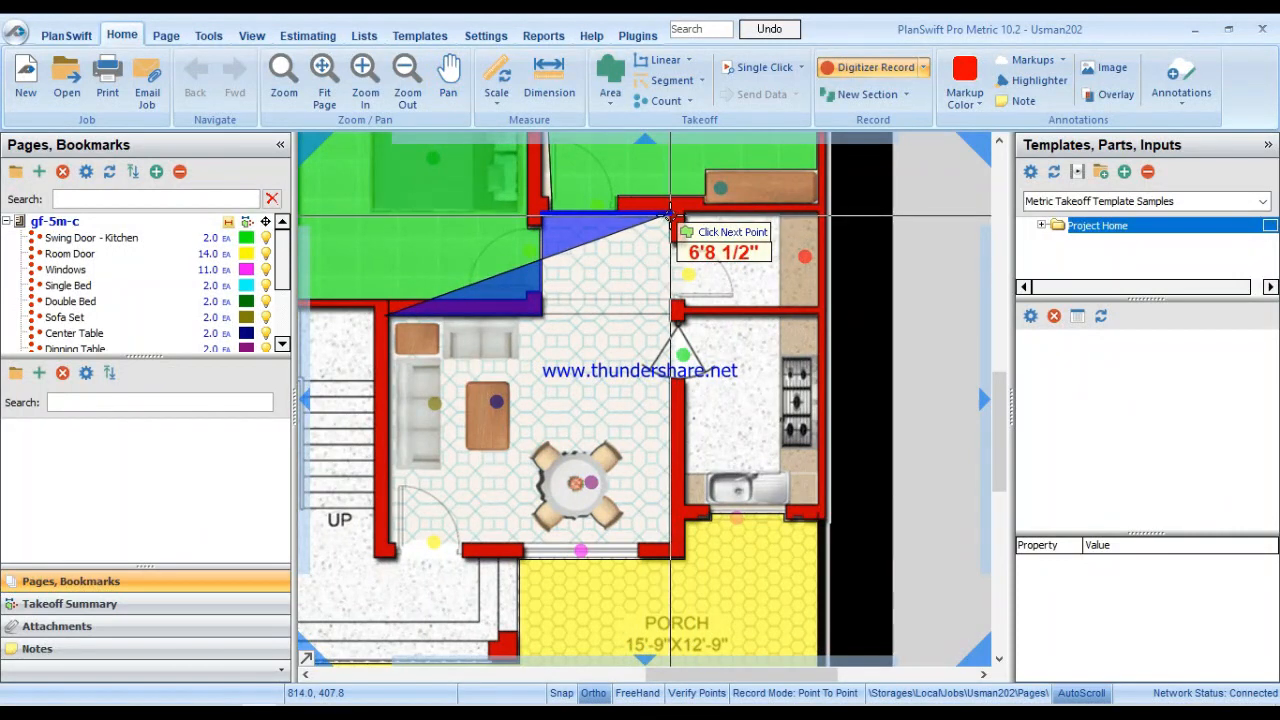
click(671, 214)
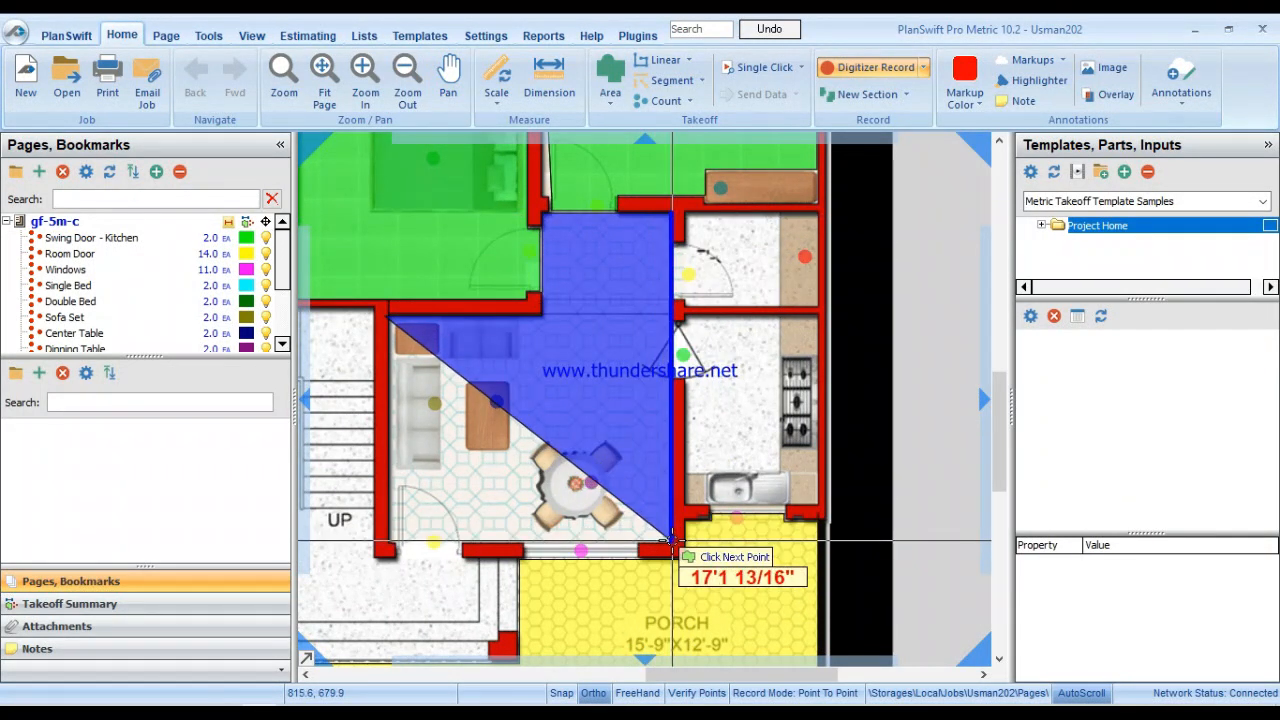
Trace down the kitchen wall, around the front window recess, along the front wall and up the stair wall, finishing the right living room.
click(671, 542)
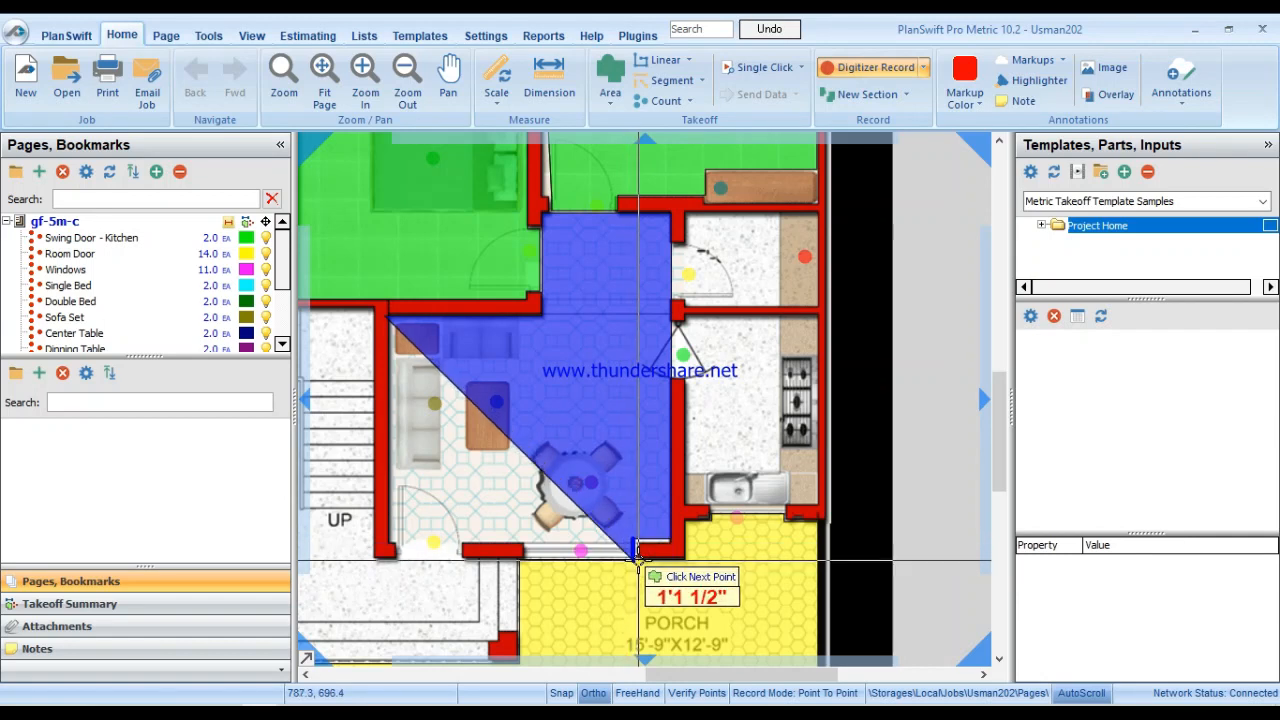
click(521, 552)
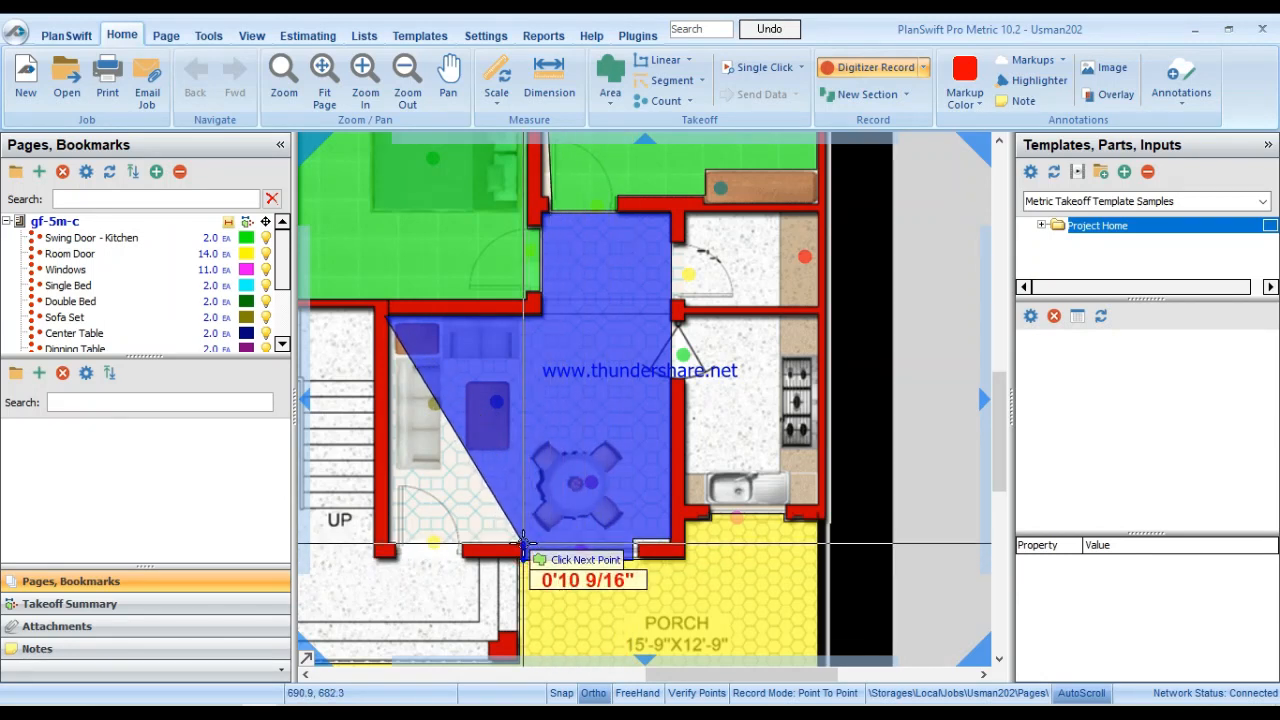
click(390, 546)
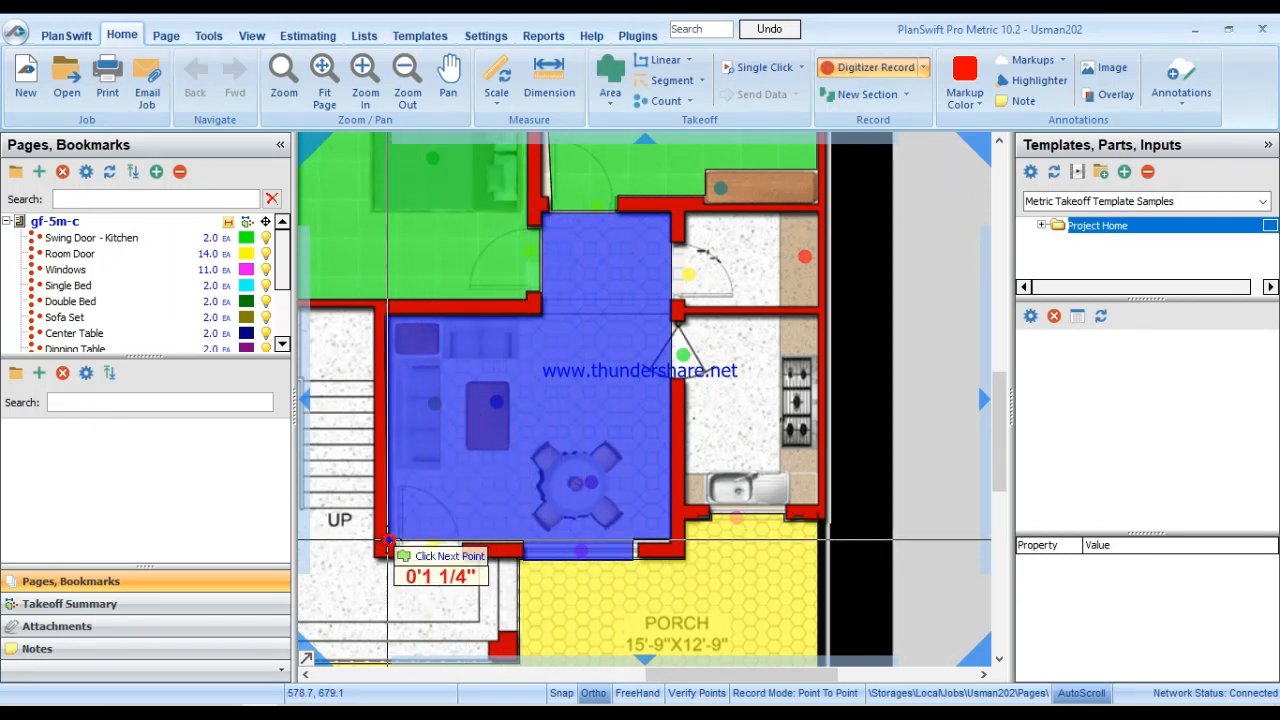
click(390, 314)
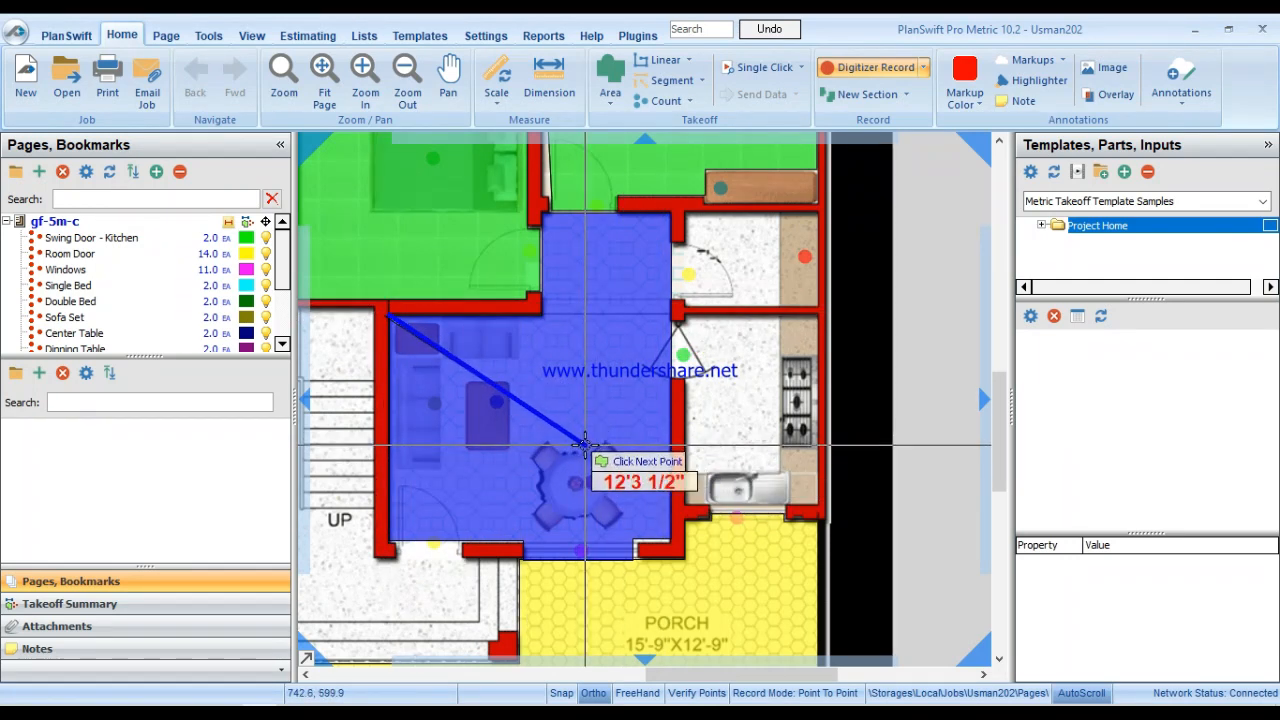
key(Escape)
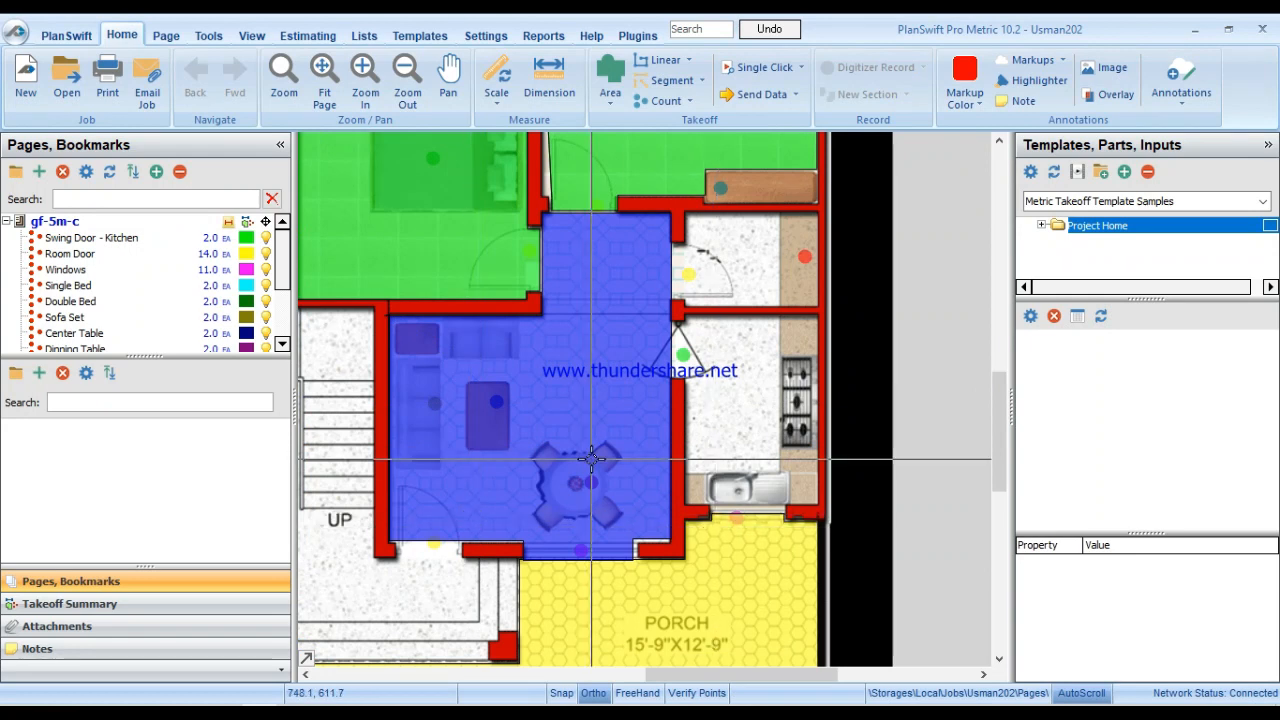
Examine the front entrance, deck and bathroom parts of the plan for floors not yet covered by a tile area.
scroll(594, 457, down, 3)
drag(510, 493, 866, 426)
click(871, 429)
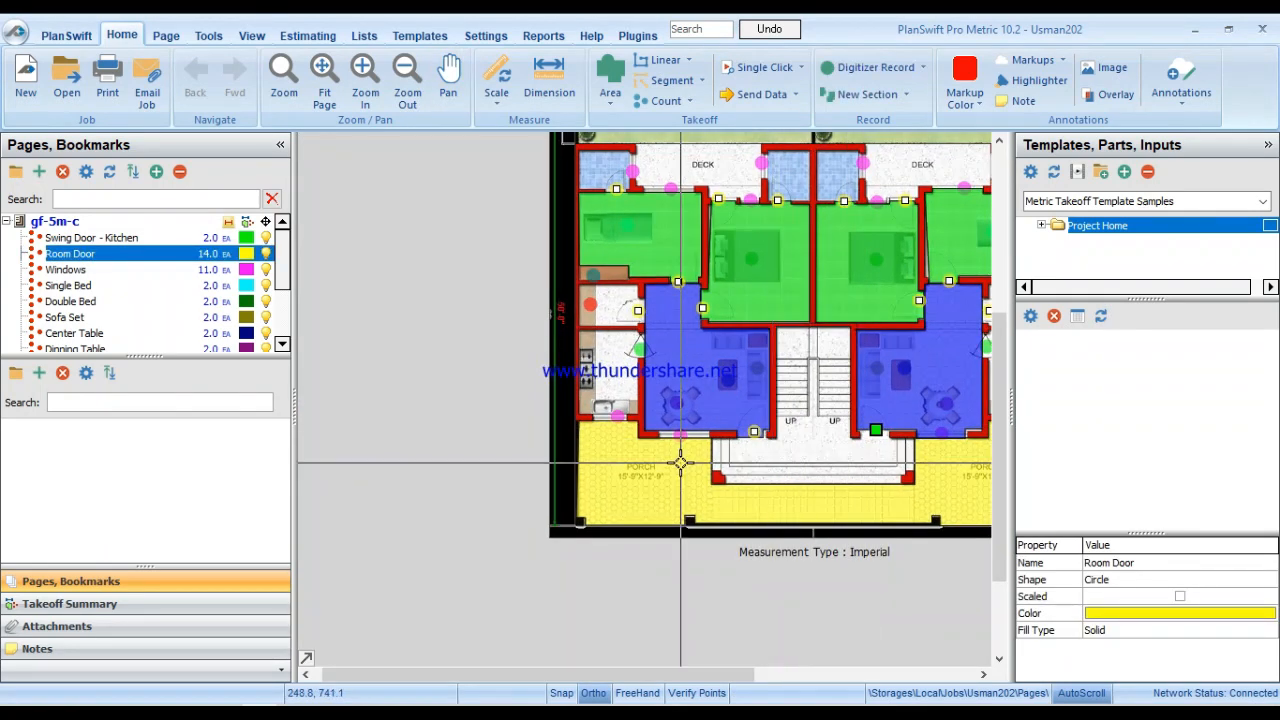
scroll(880, 465, up, 3)
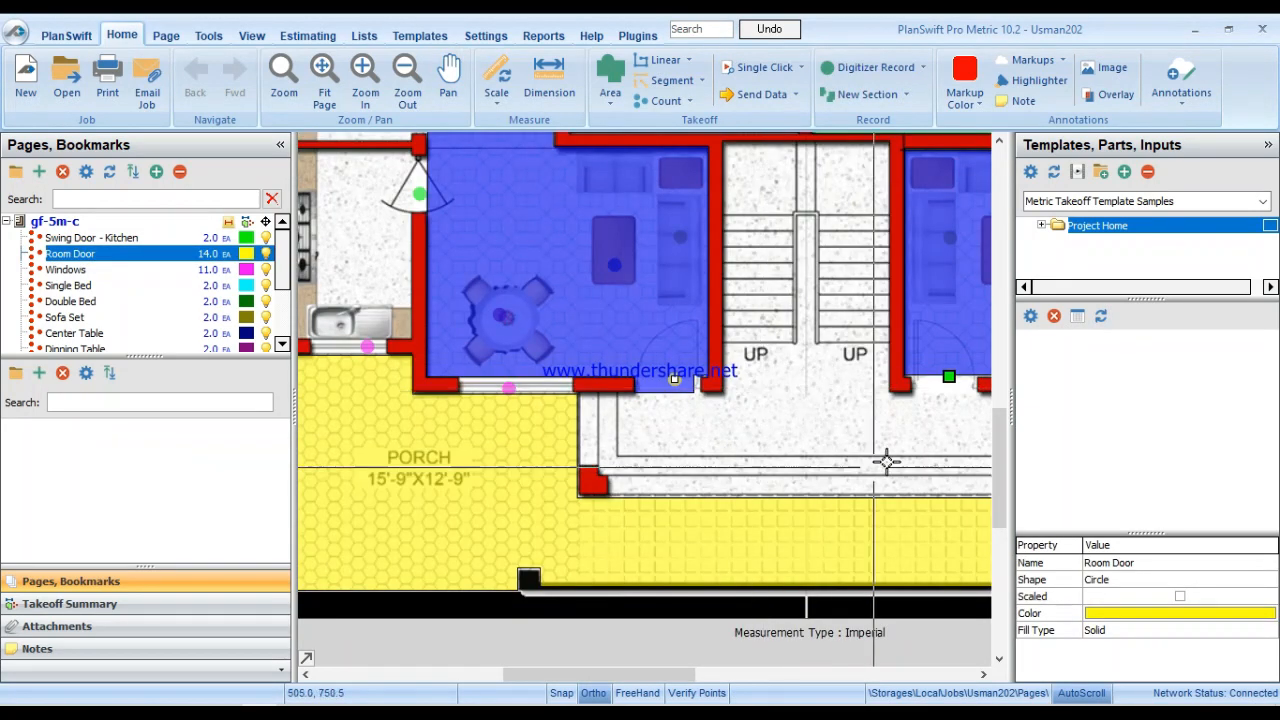
drag(892, 200, 869, 637)
key(Escape)
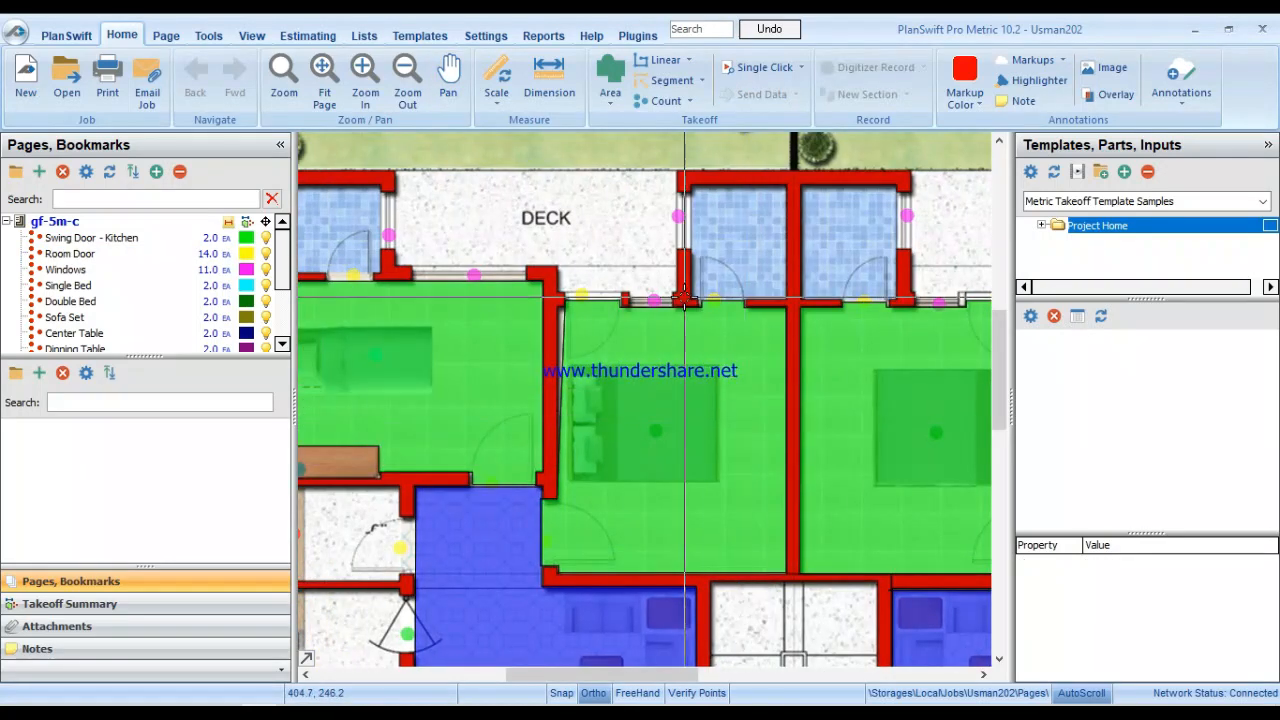
scroll(705, 366, down, 3)
drag(815, 525, 783, 442)
Define a new magenta area takeoff named Chips with Cost Each 800 Rs and Markup 14 %.
click(783, 442)
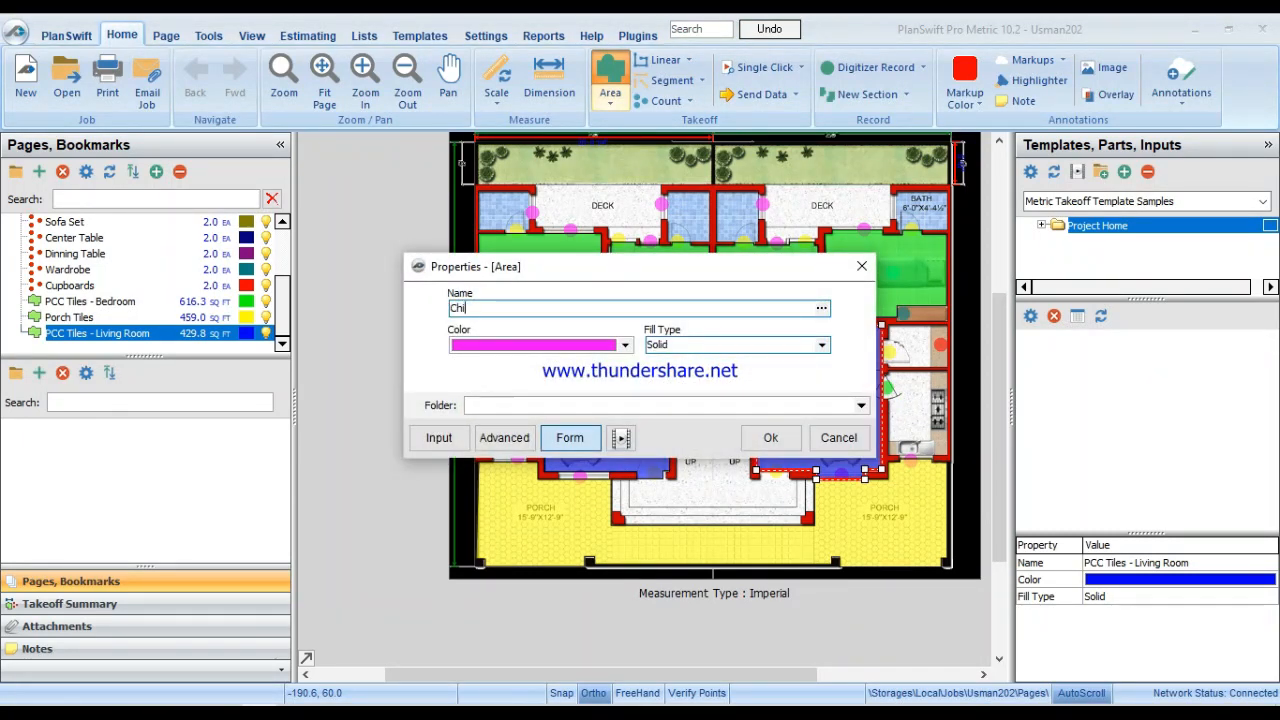
click(518, 446)
click(497, 242)
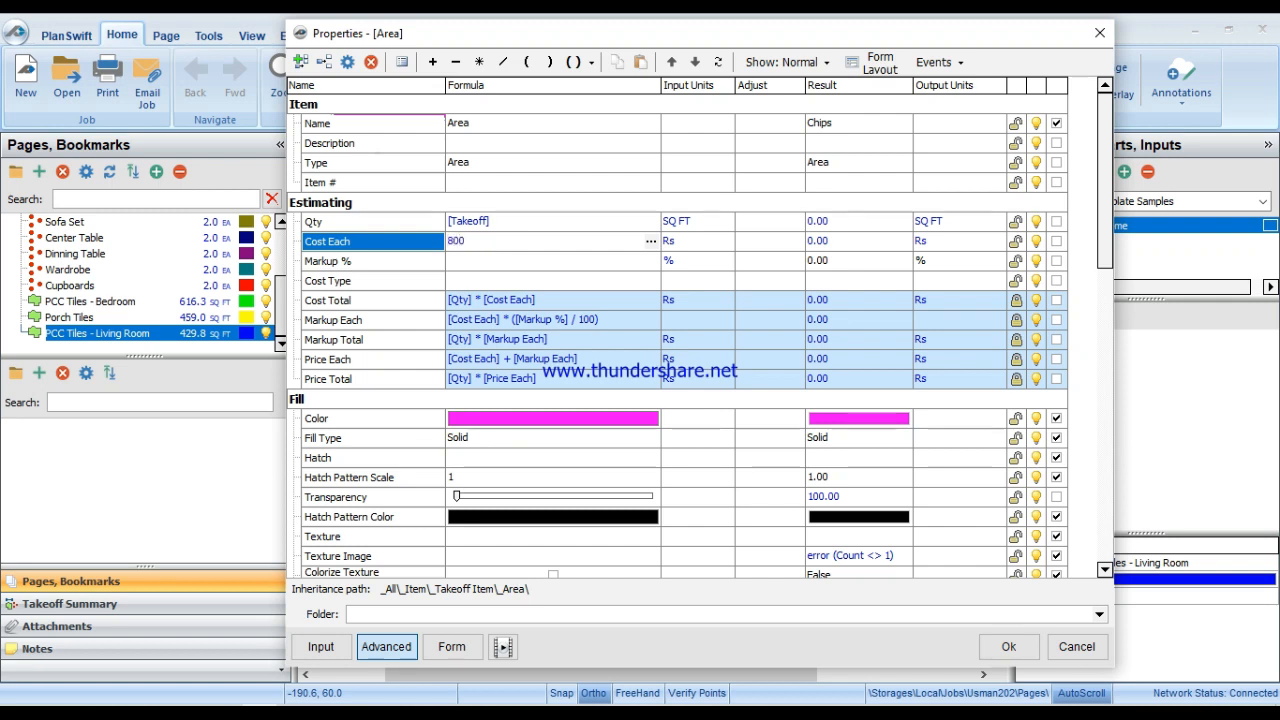
key(Return)
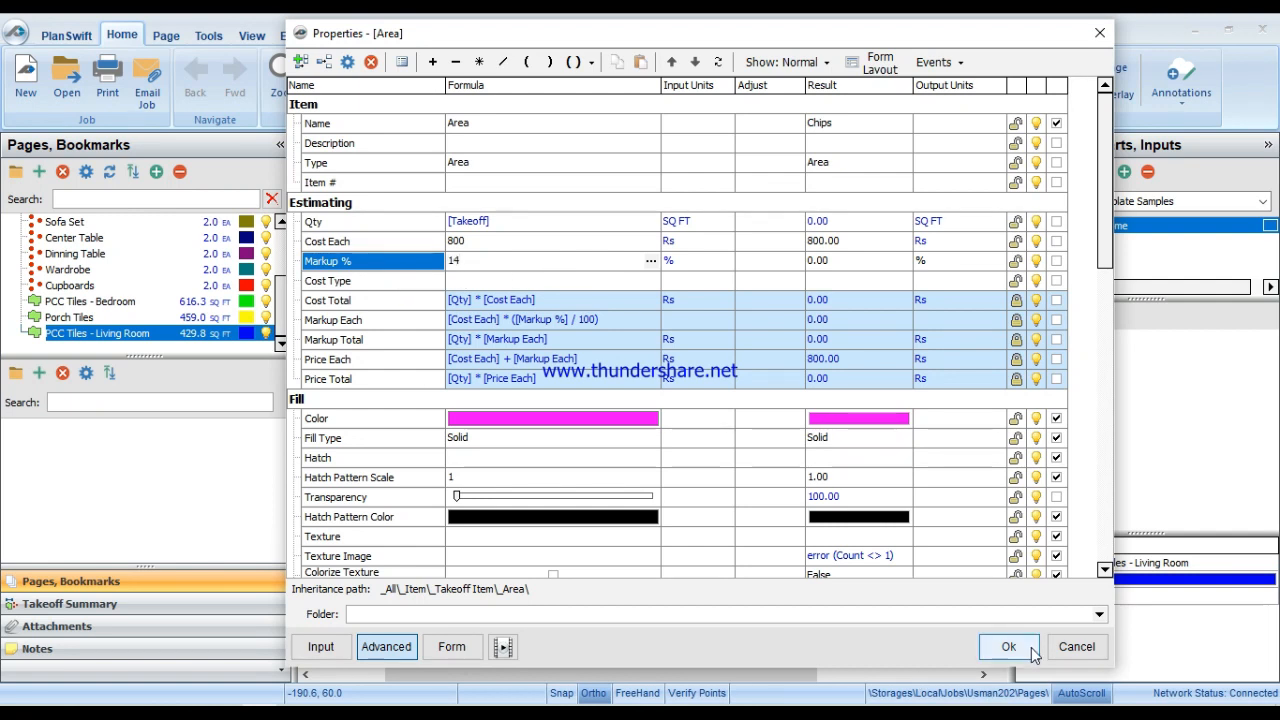
key(Return)
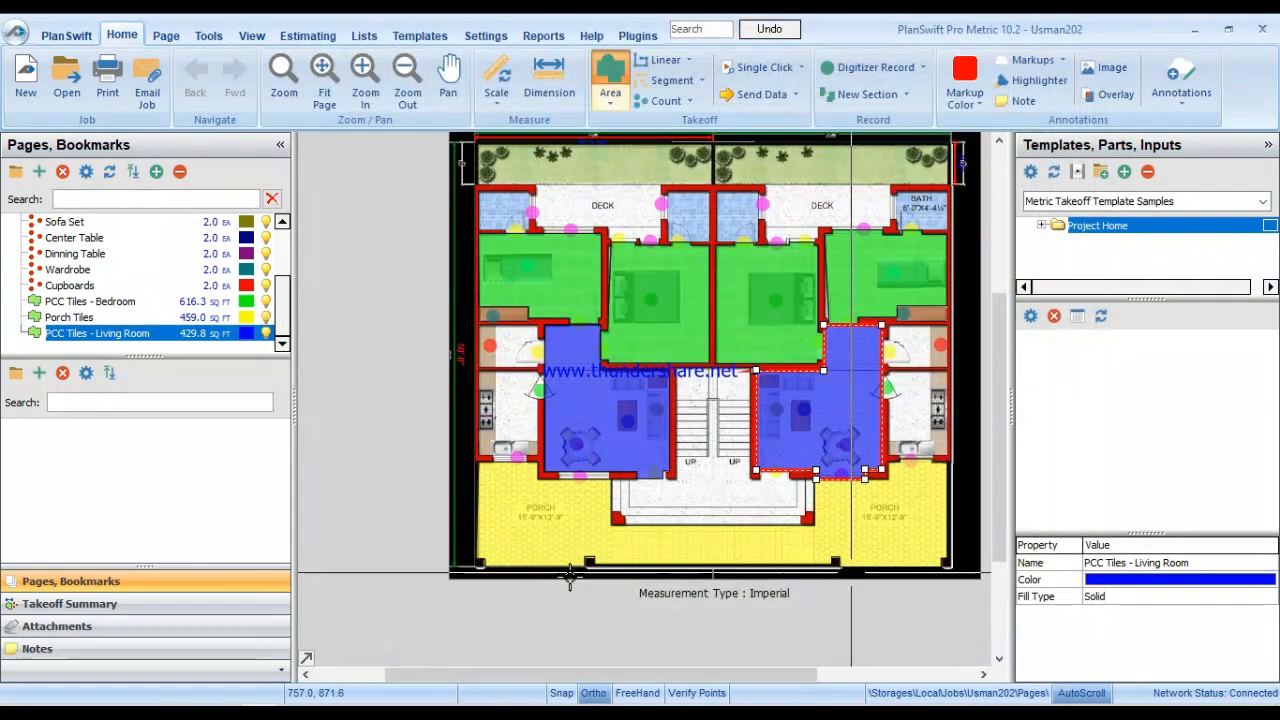
Trace the left deck's Chips area along the garden edge, down the inner bathroom wall and past the window and door to the projecting bedroom wall.
scroll(590, 218, up, 3)
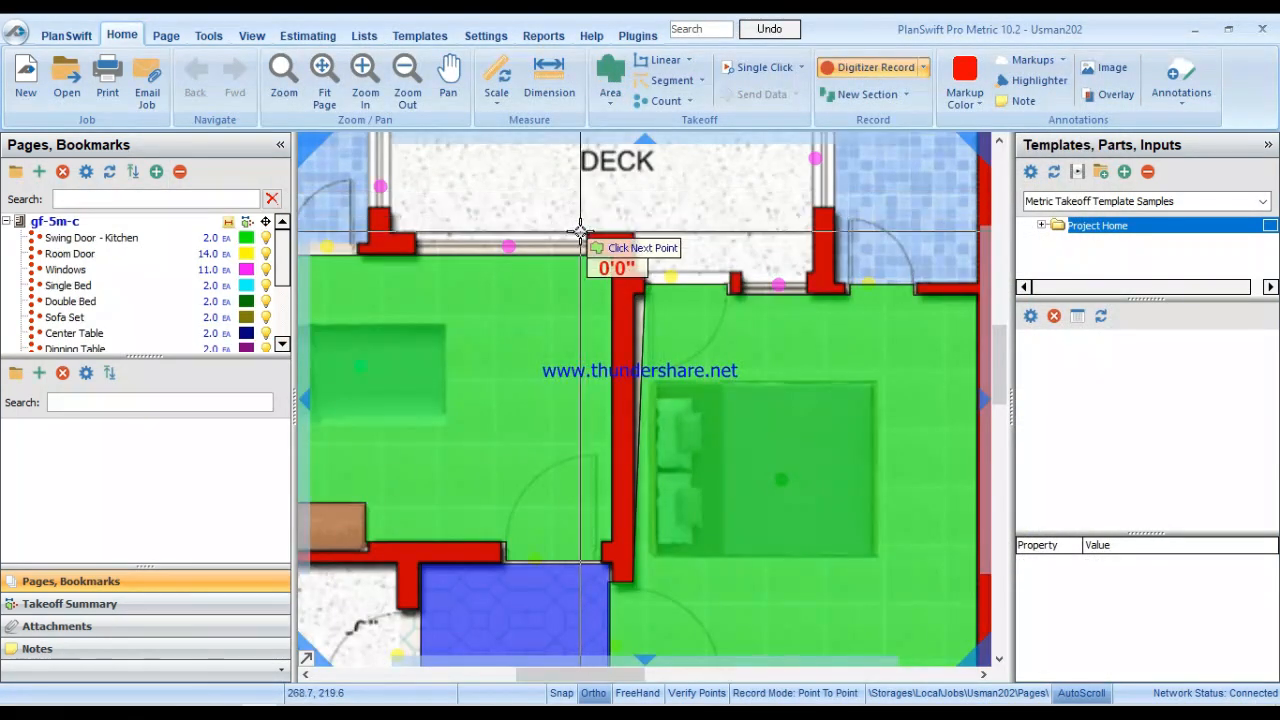
drag(583, 234, 586, 468)
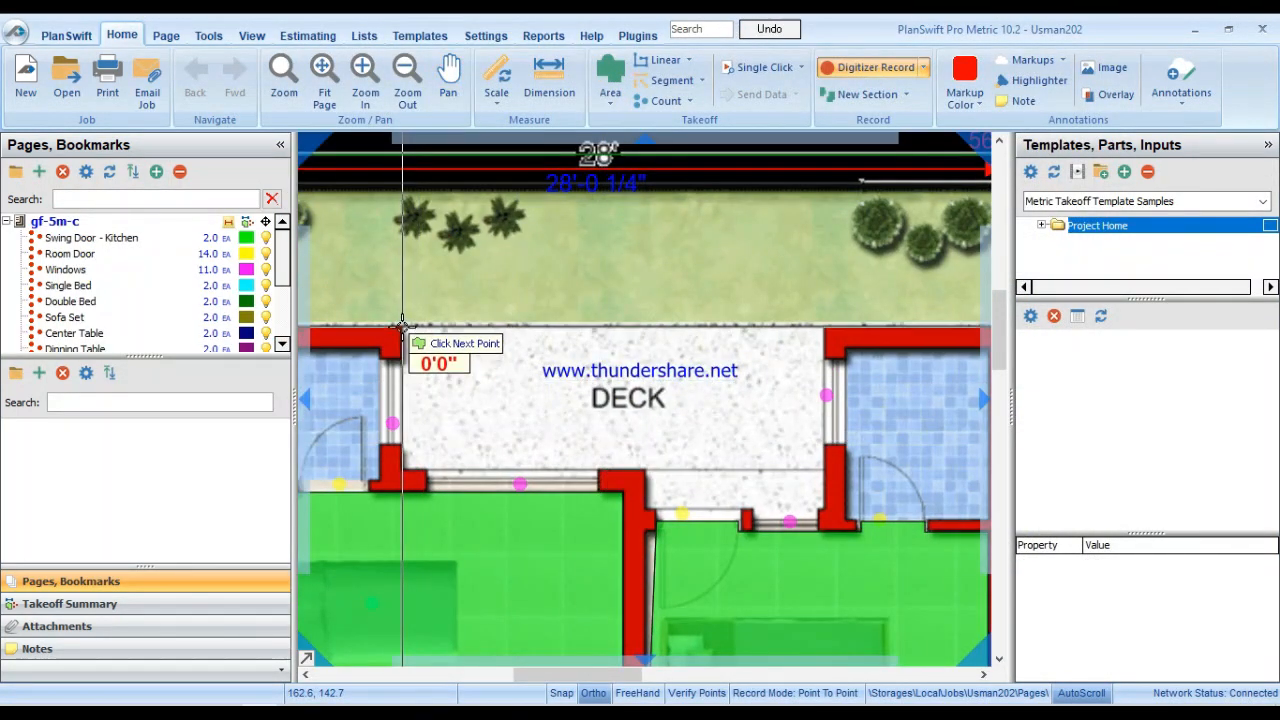
click(818, 330)
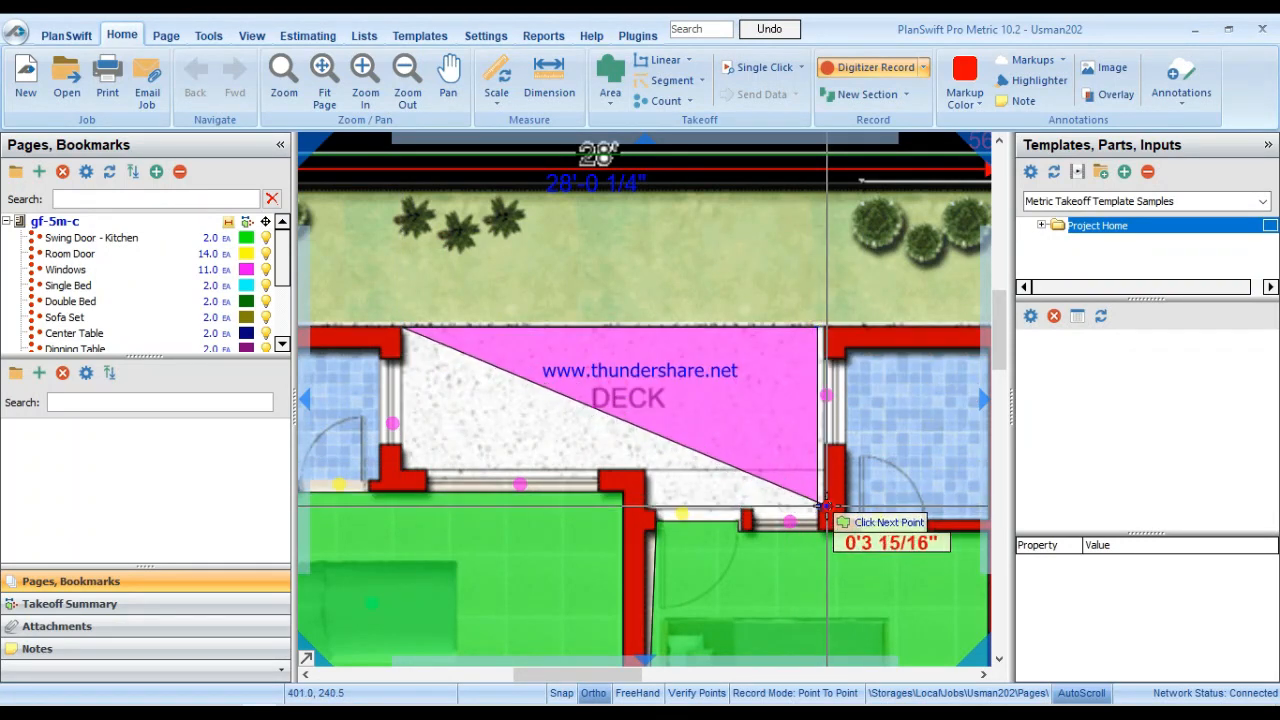
click(821, 511)
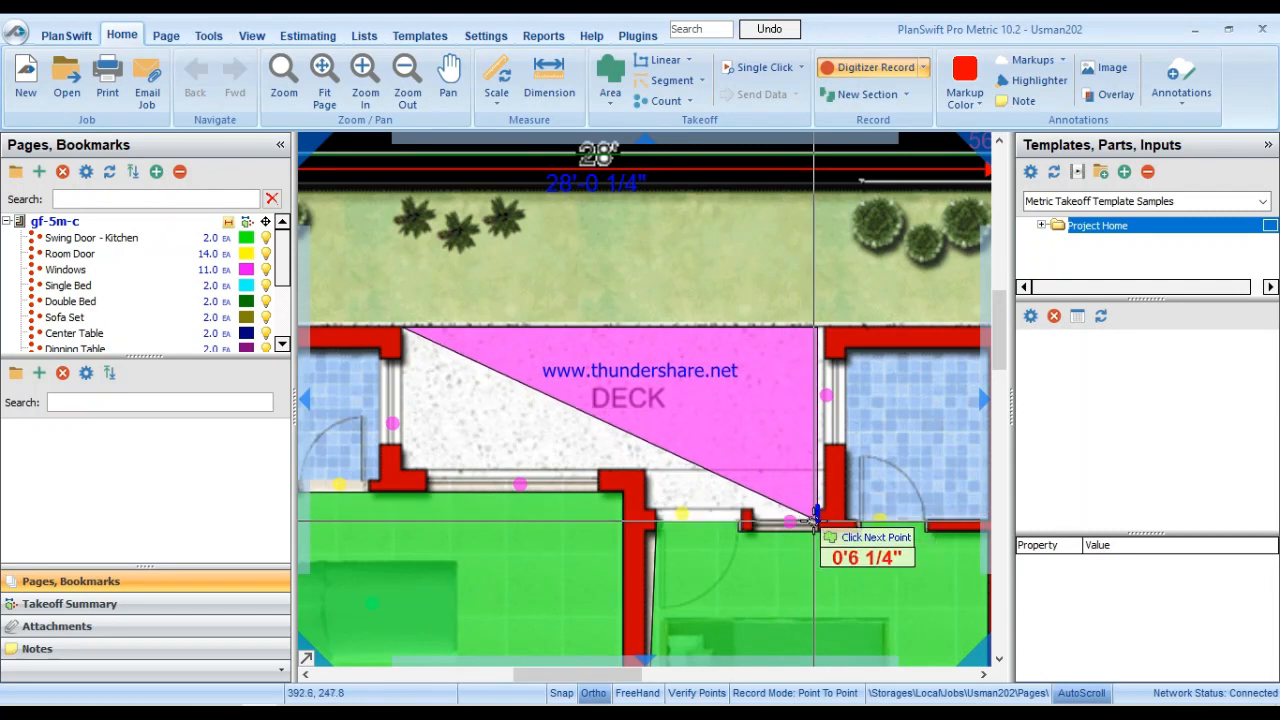
click(817, 529)
click(754, 529)
click(754, 511)
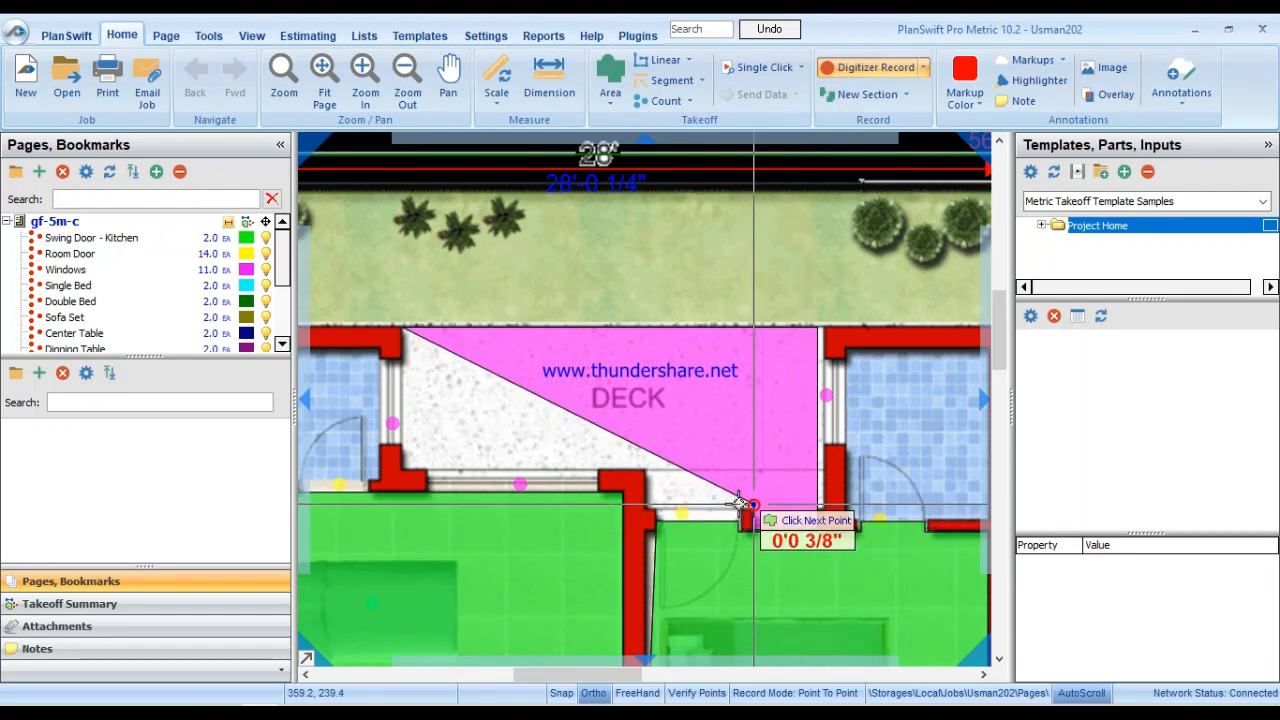
click(648, 508)
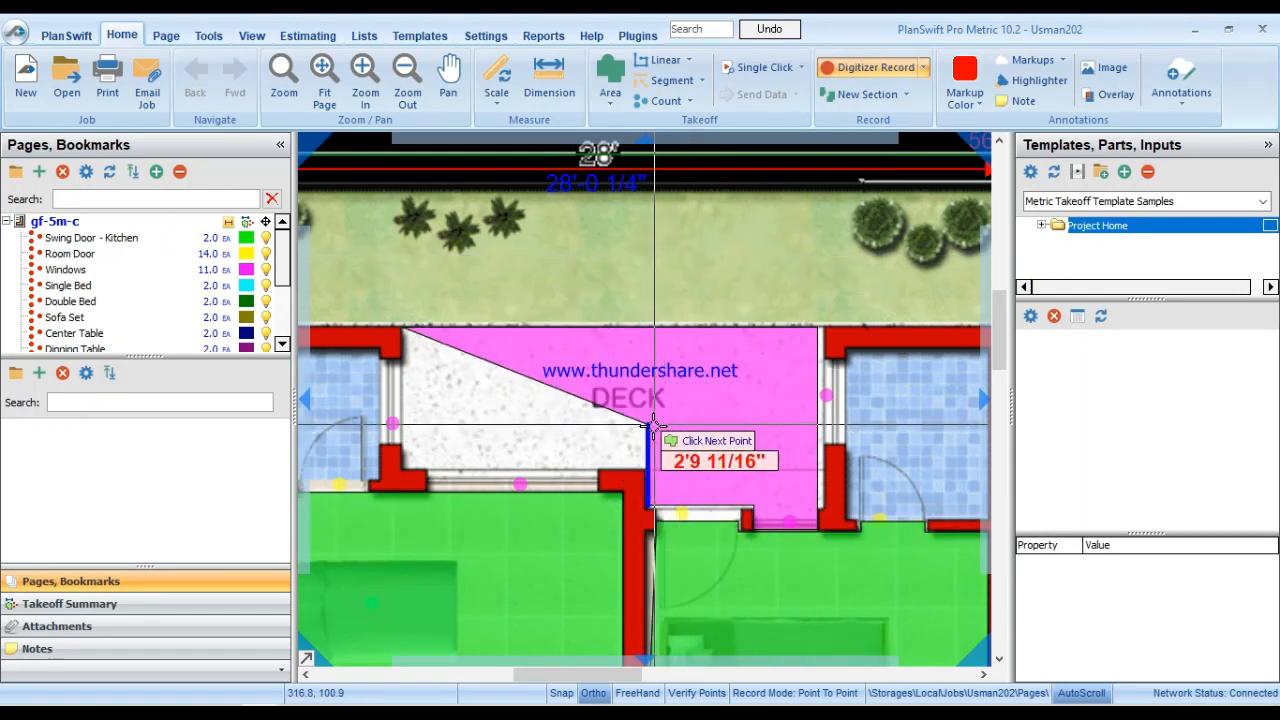
Trace around the projecting bedroom wall, along the bedroom window and around the outer bathroom window recess, finishing the left deck's Chips area.
click(597, 468)
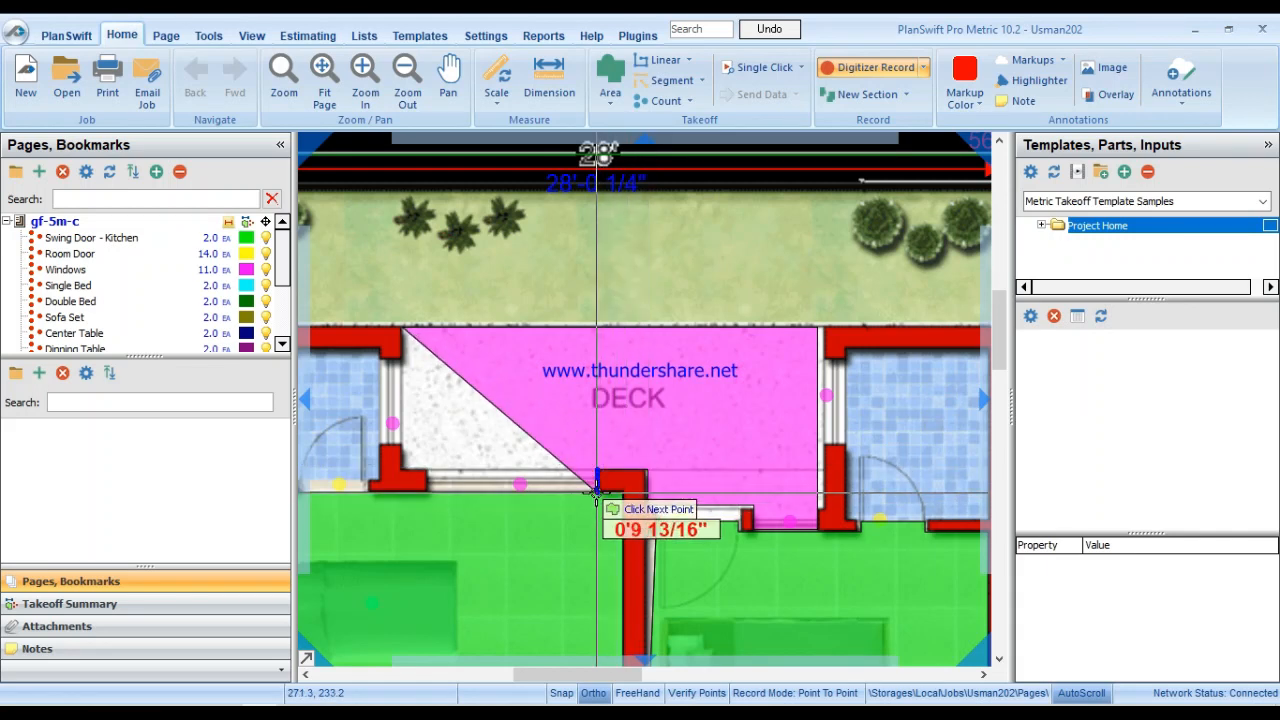
click(432, 470)
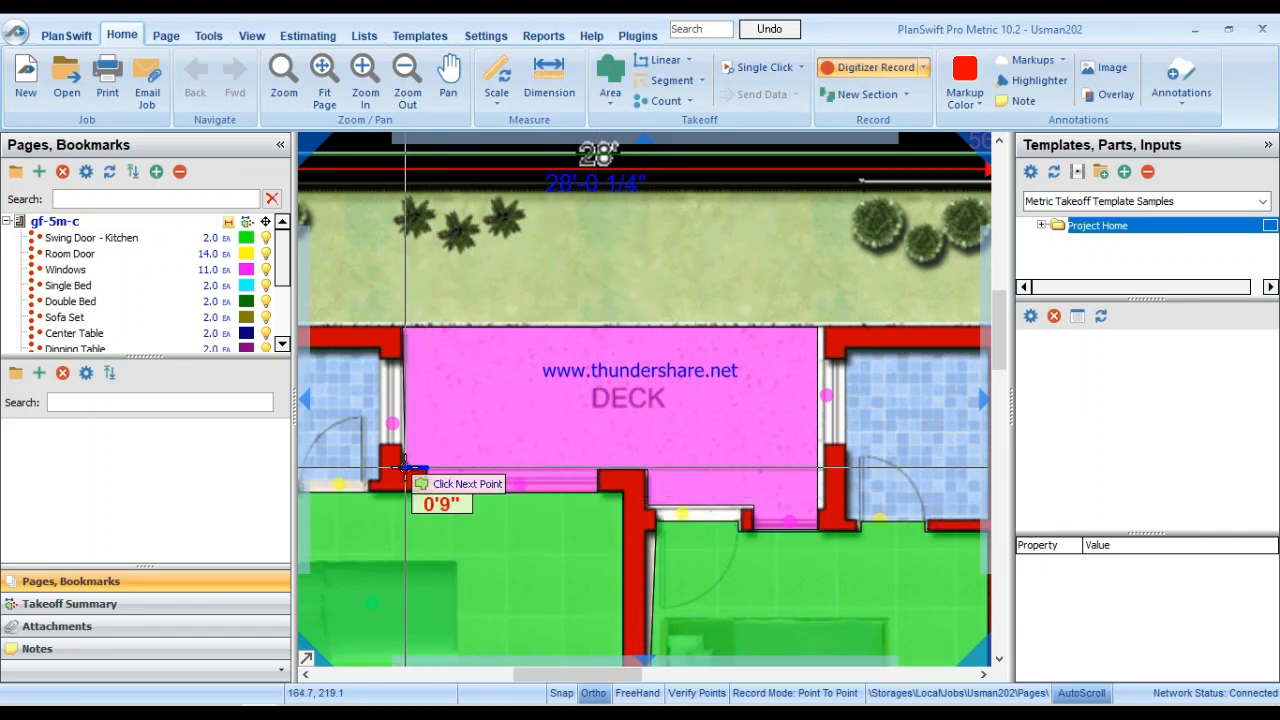
click(404, 467)
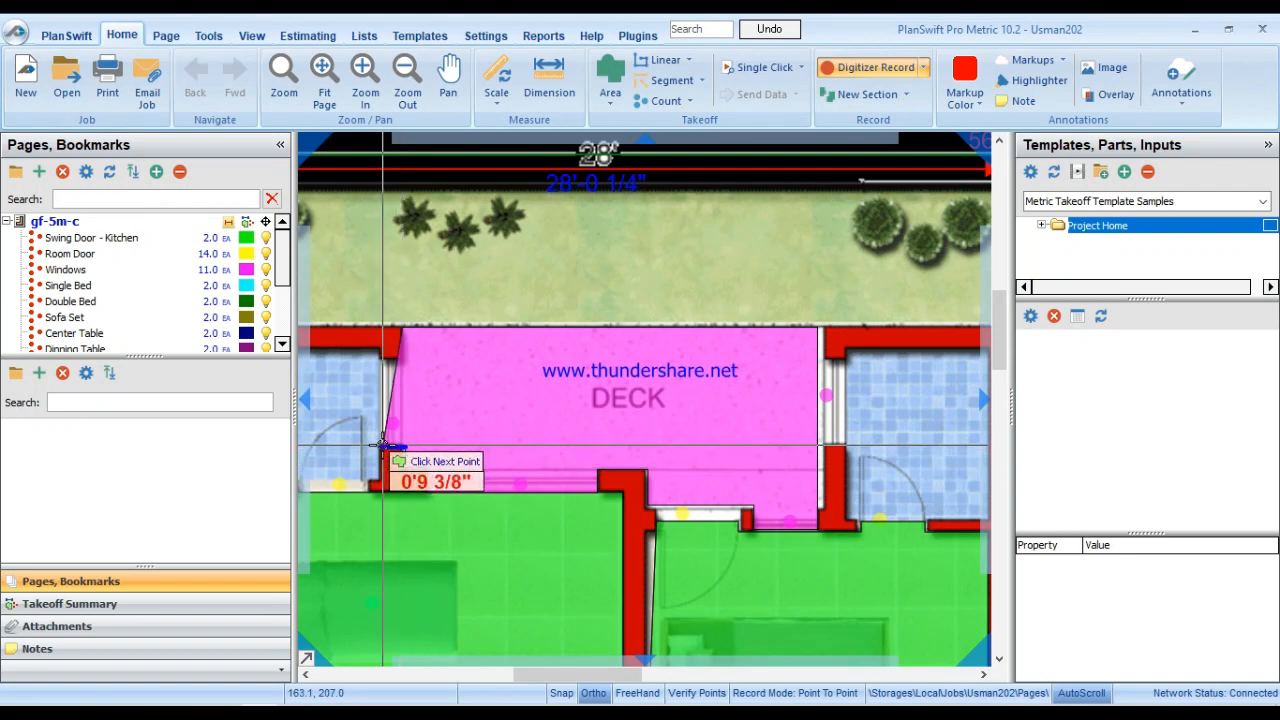
click(375, 443)
click(377, 364)
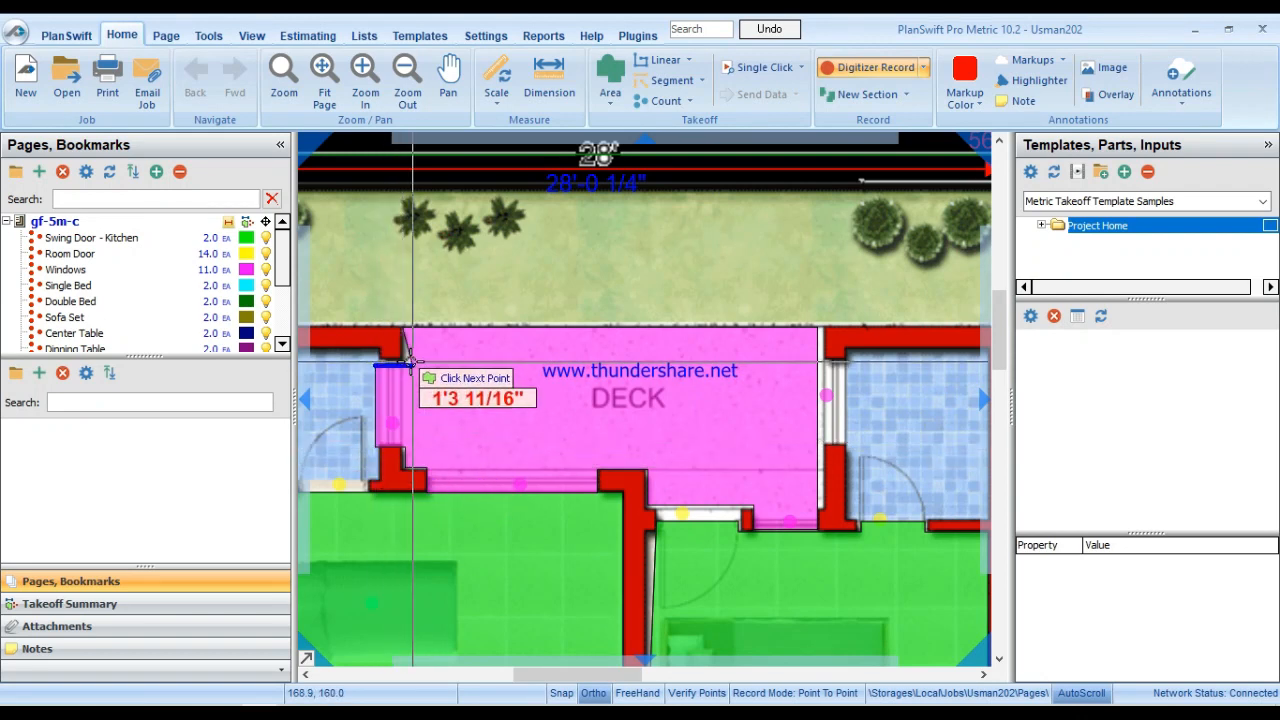
click(404, 363)
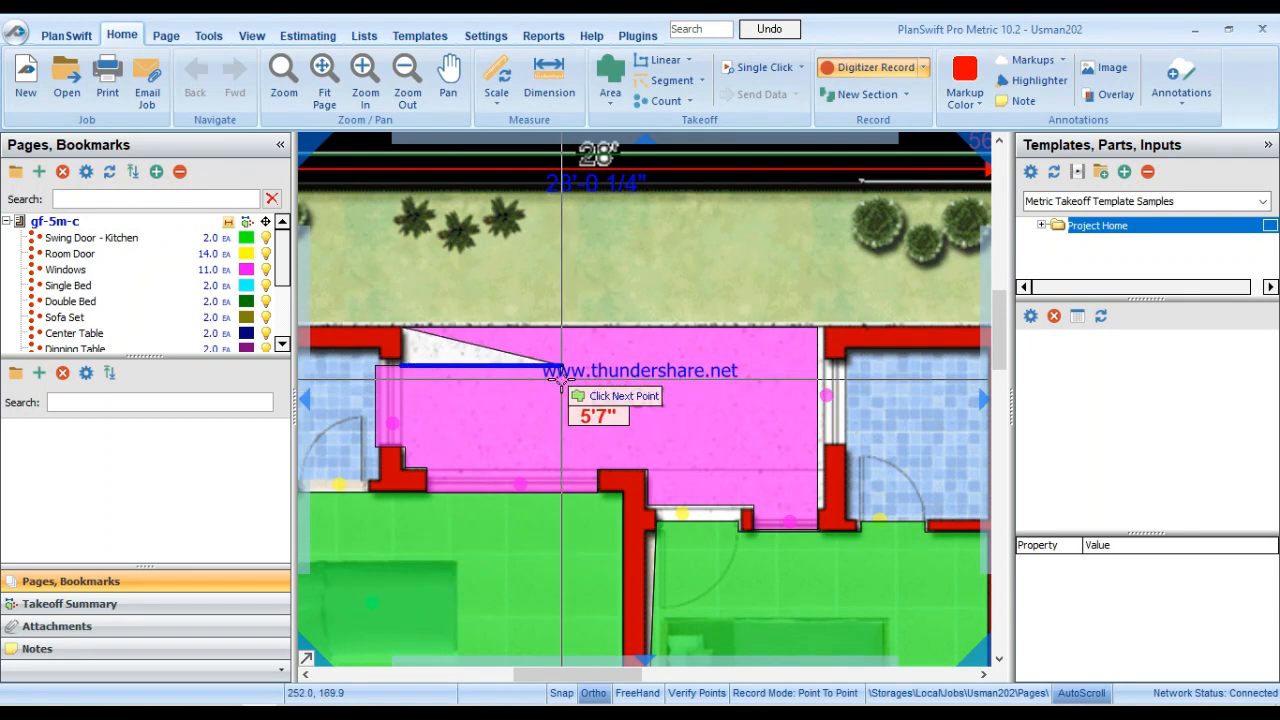
key(Escape)
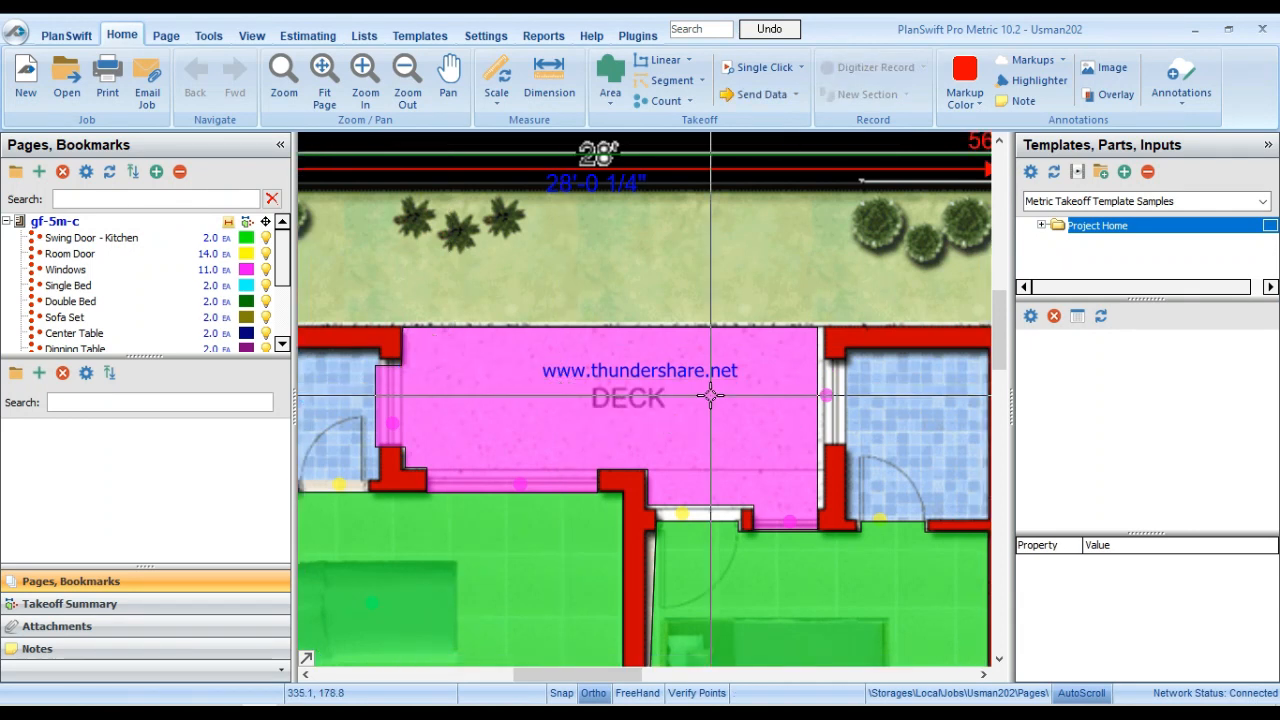
Try to take off the right deck's floor with the SingleClick Area tool.
right_click(754, 397)
click(818, 336)
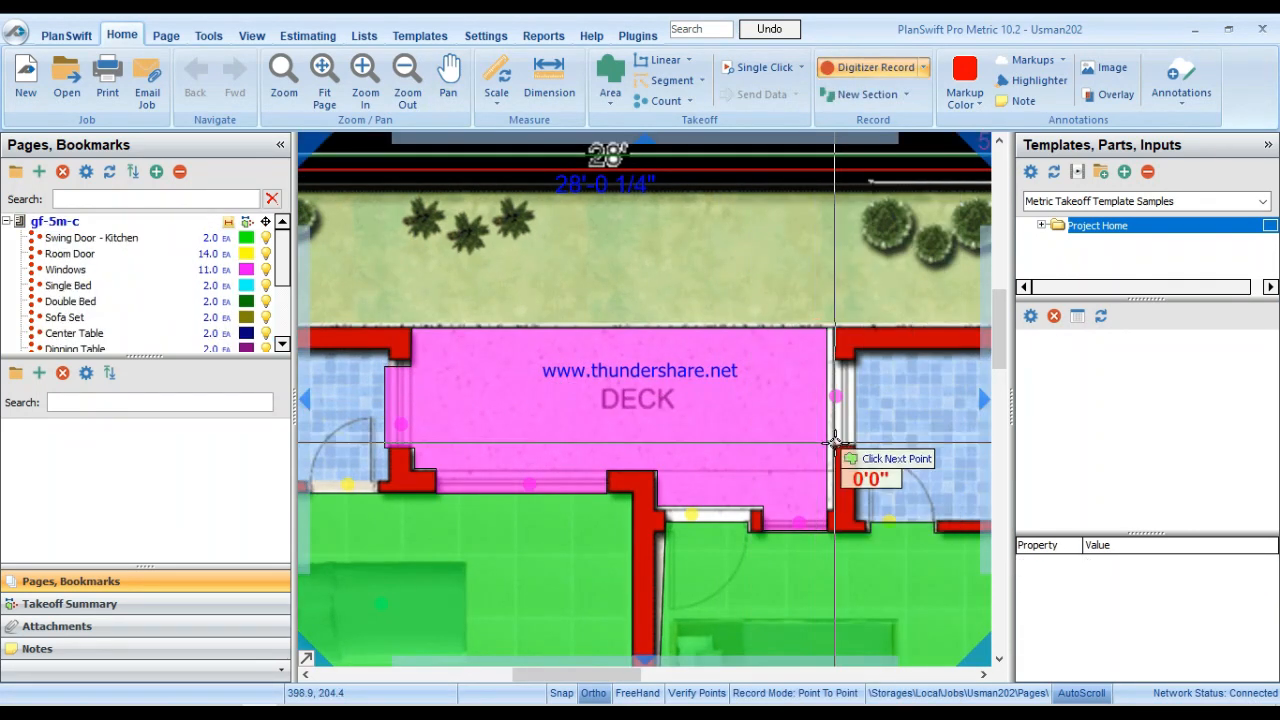
drag(837, 443, 483, 434)
scroll(911, 457, down, 1)
drag(911, 457, 652, 437)
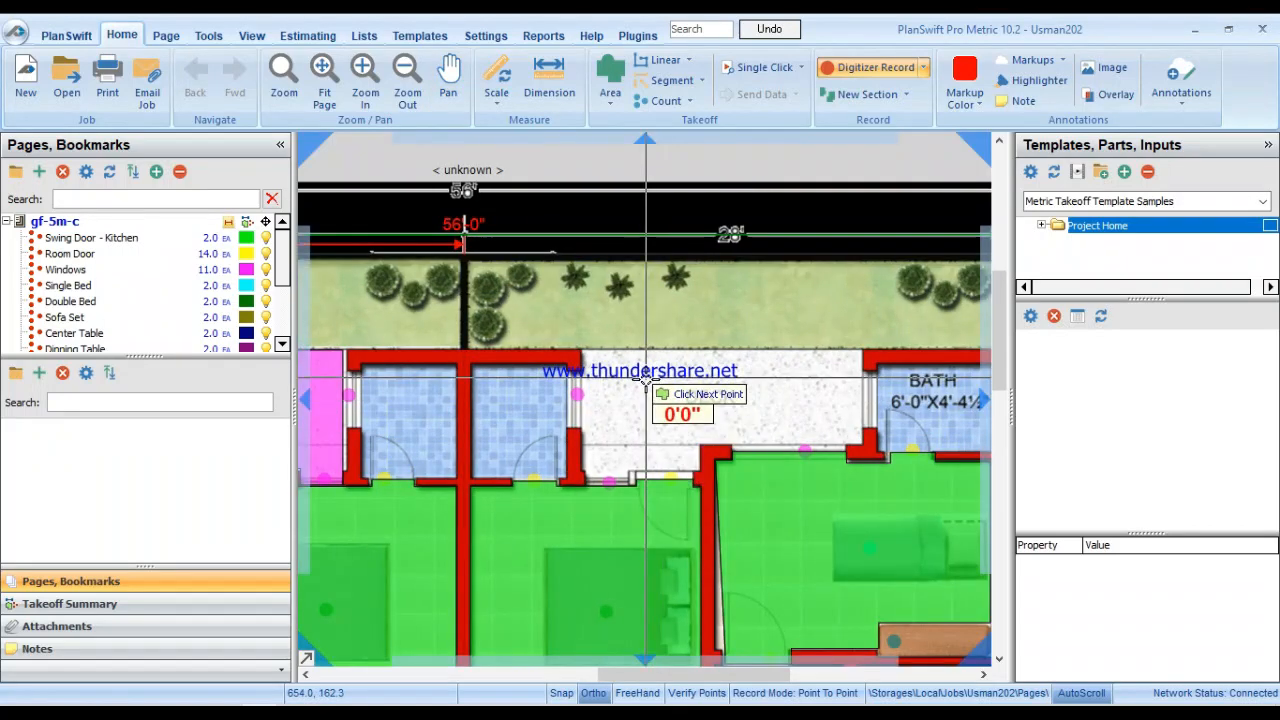
click(611, 101)
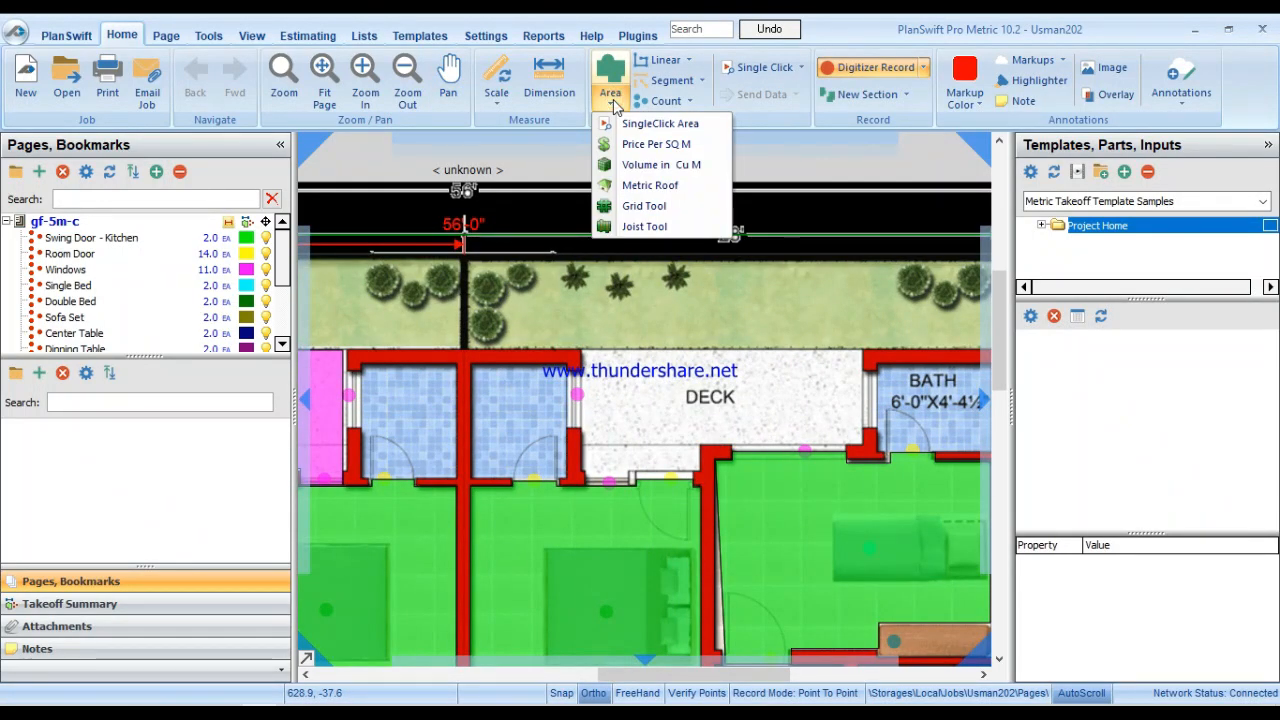
click(659, 124)
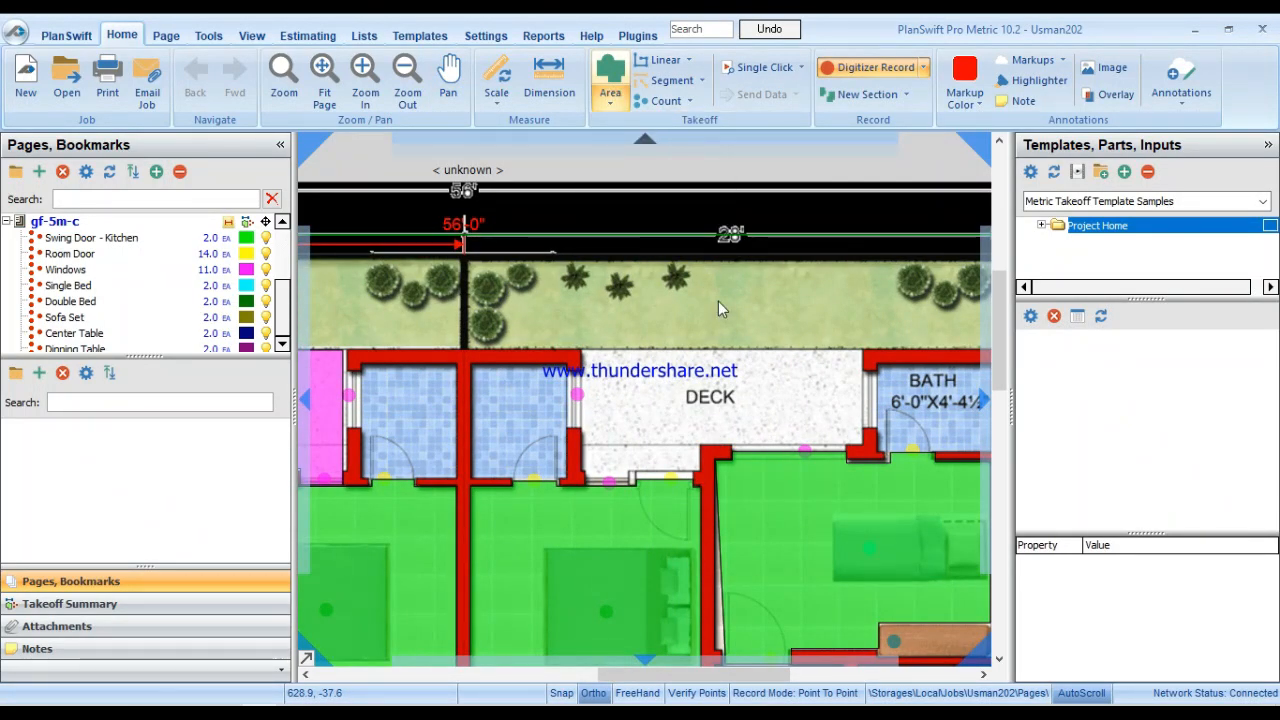
click(690, 382)
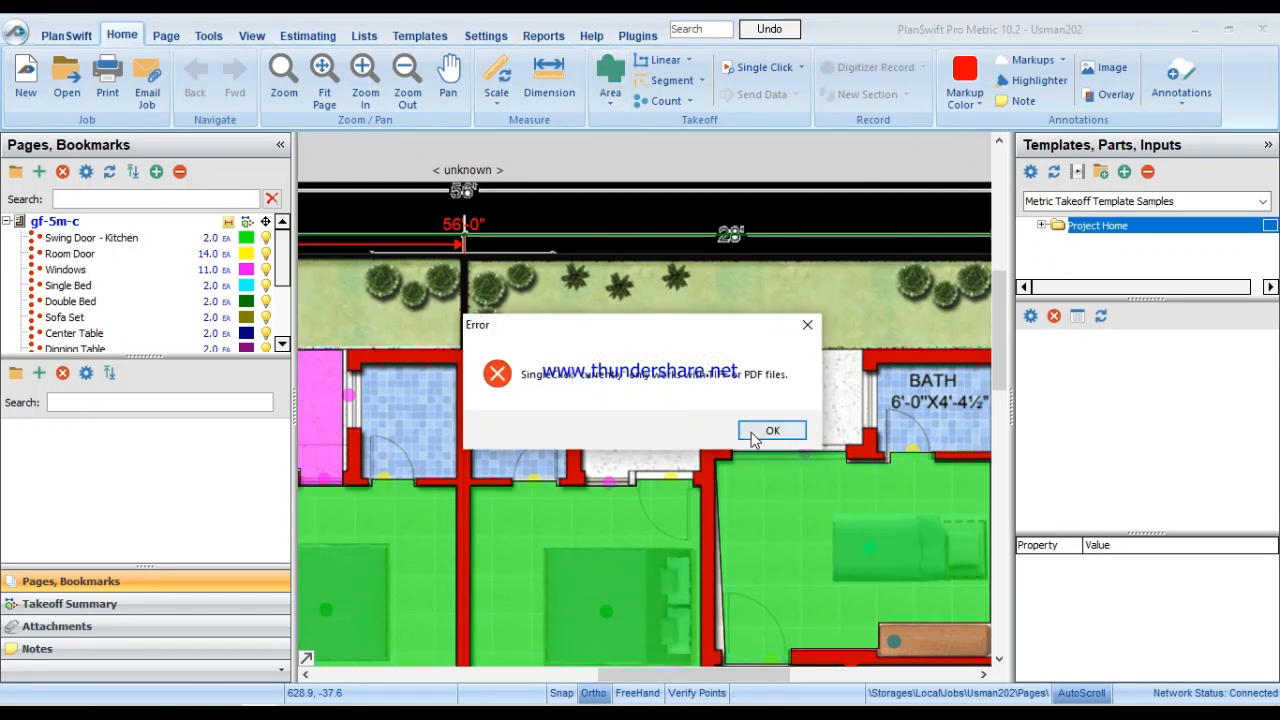
click(807, 326)
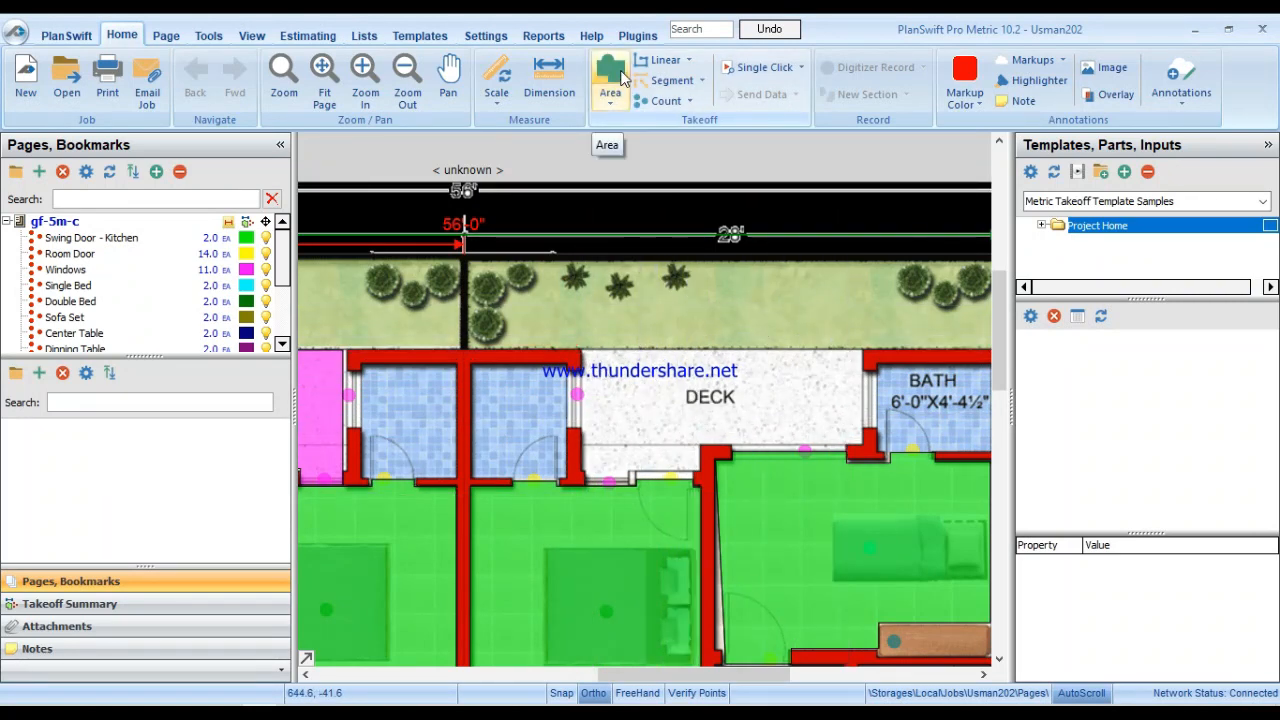
Add a new Chips section for the right deck, tracing the garden edge, bedroom walls and inner bathroom window recess.
right_click(312, 410)
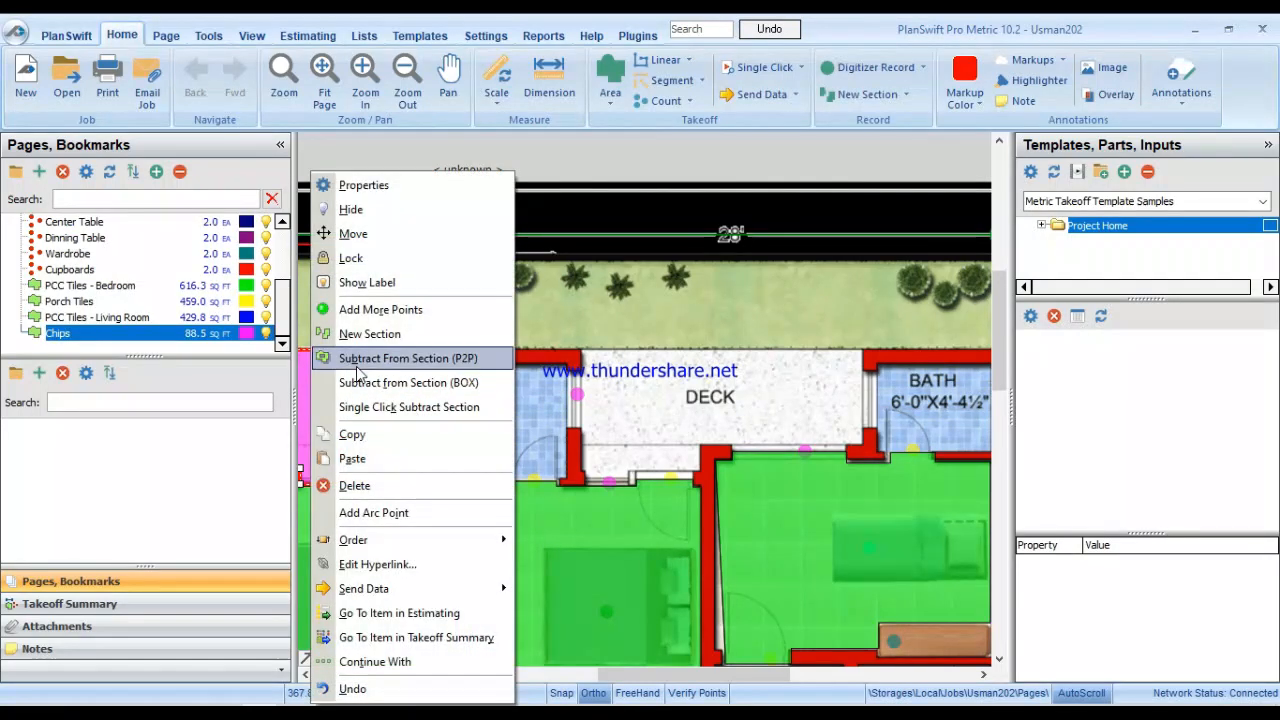
click(368, 334)
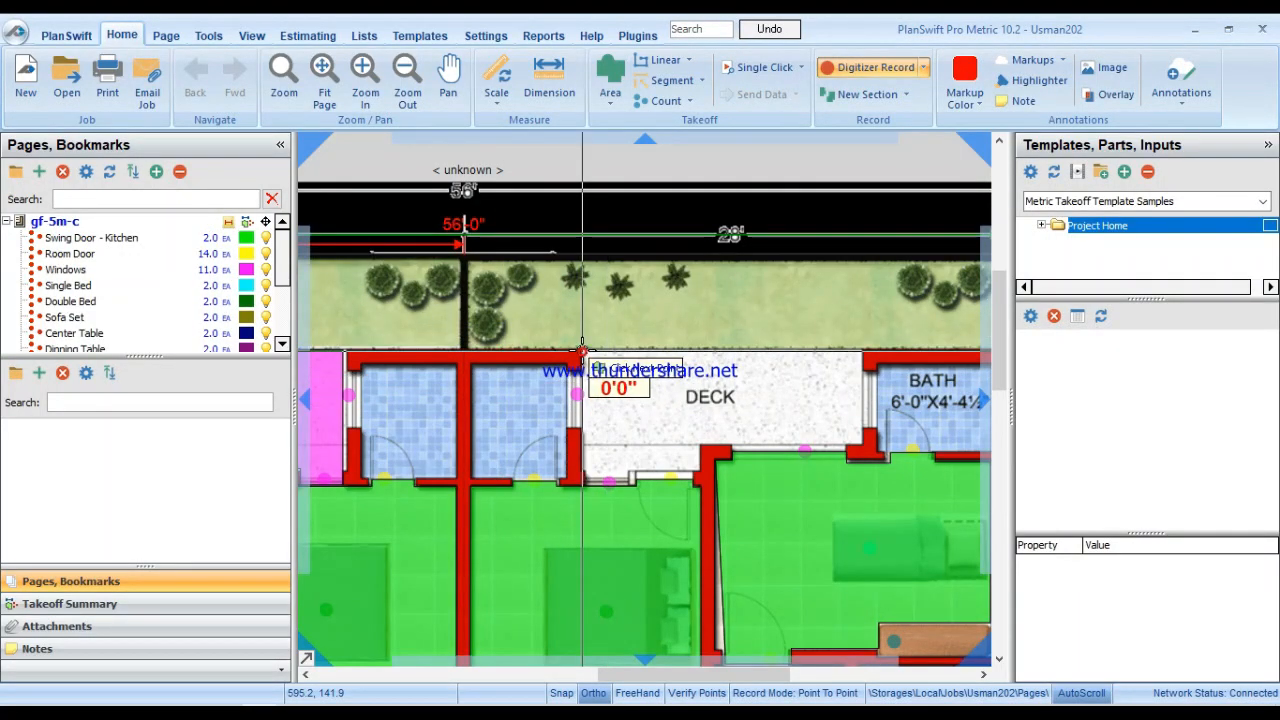
click(857, 352)
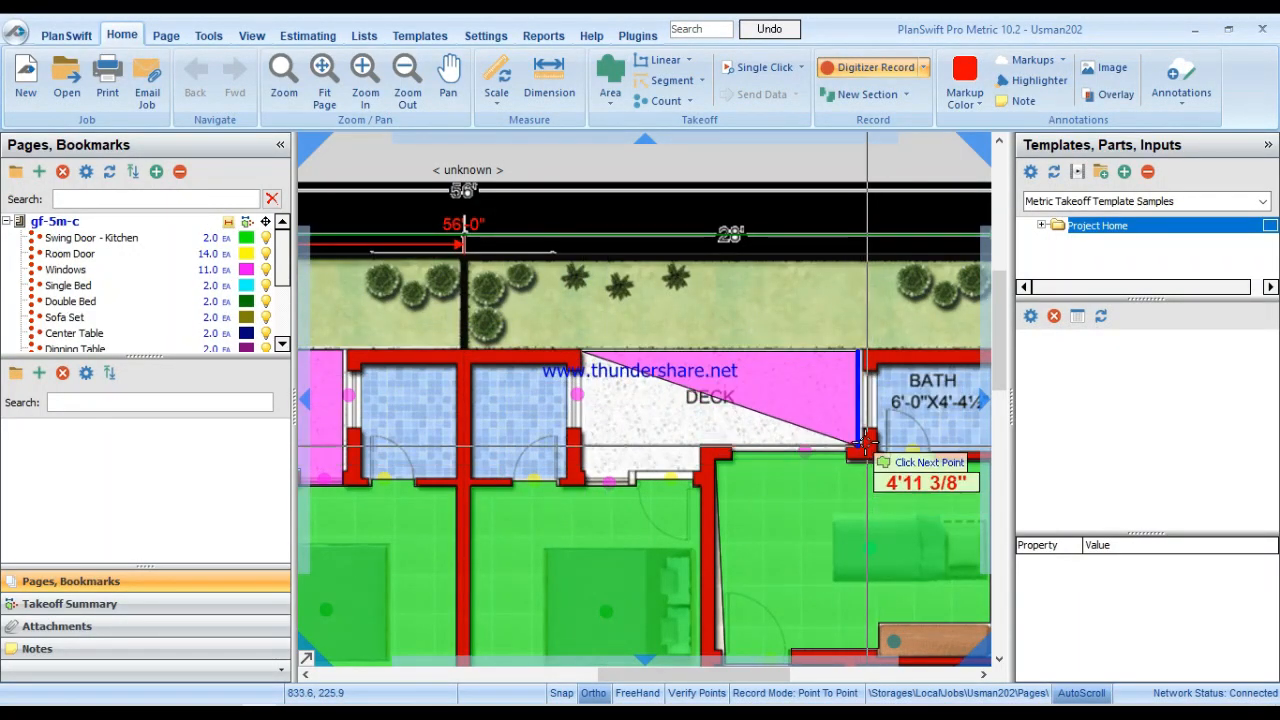
click(858, 445)
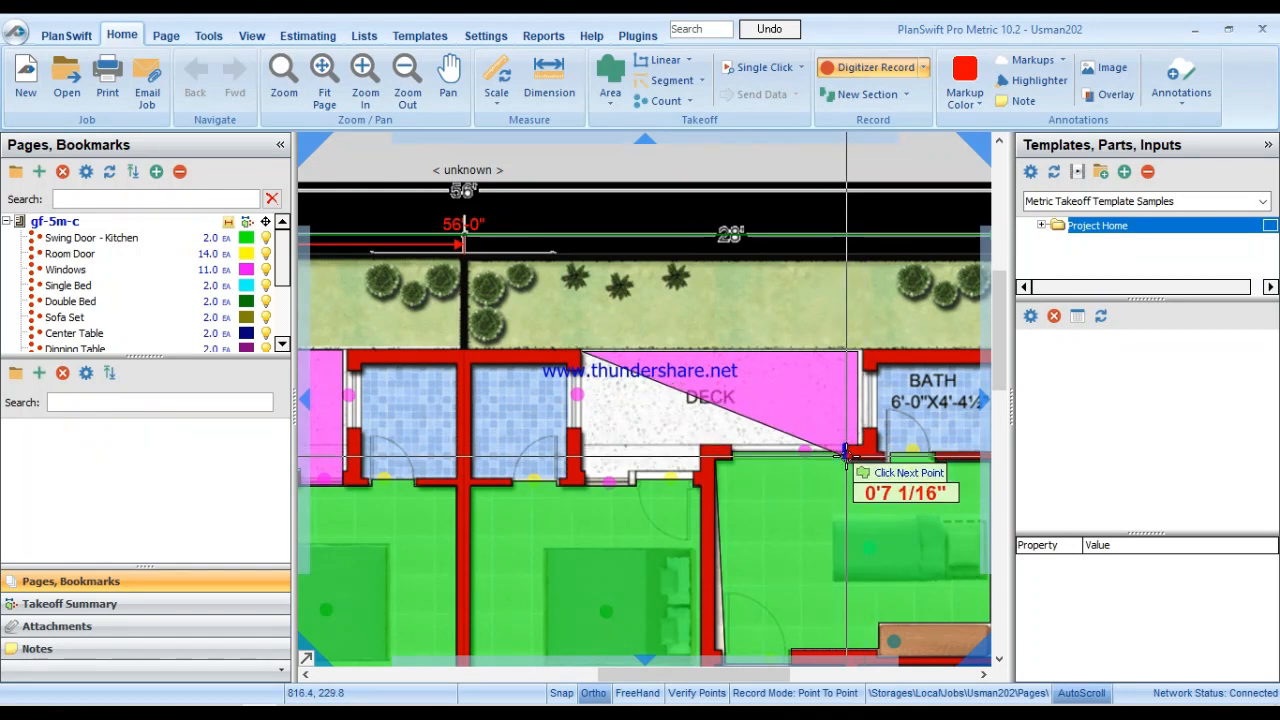
click(737, 453)
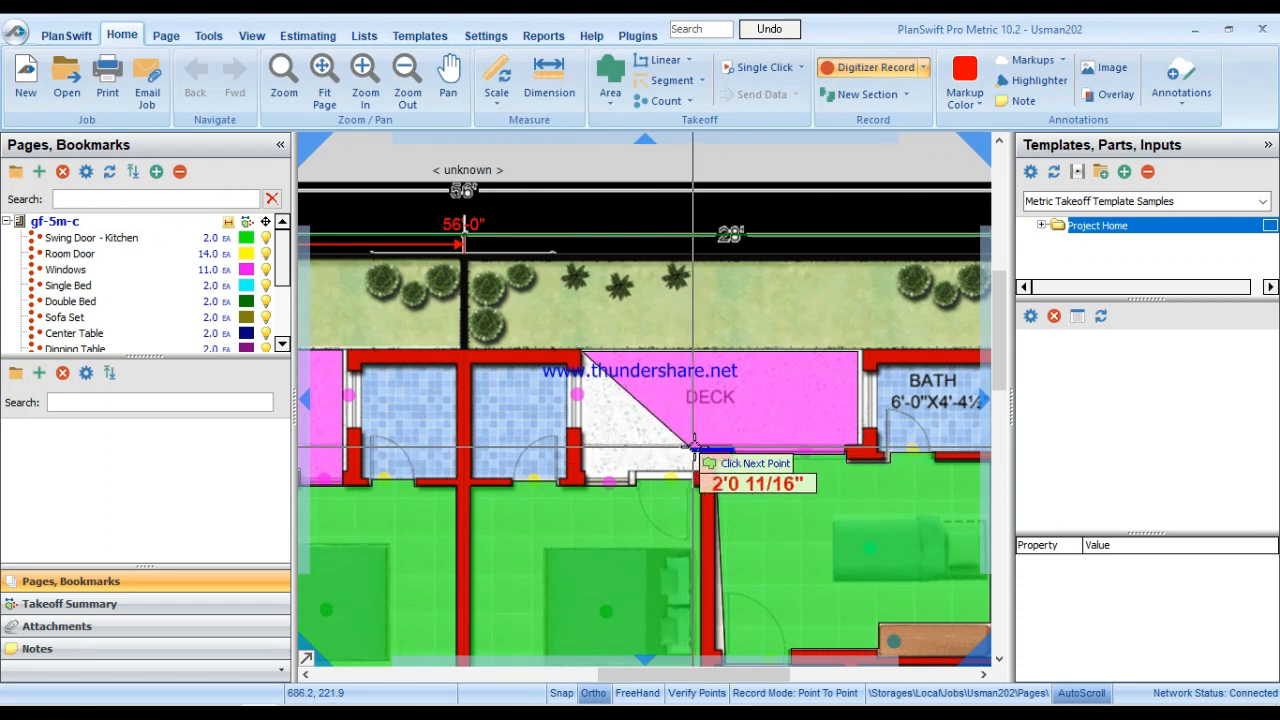
click(695, 456)
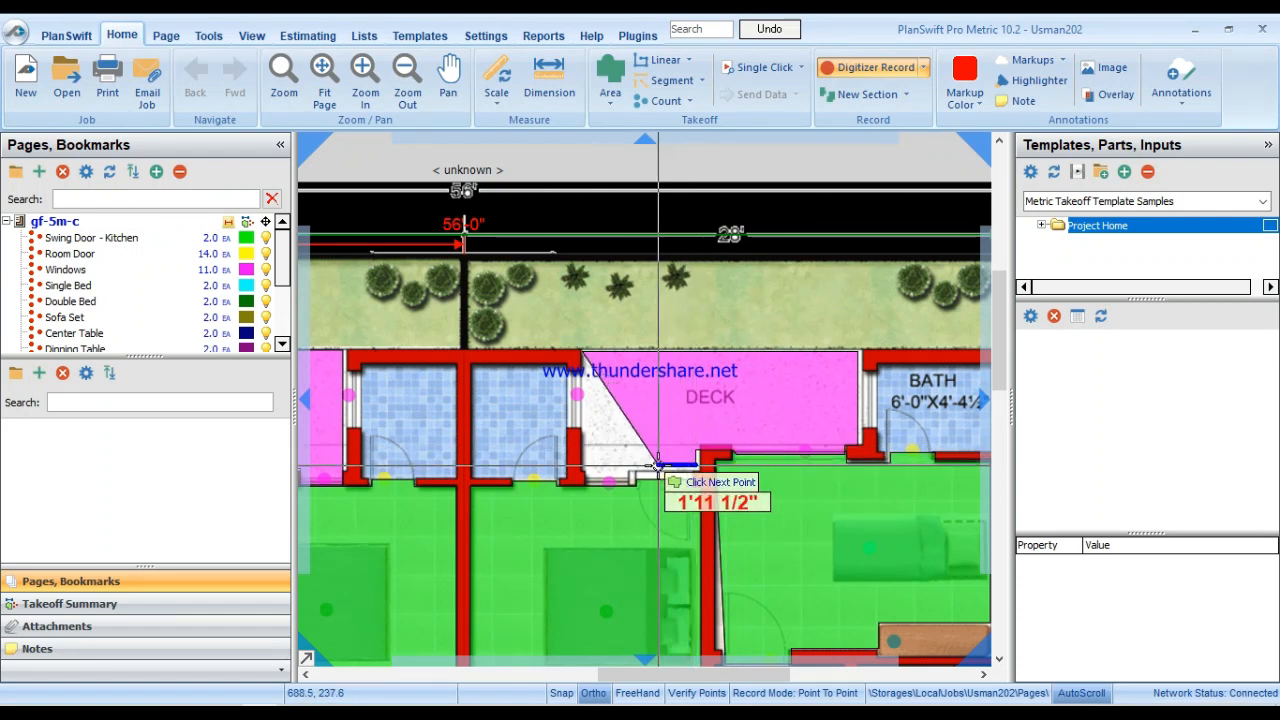
click(583, 477)
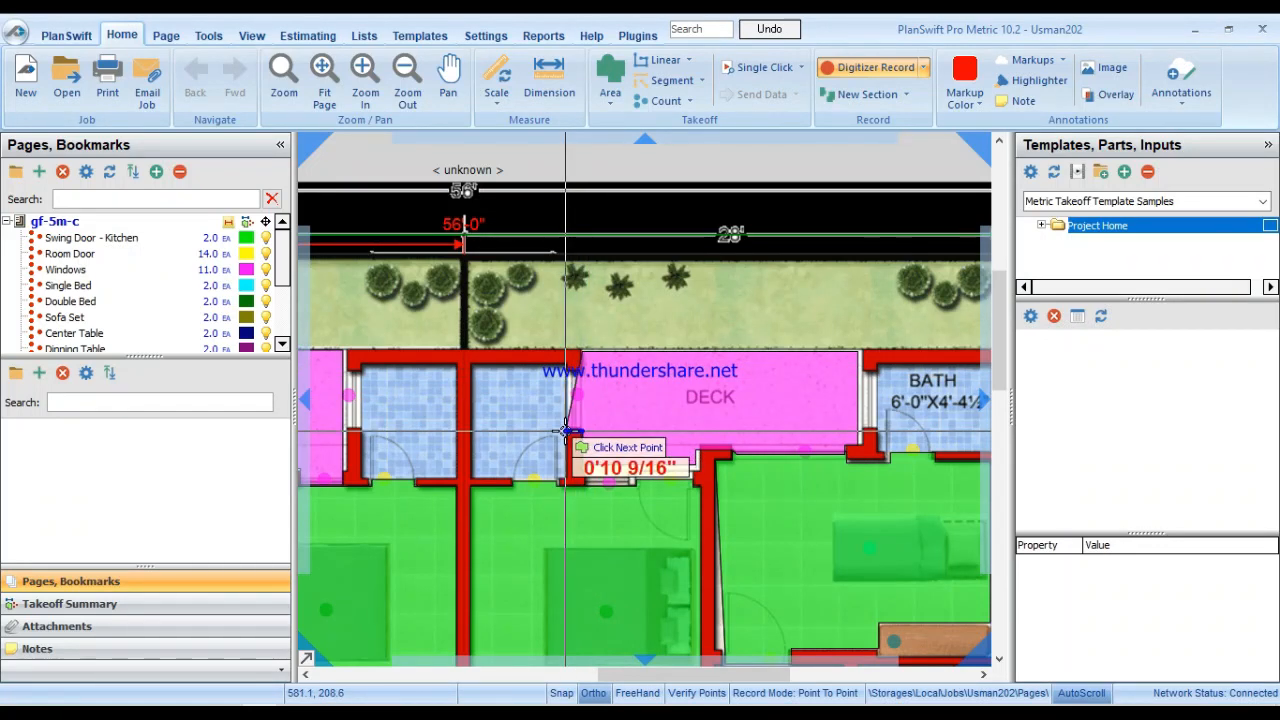
click(566, 432)
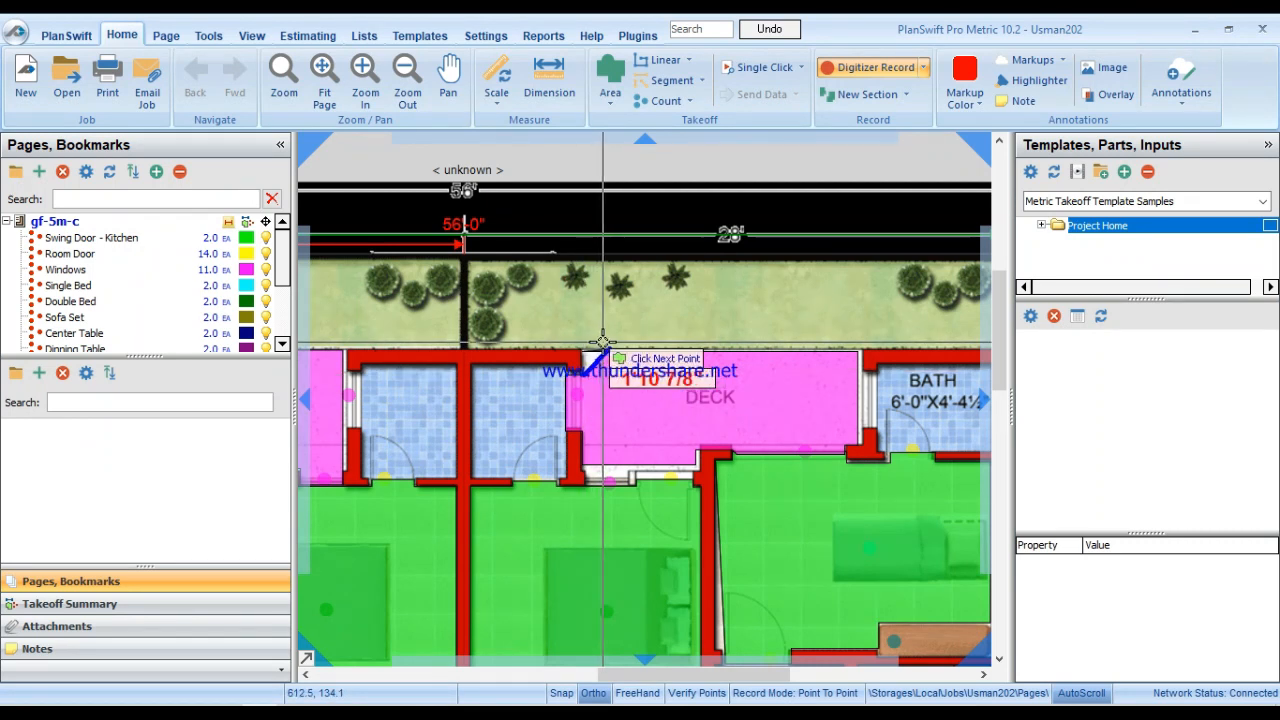
key(Escape)
drag(940, 557, 850, 210)
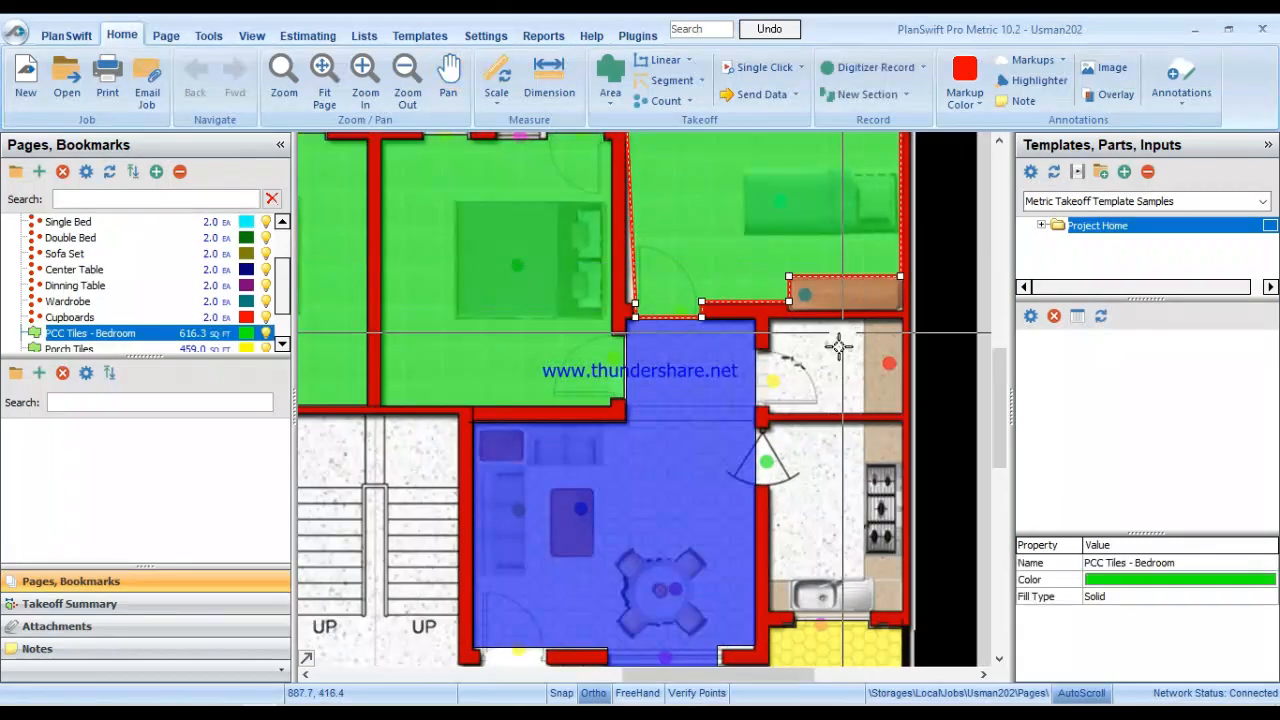
scroll(818, 340, up, 1)
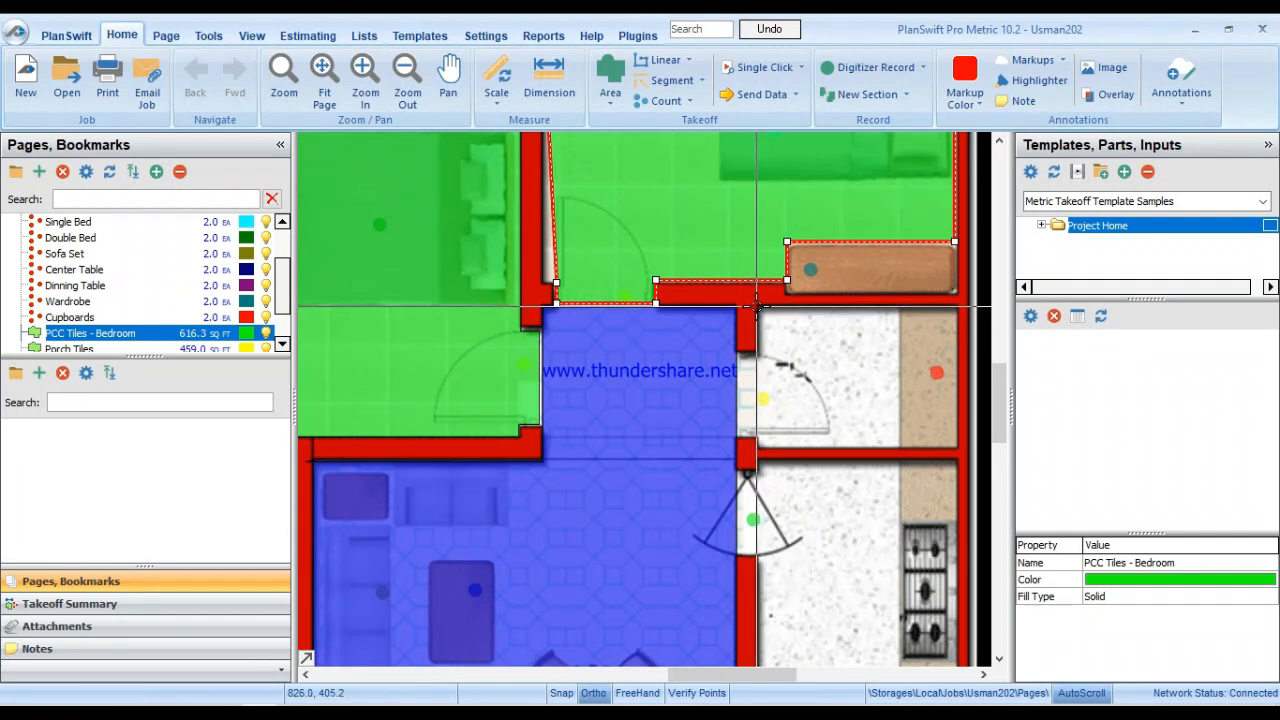
click(757, 307)
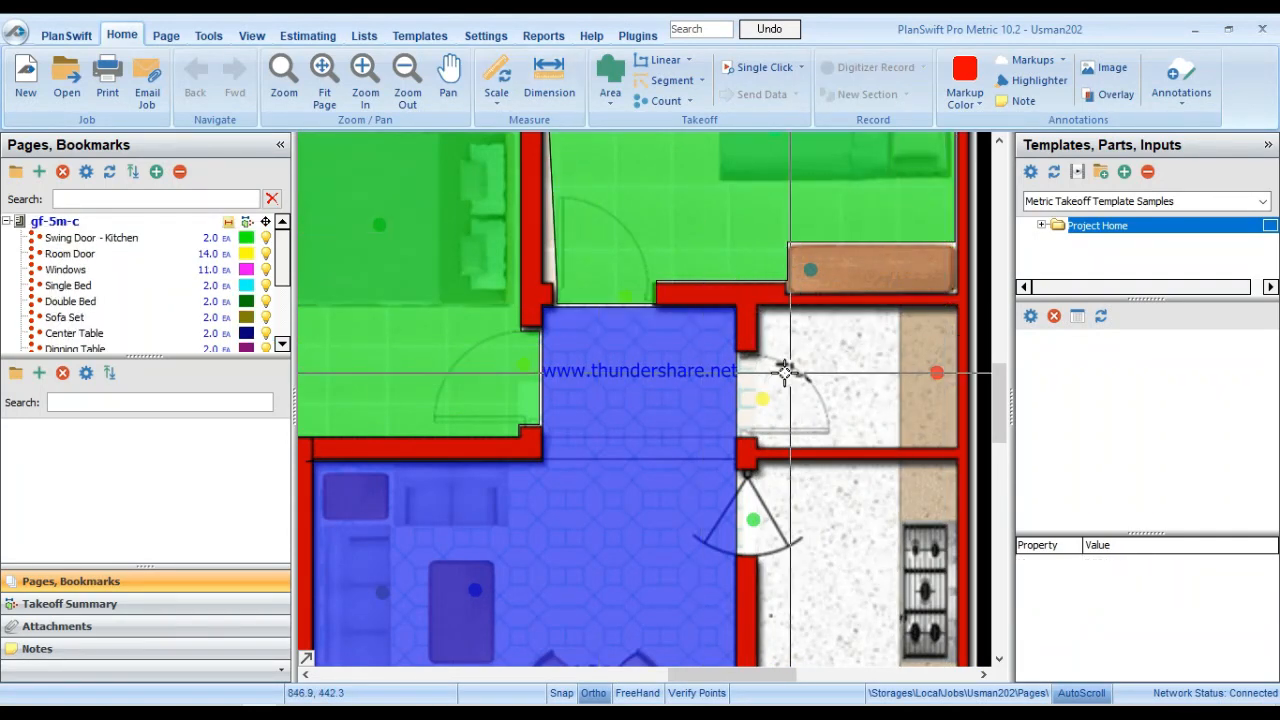
drag(725, 283, 786, 556)
Add a new Chips section for the small room above the right kitchen, tracing its walls and the door opening.
right_click(657, 163)
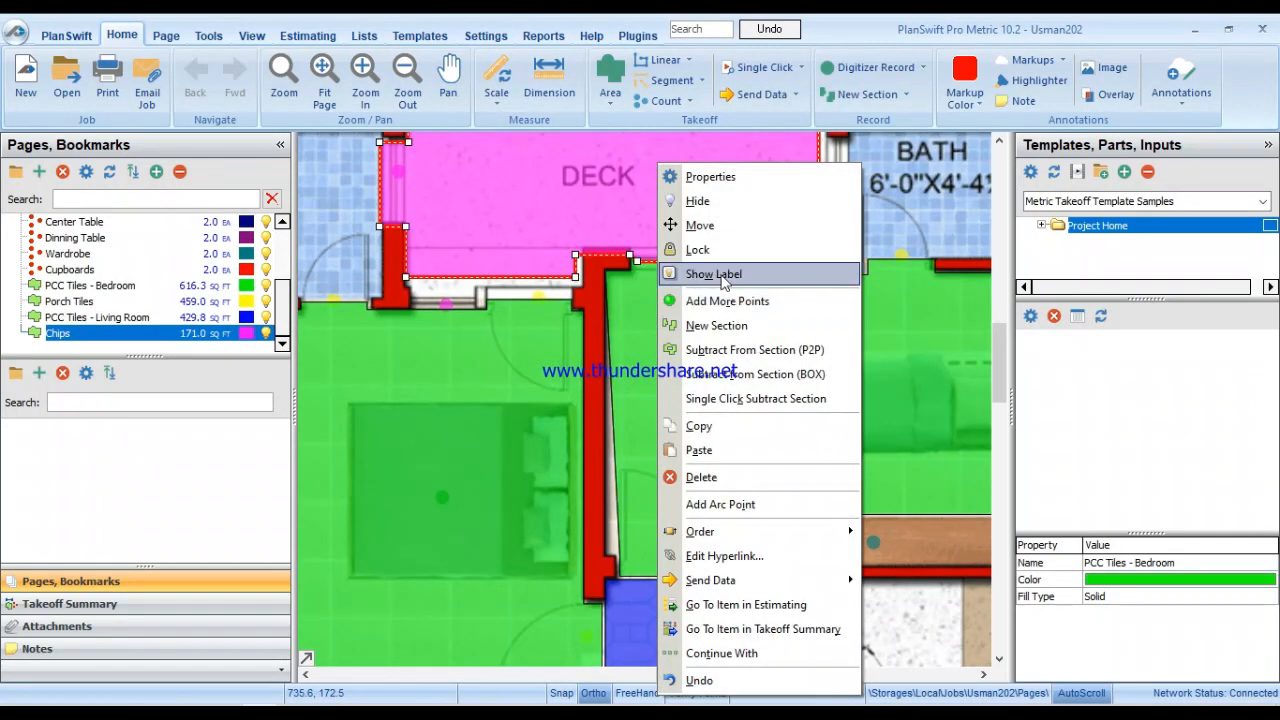
click(716, 325)
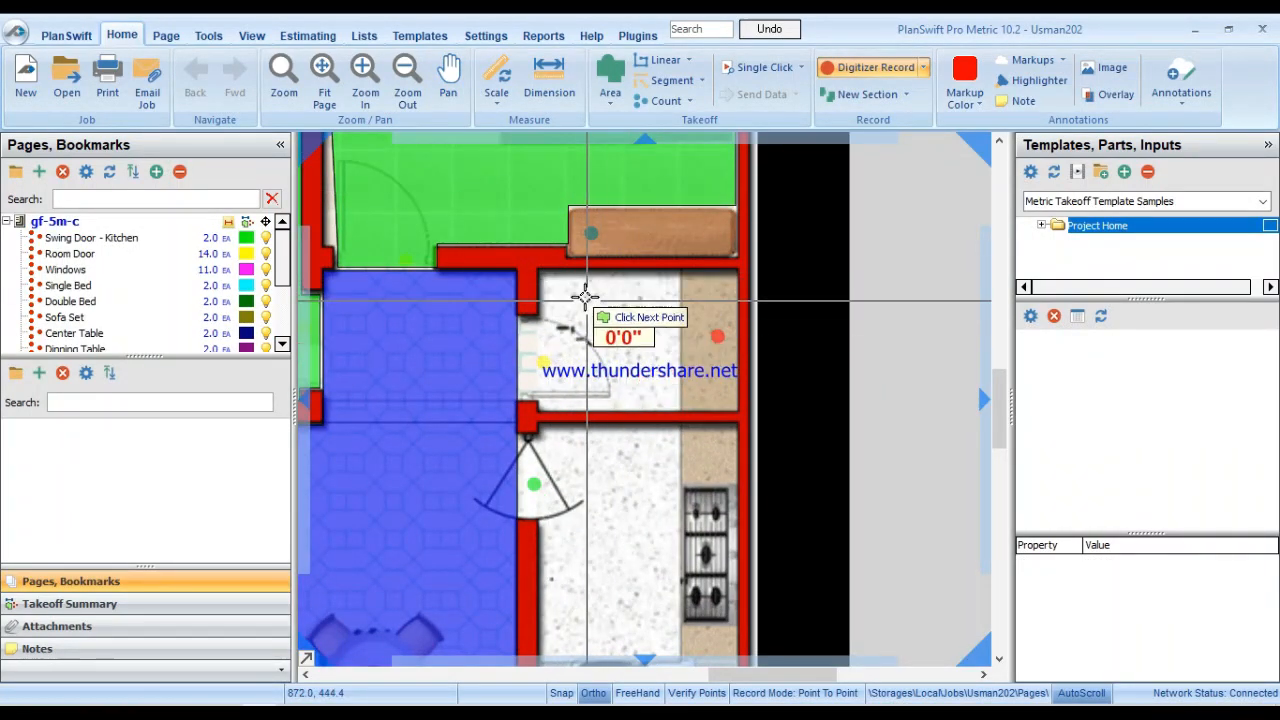
click(540, 268)
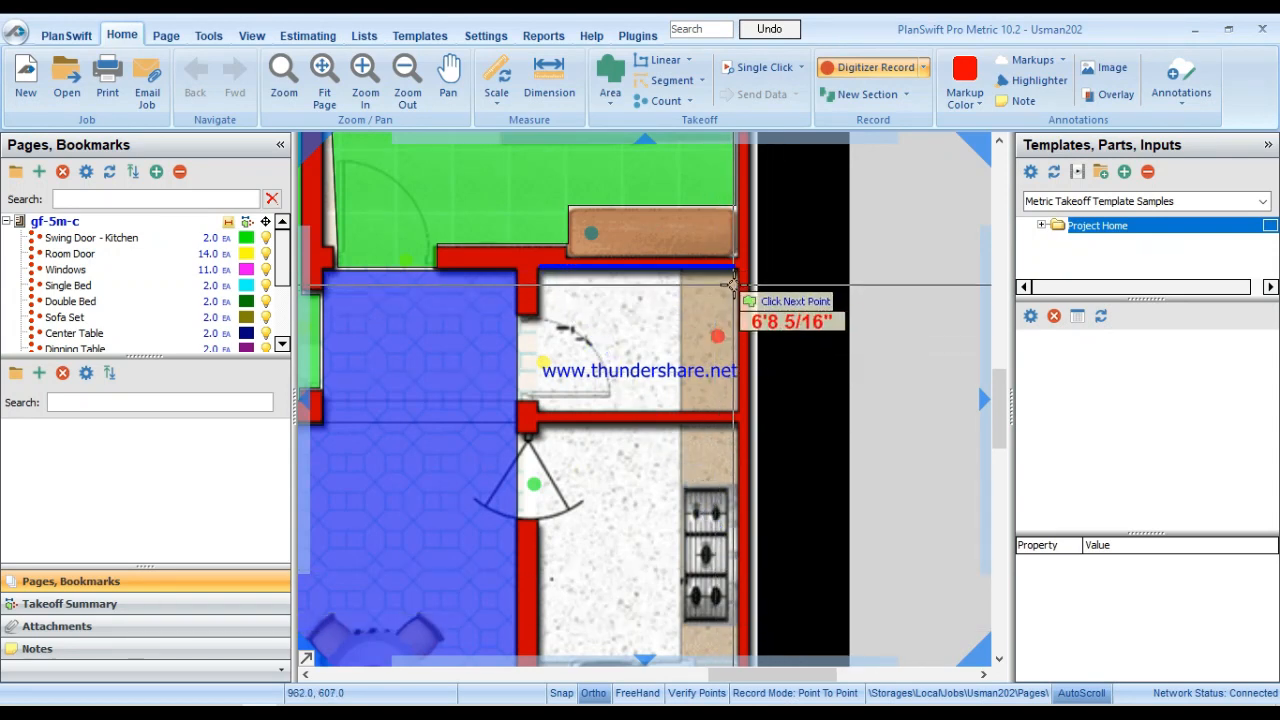
click(735, 268)
click(737, 410)
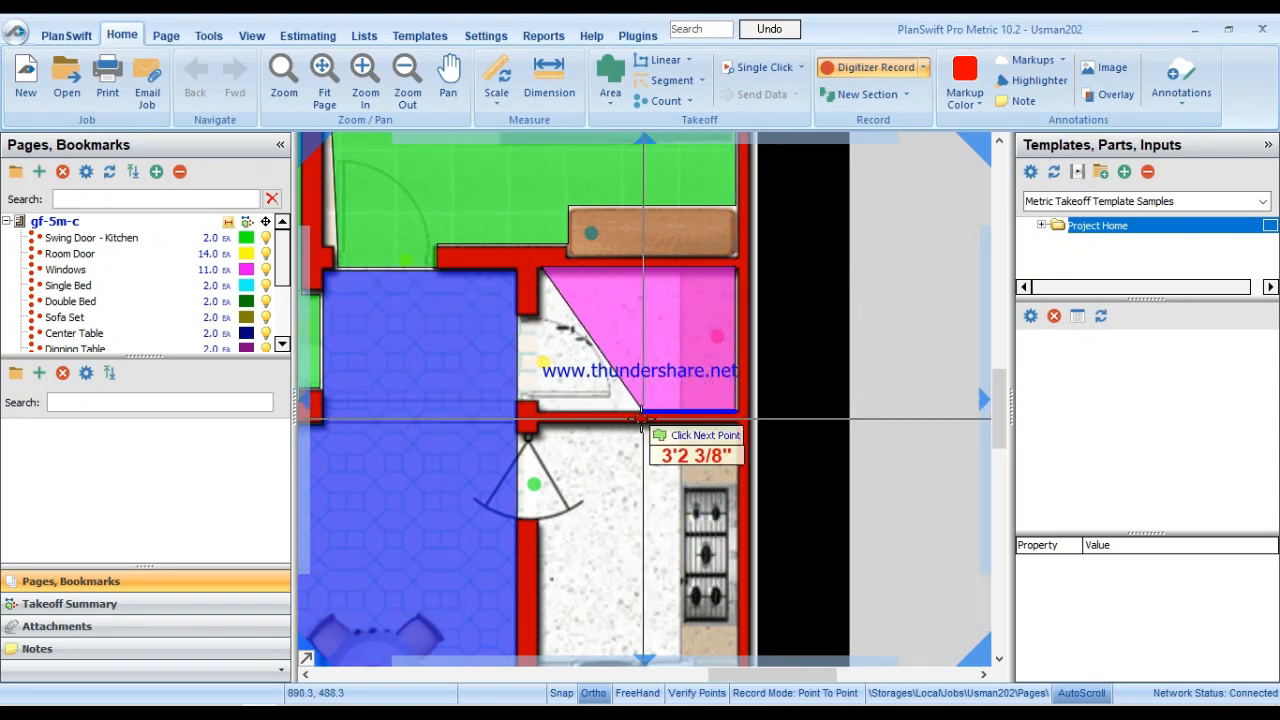
click(539, 407)
click(517, 397)
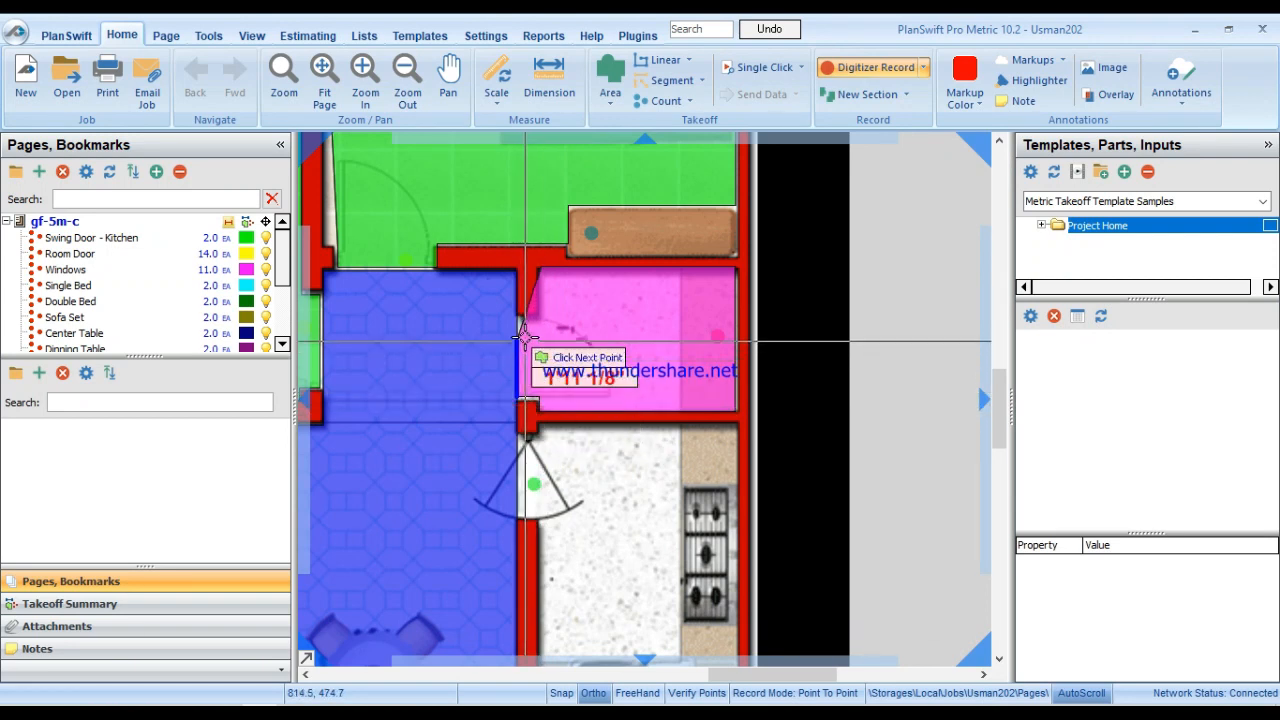
click(517, 316)
click(541, 315)
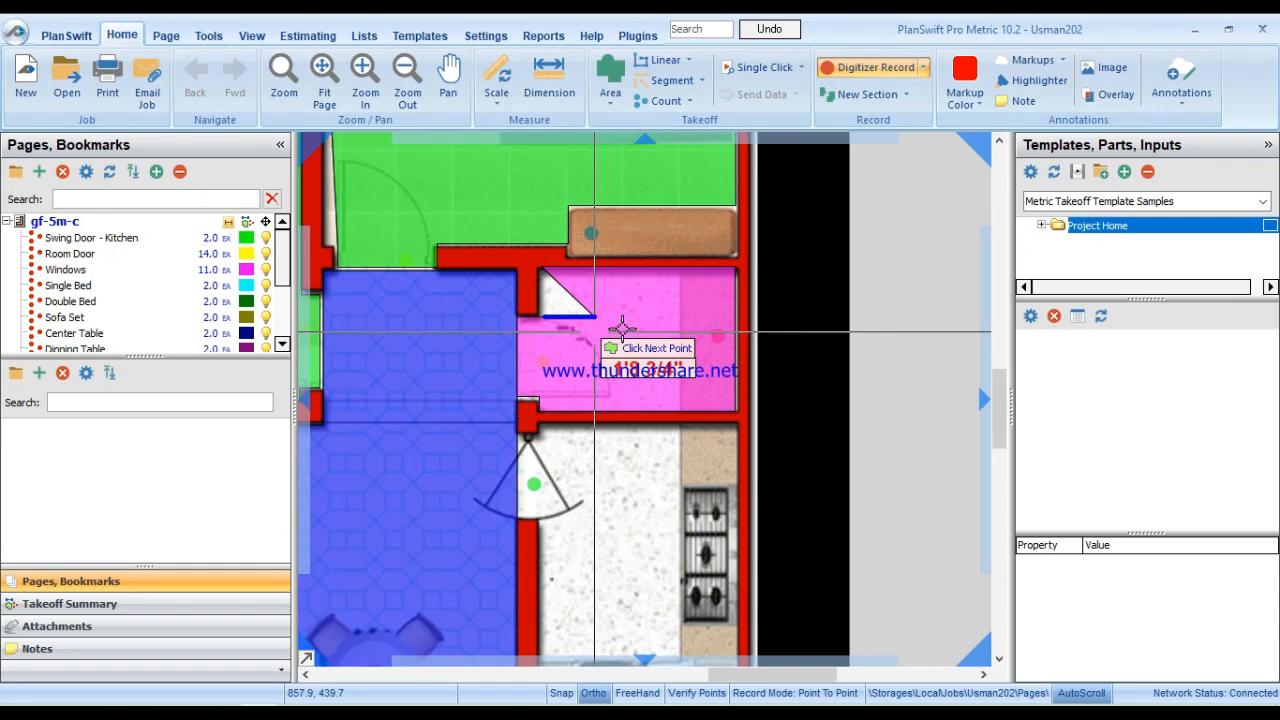
key(Escape)
Add a new Chips section for the right kitchen, tracing its walls, the porch-side window recess and the swing door opening.
right_click(628, 351)
click(697, 310)
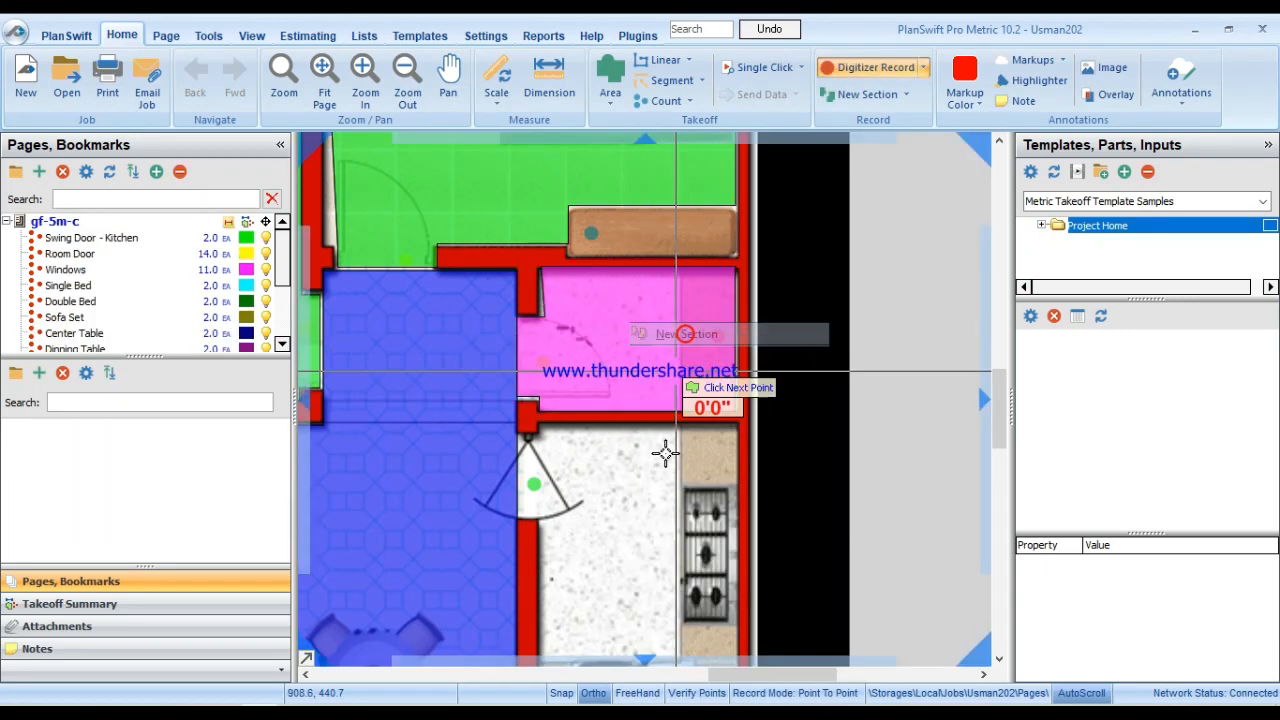
scroll(680, 309, down, 3)
click(531, 189)
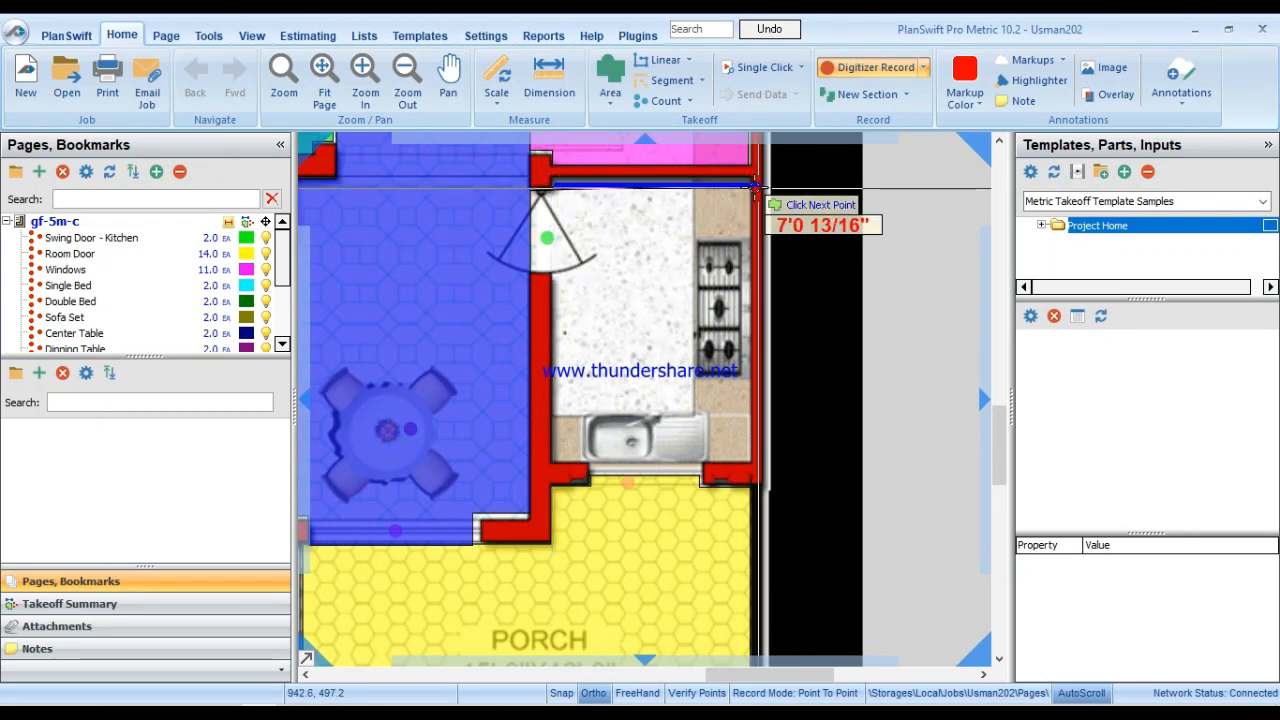
click(756, 186)
click(757, 464)
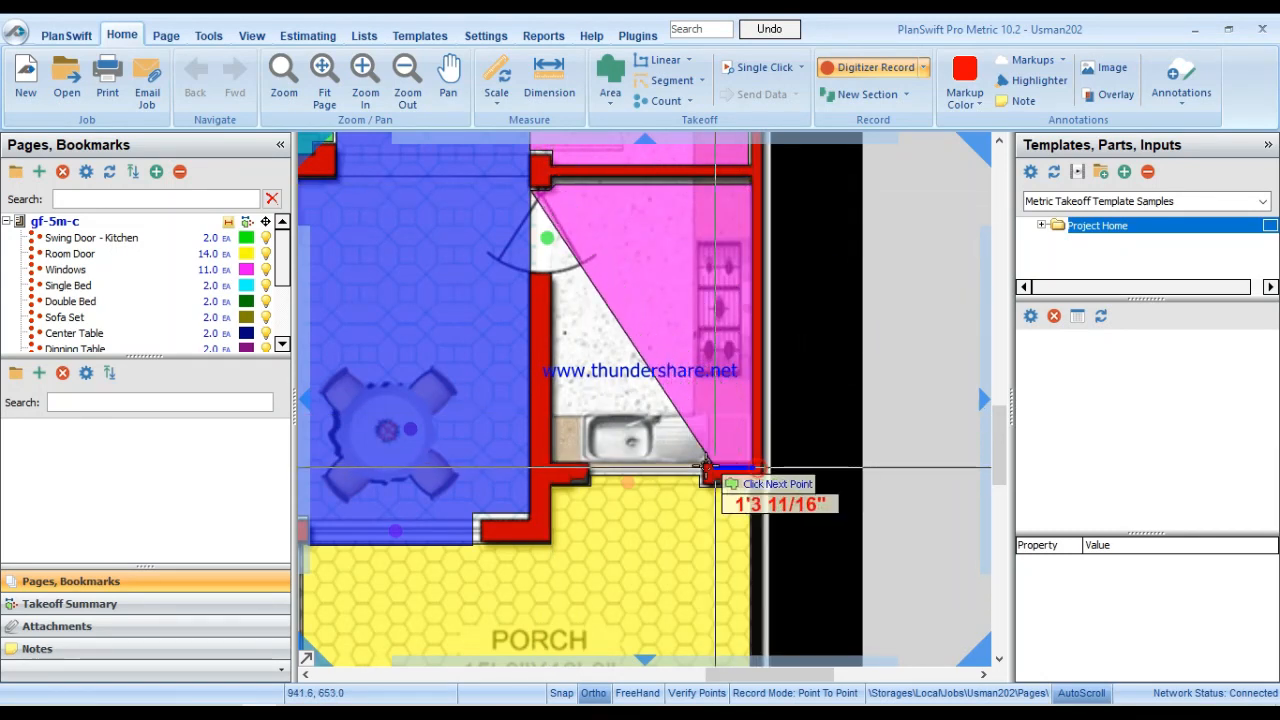
click(700, 464)
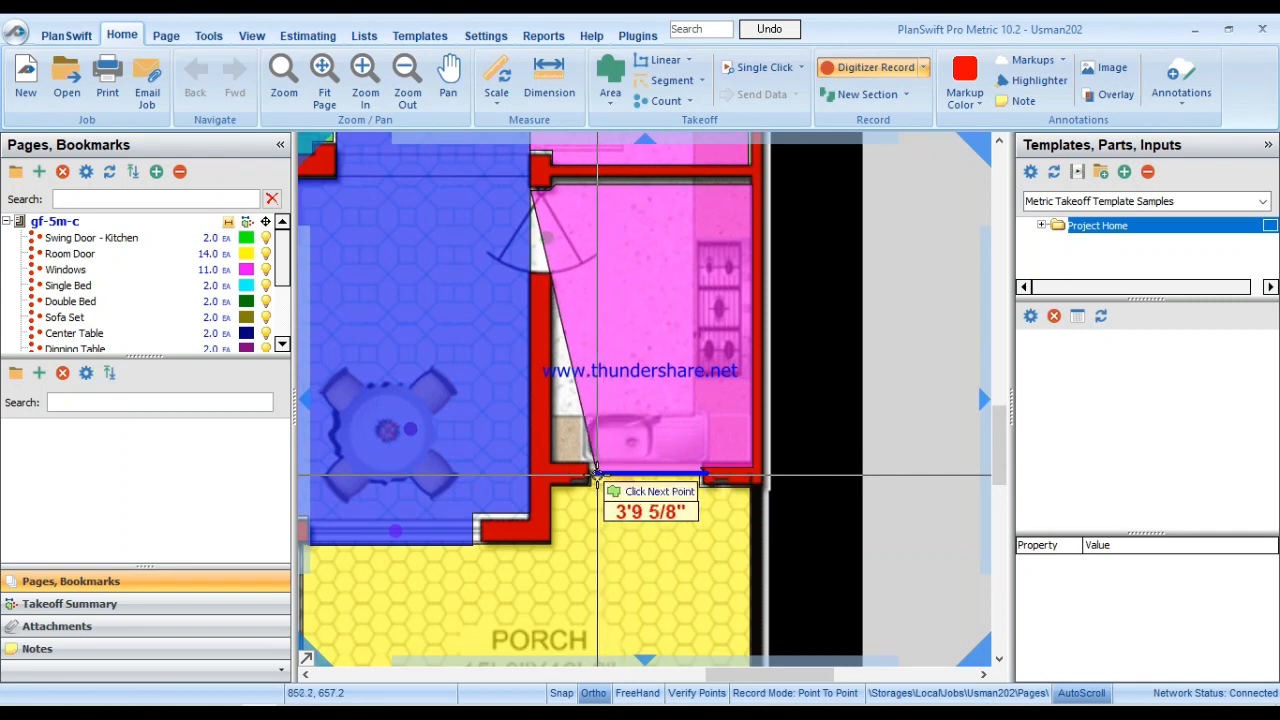
click(594, 468)
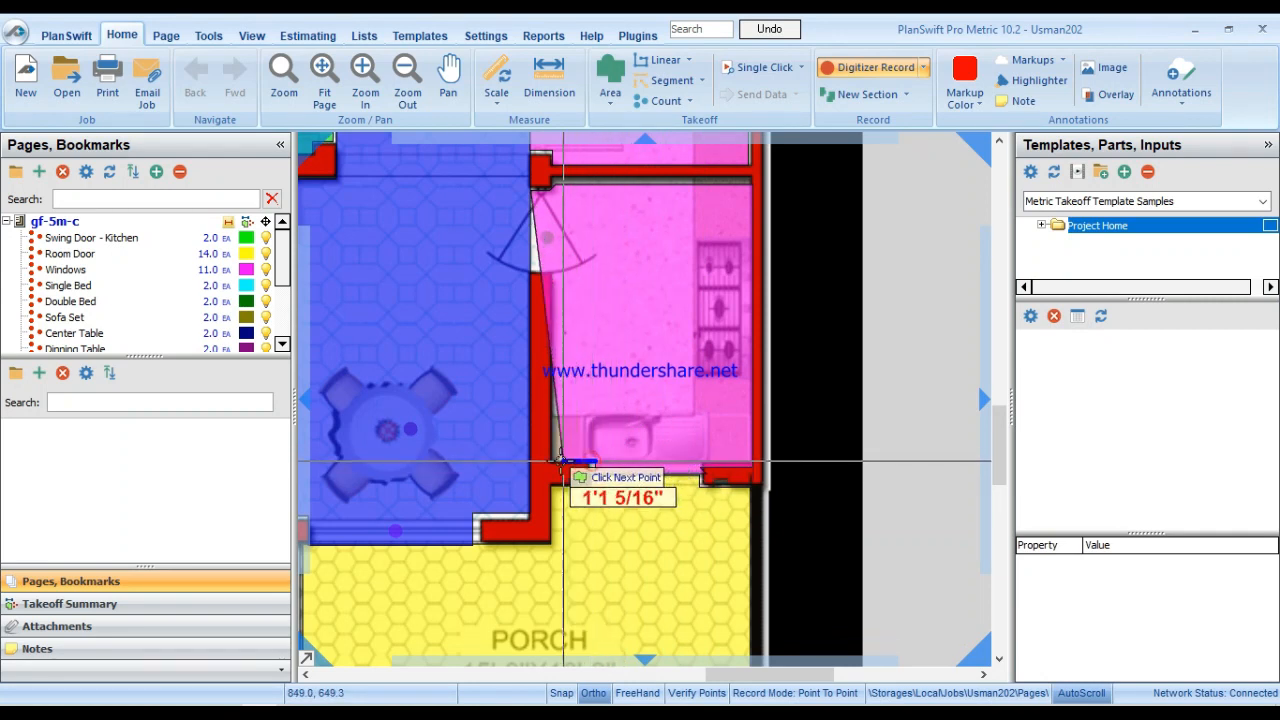
click(553, 462)
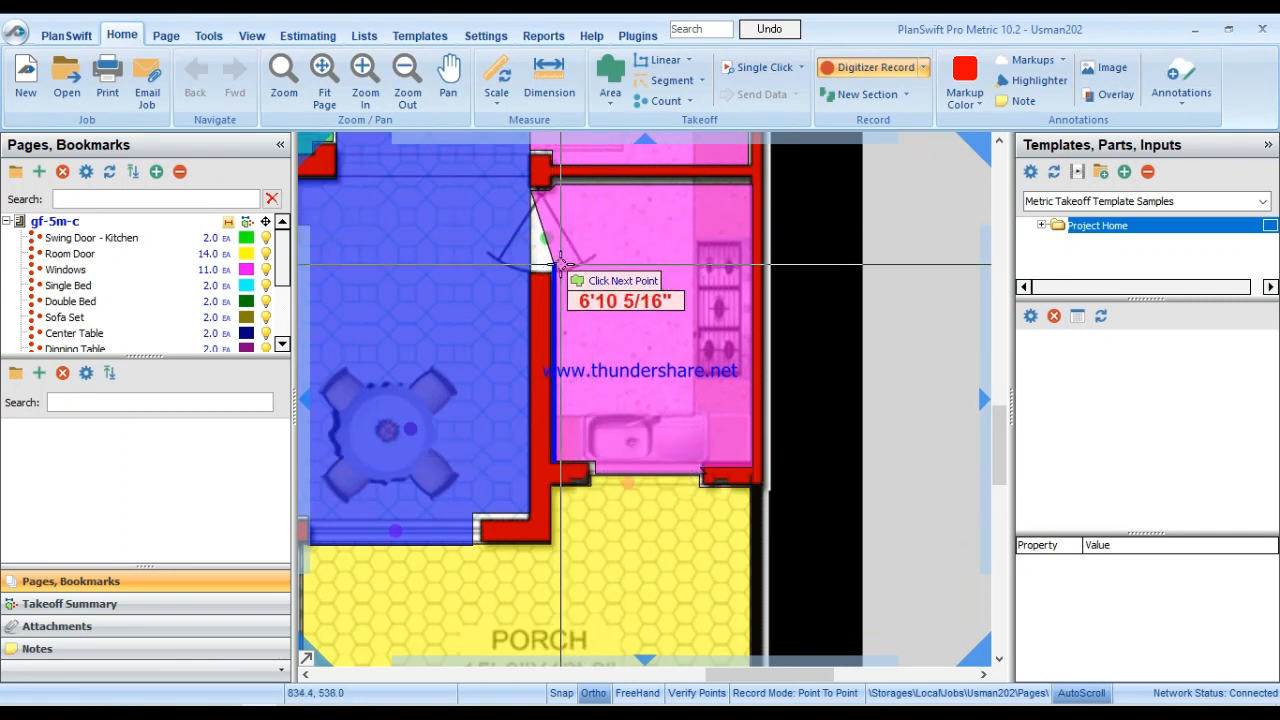
click(547, 274)
click(531, 271)
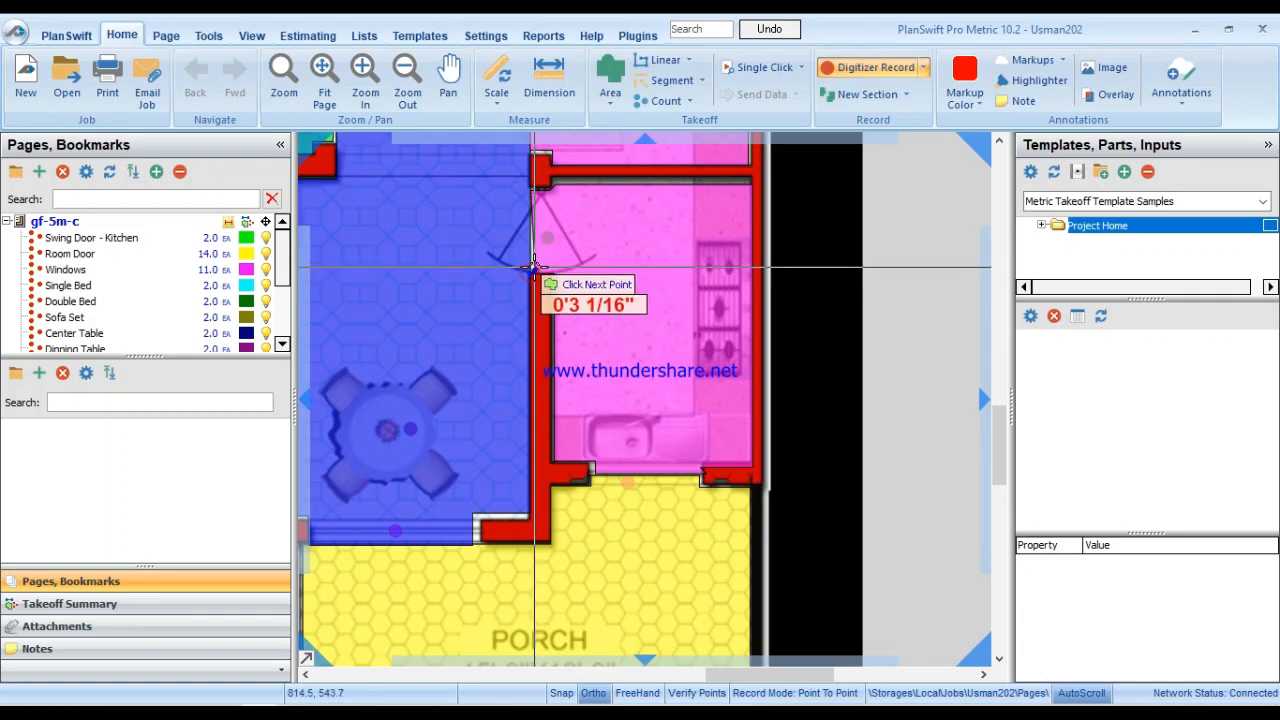
key(Escape)
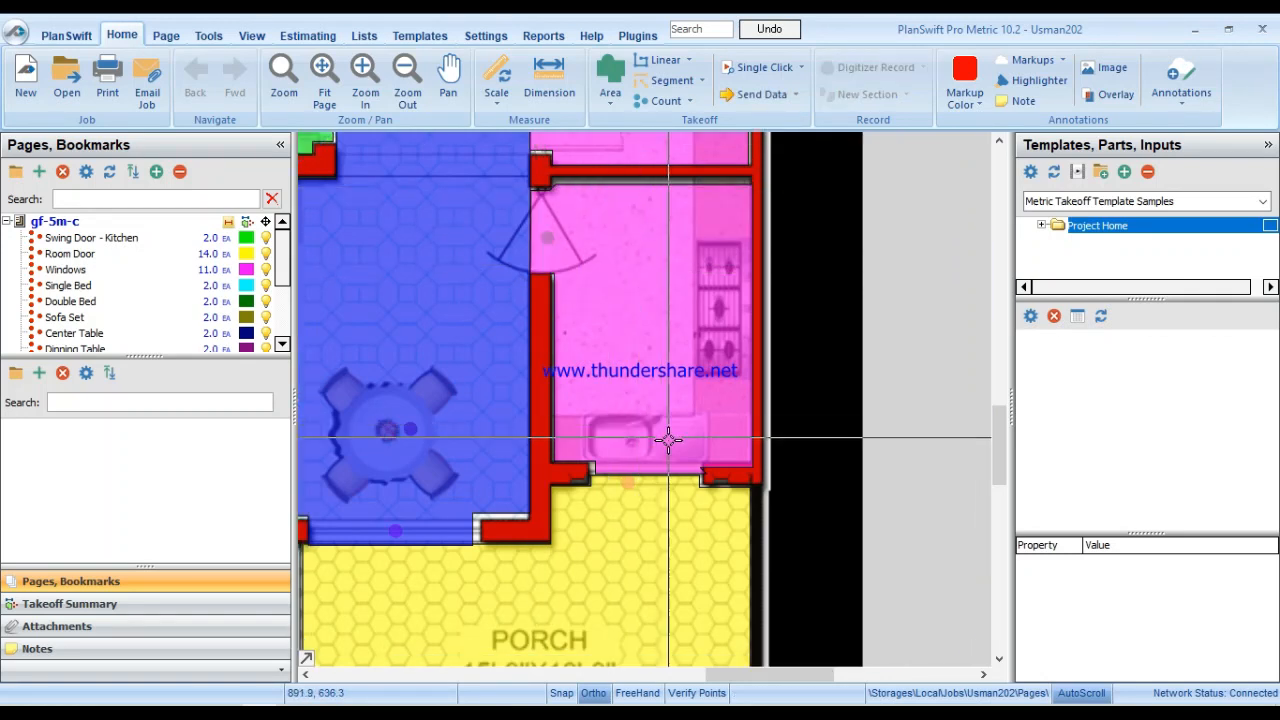
Start a new Chips section for the left kitchen, tracing from the outer corner along the upper wall and down the swing door opening.
right_click(637, 291)
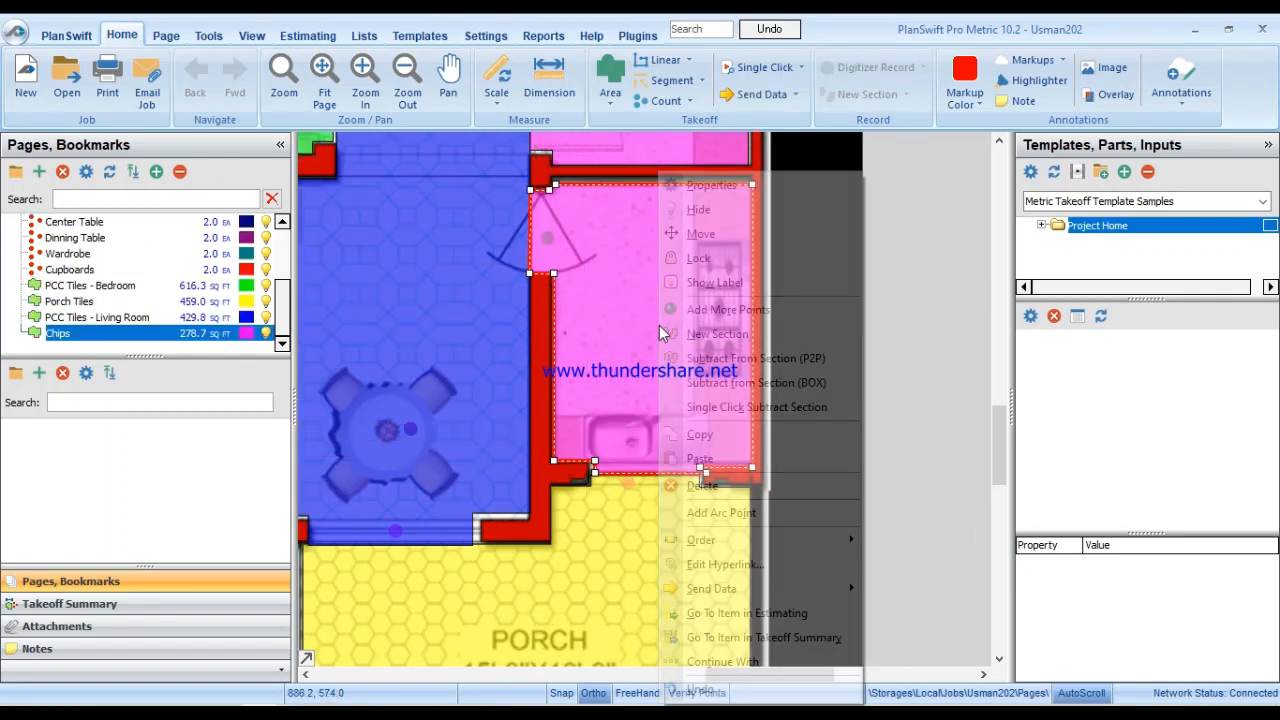
click(710, 339)
scroll(501, 427, down, 5)
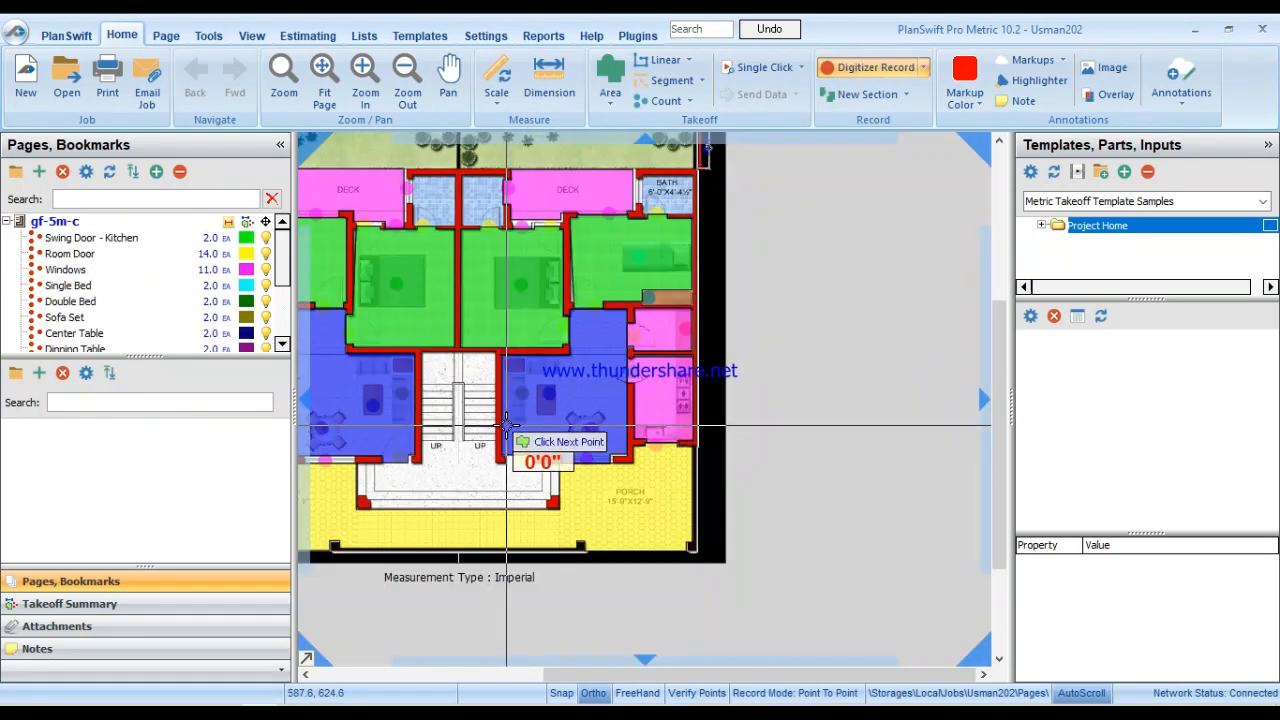
drag(469, 417, 770, 390)
scroll(574, 390, up, 4)
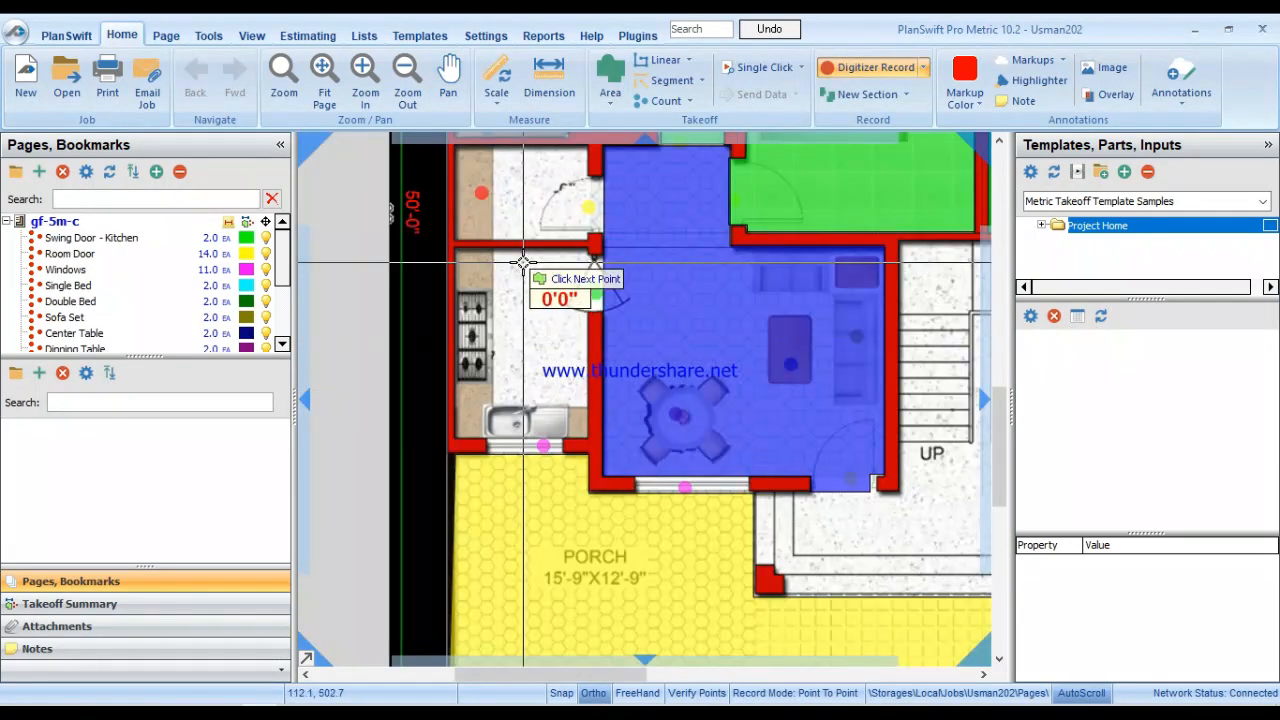
drag(855, 298, 391, 394)
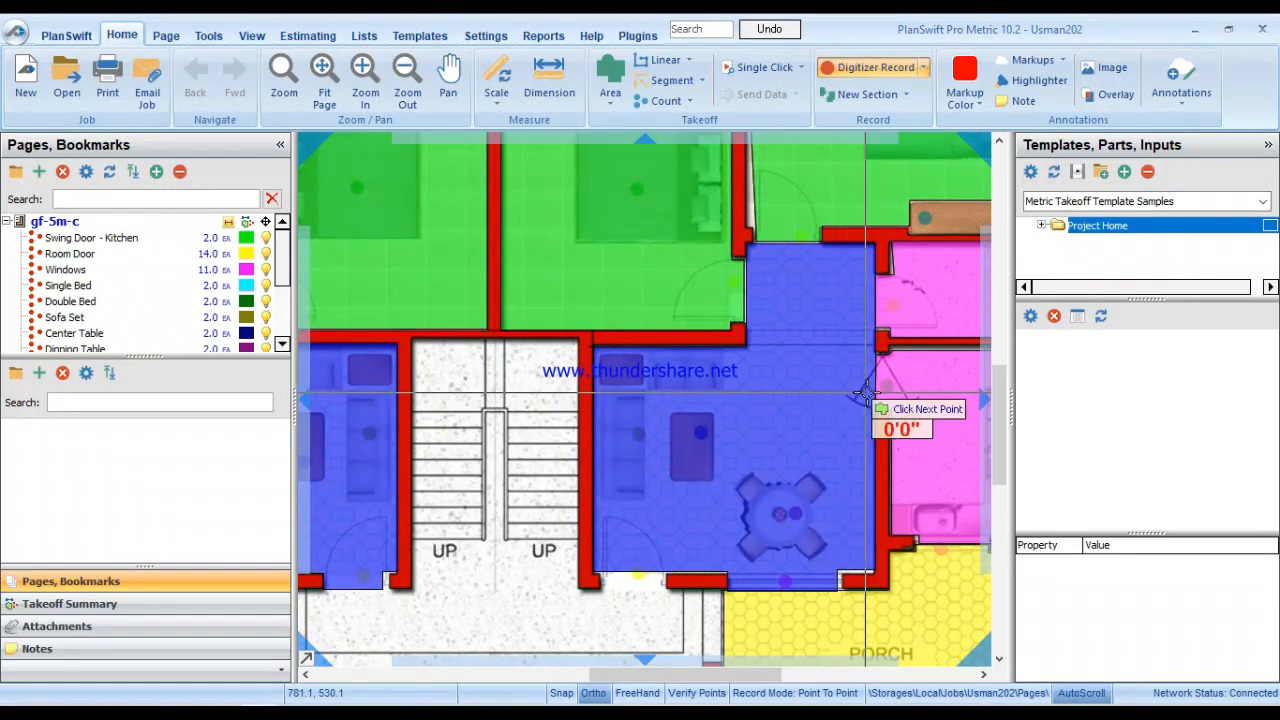
scroll(183, 349, down, 2)
scroll(183, 345, down, 1)
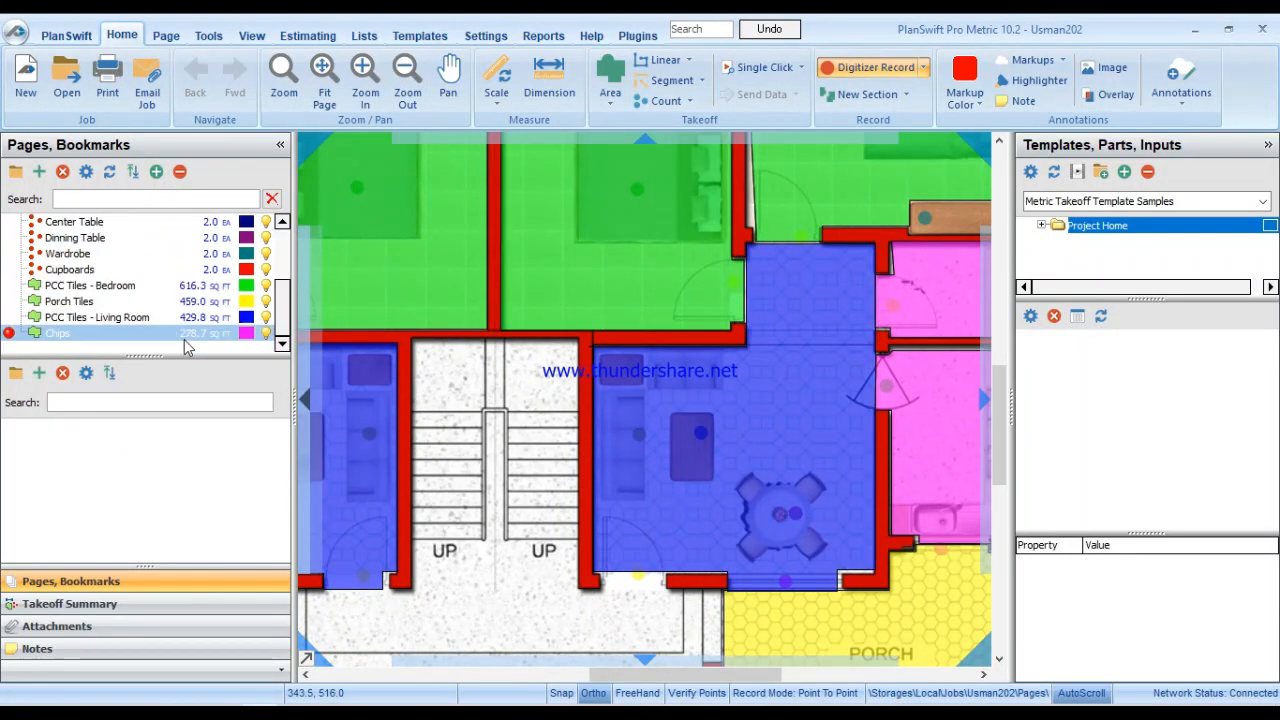
drag(528, 400, 984, 347)
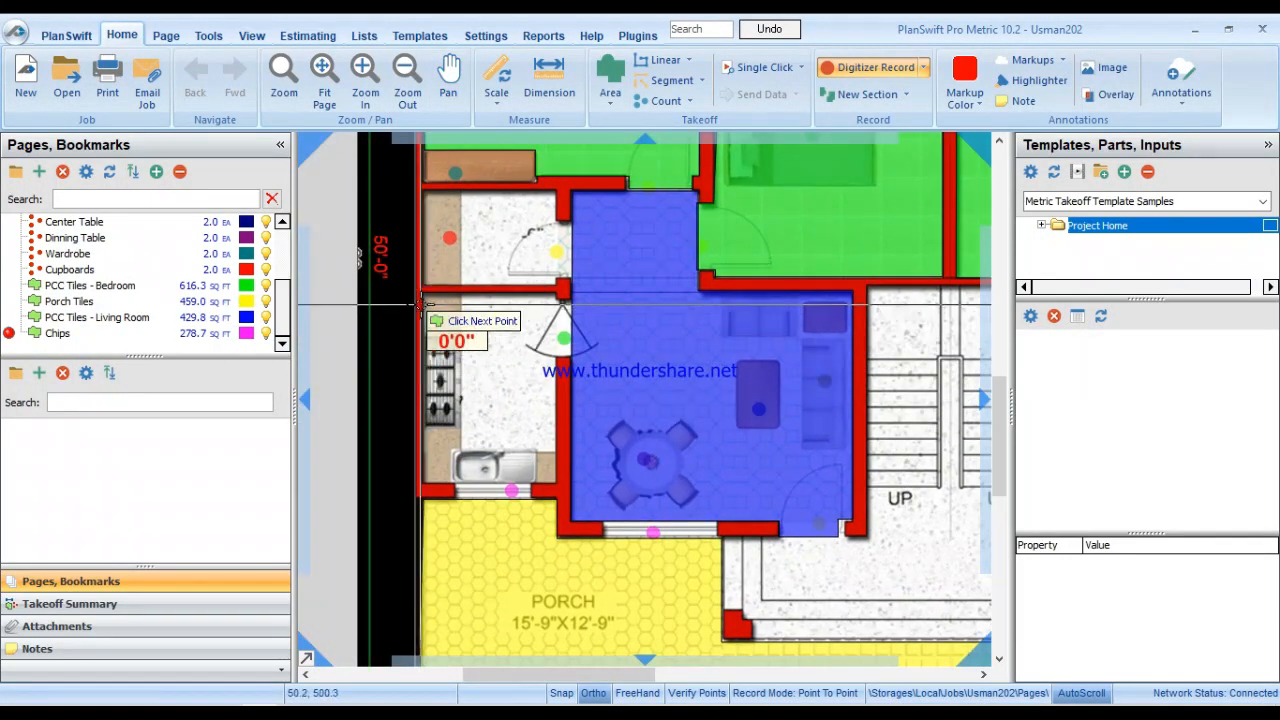
click(617, 108)
click(424, 298)
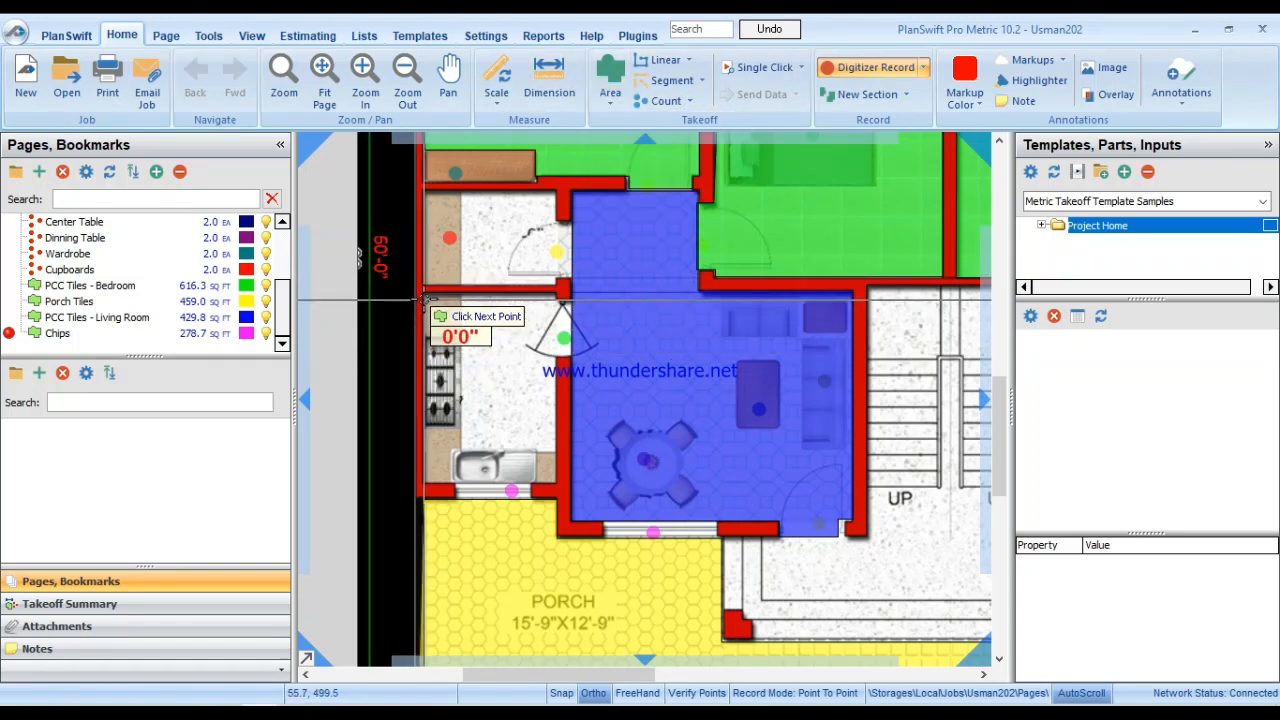
click(564, 299)
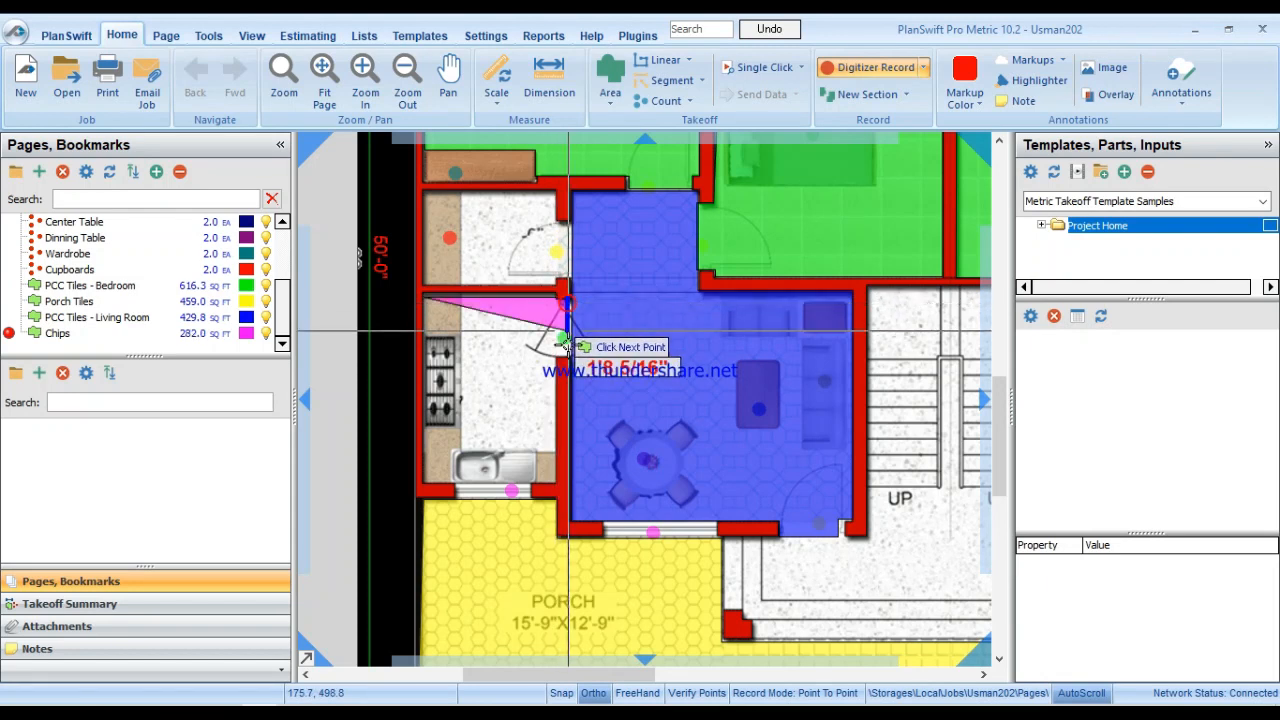
click(562, 348)
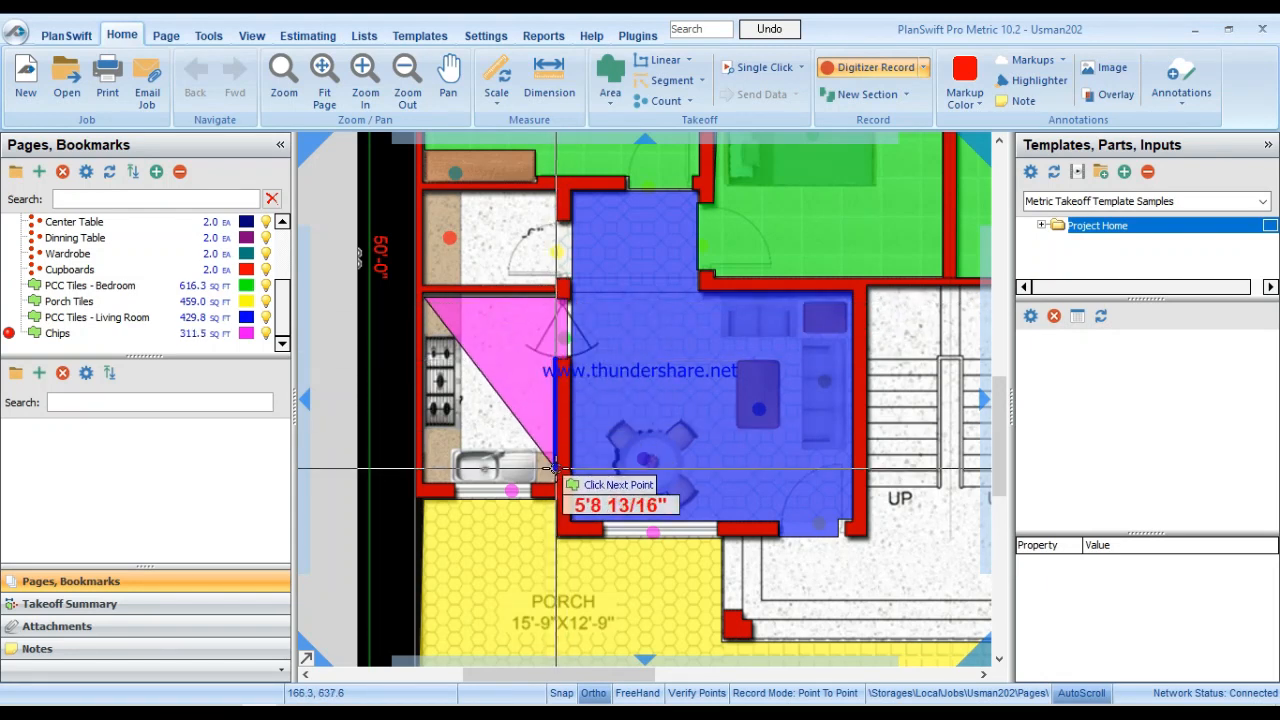
Trace the left kitchen's lower wall around the porch-side window recess to the outer corner, finishing its Chips area.
click(522, 486)
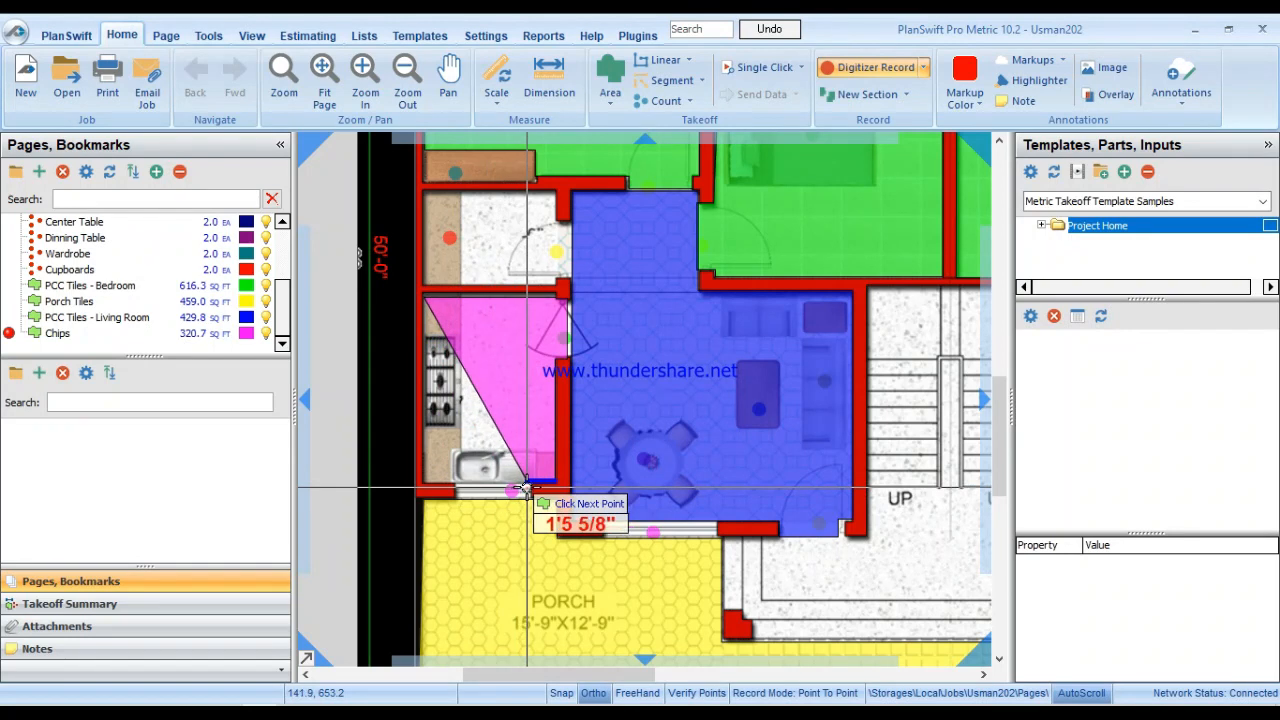
click(530, 498)
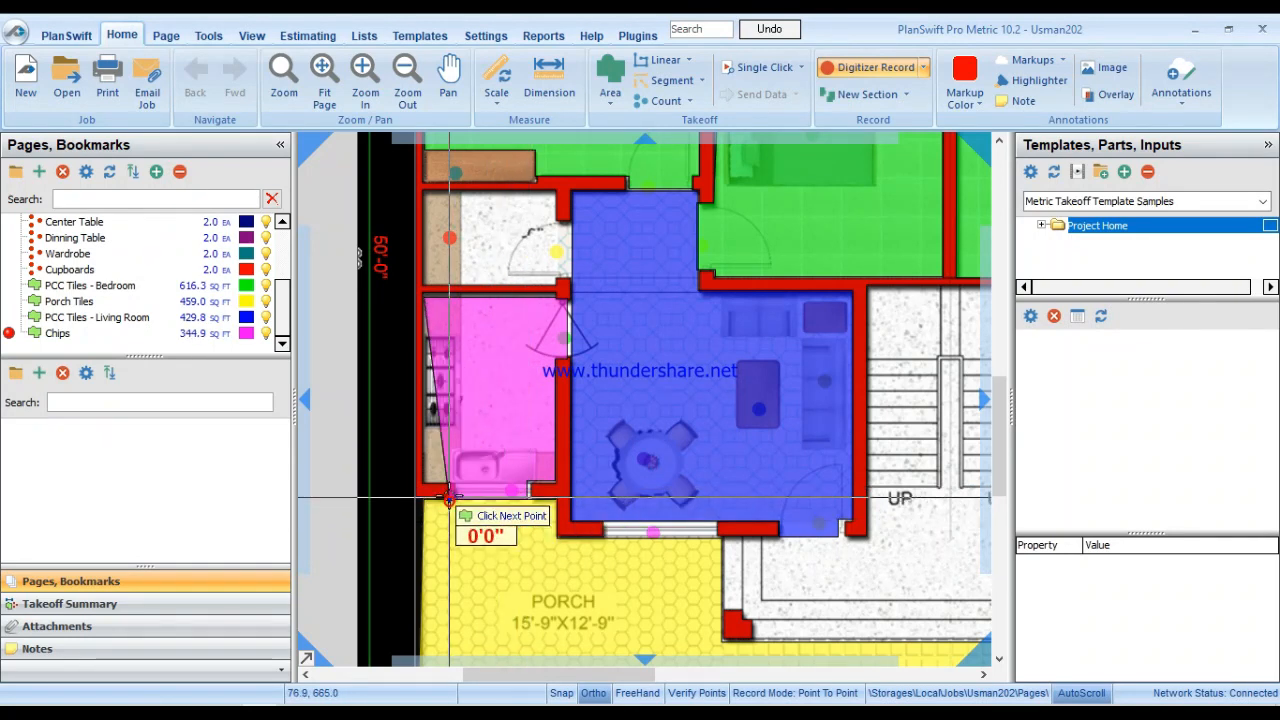
click(422, 484)
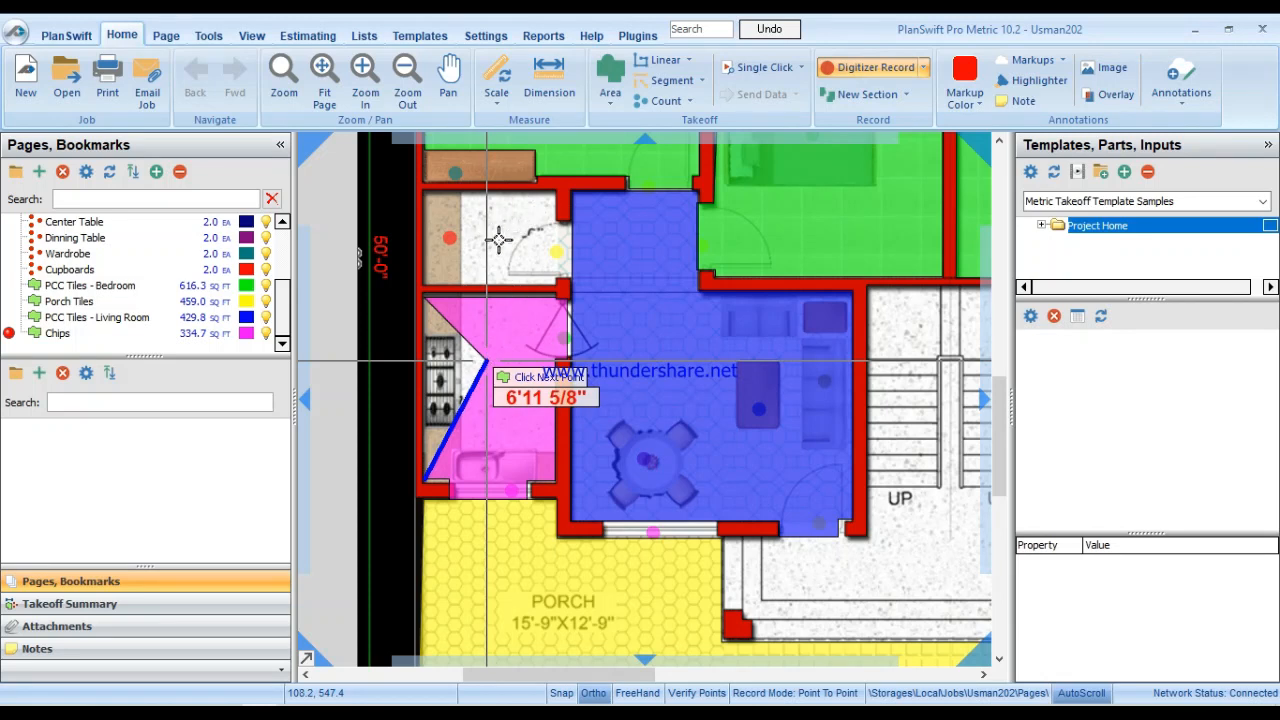
key(Escape)
Add a new Chips section for the small room above the left kitchen, tracing its walls and the door opening.
drag(457, 200, 535, 330)
click(605, 519)
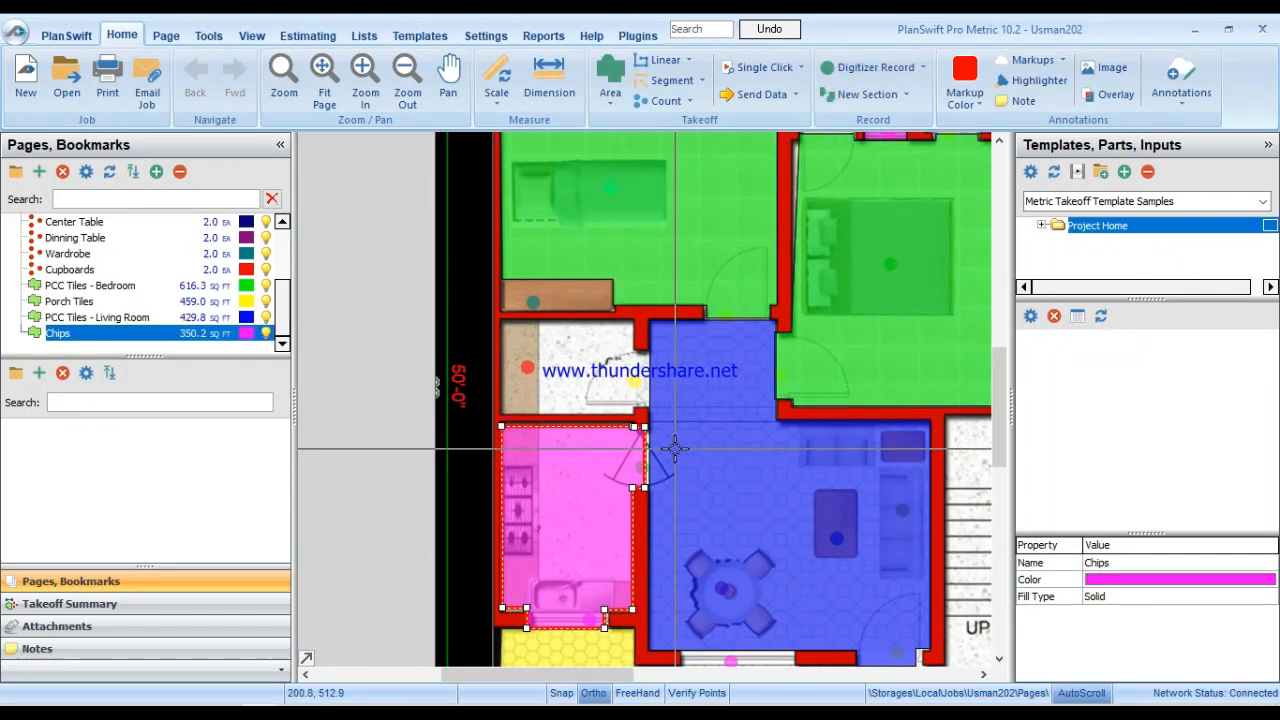
right_click(583, 517)
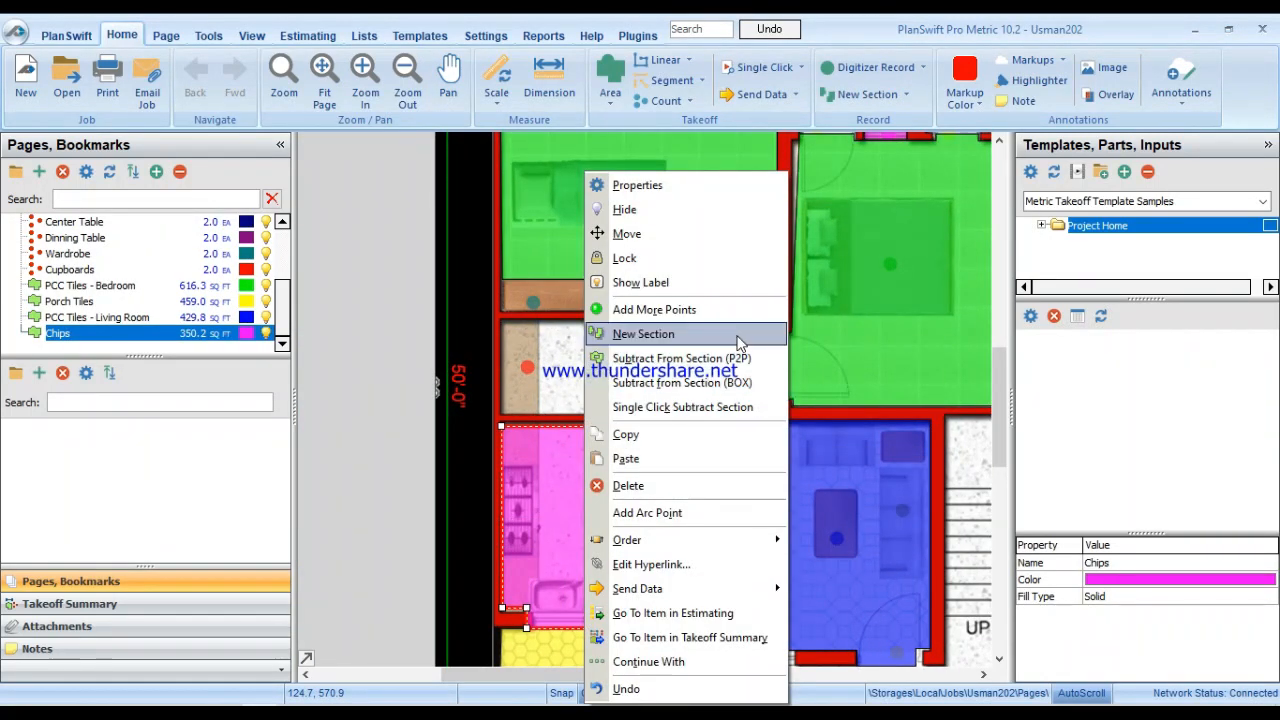
click(494, 322)
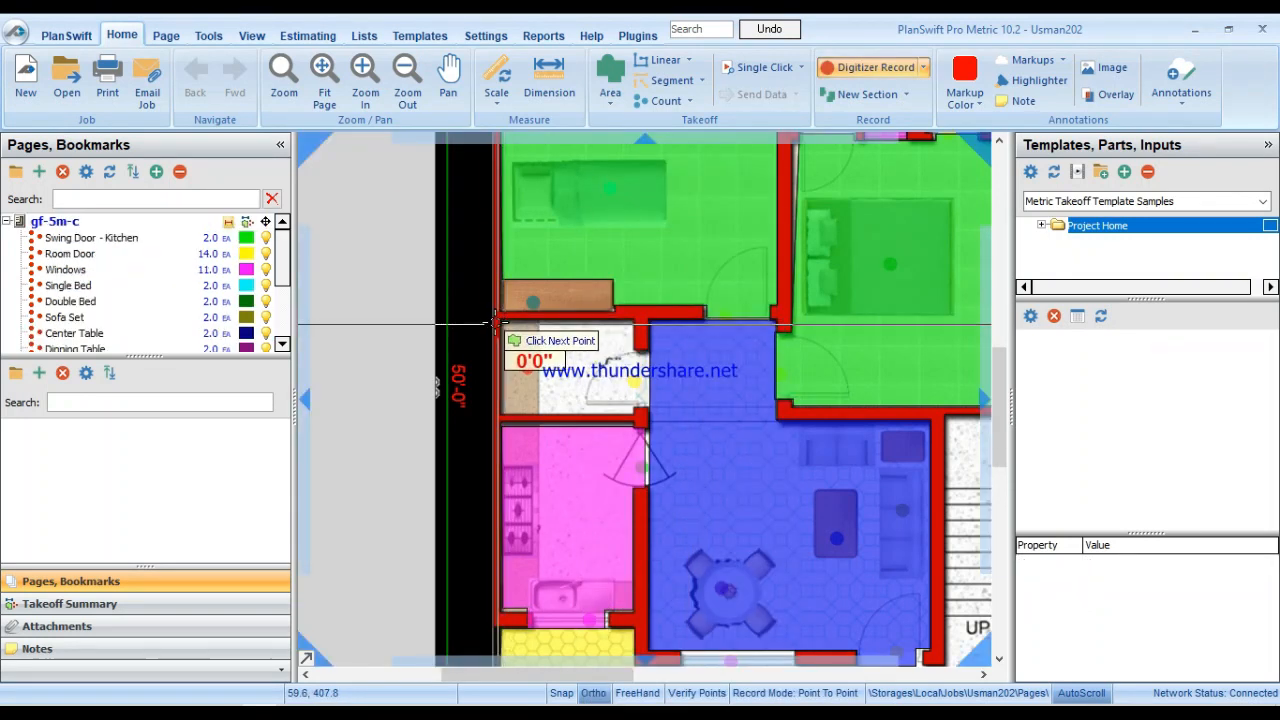
click(633, 322)
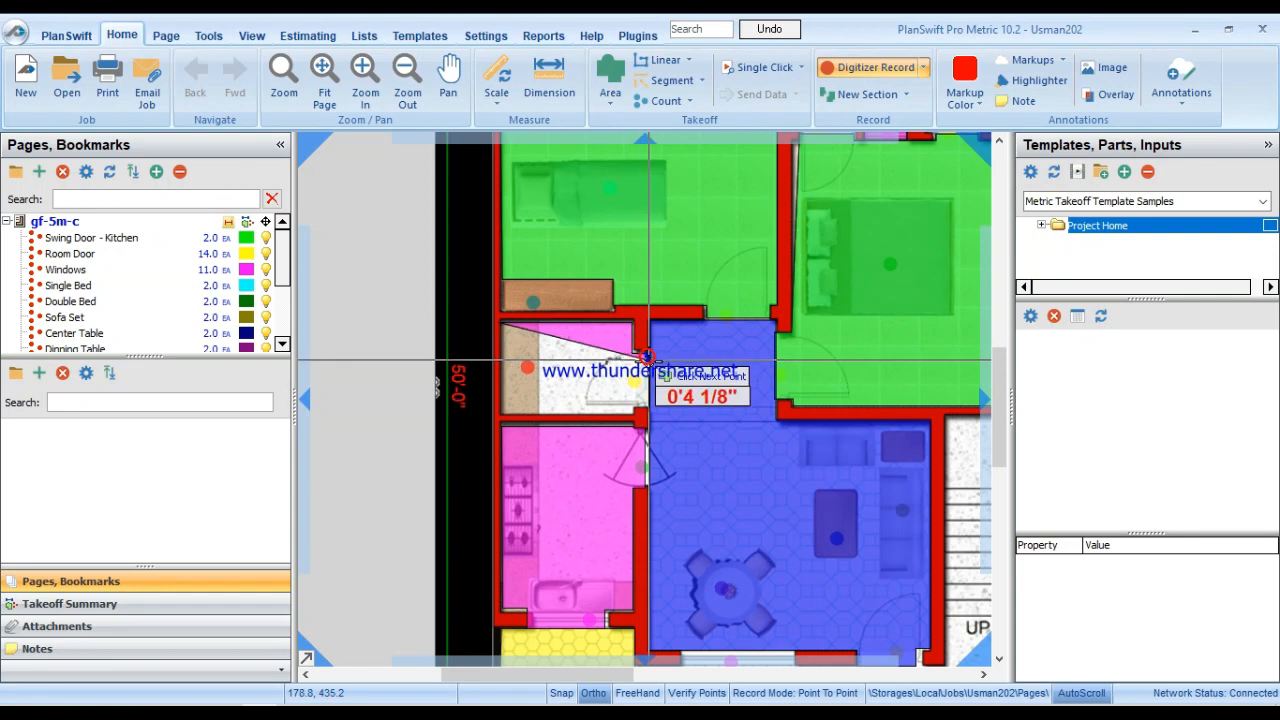
click(630, 412)
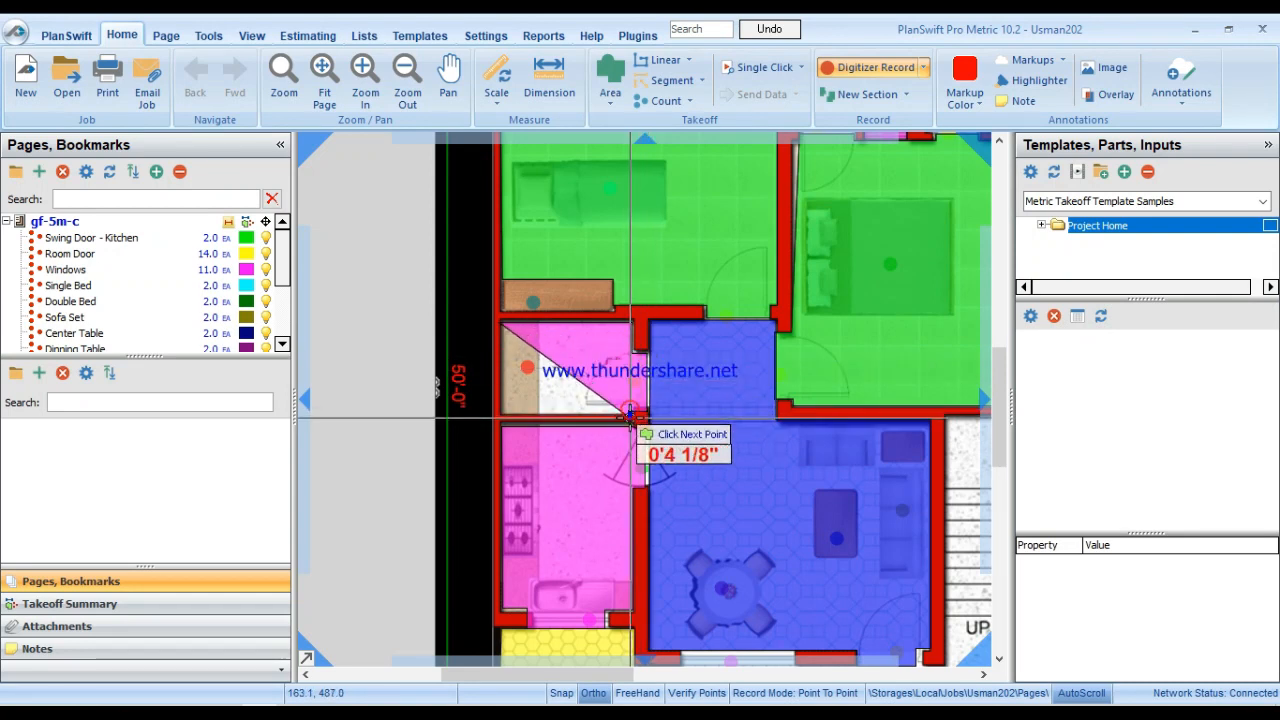
click(500, 417)
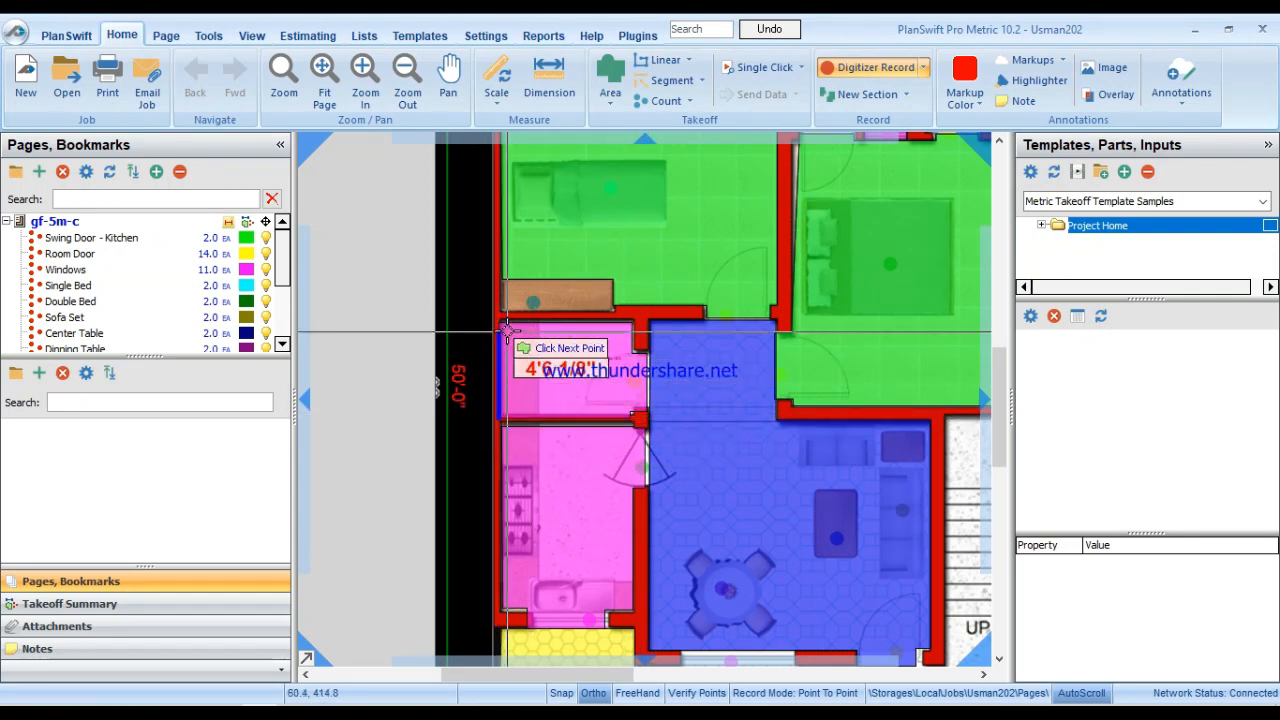
click(499, 323)
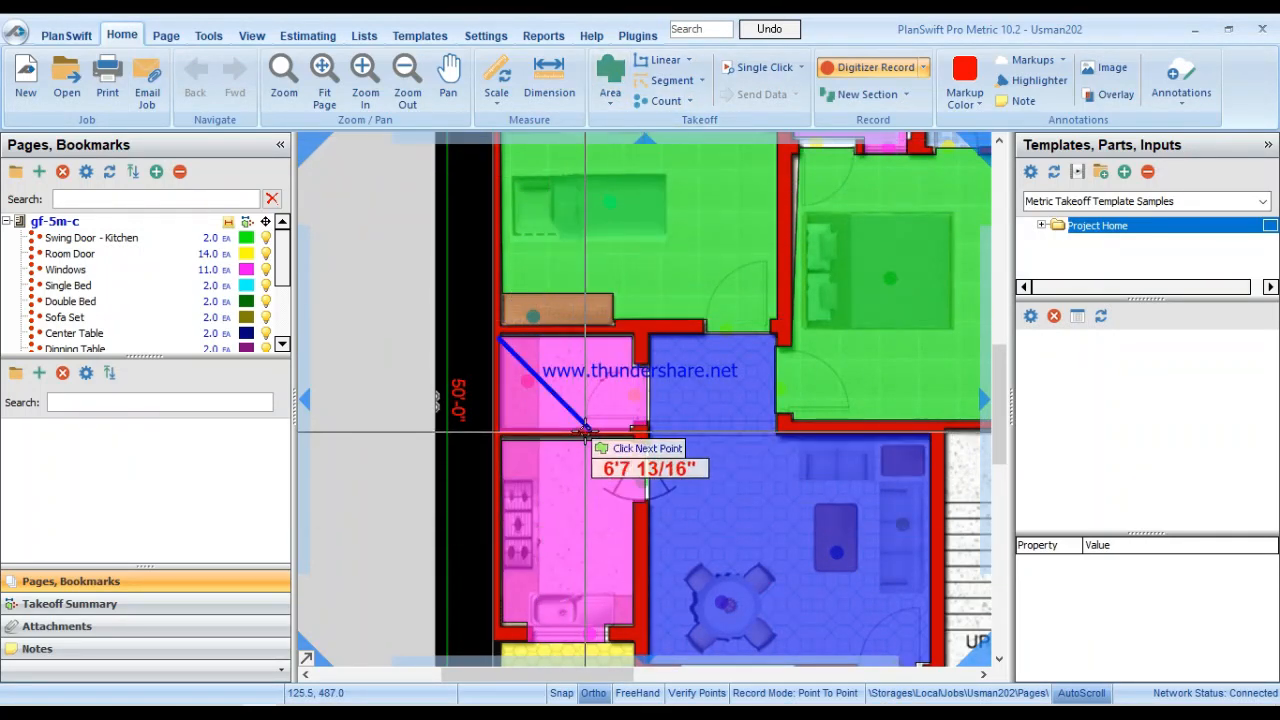
key(Escape)
scroll(780, 590, down, 3)
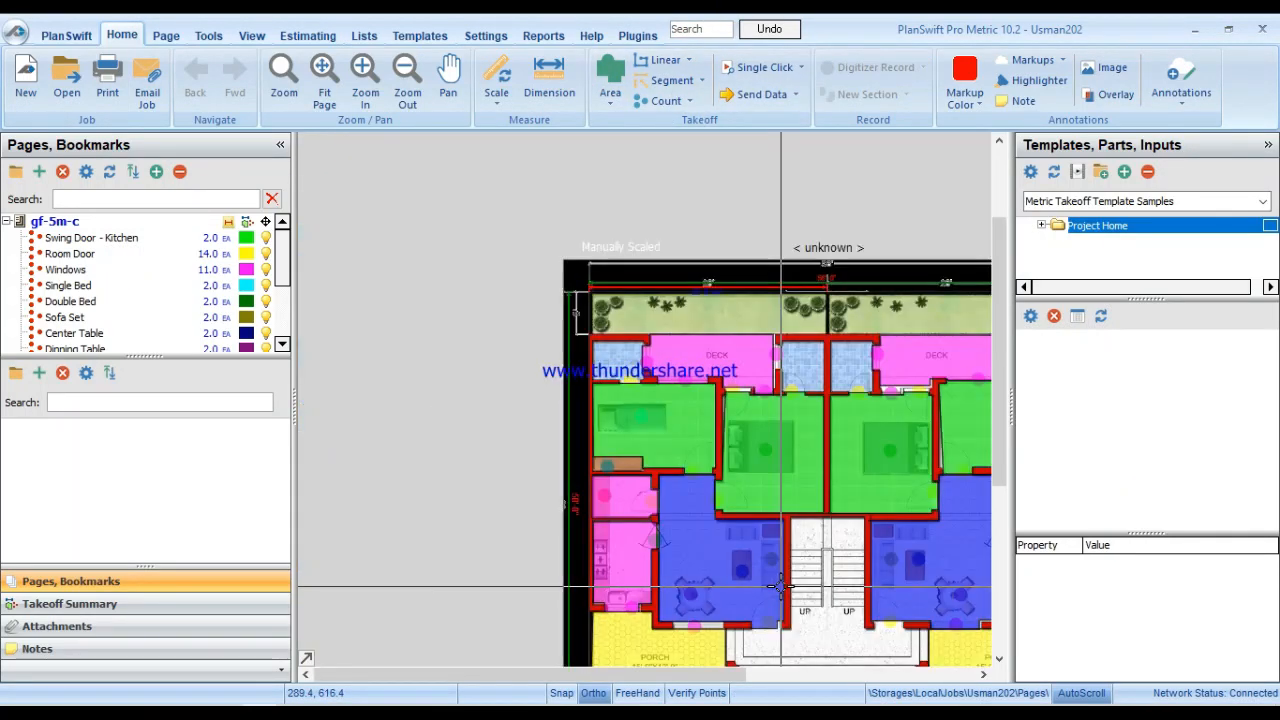
drag(780, 590, 704, 441)
right_click(670, 442)
click(967, 512)
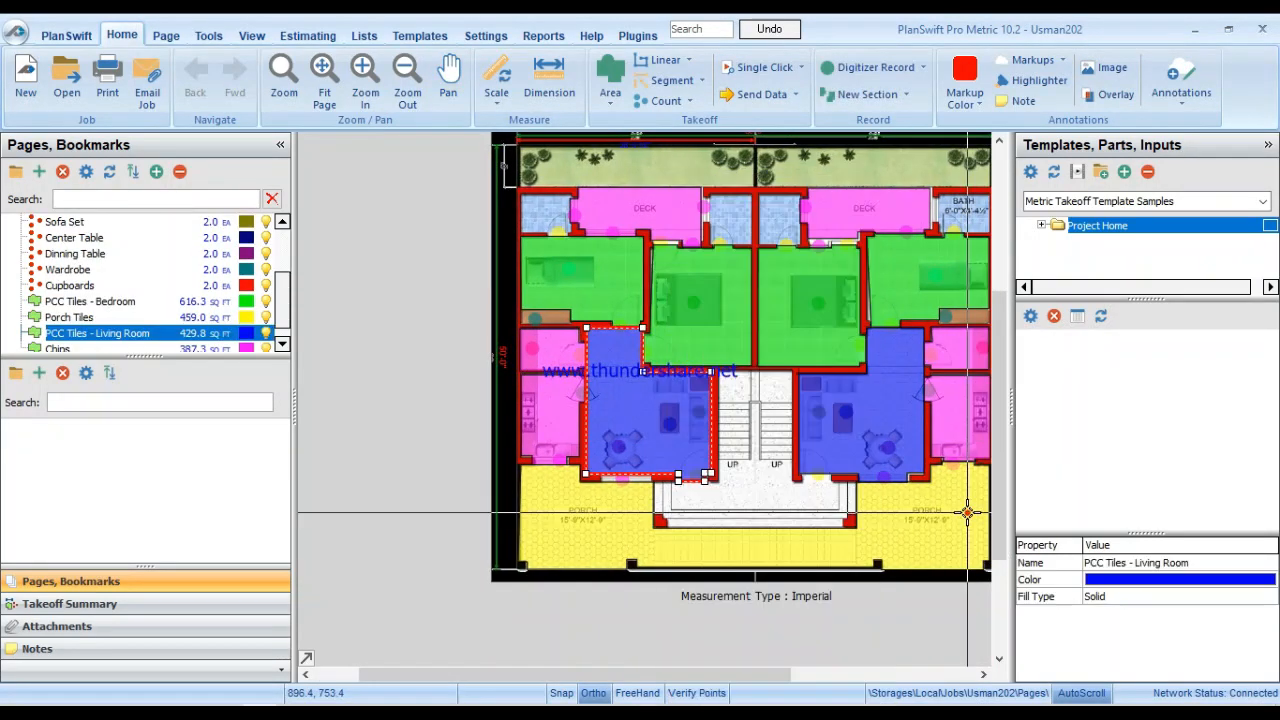
Start a new Chips section for the staircase, tracing its upper wall, right wall and the right living room's door opening.
right_click(556, 420)
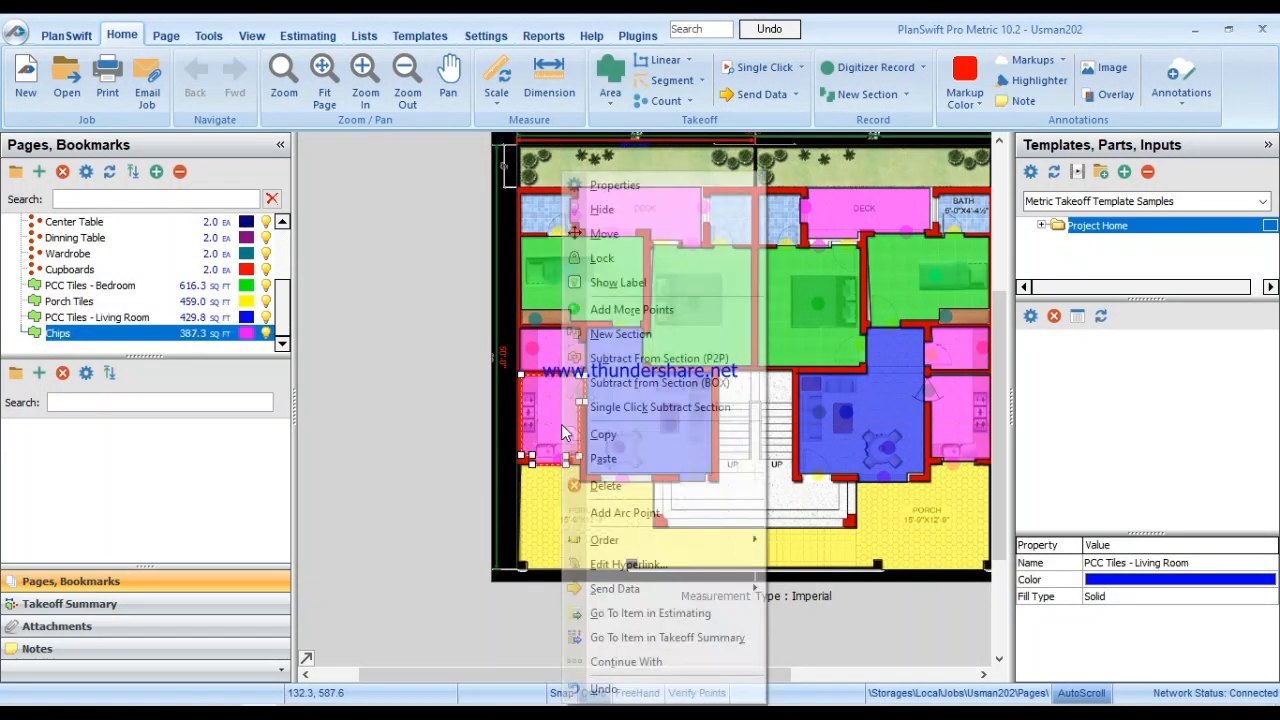
click(620, 334)
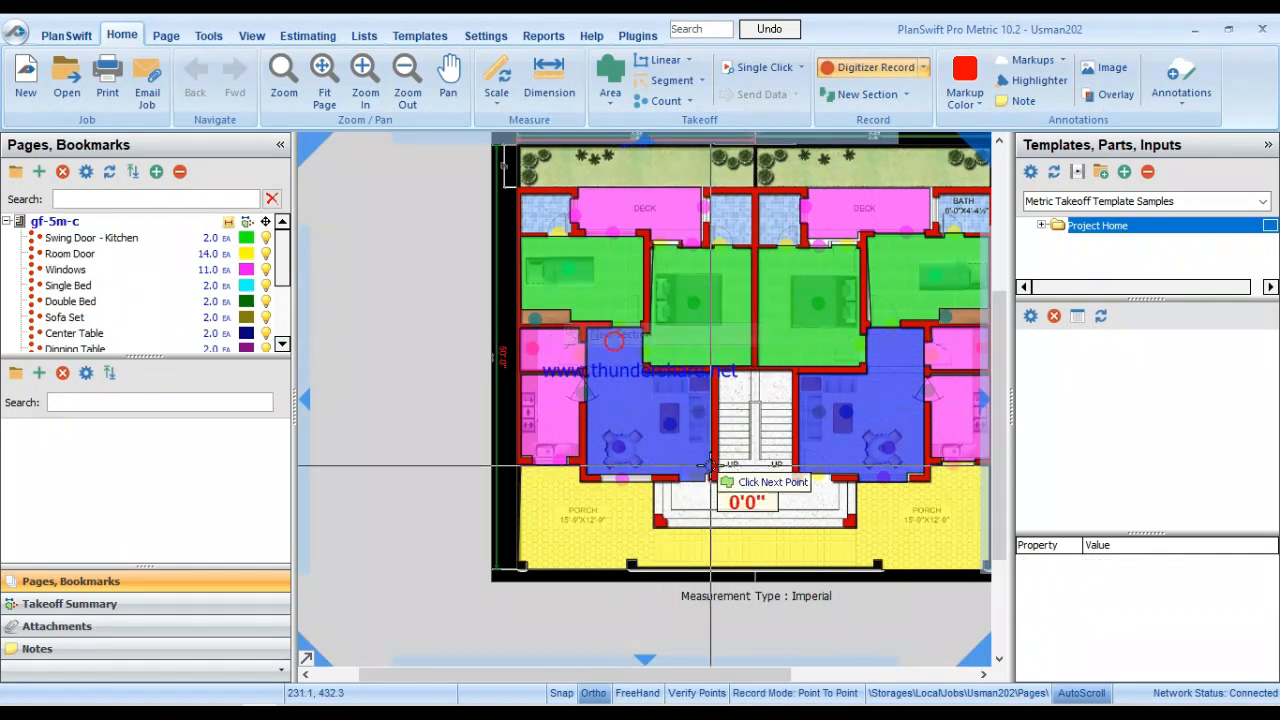
scroll(703, 486, up, 3)
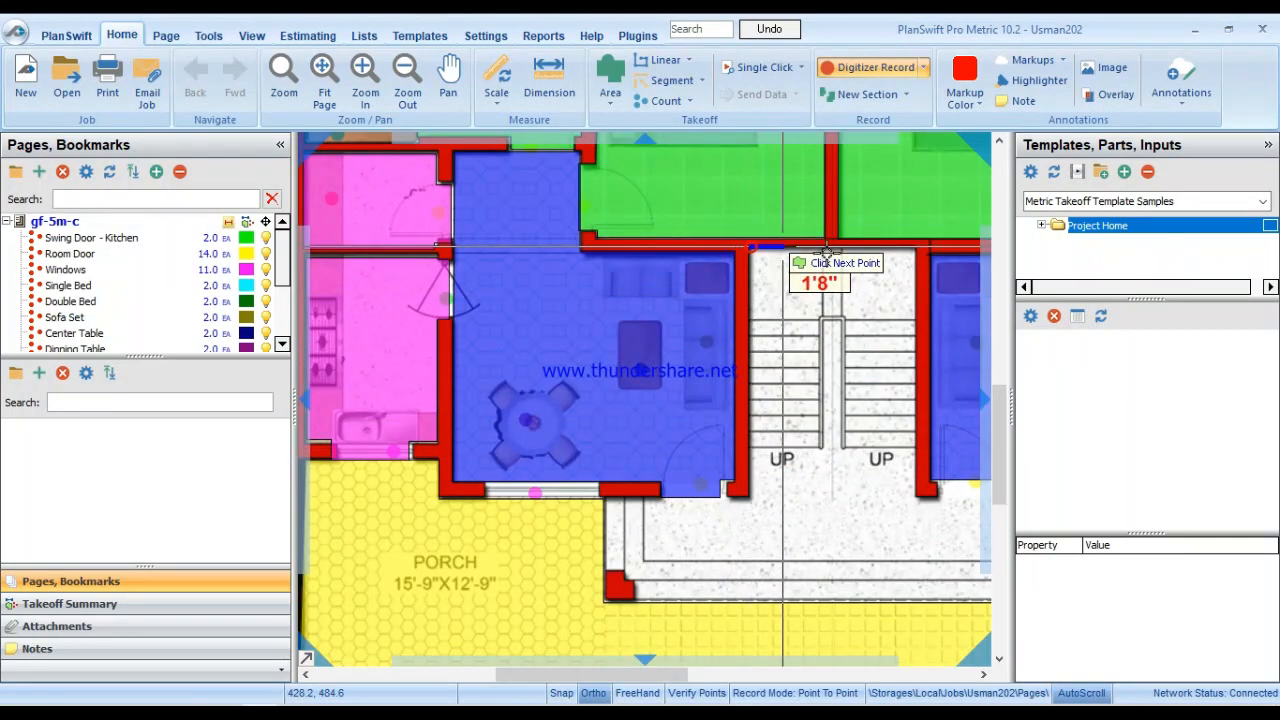
click(913, 246)
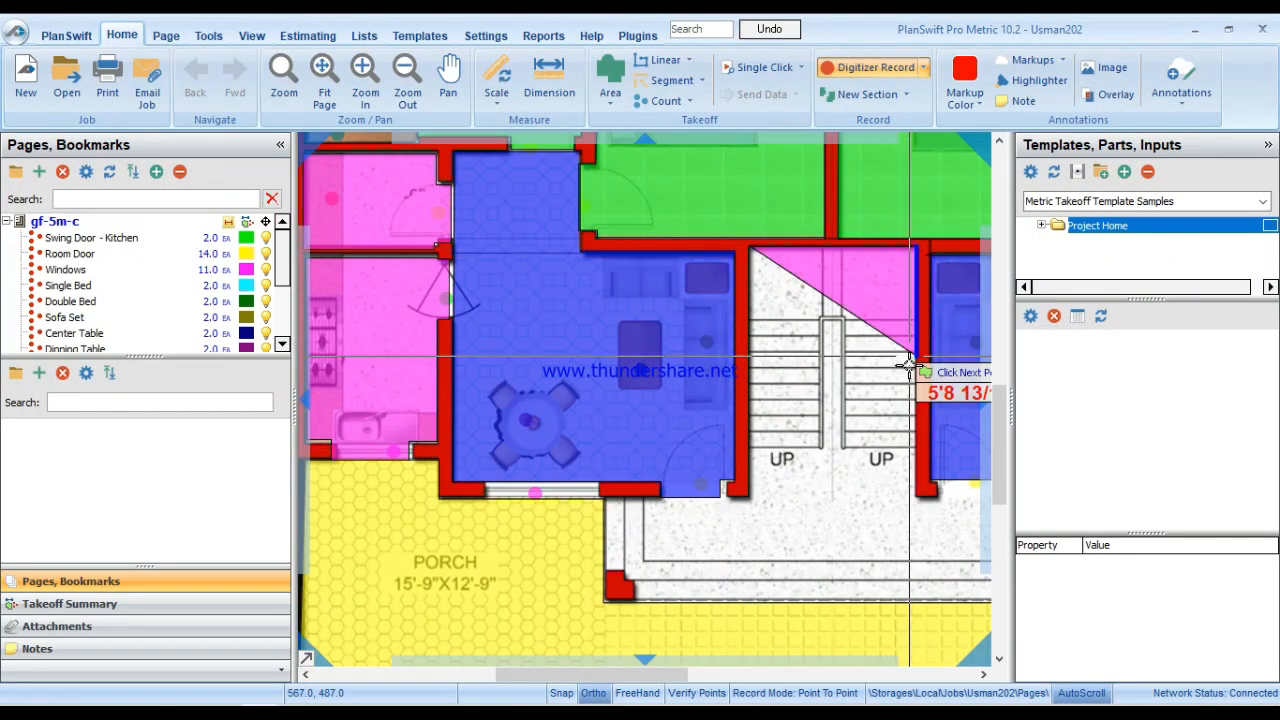
click(916, 505)
drag(952, 565, 708, 487)
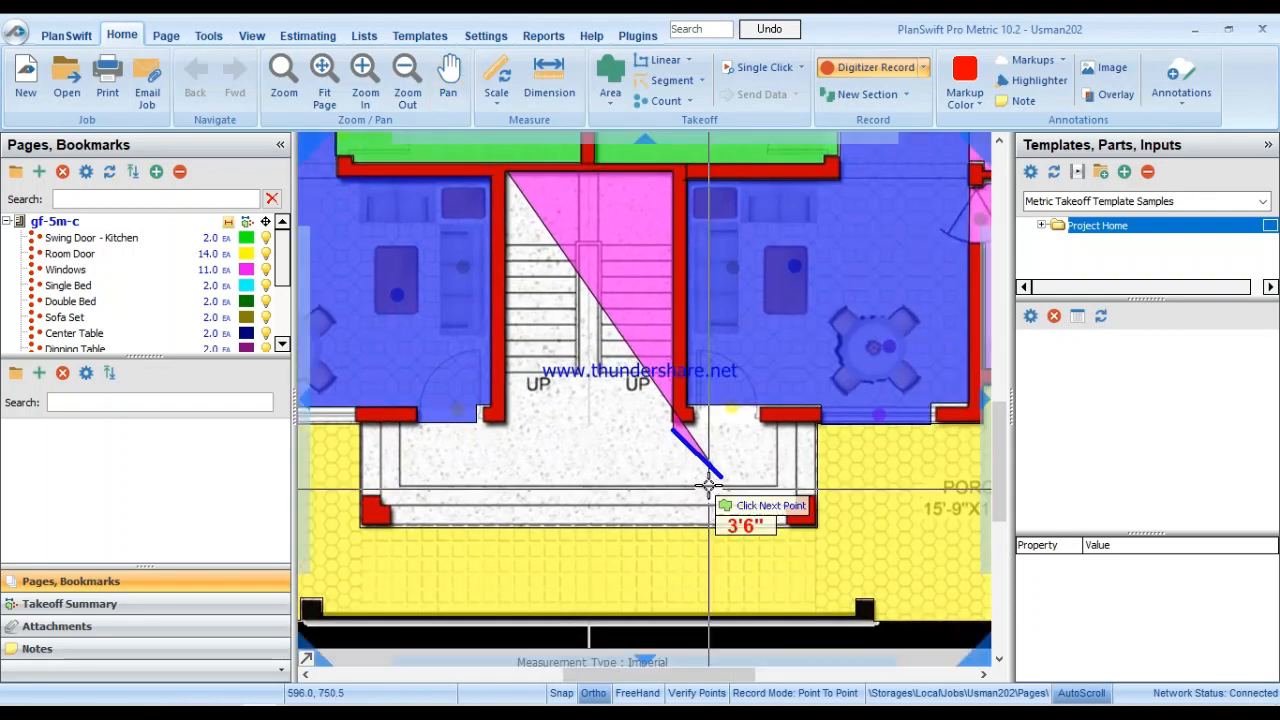
click(700, 430)
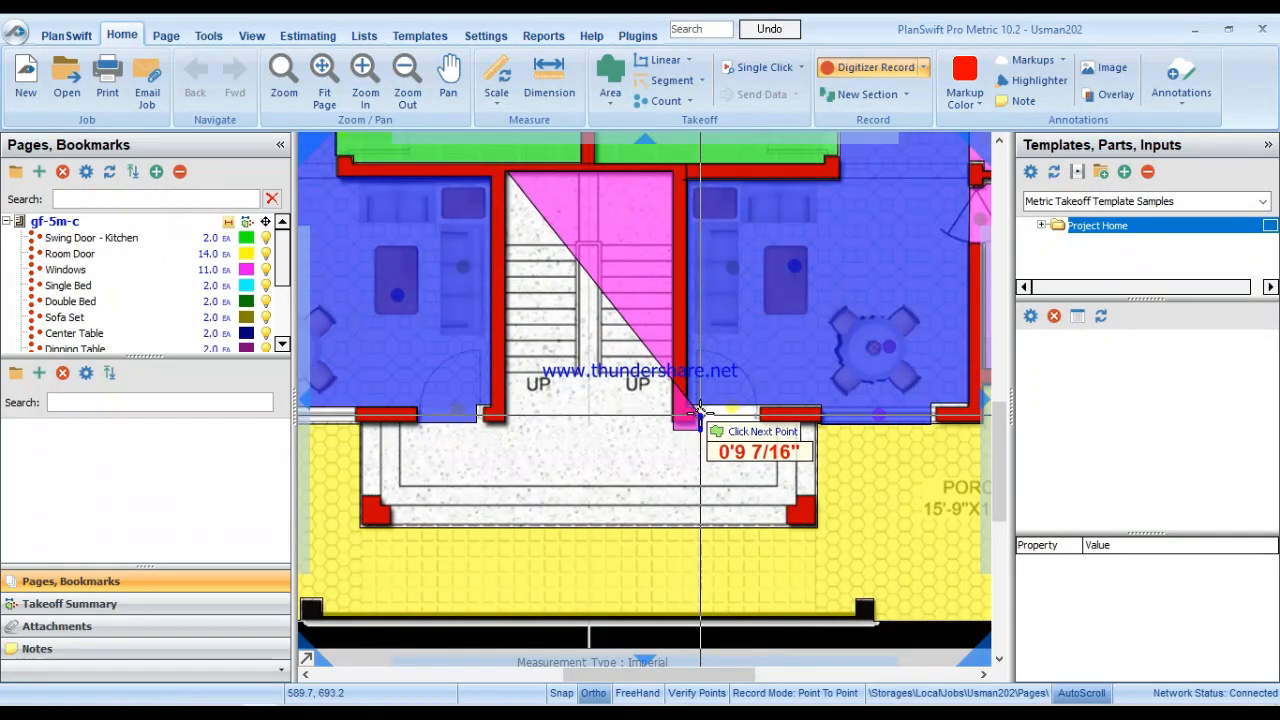
click(762, 407)
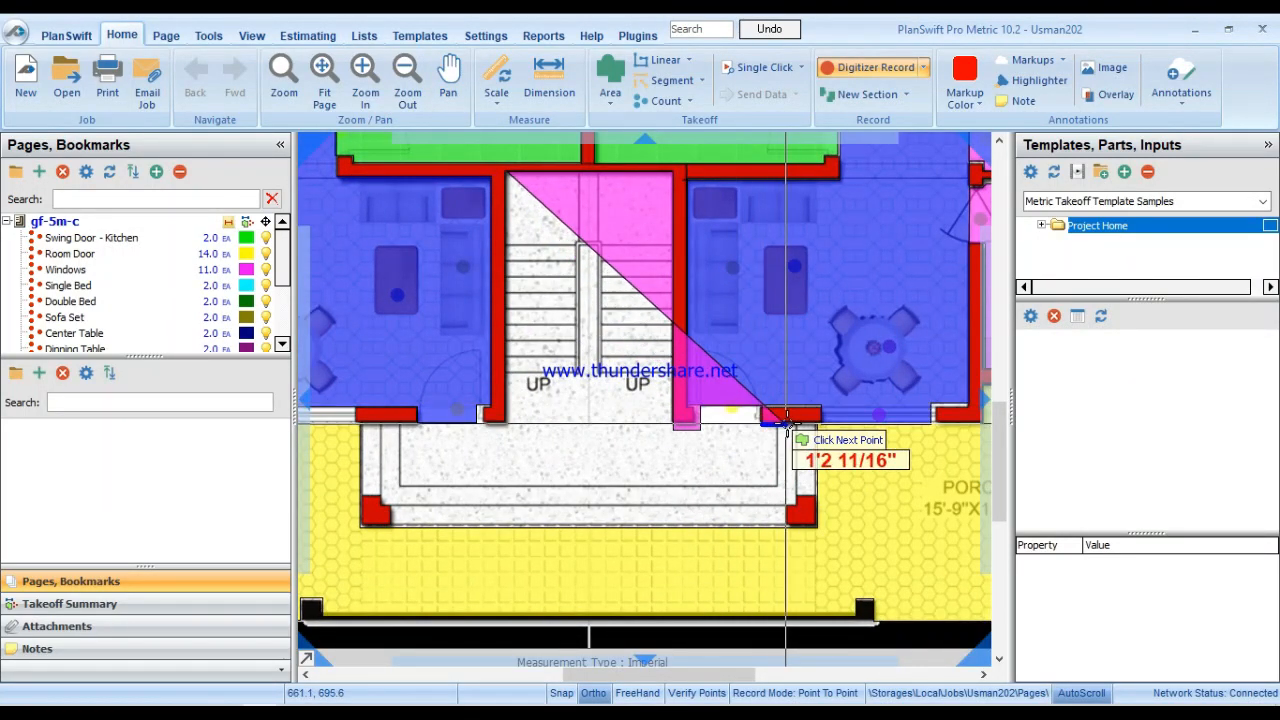
Continue the staircase Chips outline down the right side of the entrance landing and around the right corner column.
click(818, 427)
click(818, 495)
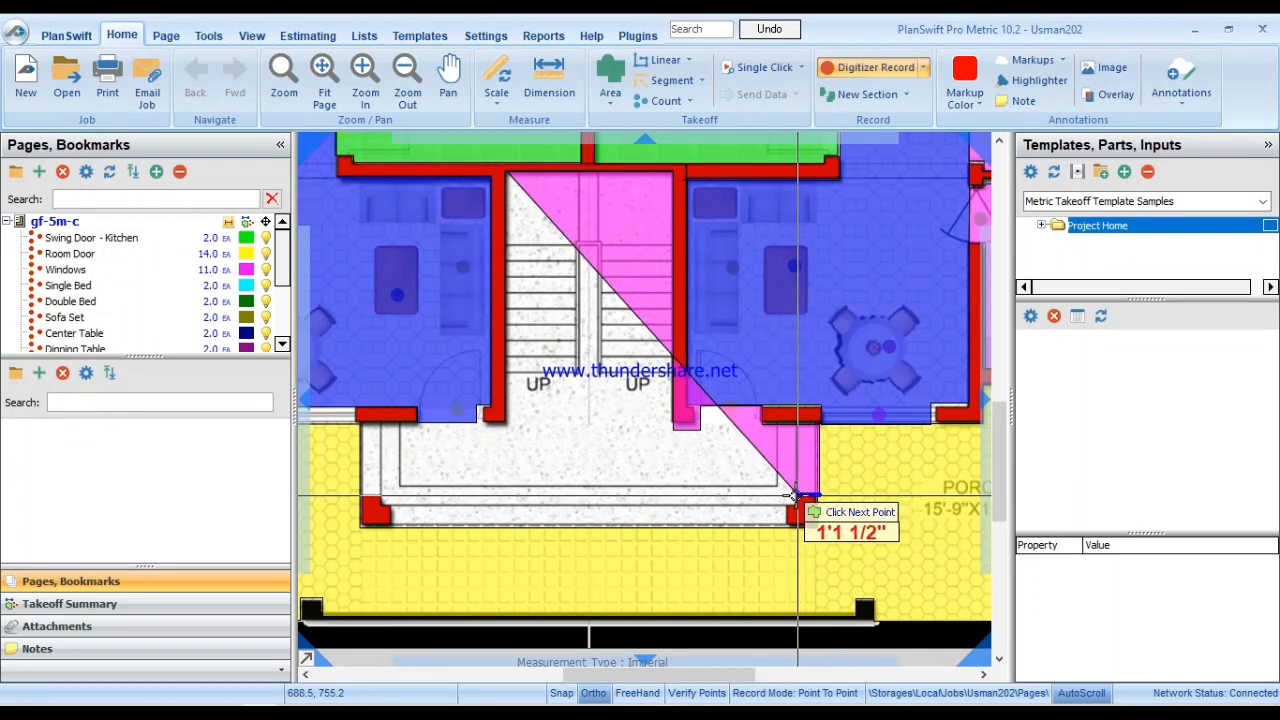
click(797, 495)
click(796, 504)
click(783, 505)
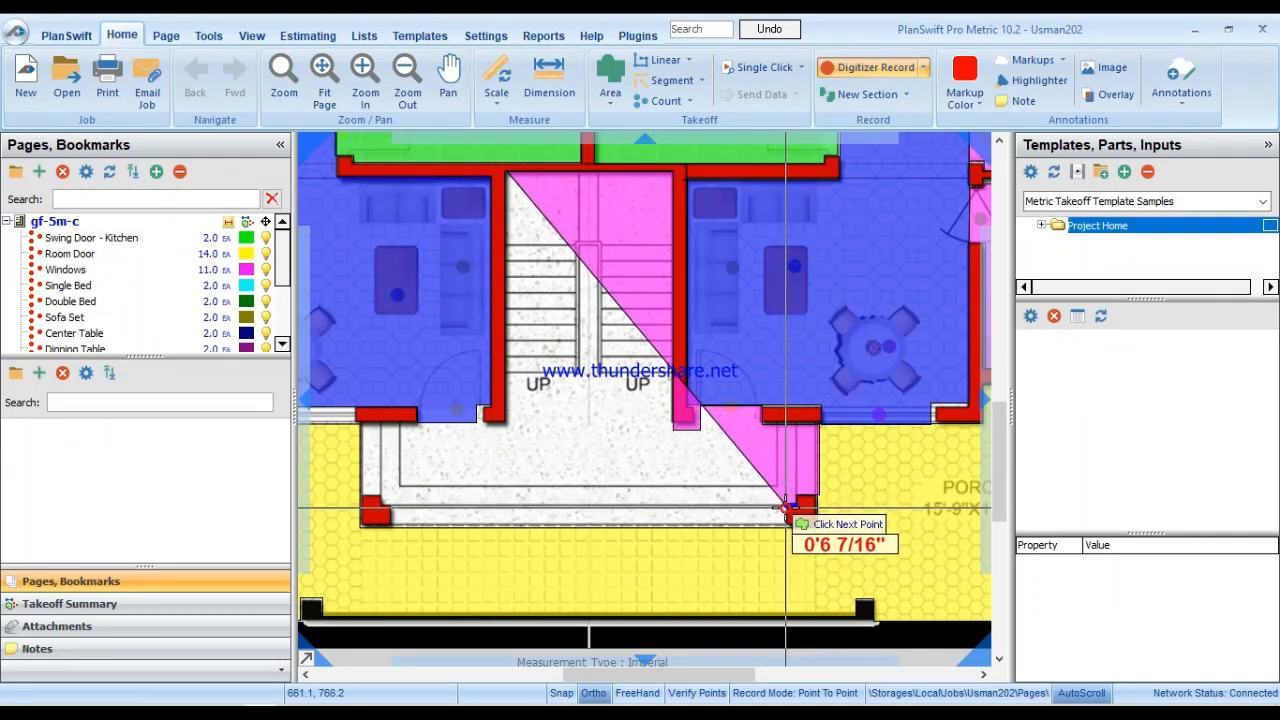
click(786, 524)
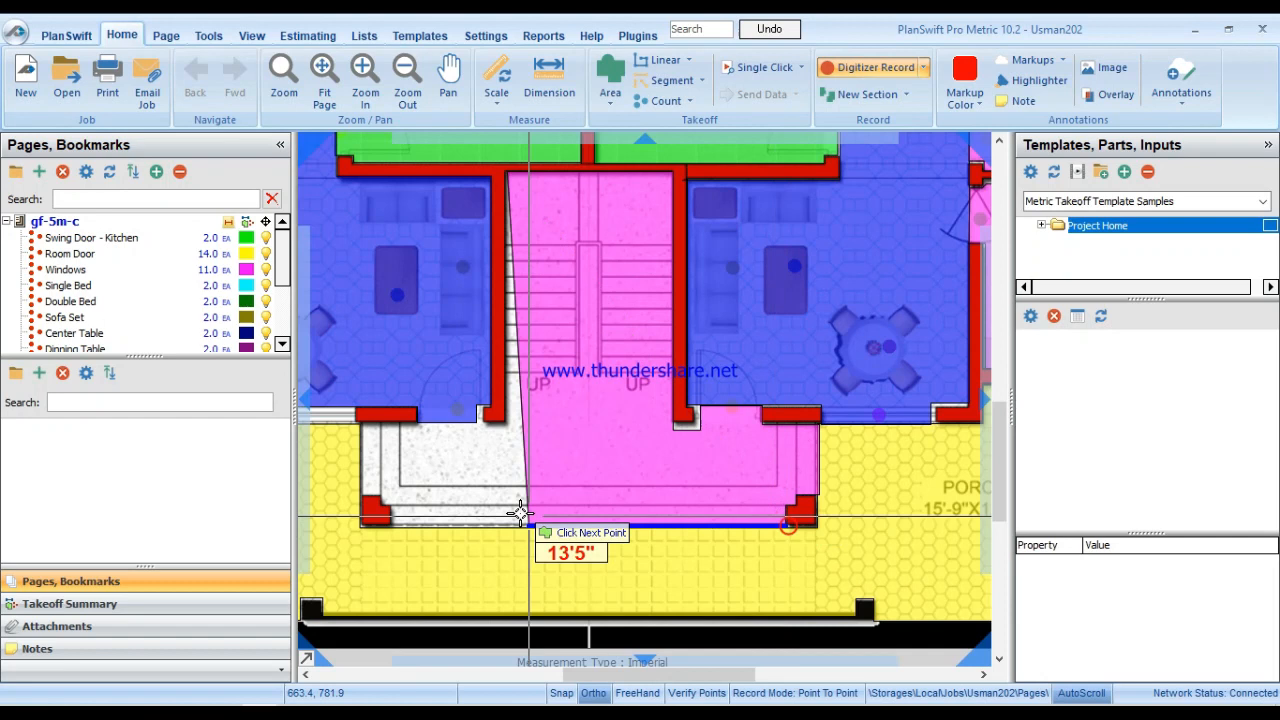
Trace the landing's front edge, left corner column and left side up to the stairwell's left wall, finishing the Chips area.
click(392, 525)
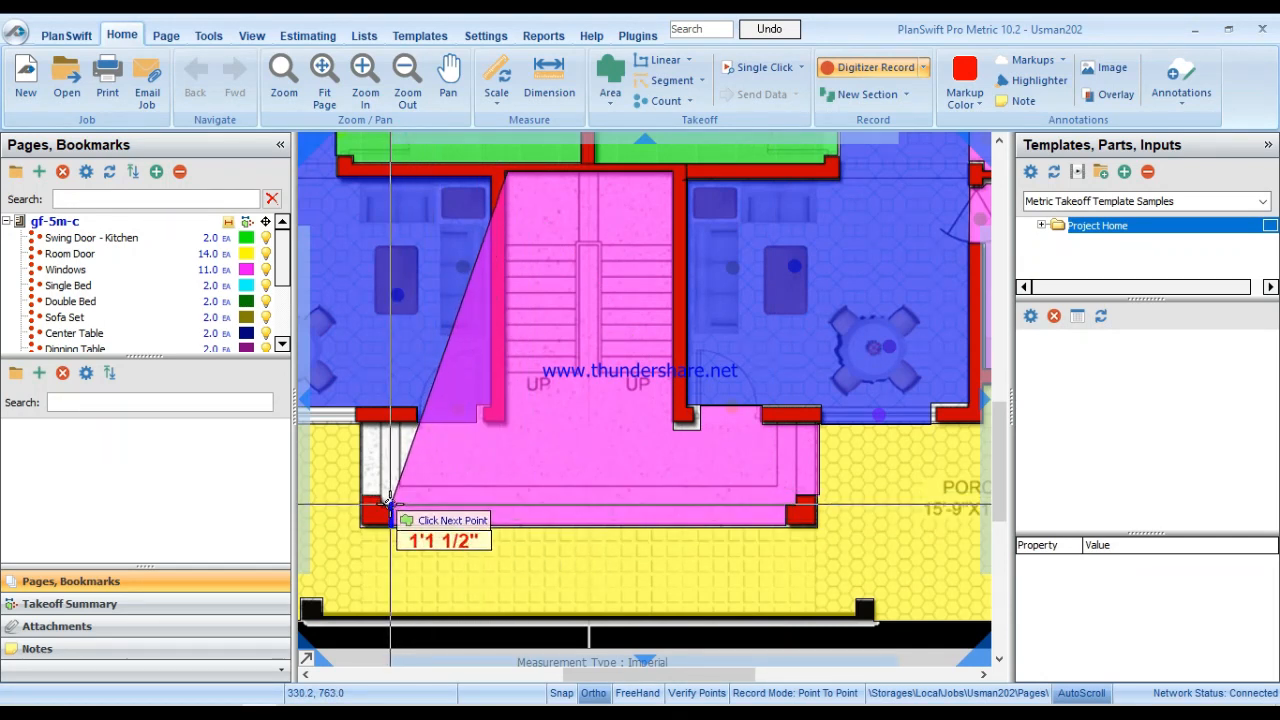
click(391, 504)
click(381, 504)
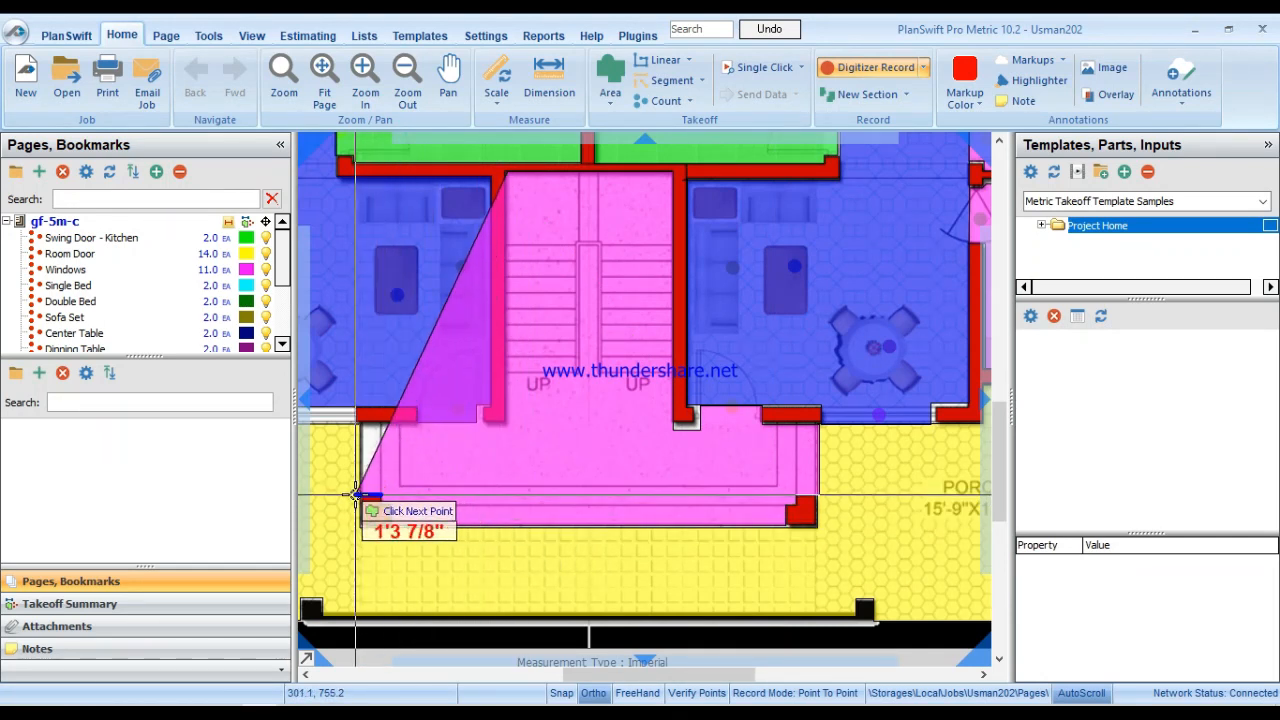
click(356, 505)
click(355, 419)
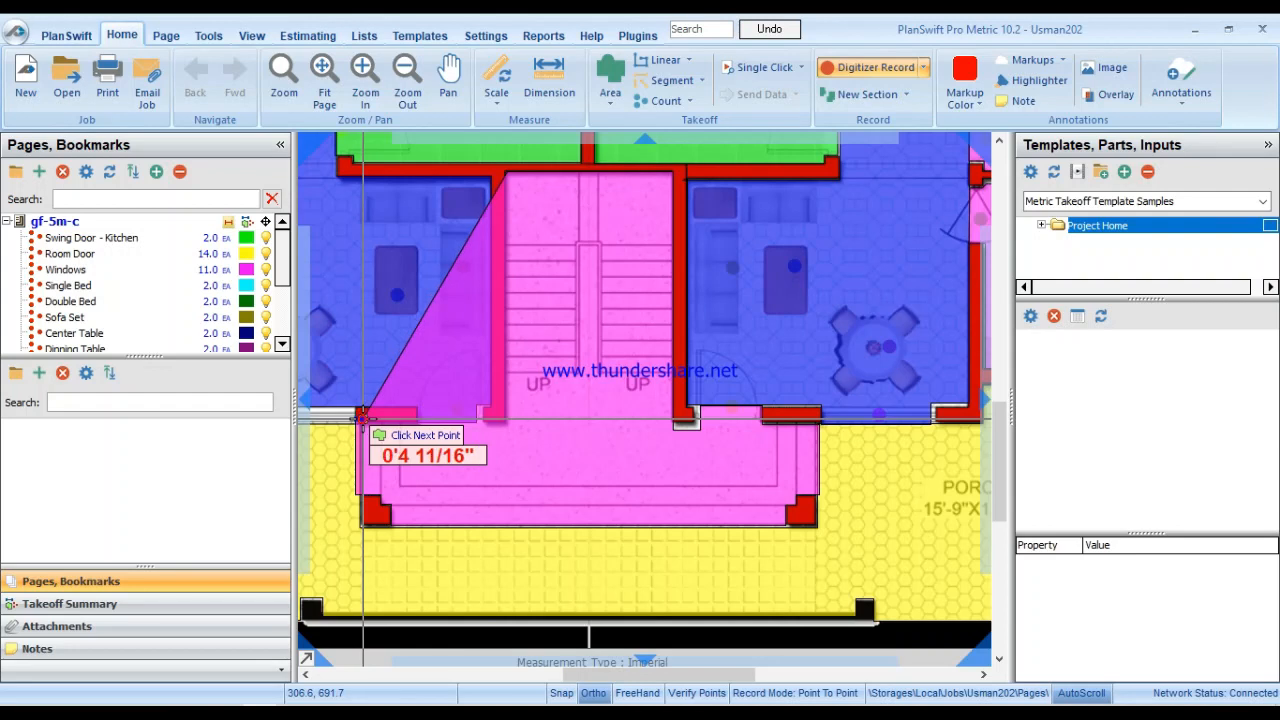
double_click(506, 420)
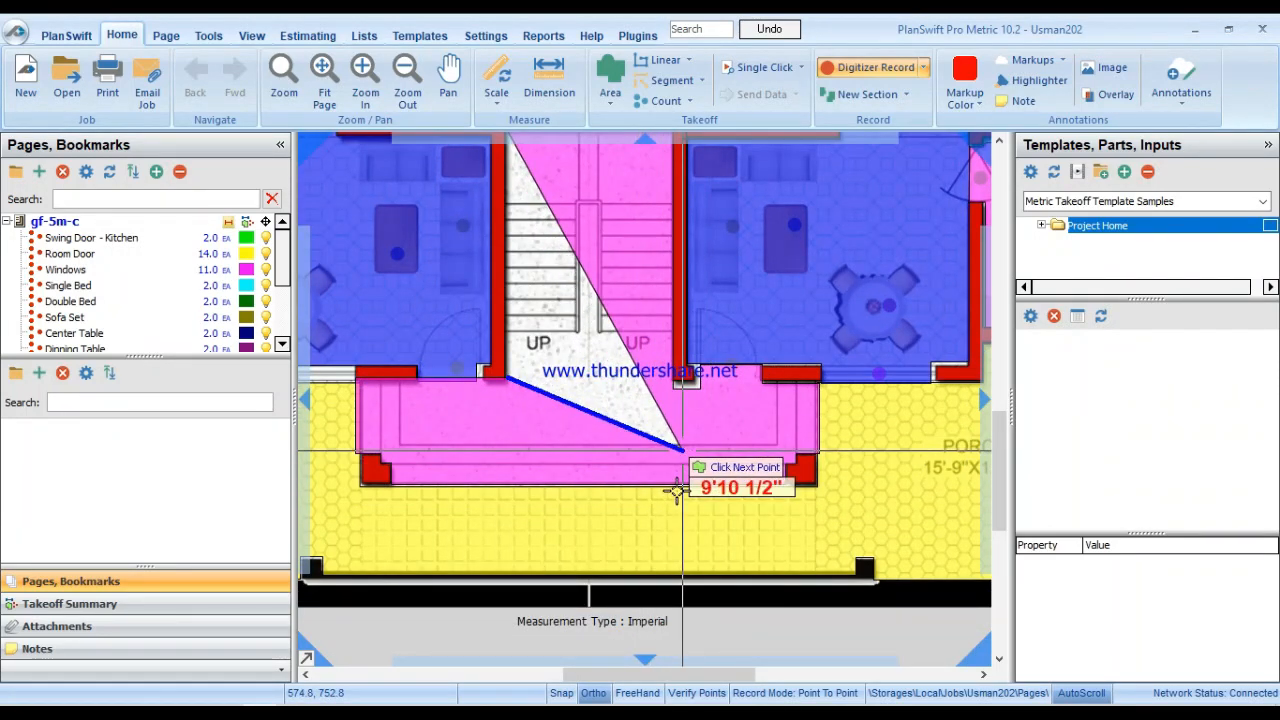
key(Escape)
Create a count item named Stove with a cost each of 5000 Rs and a markup of 11%.
scroll(677, 490, down, 2)
drag(753, 386, 854, 426)
click(854, 426)
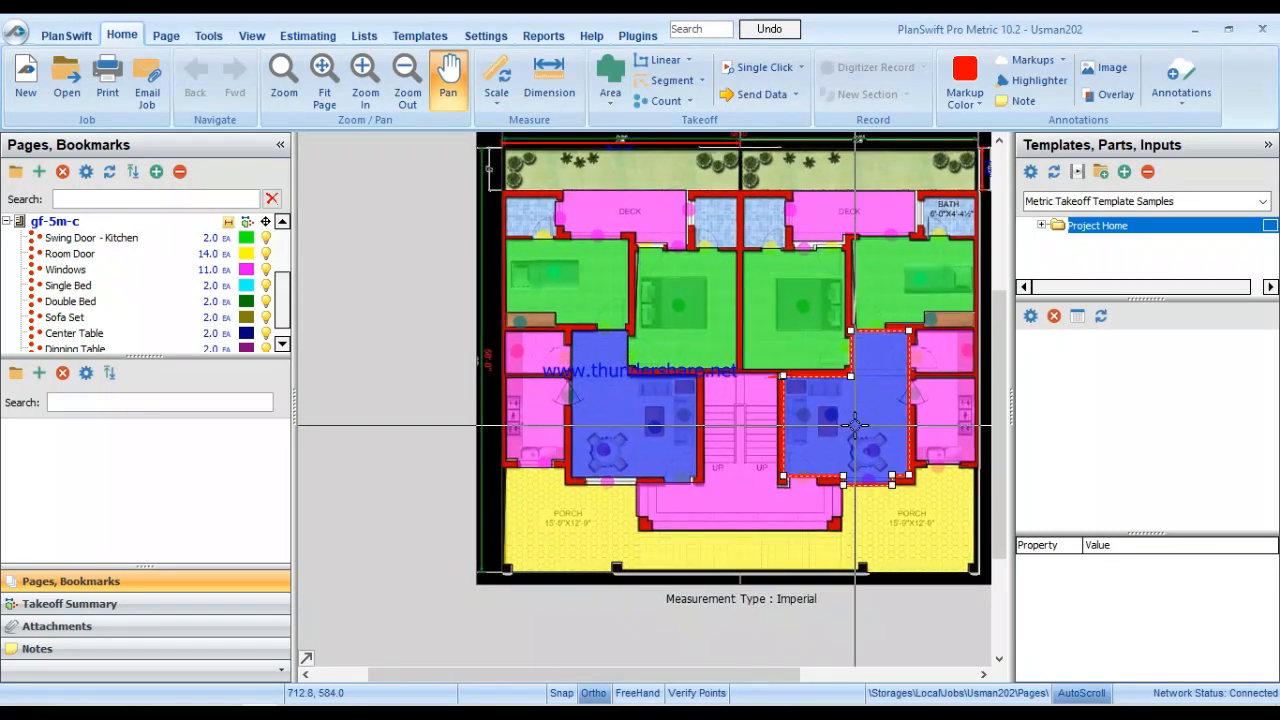
scroll(831, 418, up, 2)
scroll(837, 445, down, 3)
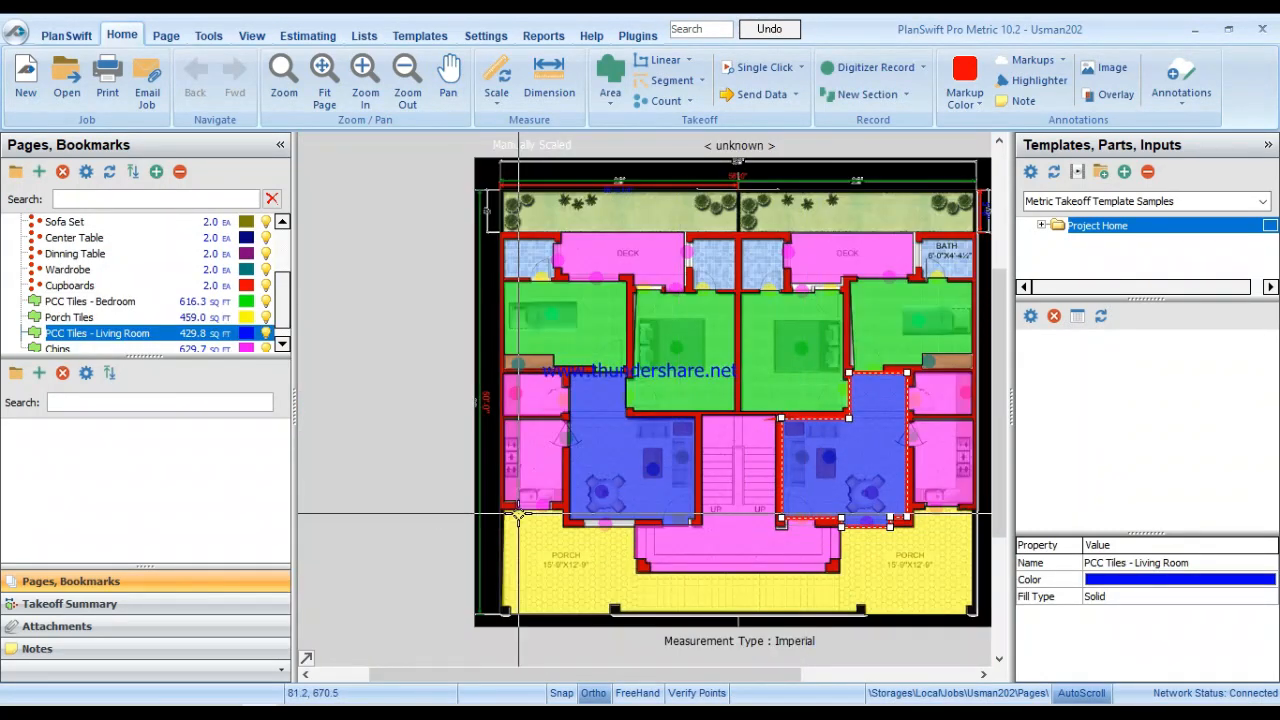
scroll(582, 508, up, 3)
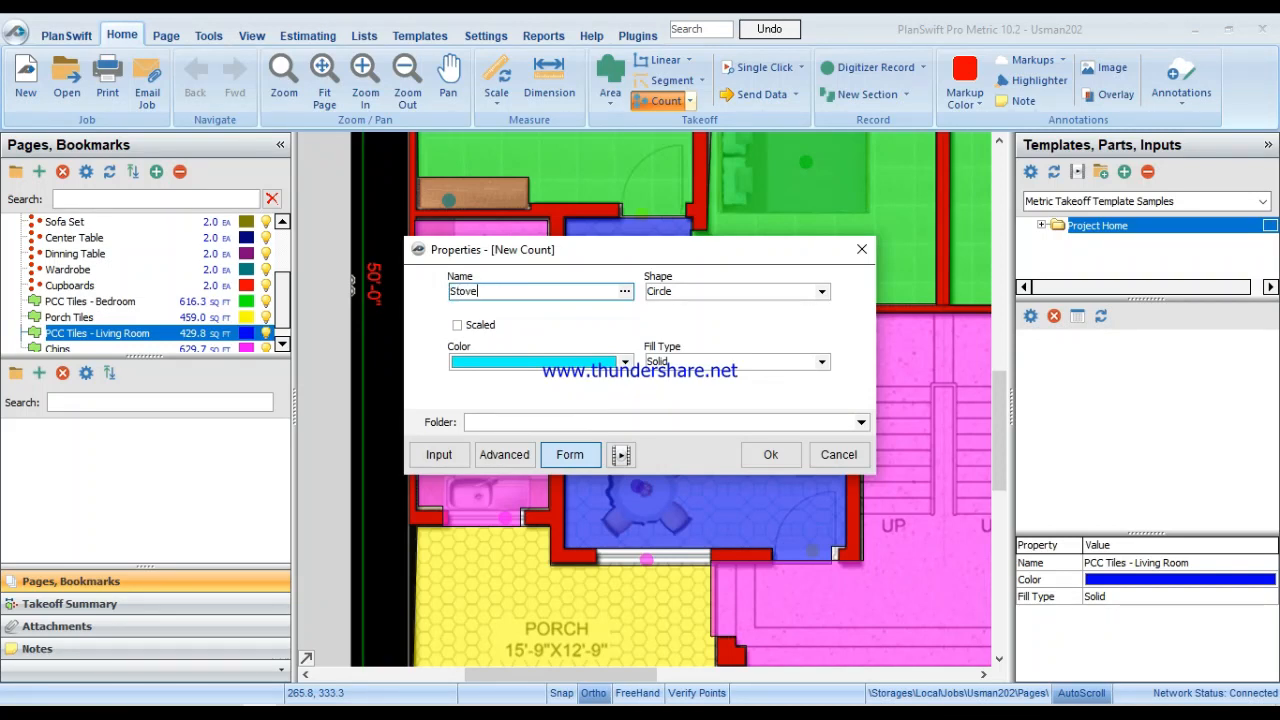
click(506, 459)
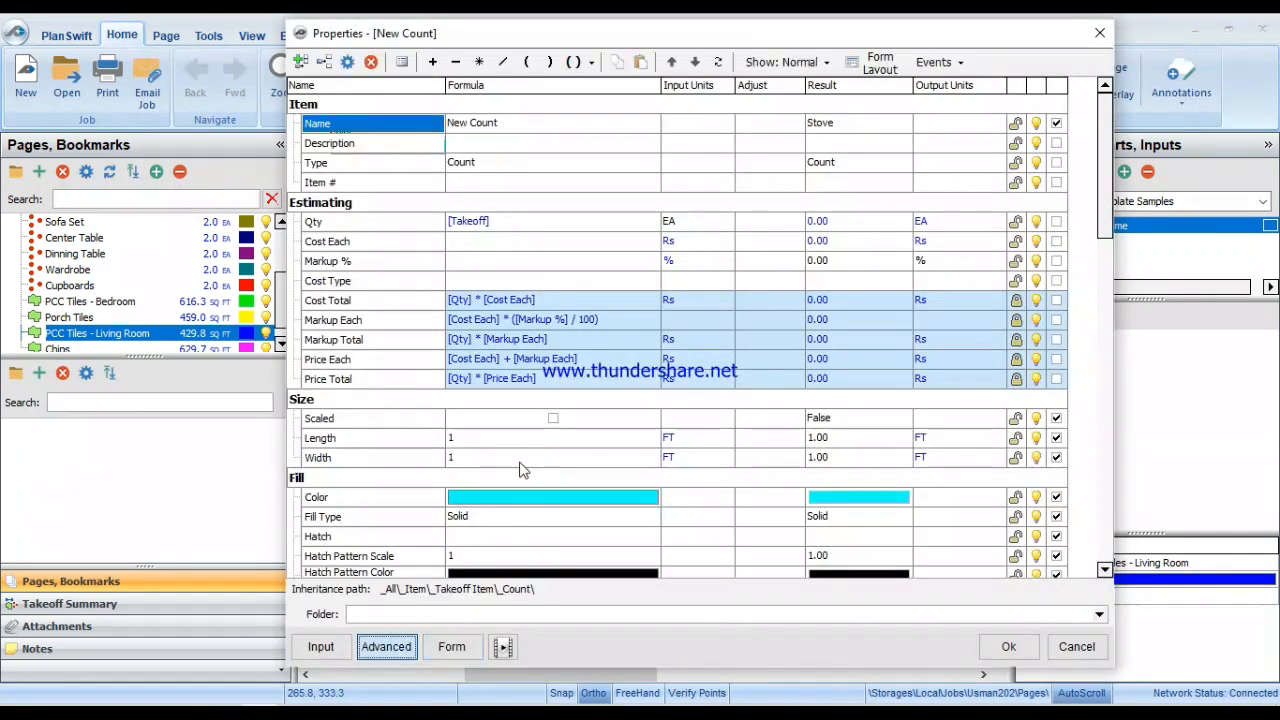
click(463, 244)
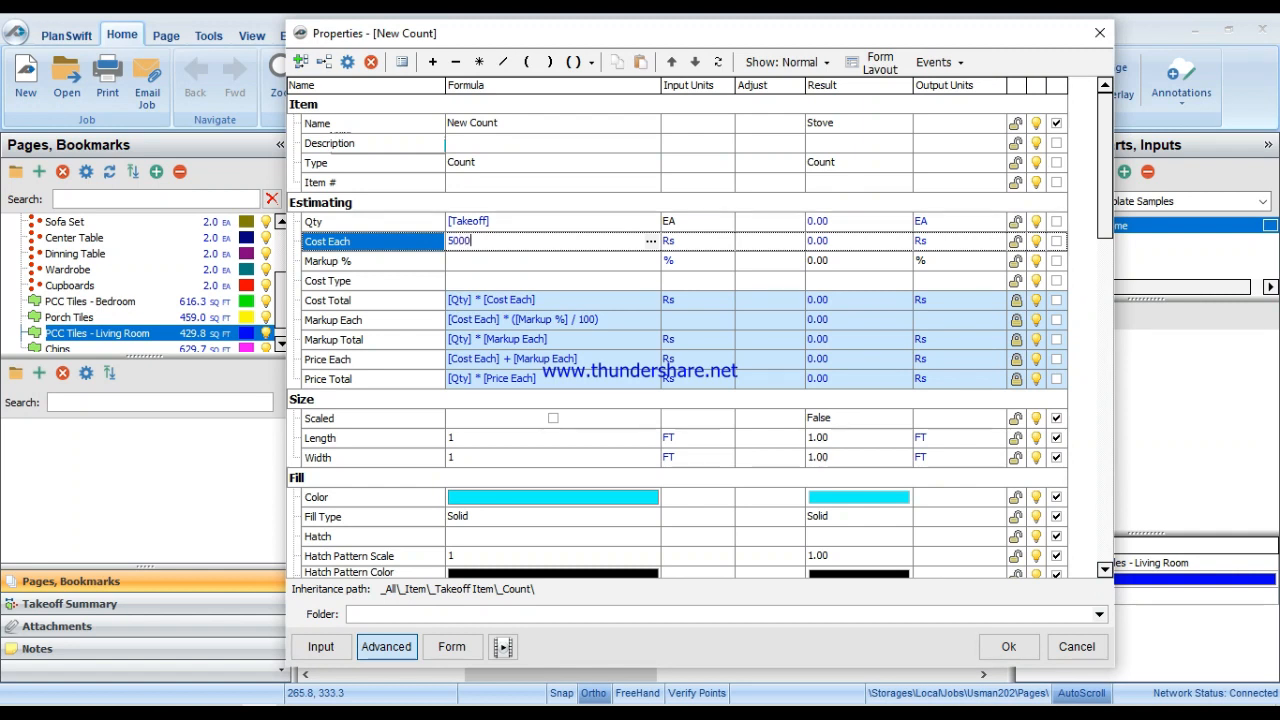
key(Return)
text(11)
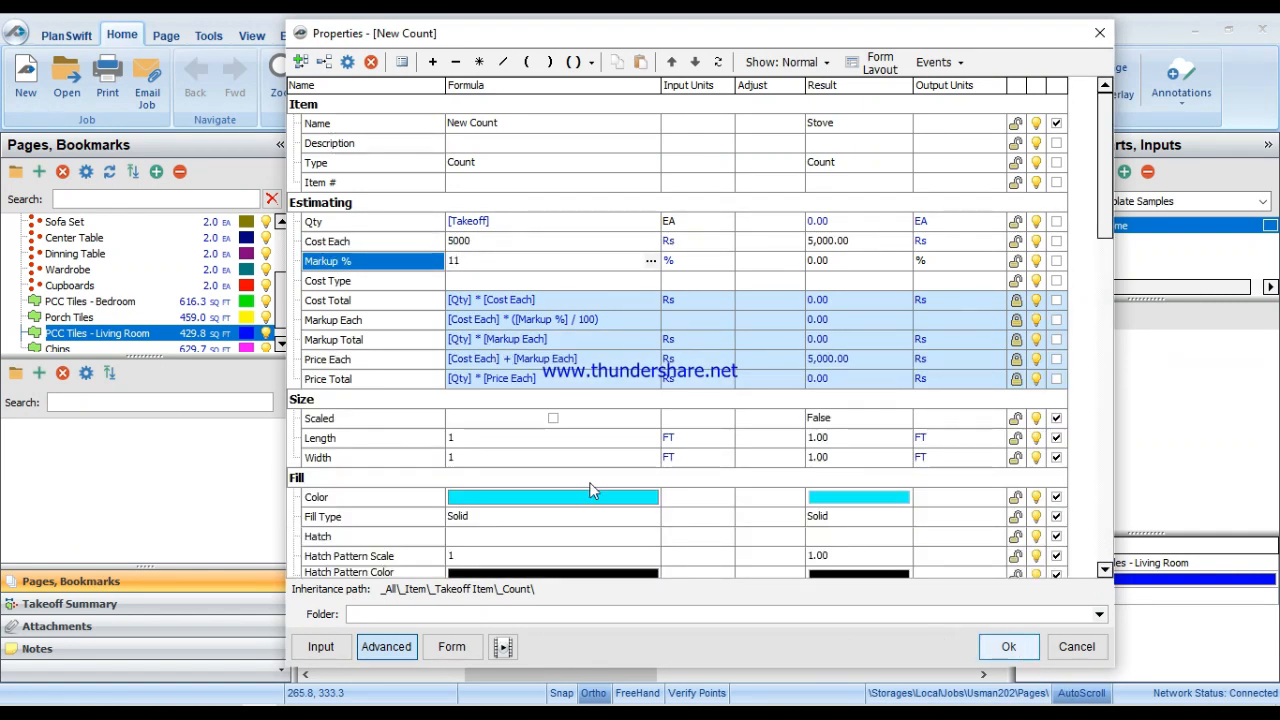
key(Return)
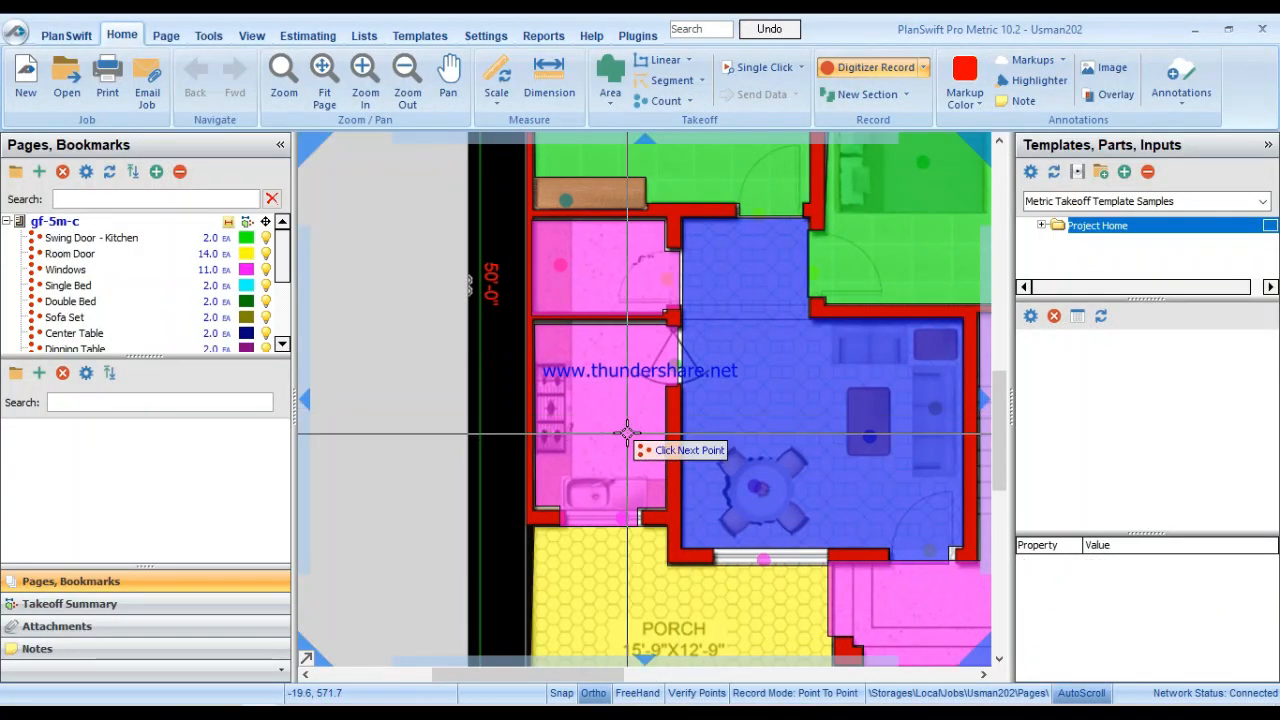
Mark the stoves in the left and right kitchens with the Stove count.
drag(843, 441, 300, 436)
scroll(555, 410, down, 3)
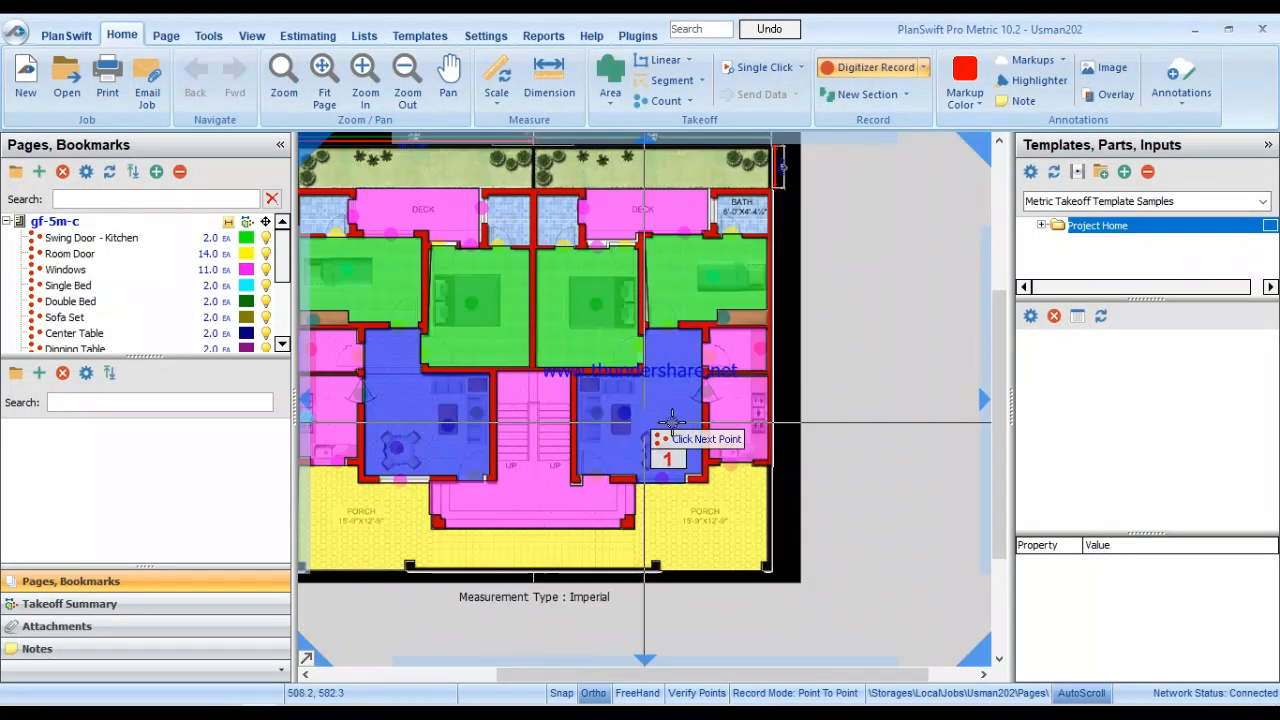
scroll(744, 427, up, 5)
click(791, 381)
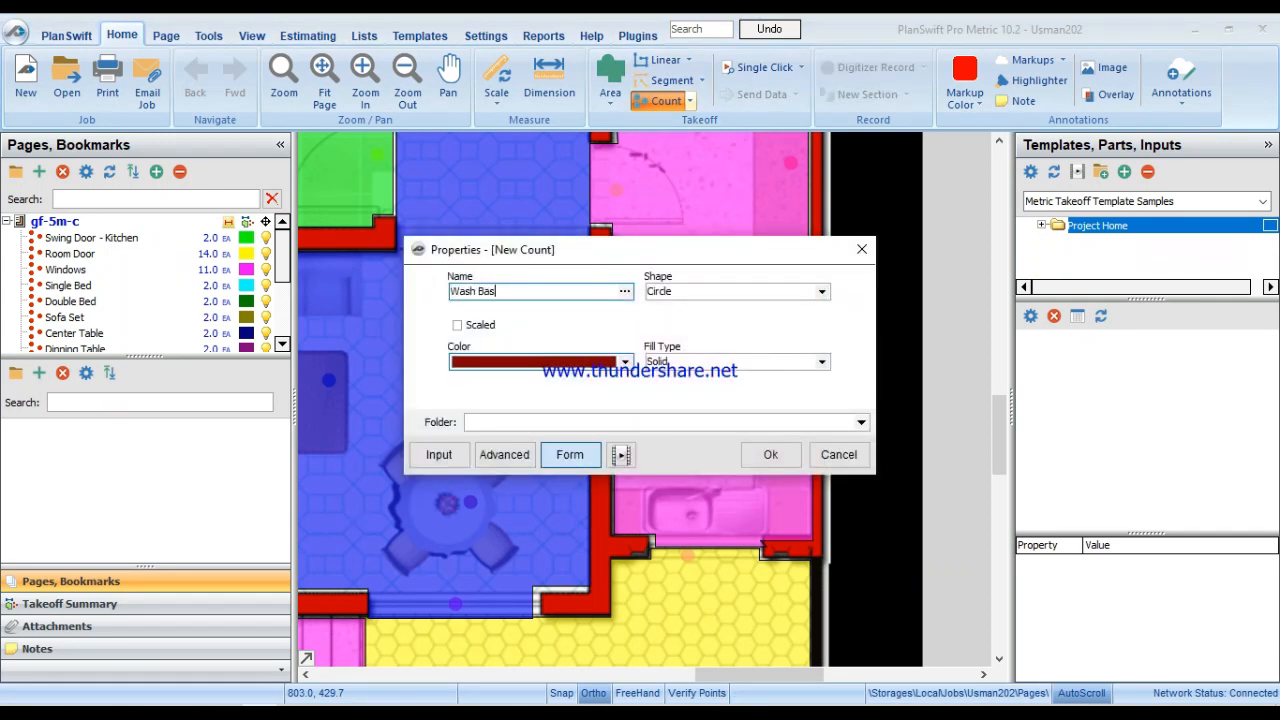
Create a count item named Wash Basin with a cost each of 3000 Rs and a markup of 10%.
click(505, 455)
click(472, 245)
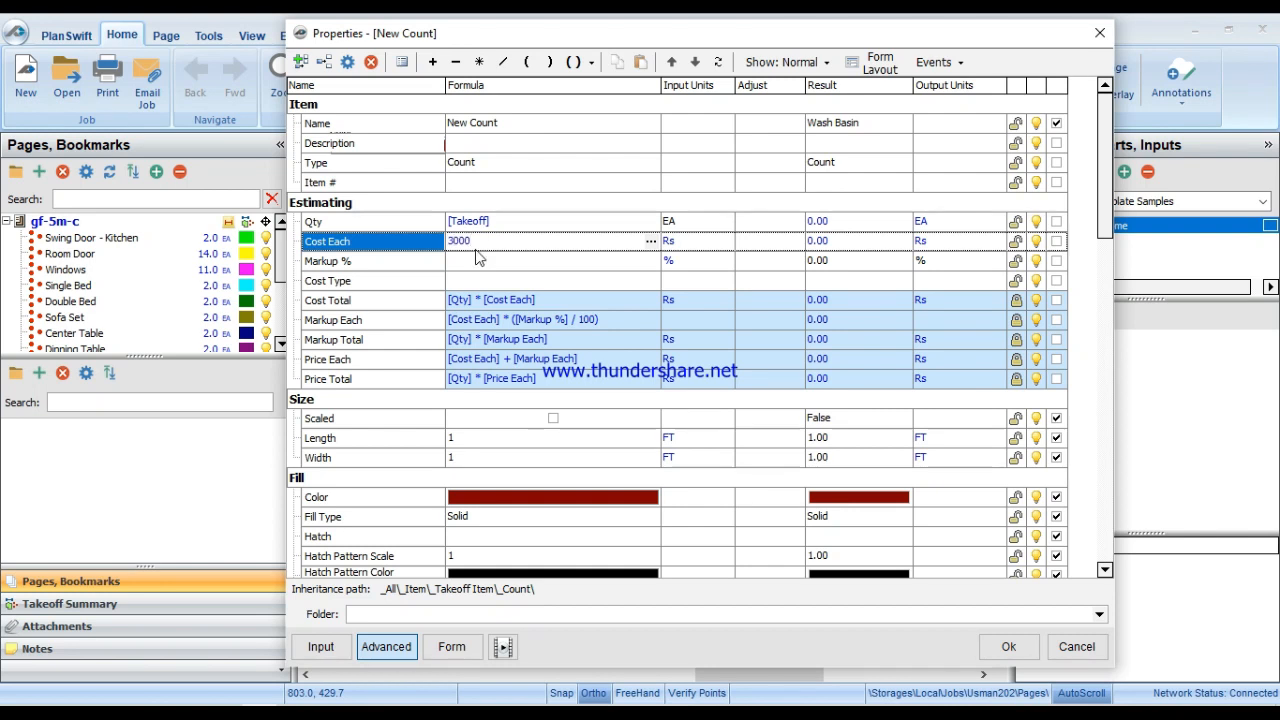
text(3000)
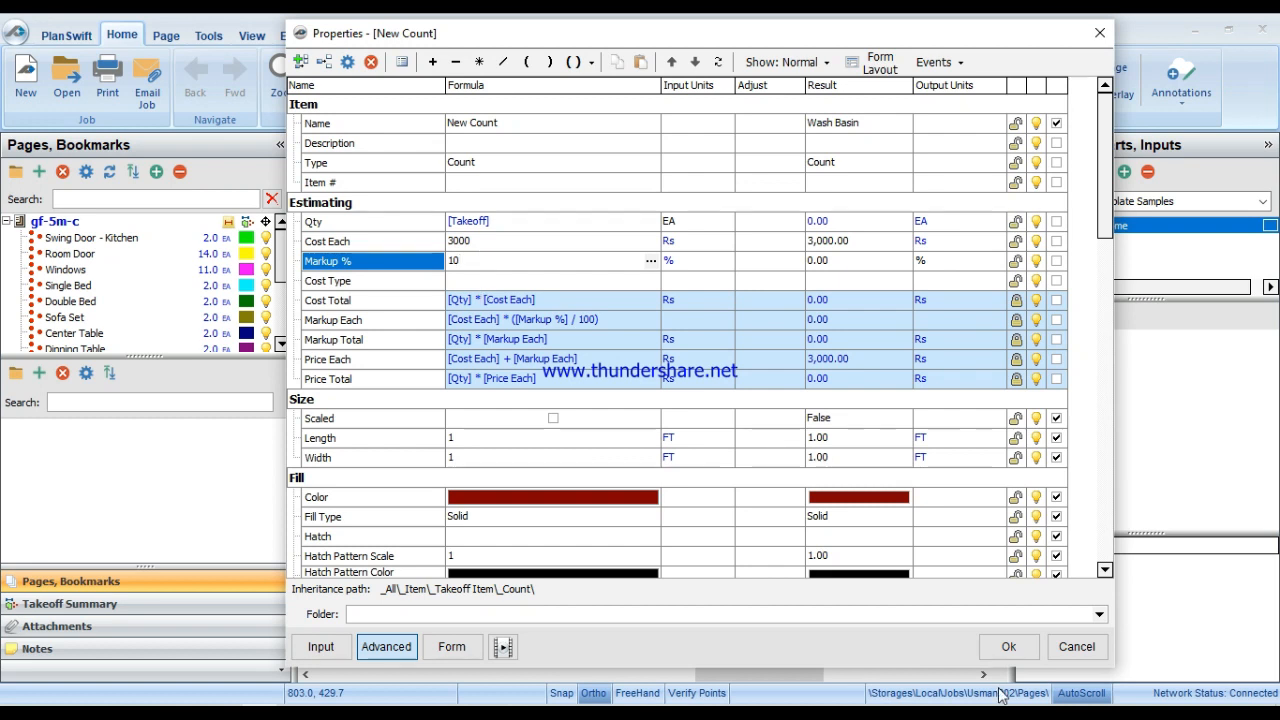
key(Return)
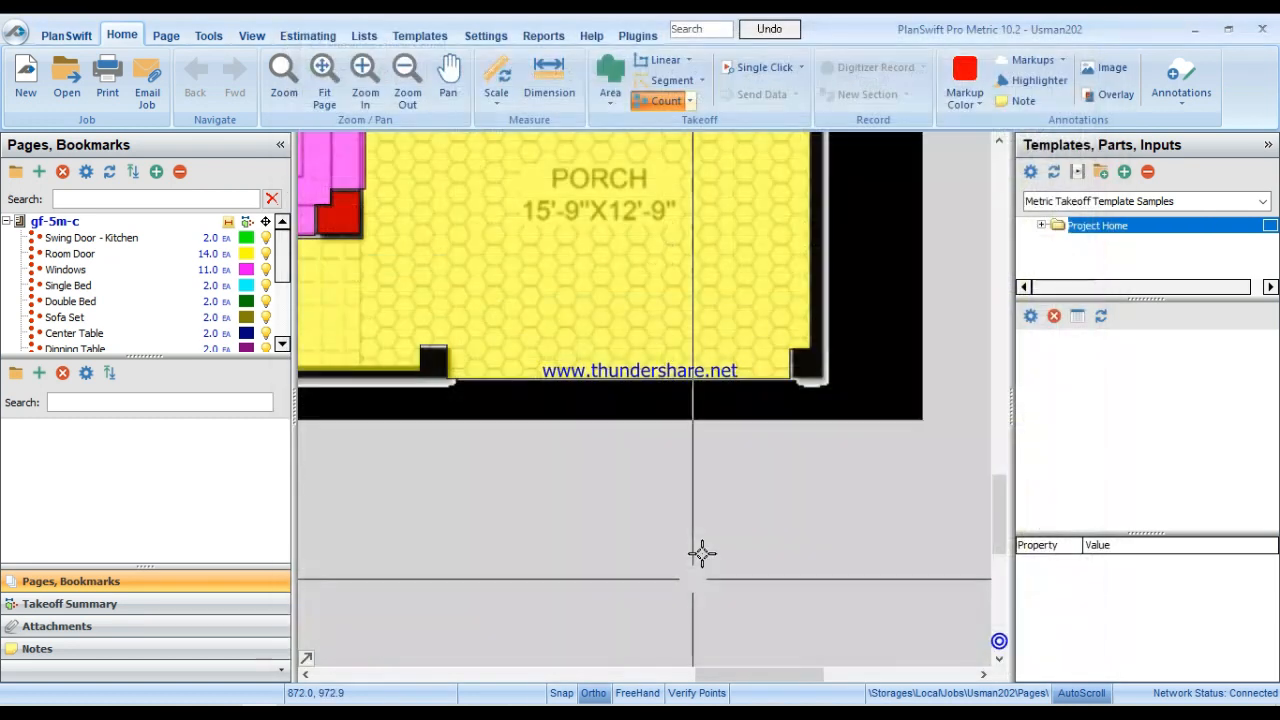
Mark the sinks in the right and left kitchens with the Wash Basin count.
drag(687, 315, 740, 645)
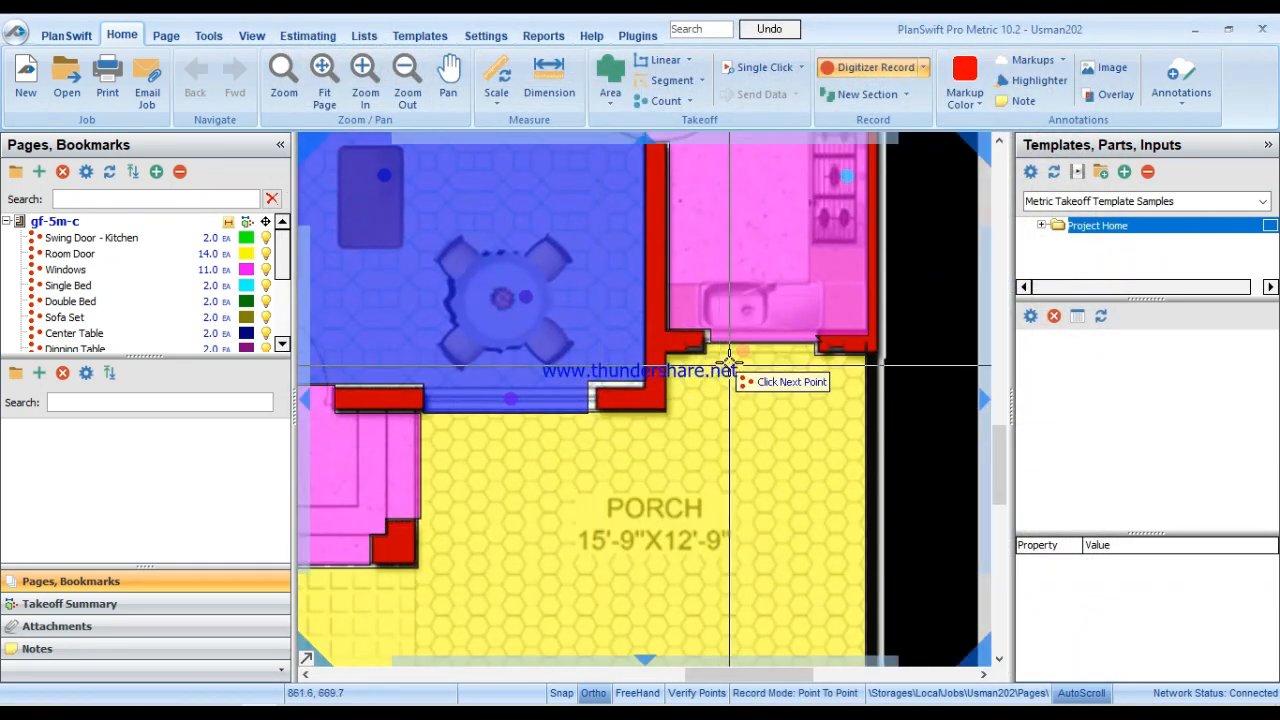
drag(453, 425, 805, 525)
scroll(805, 525, down, 4)
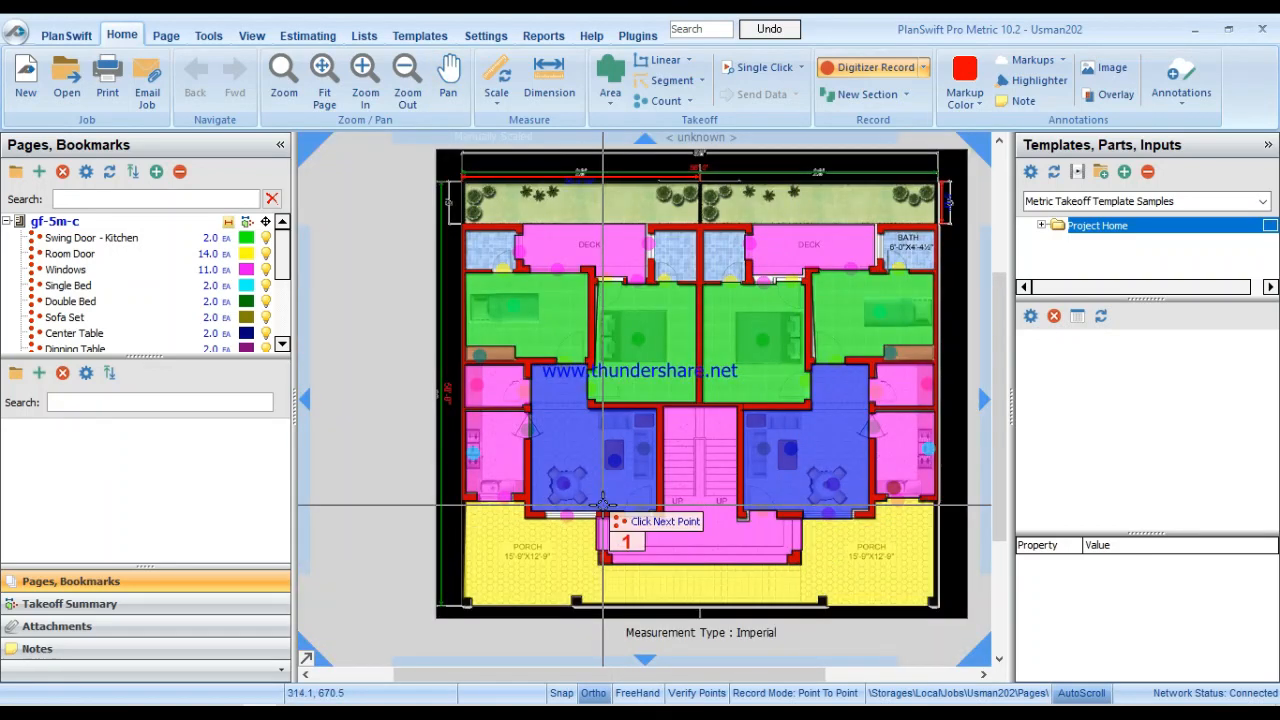
click(488, 490)
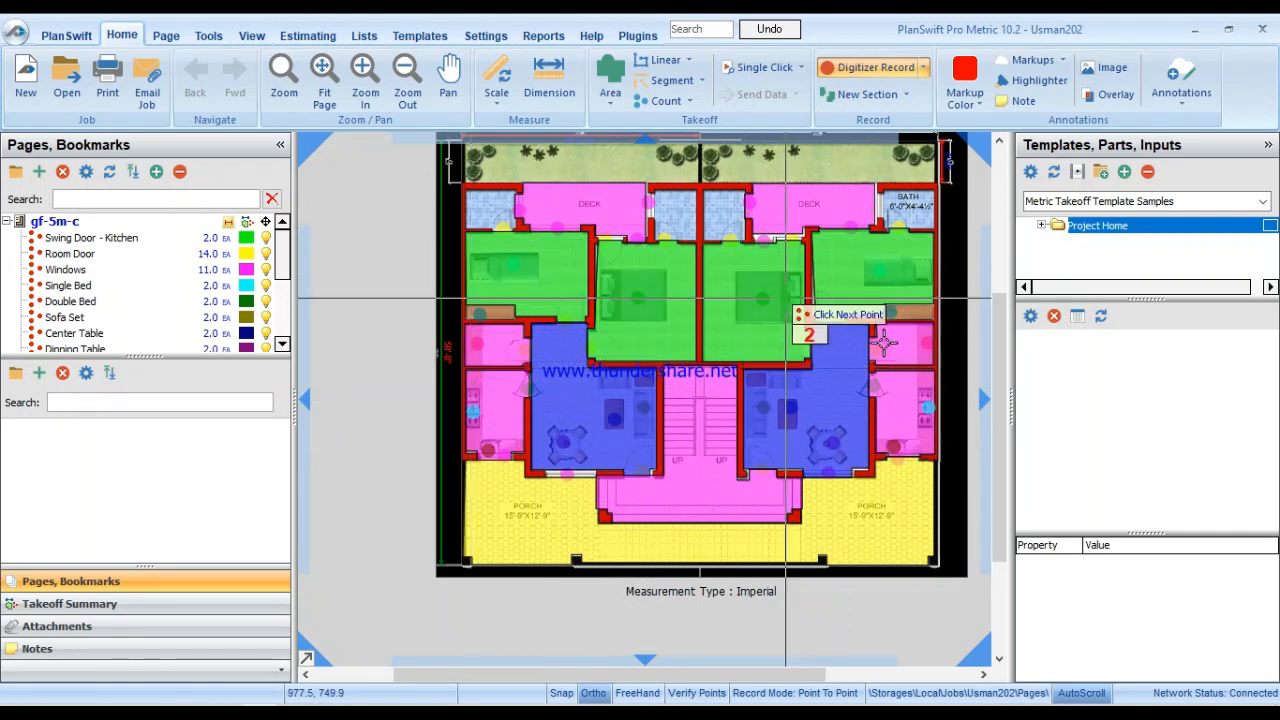
Examine the bathrooms beside the decks and the floor finish items in the takeoff list for areas not yet covered.
drag(722, 228, 751, 320)
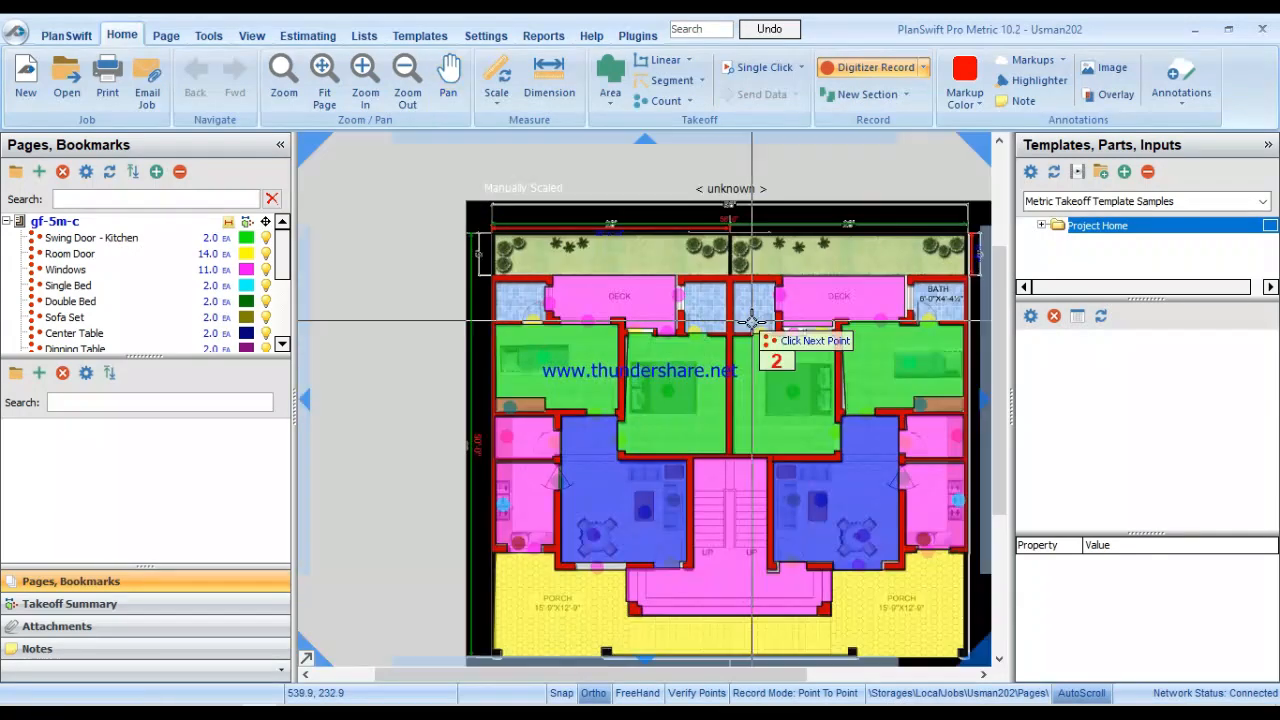
scroll(720, 320, up, 3)
scroll(757, 339, down, 3)
scroll(800, 400, up, 3)
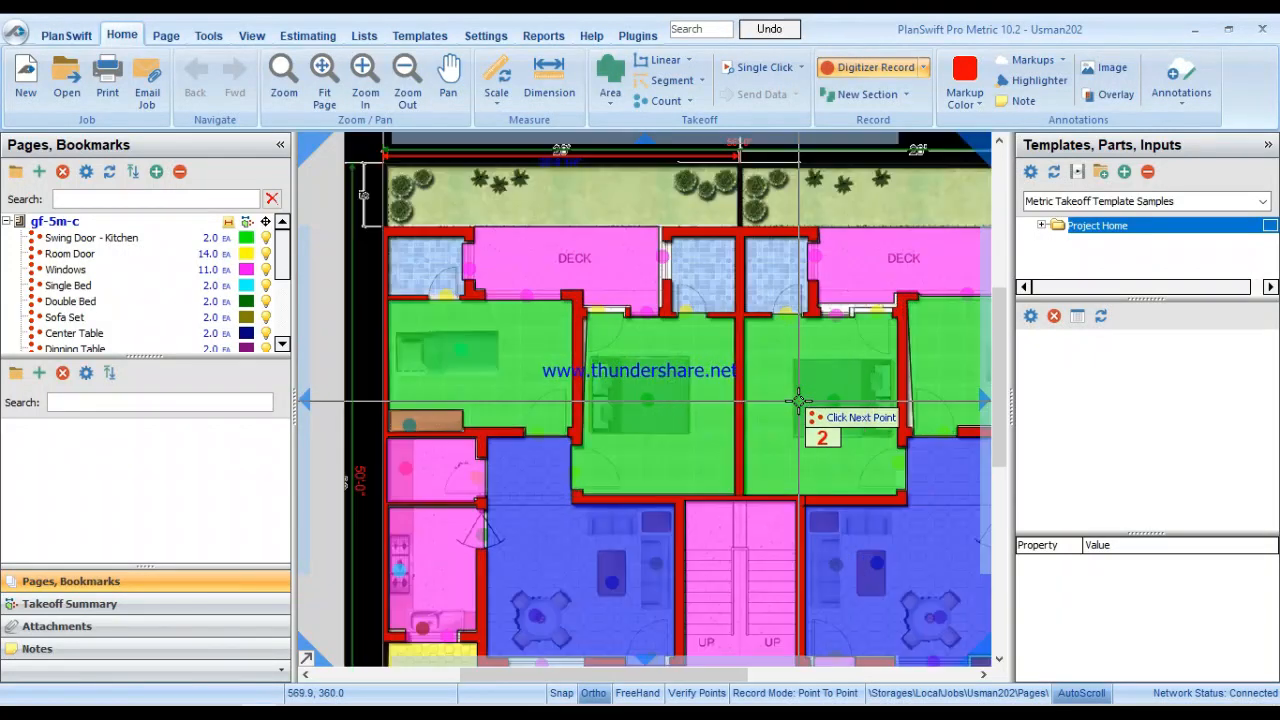
drag(729, 229, 767, 402)
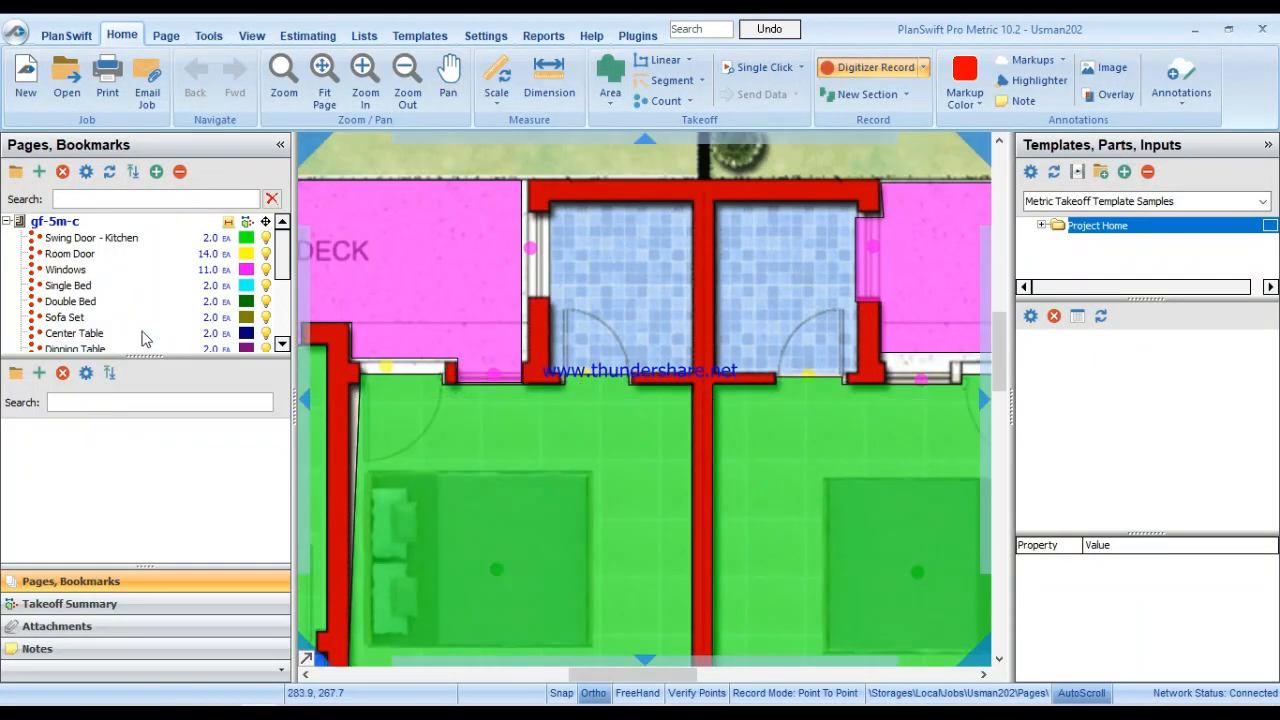
scroll(135, 320, down, 3)
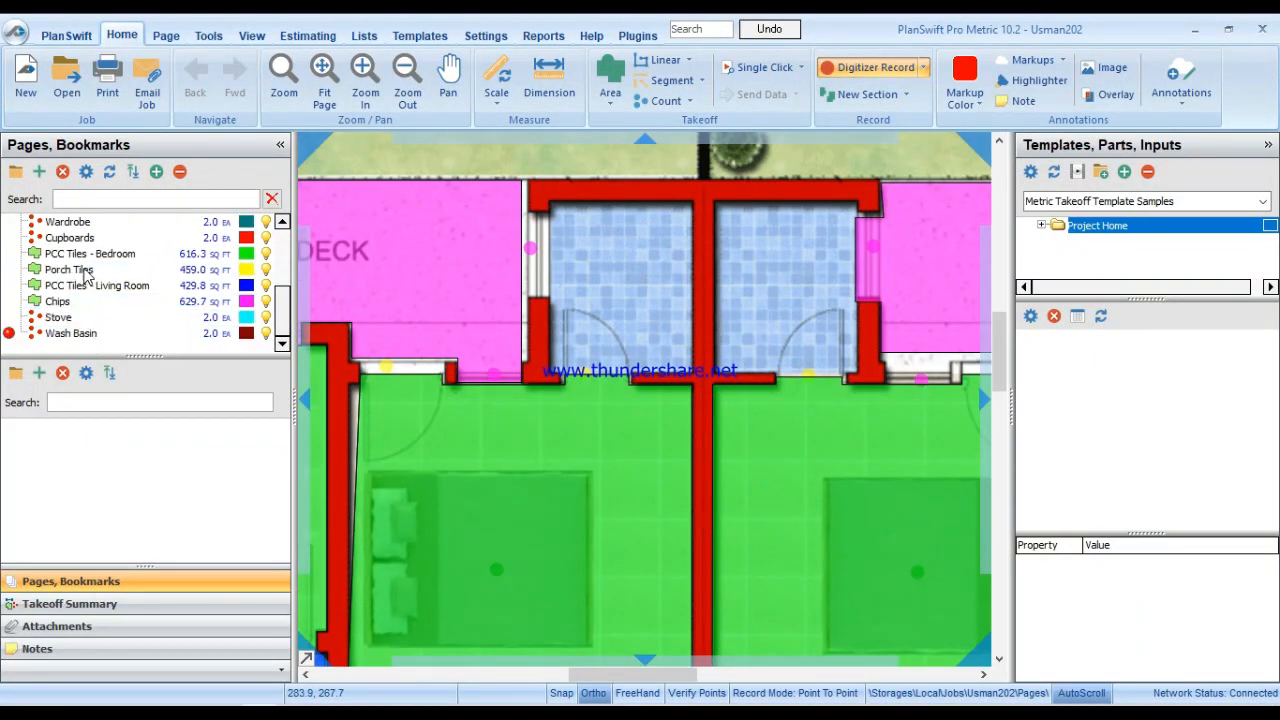
click(97, 285)
click(134, 253)
click(152, 301)
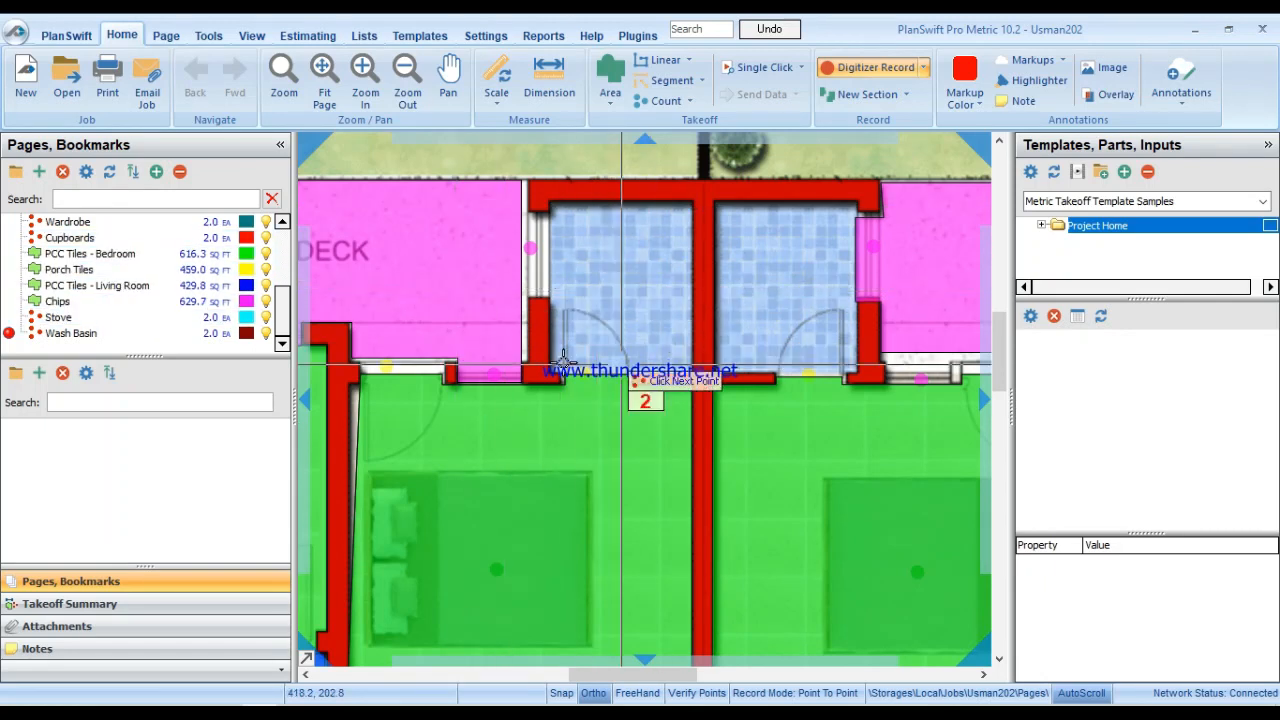
scroll(669, 480, down, 5)
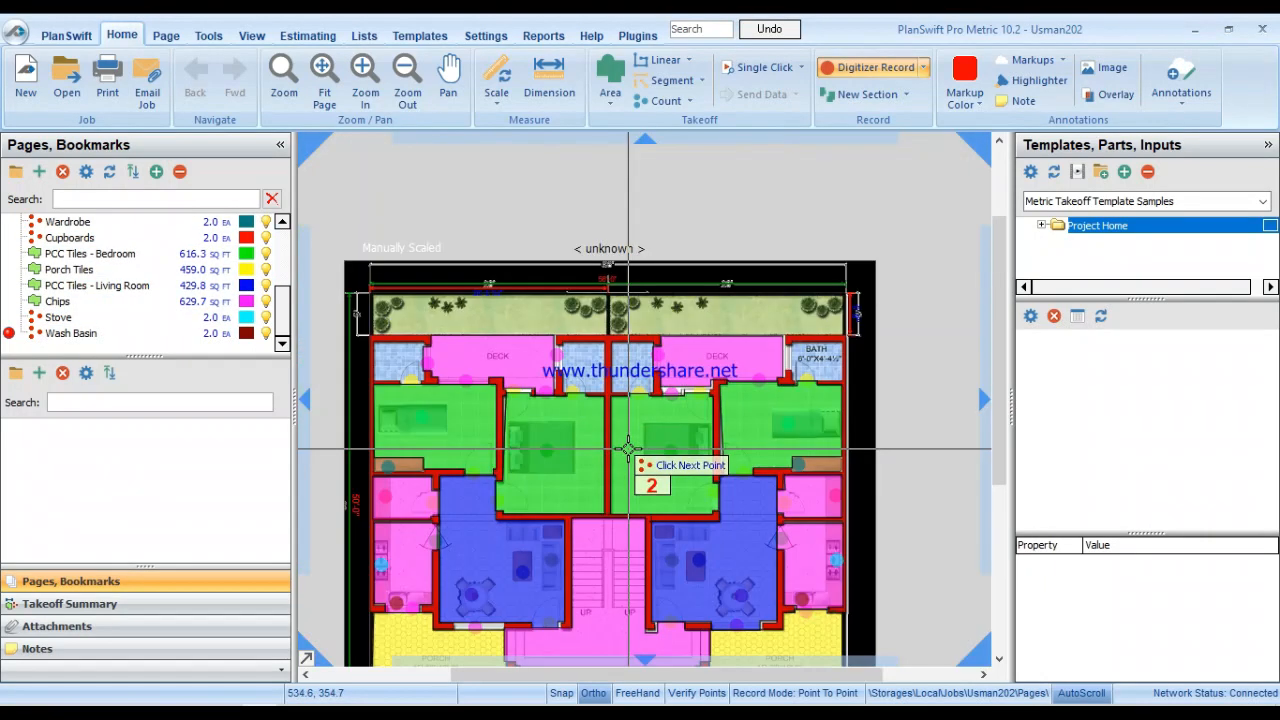
Create an area item named Bathroom Tiles with a cost each of 5000 Rs and a markup of 16%.
scroll(629, 449, up, 2)
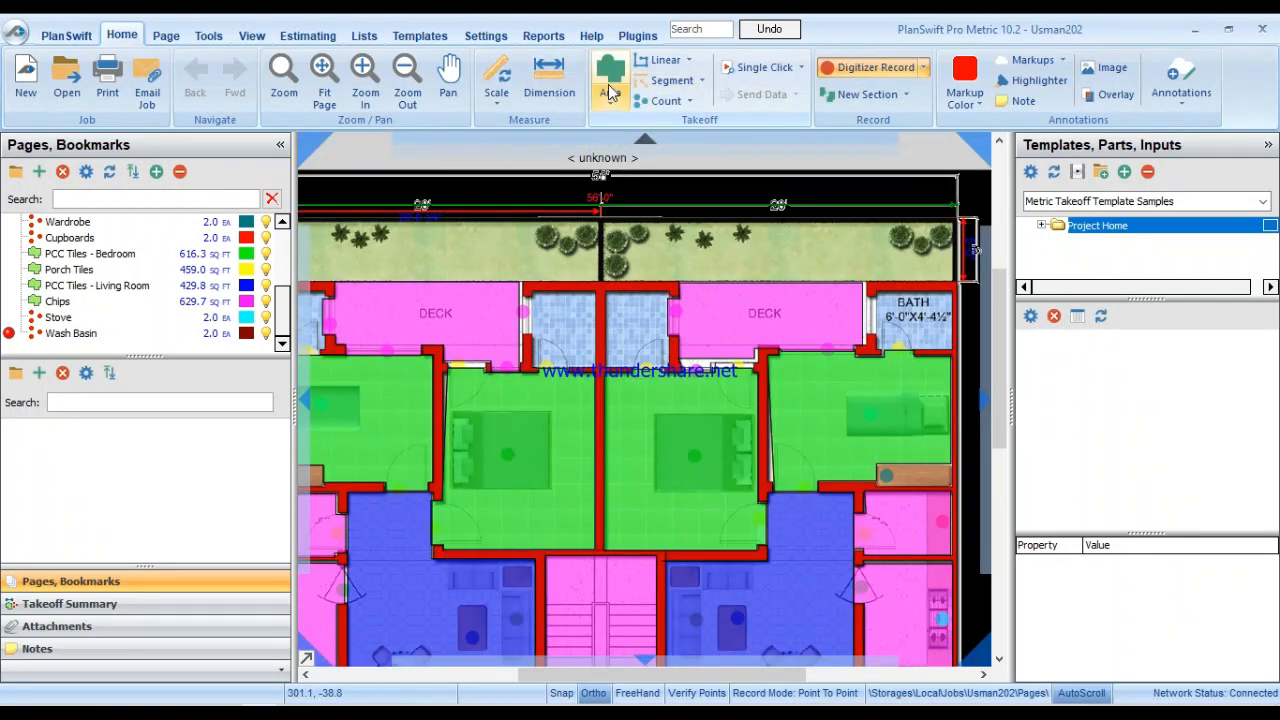
click(527, 290)
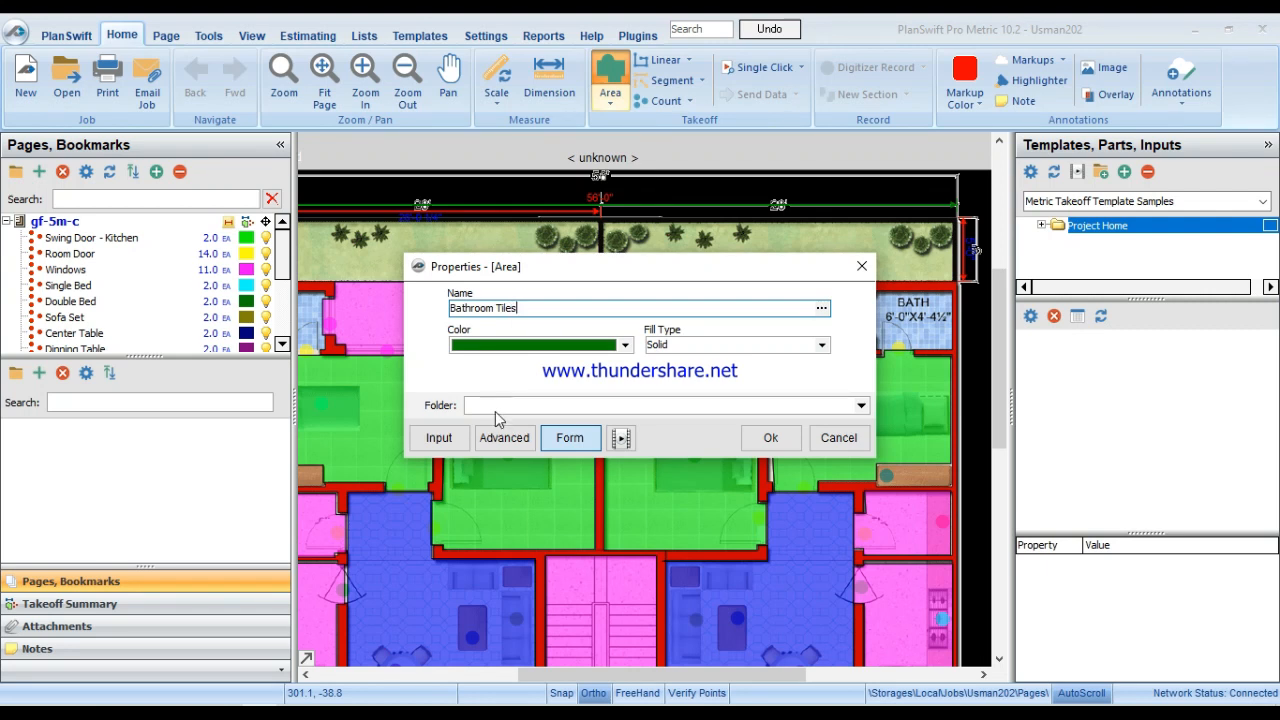
click(505, 440)
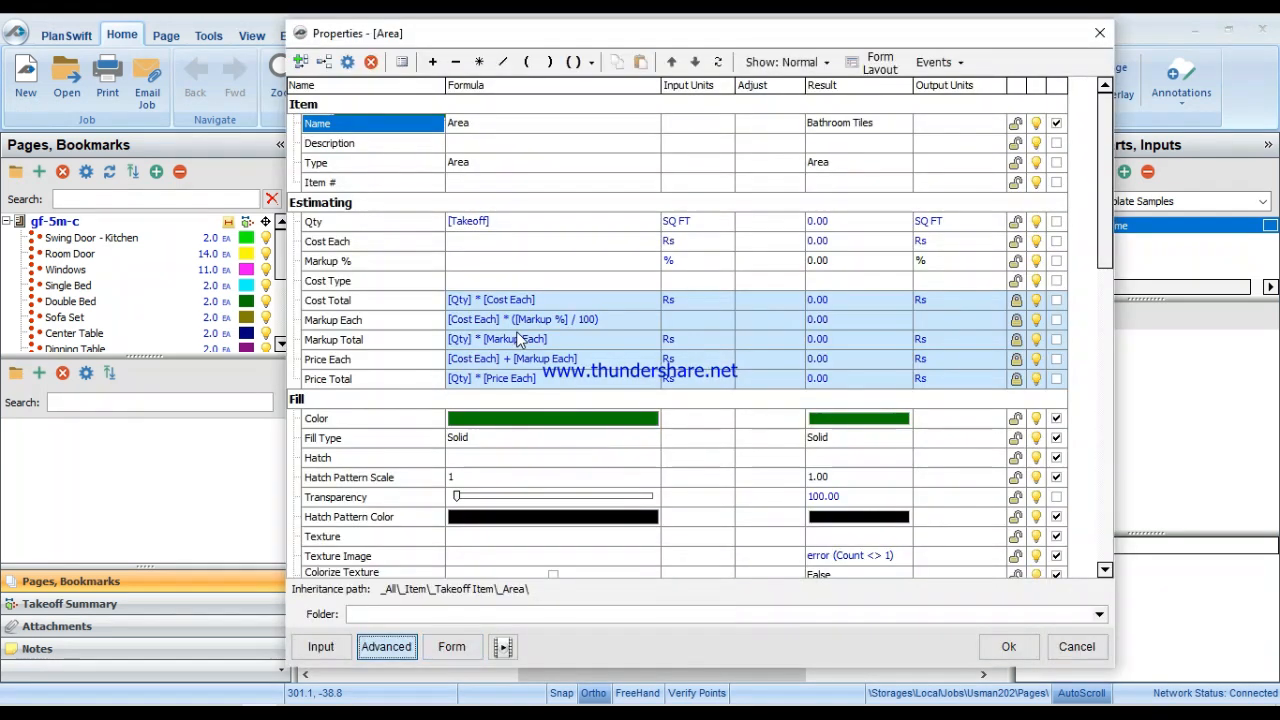
click(470, 243)
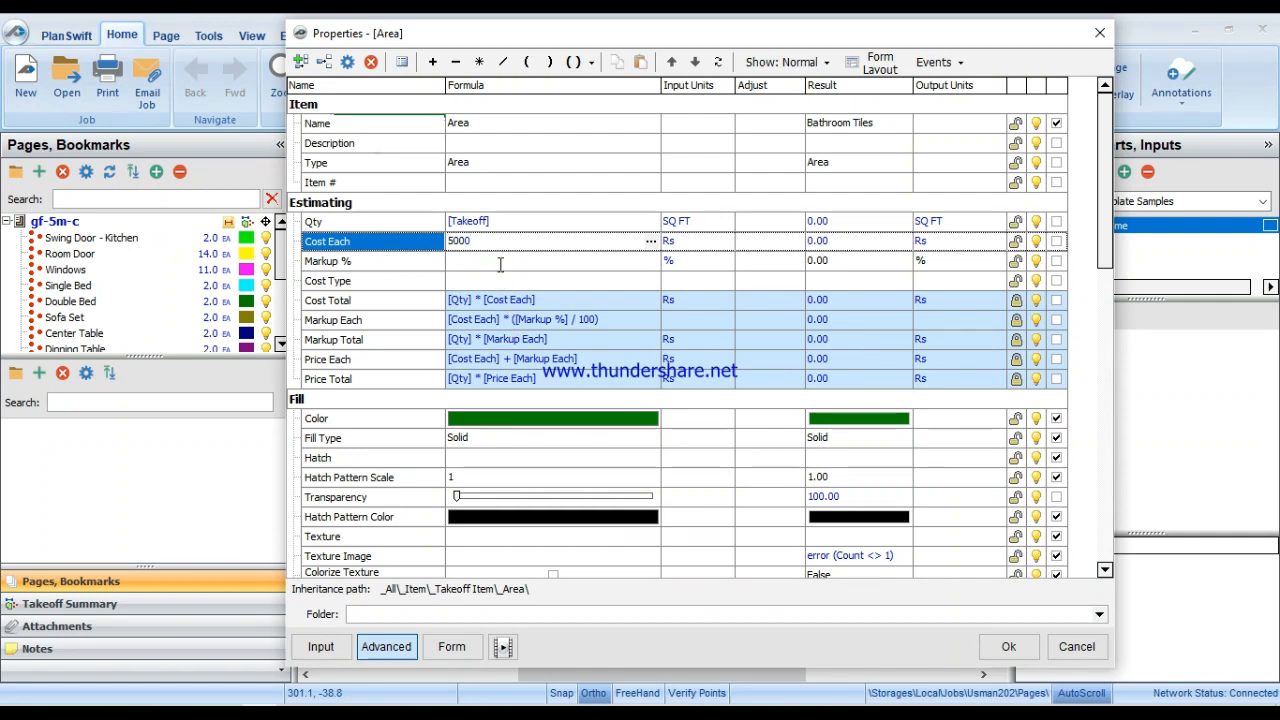
click(500, 262)
text(16)
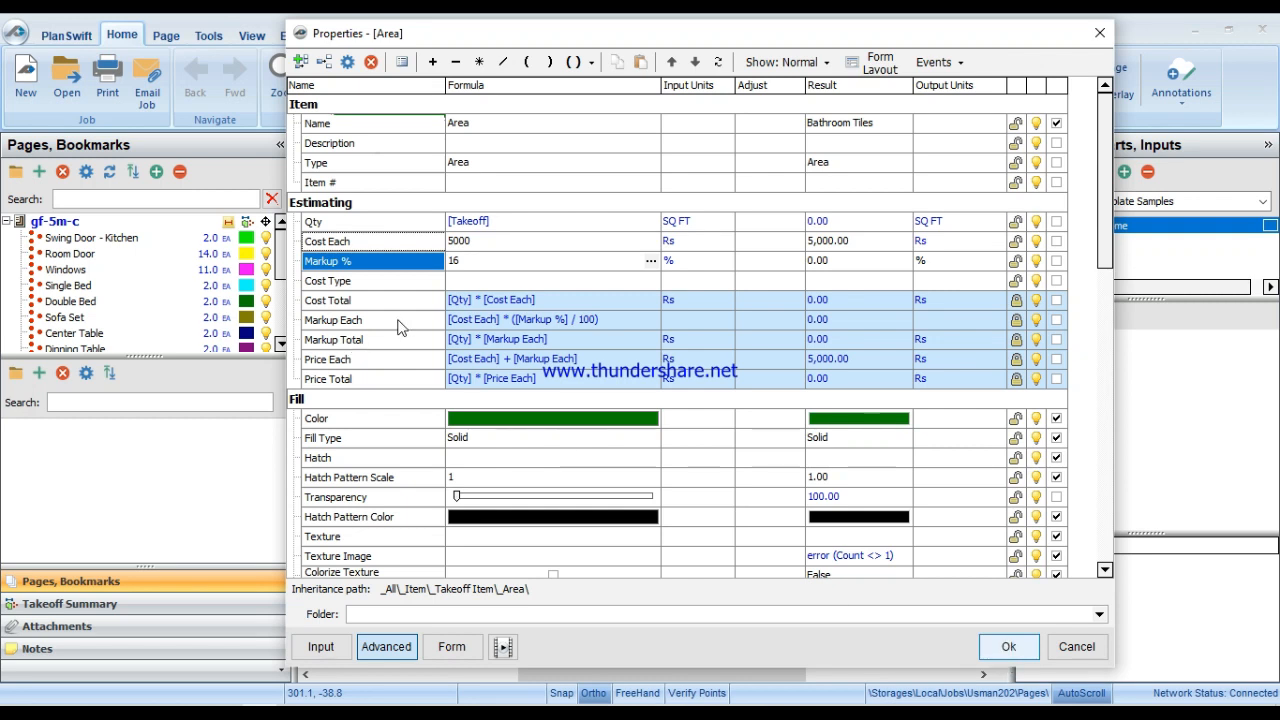
key(Return)
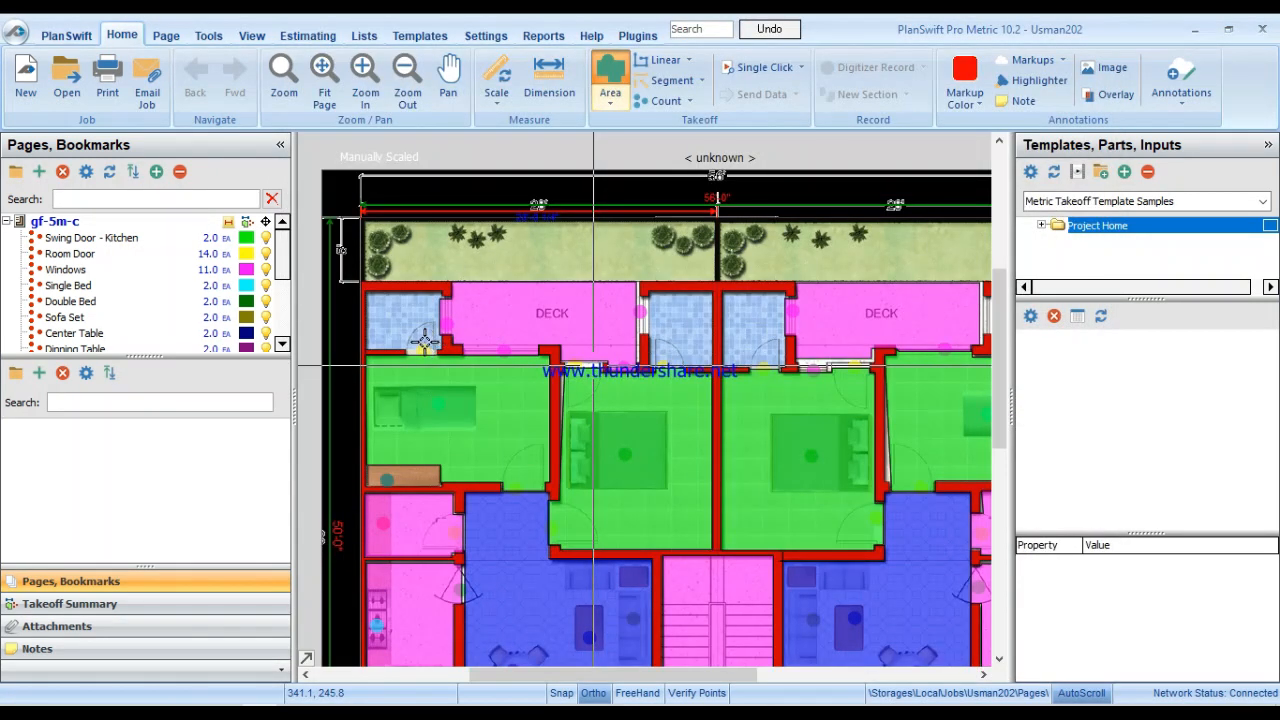
Trace the far-left bathroom floor as a Bathroom Tiles area, following the wall corners and including the door opening.
scroll(424, 341, up, 3)
drag(404, 319, 754, 357)
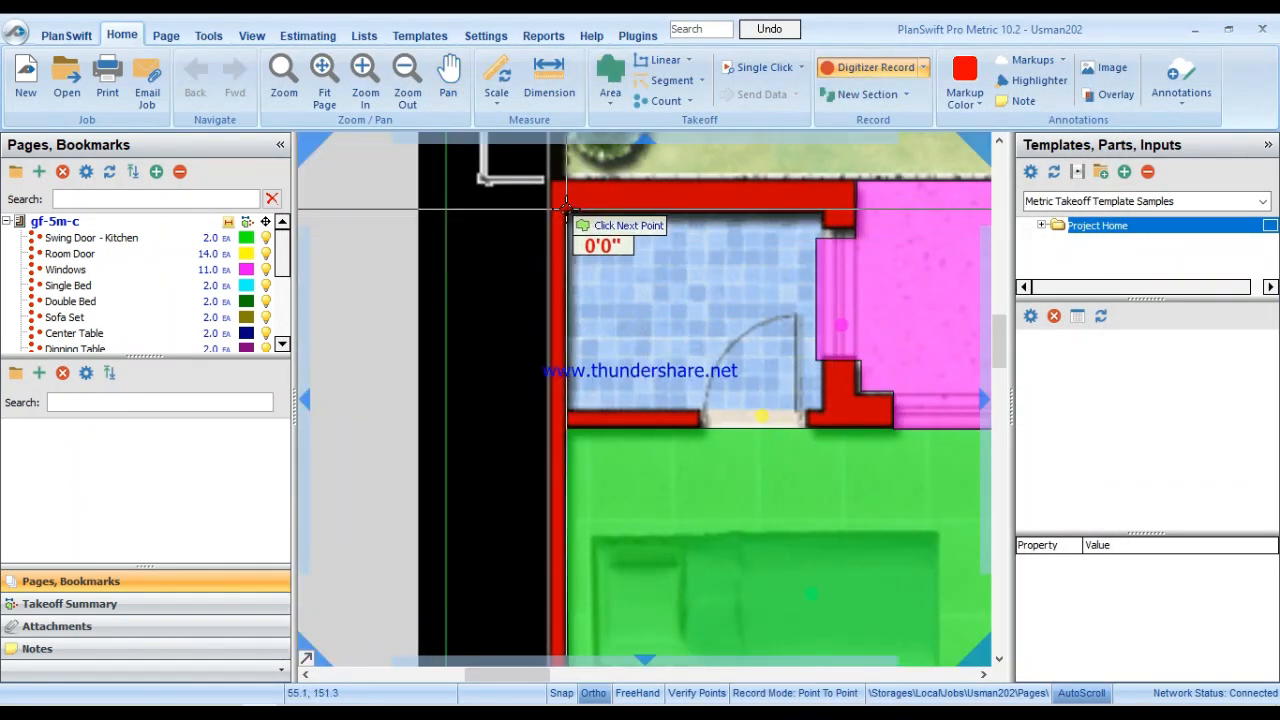
click(821, 213)
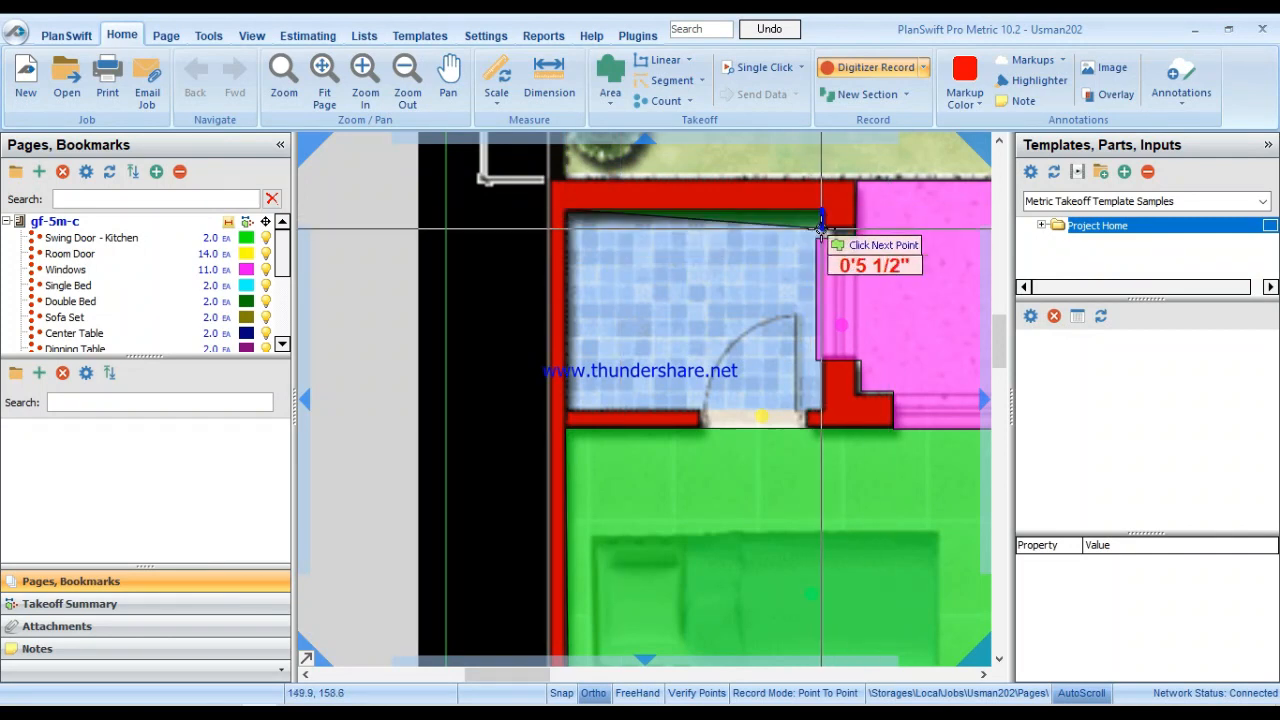
click(814, 237)
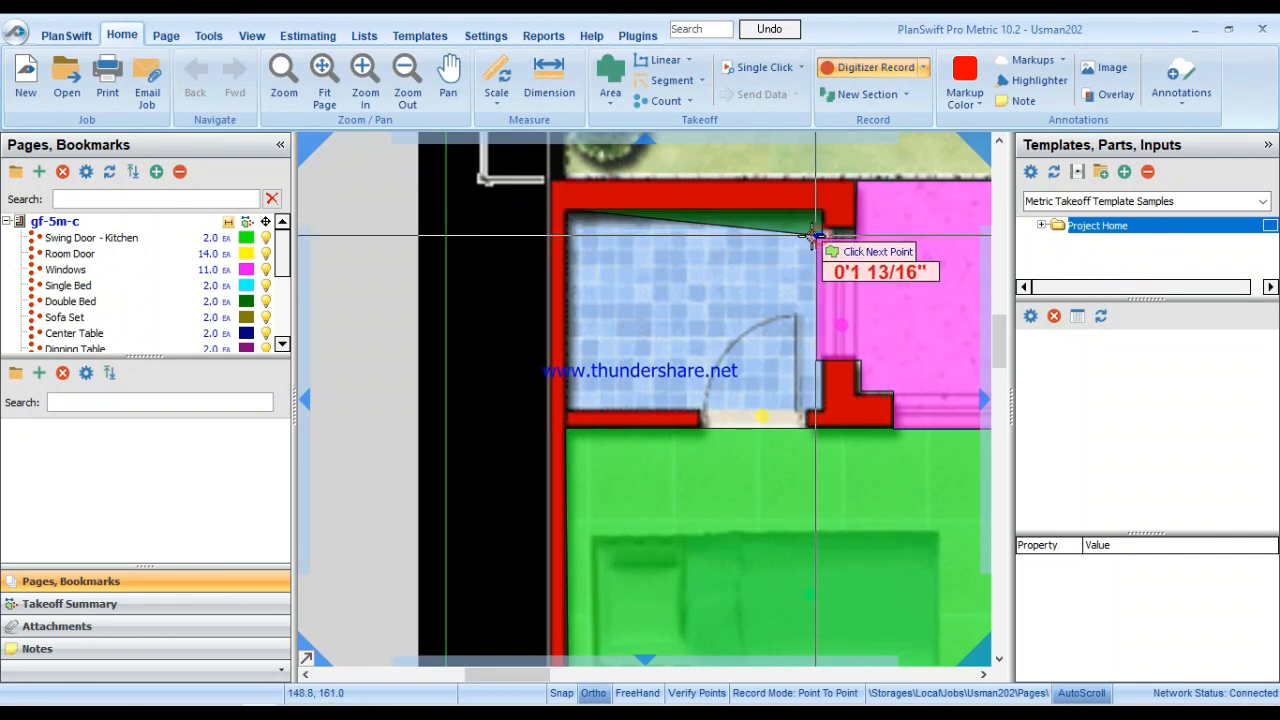
click(813, 359)
click(823, 360)
click(823, 411)
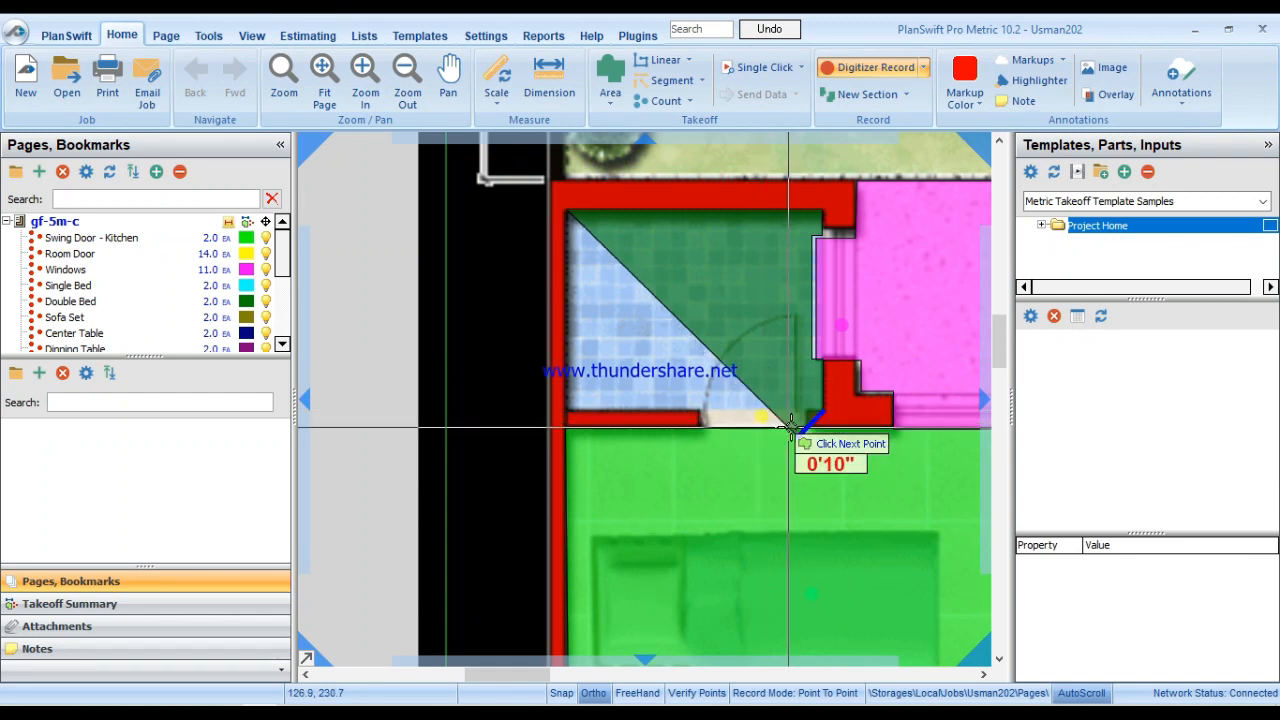
click(802, 428)
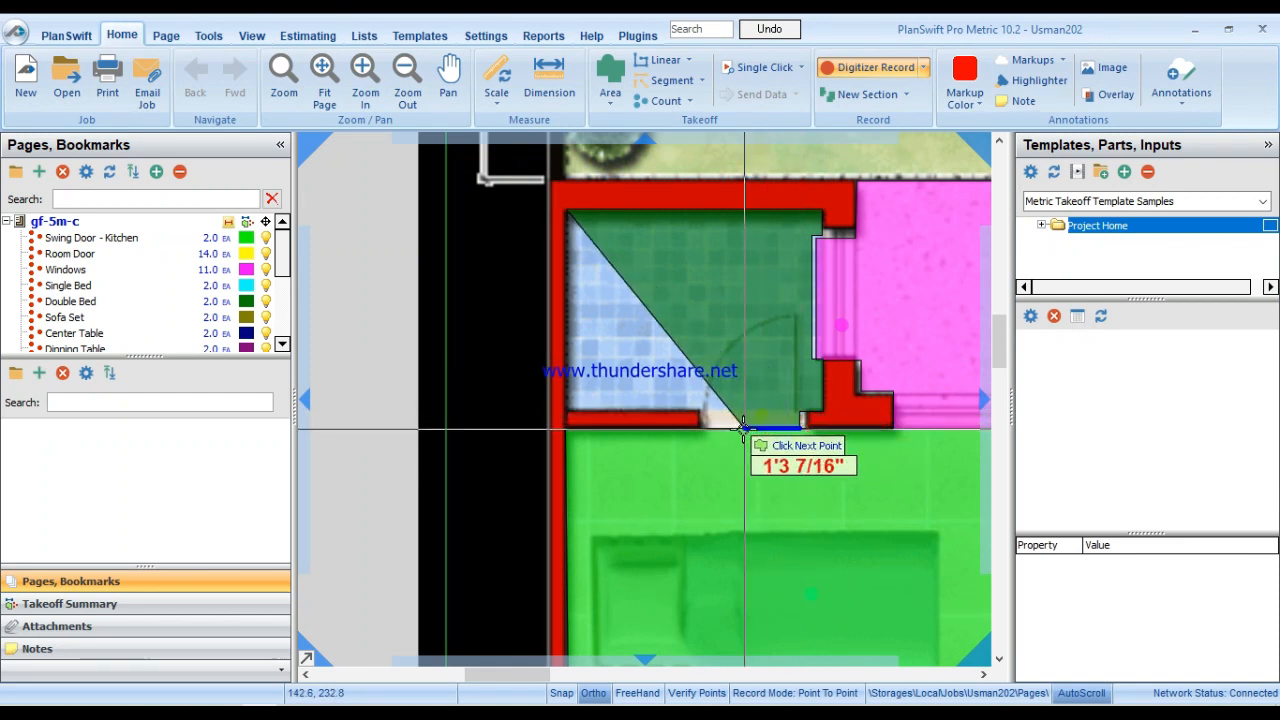
click(704, 428)
click(704, 410)
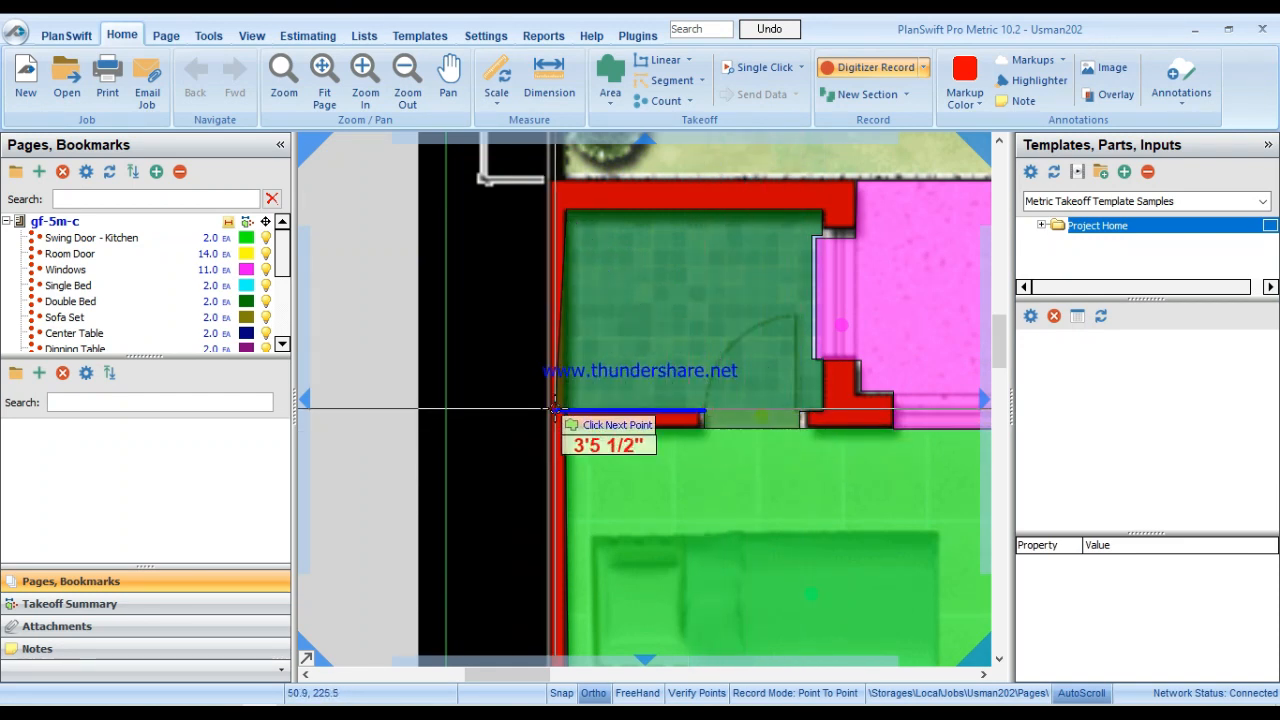
click(555, 410)
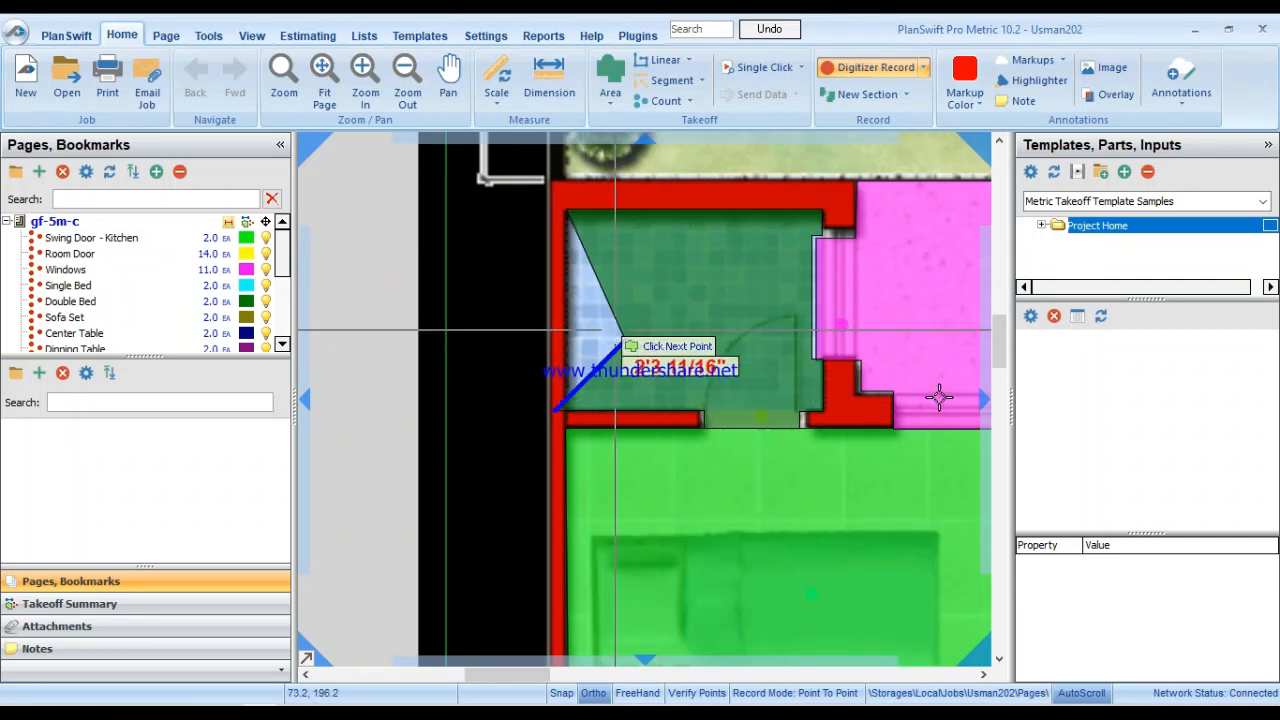
Add a Bathroom Tiles section over the bathroom just left of the central wall, including its window recess beside the deck.
right_click(709, 311)
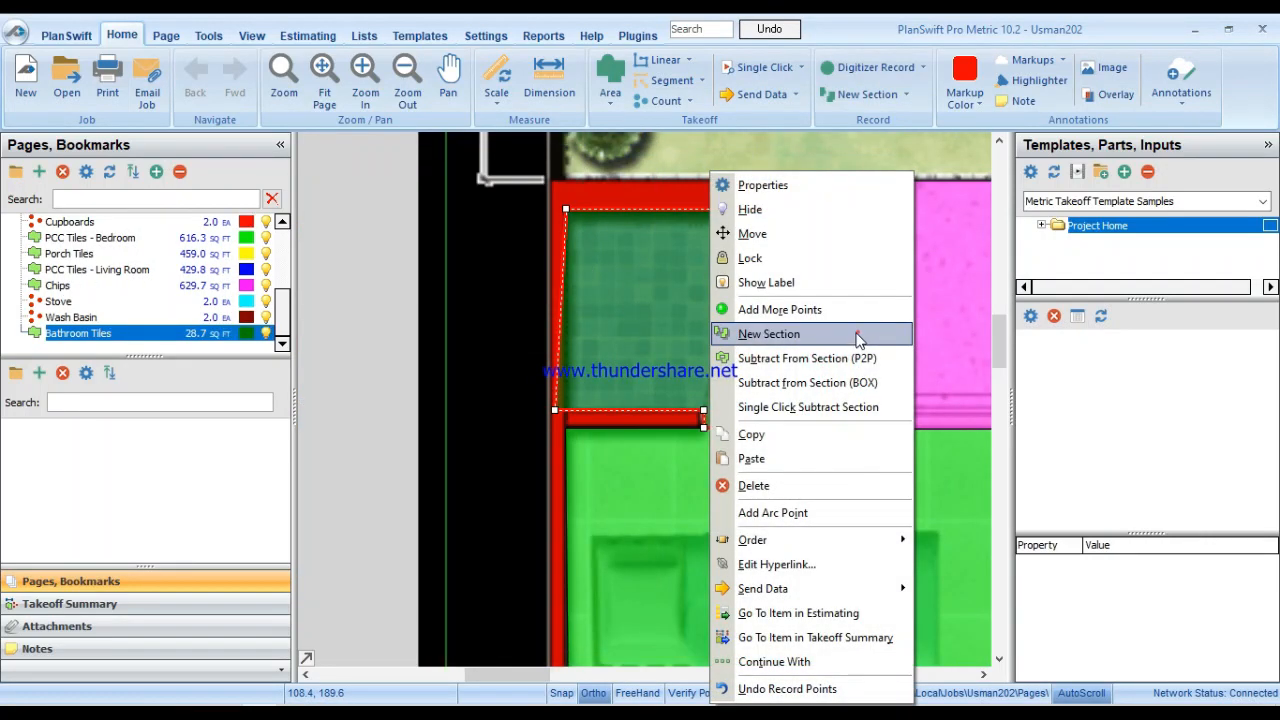
click(857, 337)
drag(763, 373, 518, 389)
scroll(518, 389, down, 5)
scroll(680, 358, up, 5)
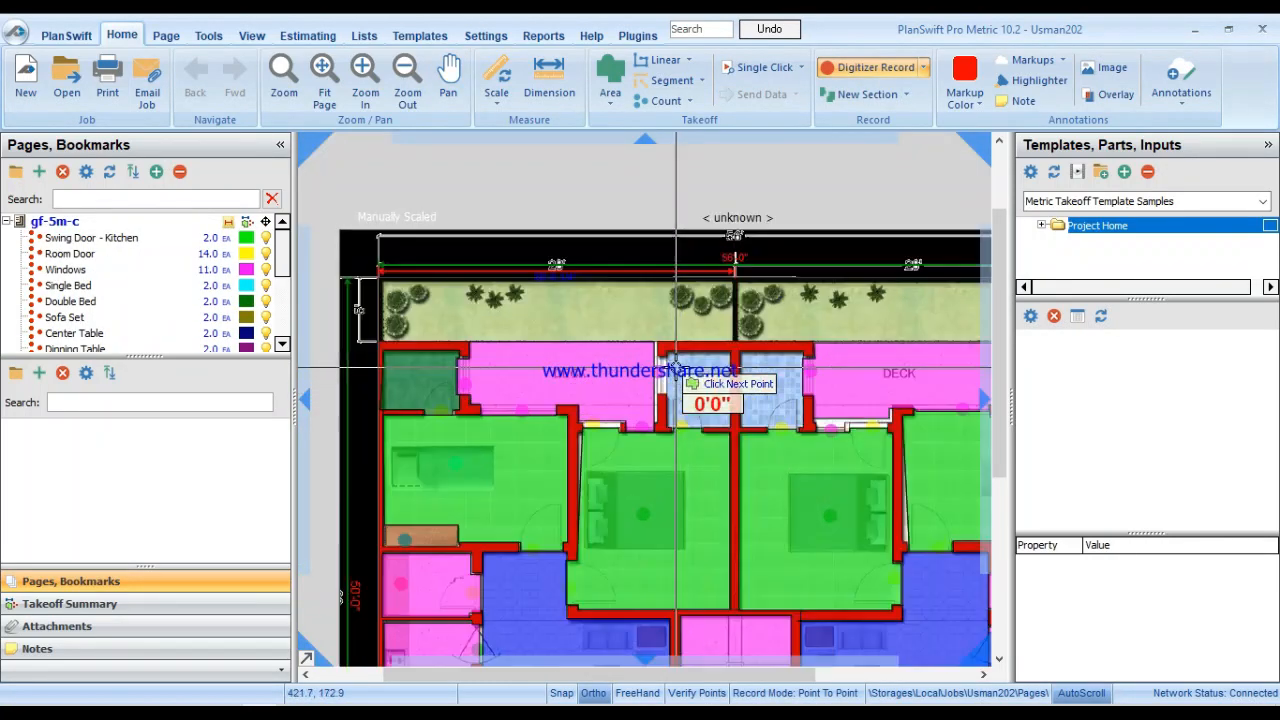
click(646, 315)
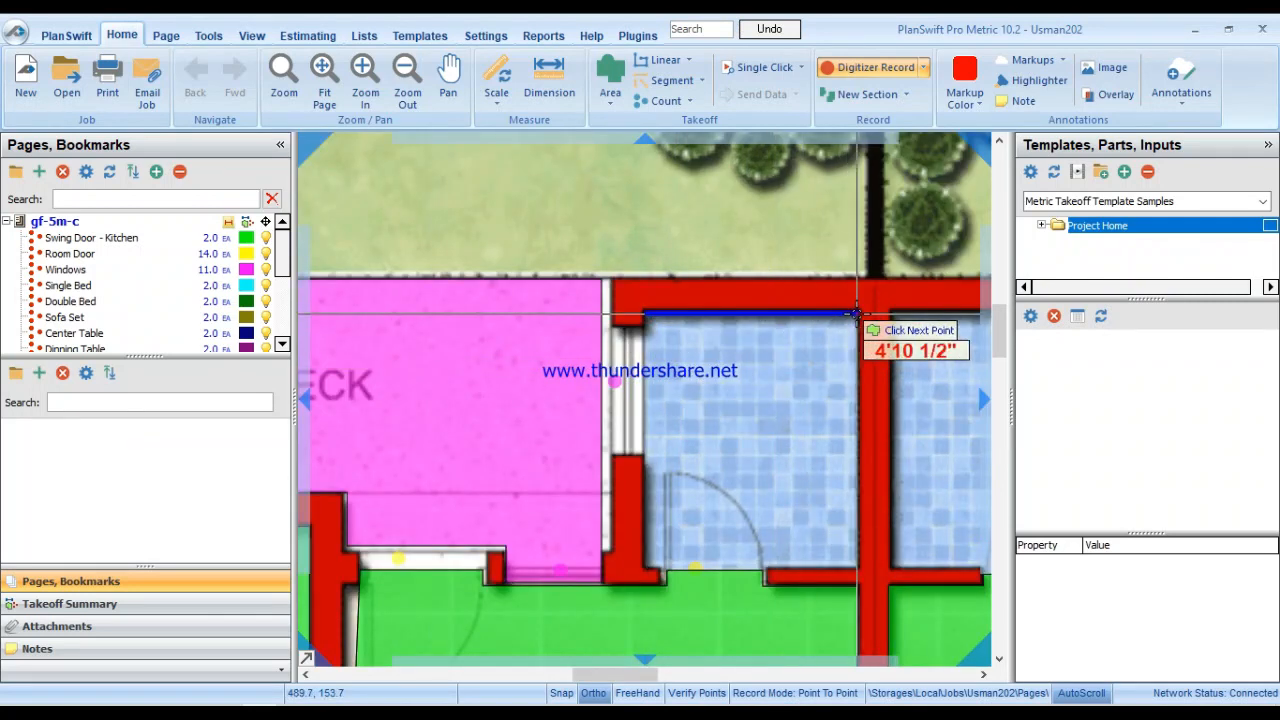
click(857, 315)
click(857, 562)
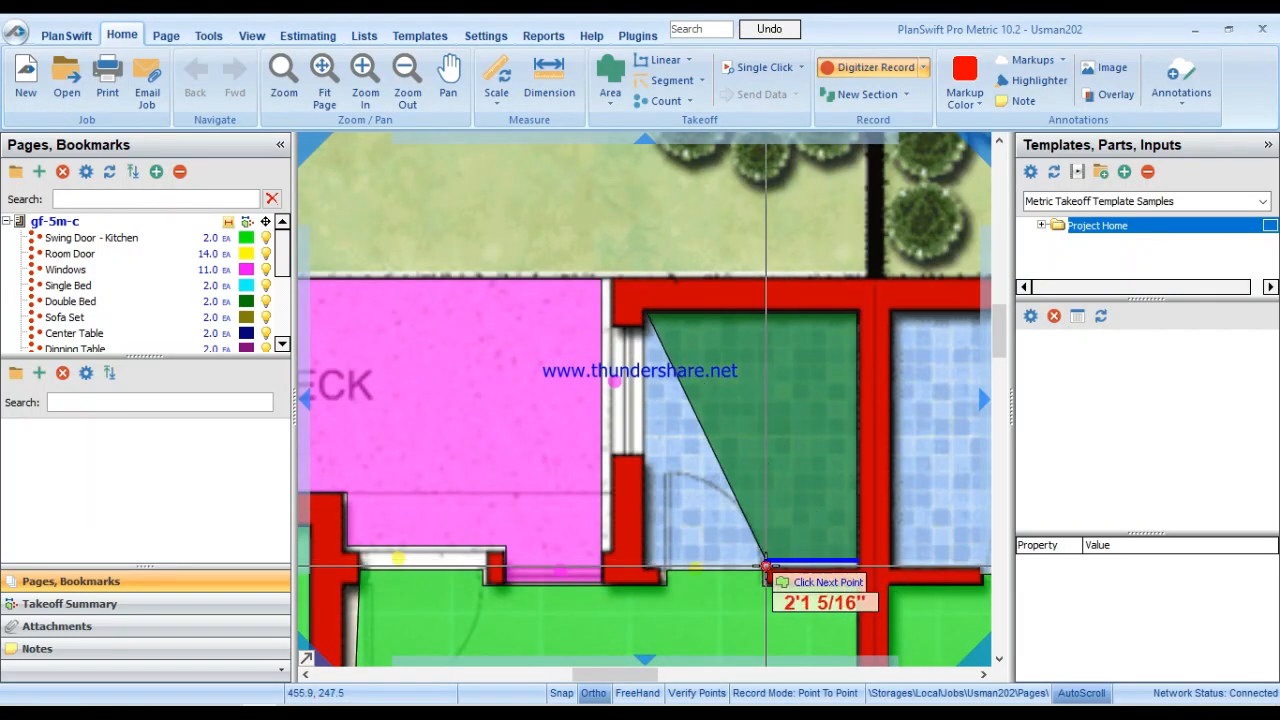
click(763, 563)
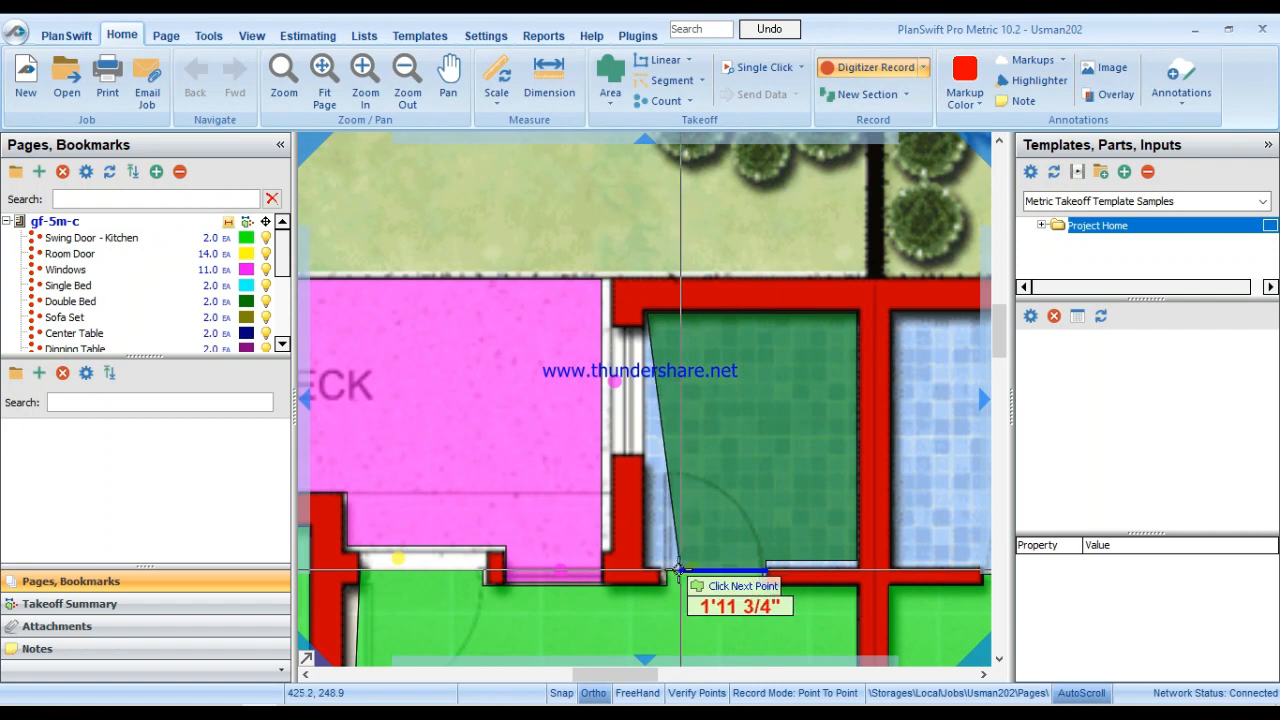
click(648, 568)
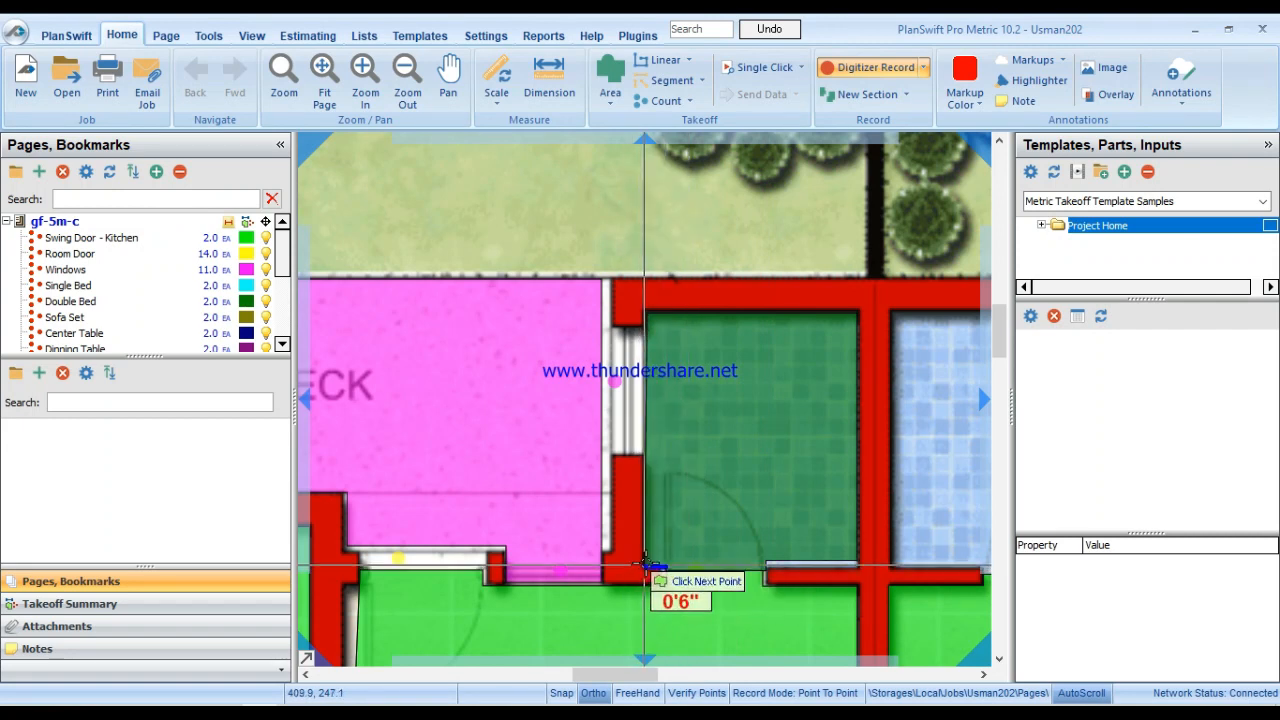
click(649, 453)
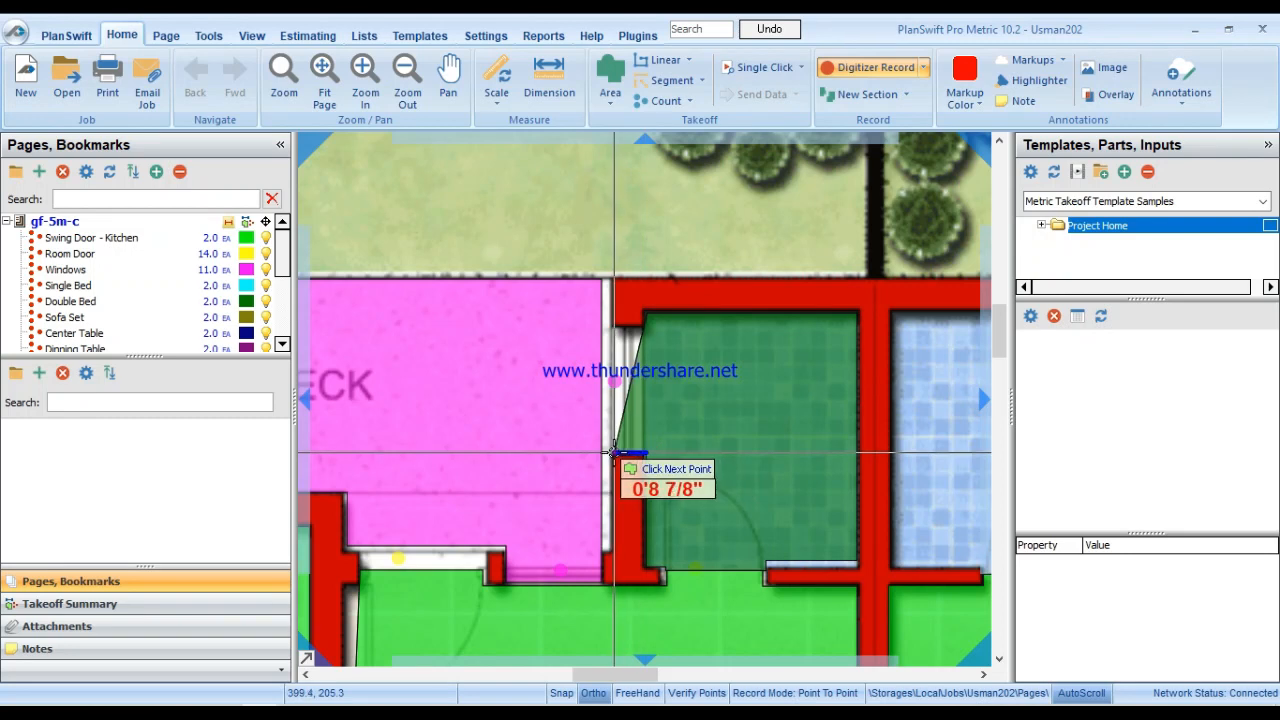
click(614, 455)
click(613, 329)
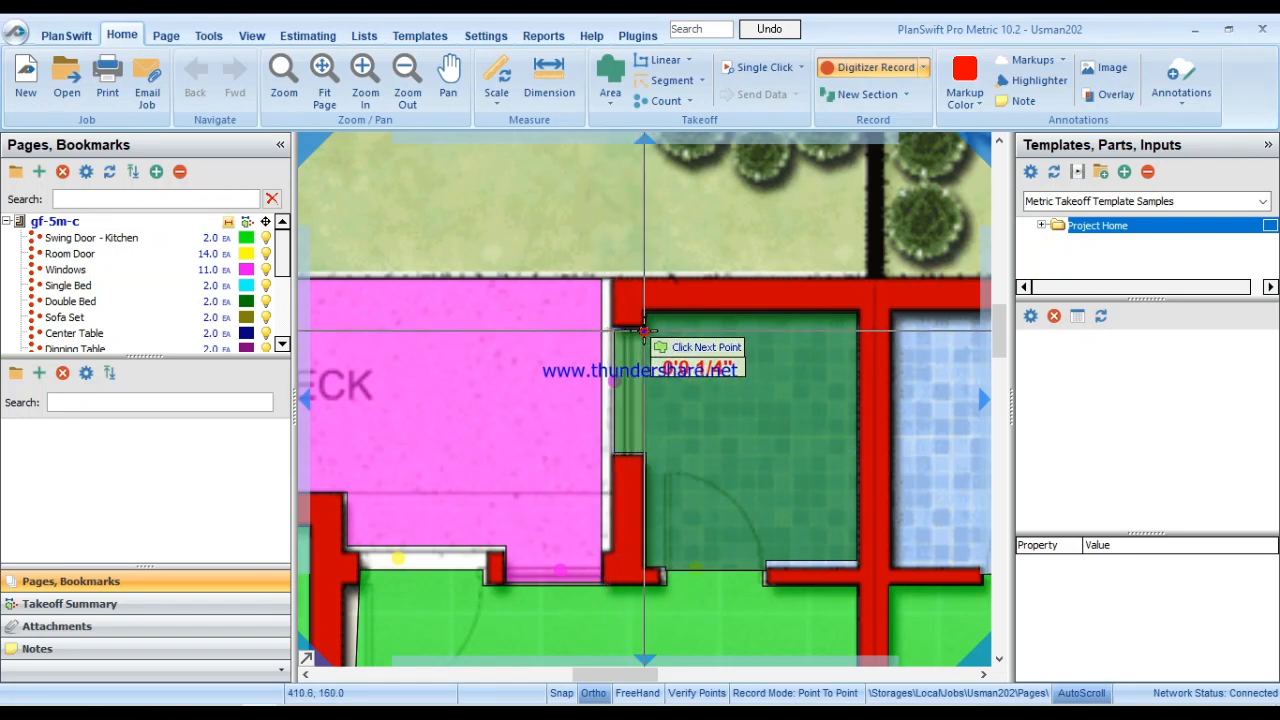
click(645, 329)
click(650, 310)
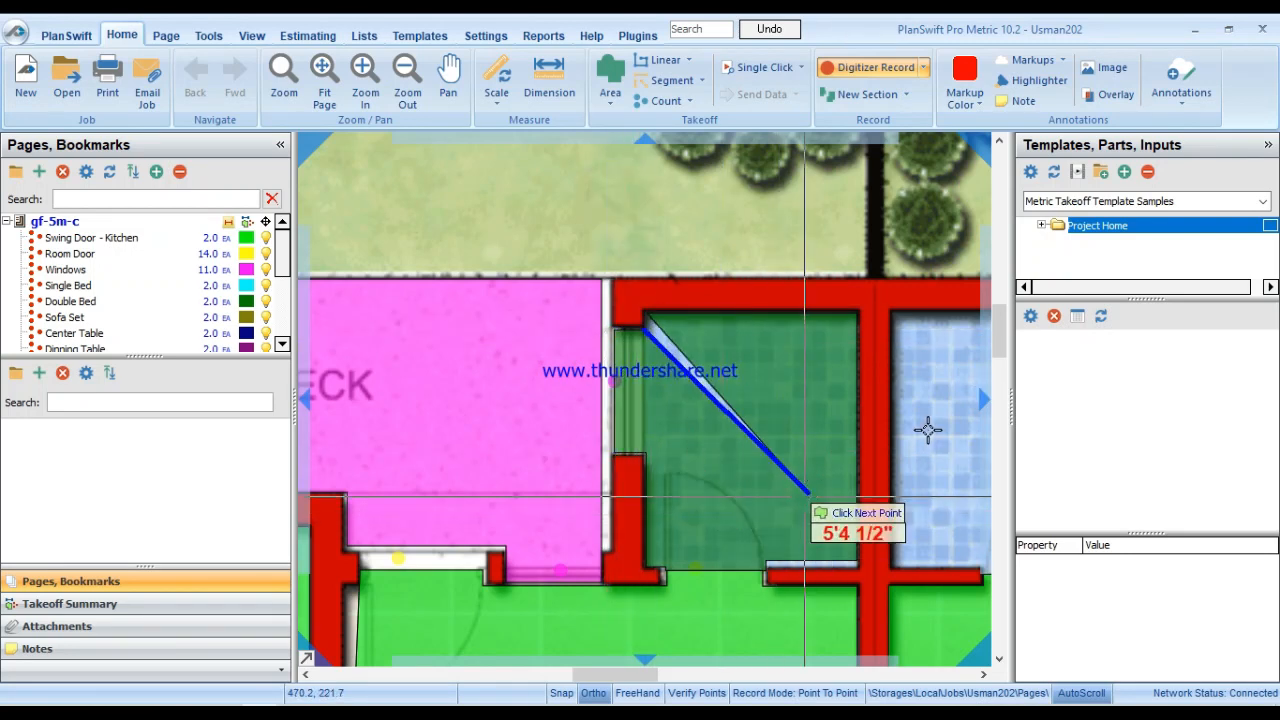
key(Escape)
Add a Bathroom Tiles section over the bathroom just right of the central wall.
drag(928, 430, 582, 431)
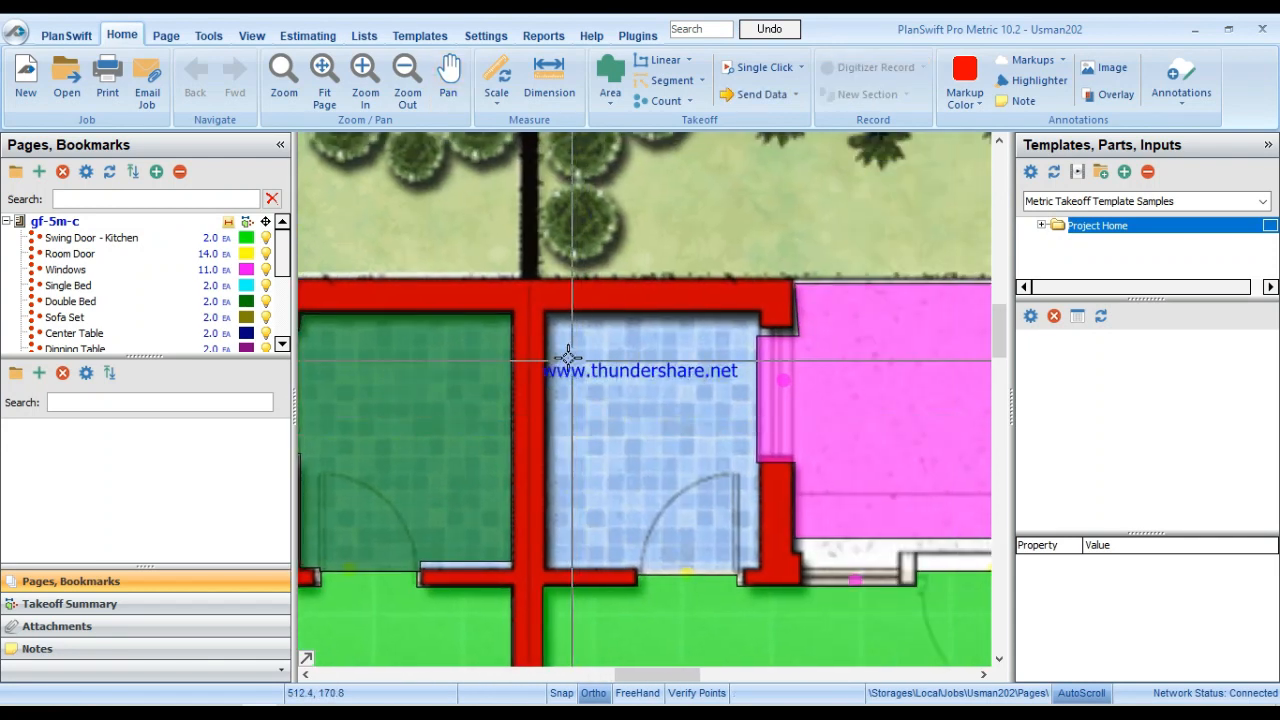
right_click(477, 374)
click(505, 329)
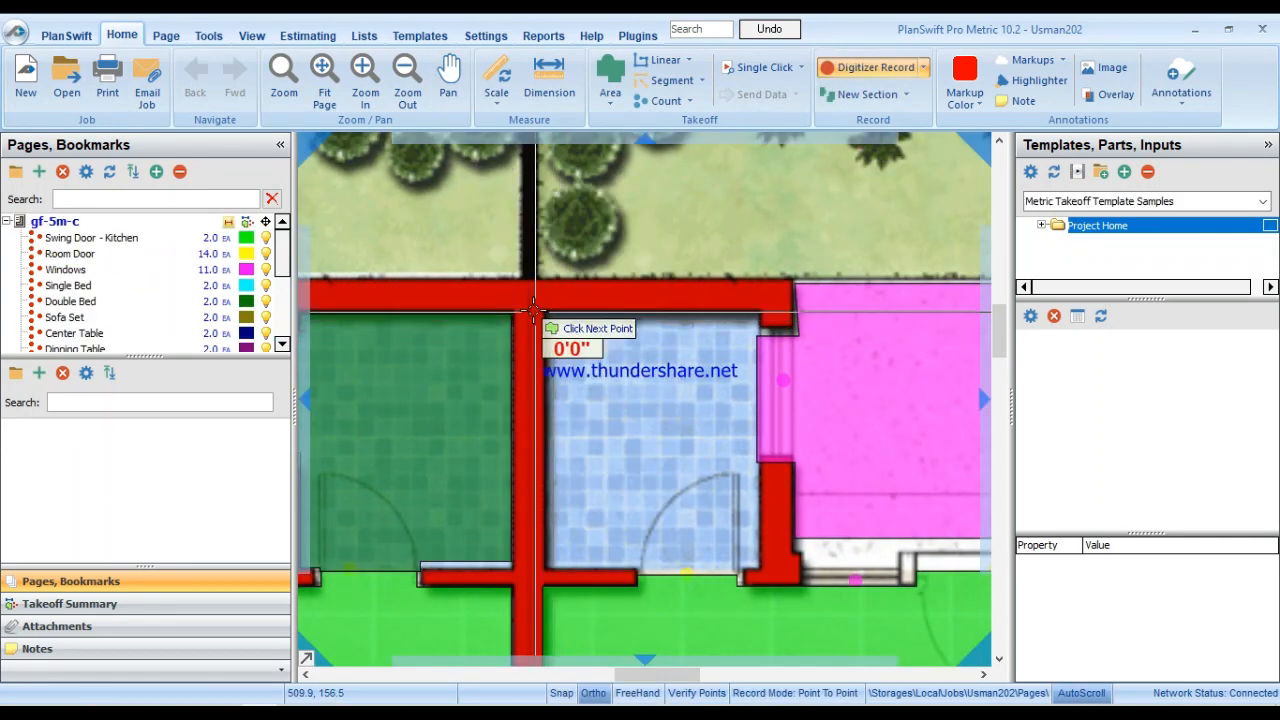
click(545, 313)
click(760, 314)
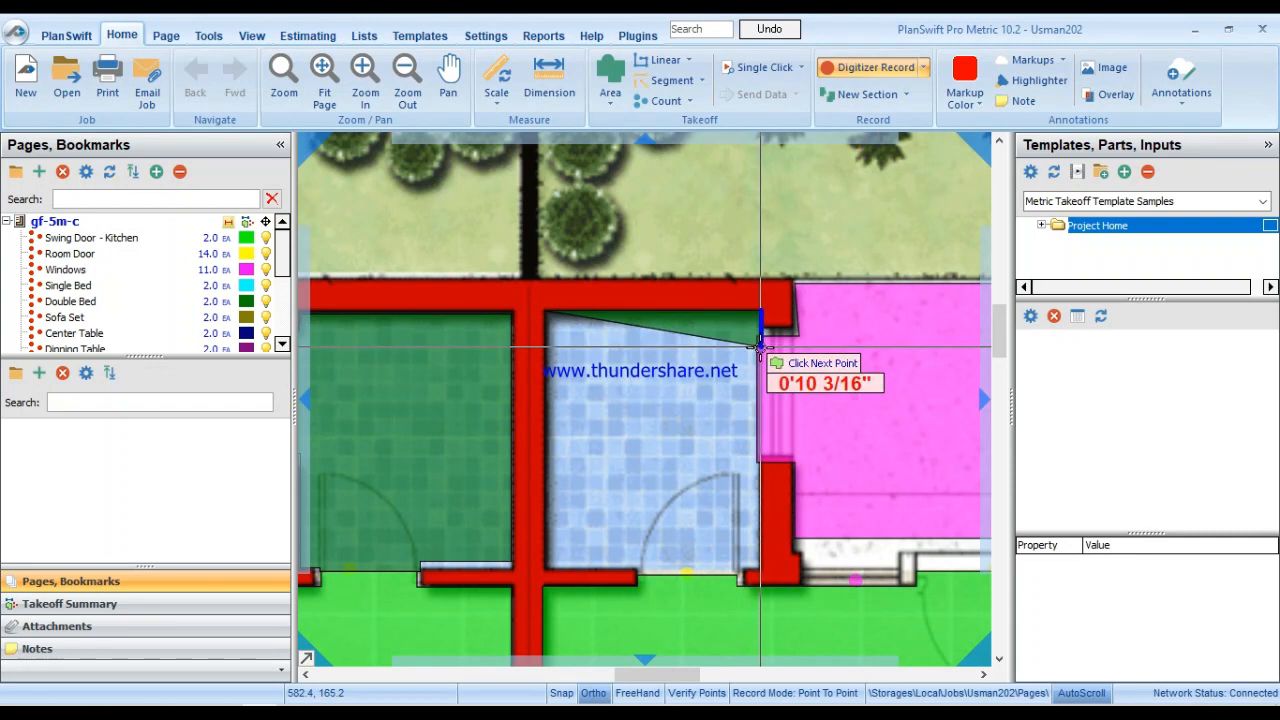
click(760, 570)
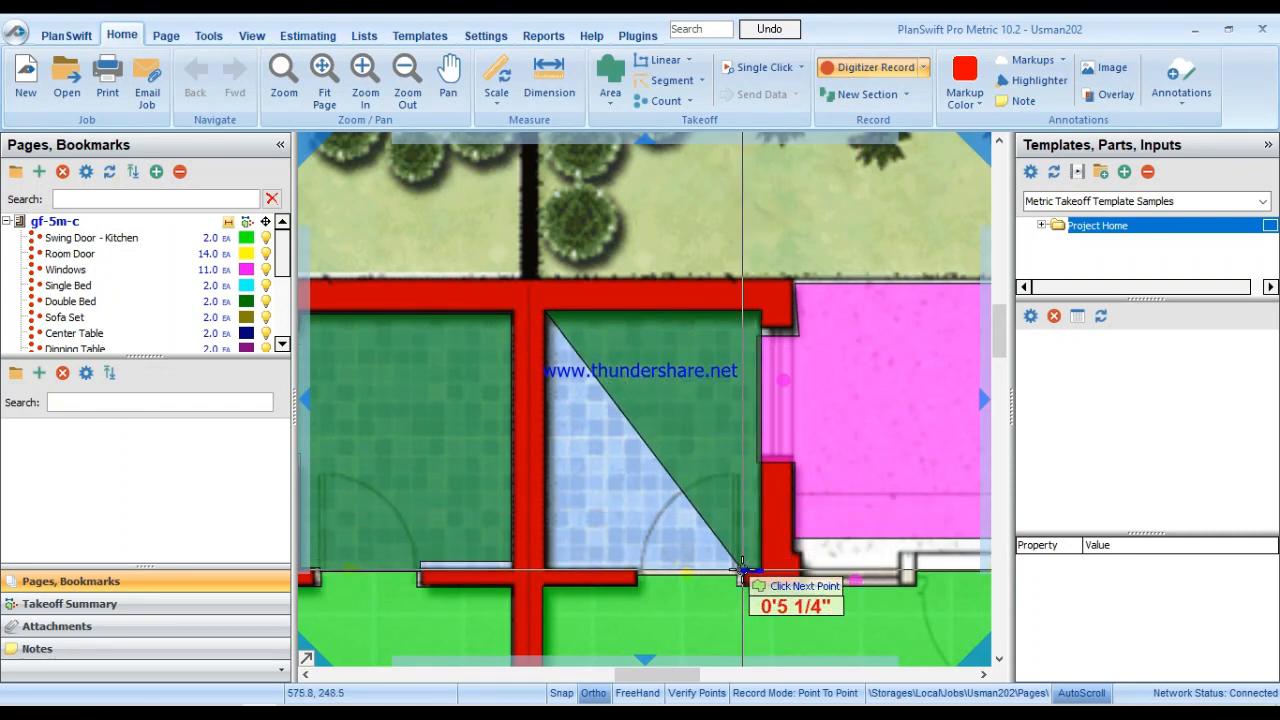
click(638, 571)
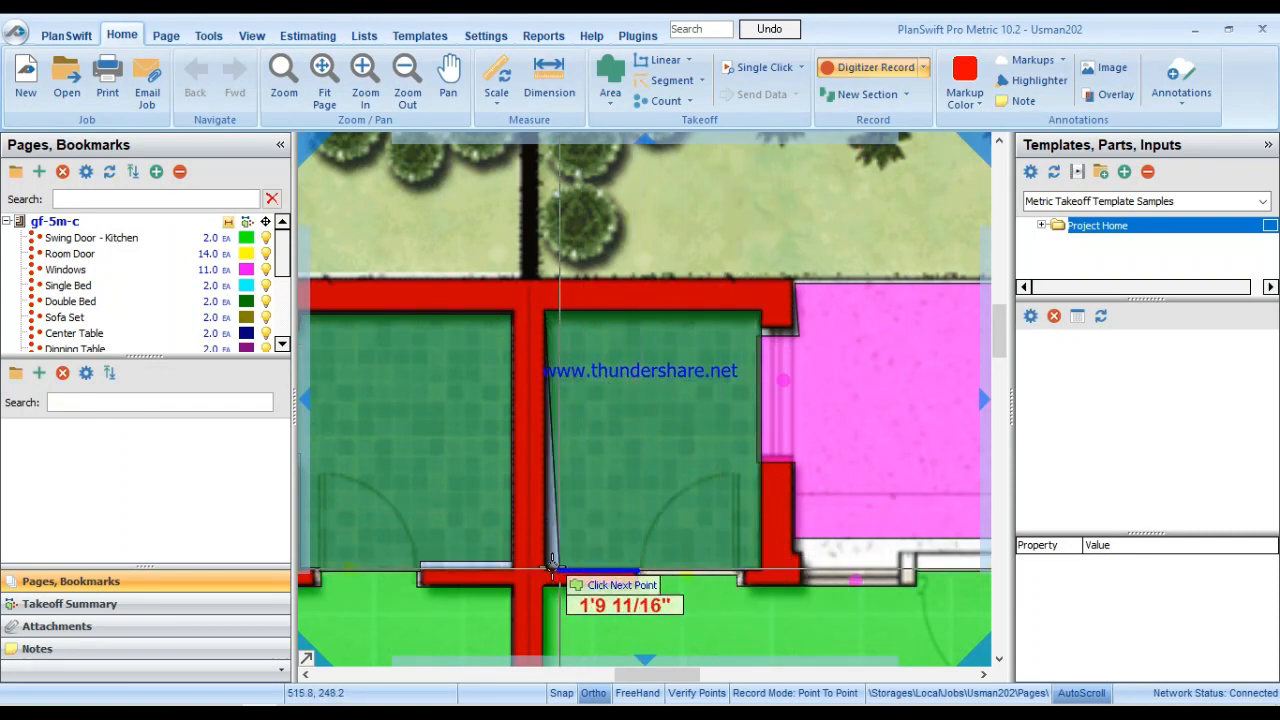
click(545, 568)
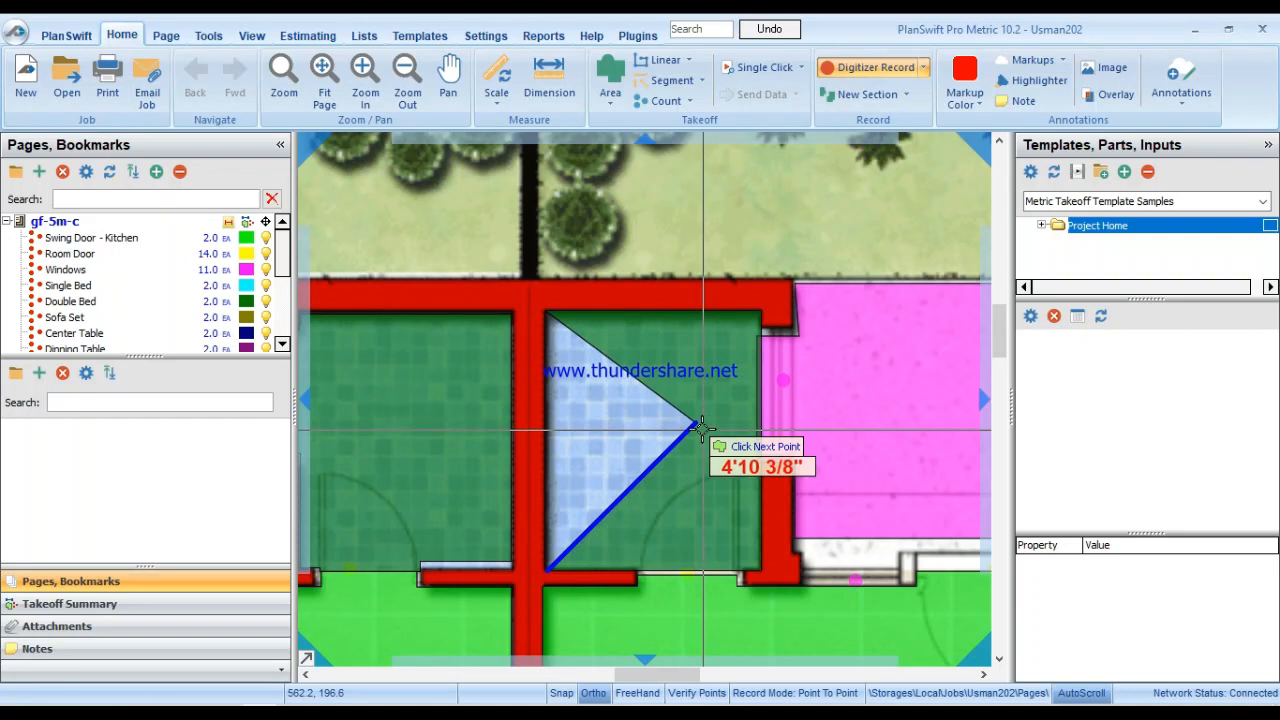
key(Escape)
Add a Bathroom Tiles section over the far-right room labelled BATH.
click(612, 97)
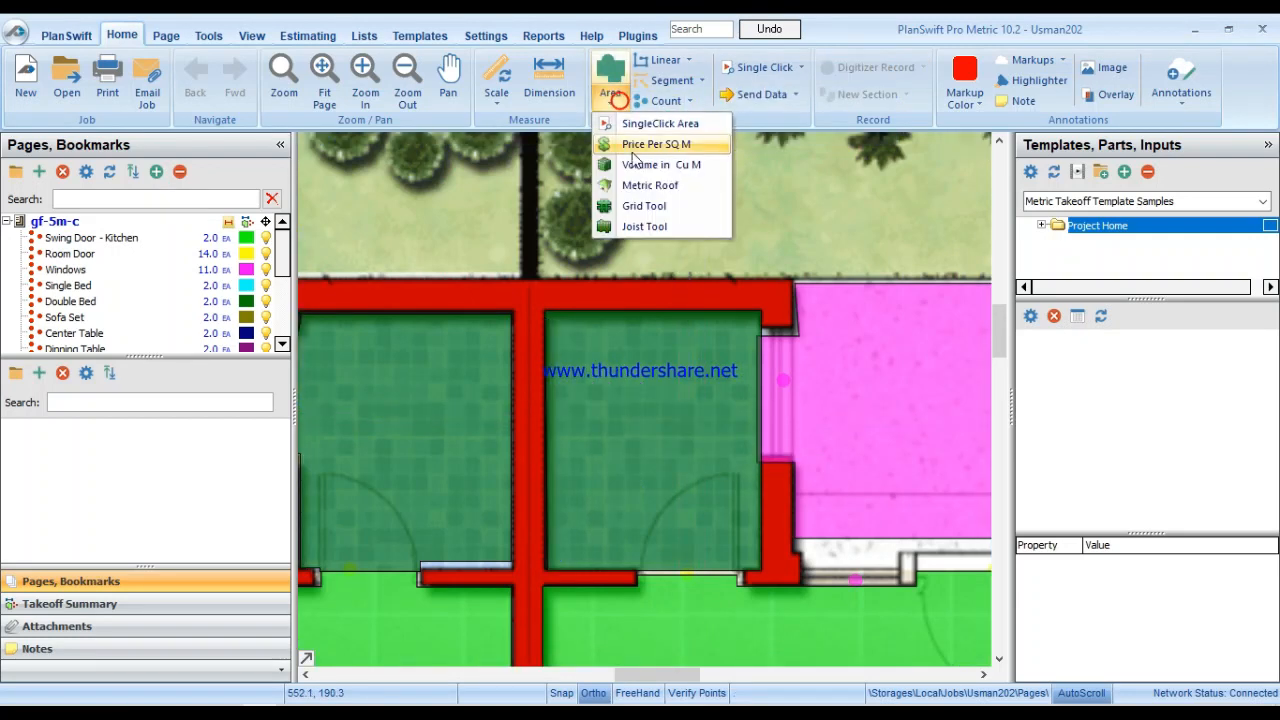
right_click(761, 358)
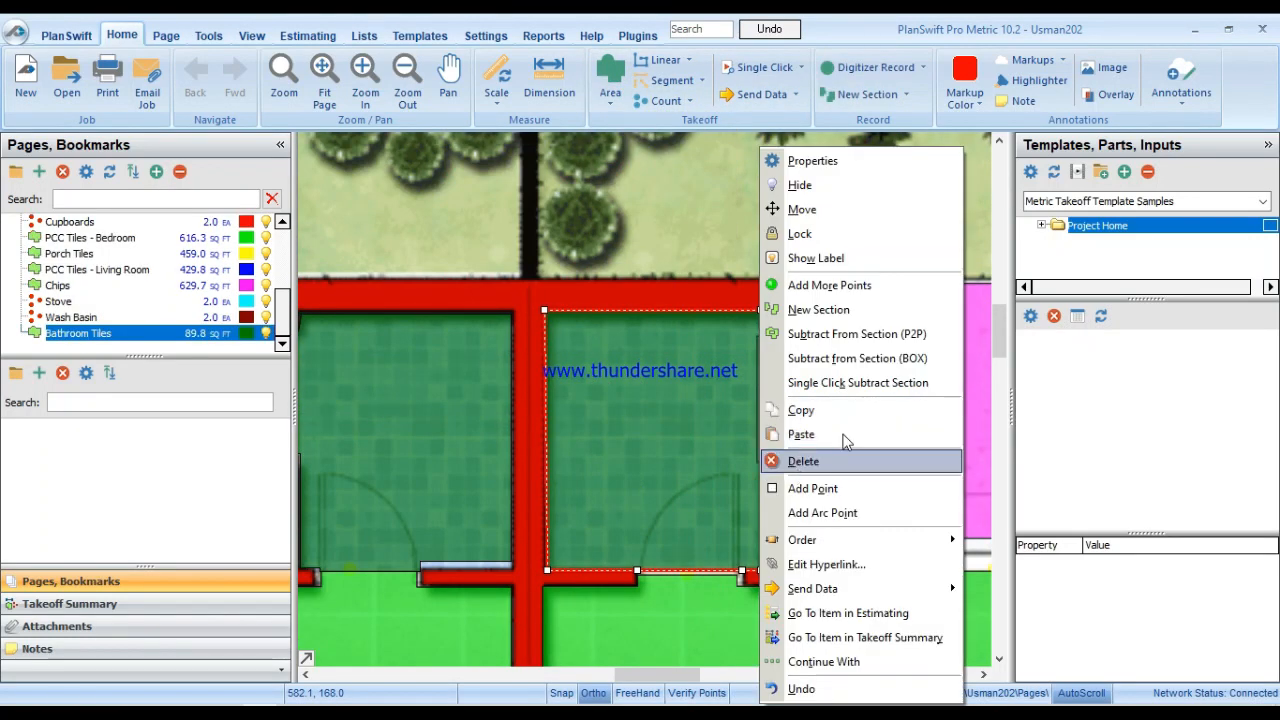
click(824, 309)
drag(845, 442, 355, 405)
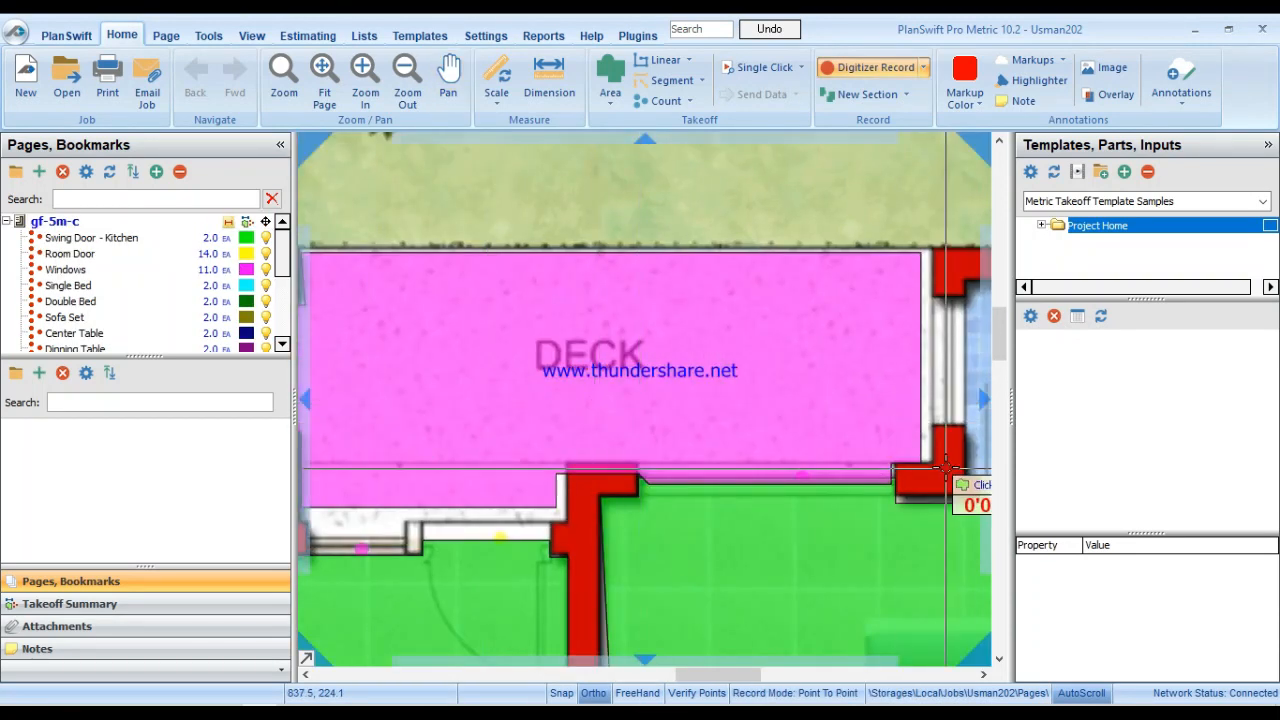
drag(934, 456, 457, 451)
click(490, 276)
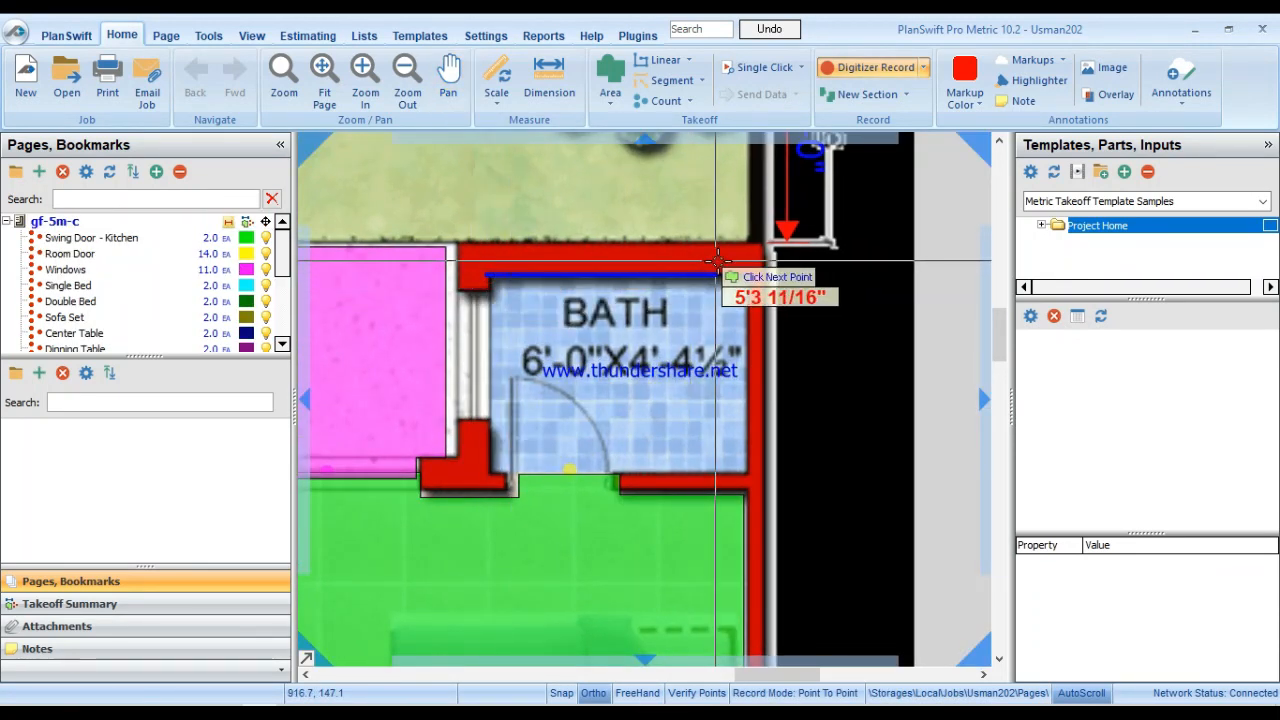
click(746, 276)
click(752, 478)
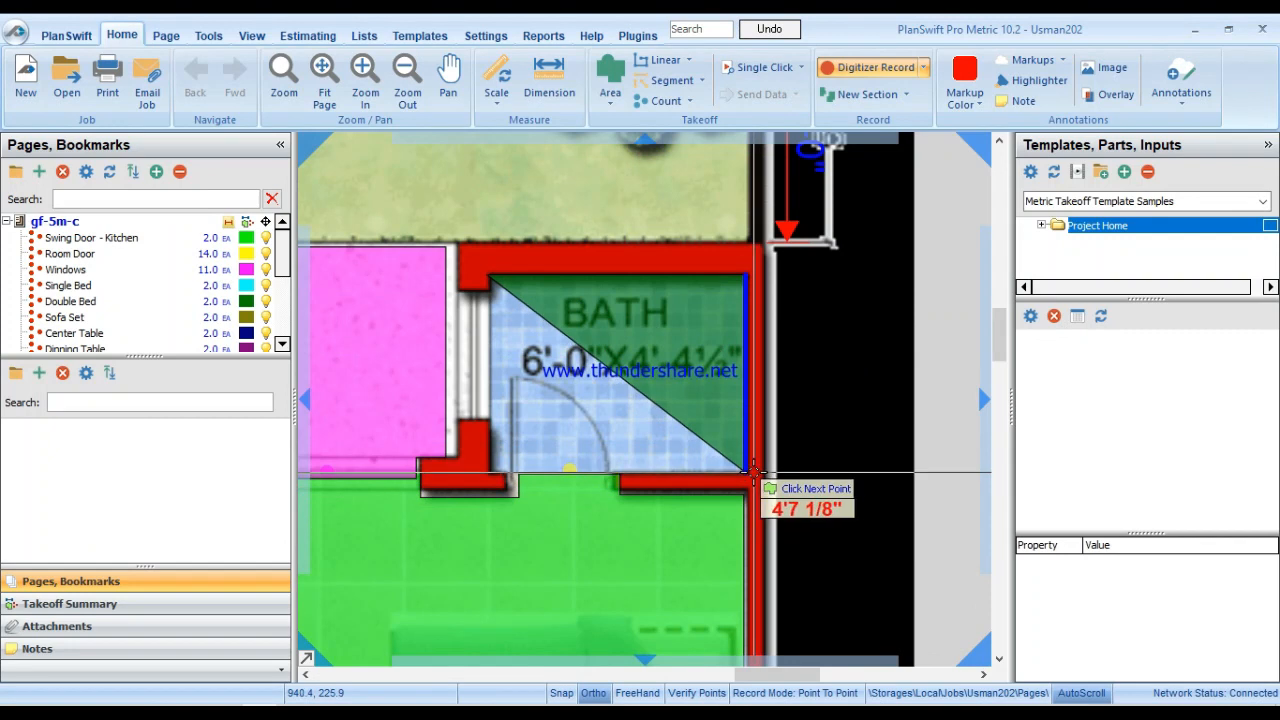
click(492, 472)
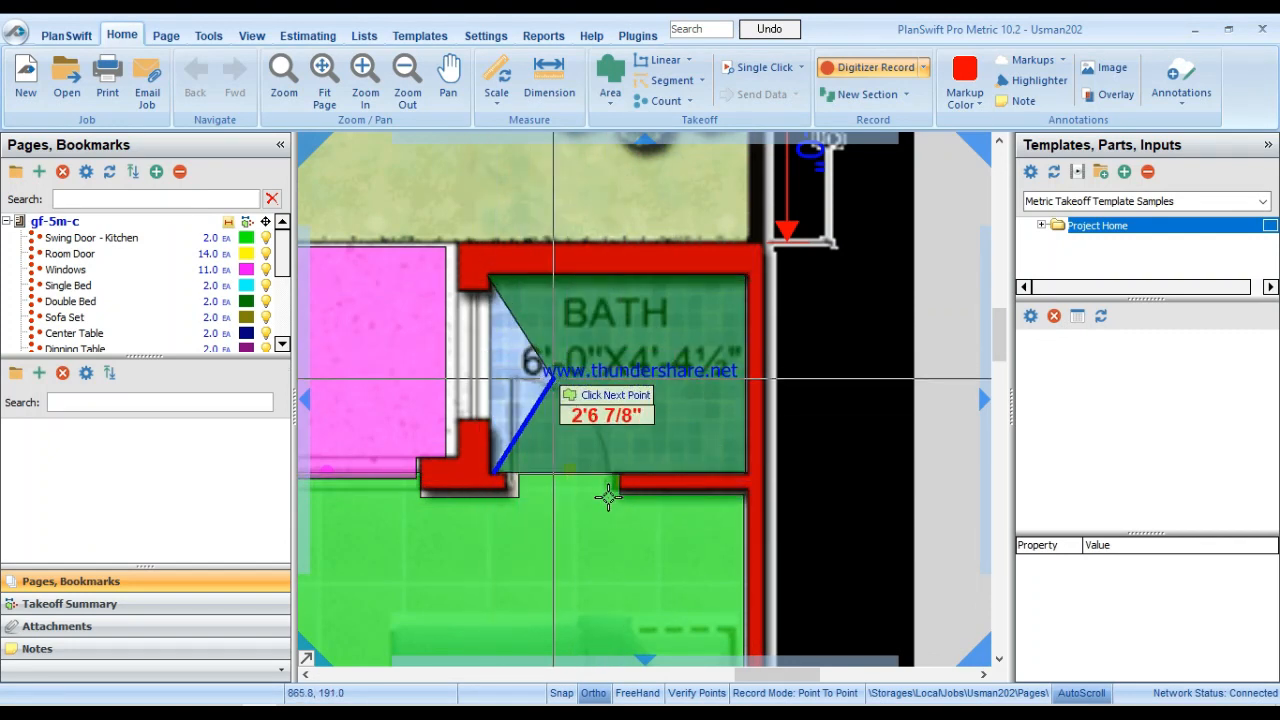
scroll(608, 497, down, 5)
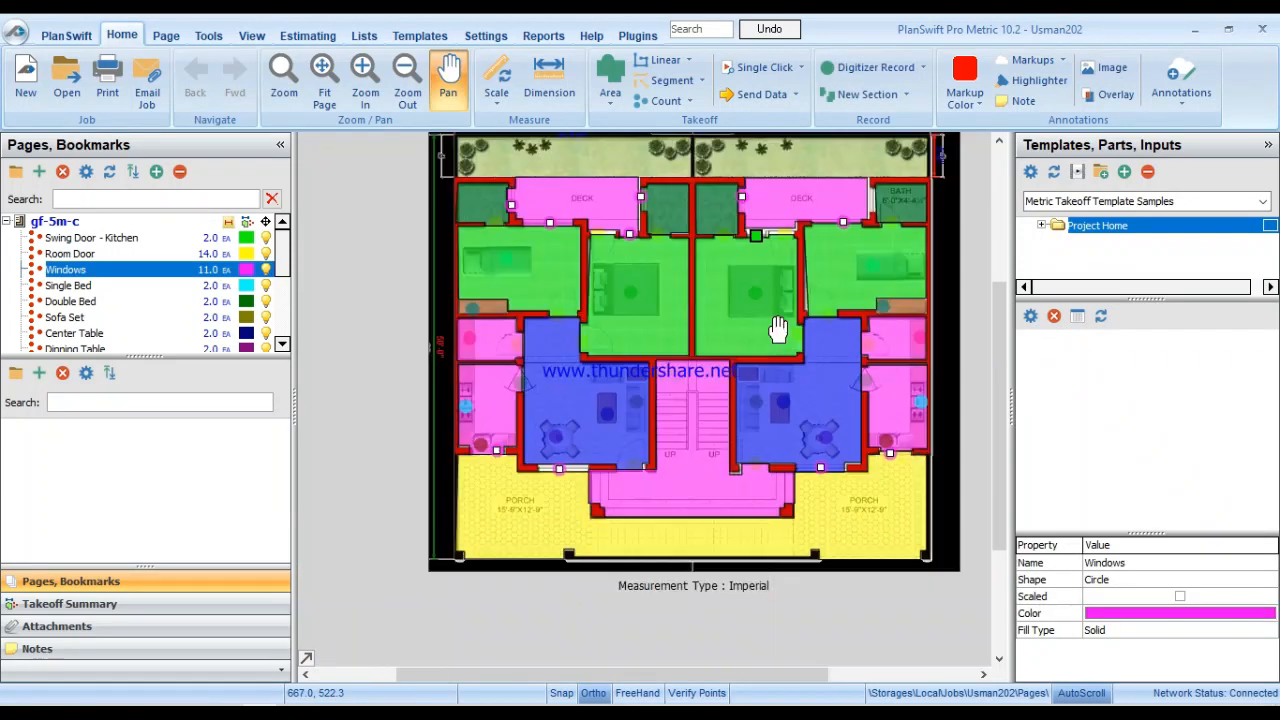
Create an area takeoff item named Grass with a Cost Each of 12 and a Markup of 5%.
drag(778, 329, 779, 240)
click(780, 286)
drag(780, 286, 797, 397)
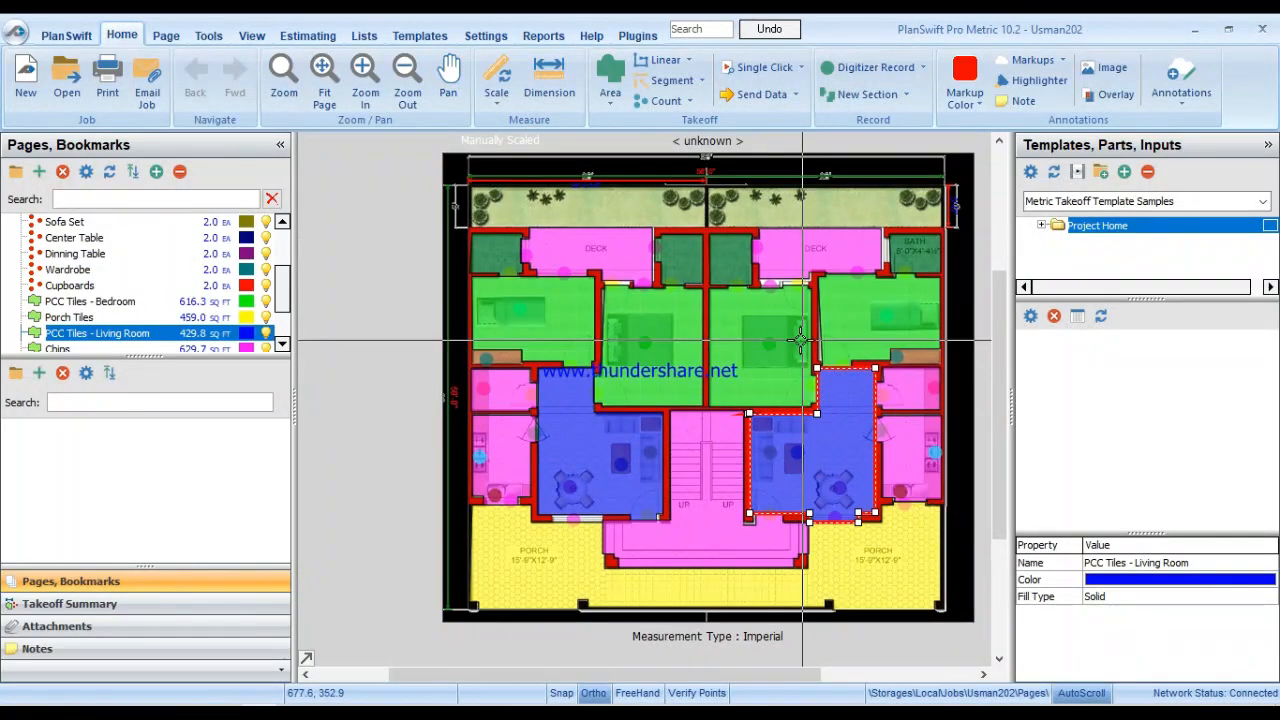
drag(824, 330, 768, 420)
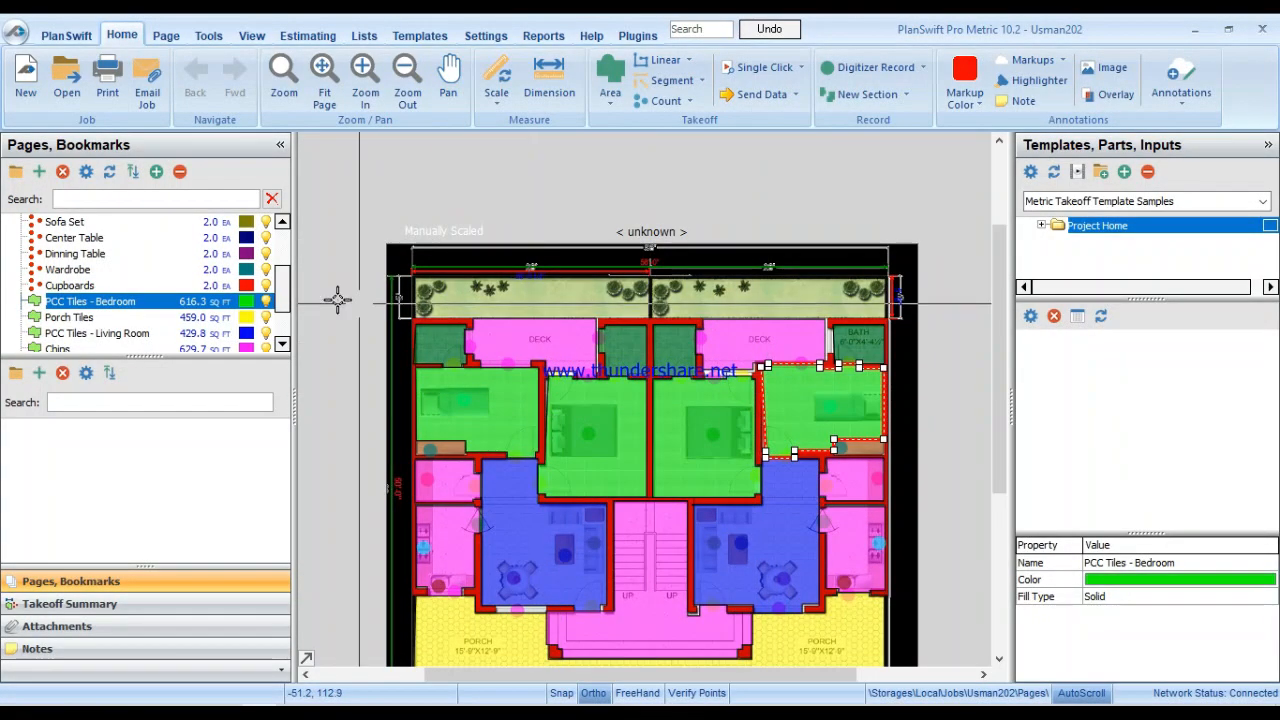
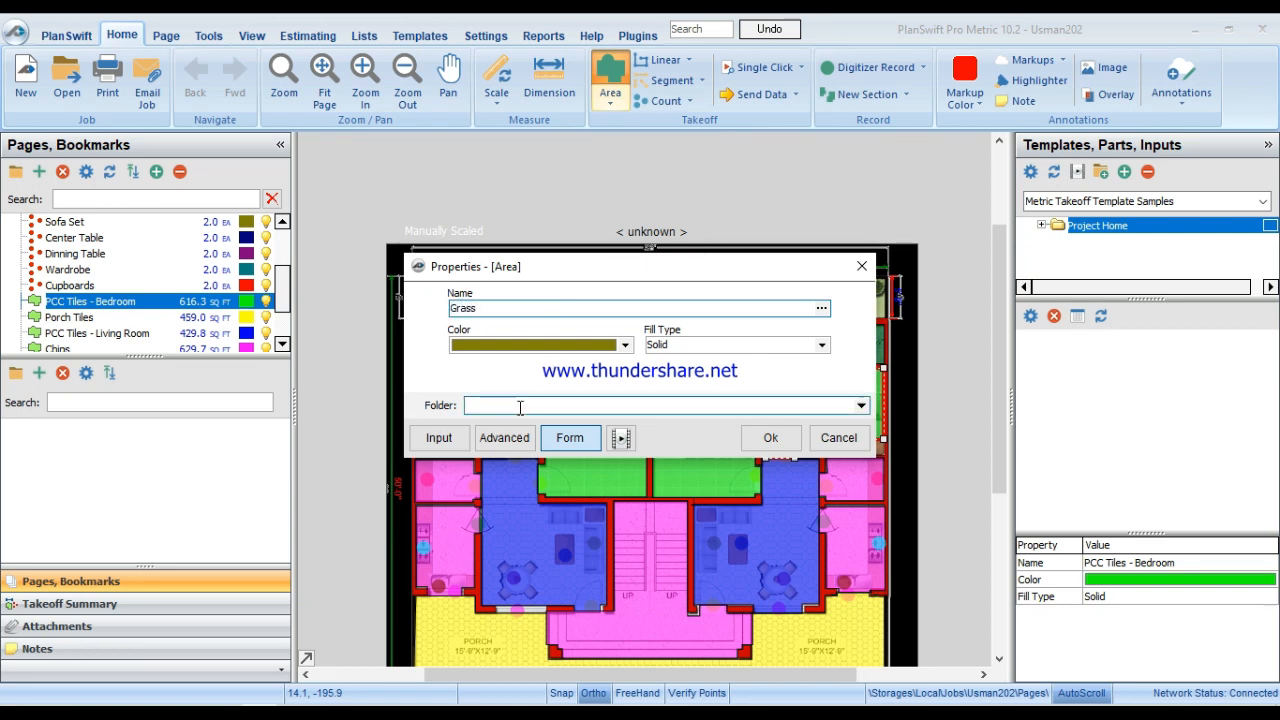
click(510, 440)
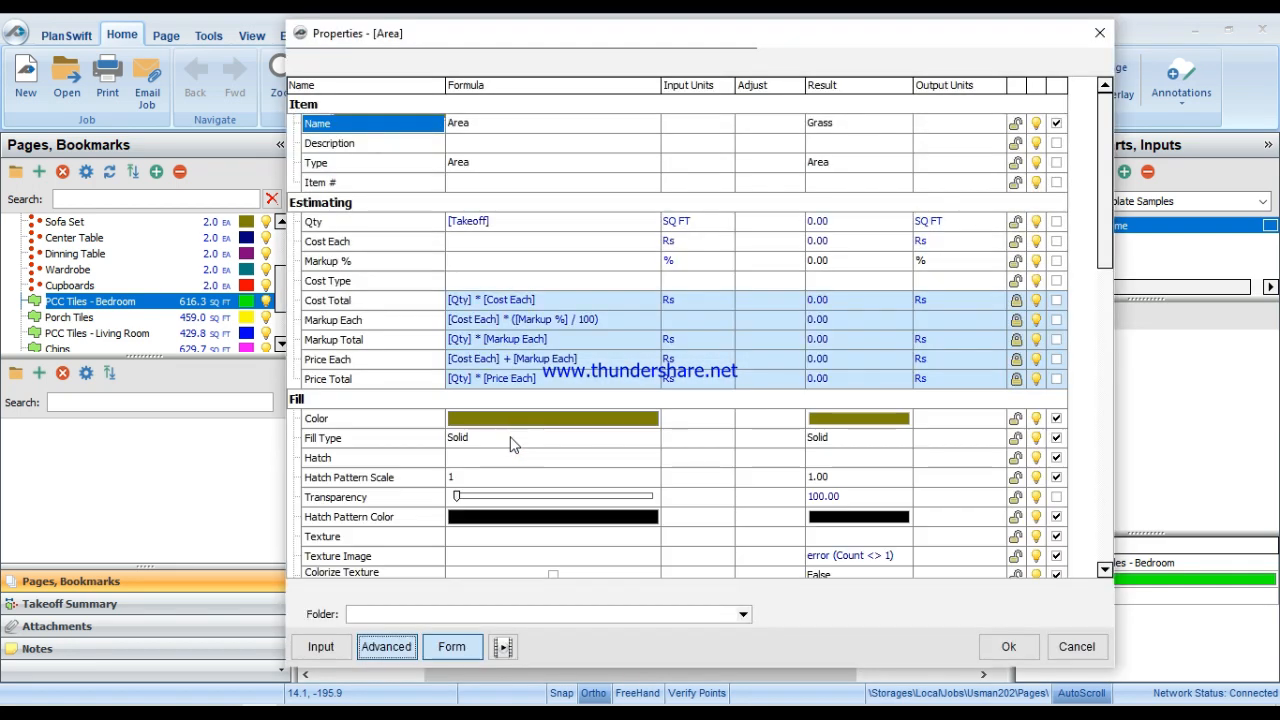
click(515, 242)
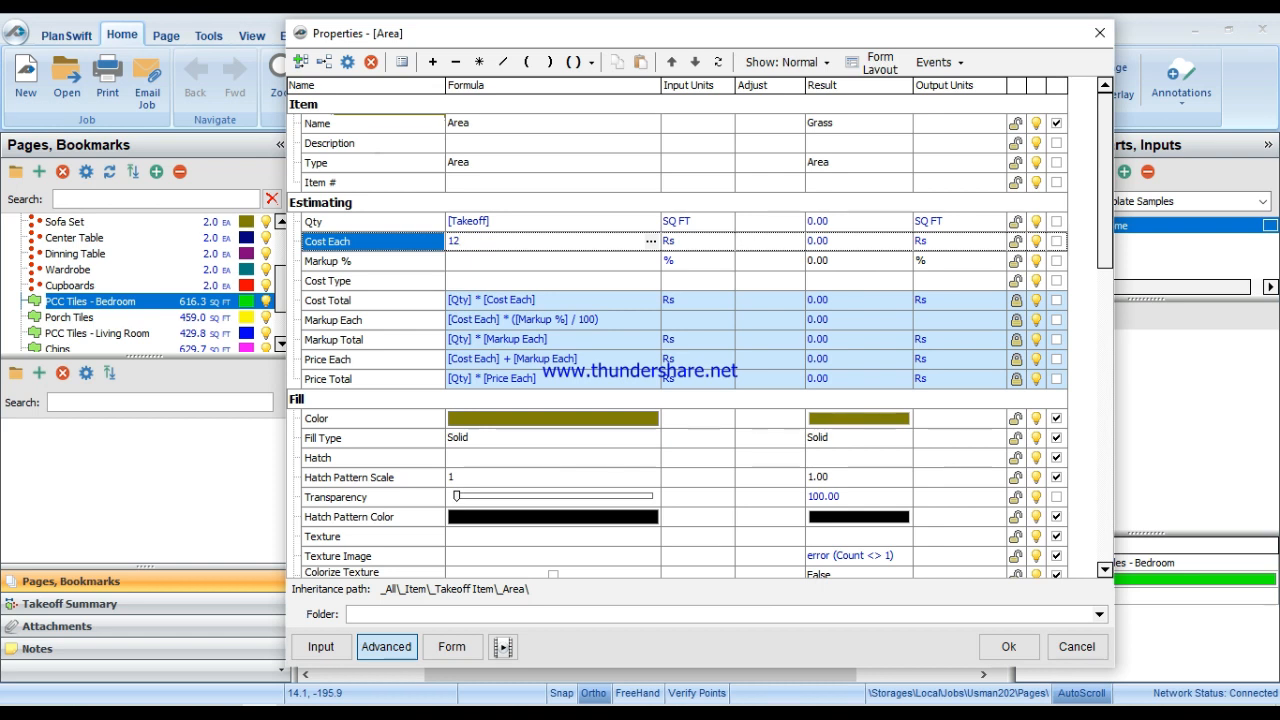
click(527, 260)
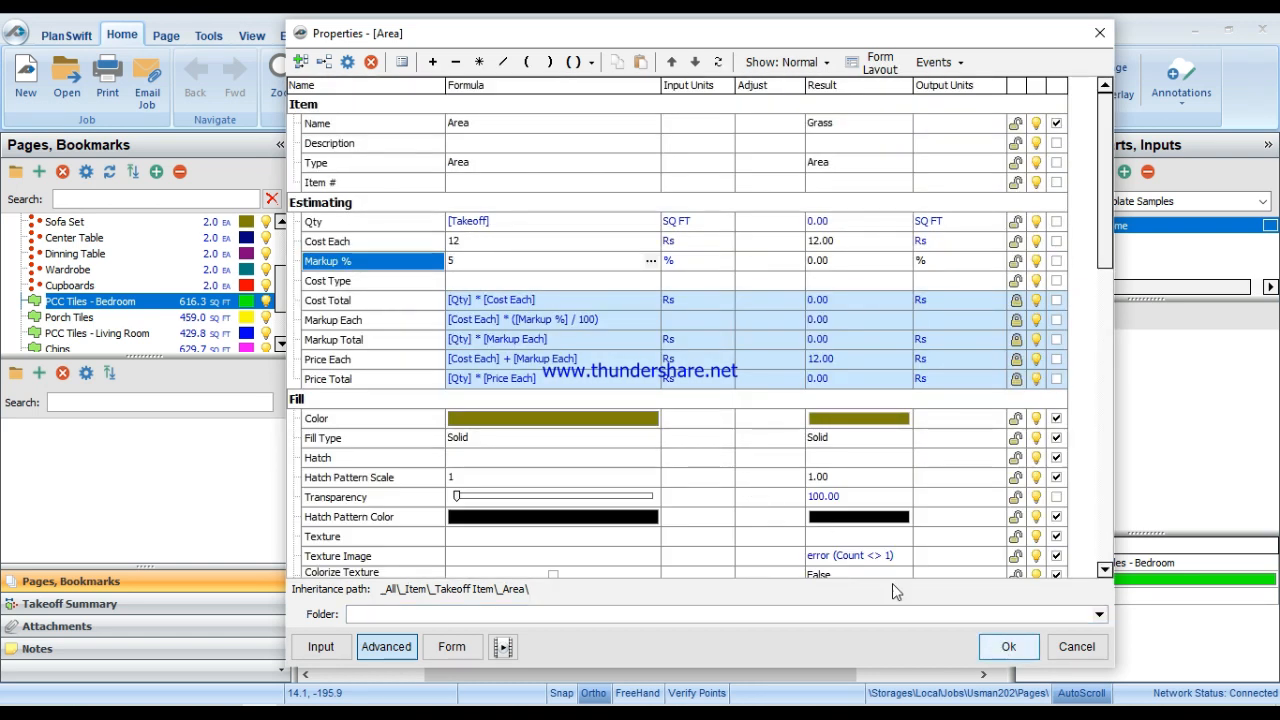
click(1008, 646)
Trace the Grass area around the full-width planted strip above the decks and bathrooms, and finish the outline.
click(457, 294)
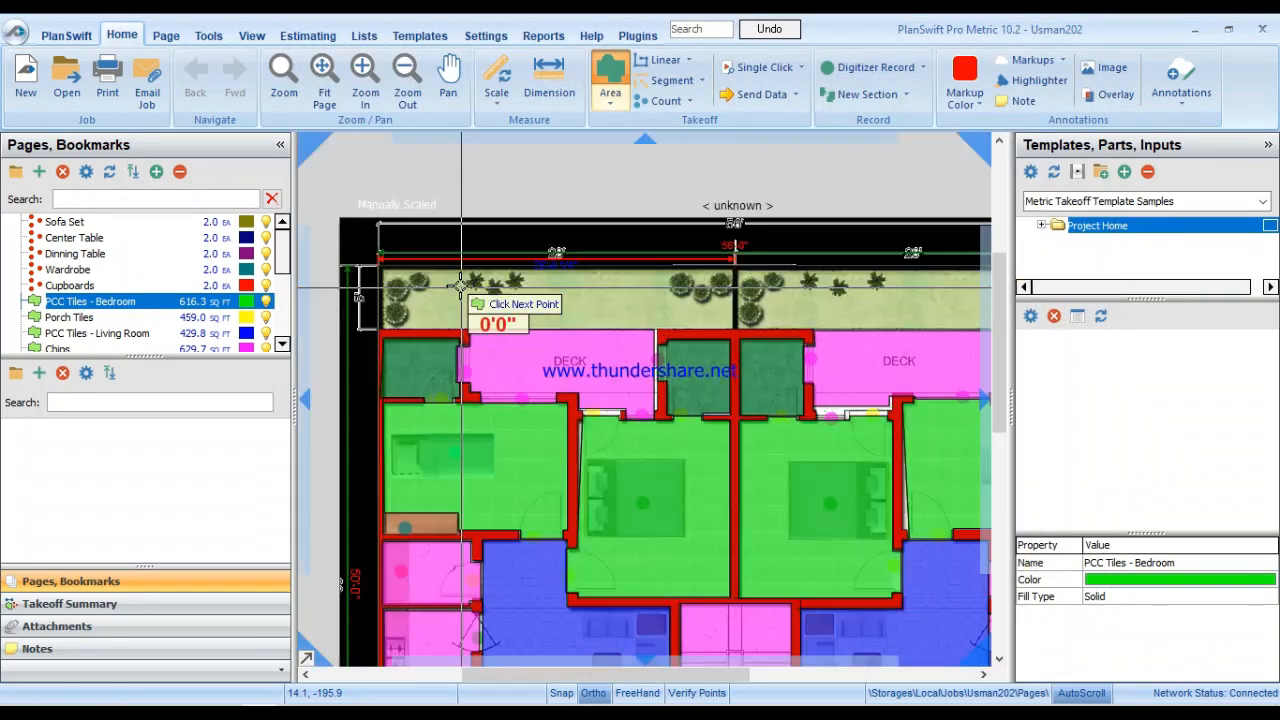
scroll(457, 294, up, 3)
drag(440, 294, 573, 338)
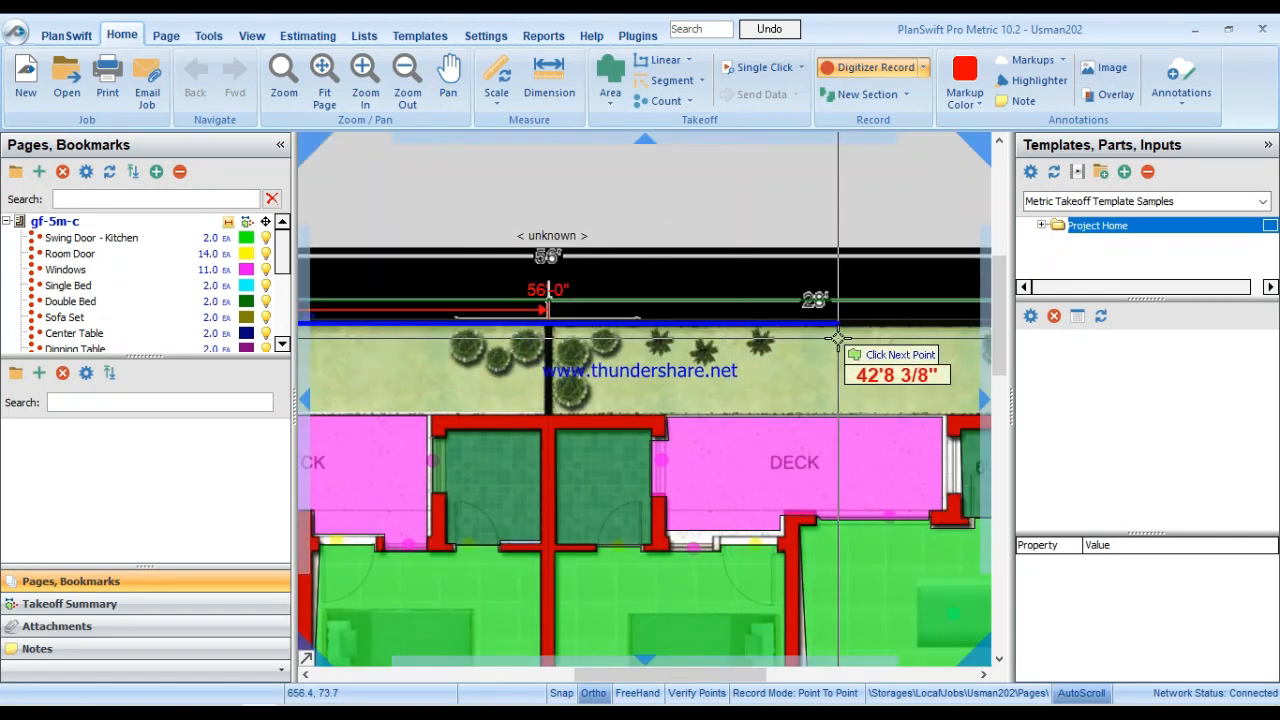
click(580, 344)
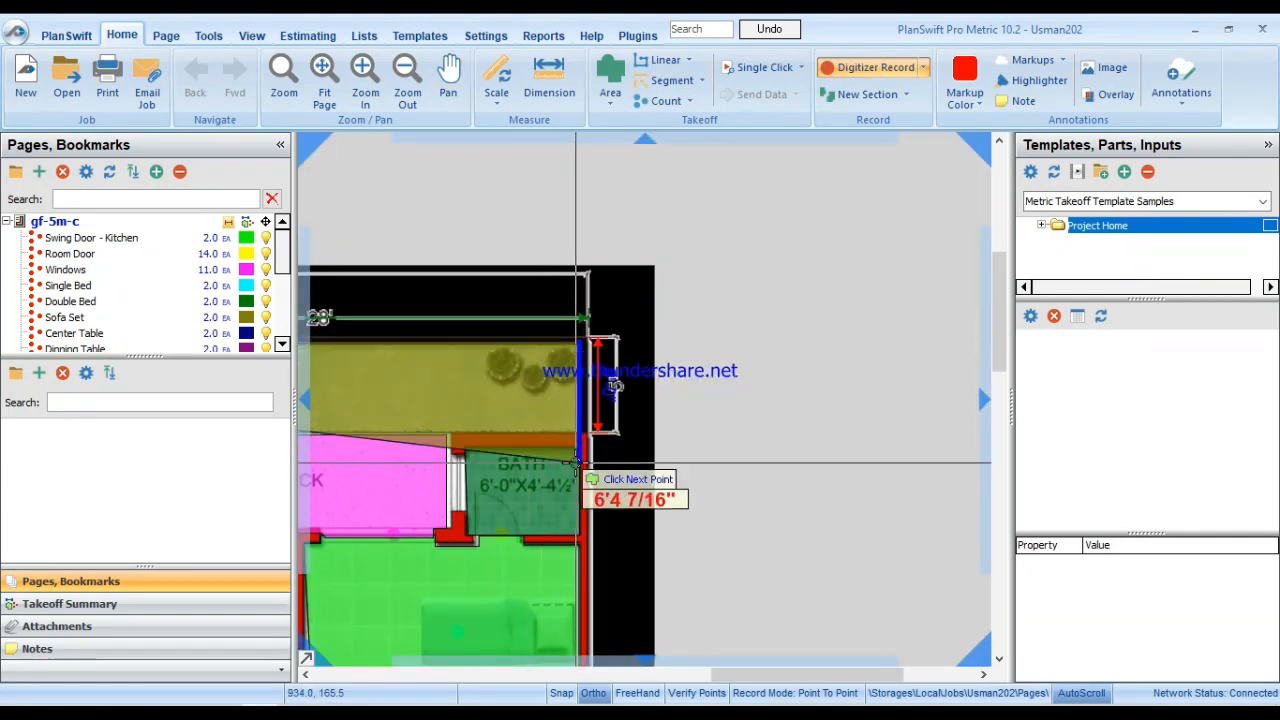
click(580, 431)
drag(418, 437, 943, 358)
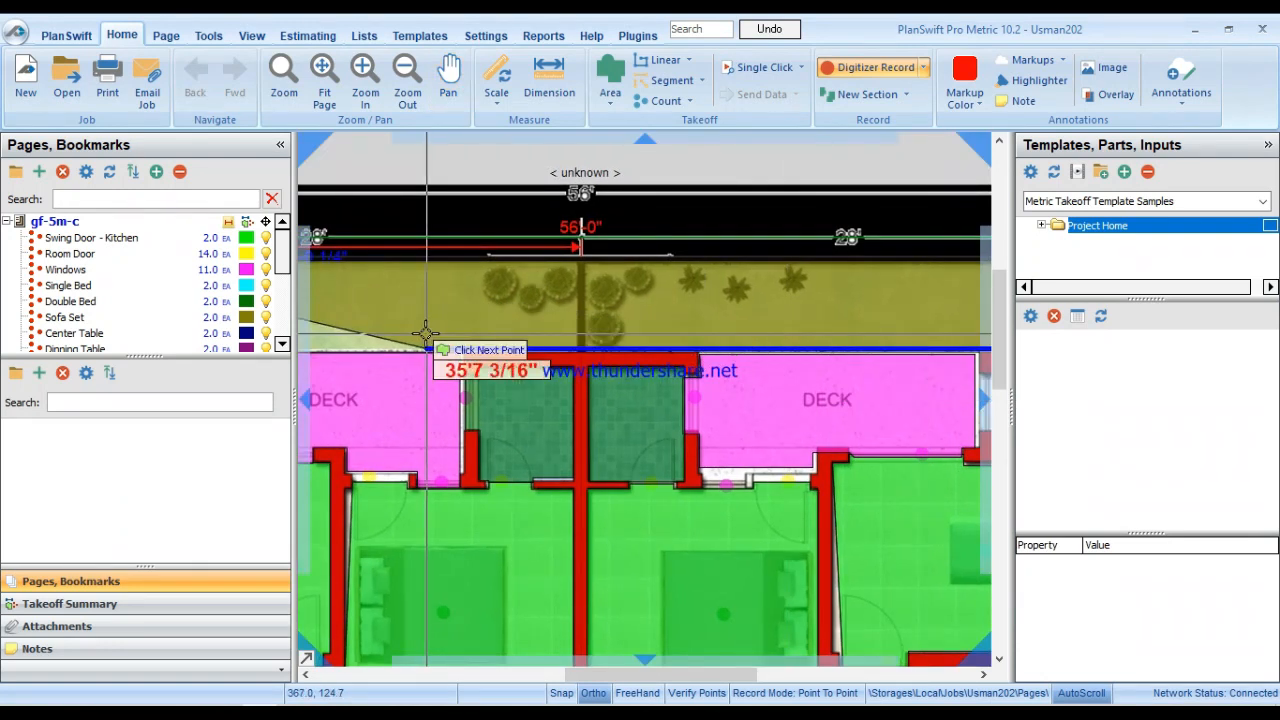
drag(395, 341, 997, 328)
click(647, 334)
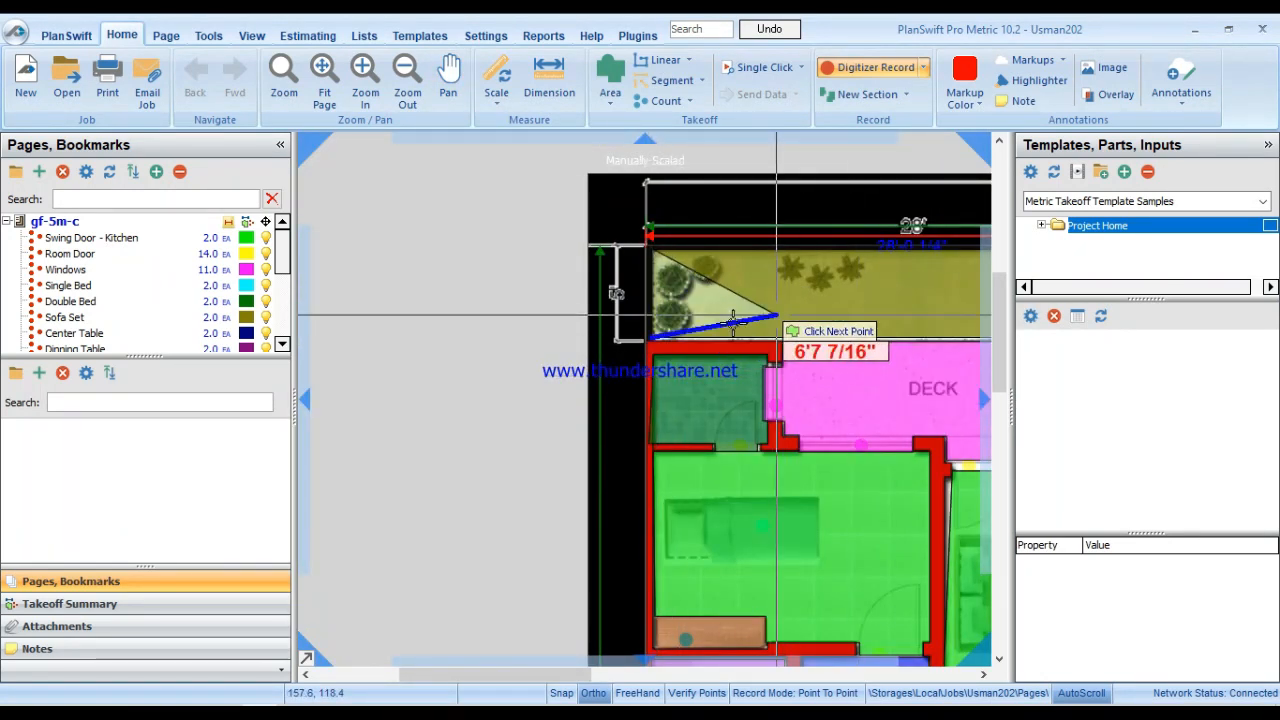
double_click(776, 316)
scroll(200, 320, down, 4)
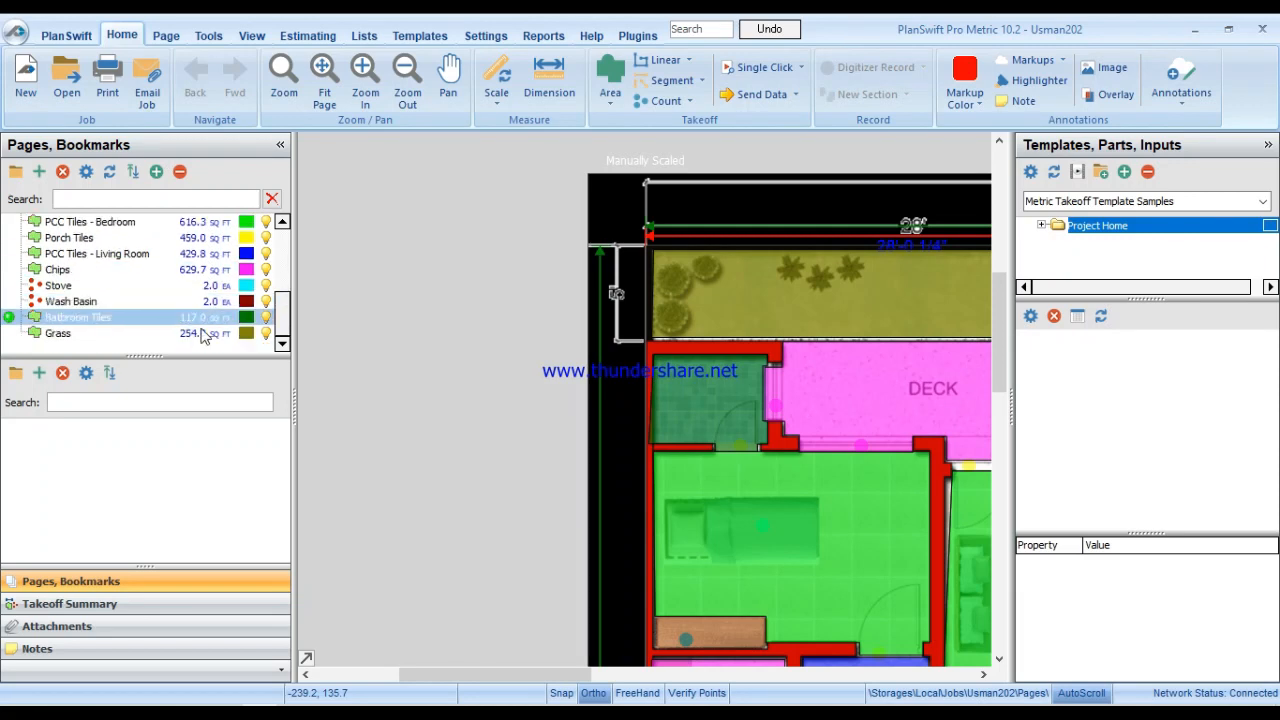
click(200, 334)
scroll(160, 330, up, 8)
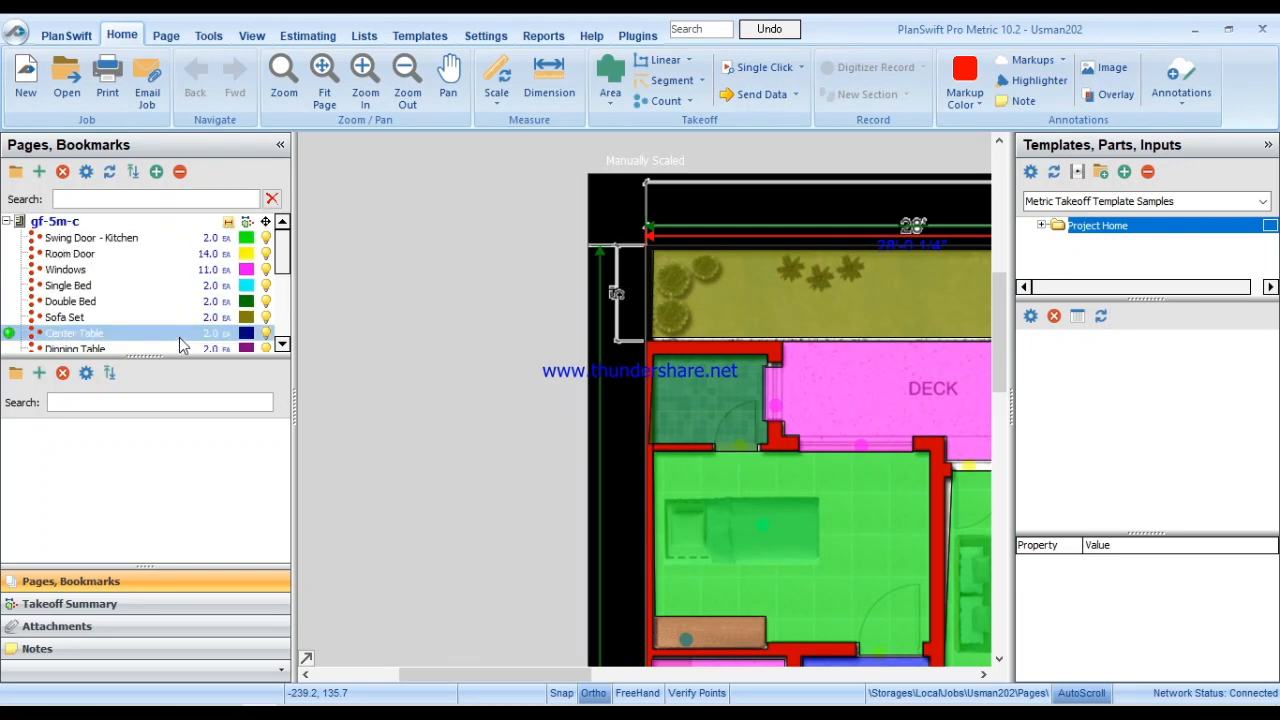
scroll(831, 375, down, 2)
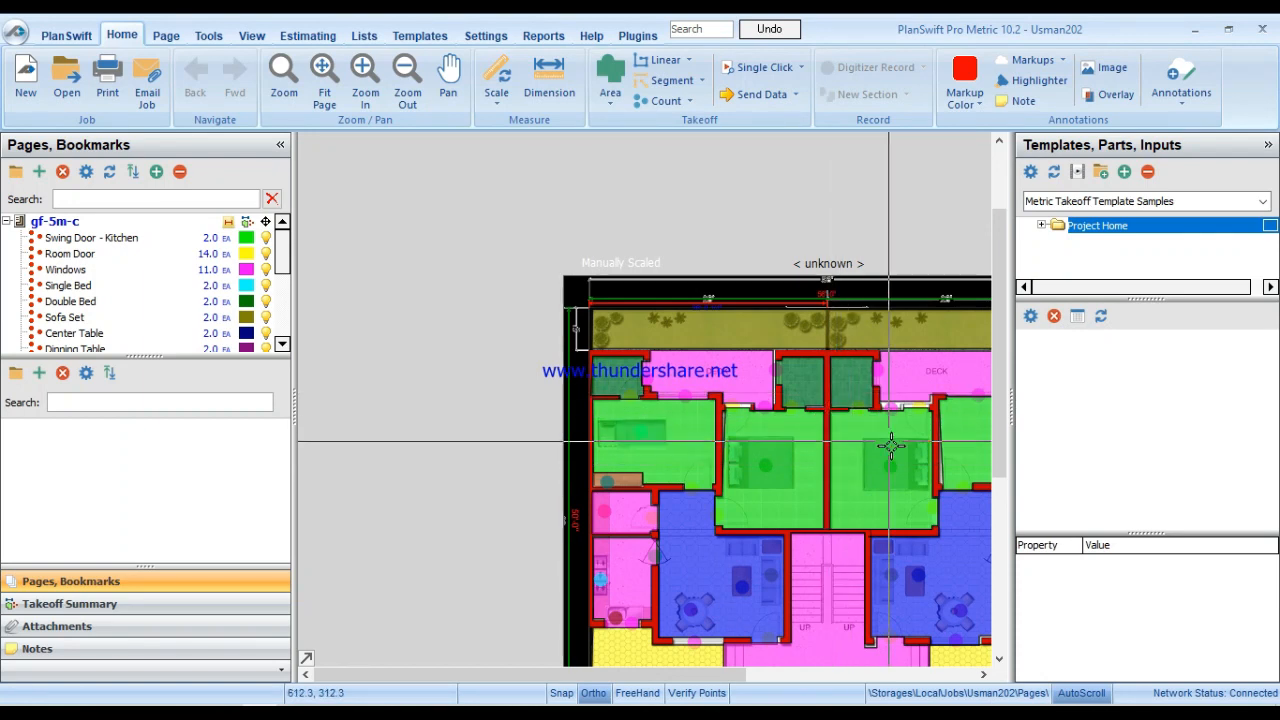
drag(890, 447, 737, 331)
click(743, 331)
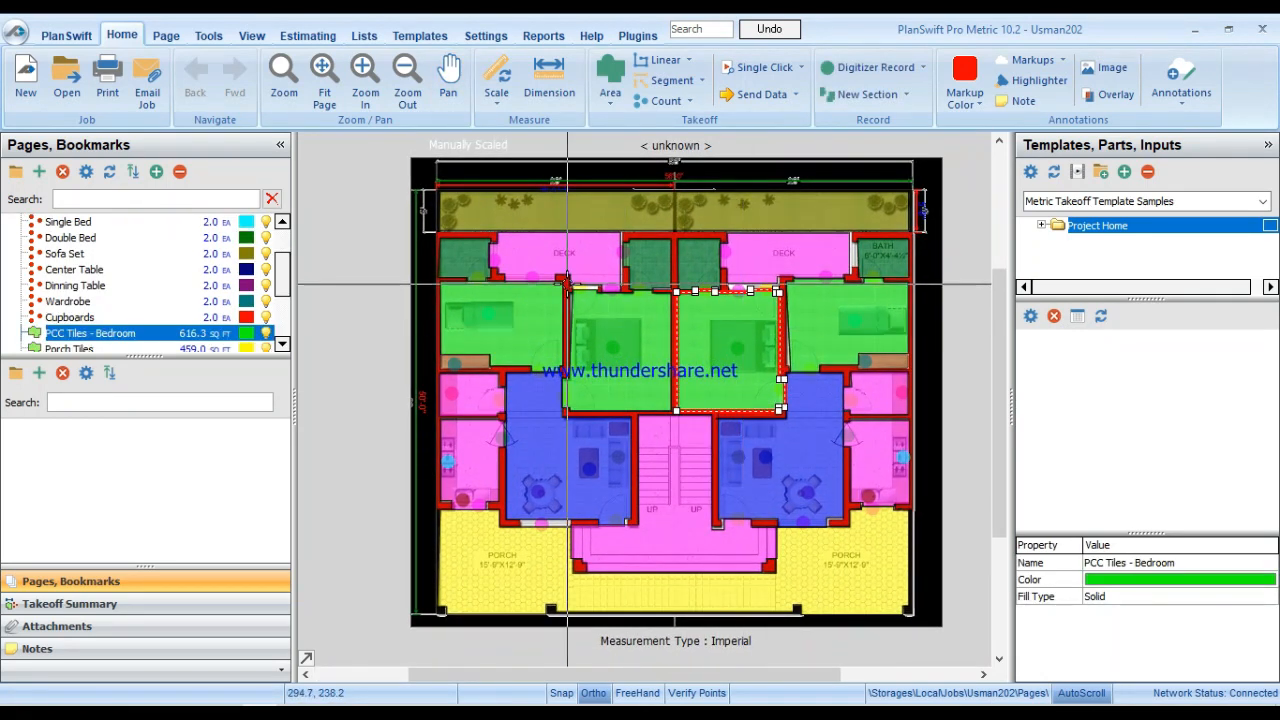
Export the Default estimating layout with all takeoff items to Excel, and bring the exported workbook up maximized.
click(309, 36)
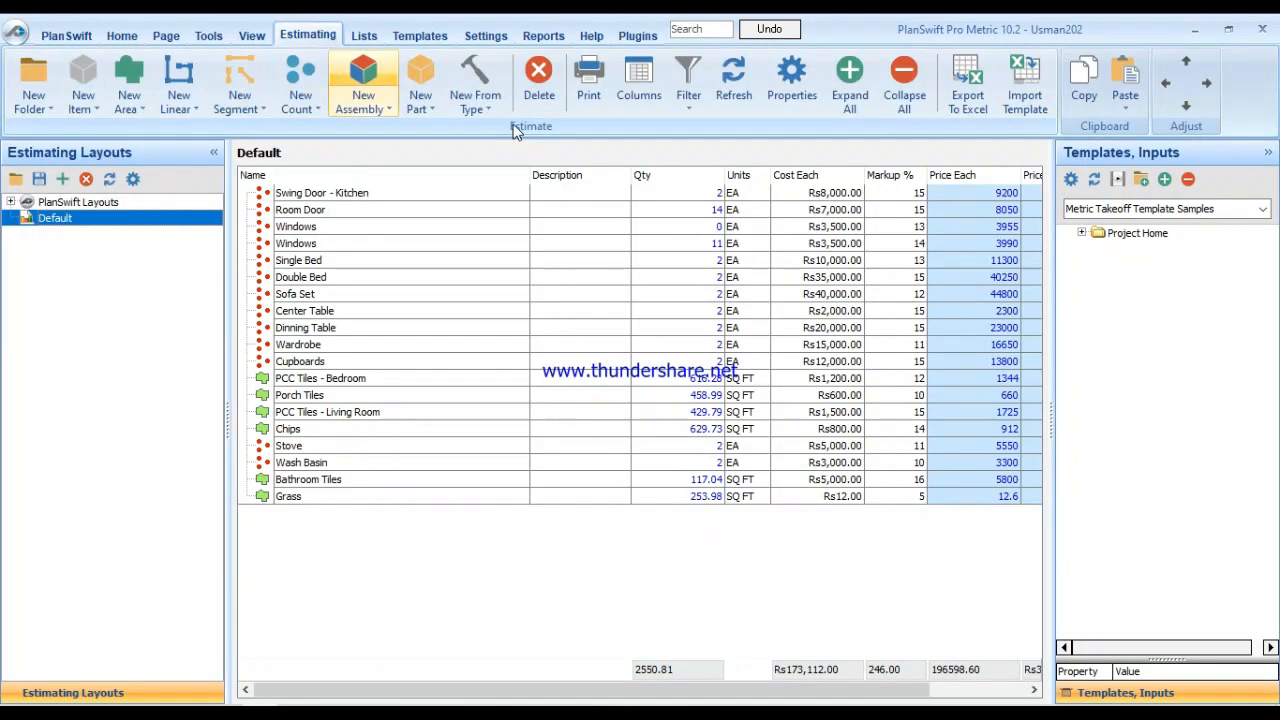
click(860, 497)
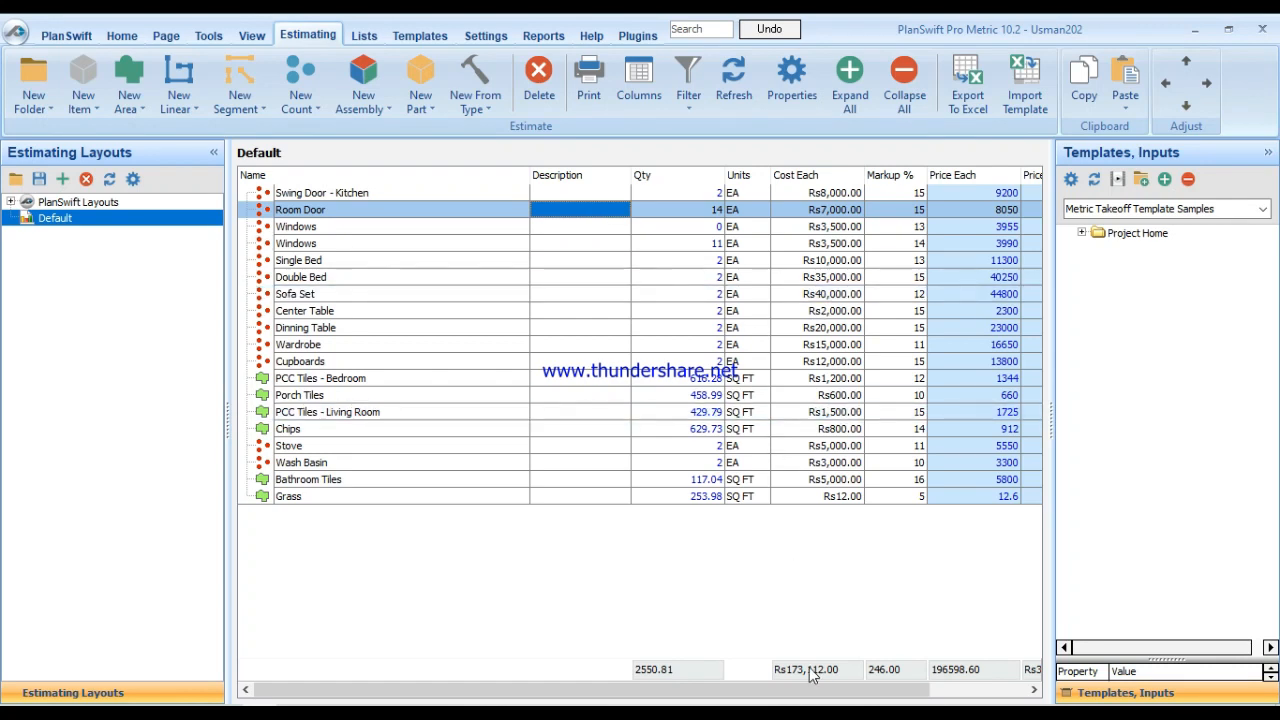
drag(798, 688, 838, 582)
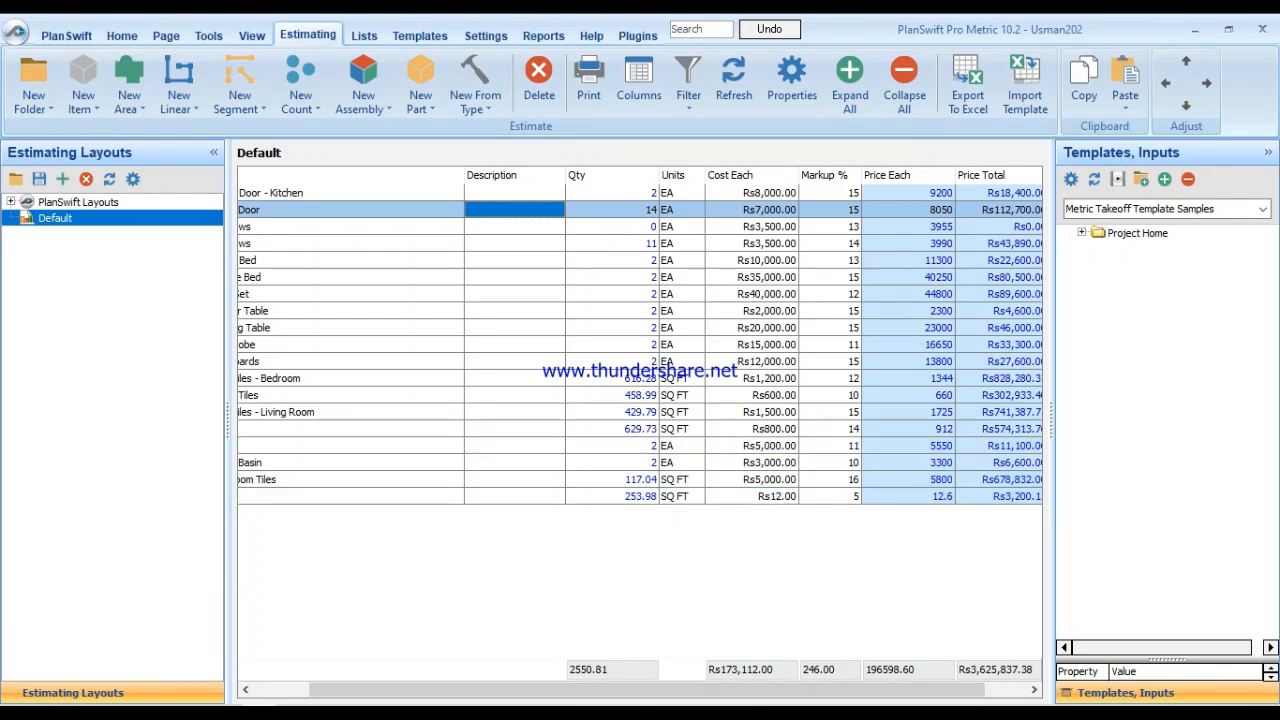
drag(812, 690, 752, 690)
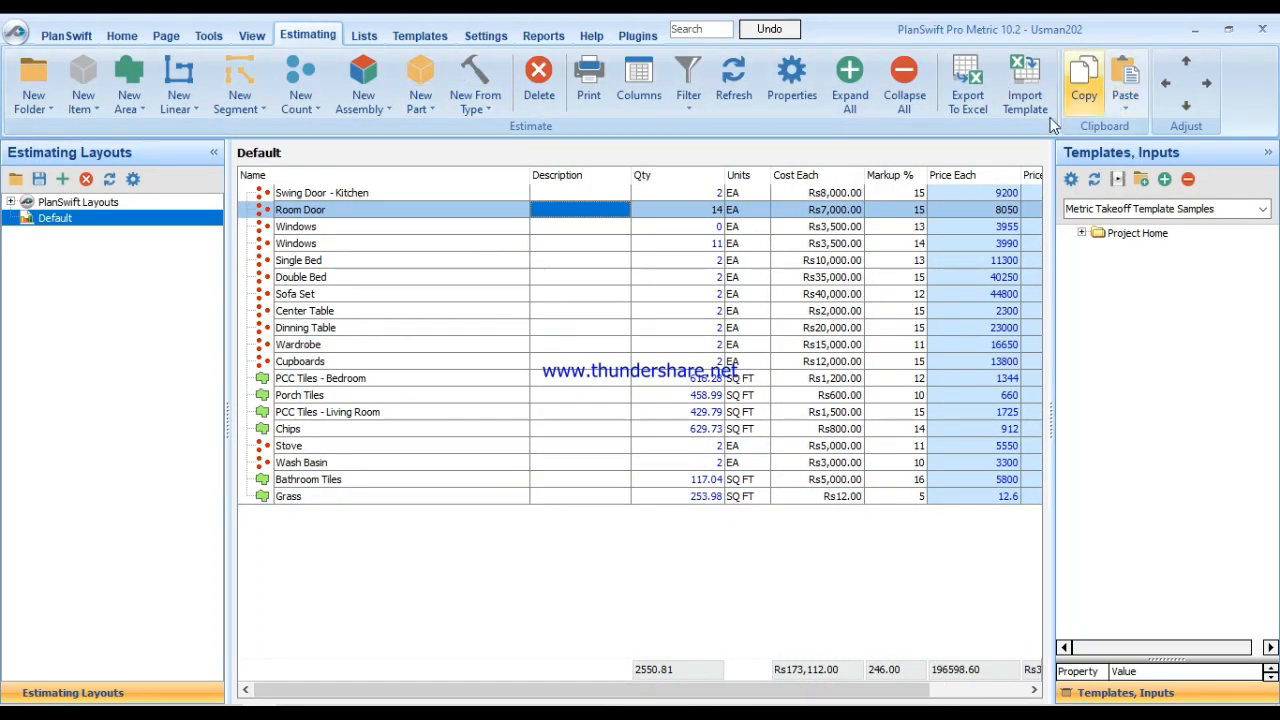
click(955, 92)
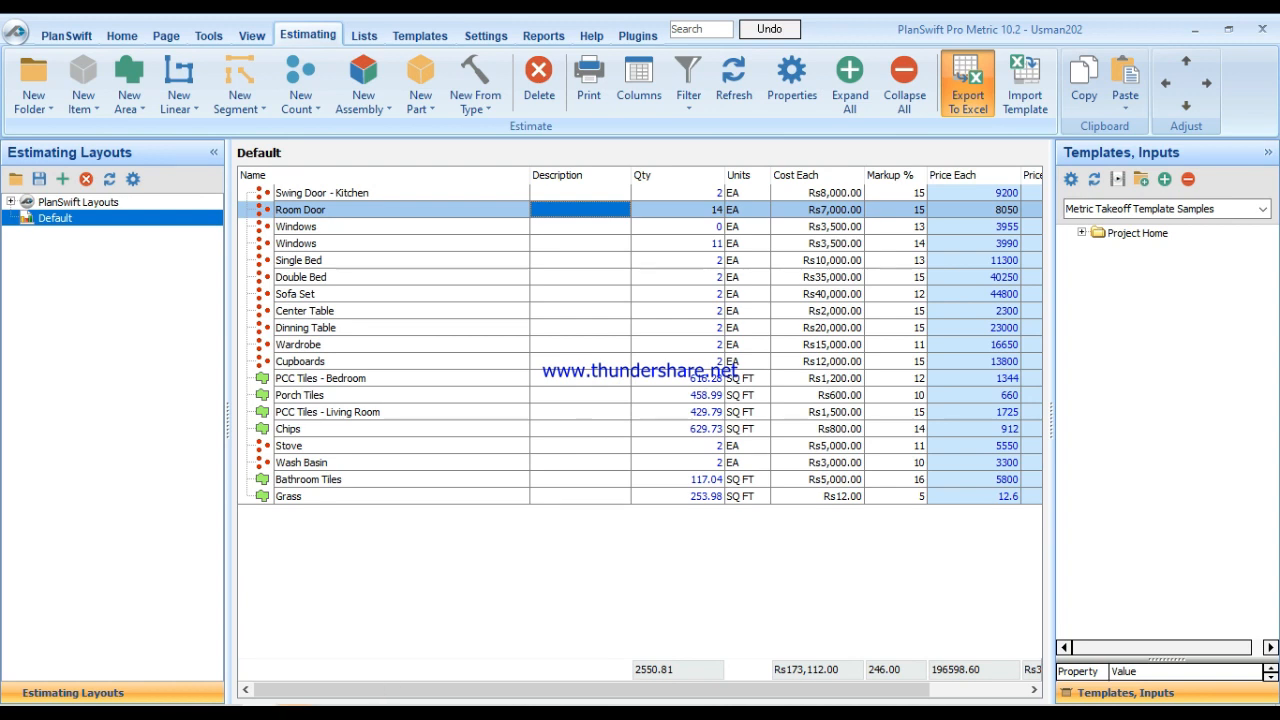
mouse_move(294, 708)
click(300, 664)
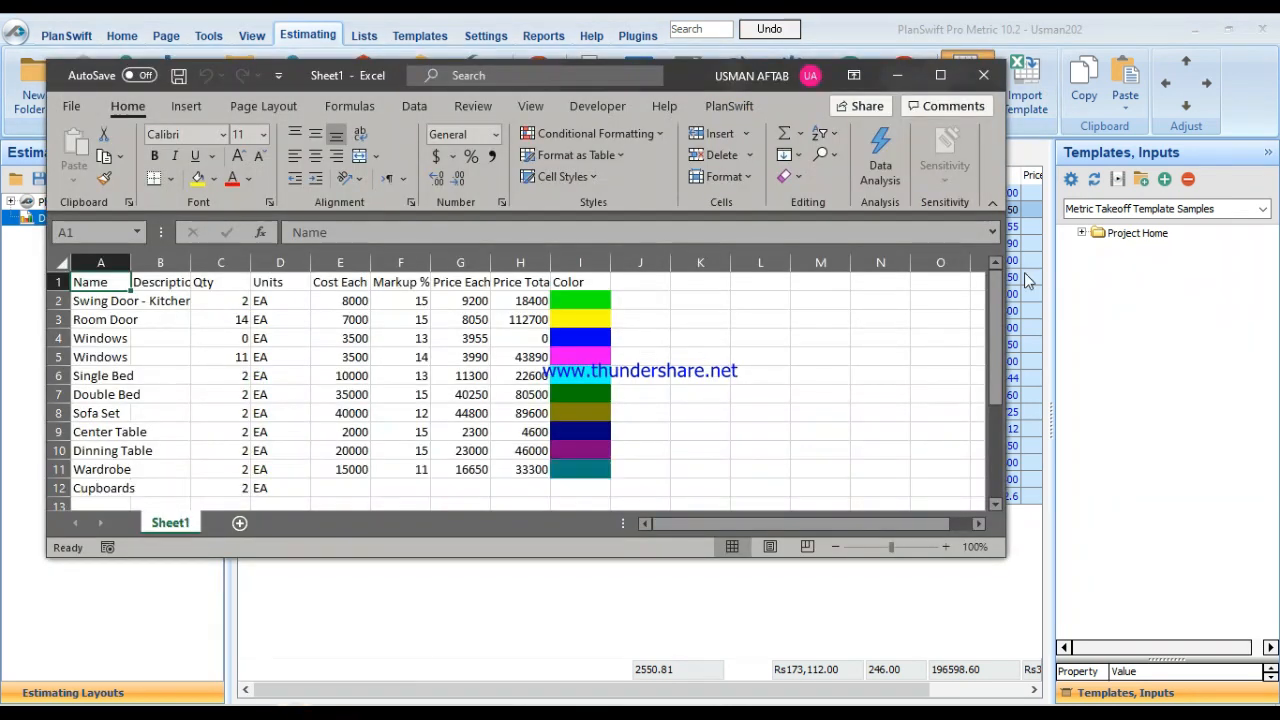
click(940, 75)
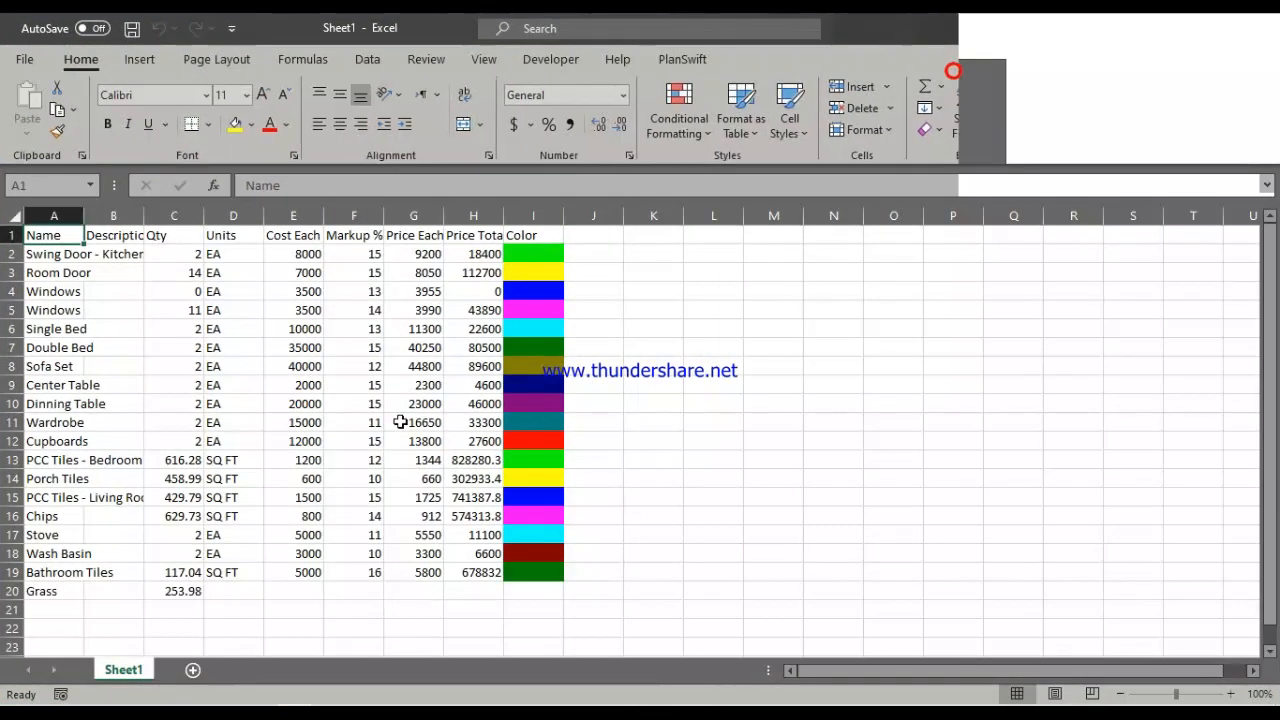
Autofit the Name column and format the header row A1:I1 as bold at font size 12.
double_click(169, 213)
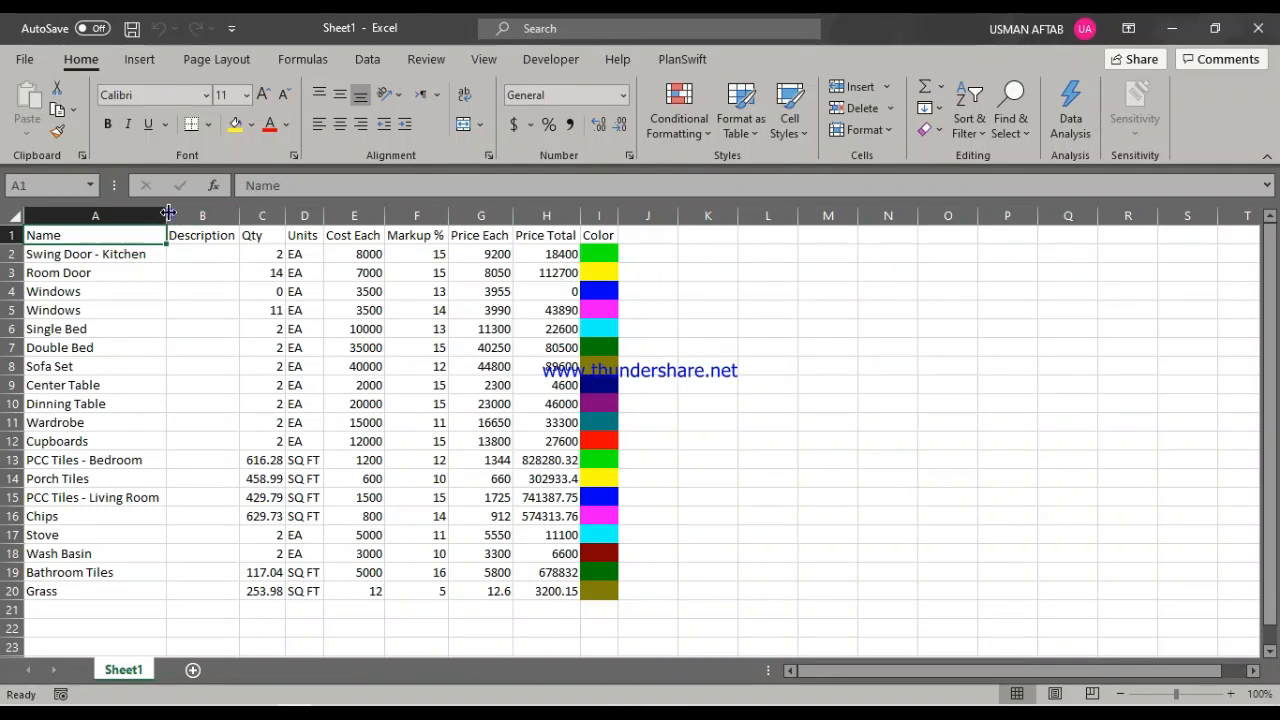
double_click(234, 210)
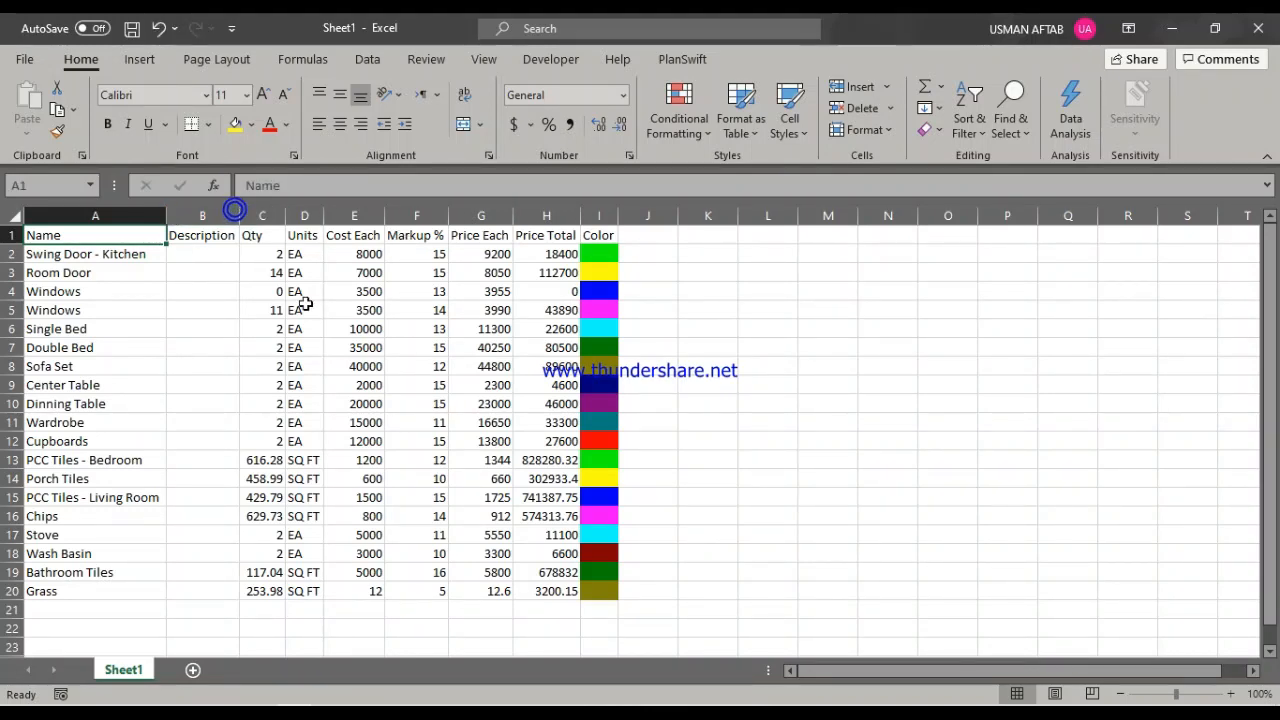
drag(34, 232, 598, 234)
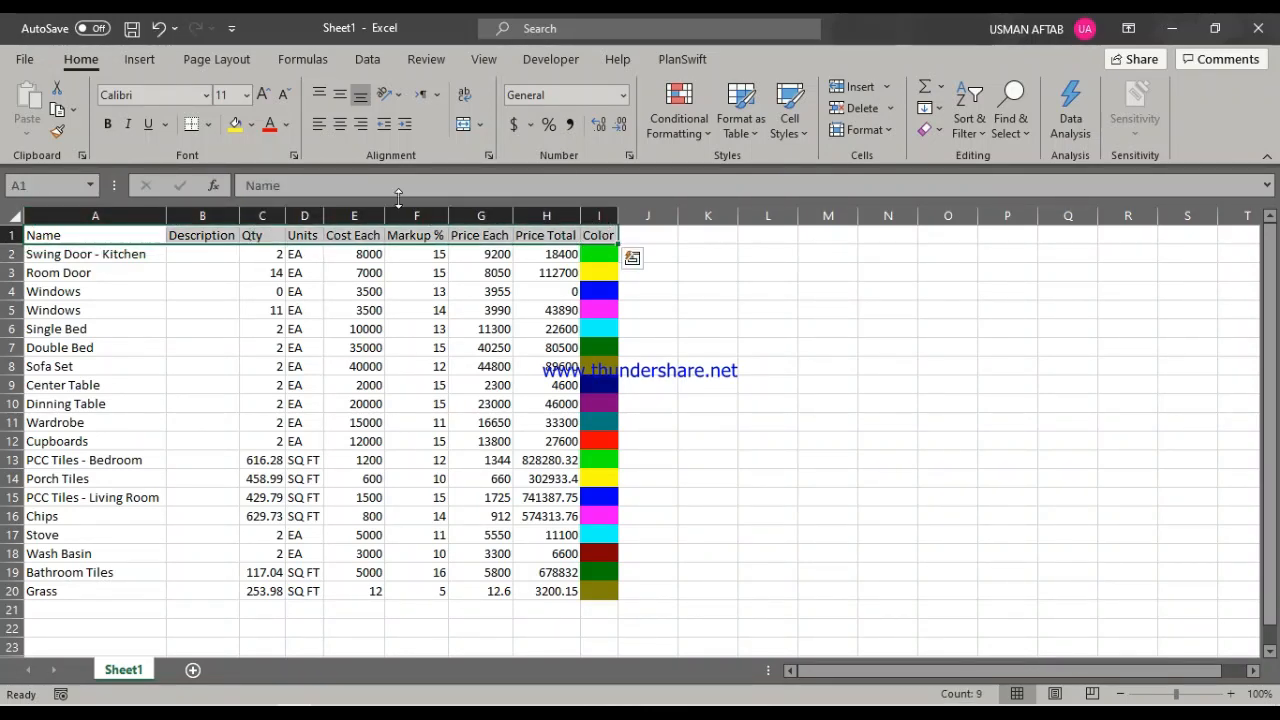
click(108, 124)
click(263, 94)
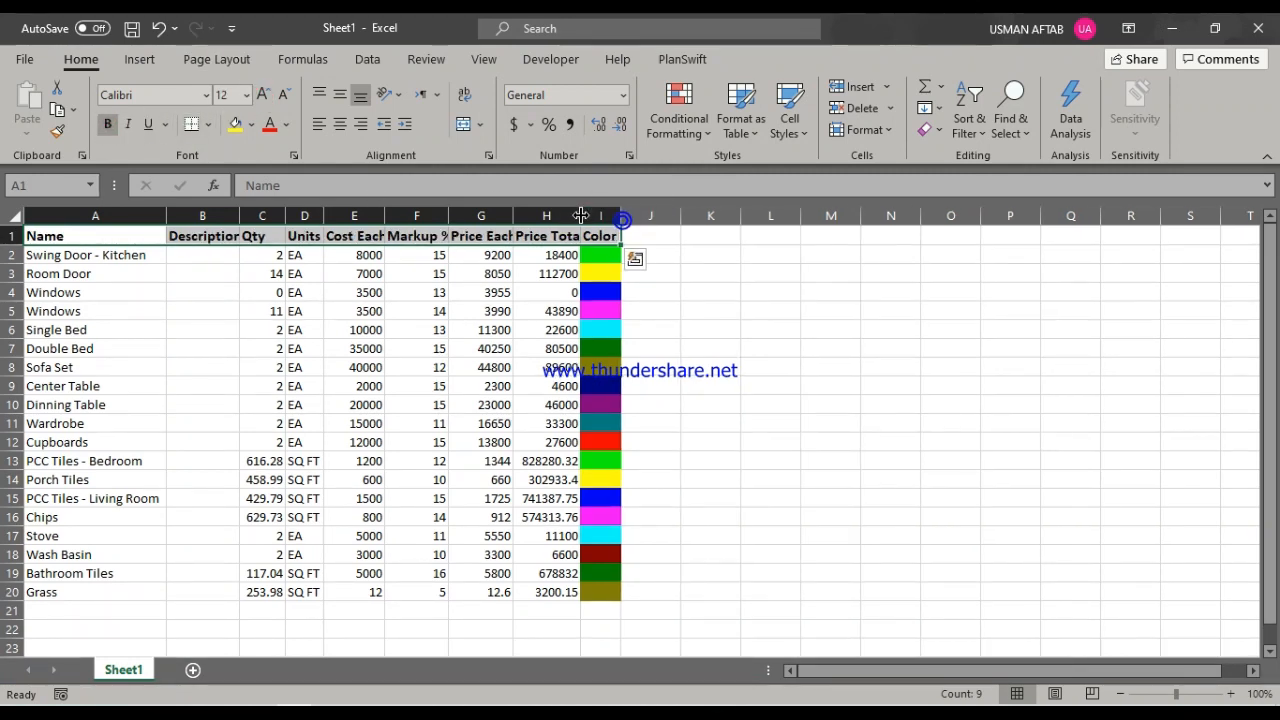
Autofit the columns from Qty through Price Total so their bold headers fit.
double_click(580, 216)
double_click(513, 216)
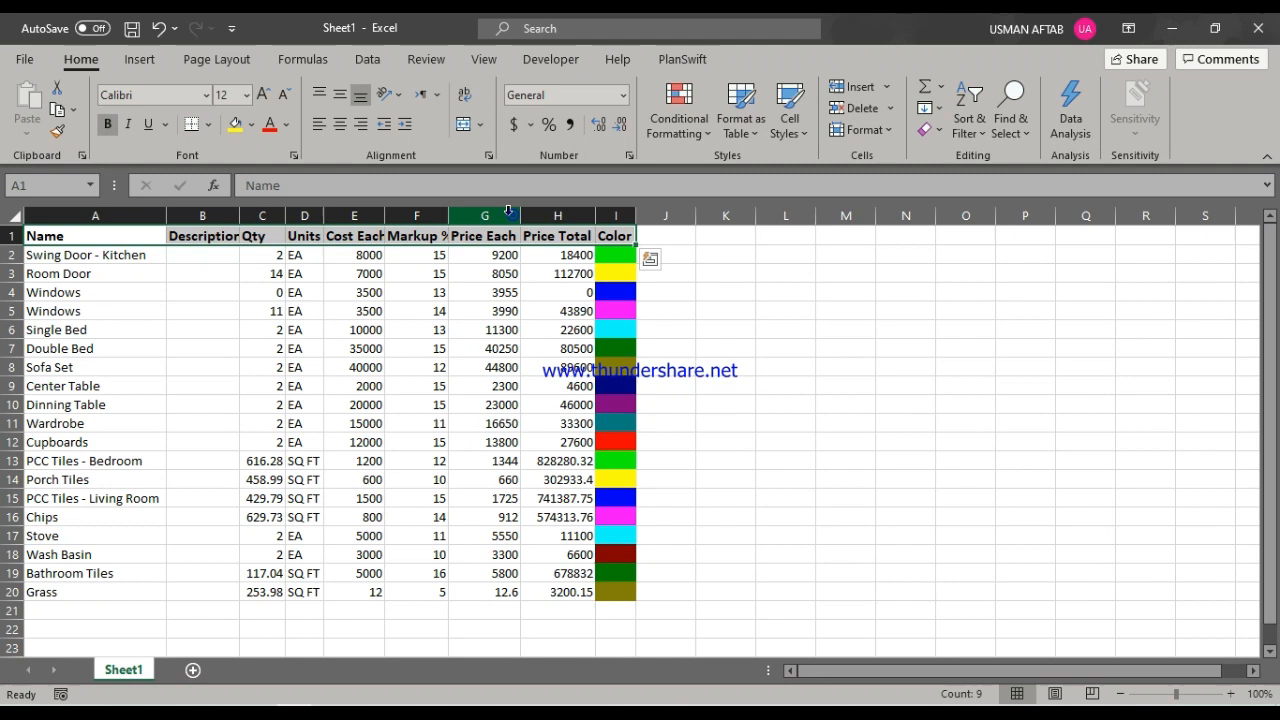
double_click(448, 216)
double_click(384, 216)
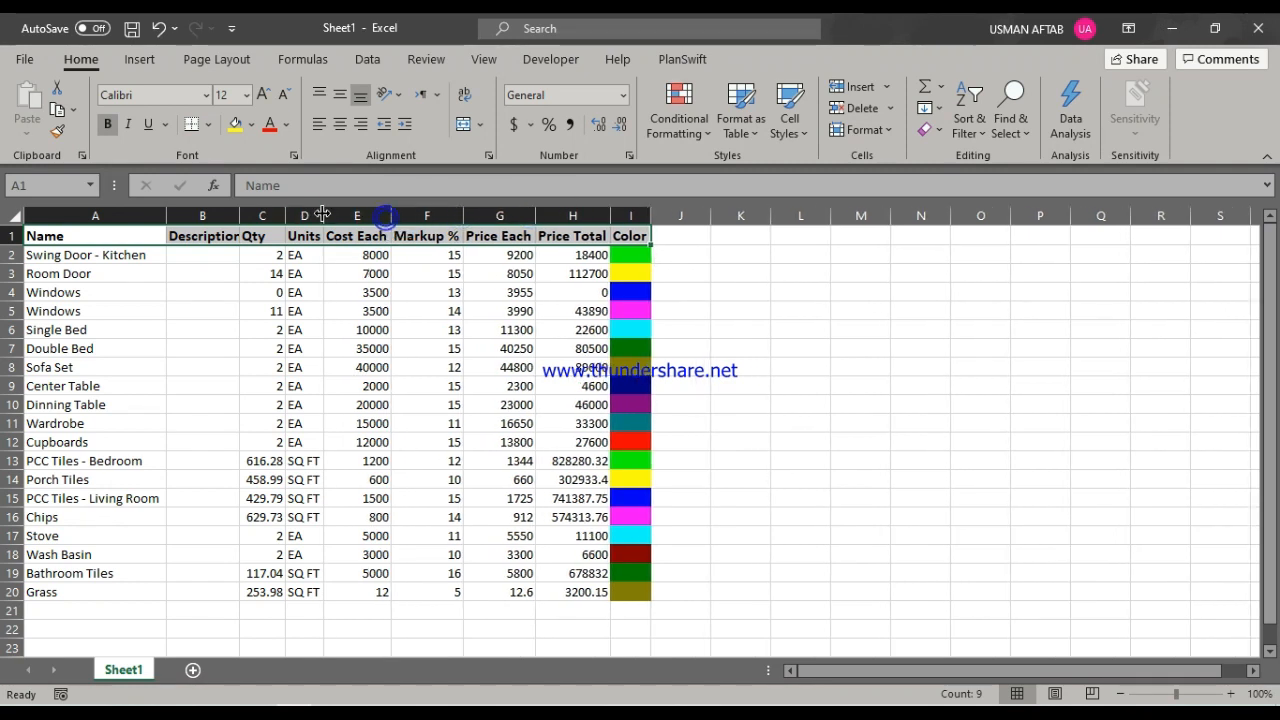
double_click(324, 216)
double_click(286, 216)
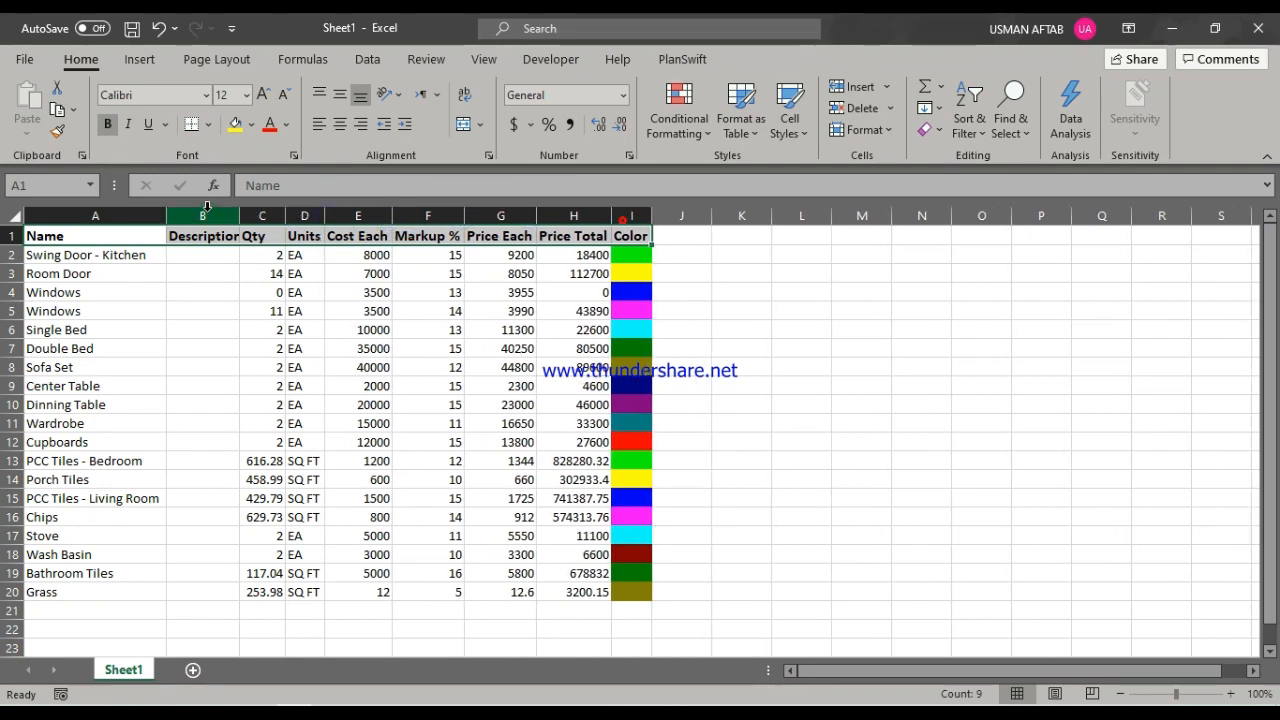
Delete the empty Description column and autofit the Qty column beside the names.
right_click(207, 206)
click(258, 401)
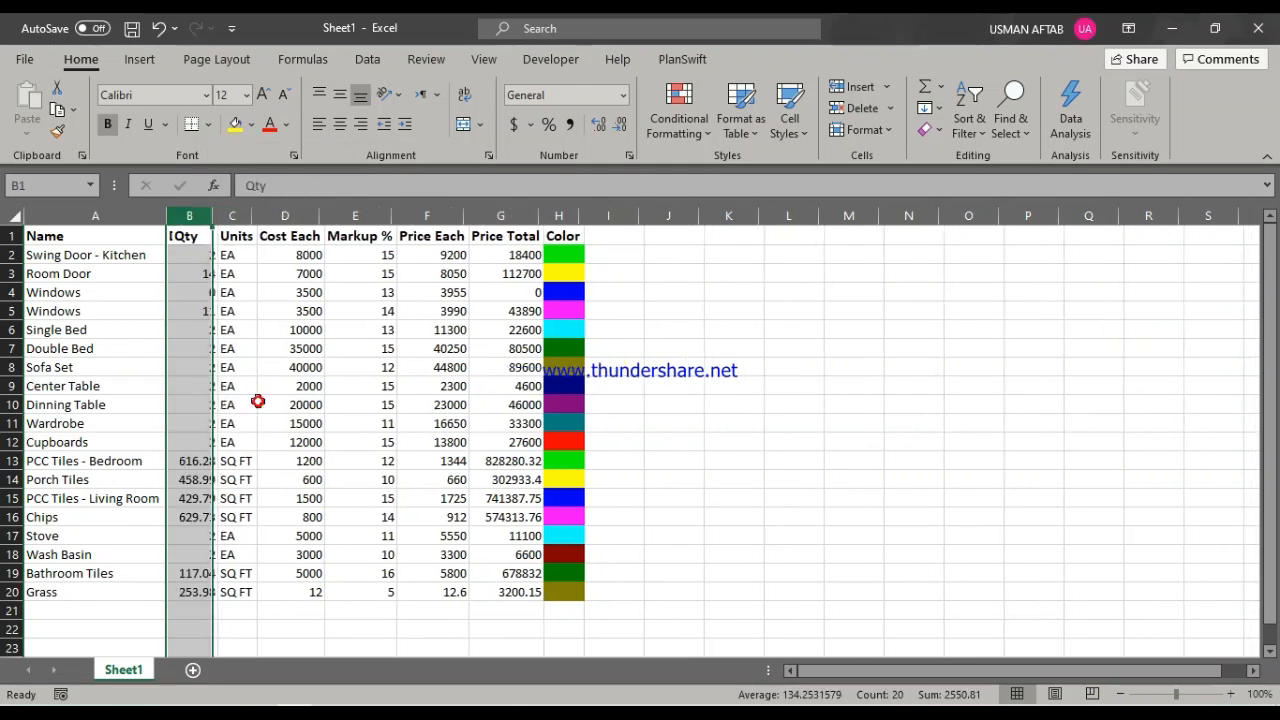
drag(212, 215, 251, 216)
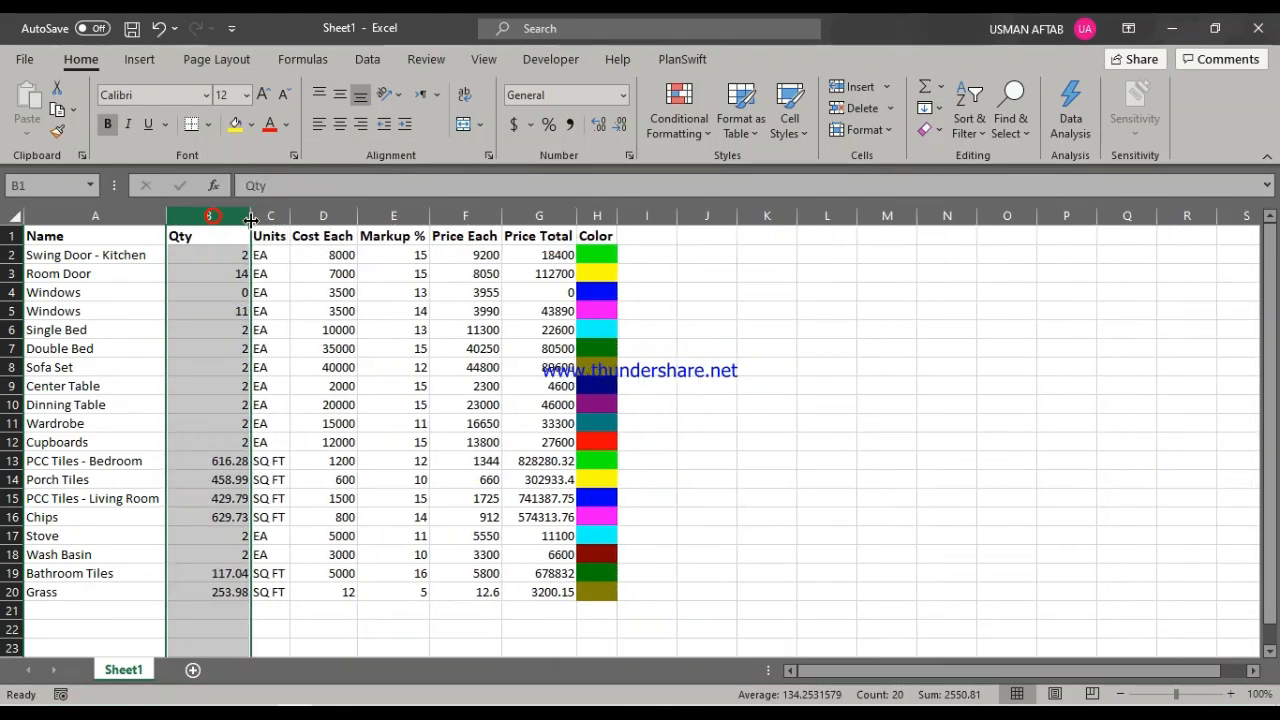
double_click(251, 216)
Center the item data in A2:G20 horizontally and vertically, and apply all borders to it.
drag(98, 256, 536, 598)
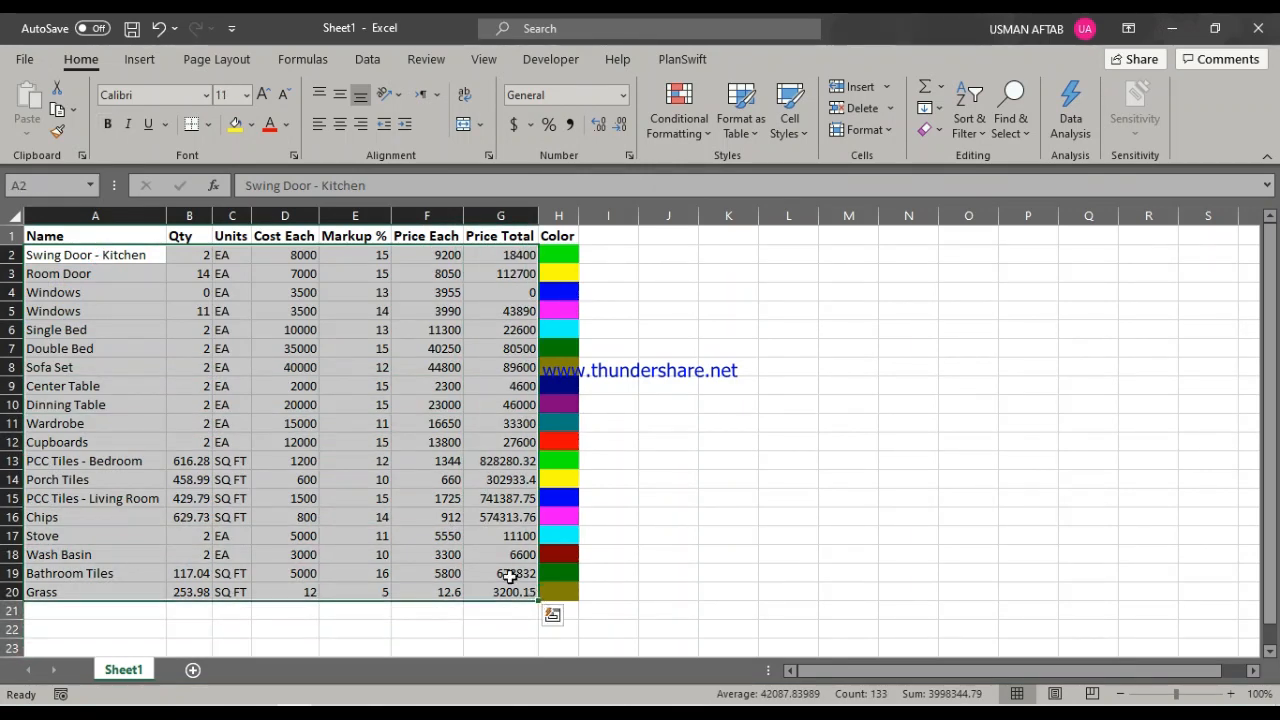
click(340, 123)
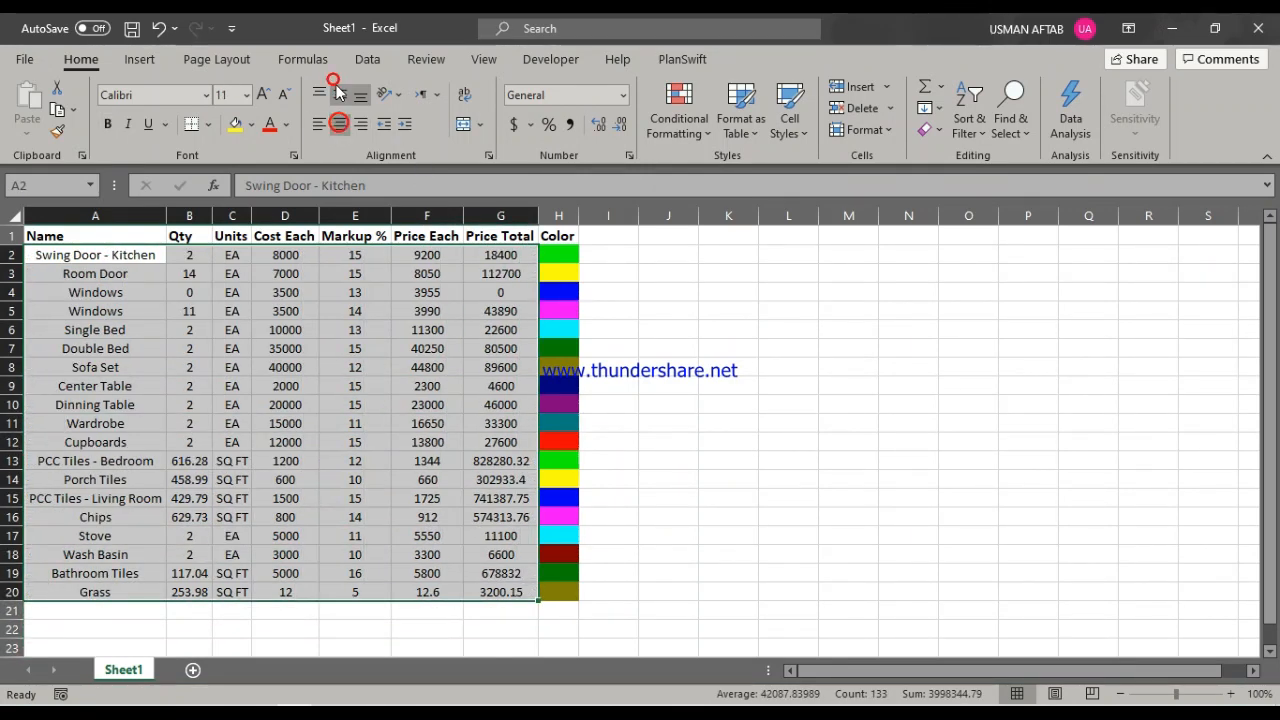
click(340, 94)
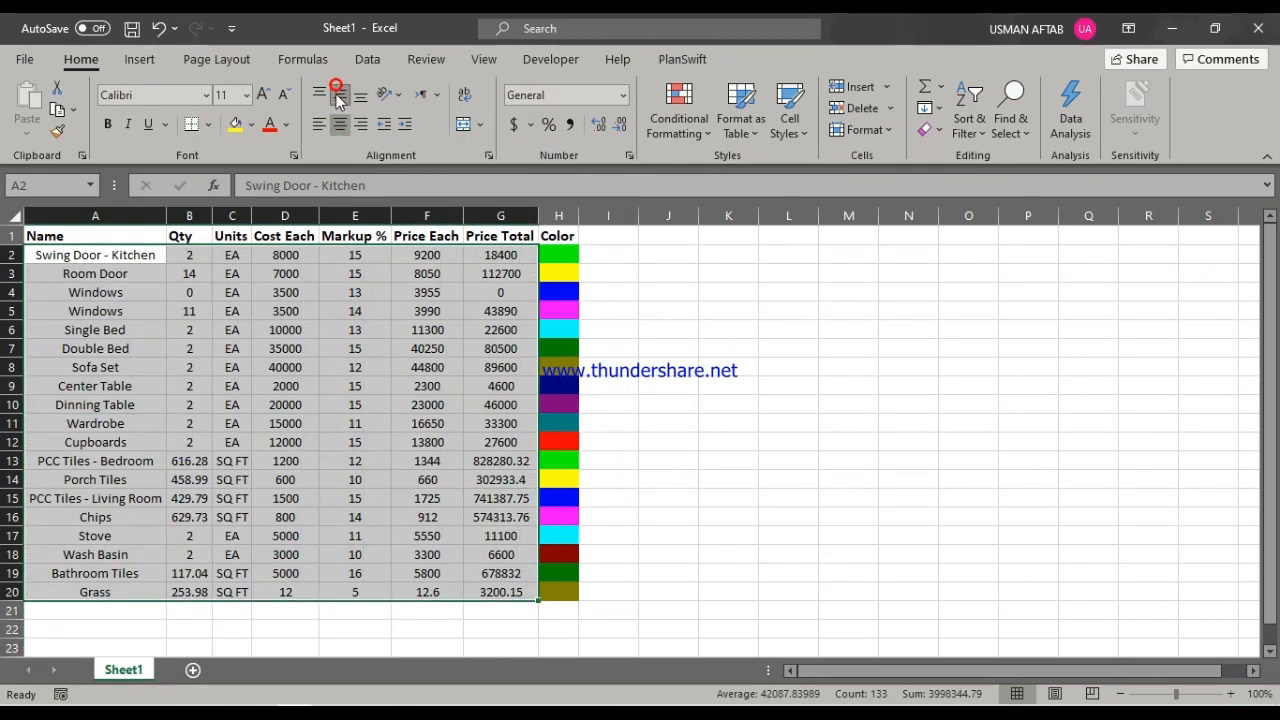
click(208, 124)
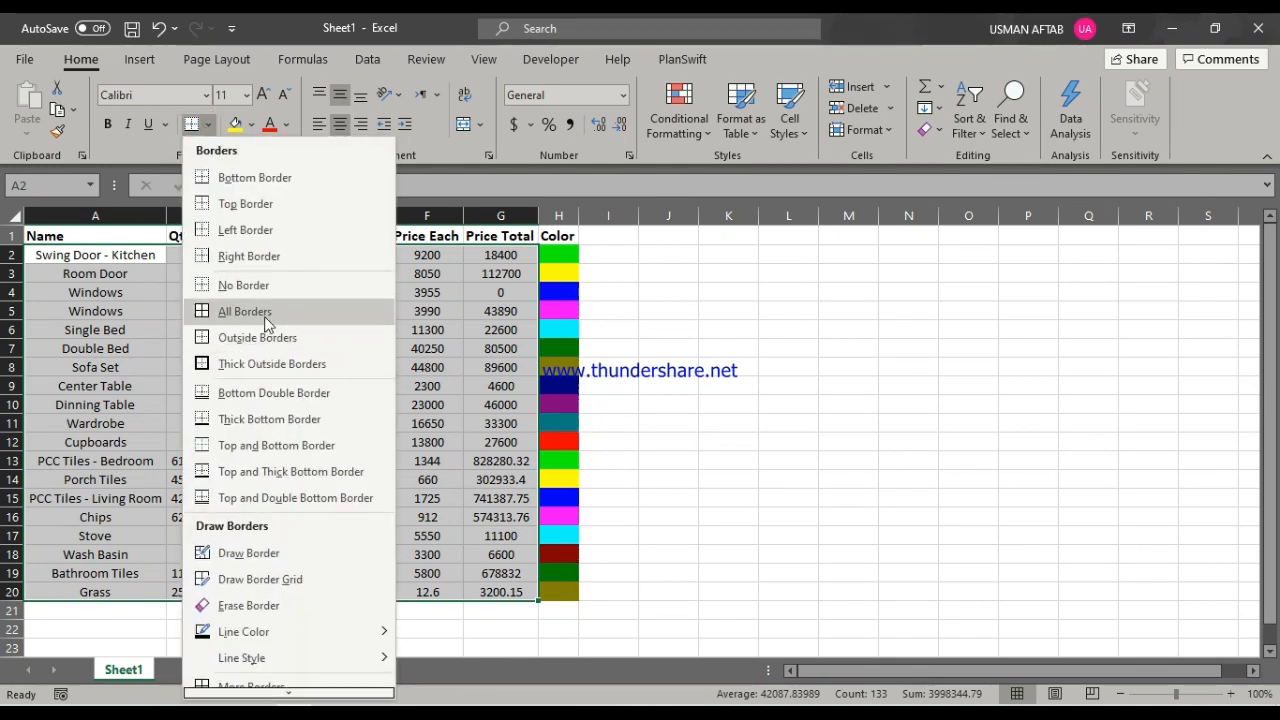
click(262, 311)
click(766, 503)
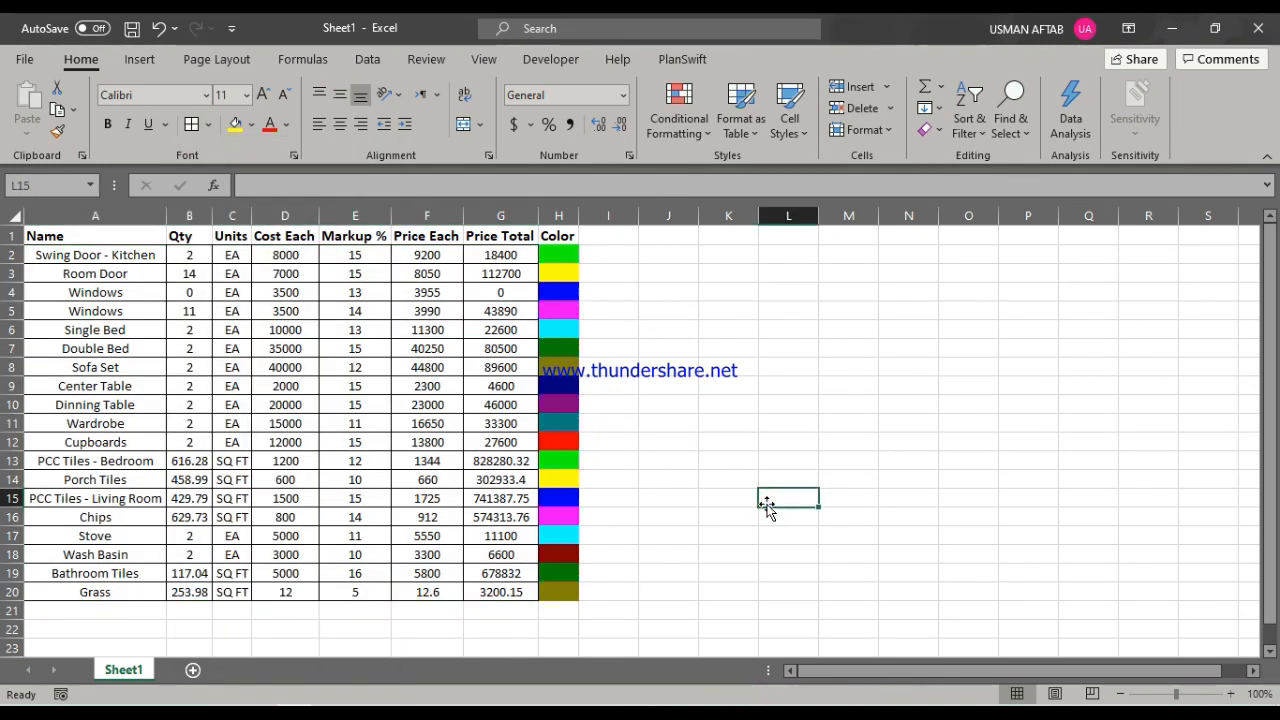
Total the Price Total column in G21 with a SUM formula over G2:G20.
click(505, 610)
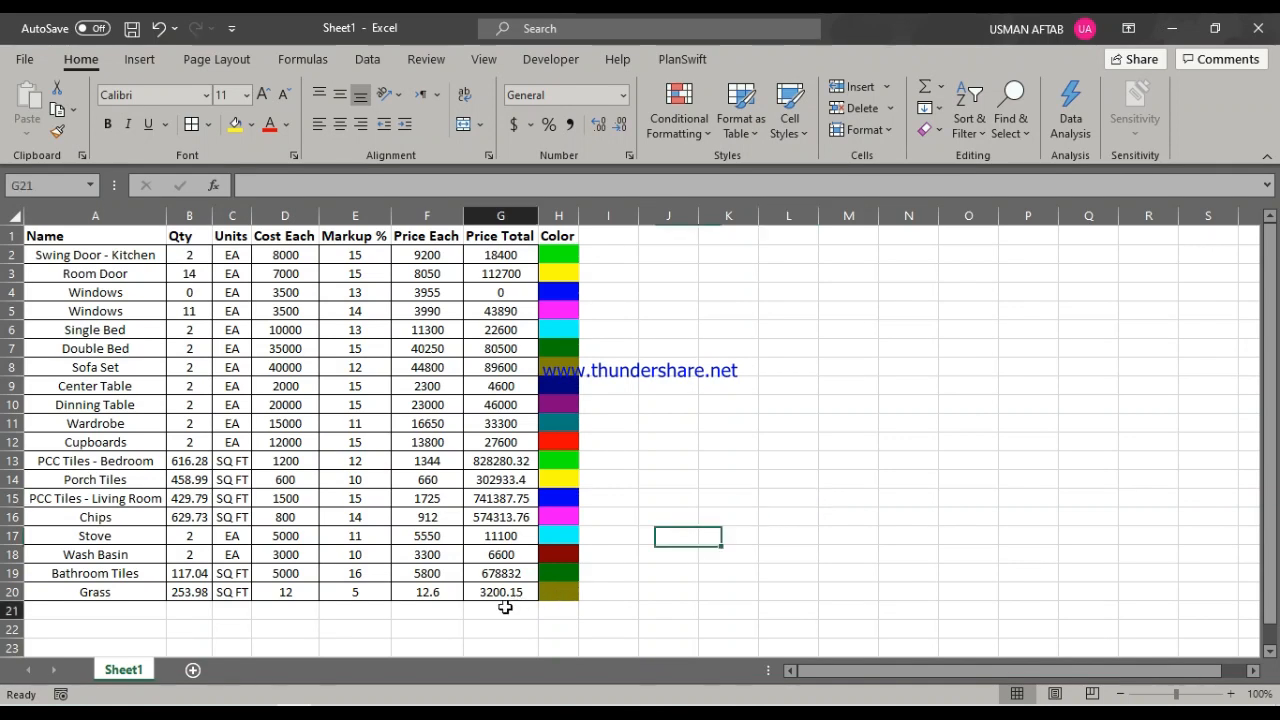
click(523, 180)
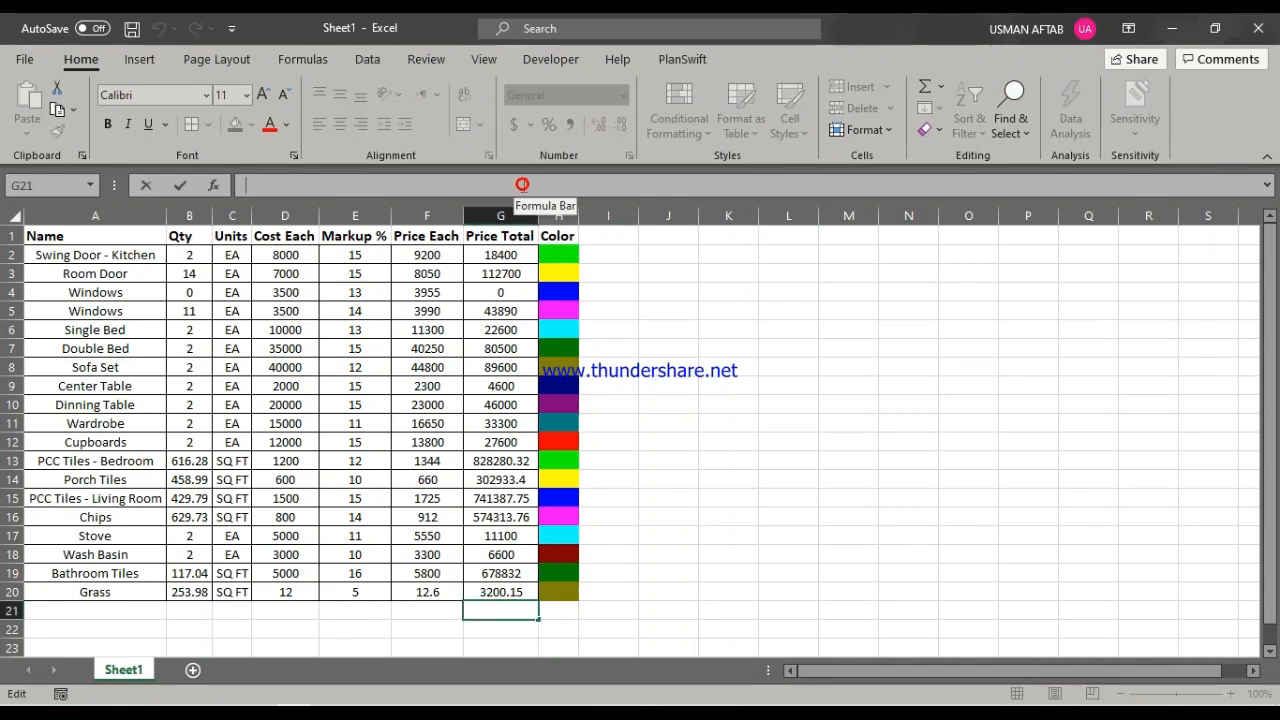
text(=)
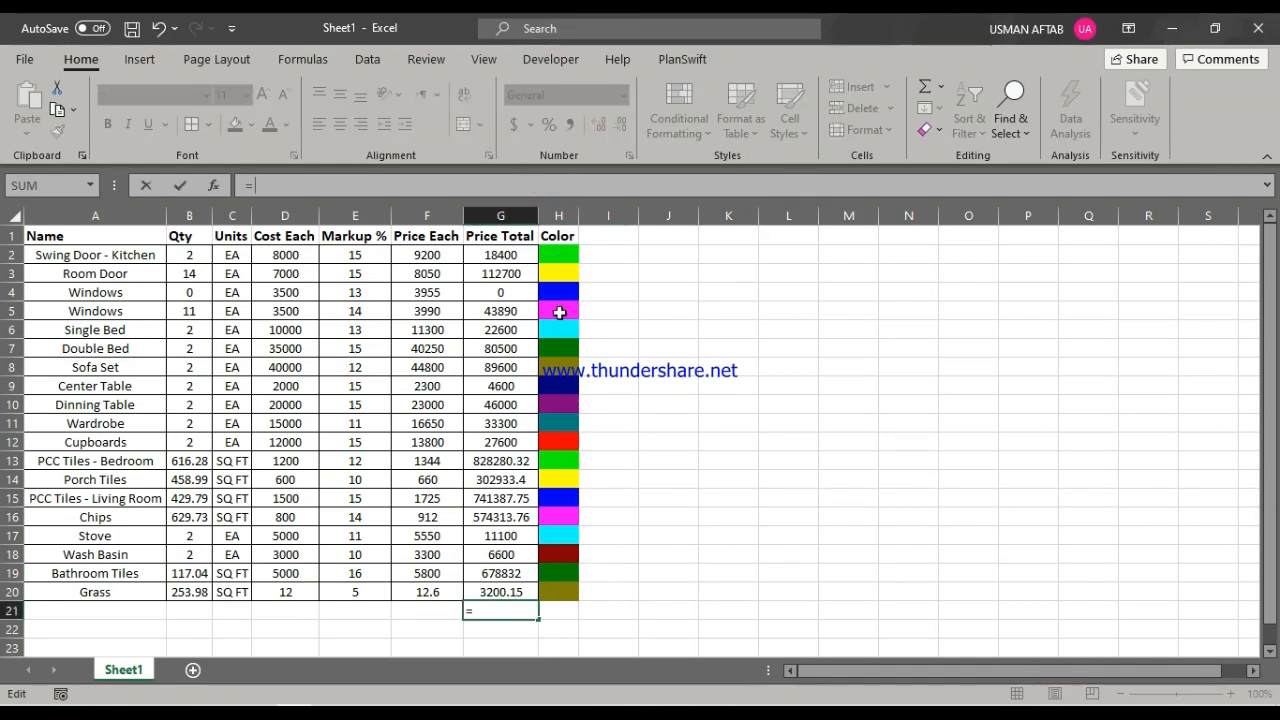
text( sum)
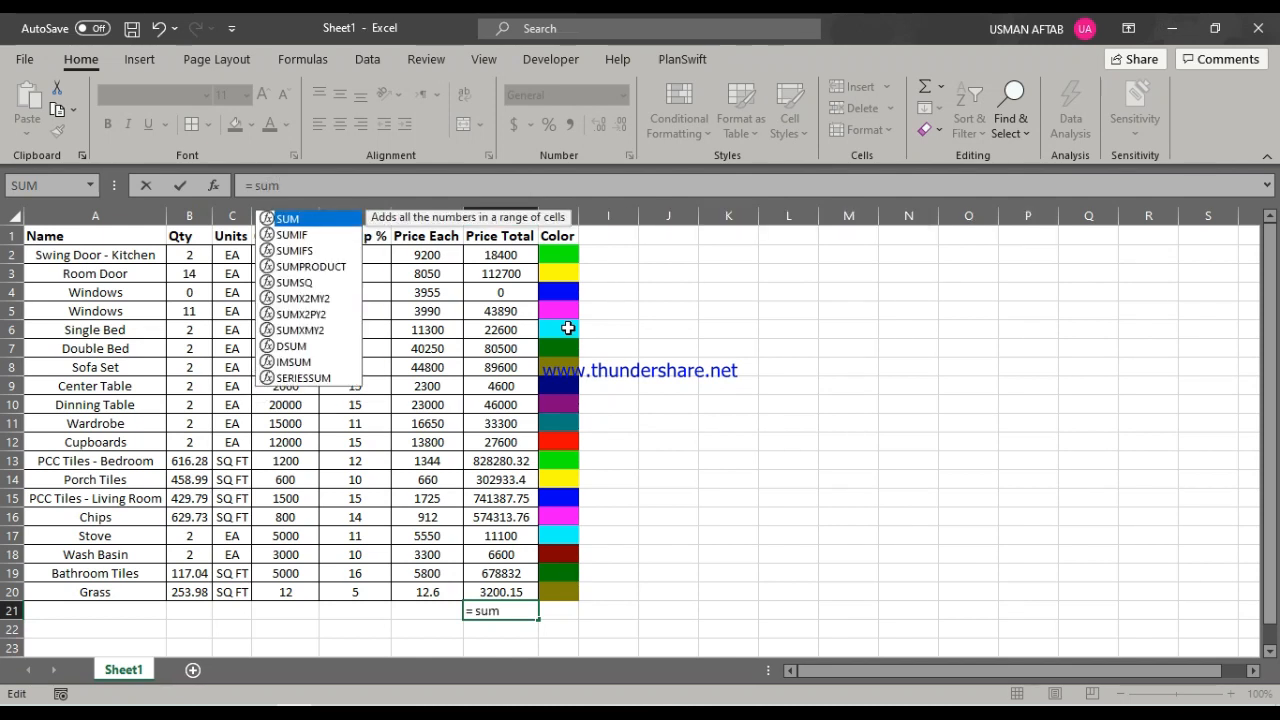
text(()
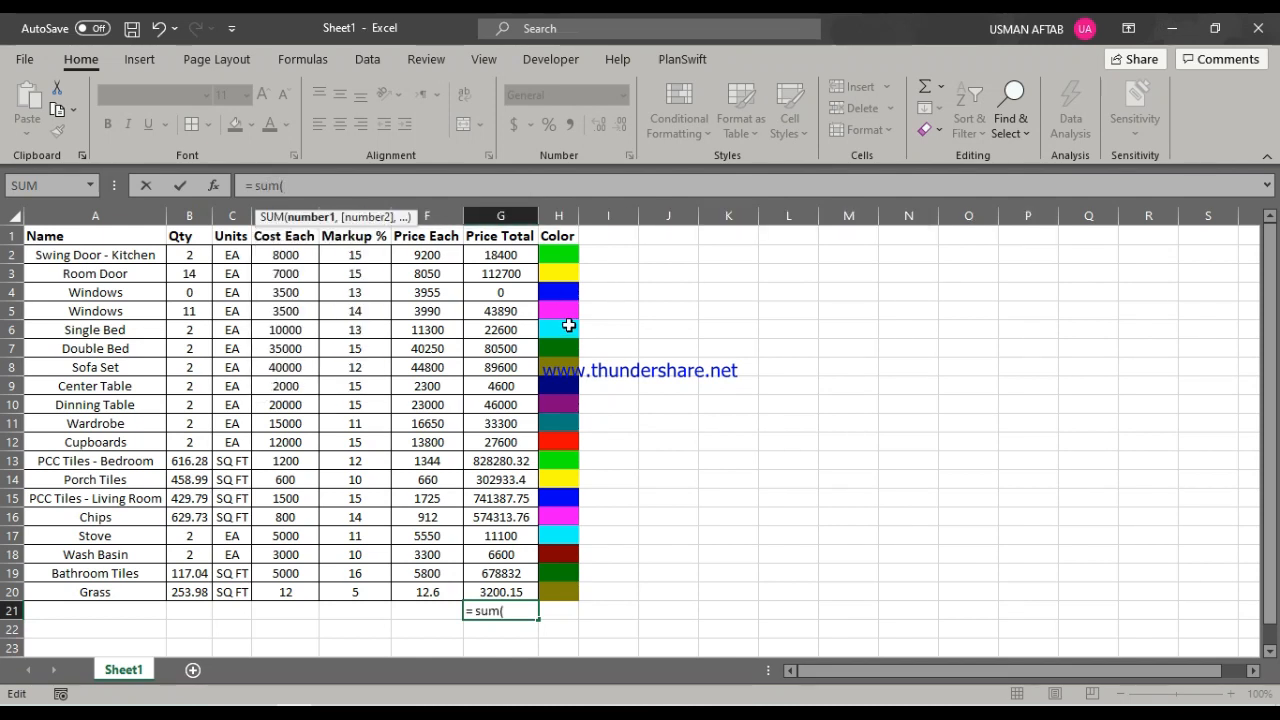
drag(502, 250, 517, 590)
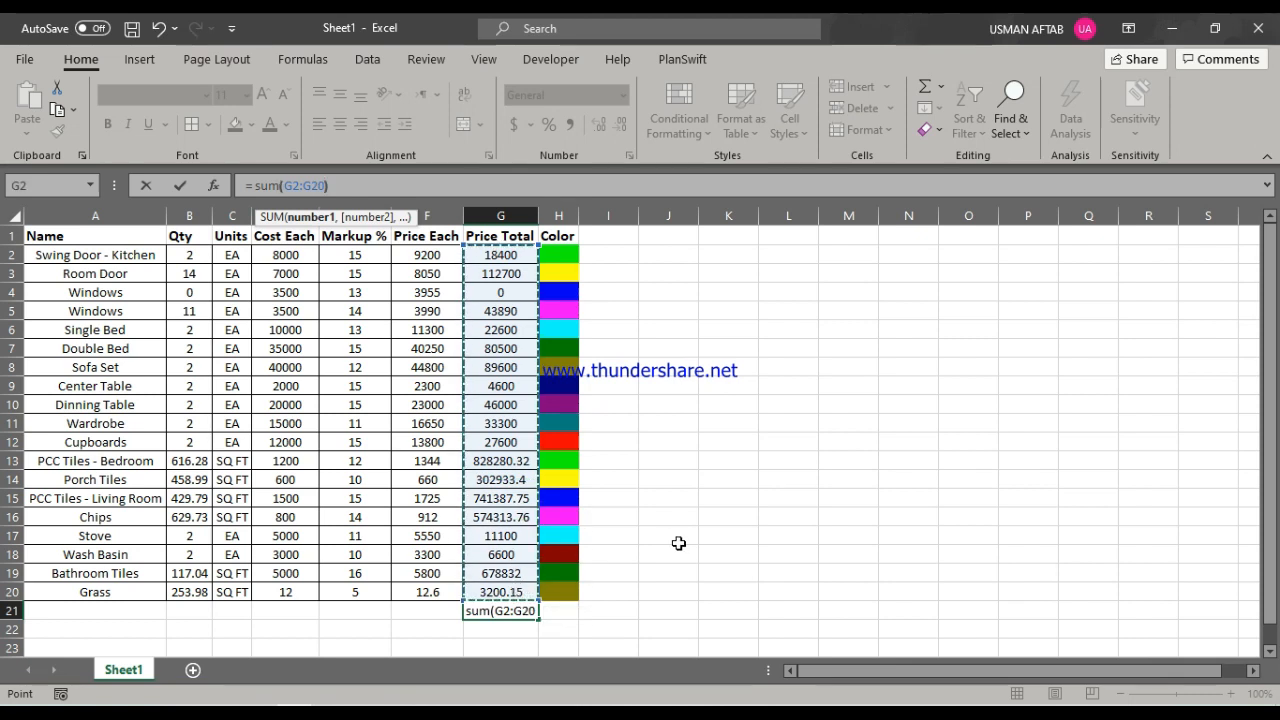
text())
key(Return)
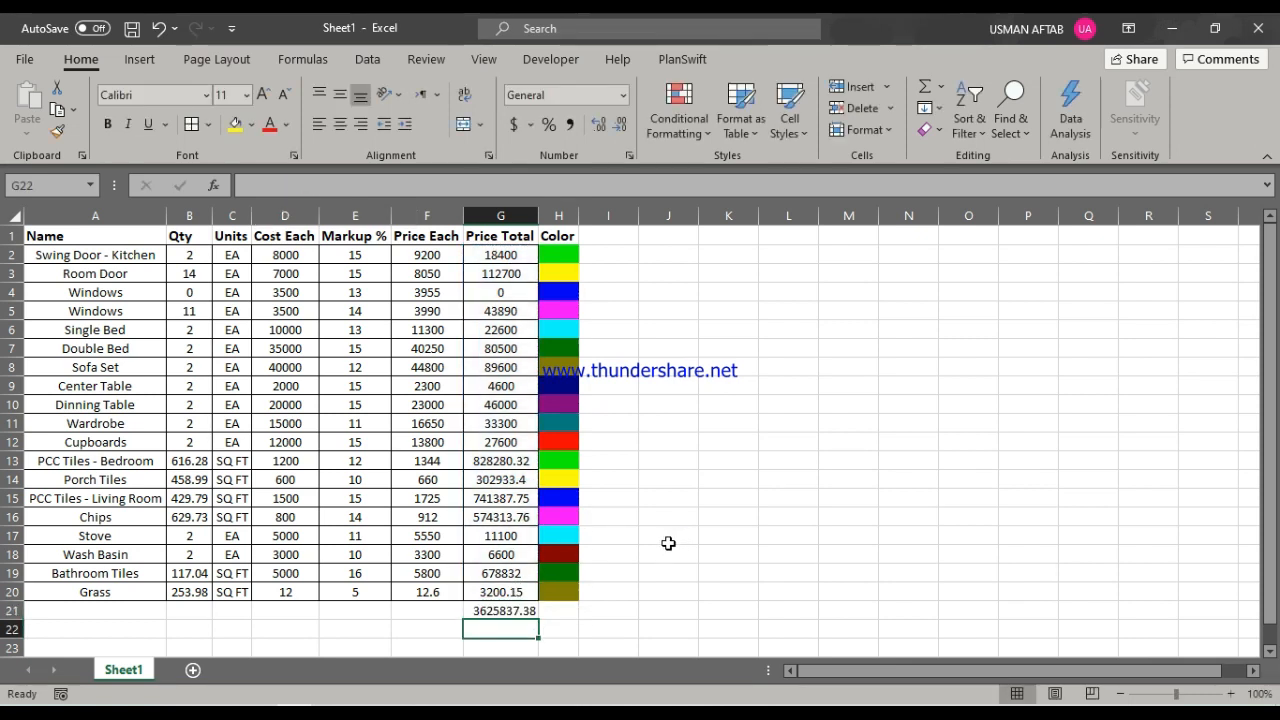
Format the total in G21 with the $ English (United States) accounting format.
click(520, 611)
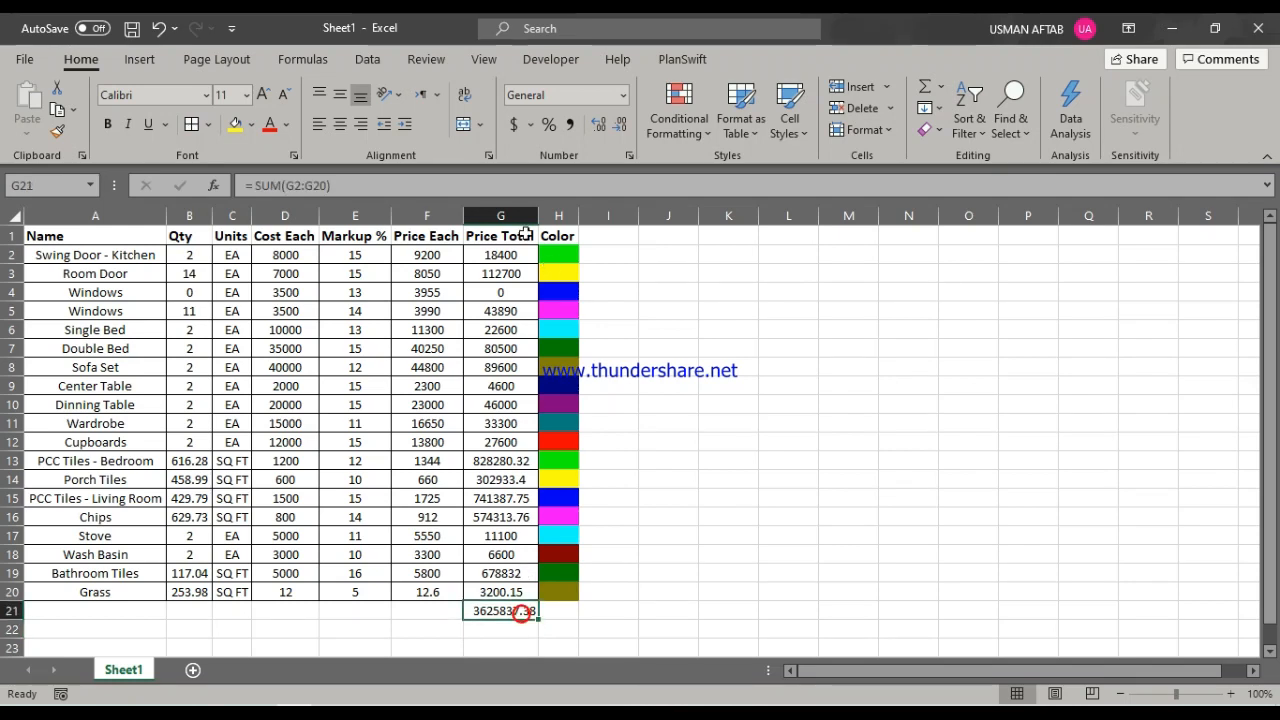
click(531, 125)
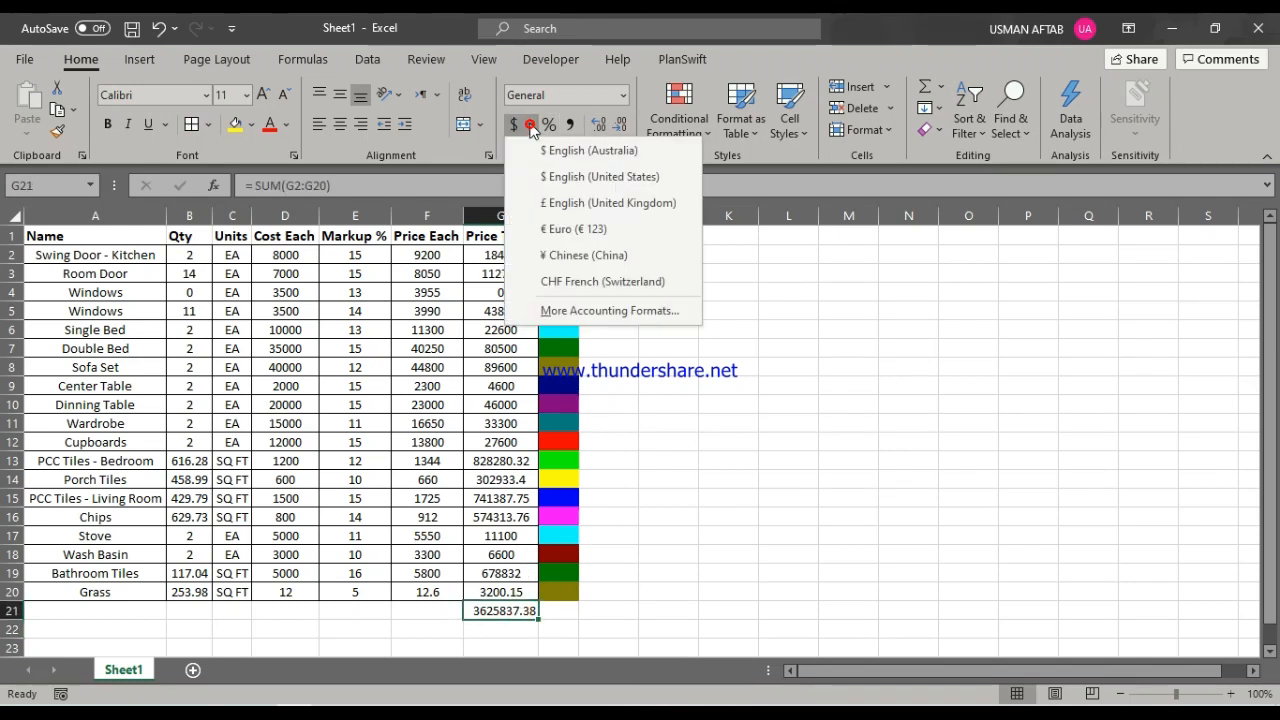
click(565, 176)
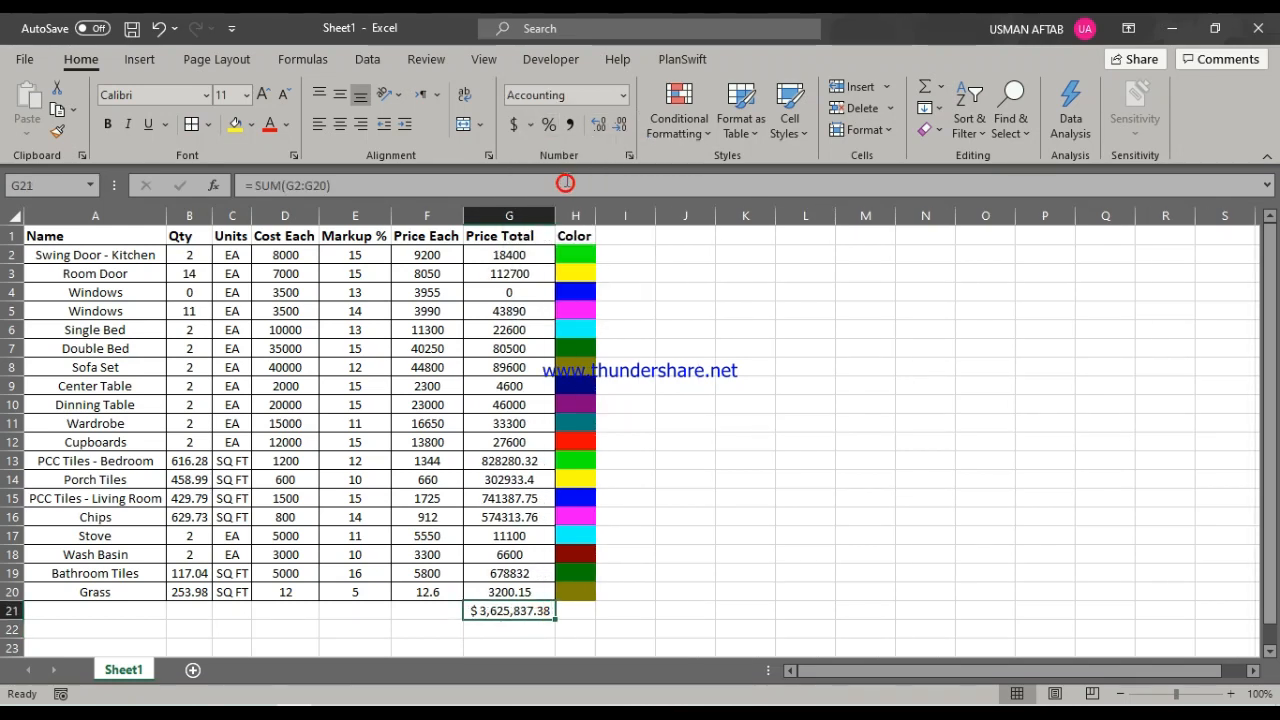
click(535, 125)
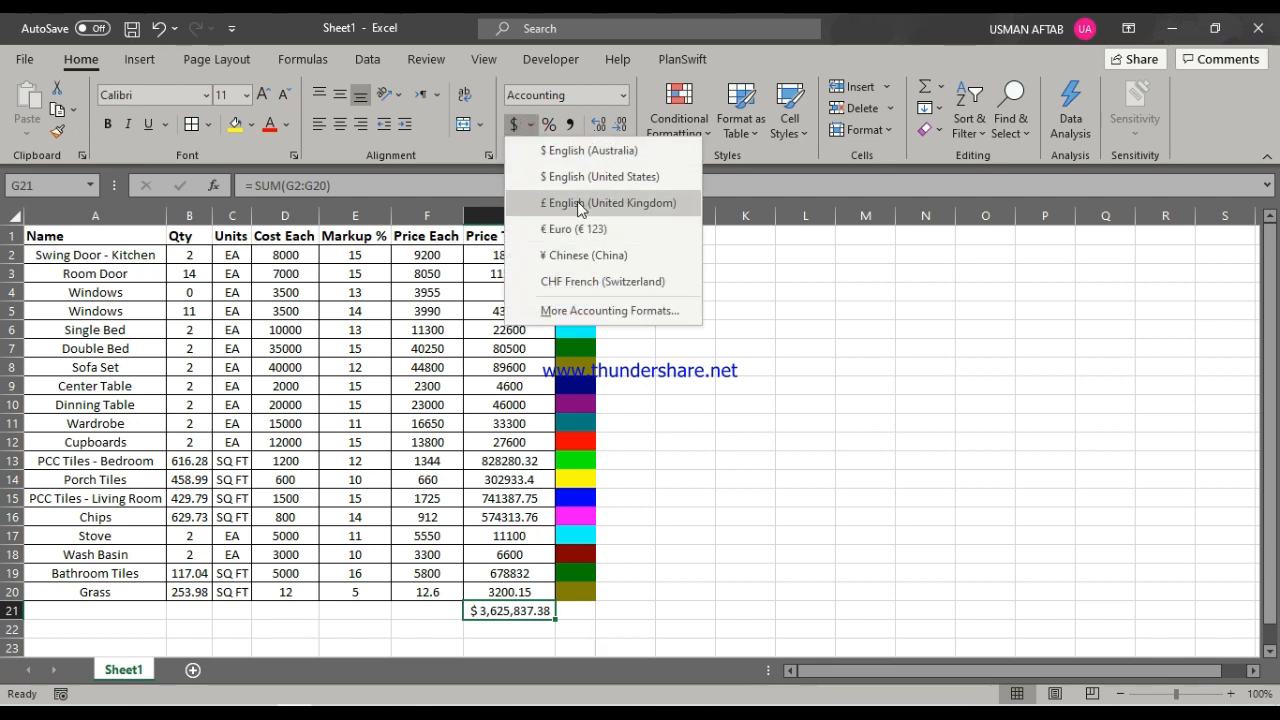
click(568, 175)
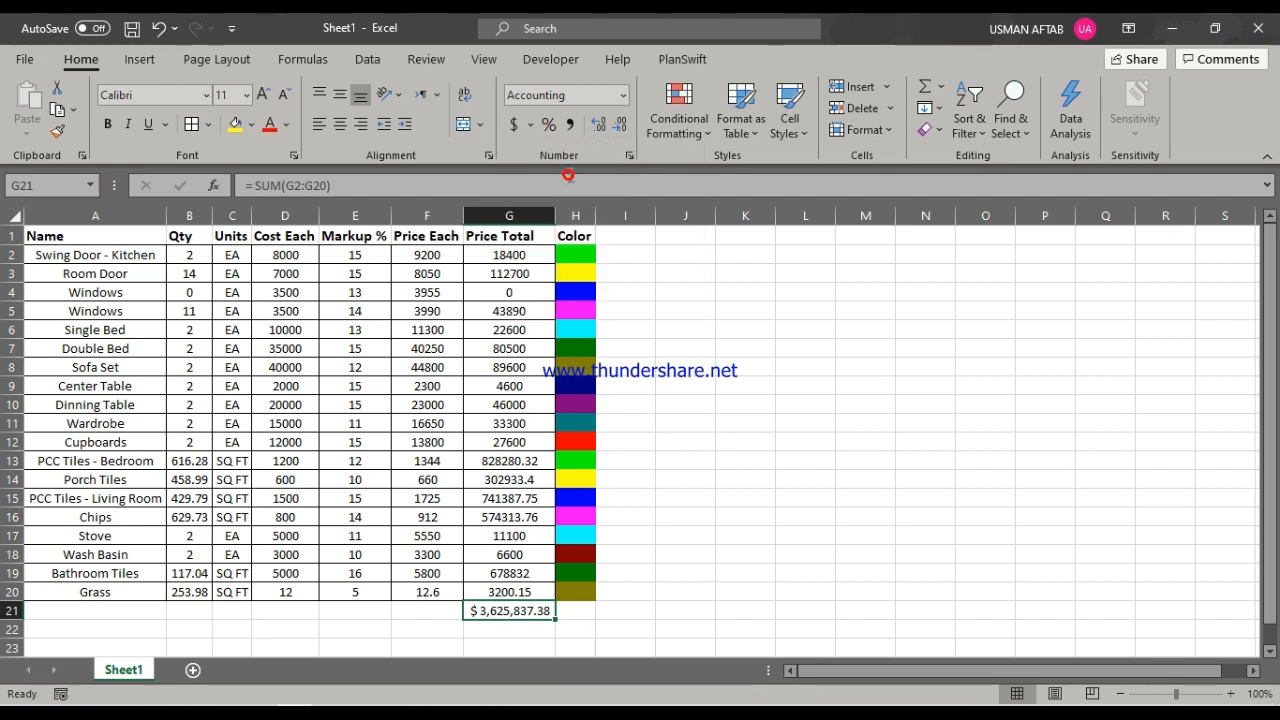
click(529, 127)
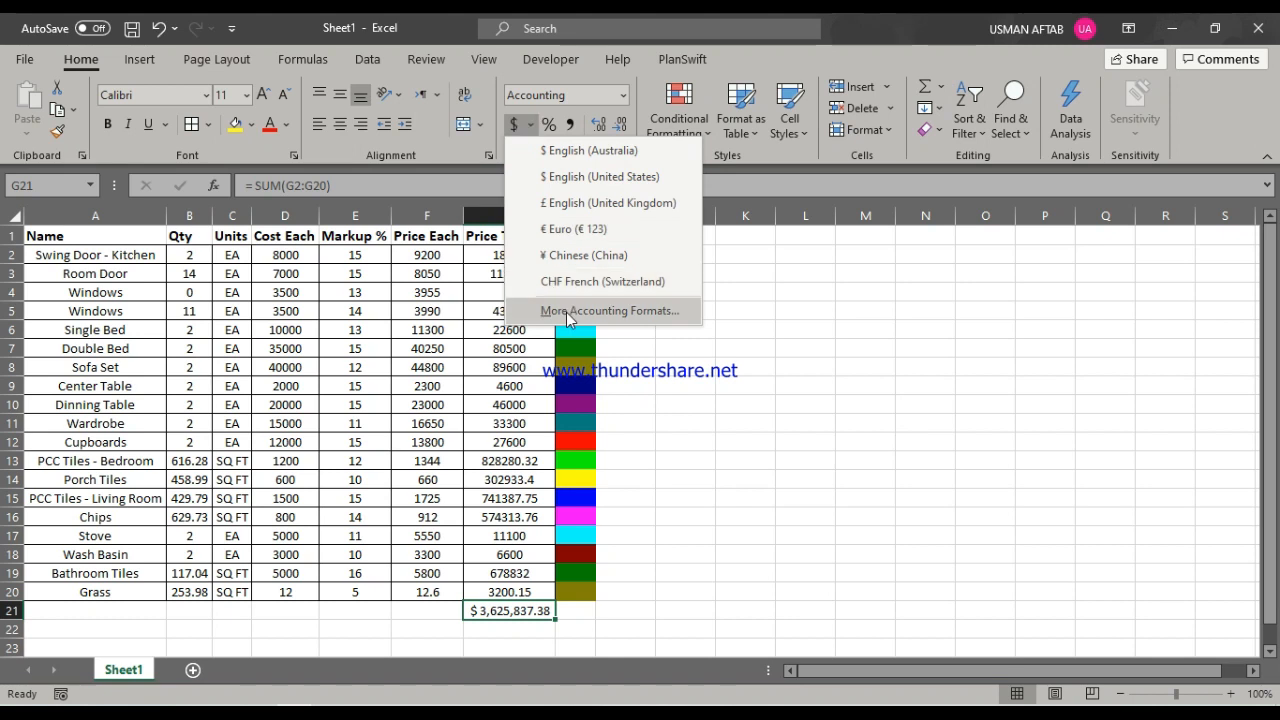
click(566, 179)
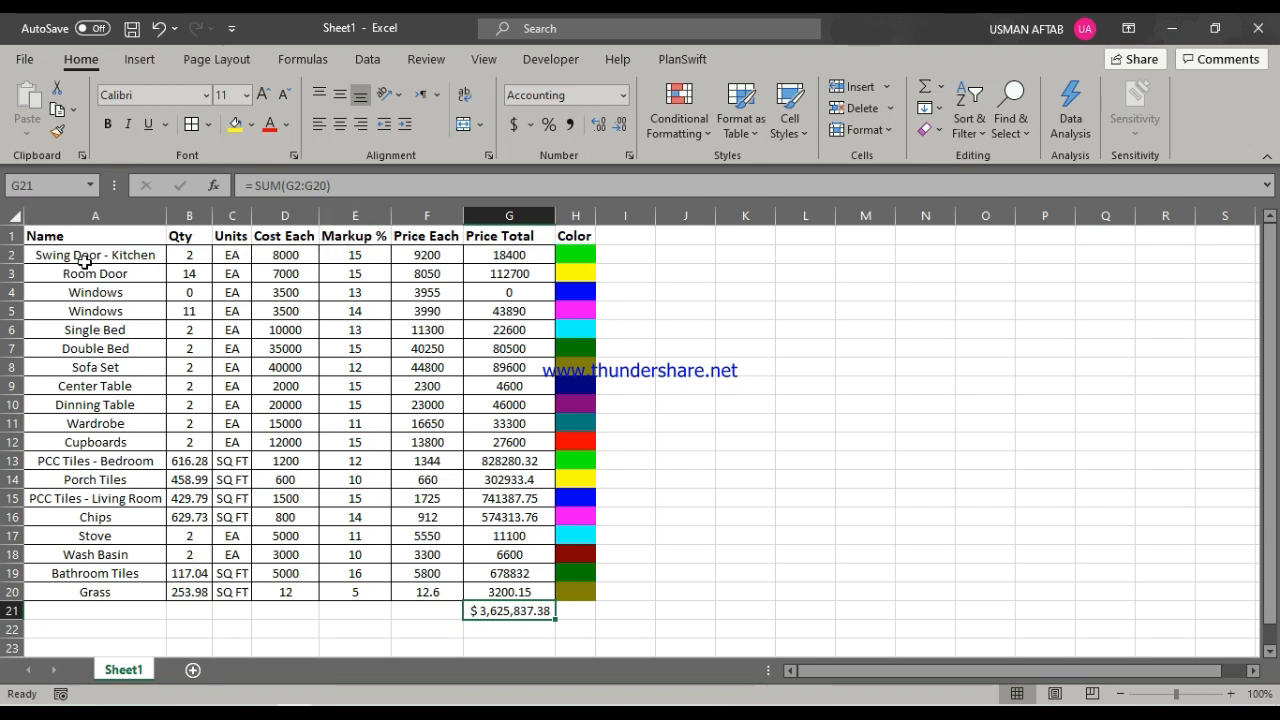
Insert a new column before the Name column and head it "Sr. N".
right_click(71, 213)
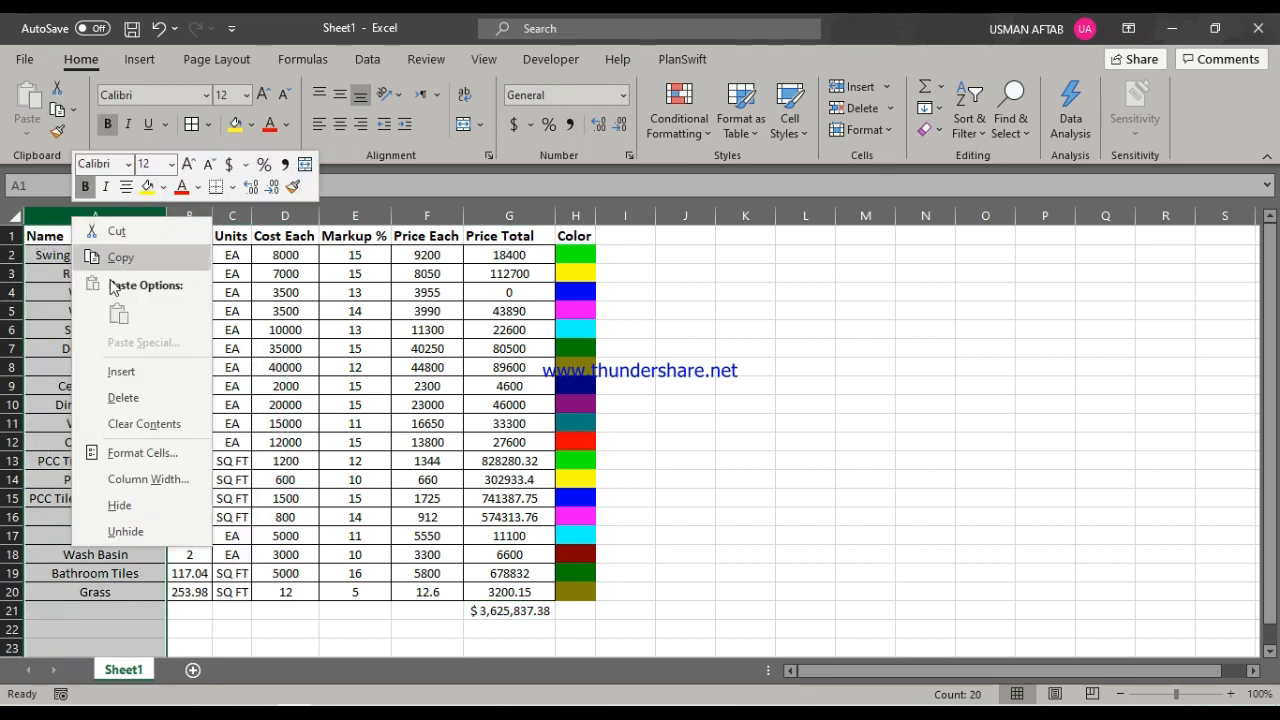
click(140, 374)
click(47, 240)
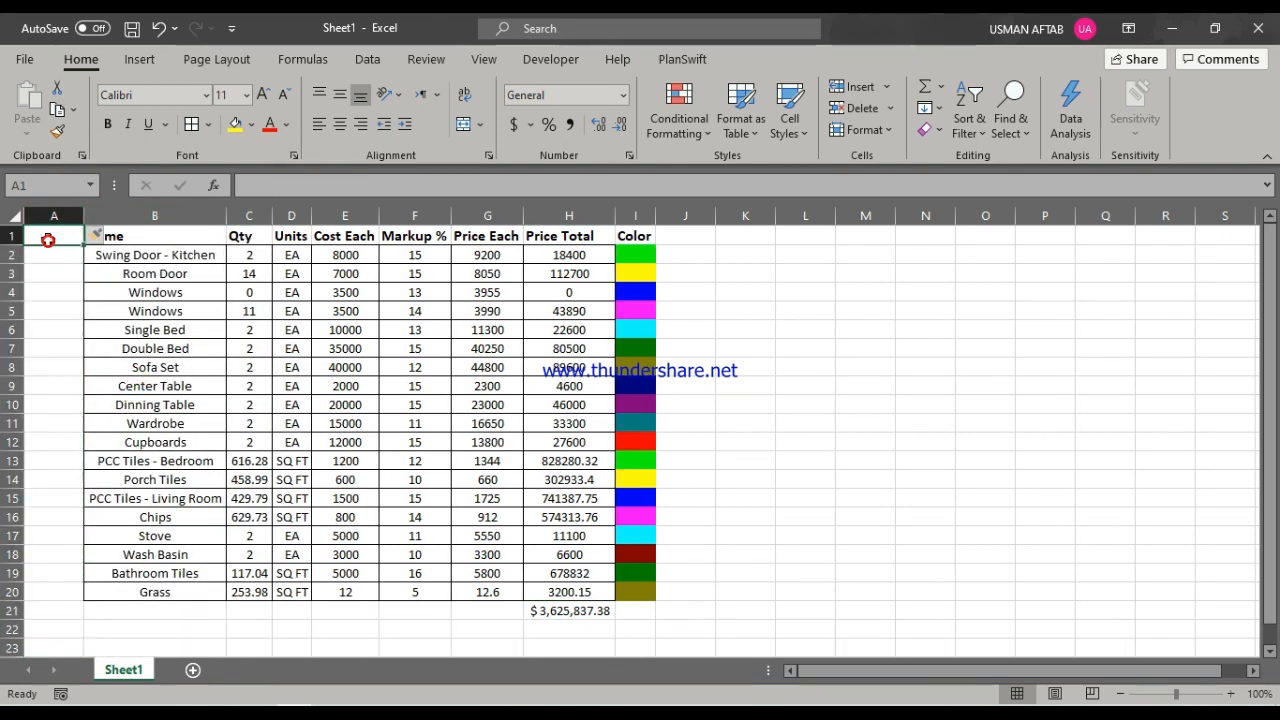
text(s)
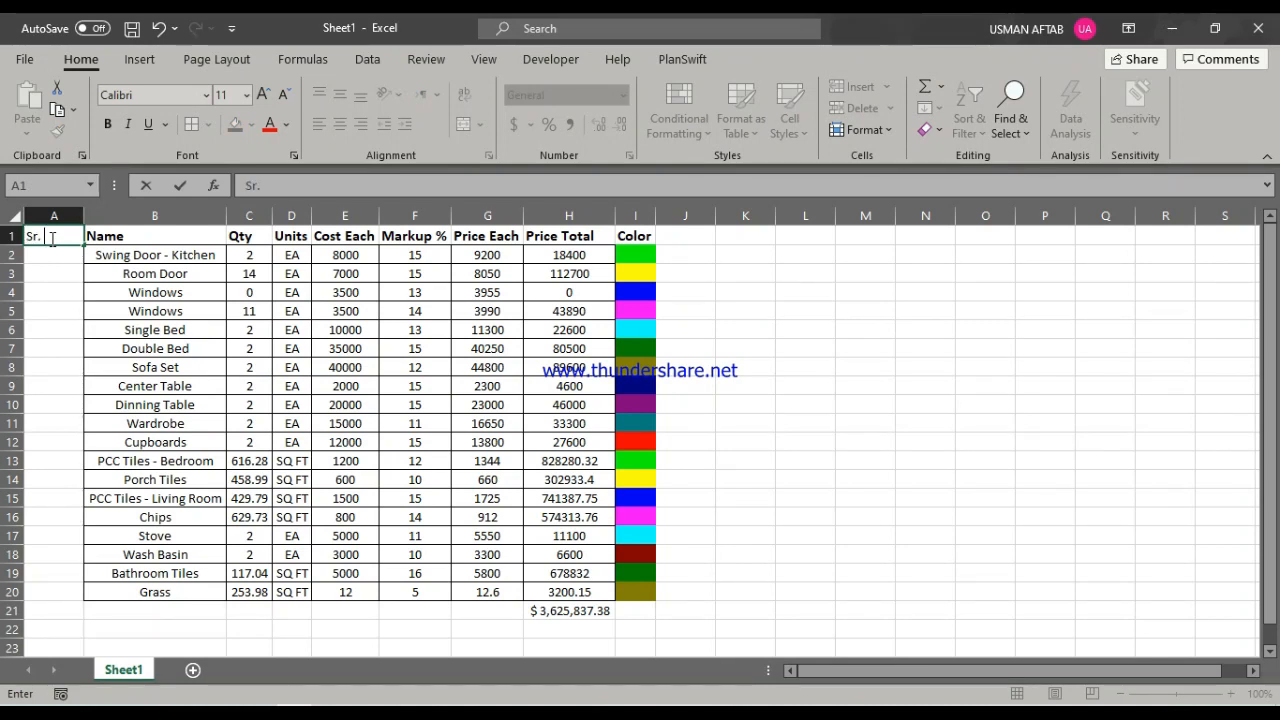
text(r. N)
key(Return)
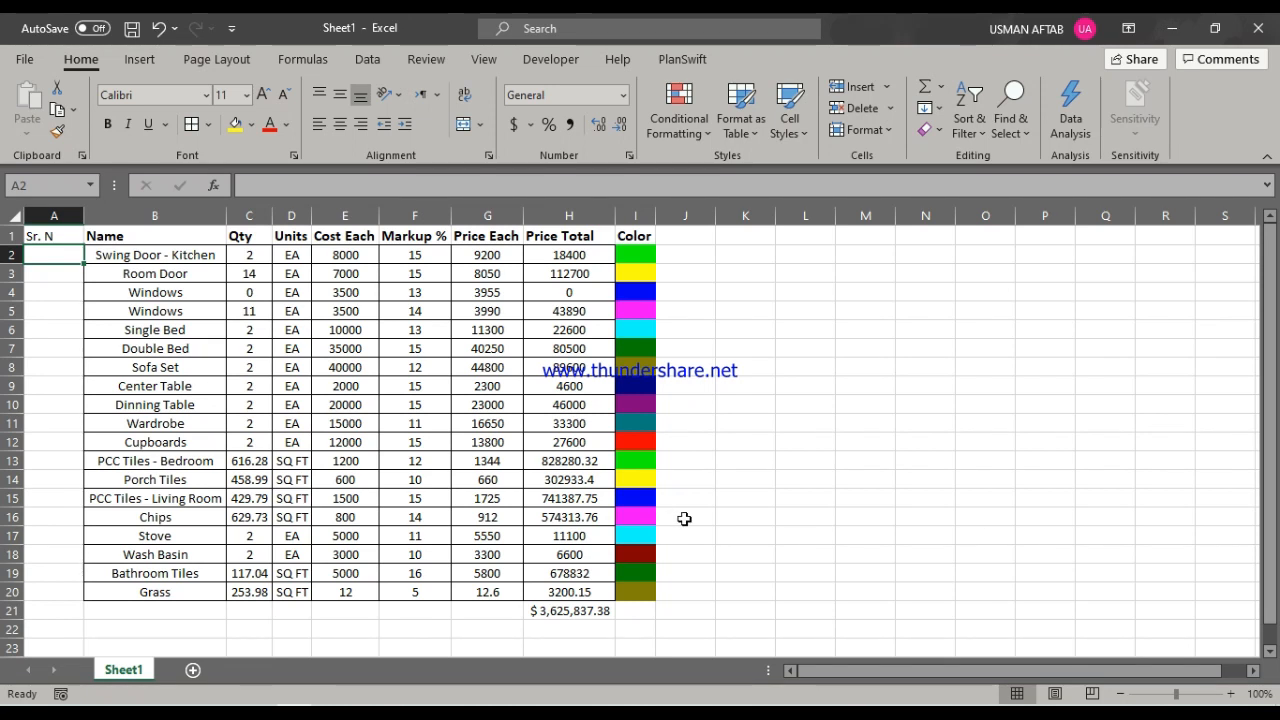
Number the items from 1 to 19 in A2:A20 by entering 1, 2 and 3 and filling the series down.
text(1)
key(Return)
text(2)
key(Return)
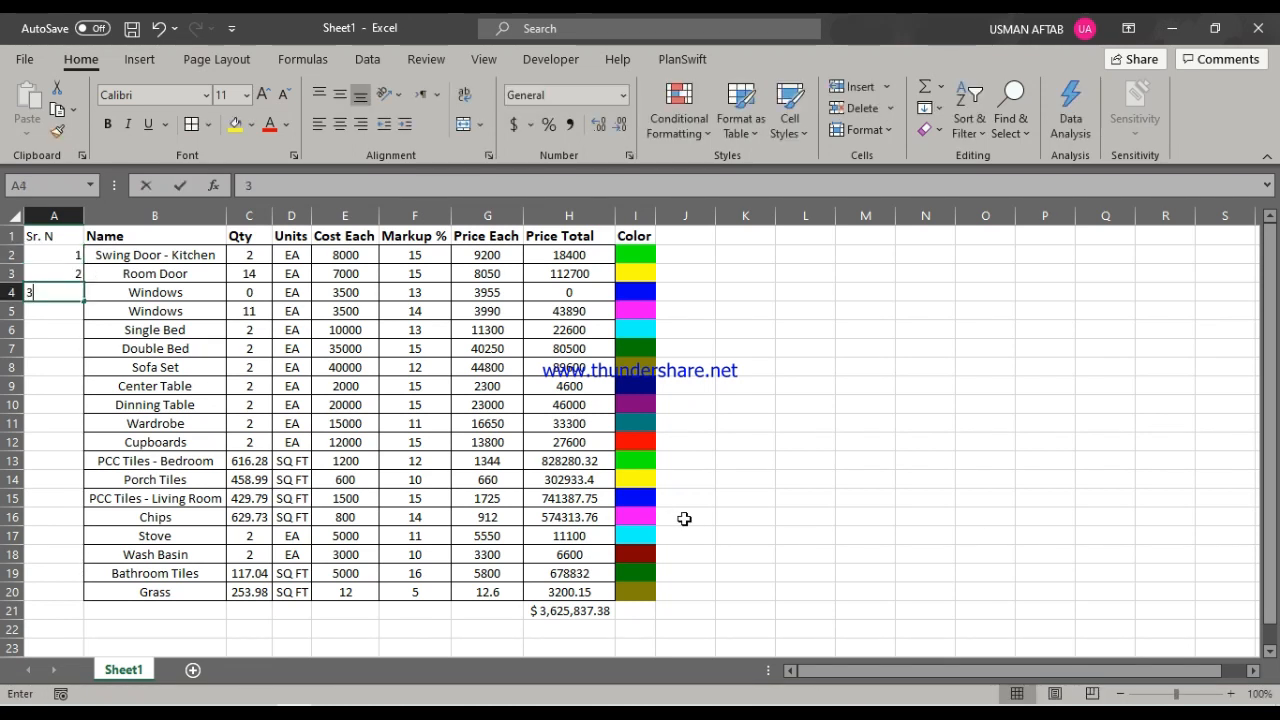
key(Return)
click(57, 254)
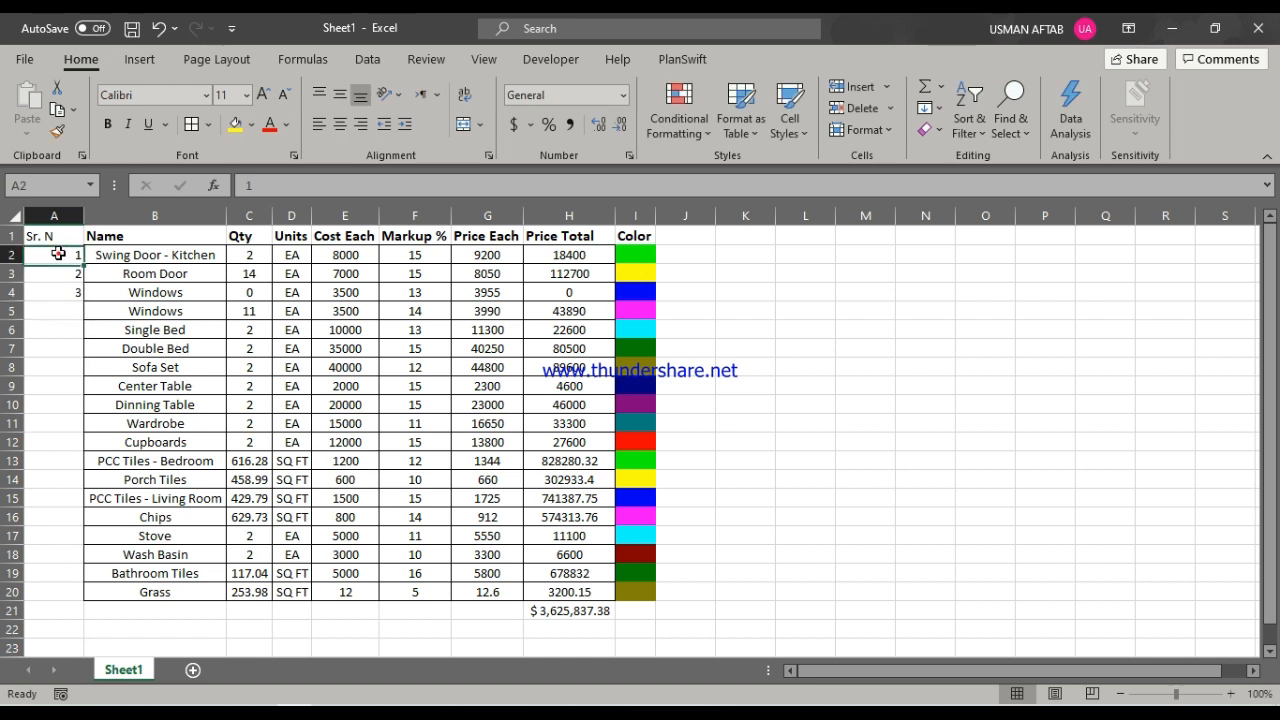
double_click(58, 254)
drag(58, 254, 85, 596)
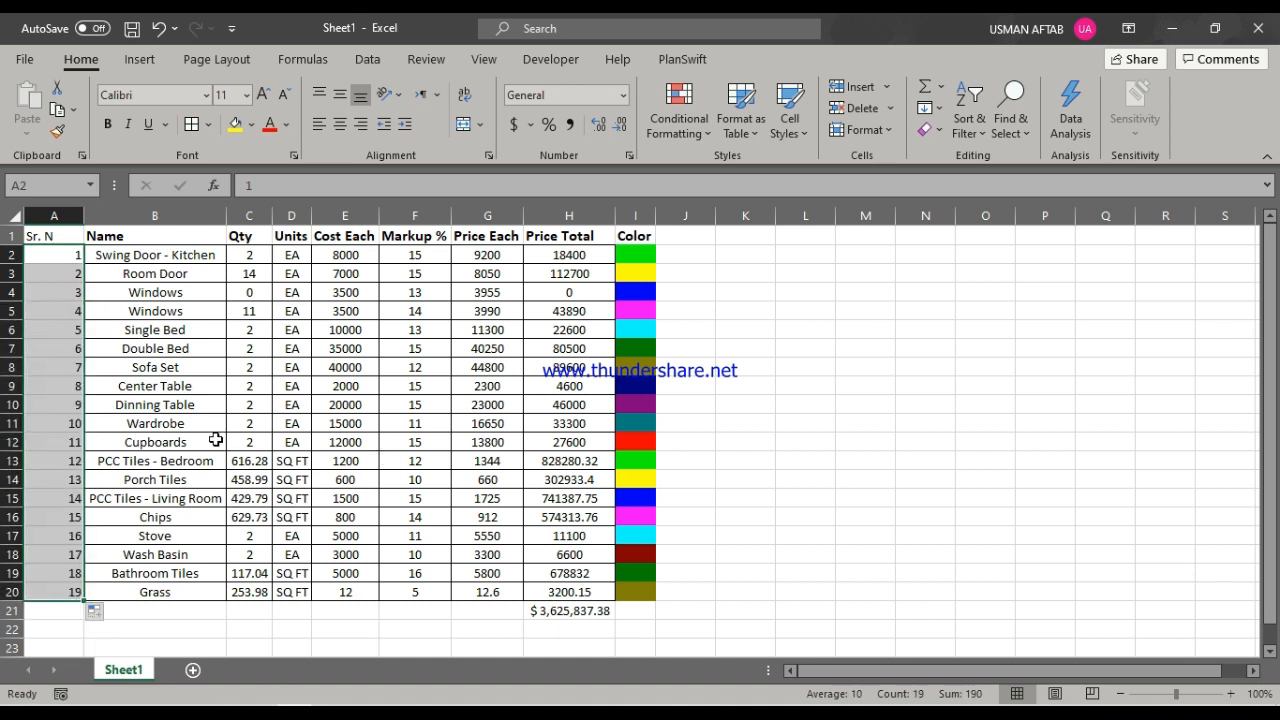
Insert a column between Sr. N and Name, head it "Categories" and autofit its width.
click(92, 215)
right_click(98, 213)
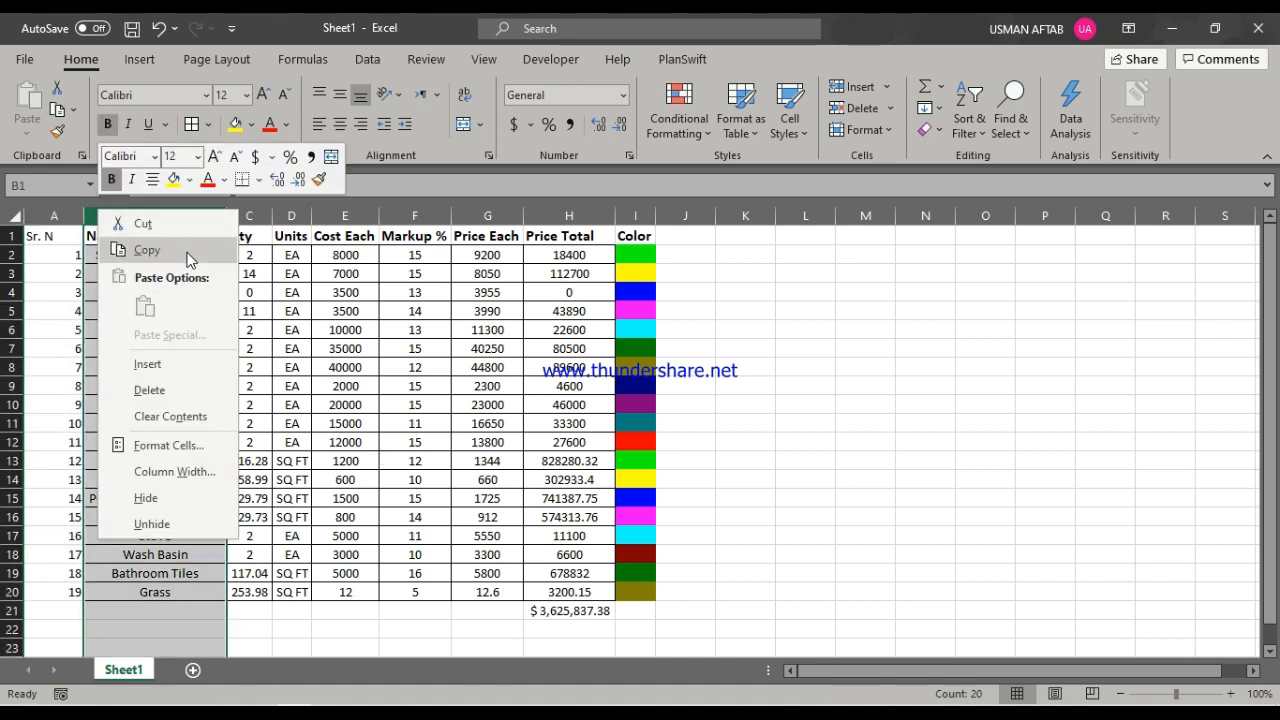
click(165, 365)
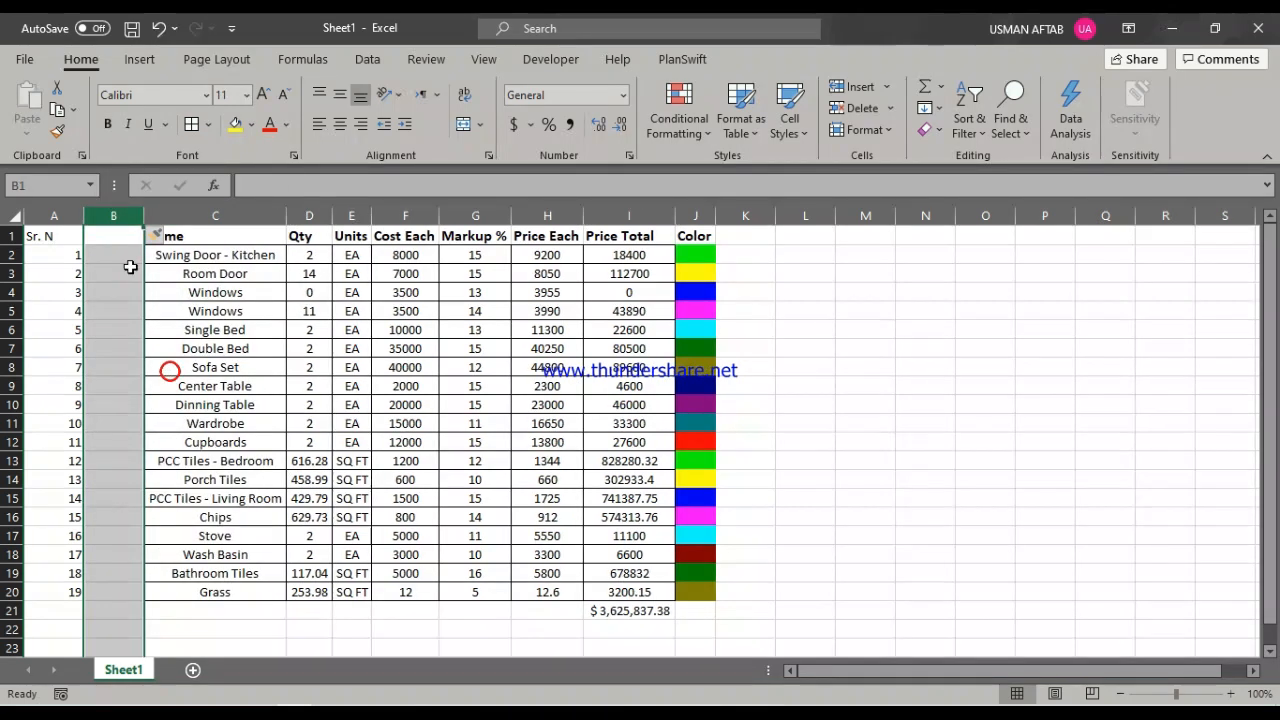
click(124, 237)
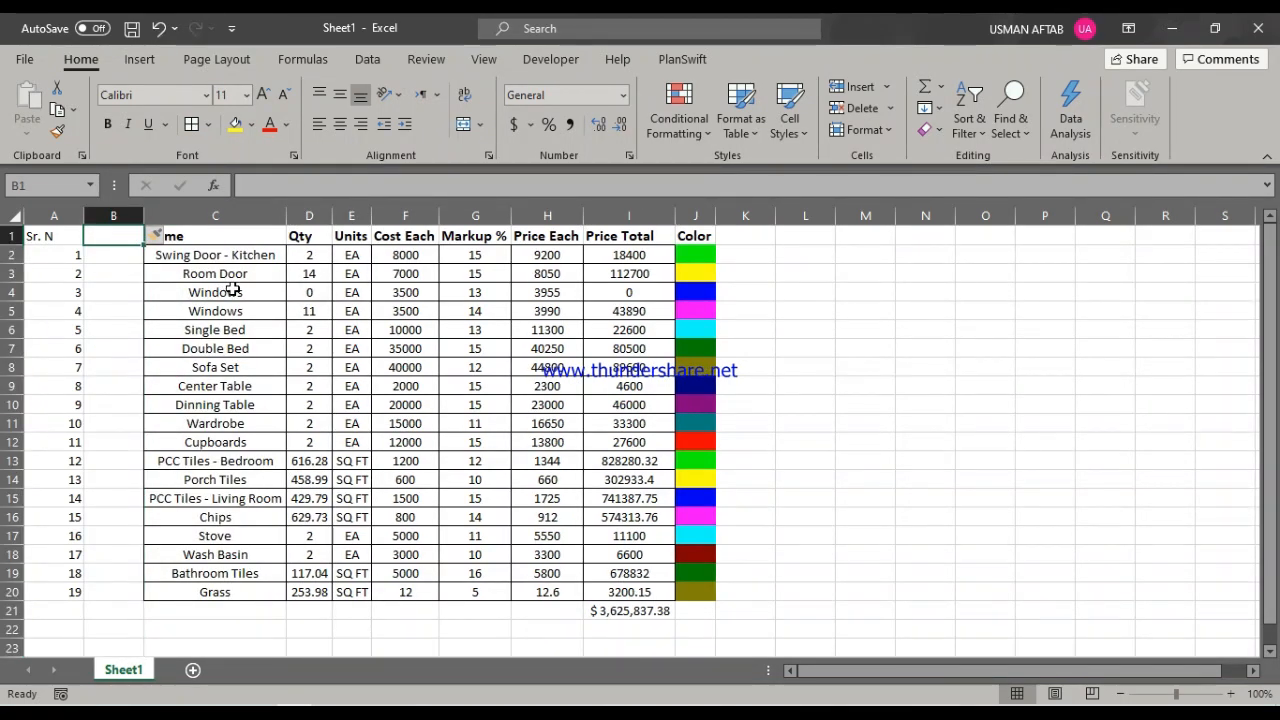
text(NAmes)
key(BackSpace)
key(BackSpace)
key(BackSpace)
key(BackSpace)
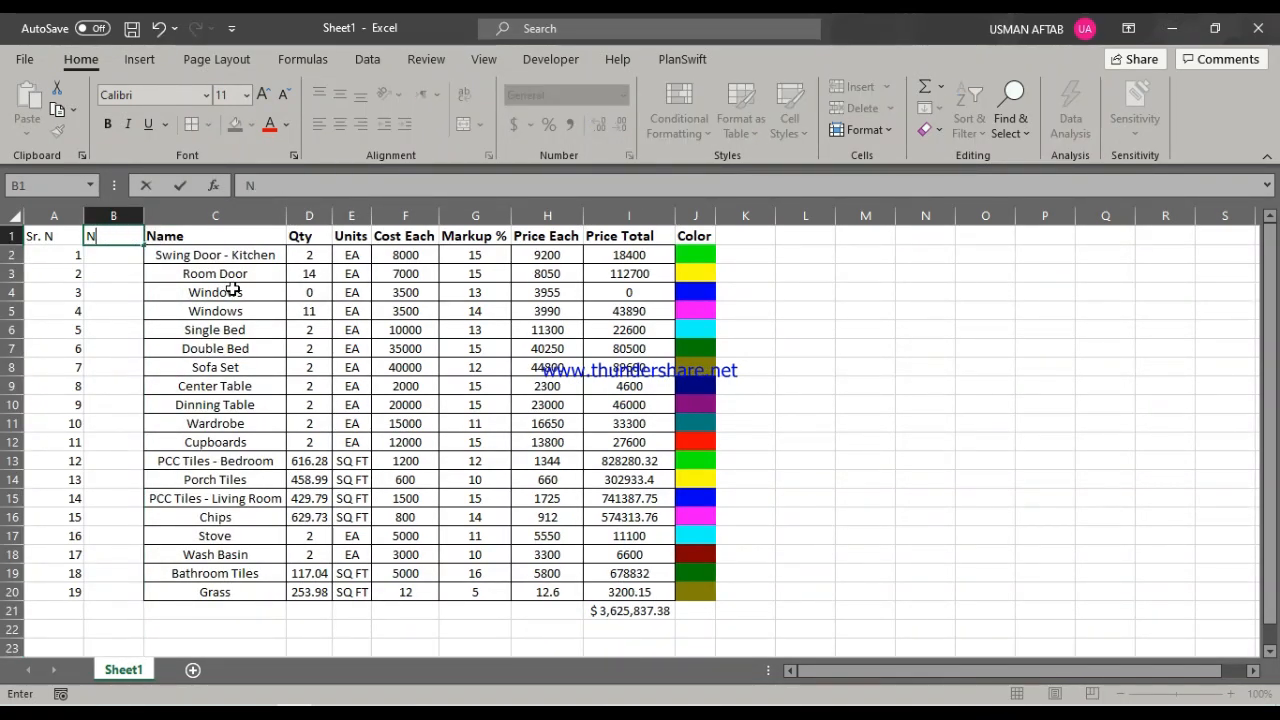
text(ame)
text(Categories)
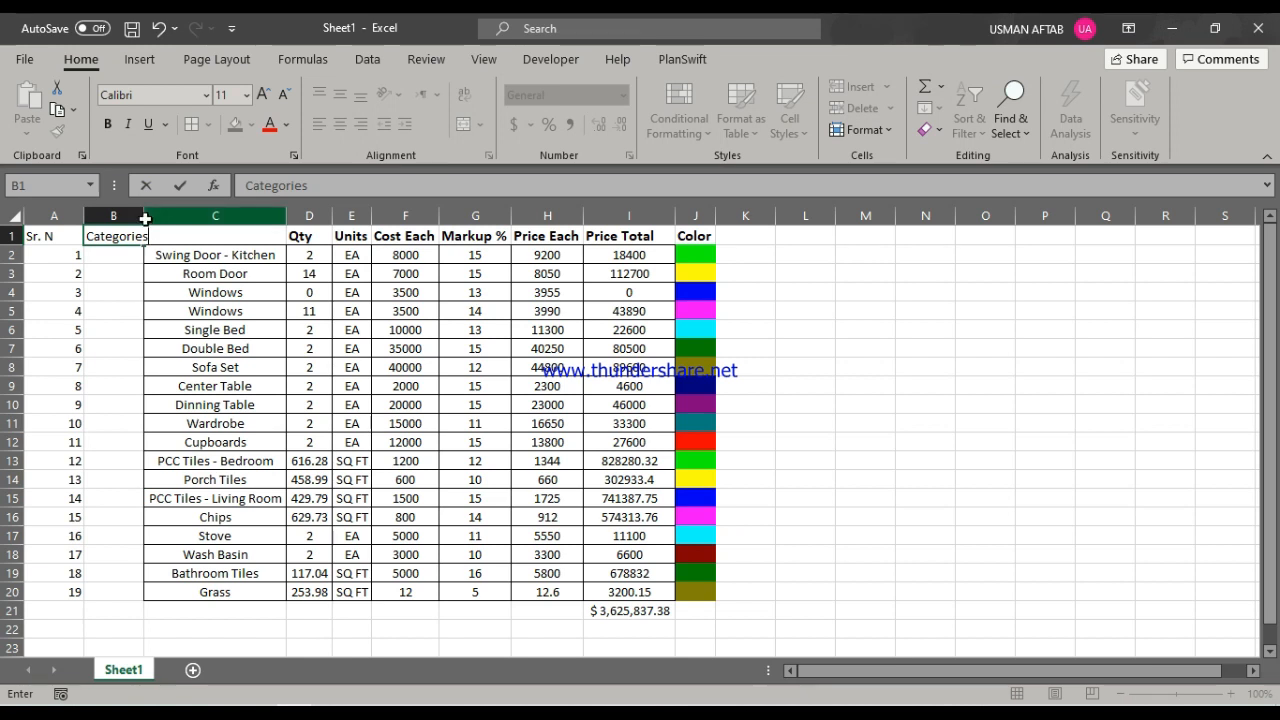
double_click(145, 218)
Enter "Doors" in B2 as the category of the door and window items.
click(132, 261)
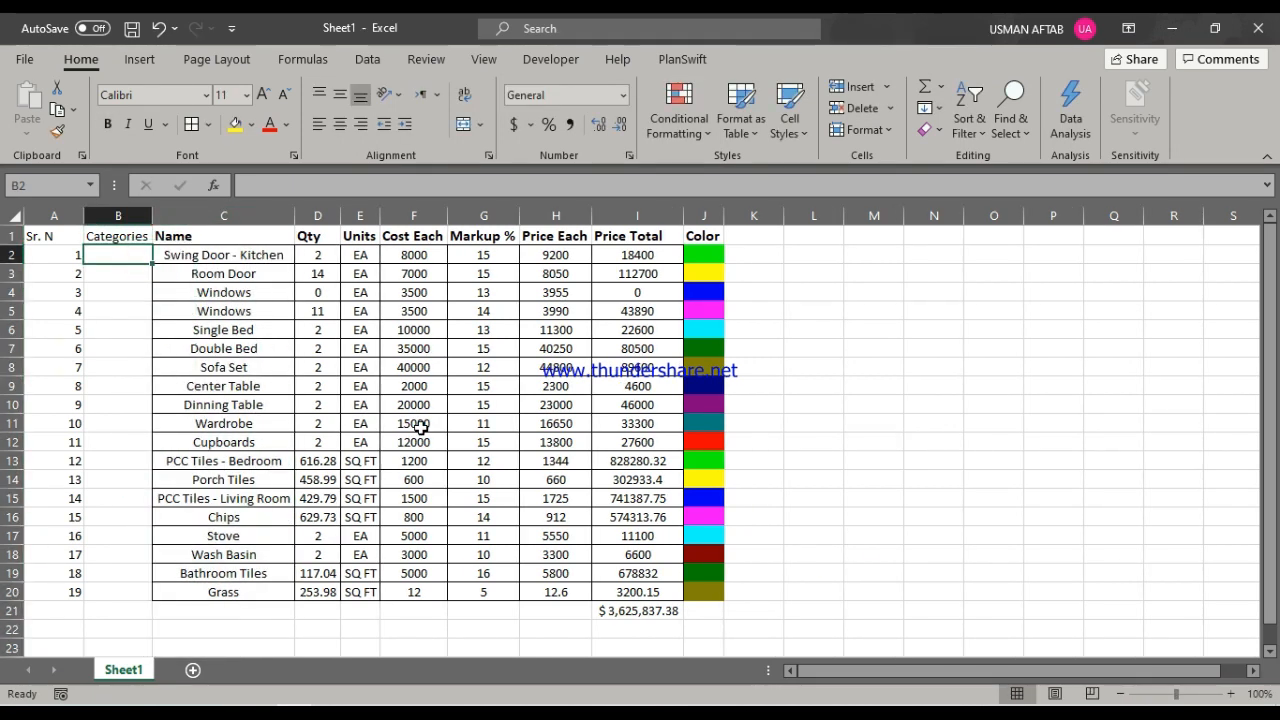
text(Door)
key(Return)
key(Return)
key(Return)
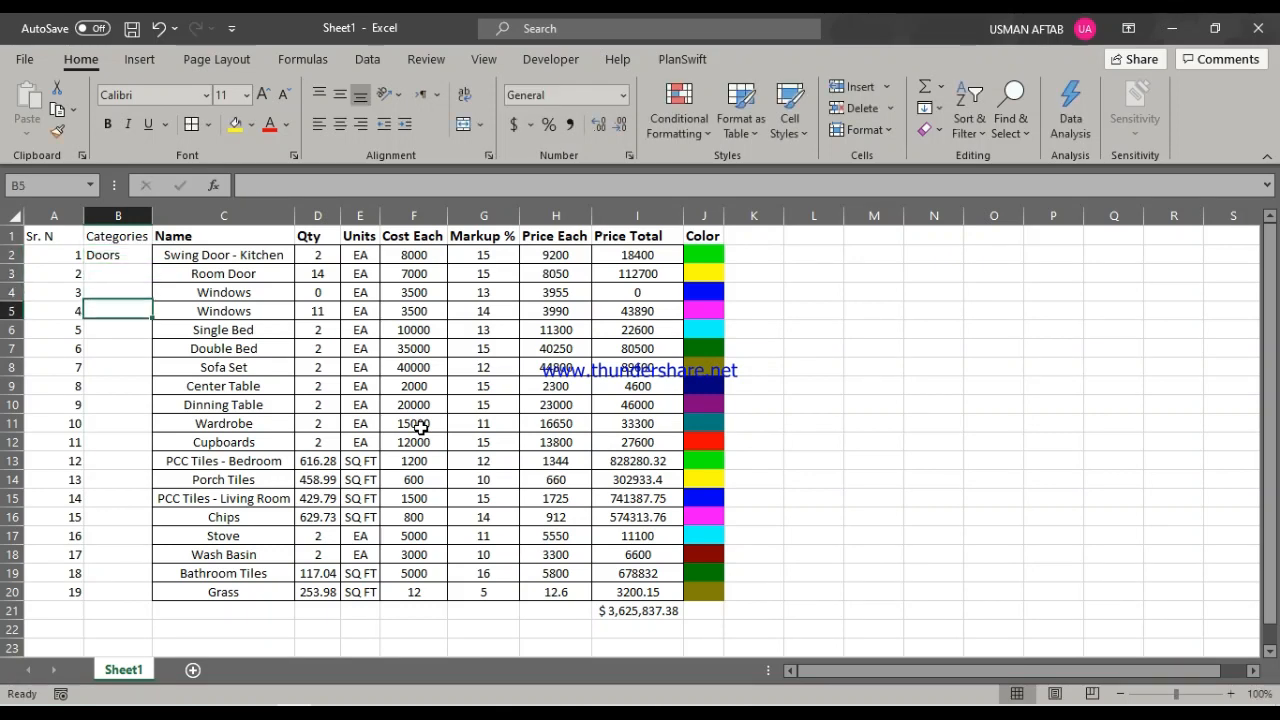
Enter "Furniture" in B6 as the category starting at Single Bed.
key(Up)
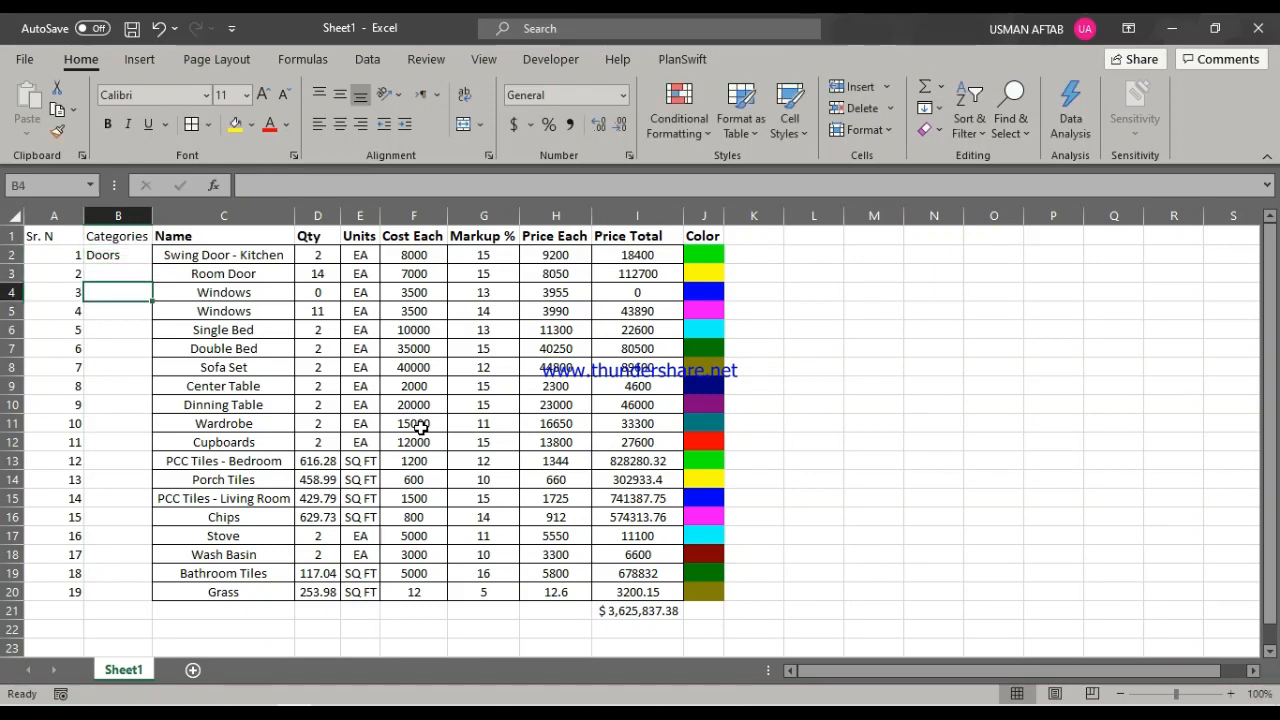
key(Down)
key(Down)
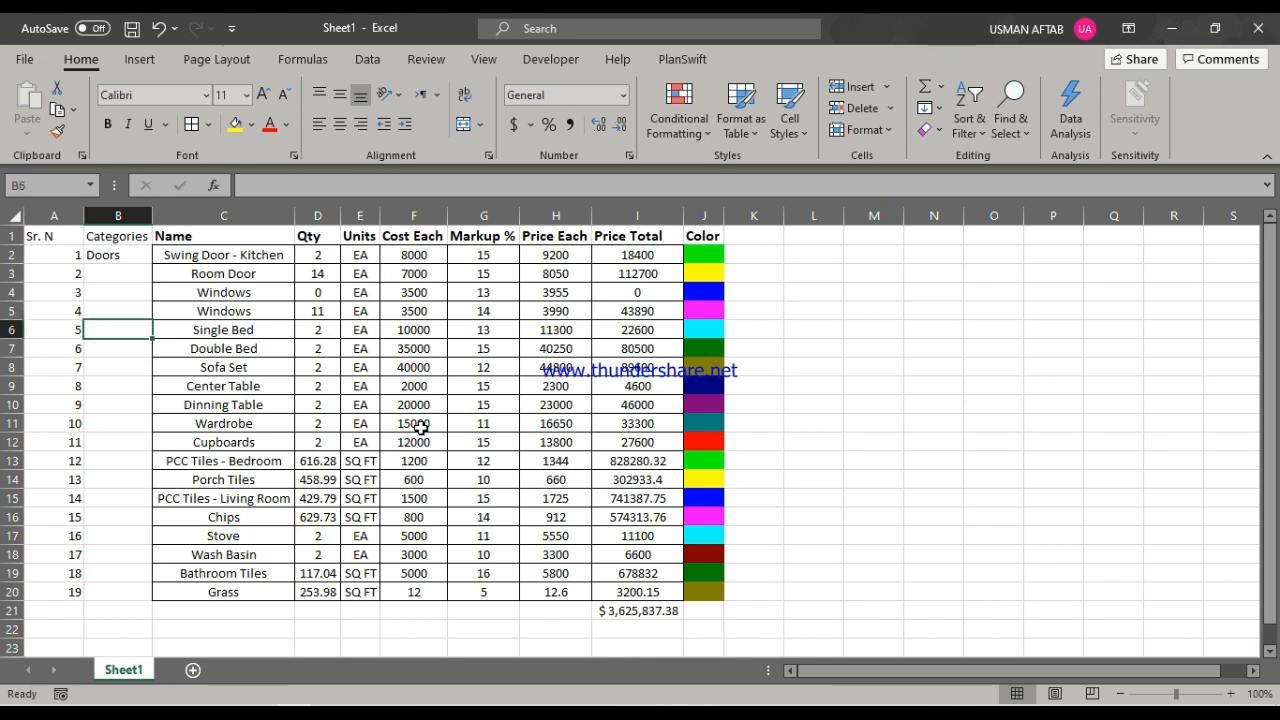
text(Furnitur)
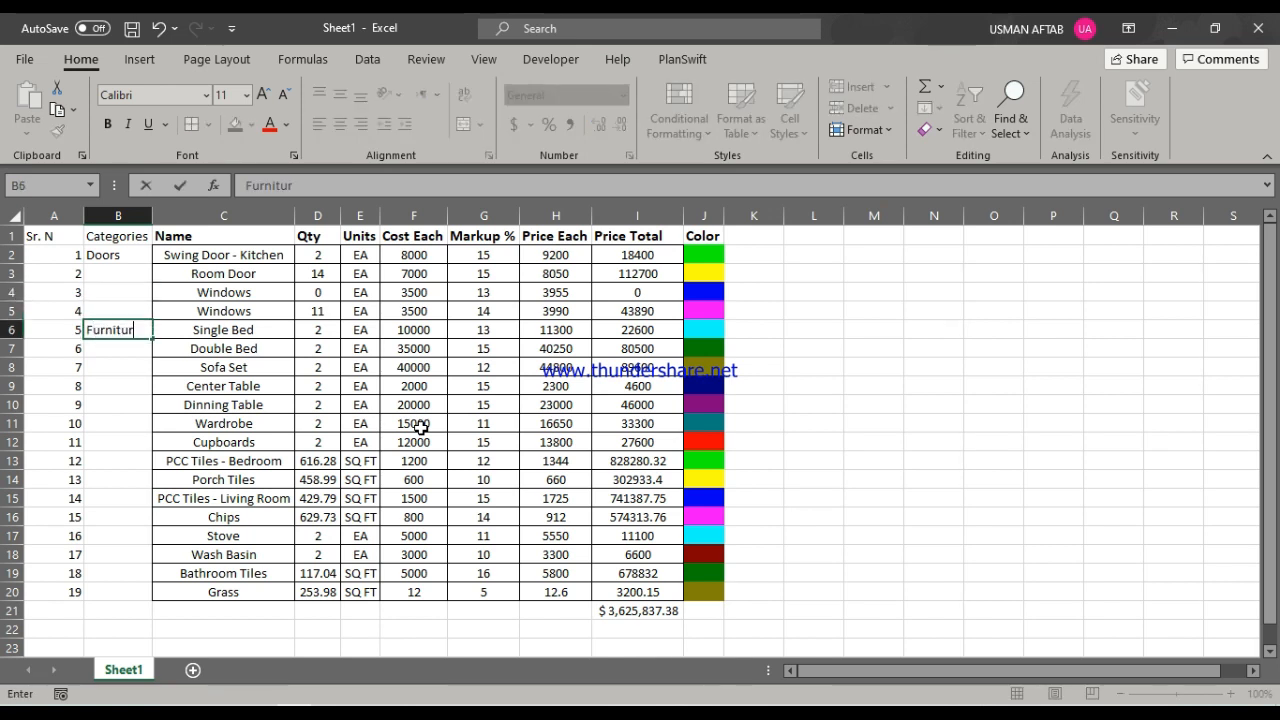
text(e)
key(Return)
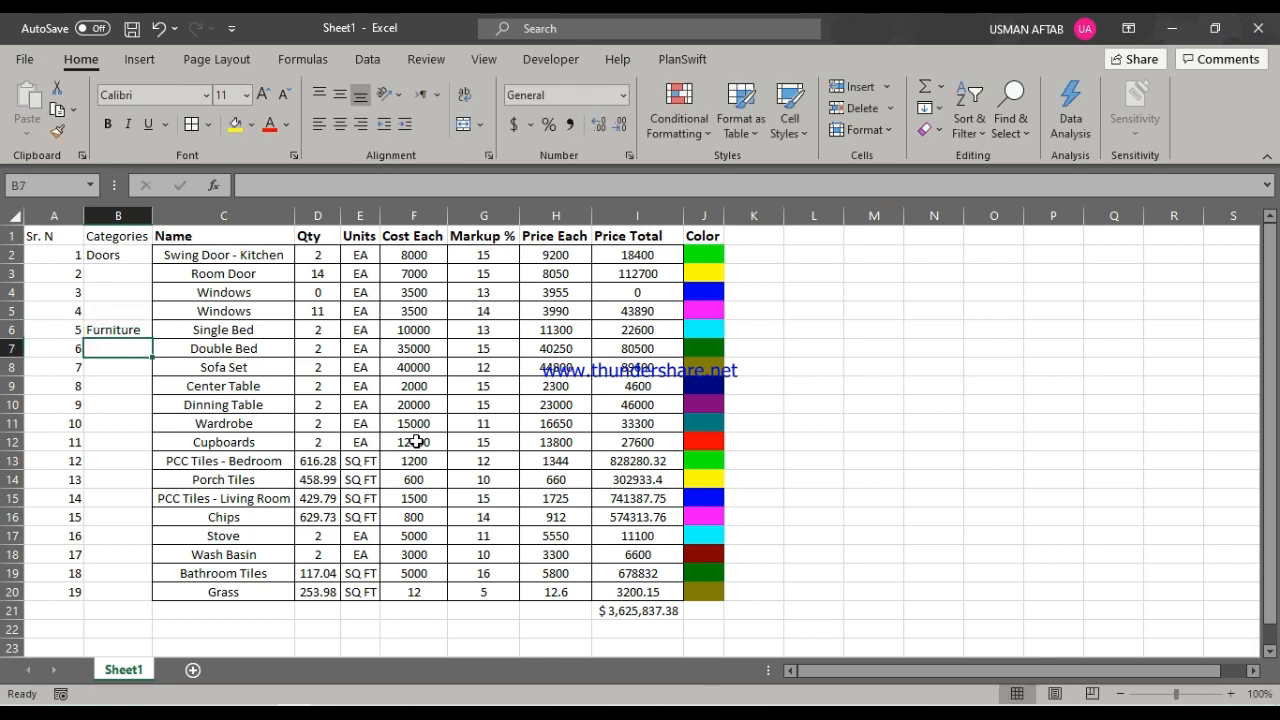
Enter "Finishing" in B13 as the category starting at PCC Tiles - Bedroom.
key(Down)
key(Down)
key(Down)
key(Down)
key(Down)
key(Down)
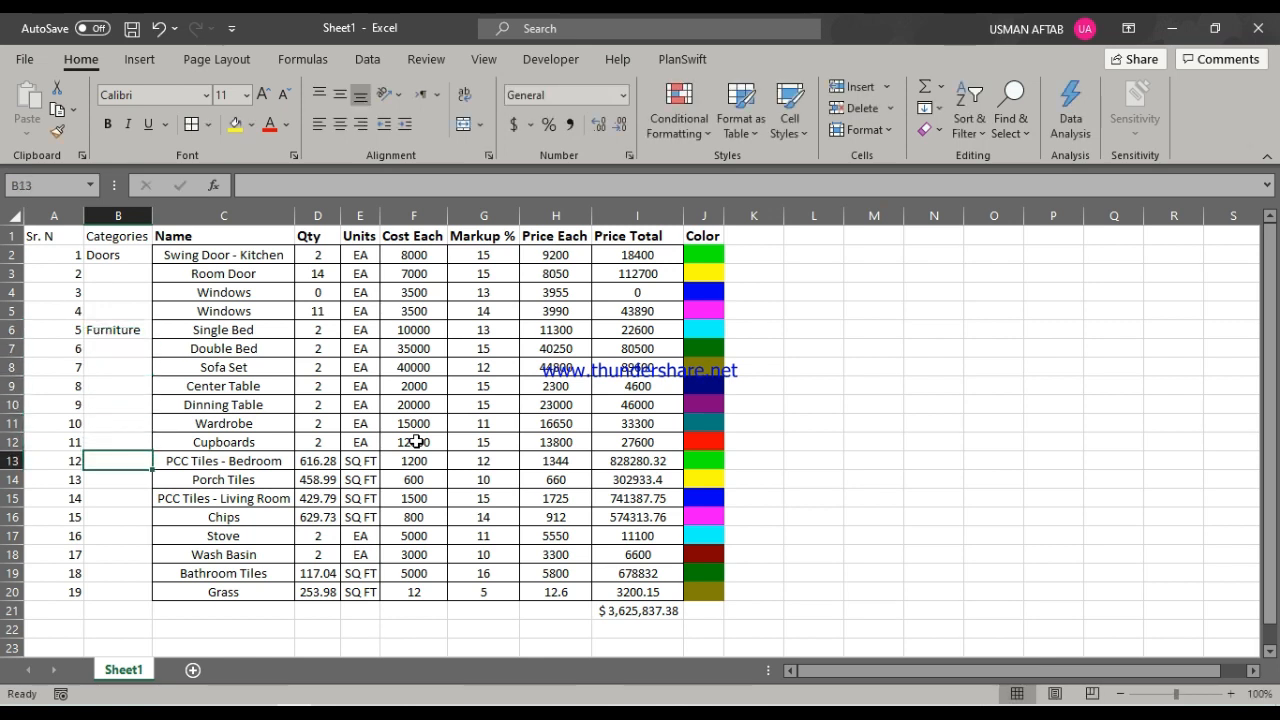
text(Finishing)
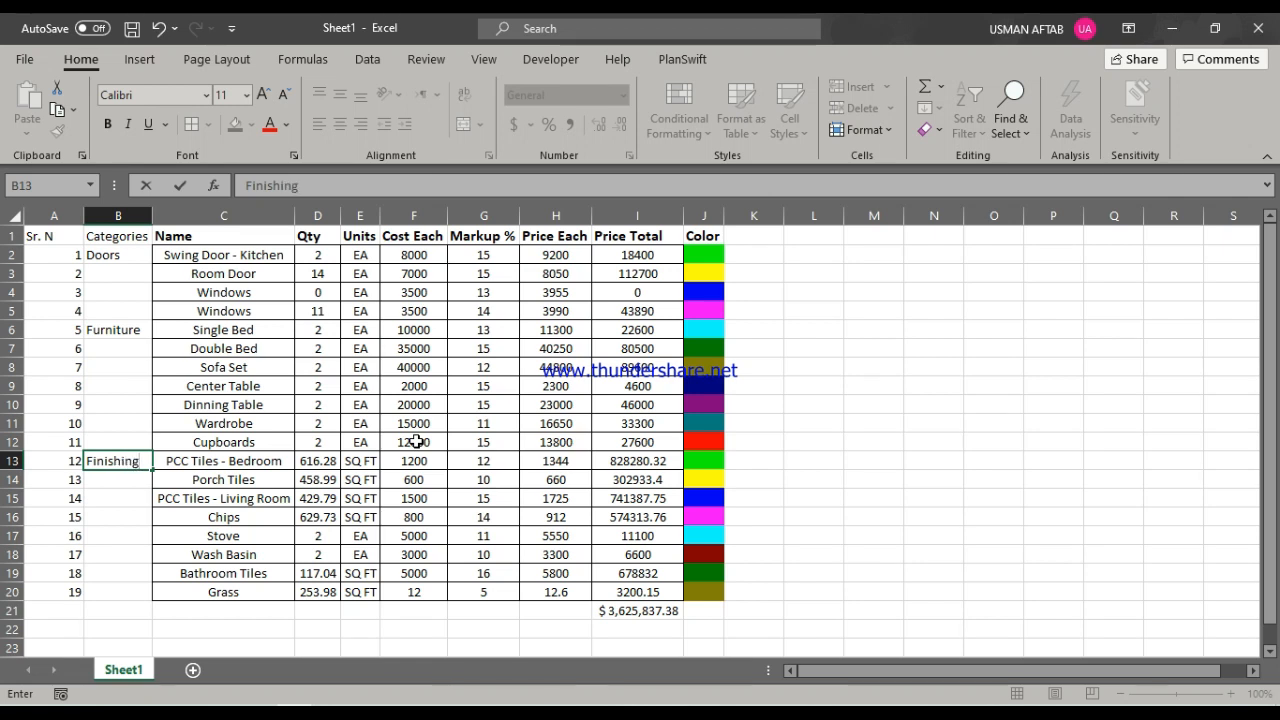
key(Return)
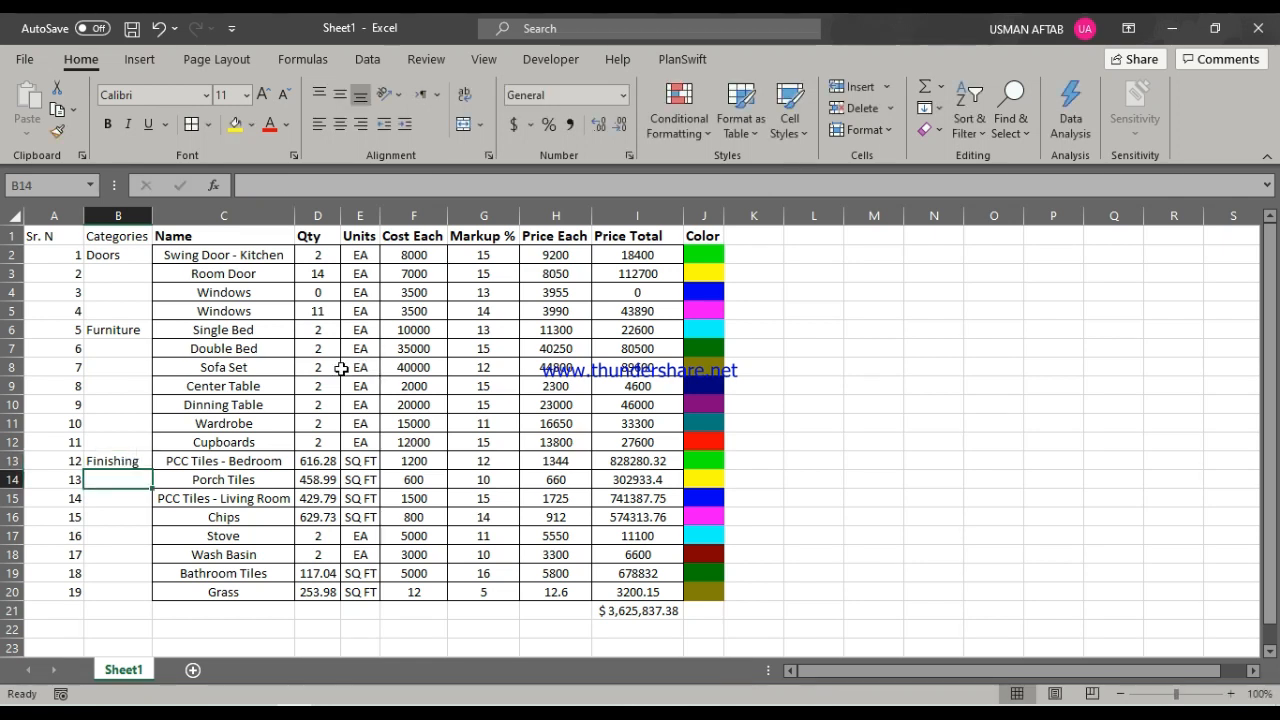
Enter the categories "vacinities" in B18 beside Wash Basin and "garden" in B20 beside Grass.
click(129, 513)
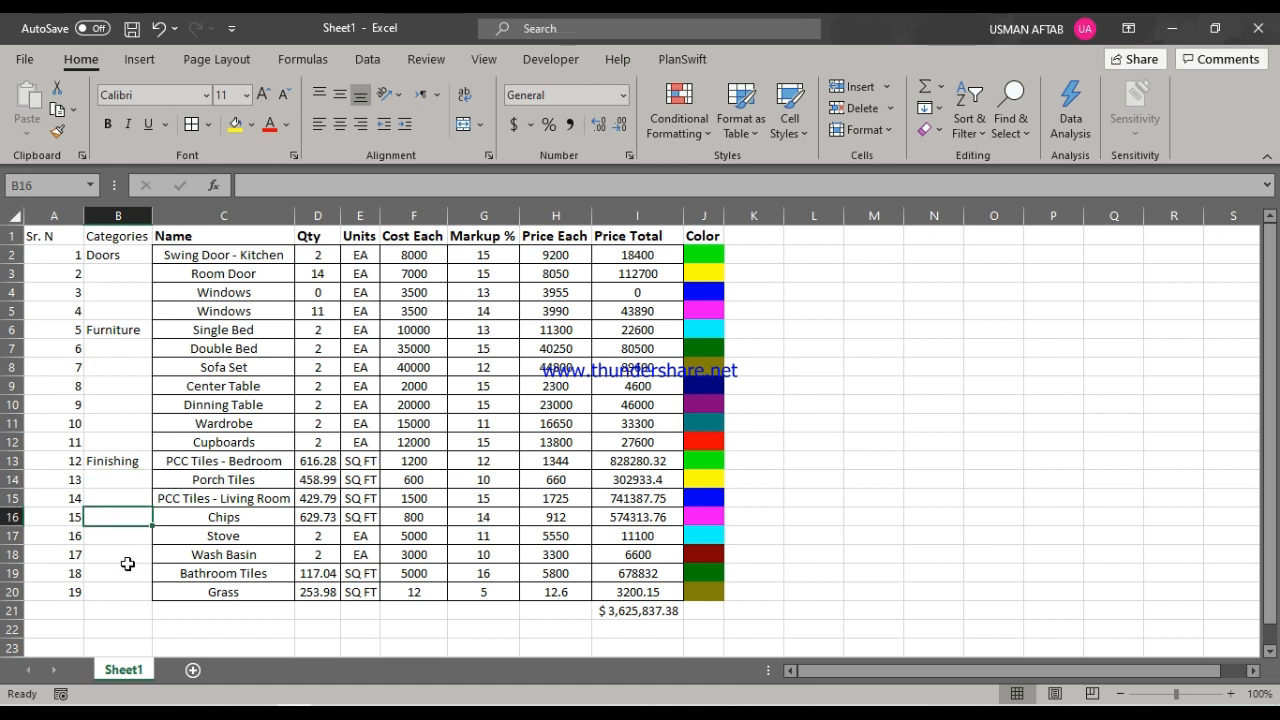
click(130, 570)
click(124, 554)
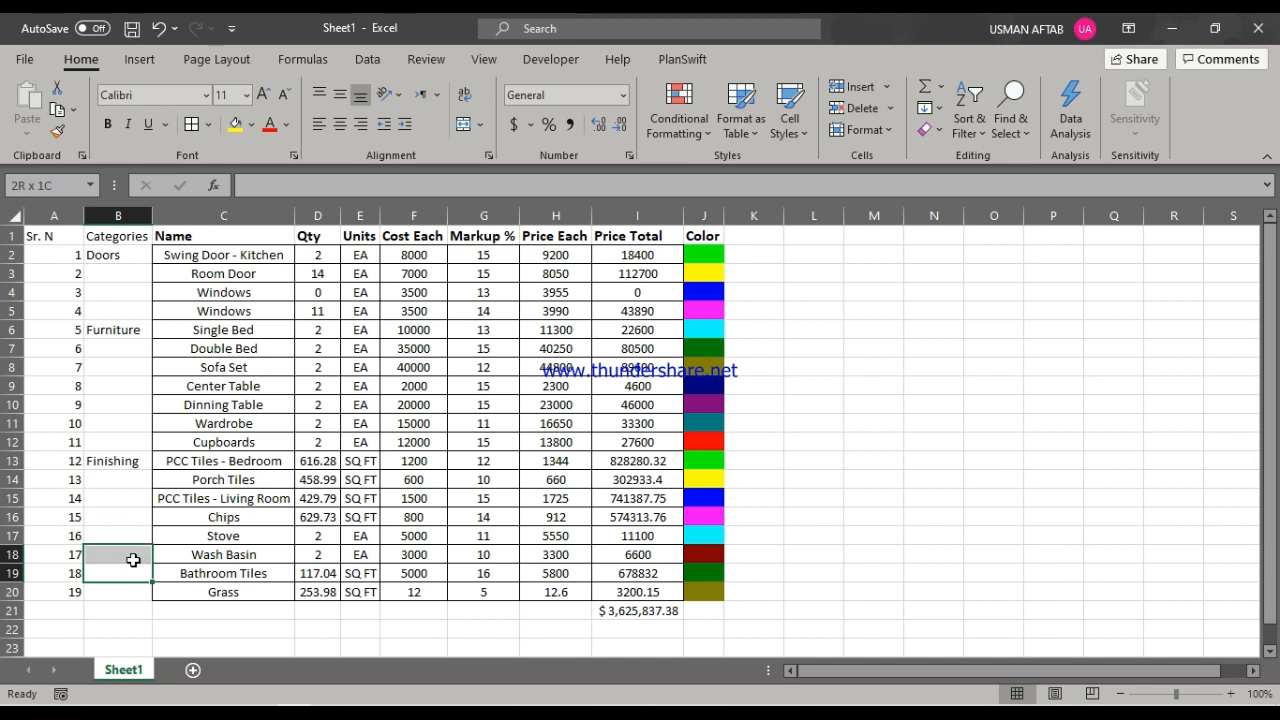
click(123, 553)
drag(123, 553, 126, 569)
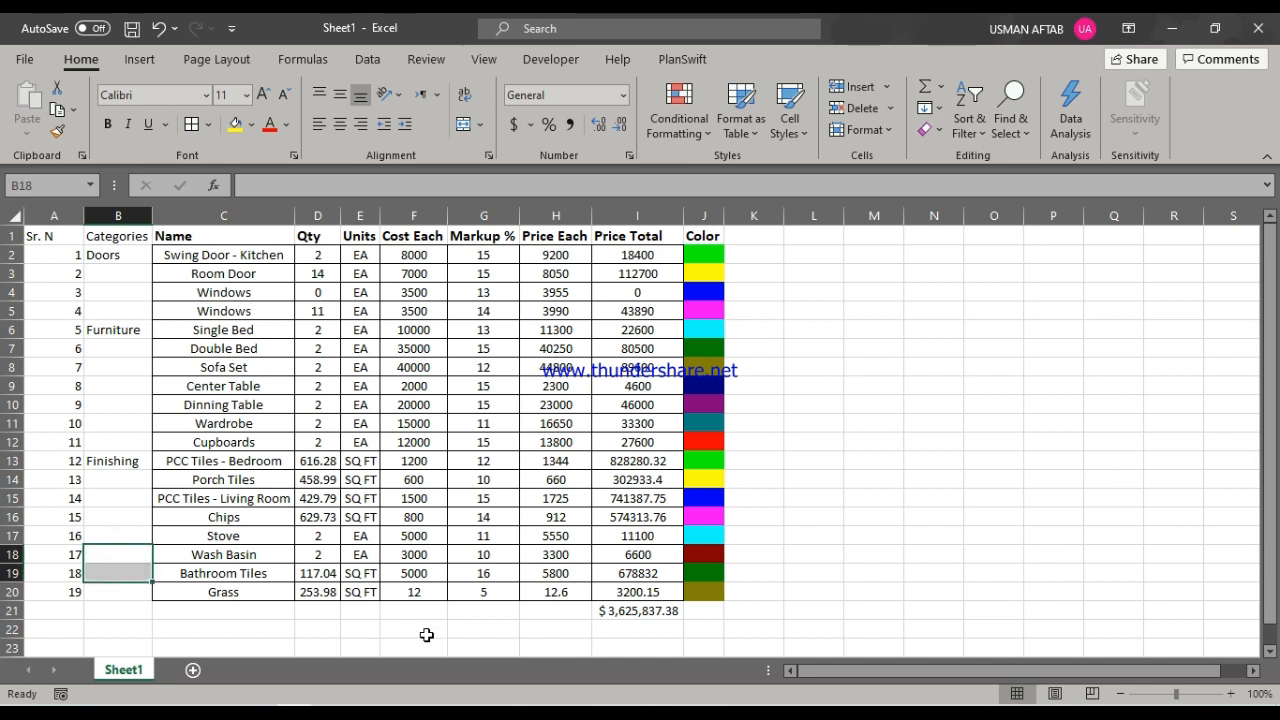
click(109, 552)
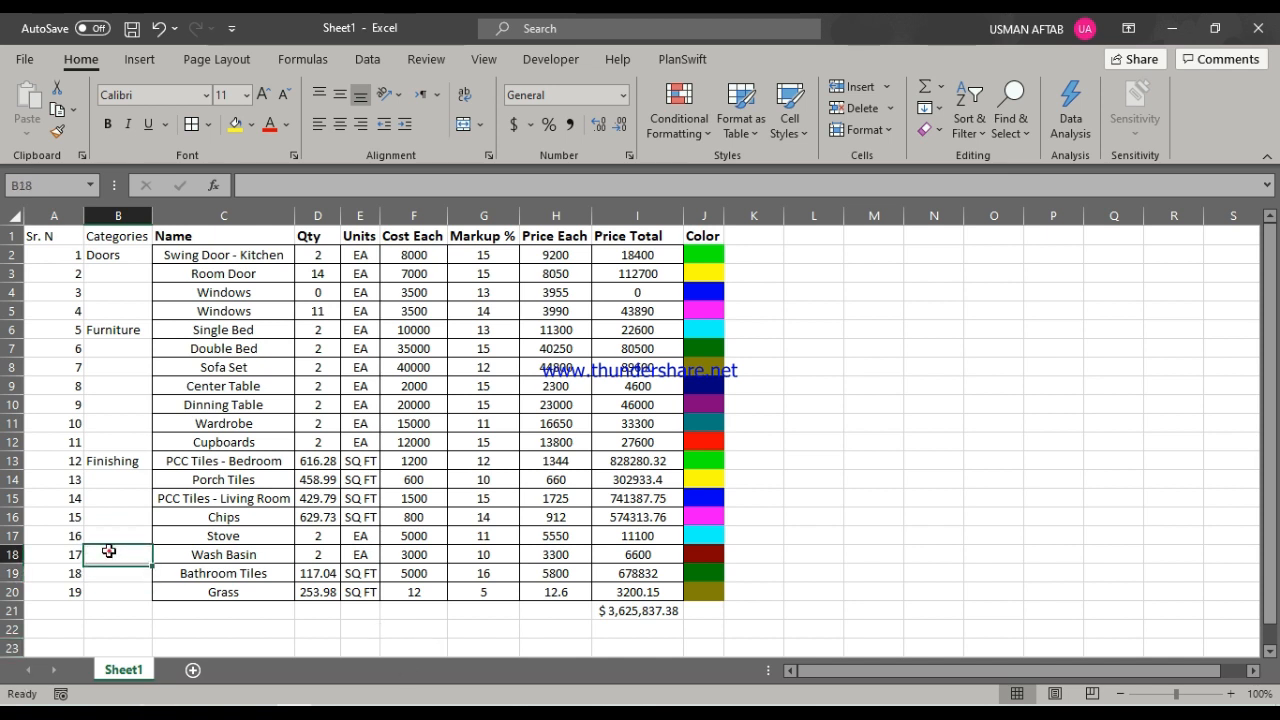
text(vacini)
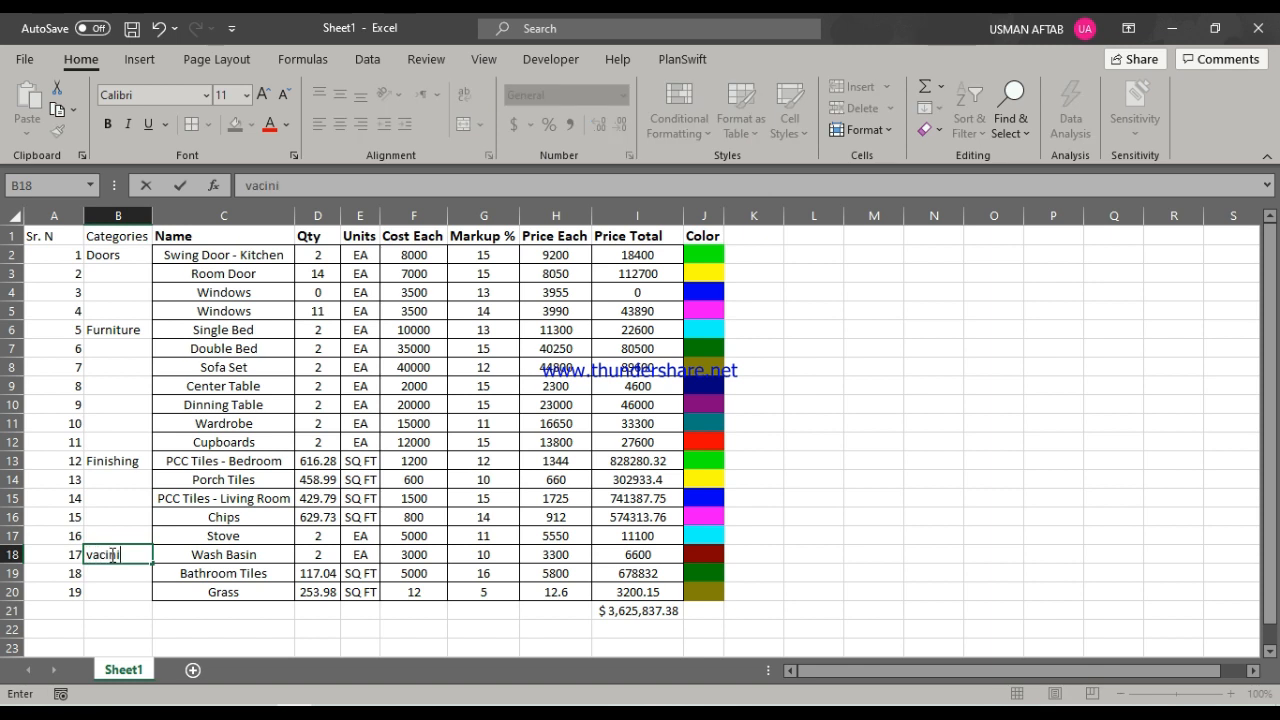
text(ties)
click(109, 592)
text(garden)
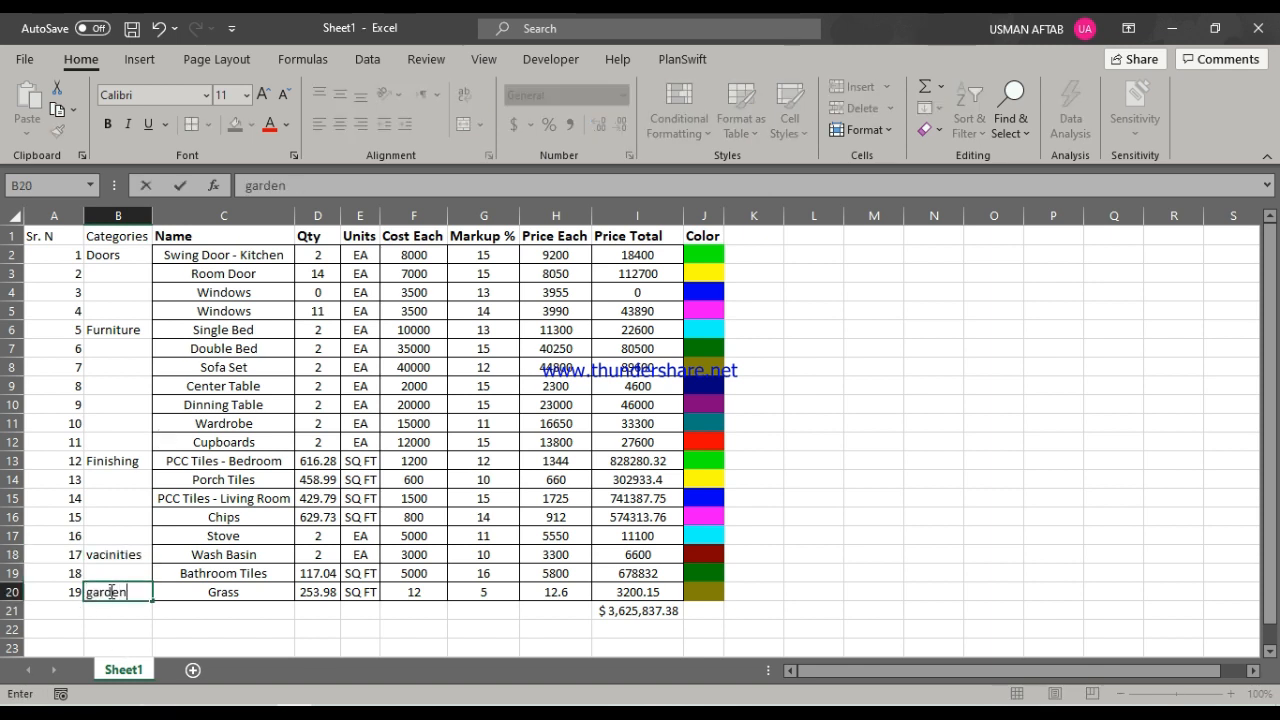
click(132, 480)
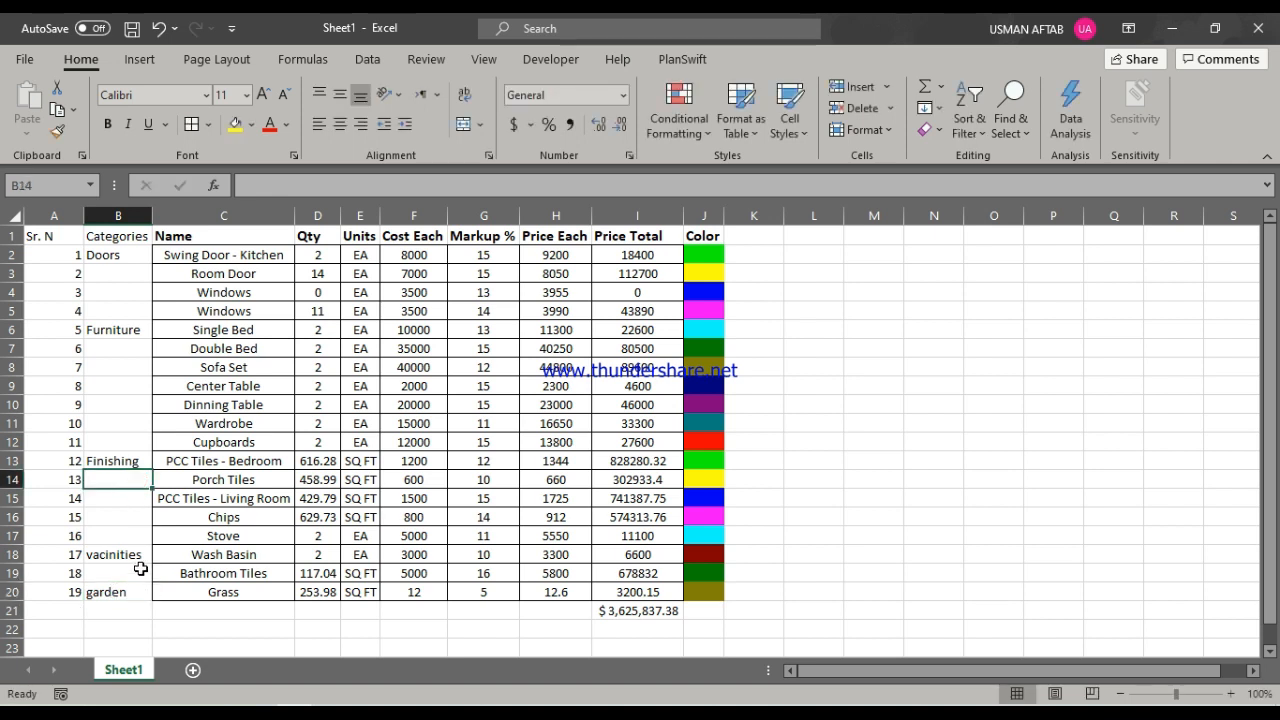
Merge and center B2:B5 for Doors and B6:B12 for Furniture, and middle-align both merged cells vertically.
drag(117, 258, 128, 303)
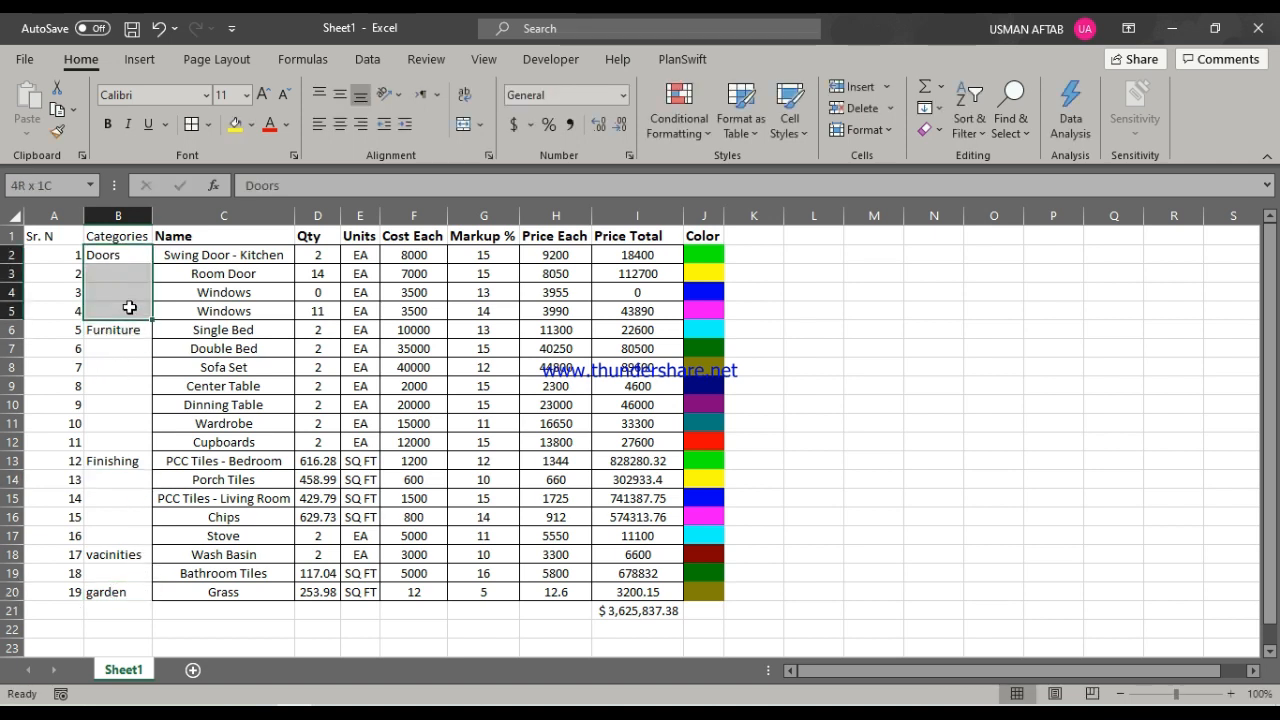
click(464, 94)
click(466, 126)
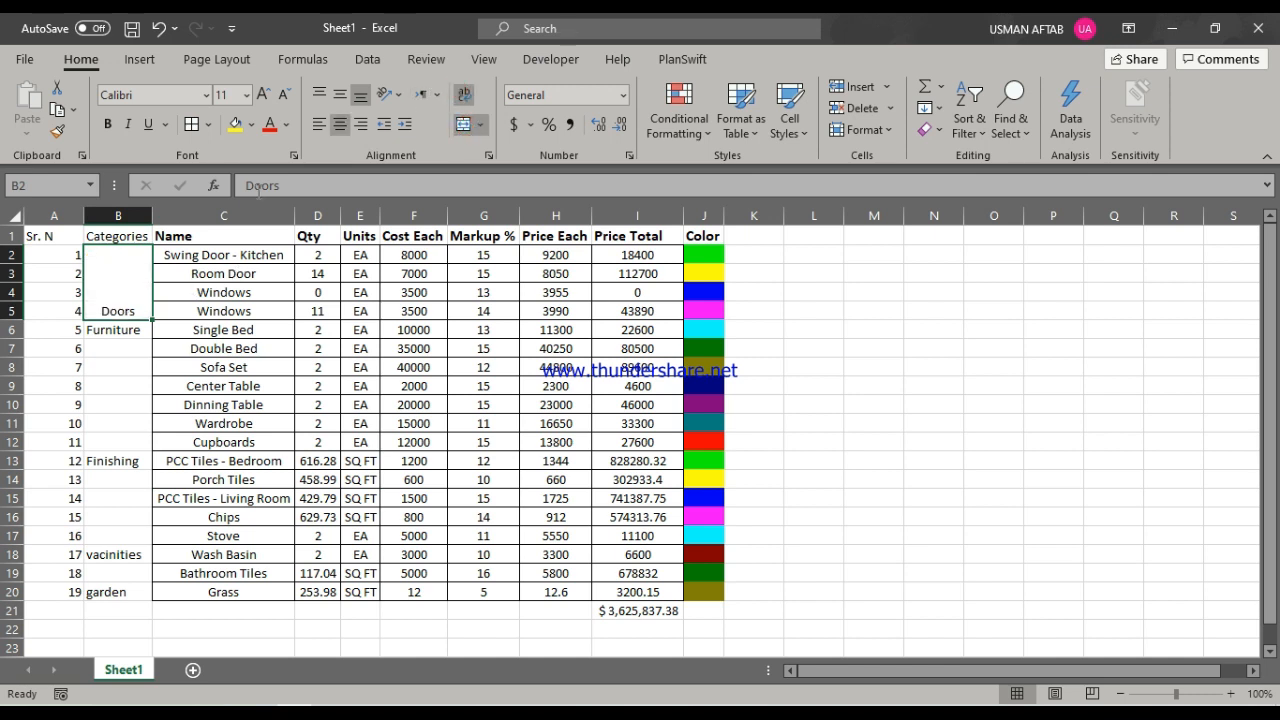
click(341, 94)
drag(132, 330, 125, 443)
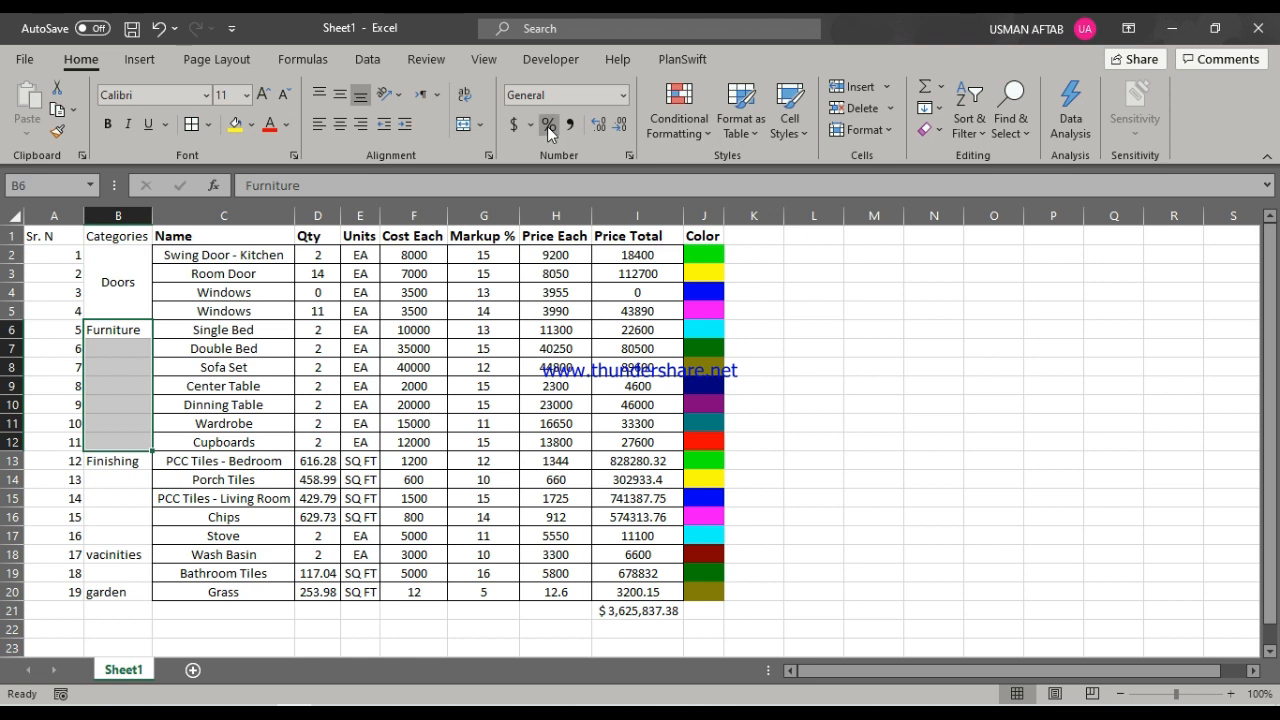
click(463, 124)
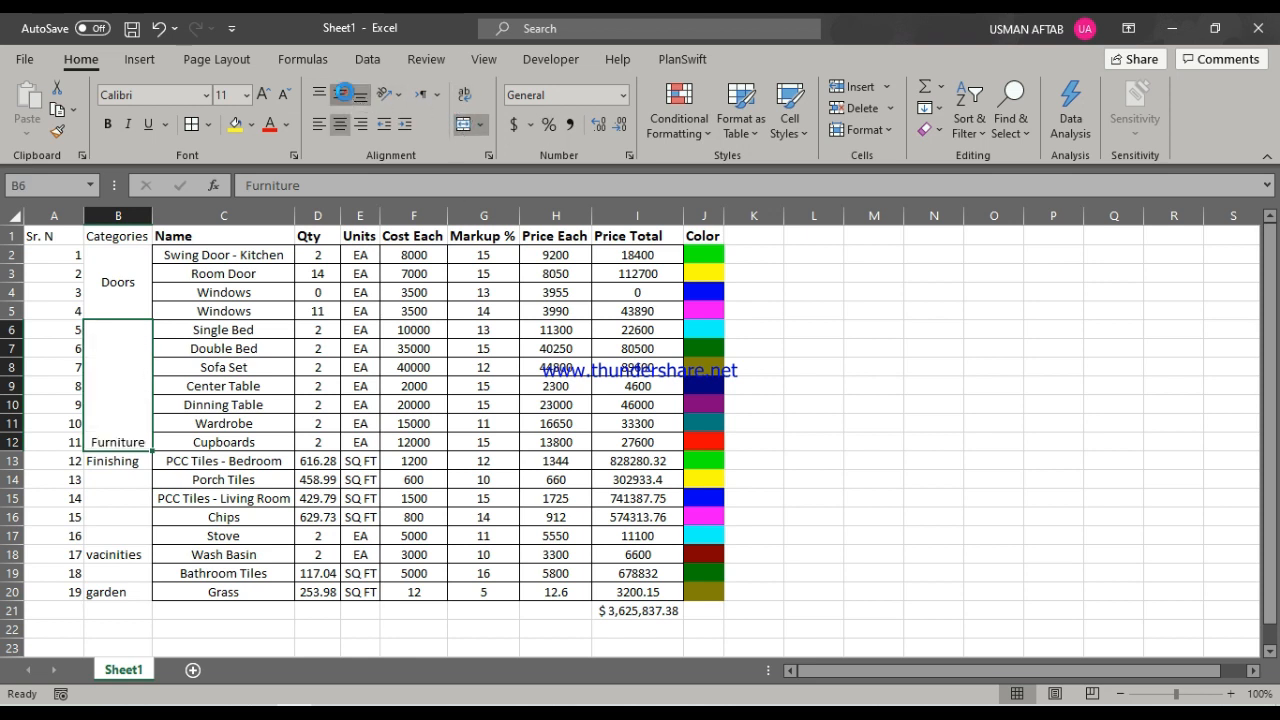
click(341, 94)
Merge and center B13:B17 for Finishing and B18:B19 for vacinities, and middle-align both merged cells vertically.
click(134, 466)
drag(134, 476, 130, 536)
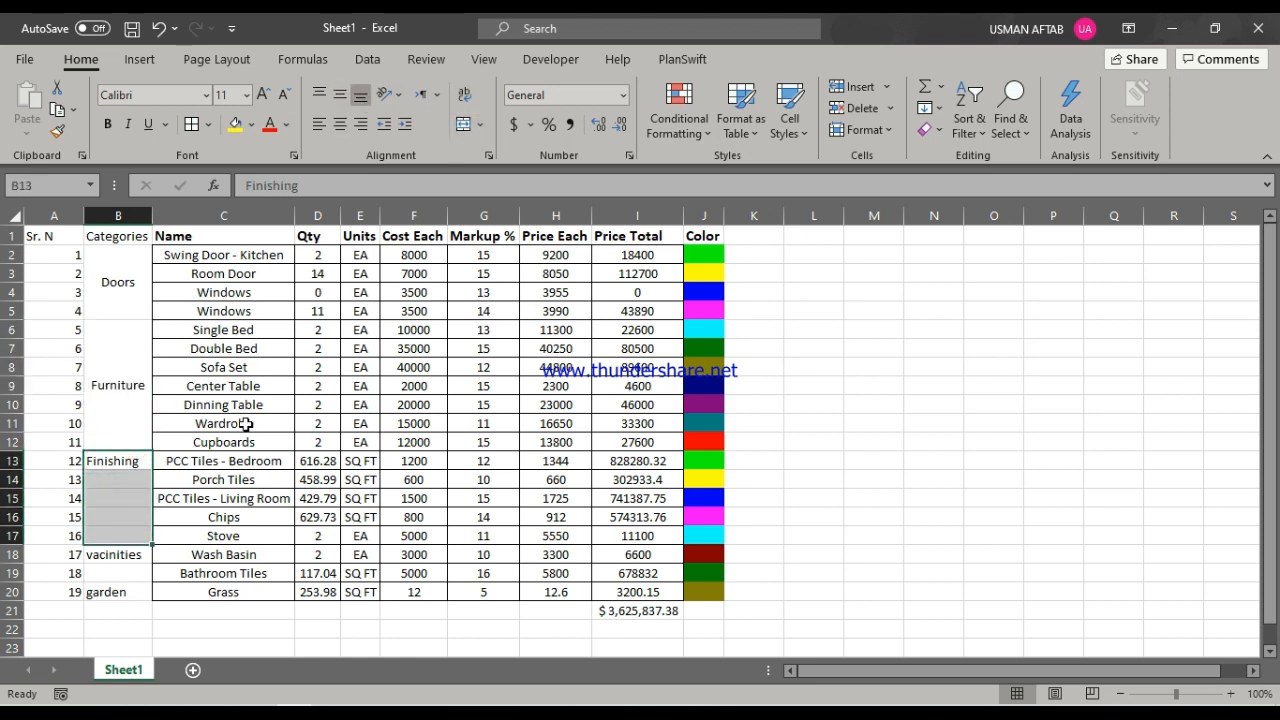
click(463, 124)
click(341, 94)
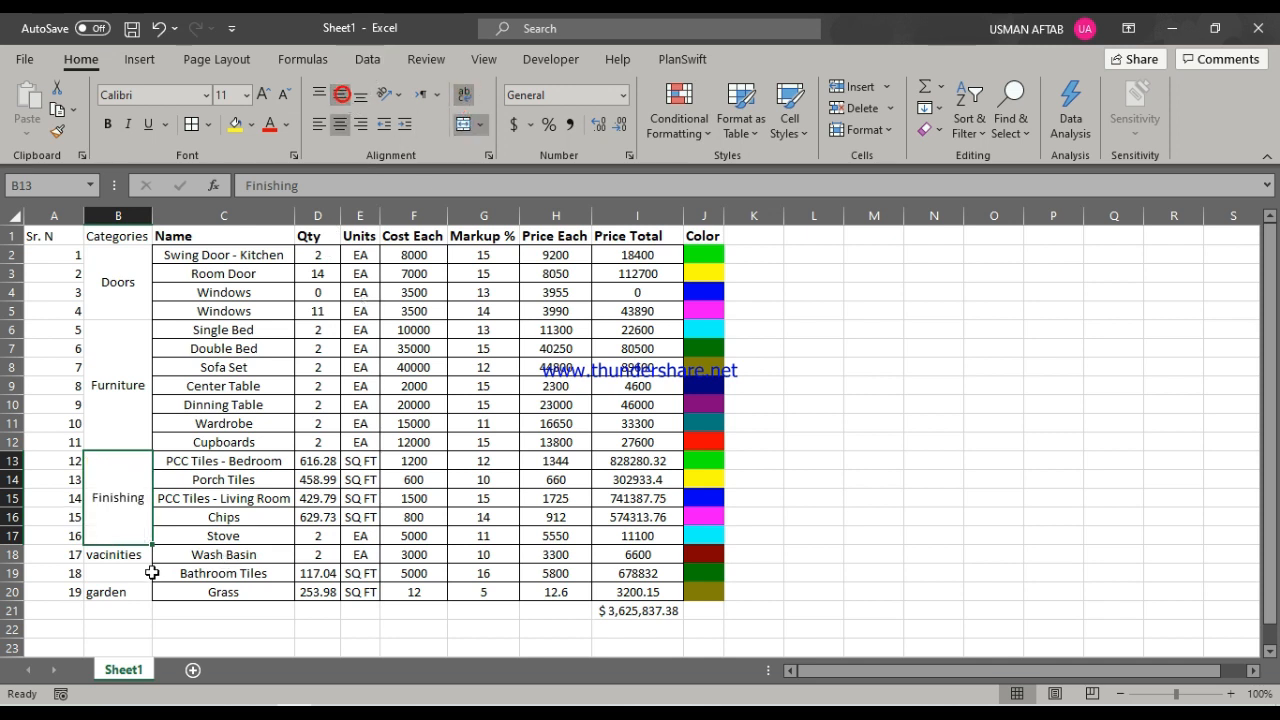
drag(135, 558, 132, 575)
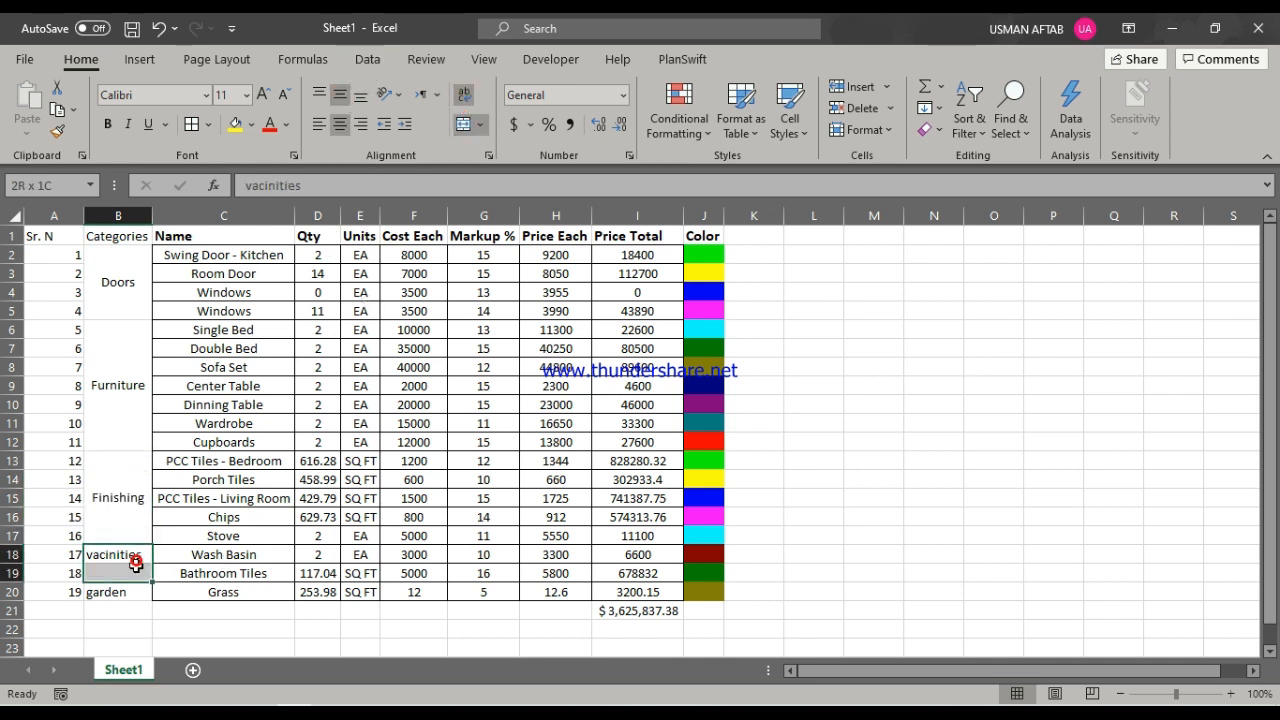
click(463, 124)
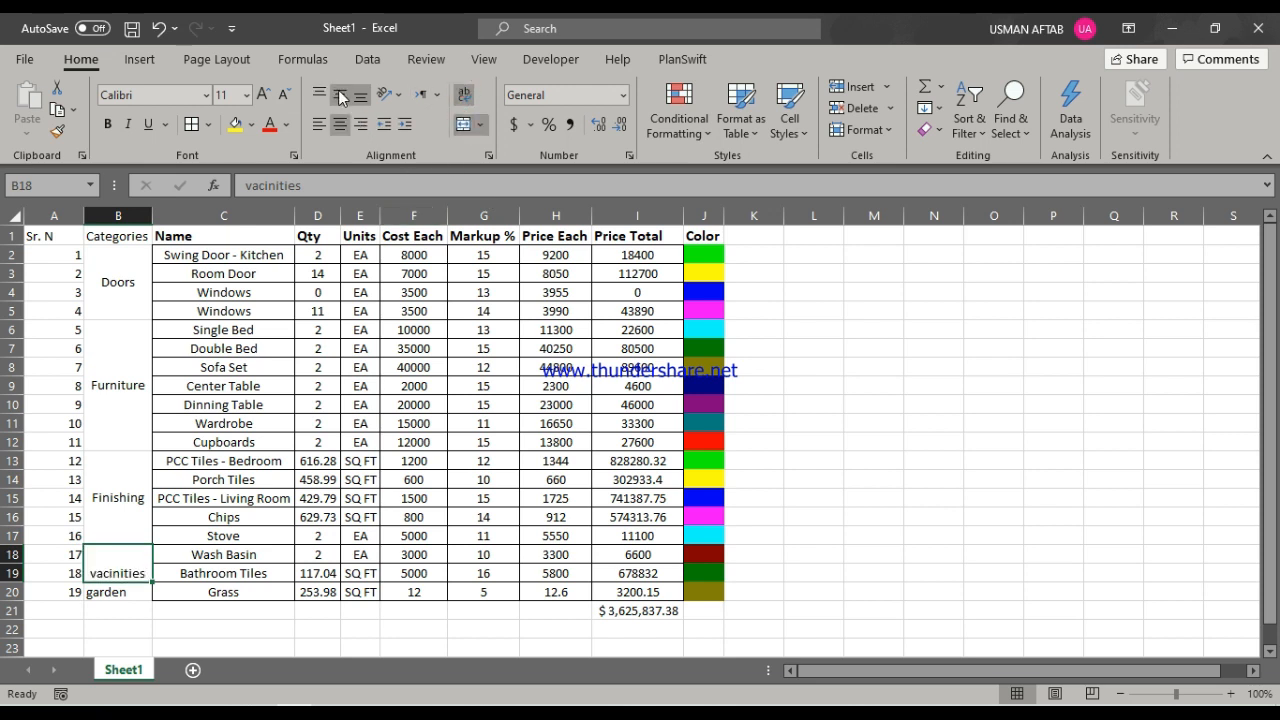
click(341, 94)
Center the garden category in B20 both horizontally and vertically.
click(128, 592)
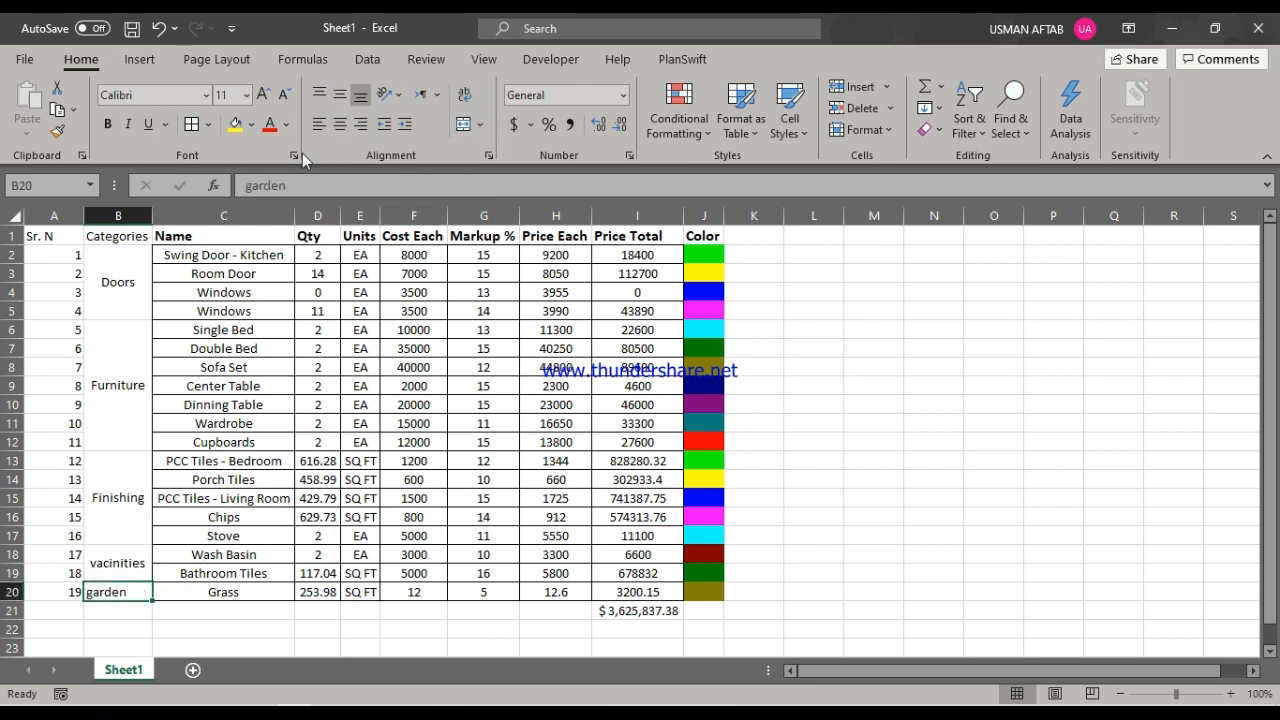
click(341, 124)
click(341, 94)
Make all the category labels in B2:B20 bold.
click(128, 563)
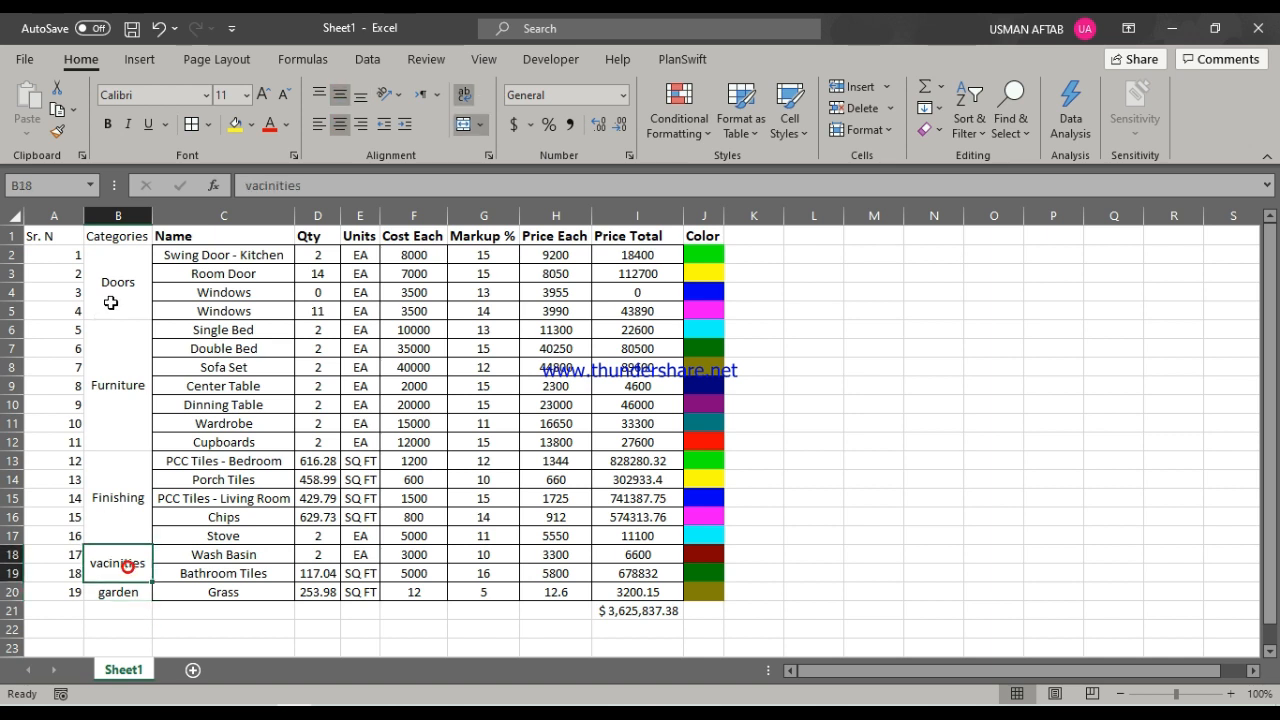
click(116, 250)
drag(116, 250, 150, 594)
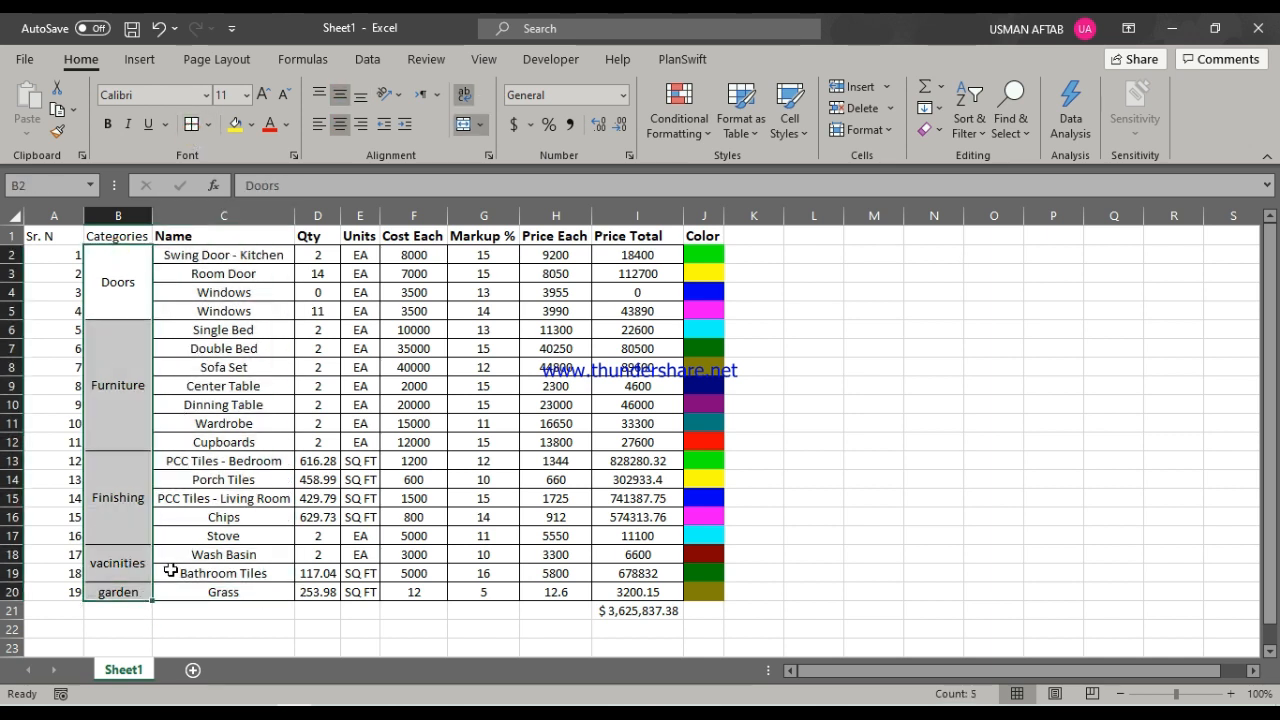
click(107, 124)
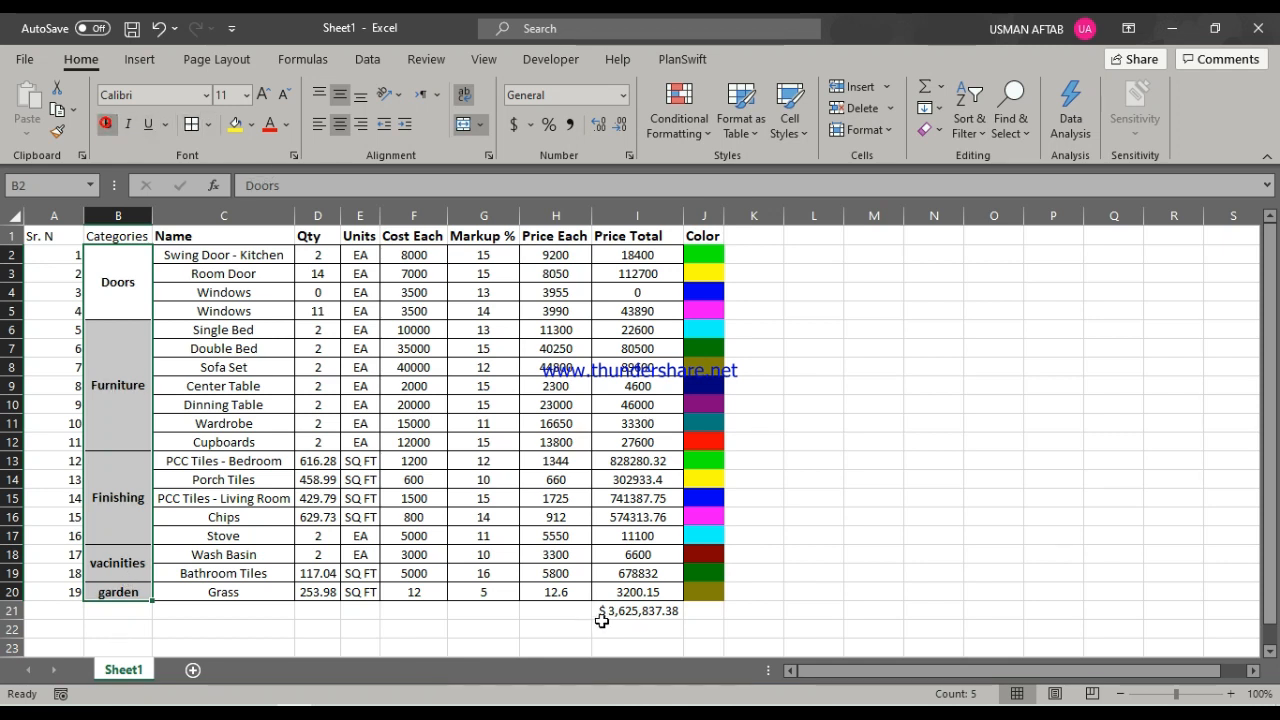
click(642, 611)
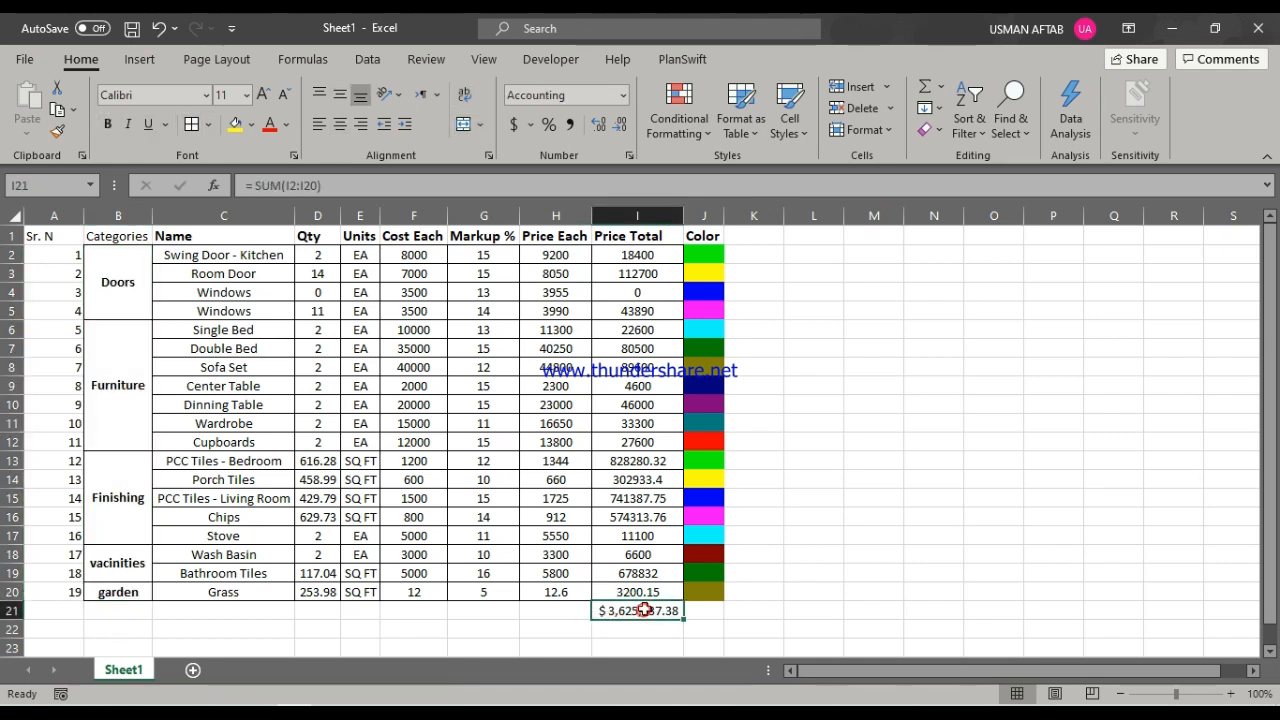
click(718, 626)
click(737, 607)
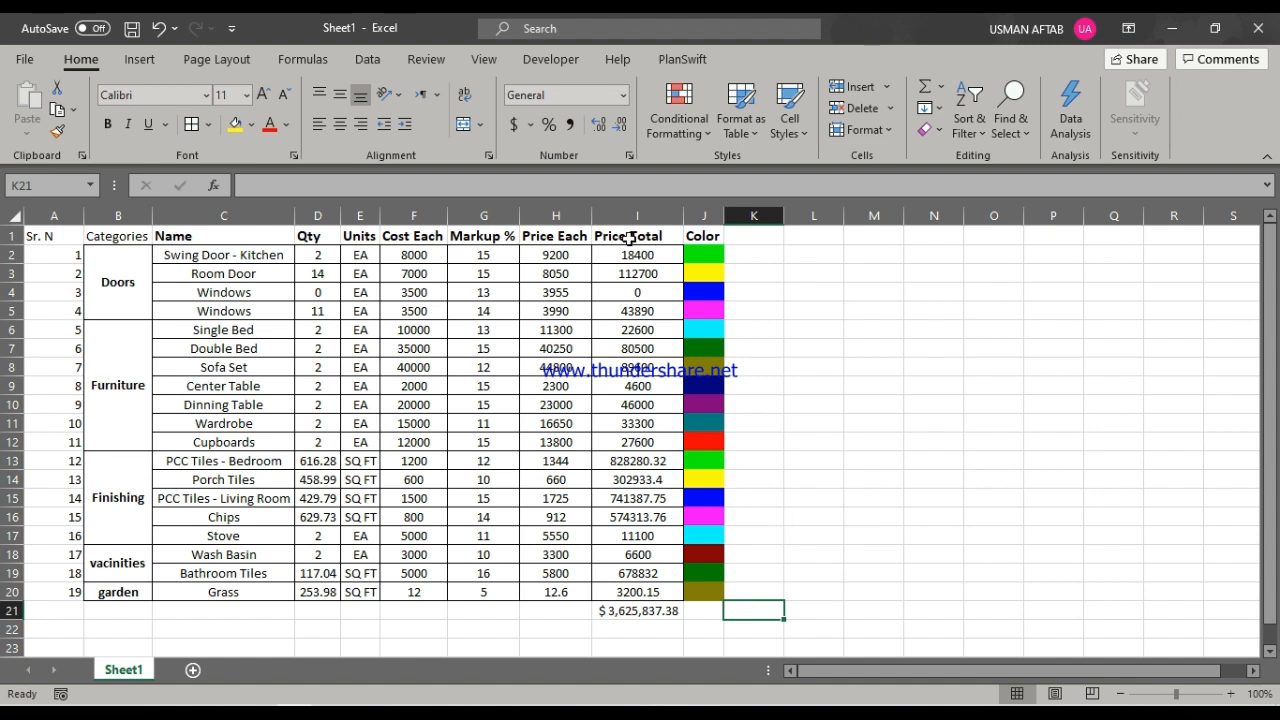
Apply a border to the header row A1:J1.
drag(709, 235, 3, 190)
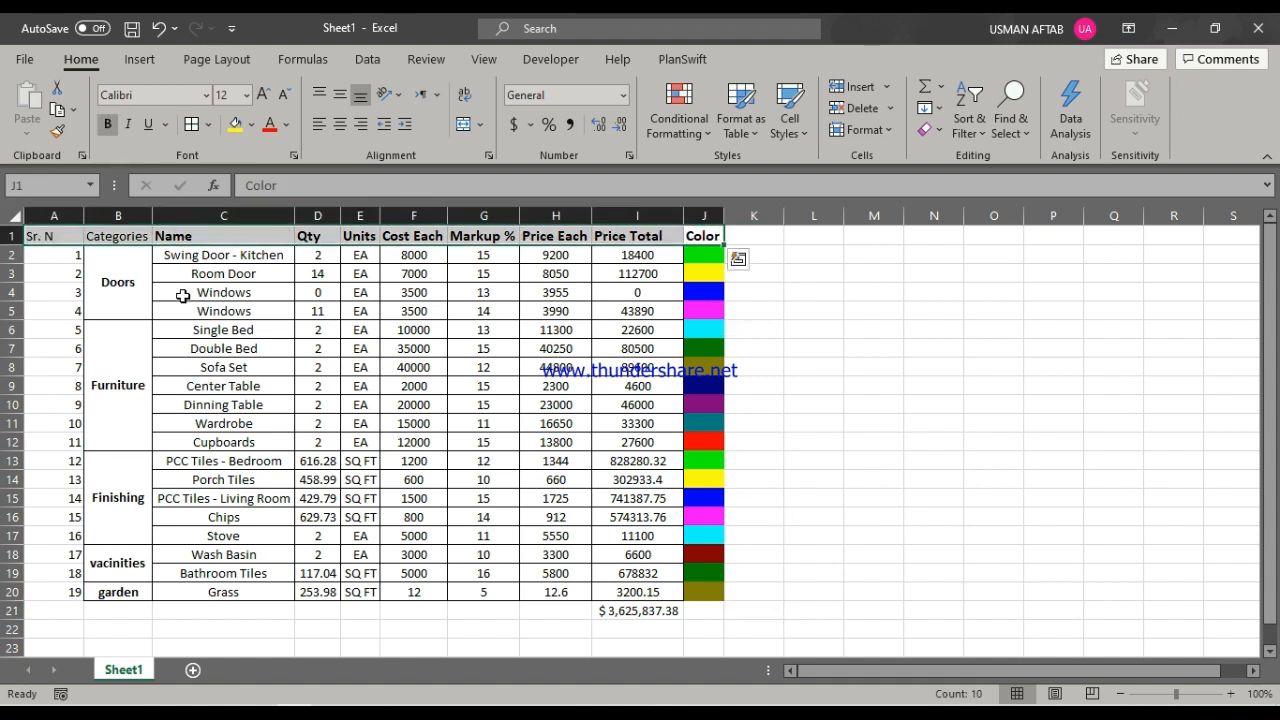
click(208, 124)
click(252, 366)
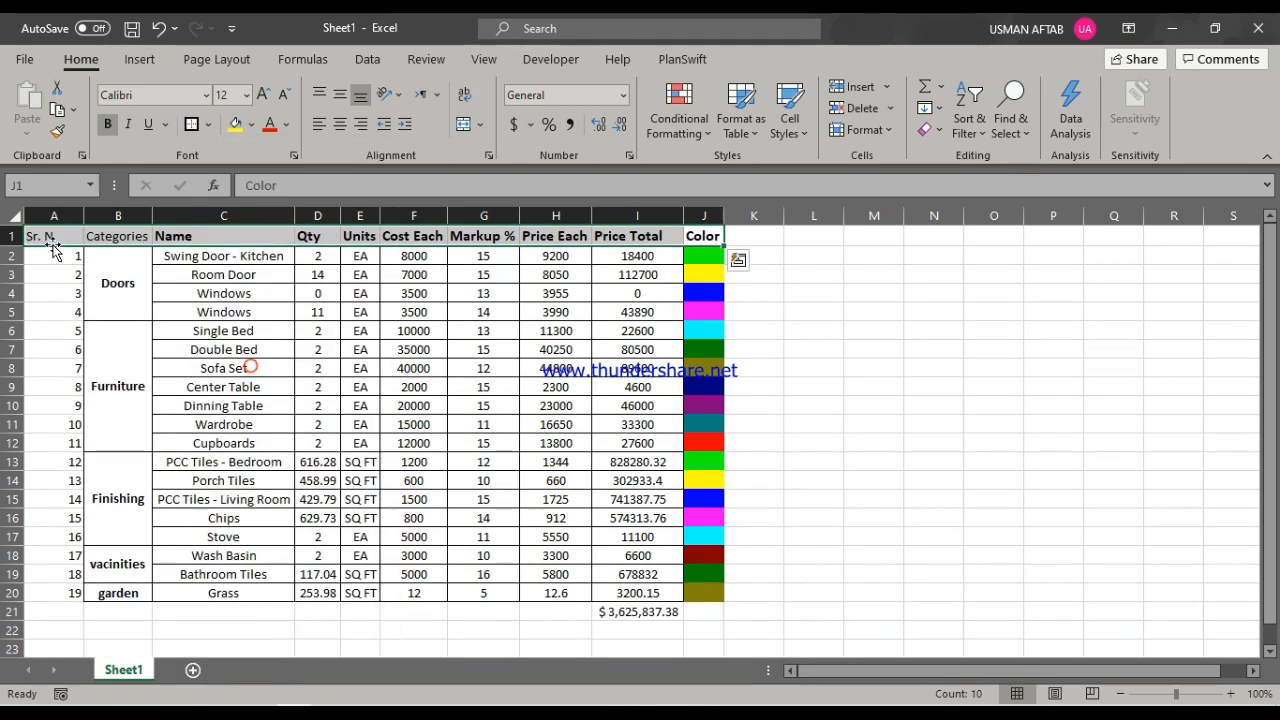
Center the contents of the Sr. N column horizontally and vertically.
click(60, 215)
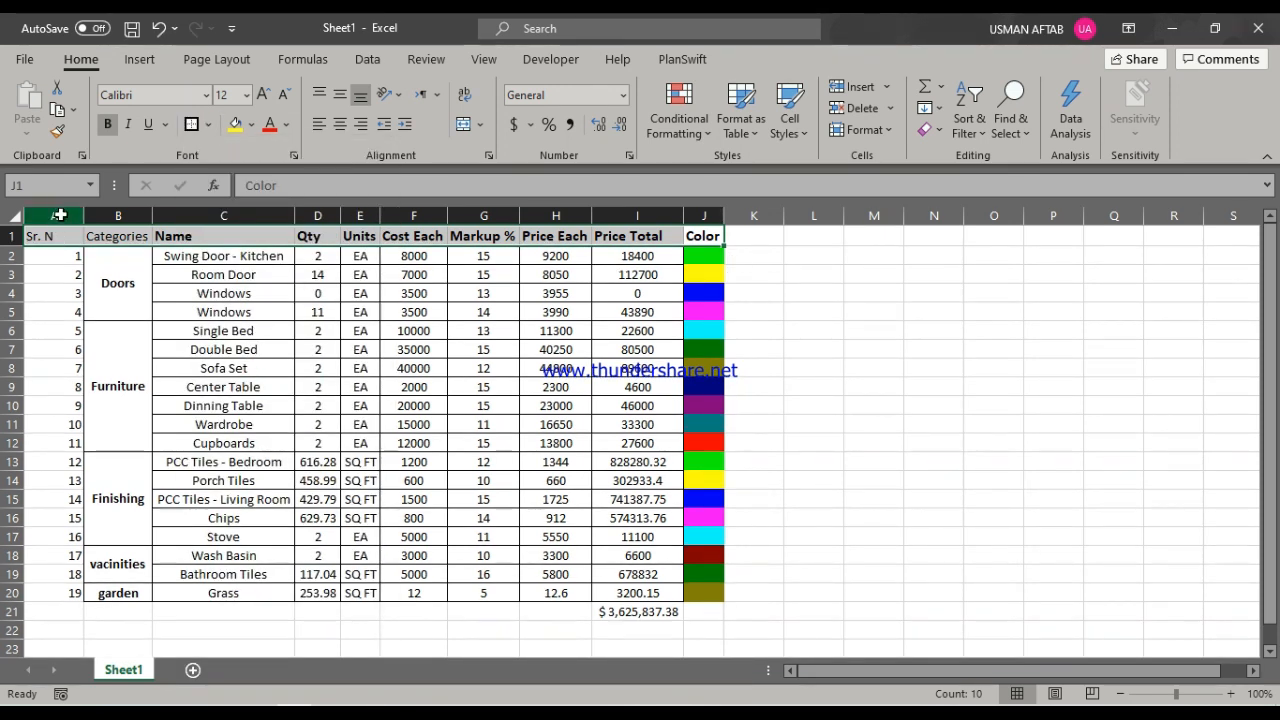
click(340, 124)
click(340, 94)
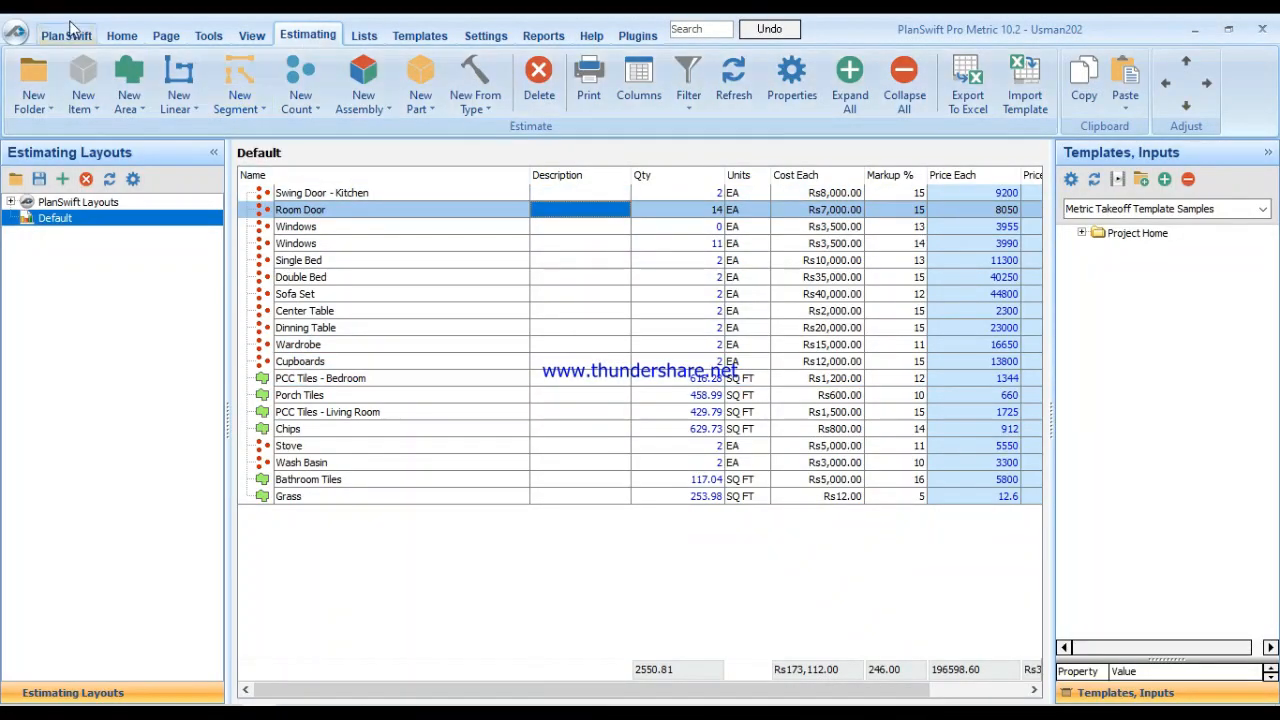
Switch to PlanSwift and return from the estimate to the job's main takeoff workspace.
click(76, 34)
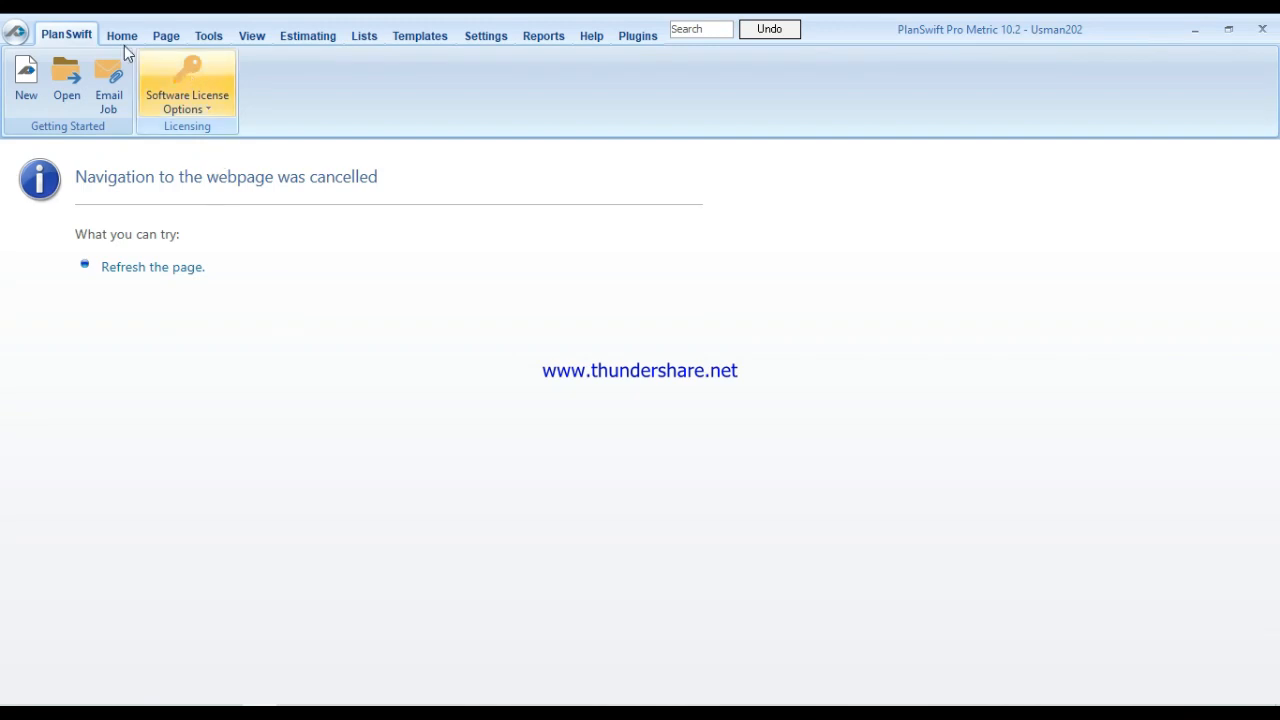
click(110, 37)
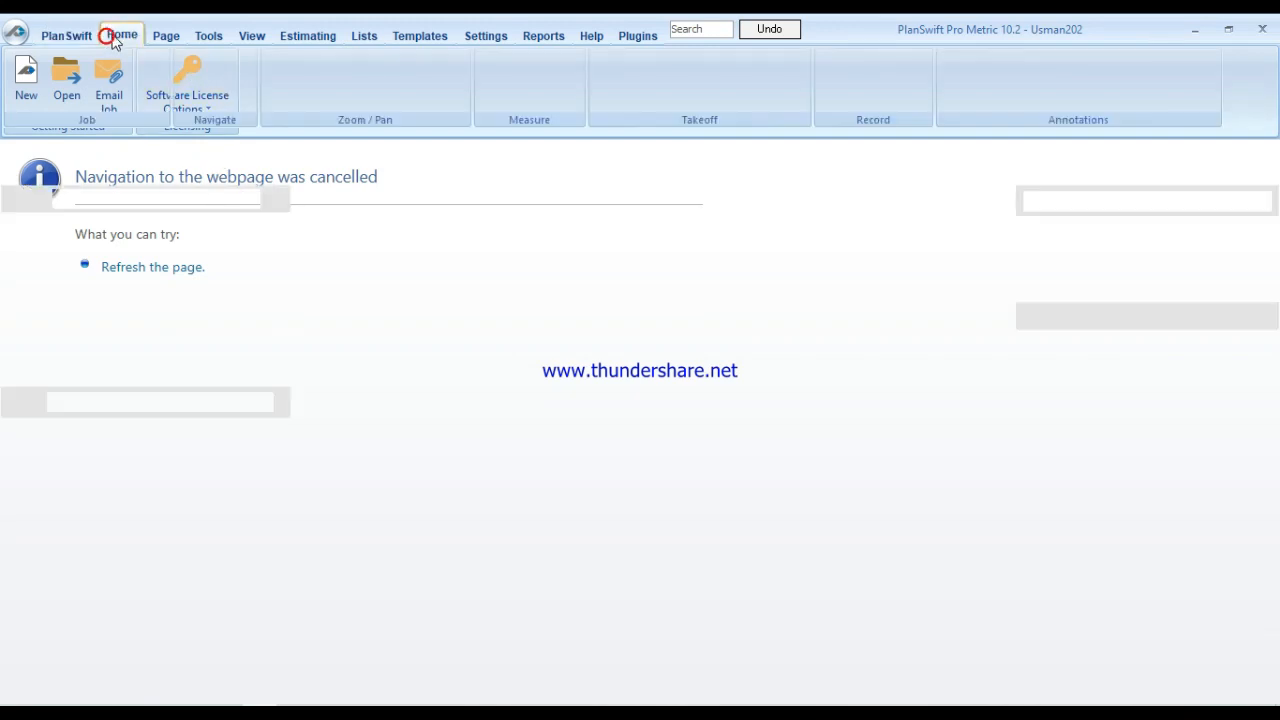